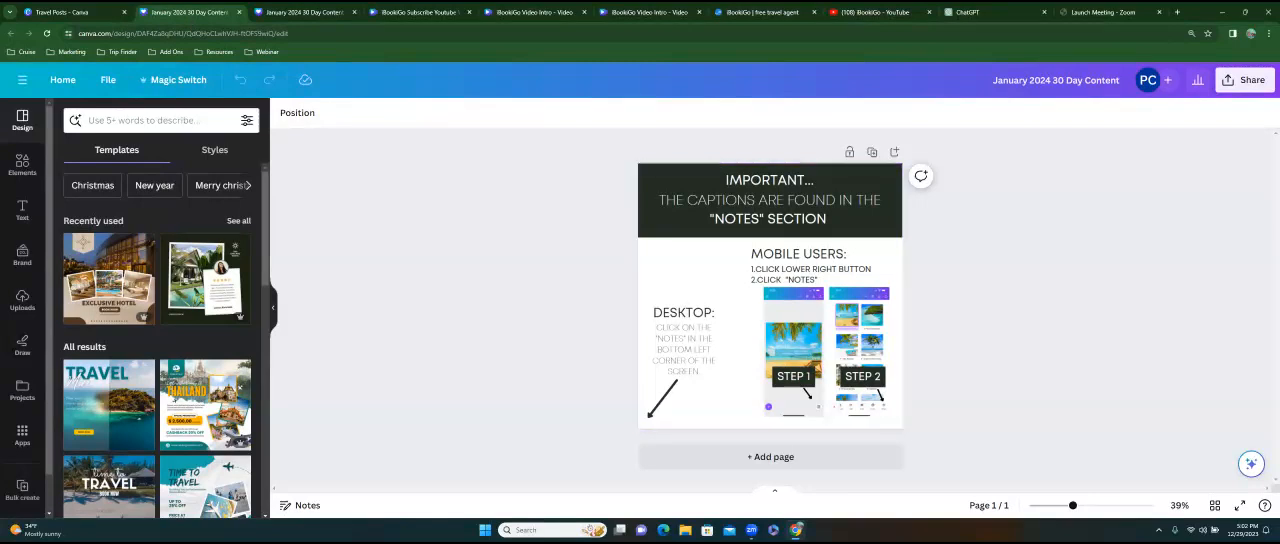
Add blank pages after the instructions page until the design has 32 pages.
click(770, 456)
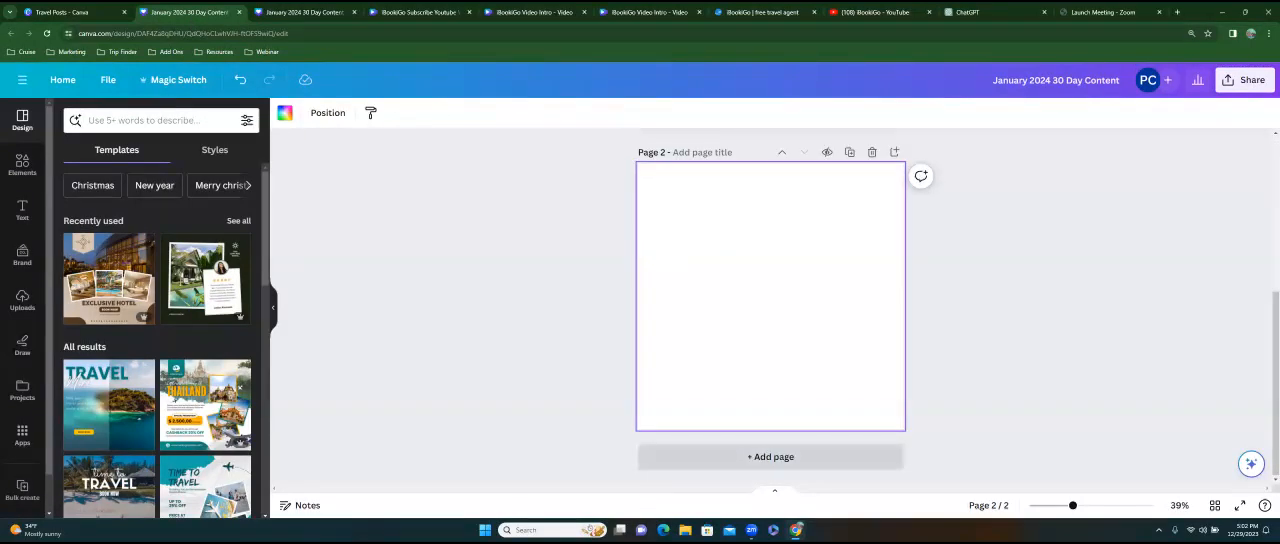
click(770, 456)
click(770, 456)
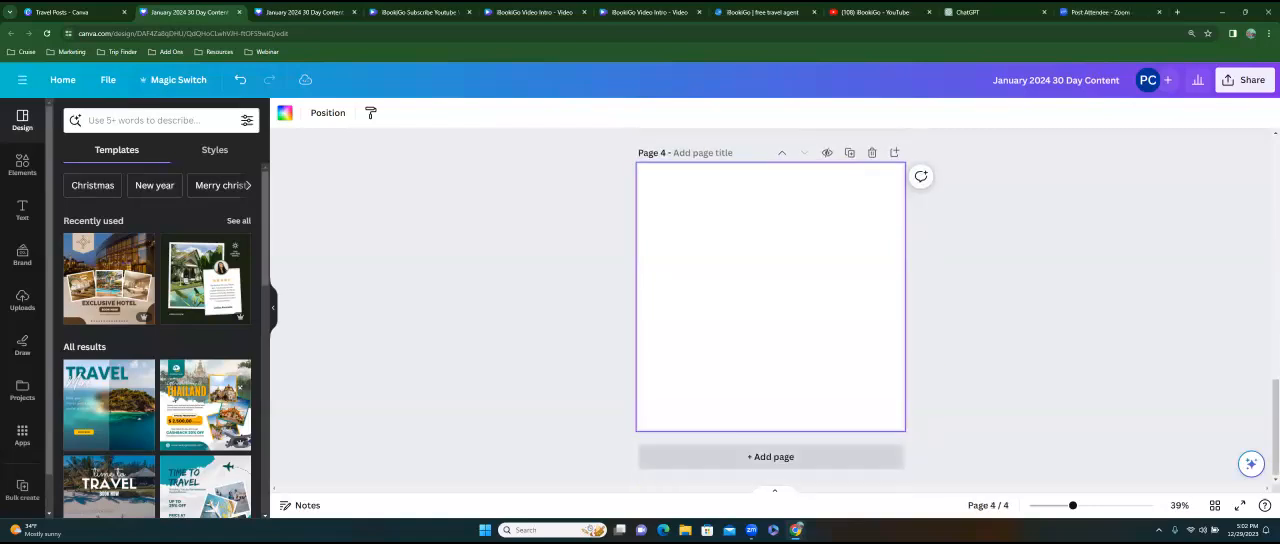
click(770, 456)
click(770, 456)
click(770, 457)
click(770, 457)
click(770, 457)
click(770, 457)
click(770, 457)
click(770, 457)
click(770, 457)
click(770, 457)
click(770, 457)
click(770, 457)
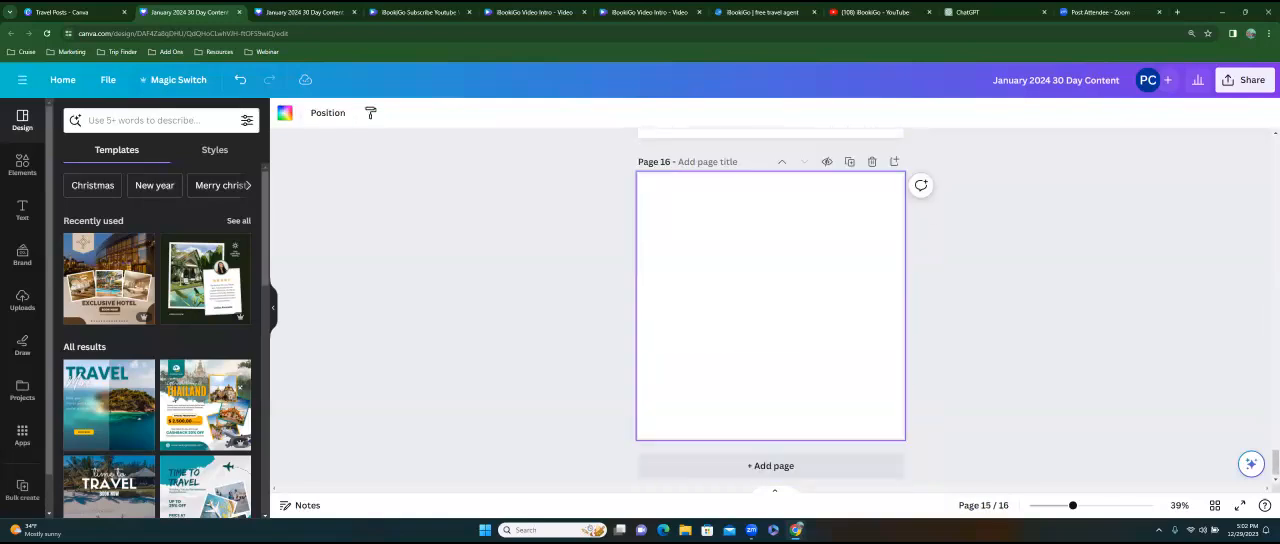
click(770, 462)
click(770, 458)
click(770, 458)
click(770, 458)
click(770, 458)
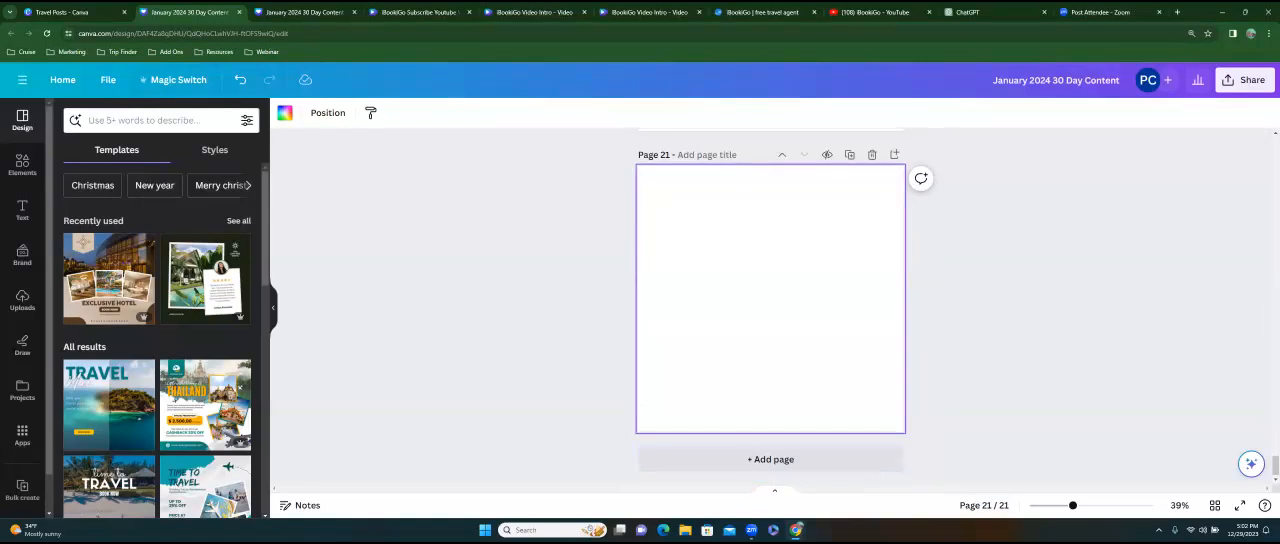
click(770, 459)
click(770, 459)
click(770, 459)
click(770, 459)
click(770, 459)
click(770, 459)
click(770, 459)
click(770, 460)
click(770, 460)
click(770, 460)
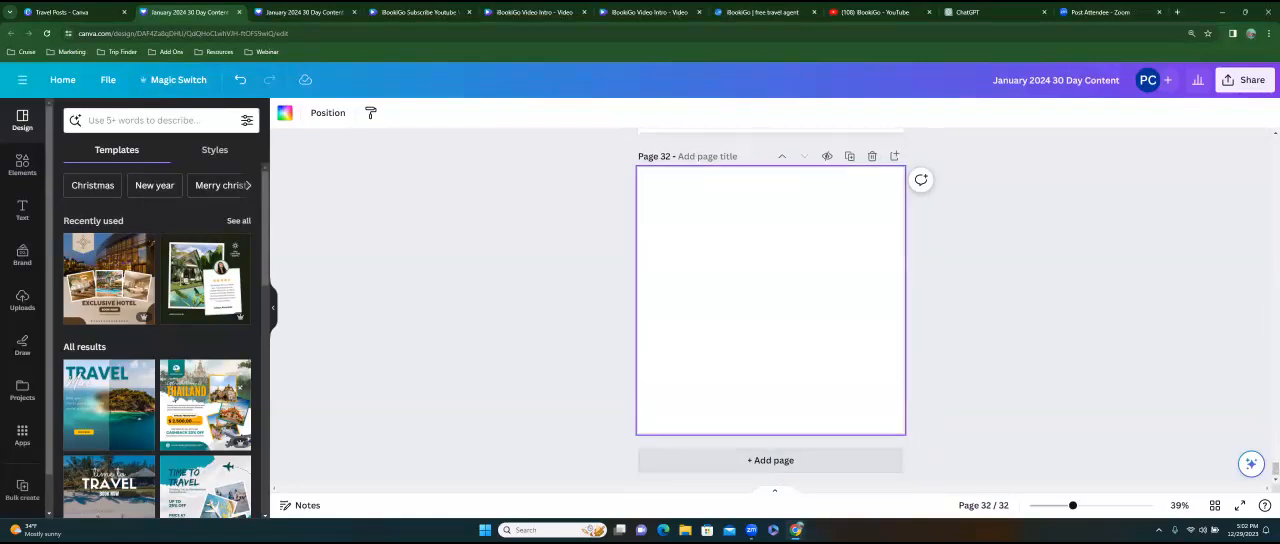
Title page 32 "Post 31".
click(712, 156)
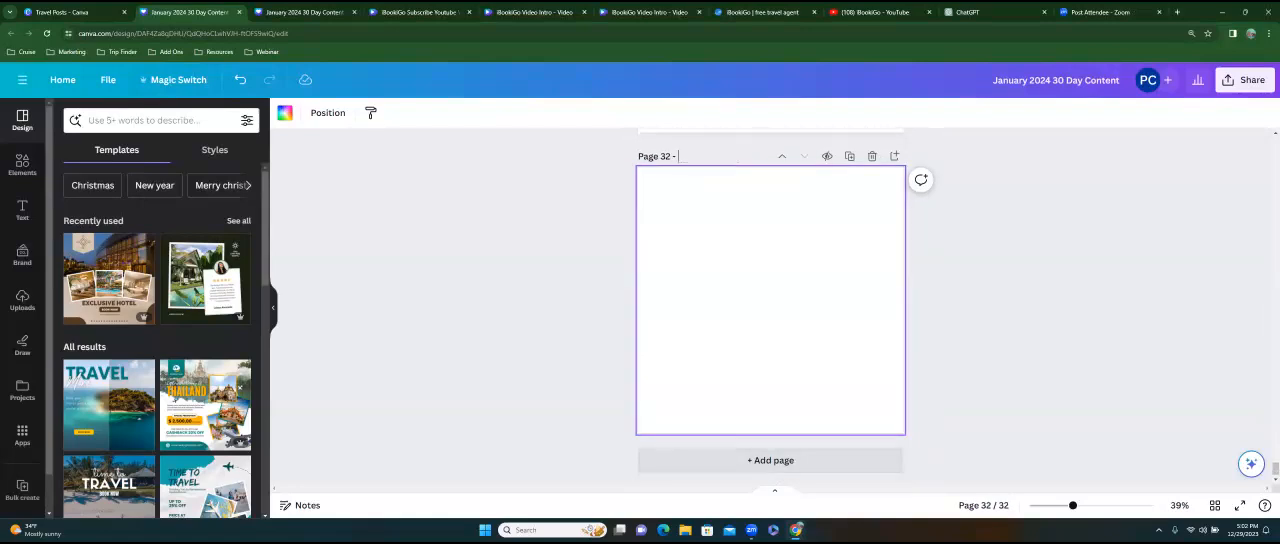
text(Post 31)
scroll(770, 300, up, 5)
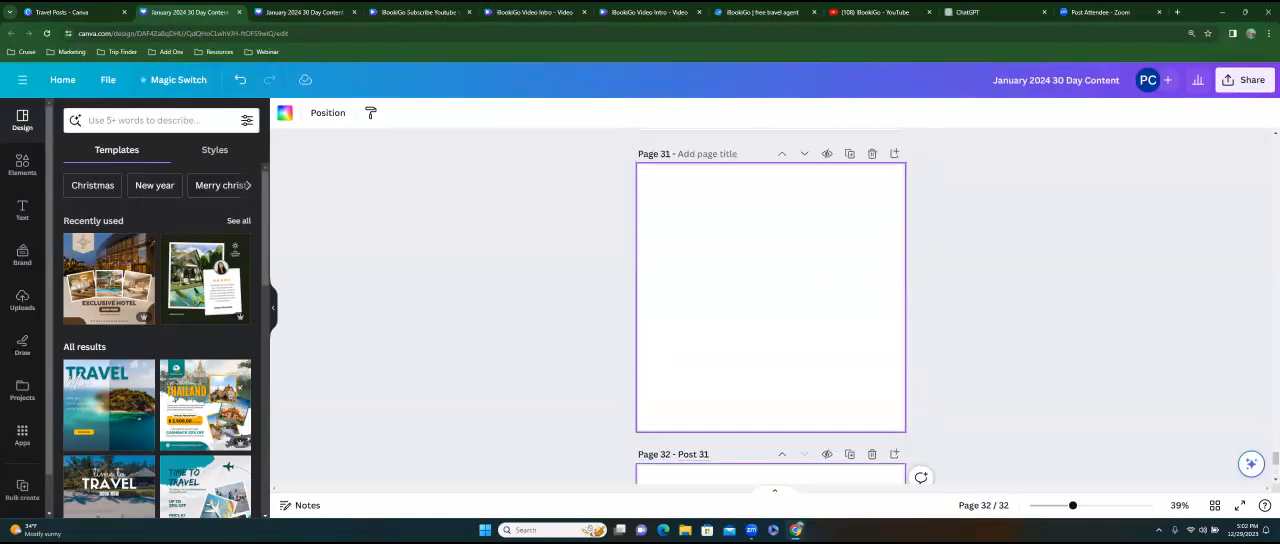
Search the templates for "travel" and apply the neutral vintage "3 Tips" travel template to page 2.
drag(1275, 453, 1275, 143)
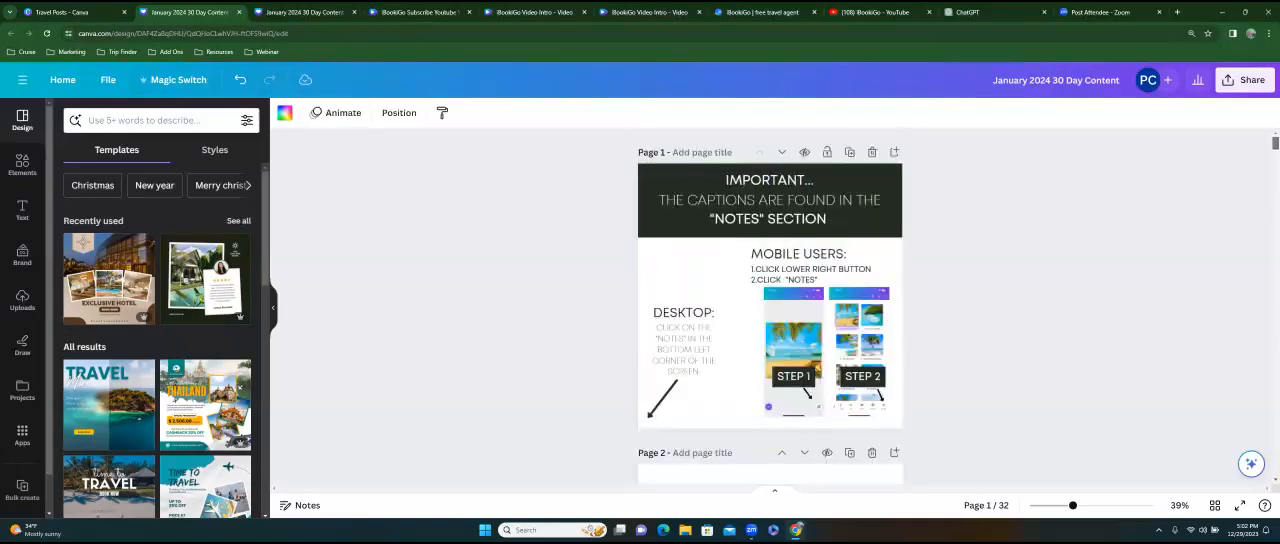
scroll(770, 300, down, 3)
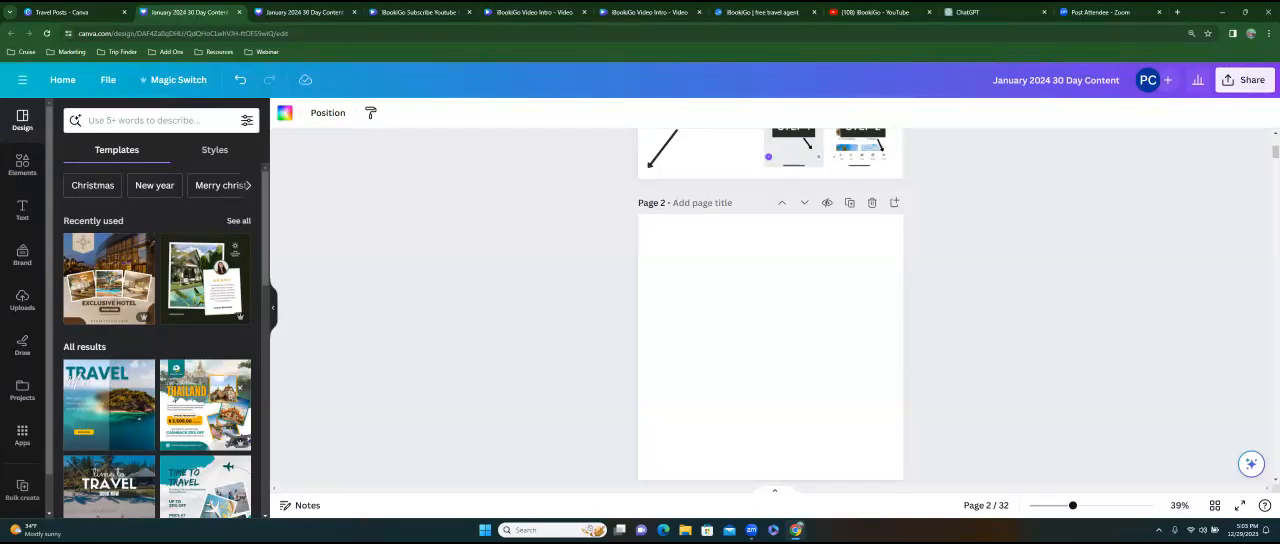
click(108, 122)
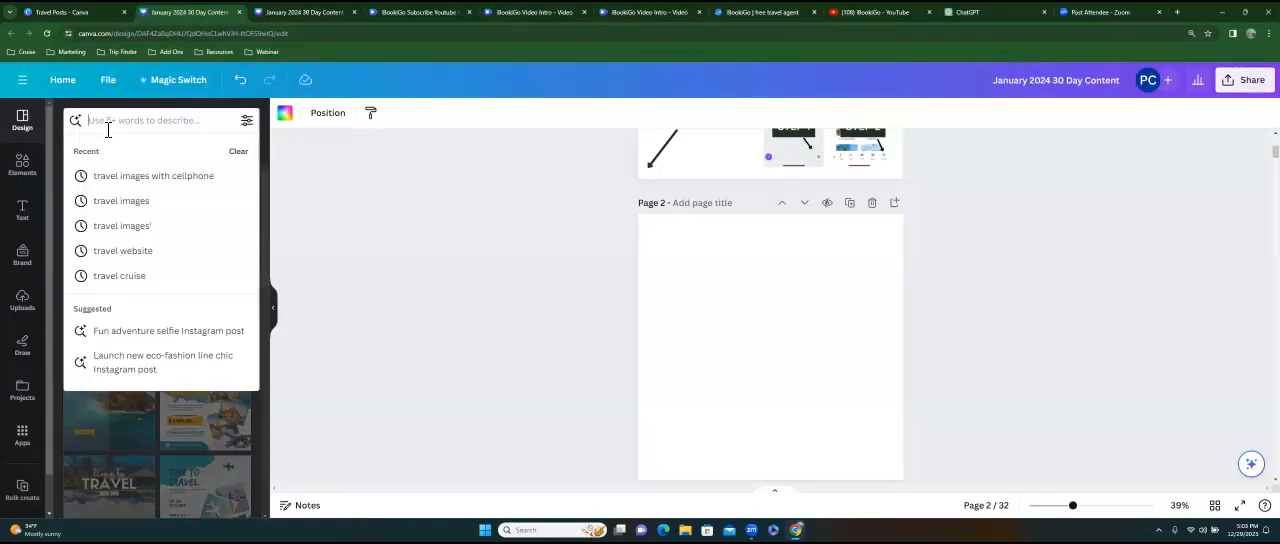
text(travel)
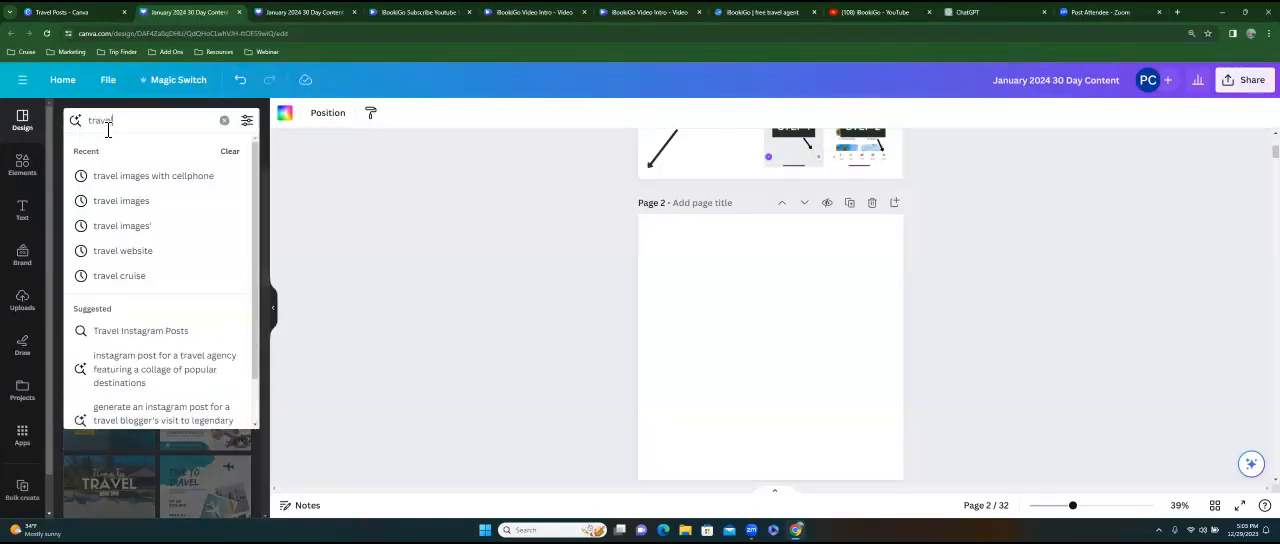
key(Return)
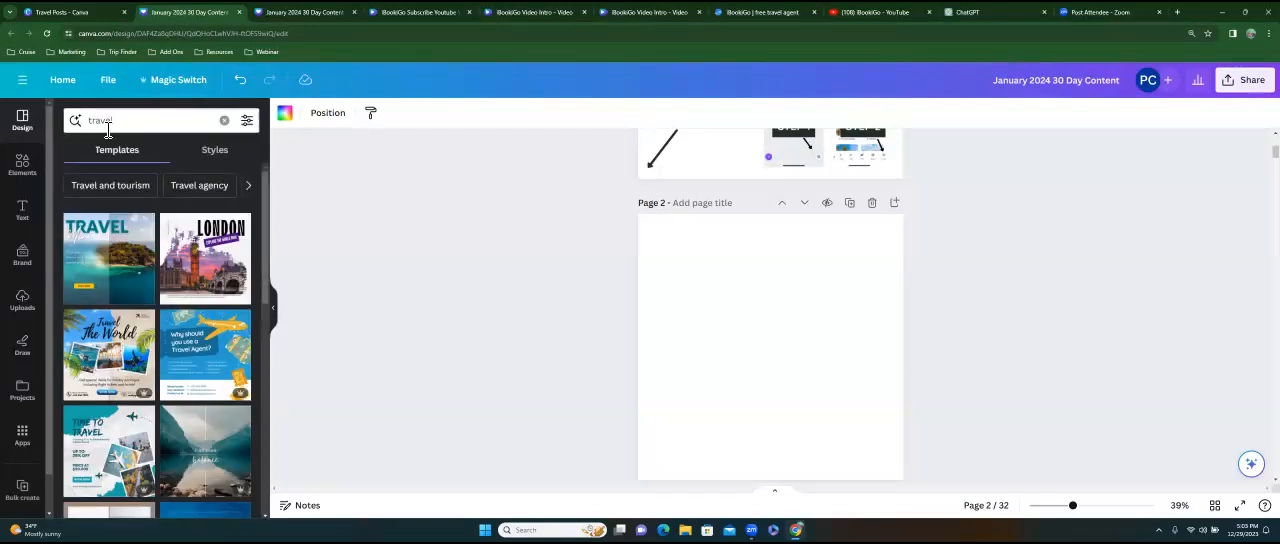
drag(268, 190, 265, 346)
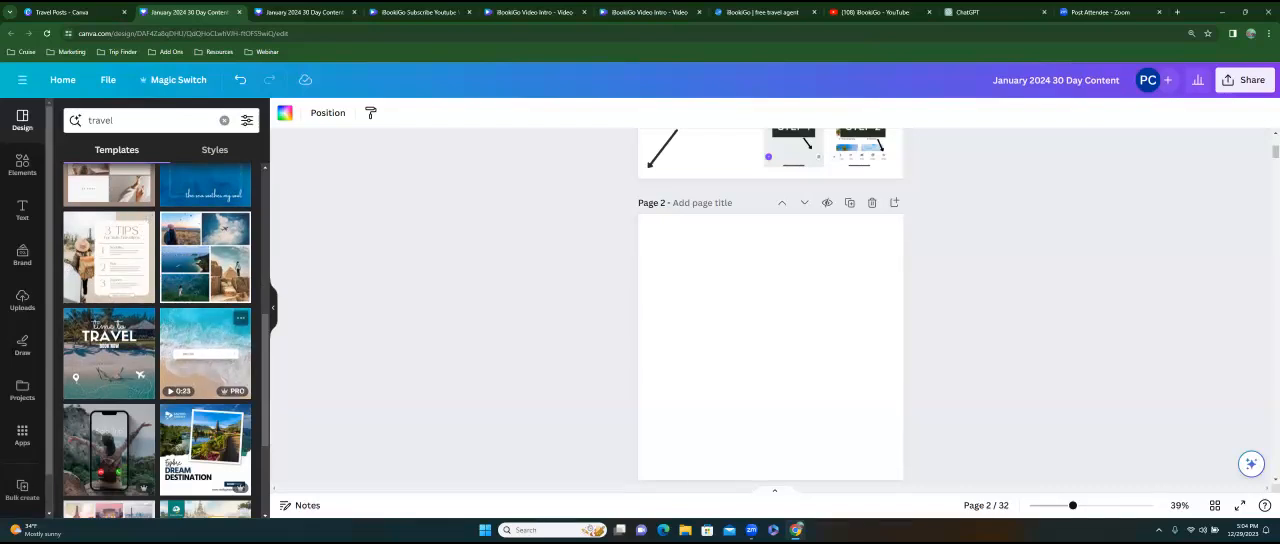
click(88, 256)
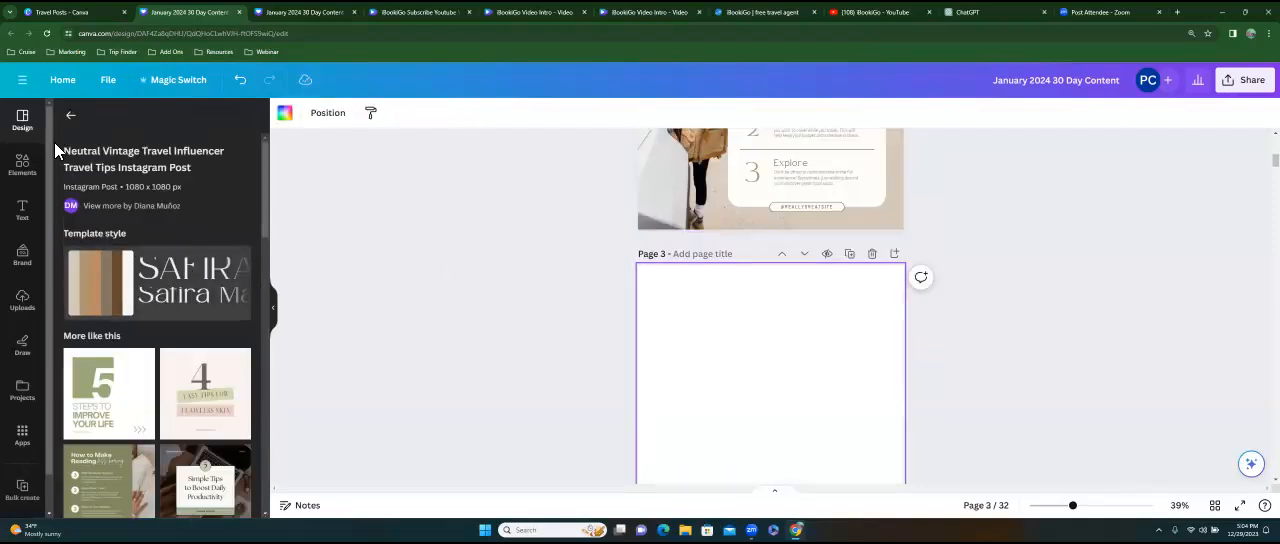
Apply the beach search bar video template to page 3 and the similar "Wish you were here" beach polaroid template to page 4.
click(70, 115)
click(205, 352)
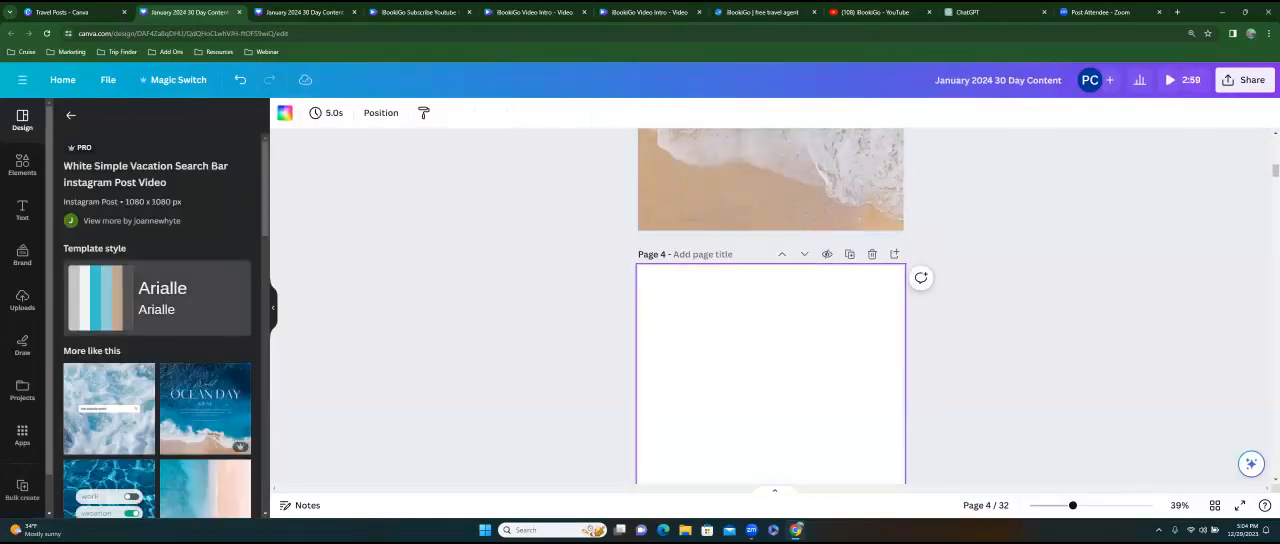
scroll(145, 380, down, 2)
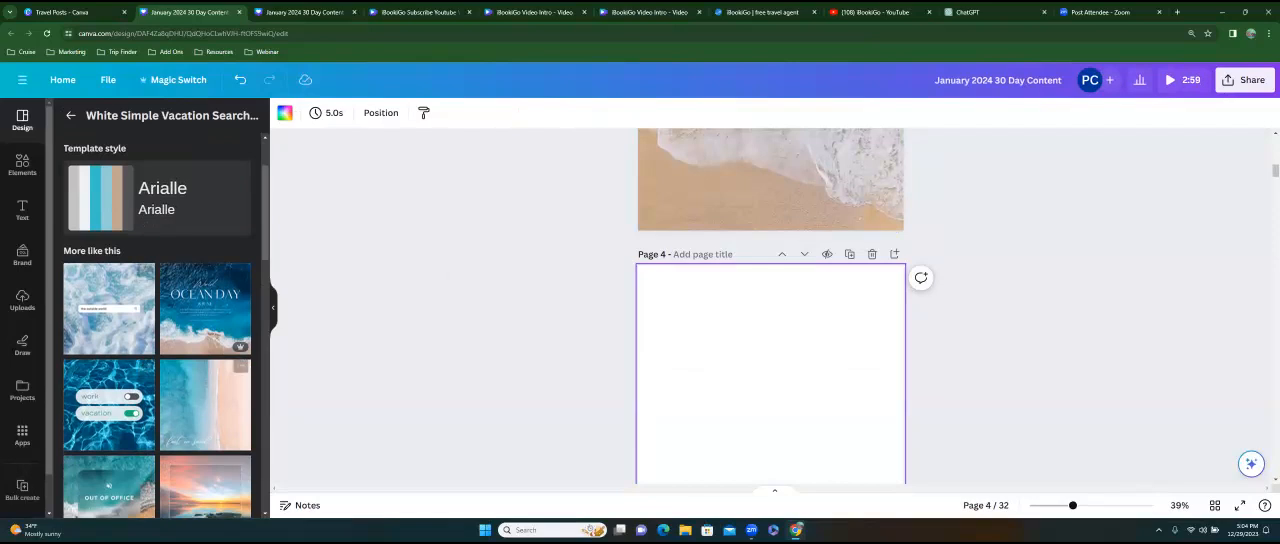
scroll(155, 330, down, 4)
scroll(242, 200, down, 3)
click(242, 200)
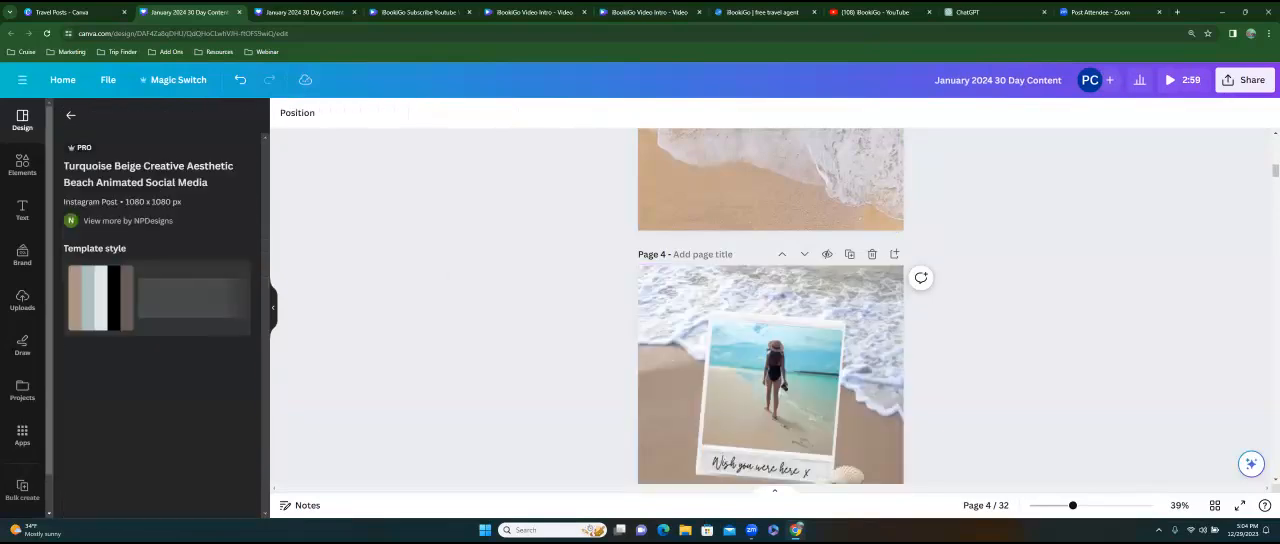
Return to the travel template results and apply the Colorful Modern Paris Photo Collage template to page 5.
scroll(770, 300, down, 3)
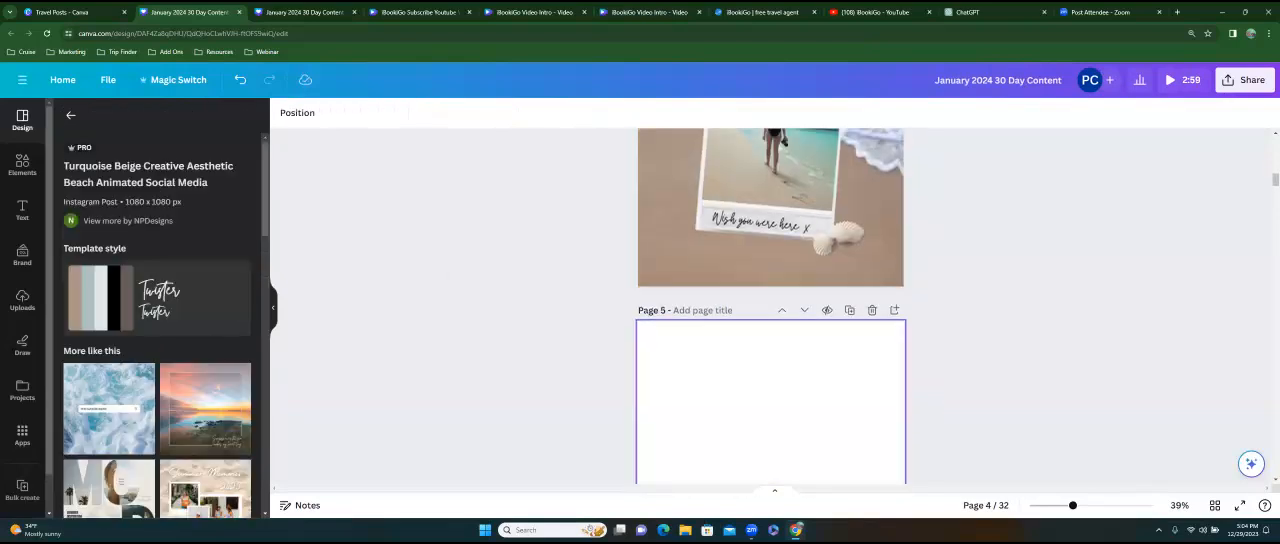
click(70, 115)
scroll(205, 280, down, 3)
scroll(128, 268, down, 4)
click(108, 245)
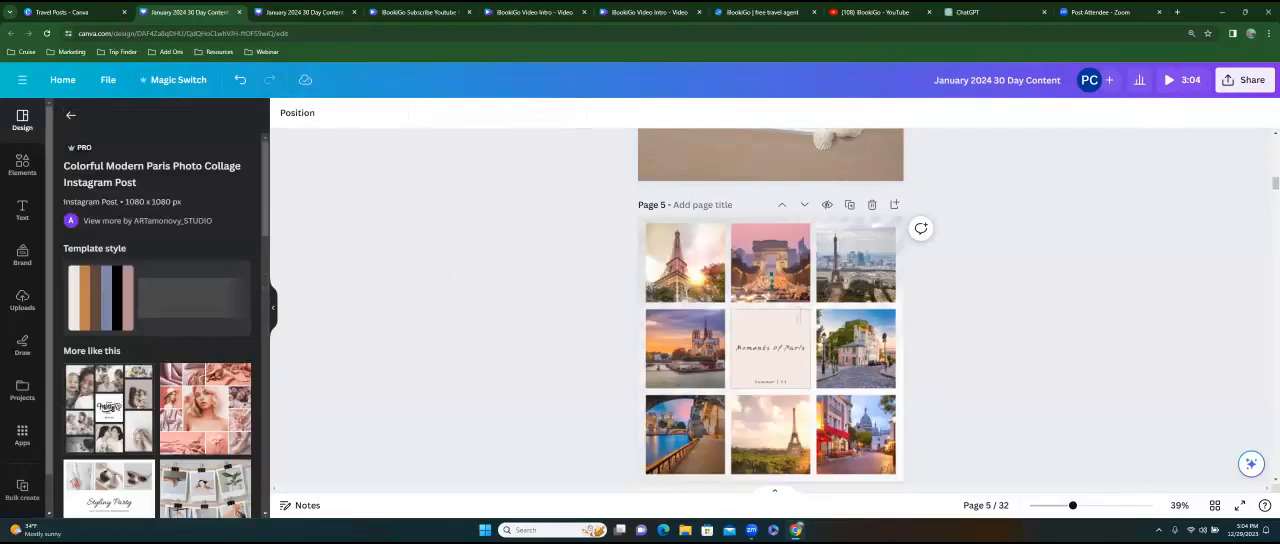
click(771, 391)
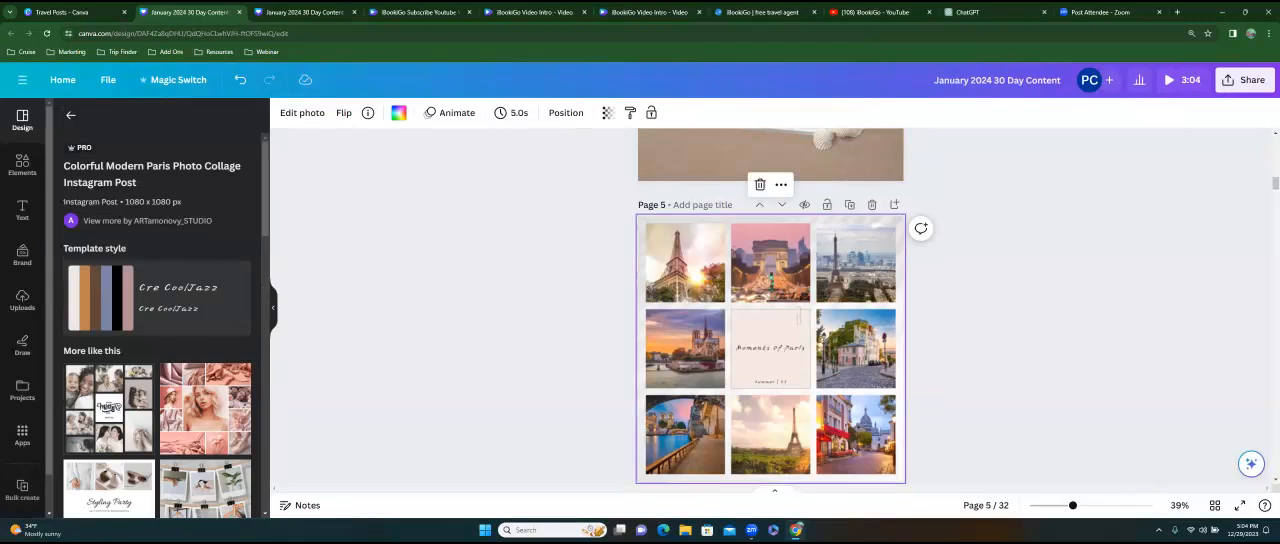
Select blank page 6, browse the designs similar to the Paris collage, and search the templates for "travel flyers".
scroll(771, 391, down, 2)
click(771, 400)
scroll(157, 325, down, 5)
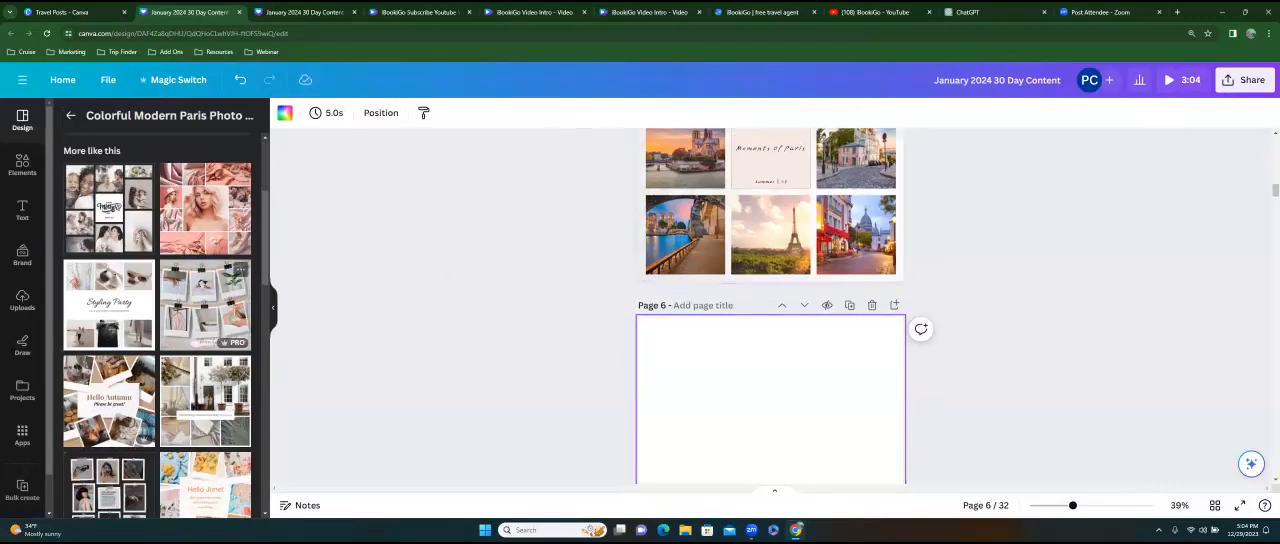
scroll(157, 325, down, 10)
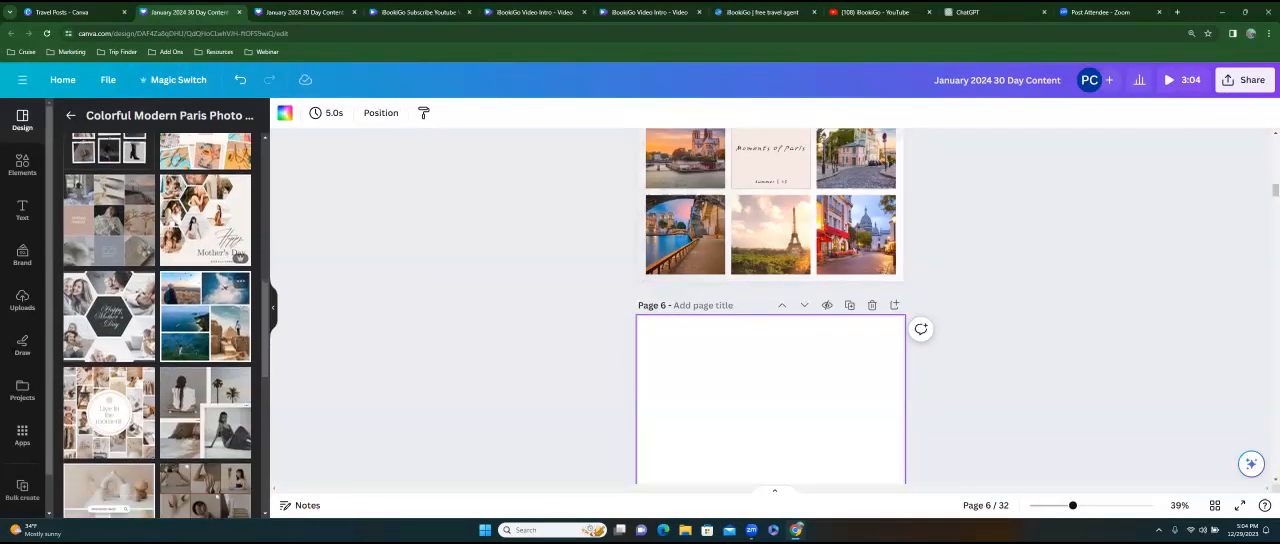
scroll(157, 325, down, 2)
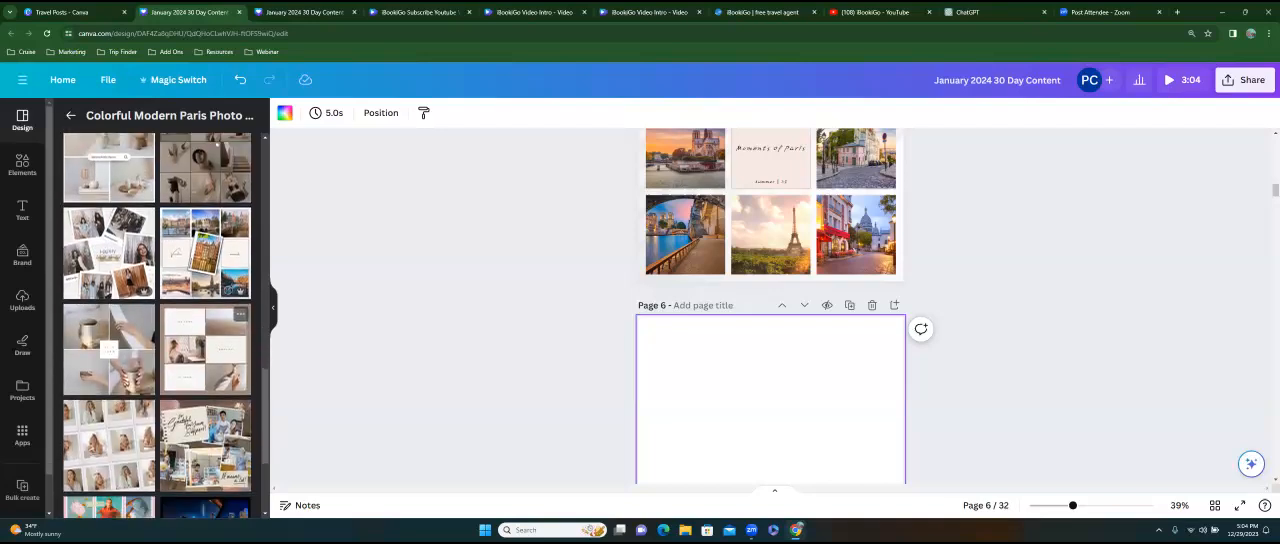
click(73, 120)
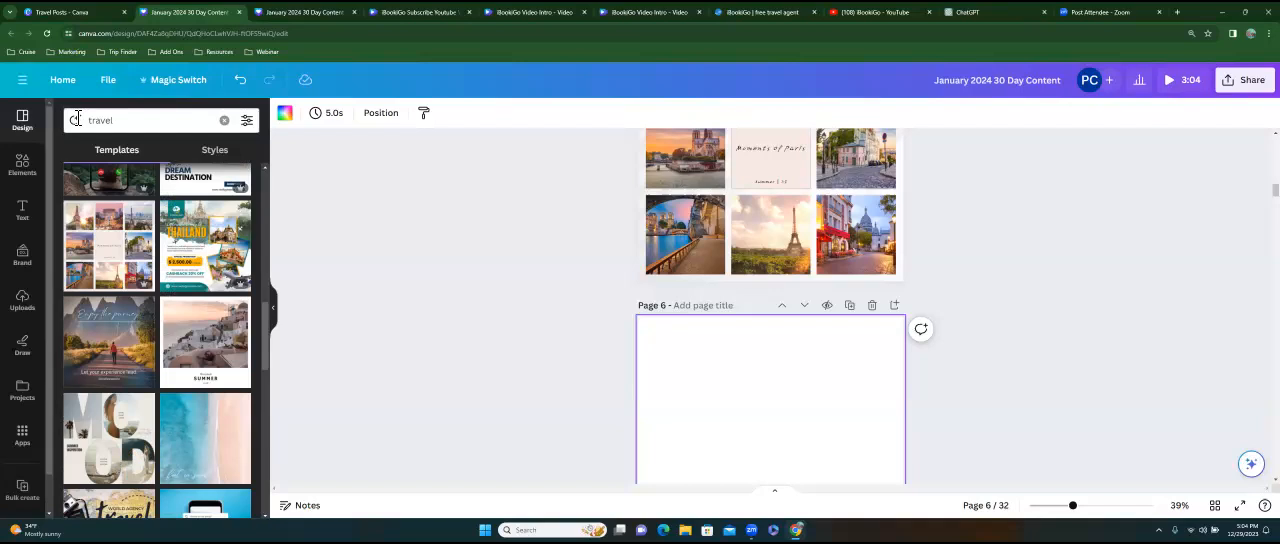
click(130, 126)
text(travel)
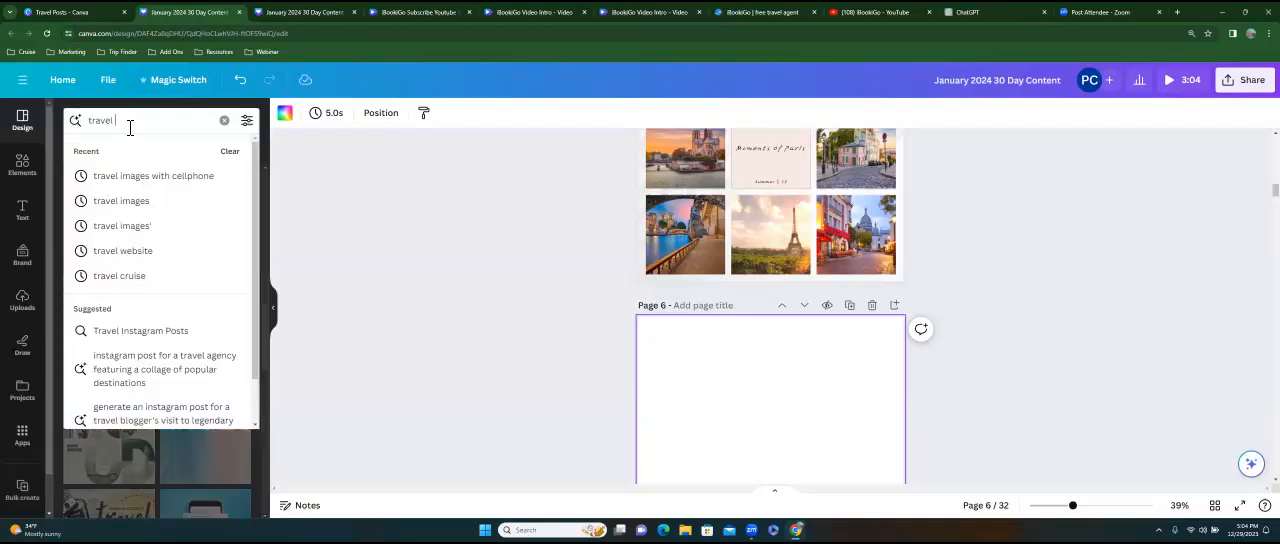
text(flyers)
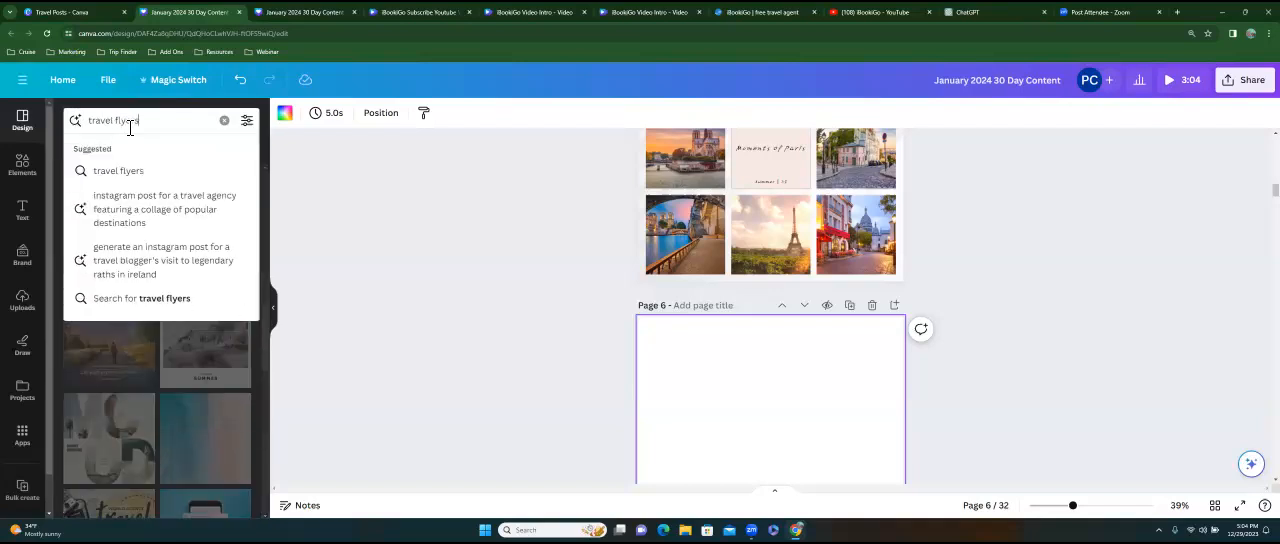
key(Return)
Apply the white and green "It's Time to Travel" brush typography template from the flyer results to page 6.
scroll(157, 340, down, 10)
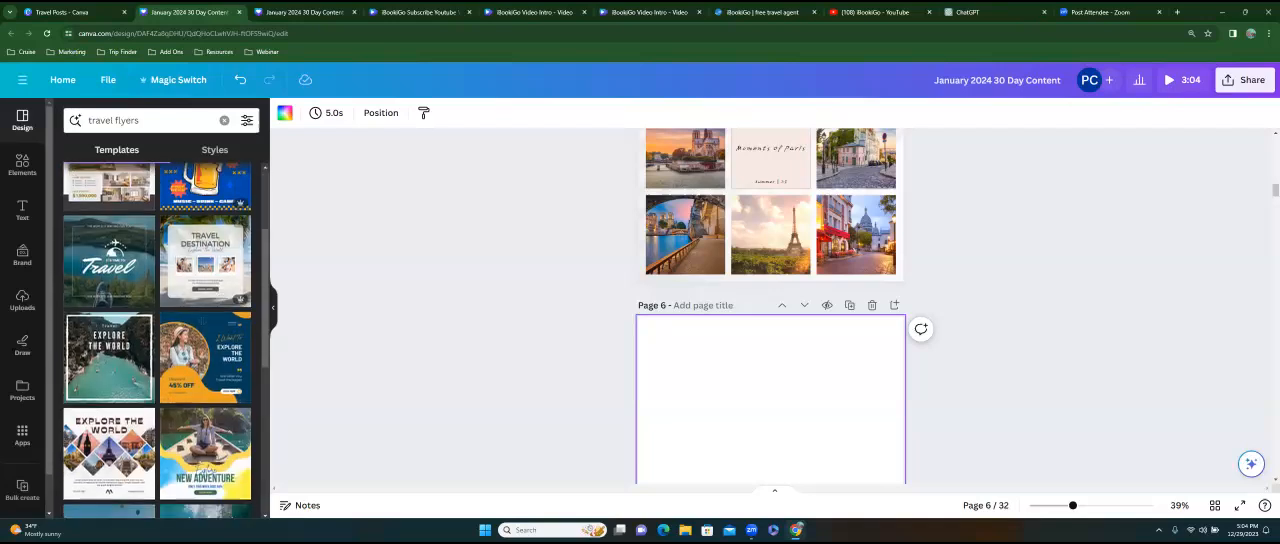
scroll(157, 340, down, 5)
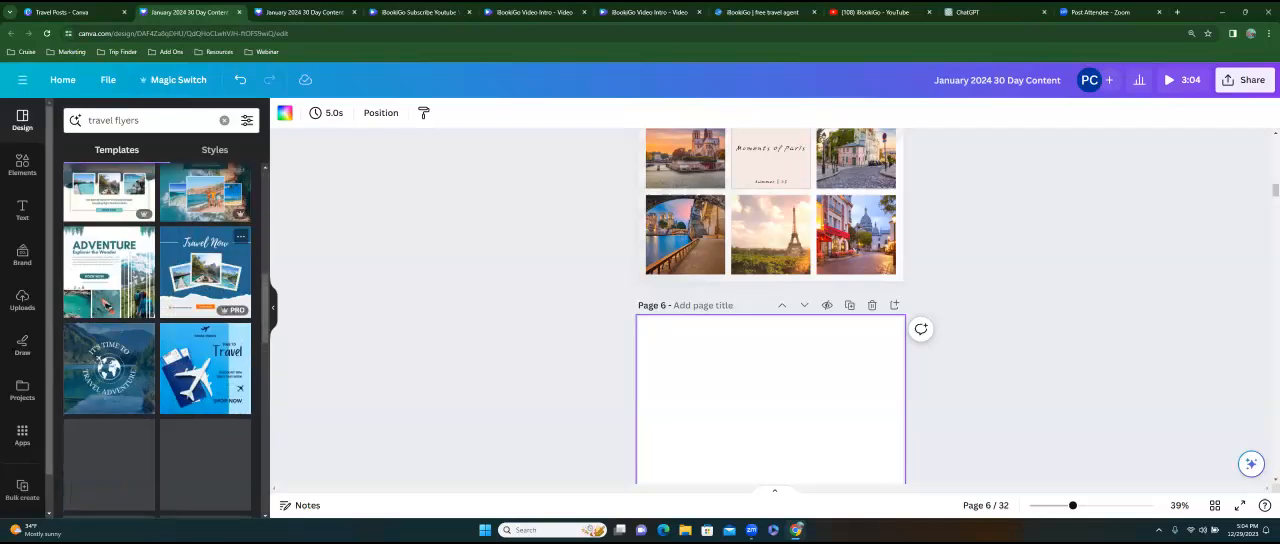
scroll(157, 340, down, 5)
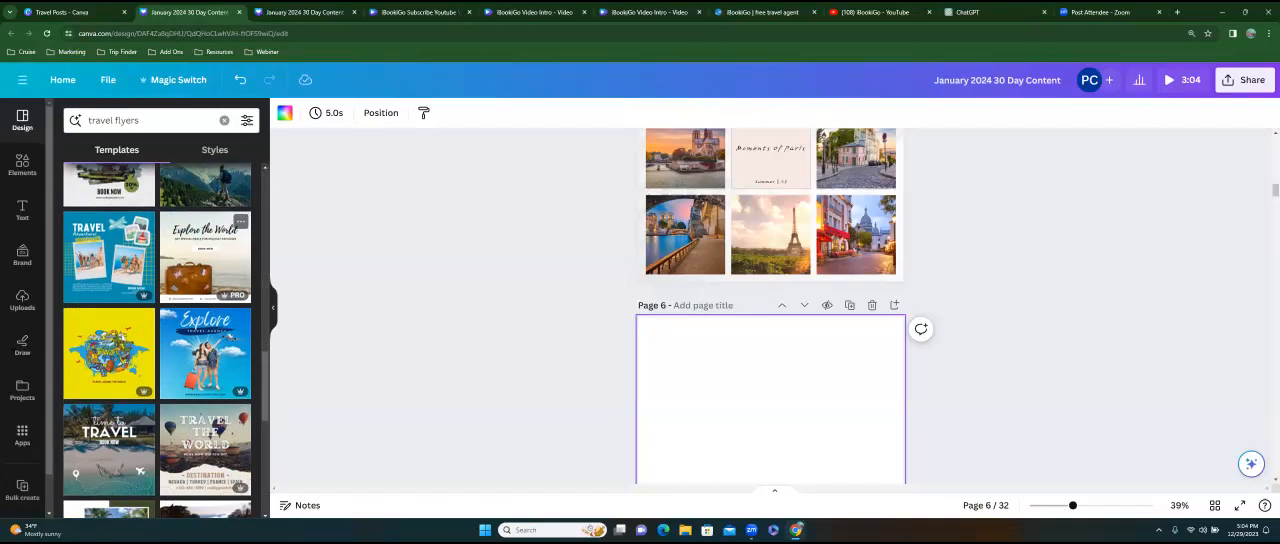
scroll(157, 340, down, 3)
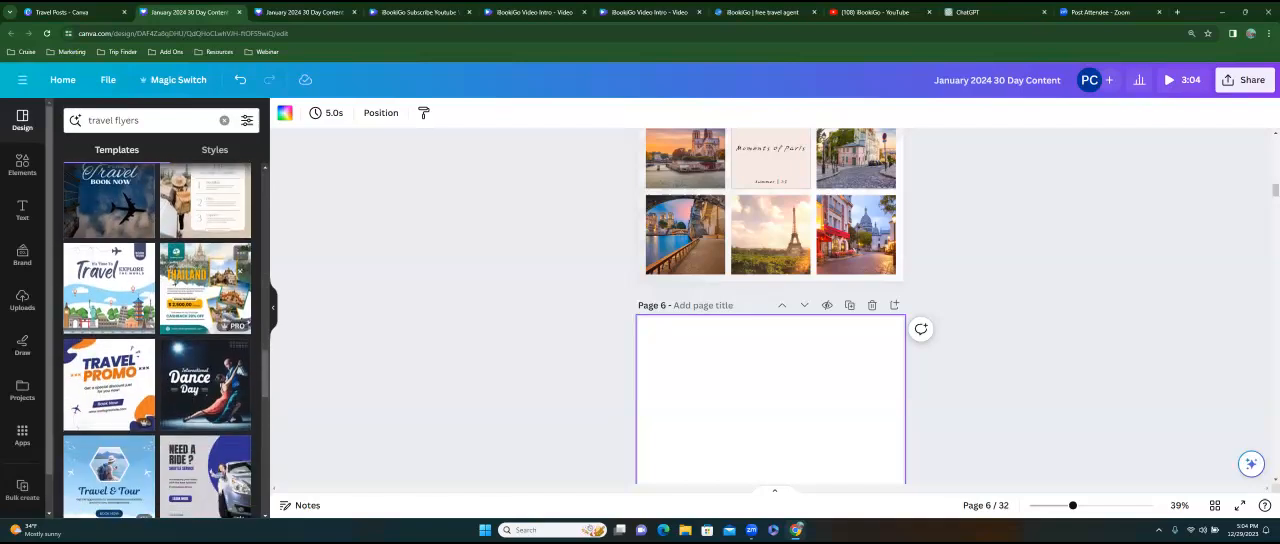
scroll(157, 340, down, 3)
click(108, 330)
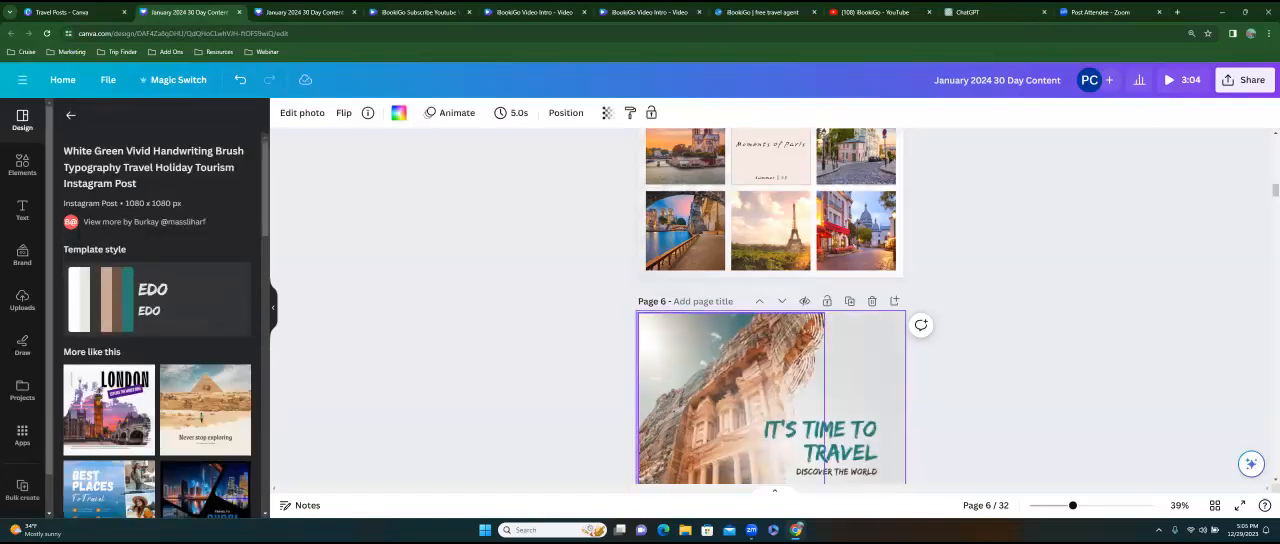
Apply the similar "Never stop exploring" pyramid template to page 7 and the "Adventure awaits" camel template to page 8.
scroll(770, 300, down, 3)
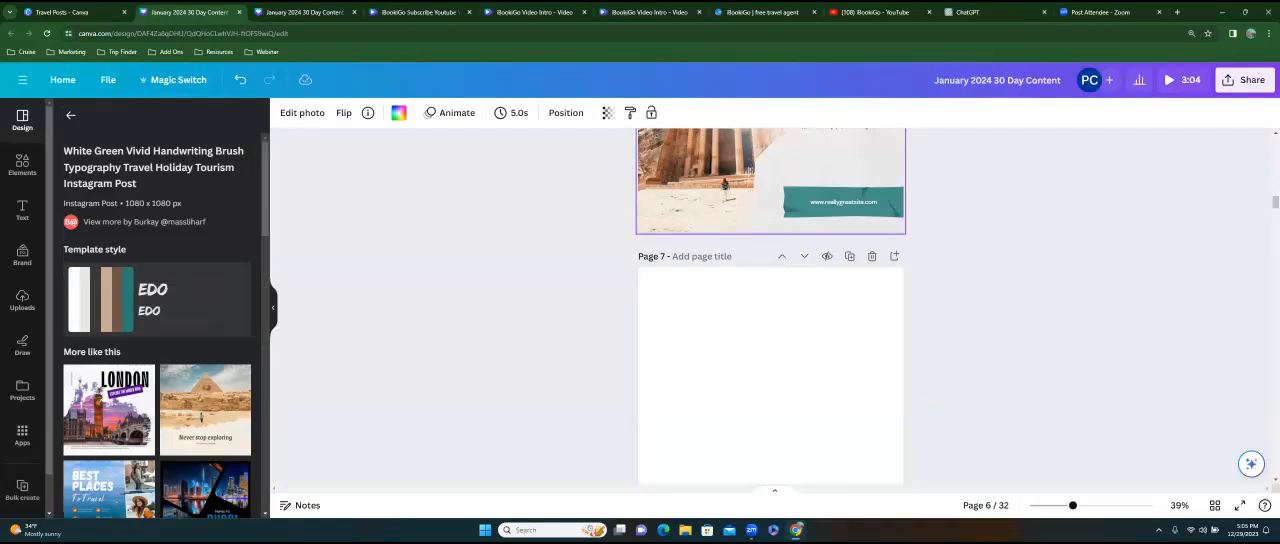
click(770, 370)
click(205, 410)
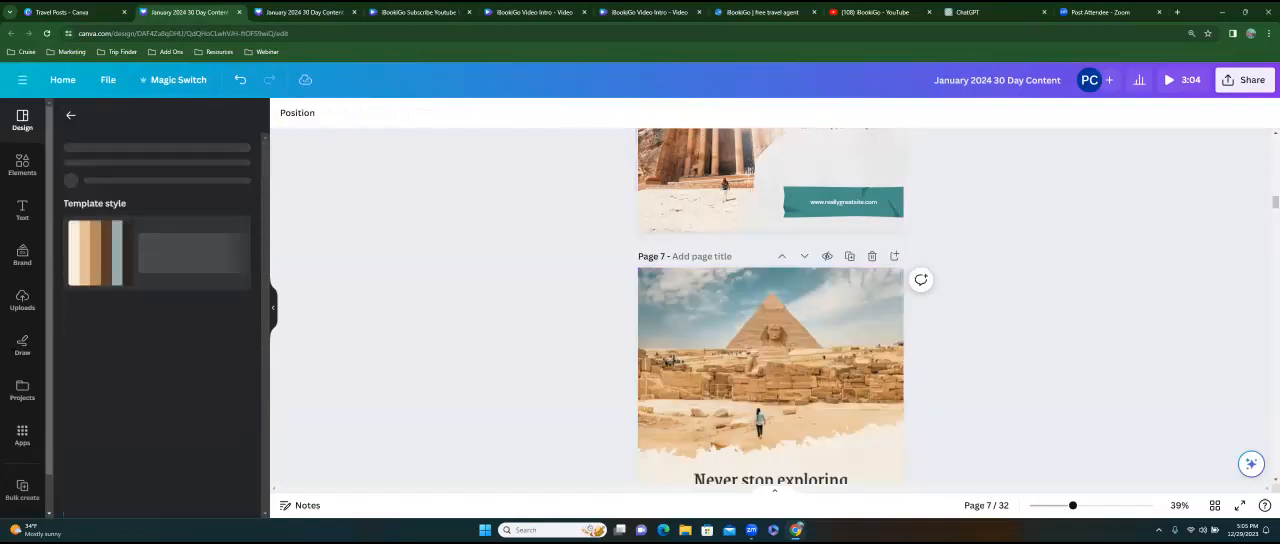
scroll(770, 300, down, 3)
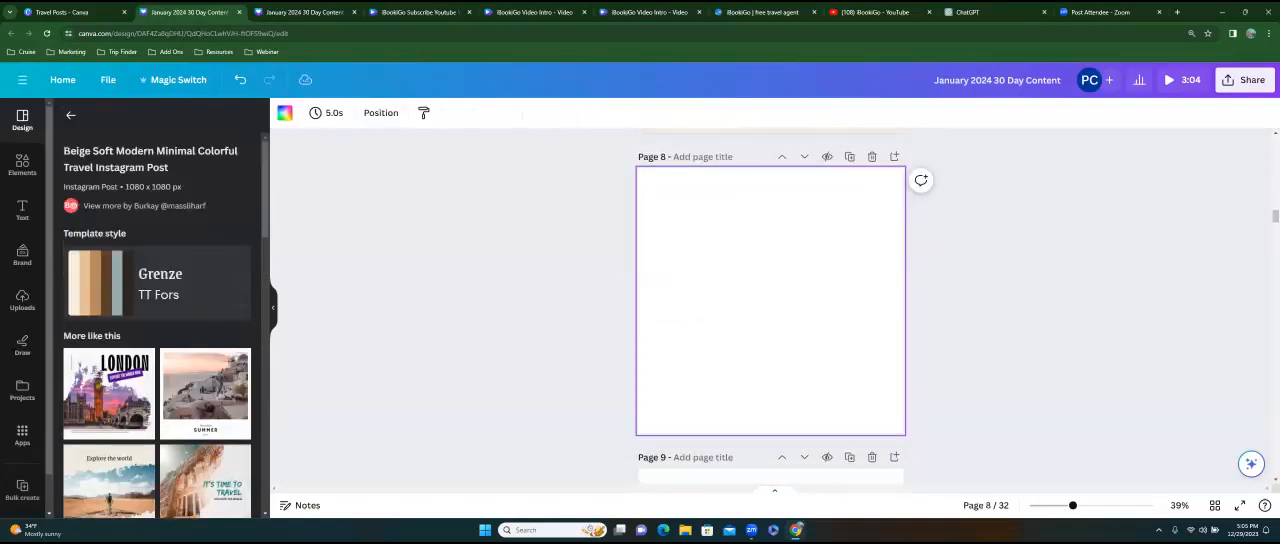
scroll(157, 330, down, 2)
click(205, 385)
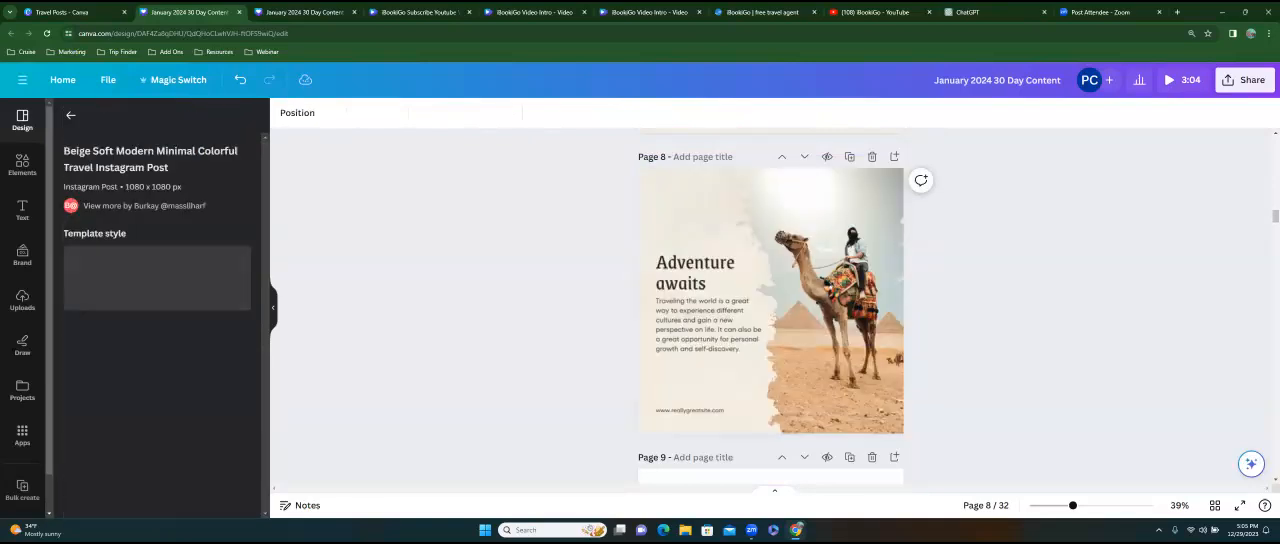
Apply the similar "It's time to explore the world" Greek temple template to blank page 9.
scroll(770, 300, down, 3)
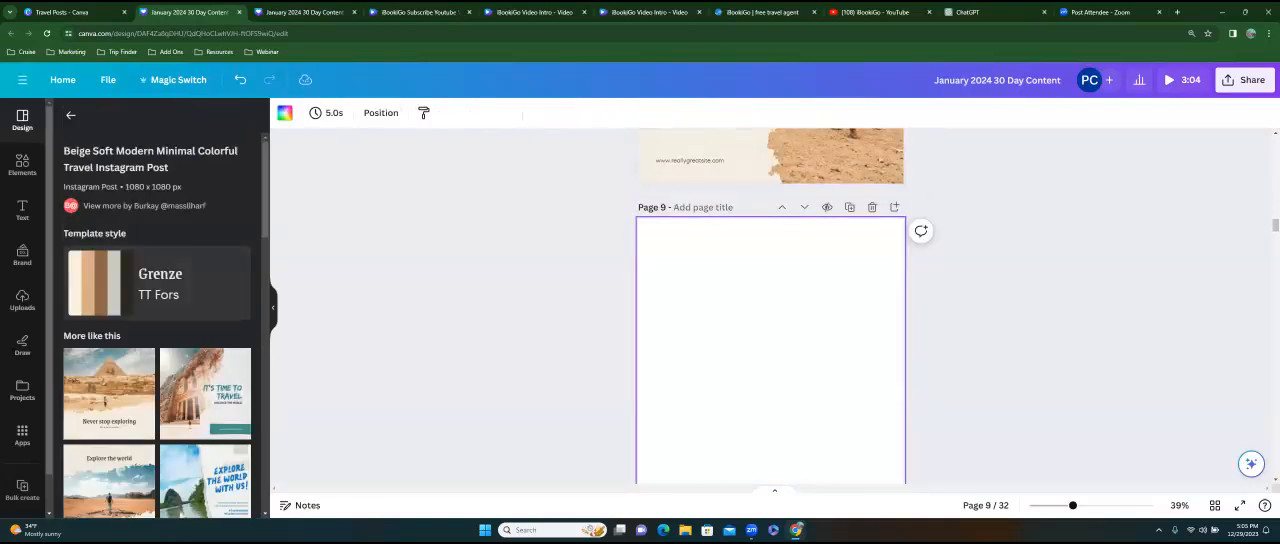
scroll(770, 300, up, 3)
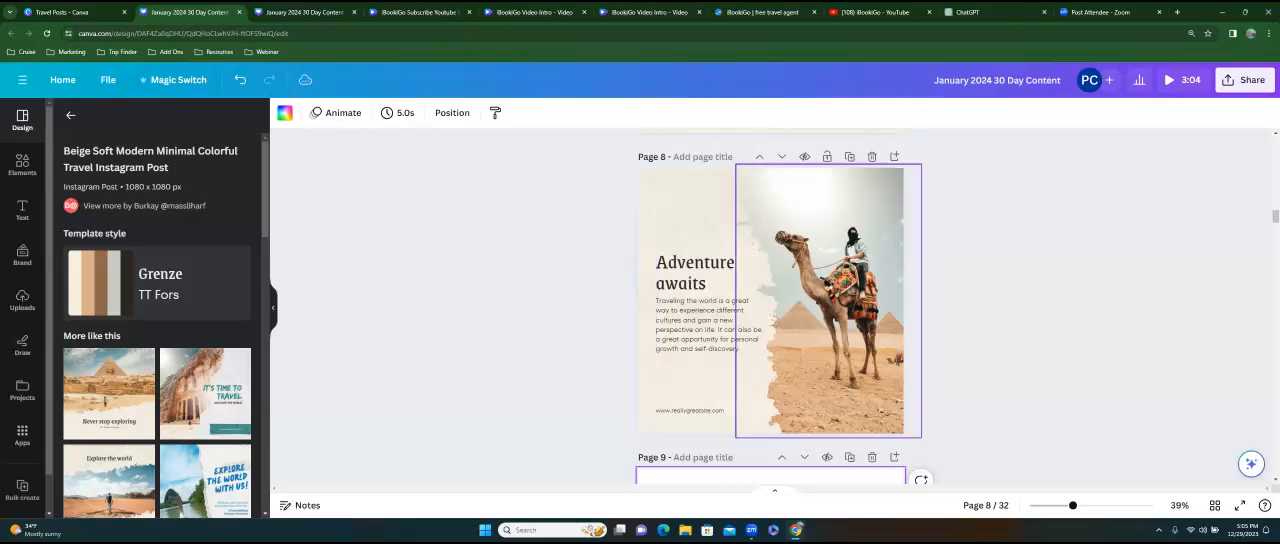
scroll(770, 300, down, 3)
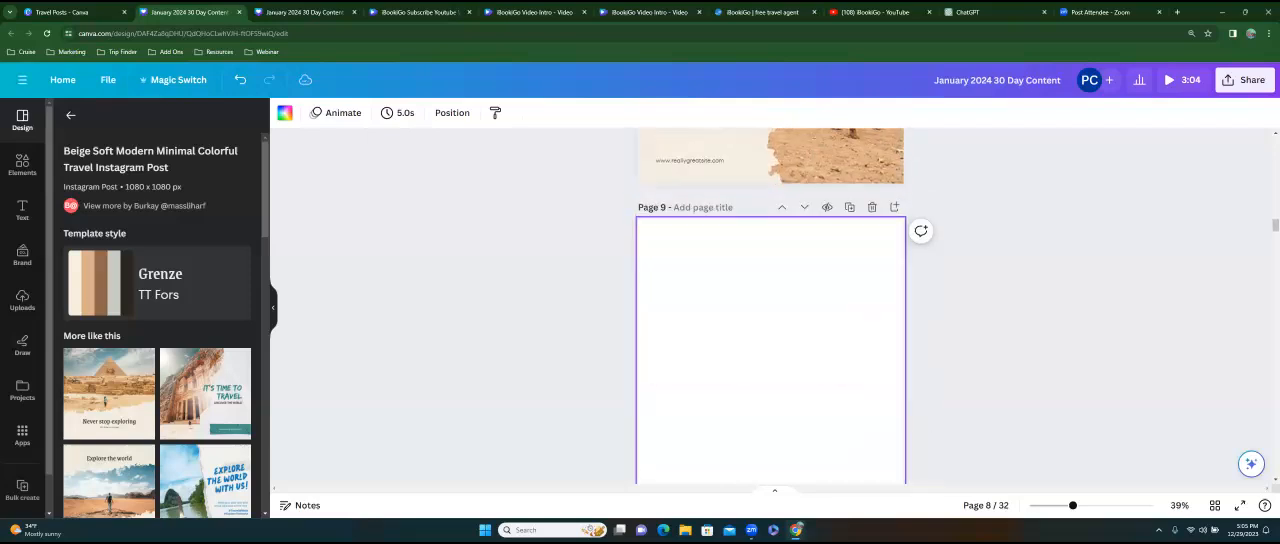
scroll(157, 330, down, 3)
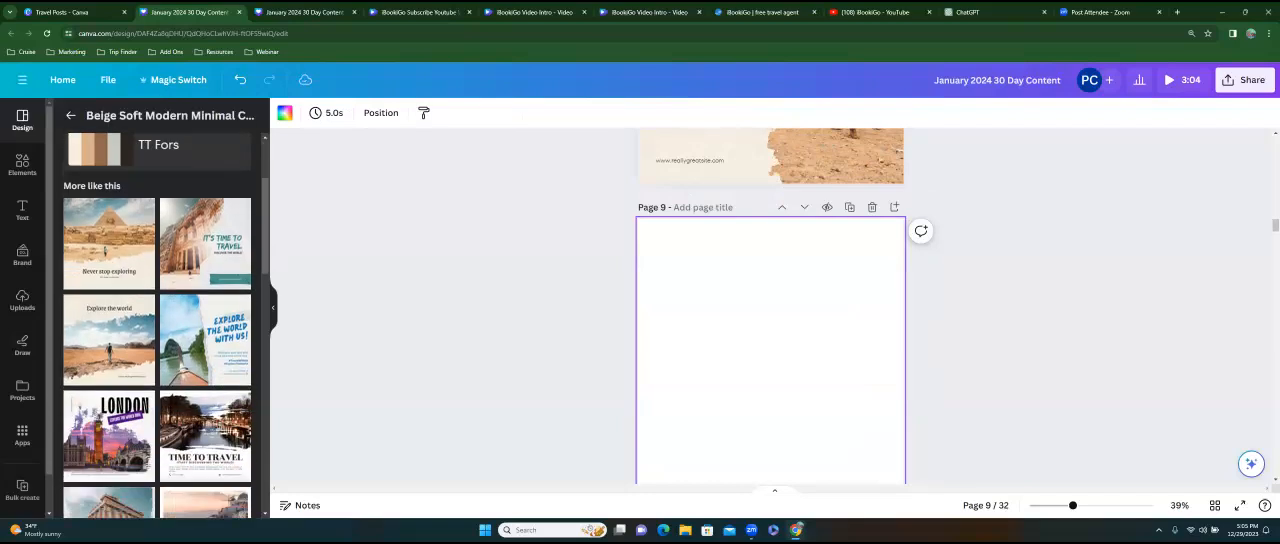
scroll(157, 330, down, 3)
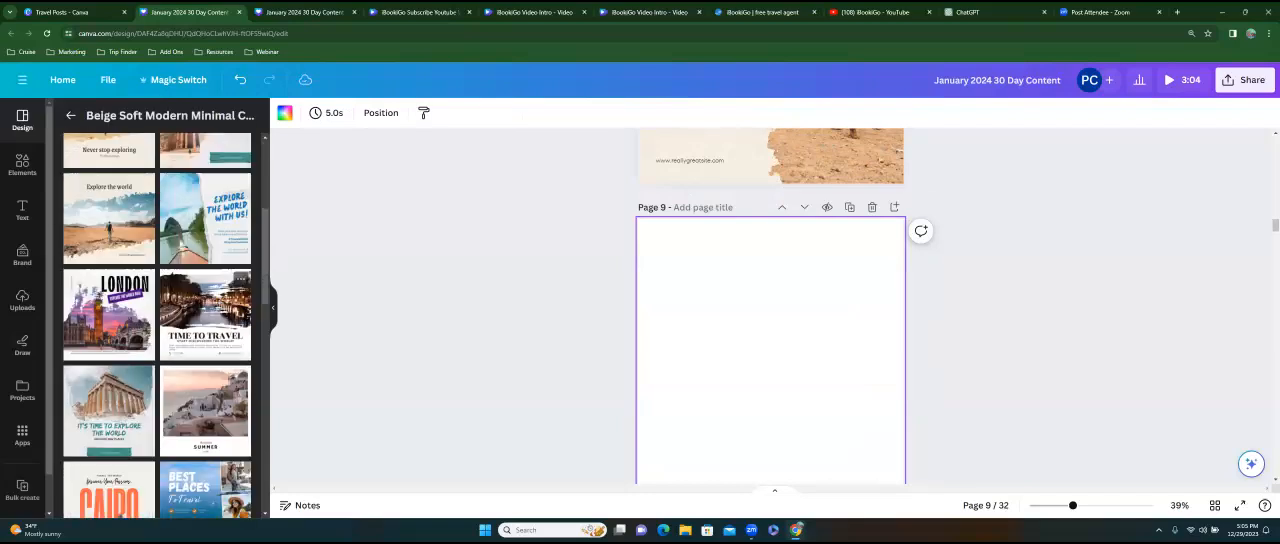
click(109, 382)
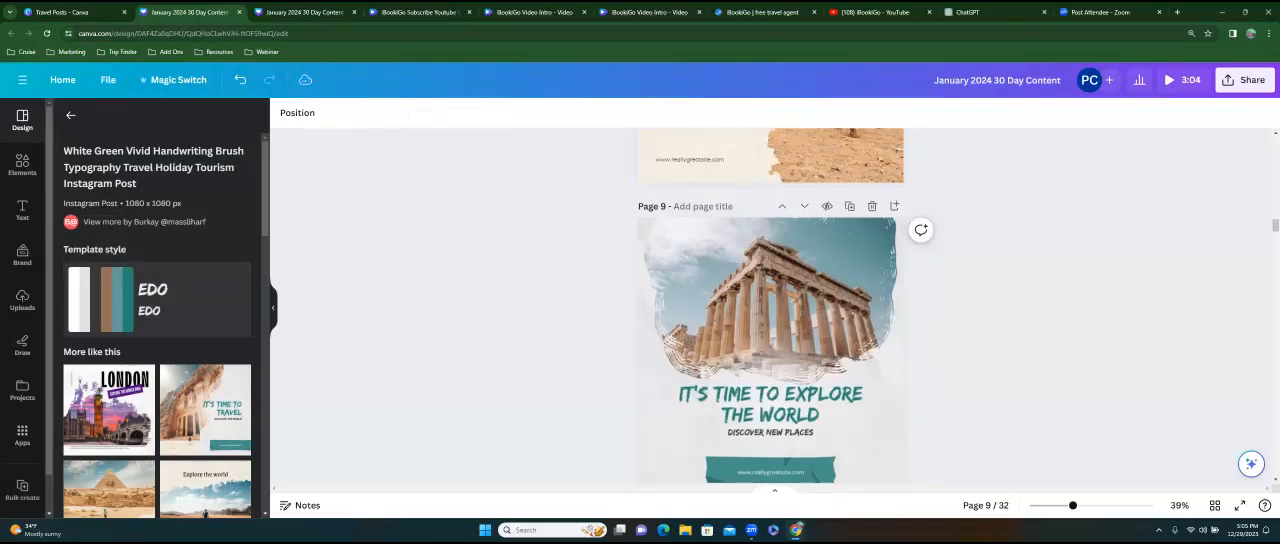
Apply the Blue Modern Travel Tour Agency template to page 10 and the Beige and Orange Restaurant and Hotel template to page 11.
scroll(770, 300, down, 3)
scroll(157, 326, down, 10)
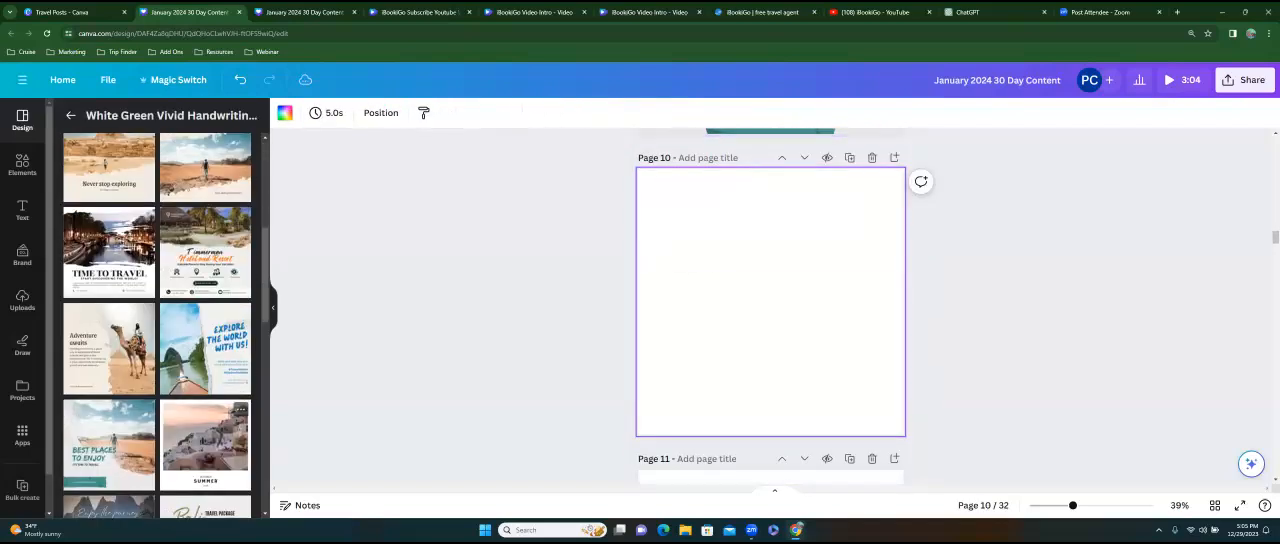
click(205, 348)
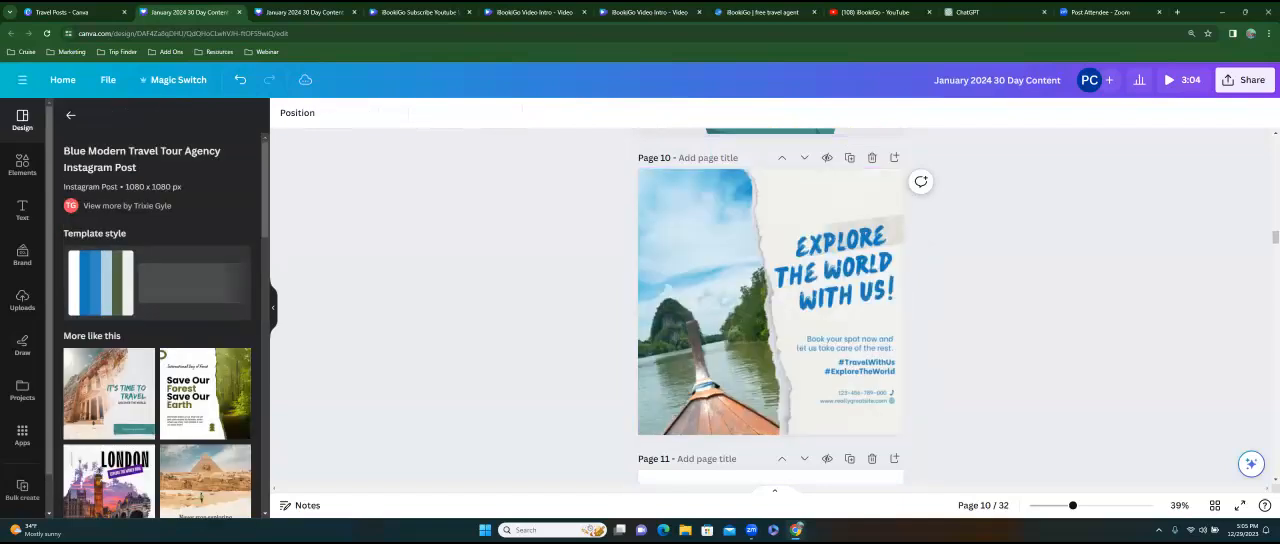
scroll(161, 355, down, 5)
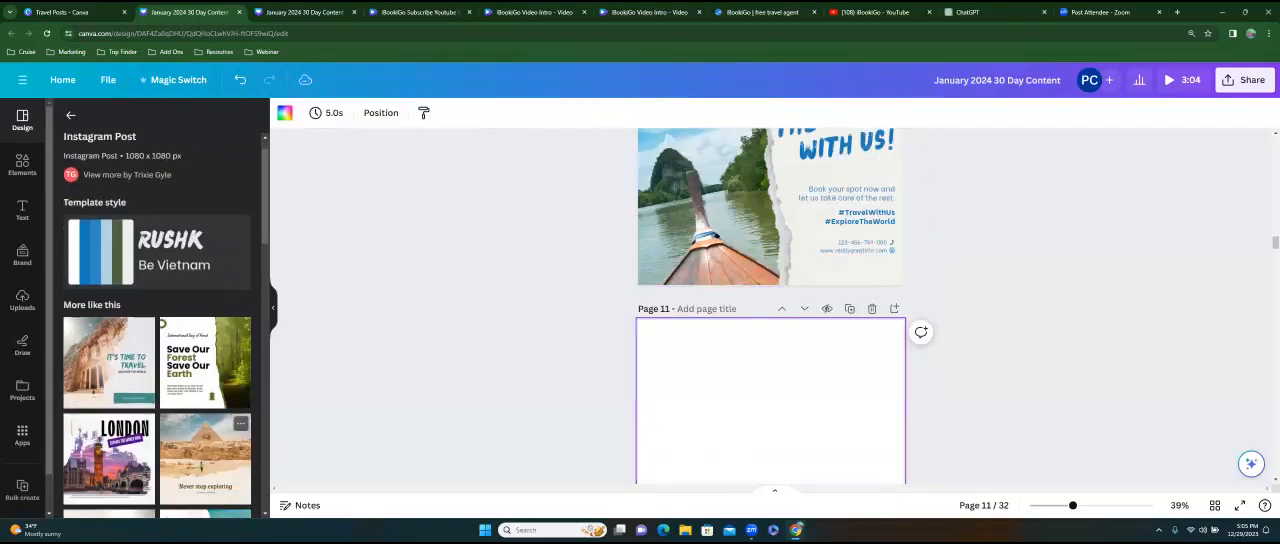
scroll(205, 460, down, 10)
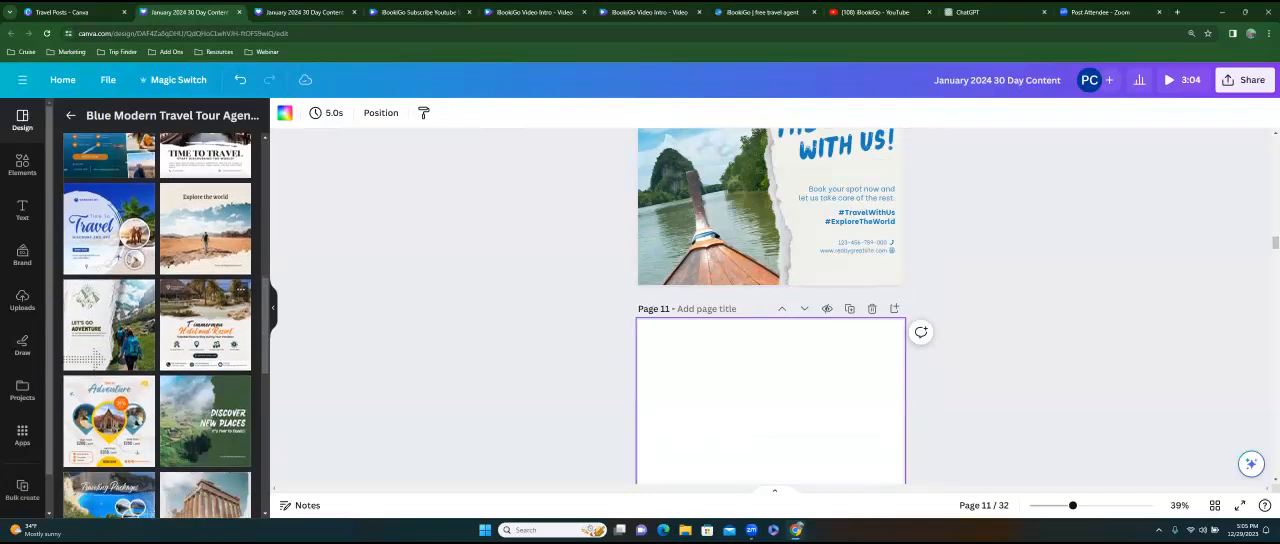
scroll(205, 460, down, 4)
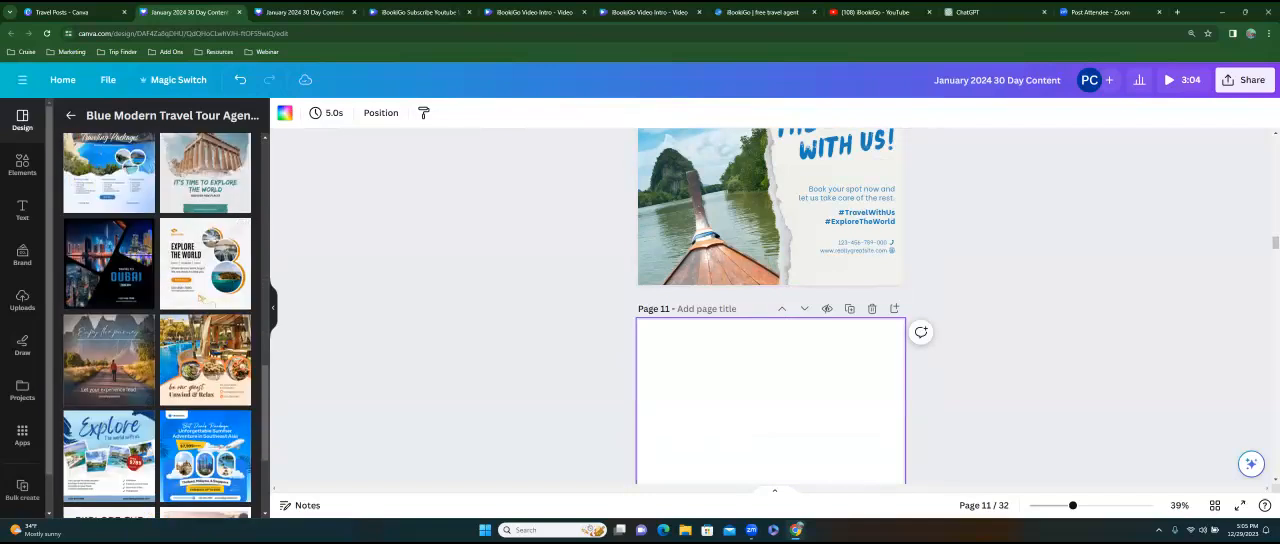
click(205, 360)
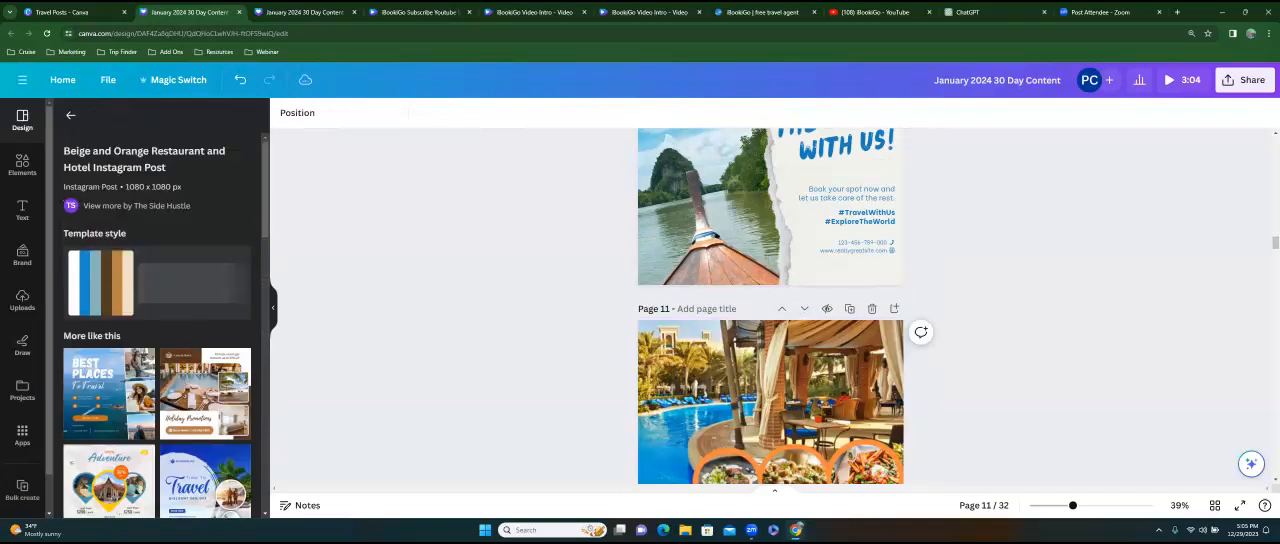
Fill blank page 12 with the similar Brown Modern Exclusive Hotel template showing three framed photos.
click(770, 428)
scroll(205, 440, down, 2)
scroll(157, 325, down, 3)
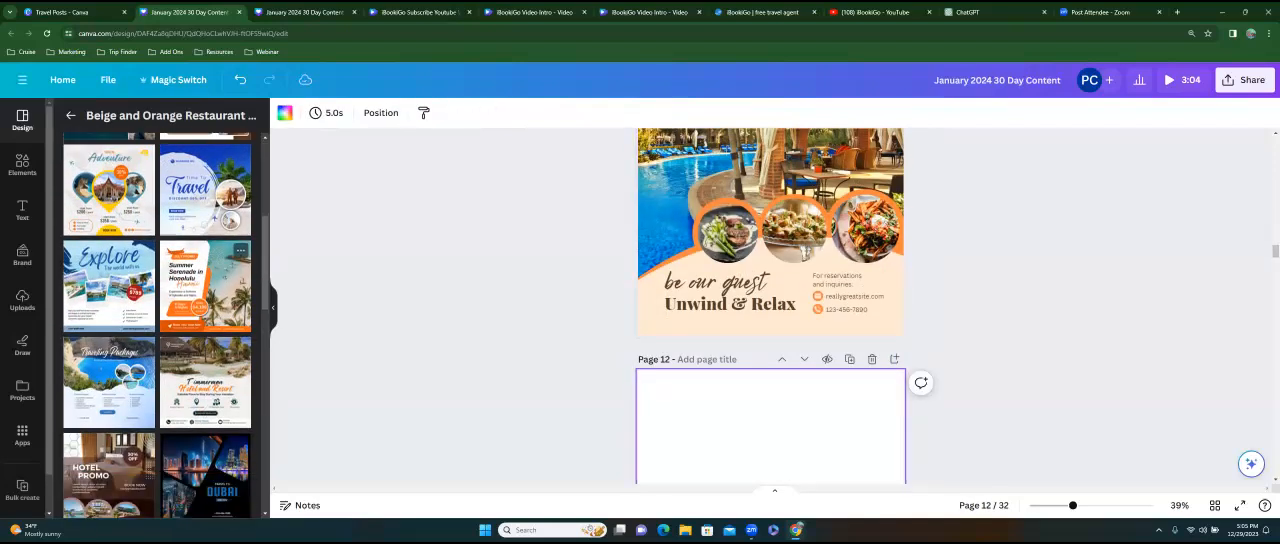
scroll(157, 325, down, 5)
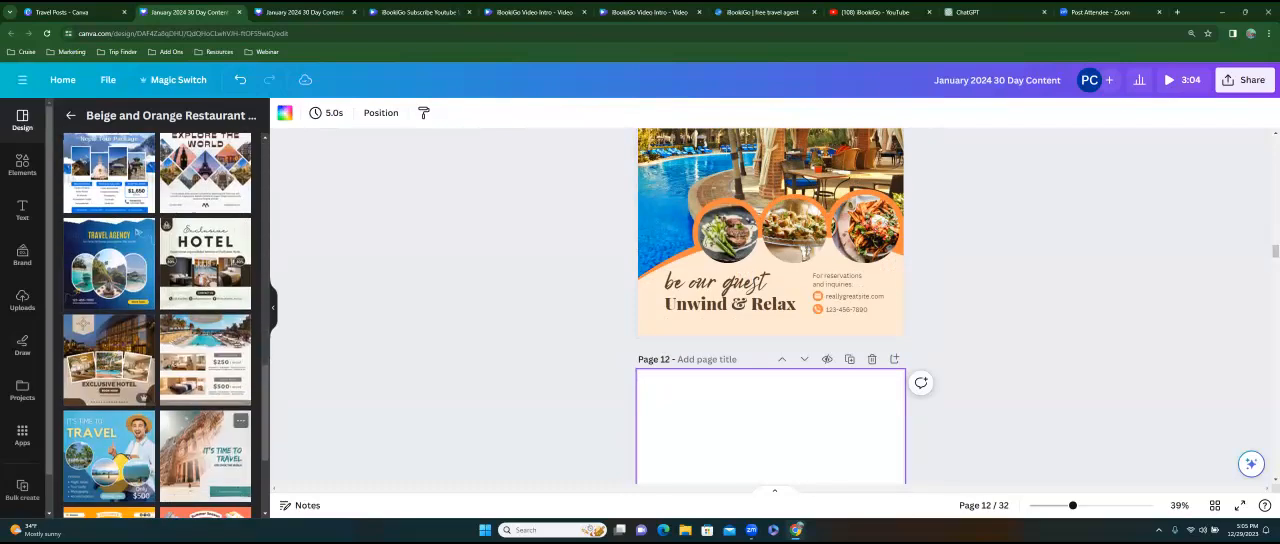
click(109, 358)
Select blank page 13 and apply the Brown Modern Pricelist Hotel and Resort template from the similar designs.
scroll(770, 306, down, 1)
click(770, 440)
scroll(157, 360, down, 3)
scroll(157, 325, down, 10)
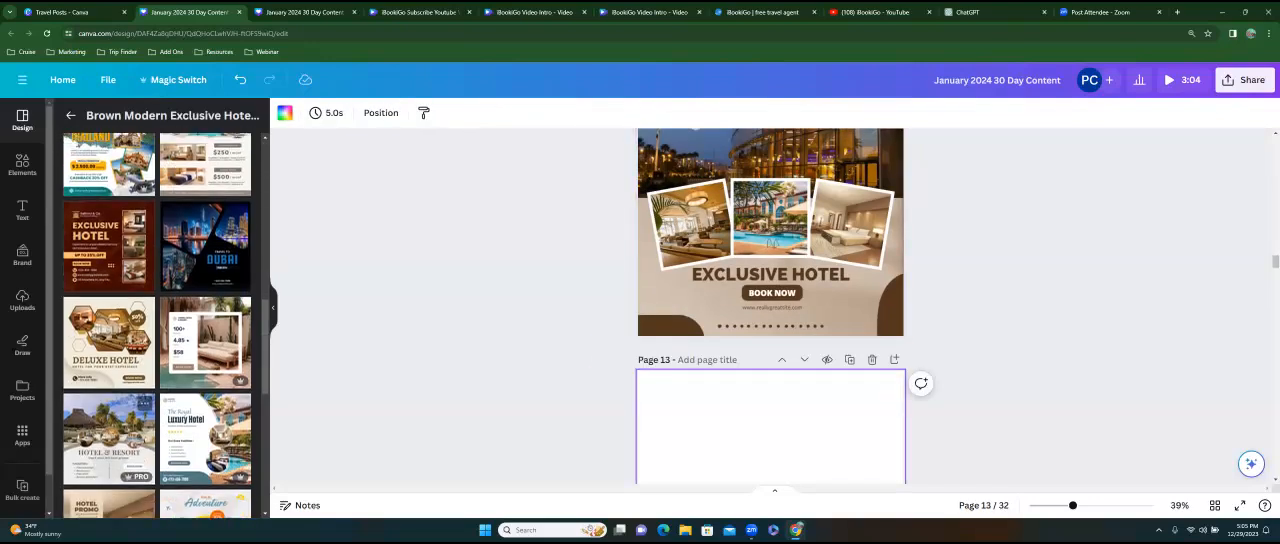
scroll(157, 325, up, 3)
click(205, 293)
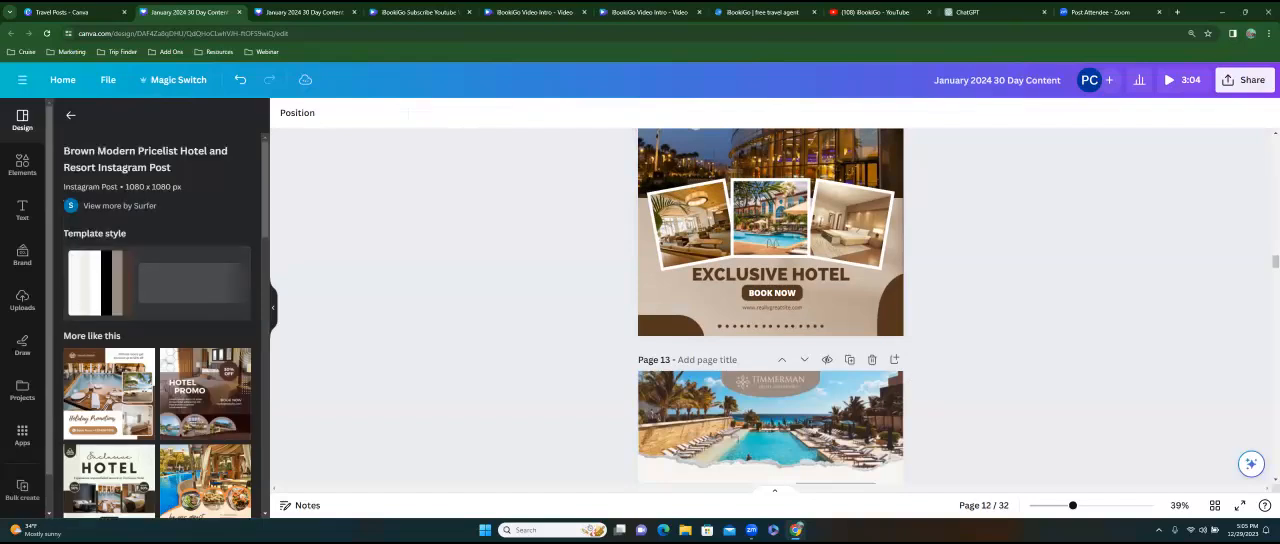
Select blank page 14 and apply the Brown Modern Hotel Promotion template with the "Holiday Promotions" heading.
scroll(715, 411, down, 1)
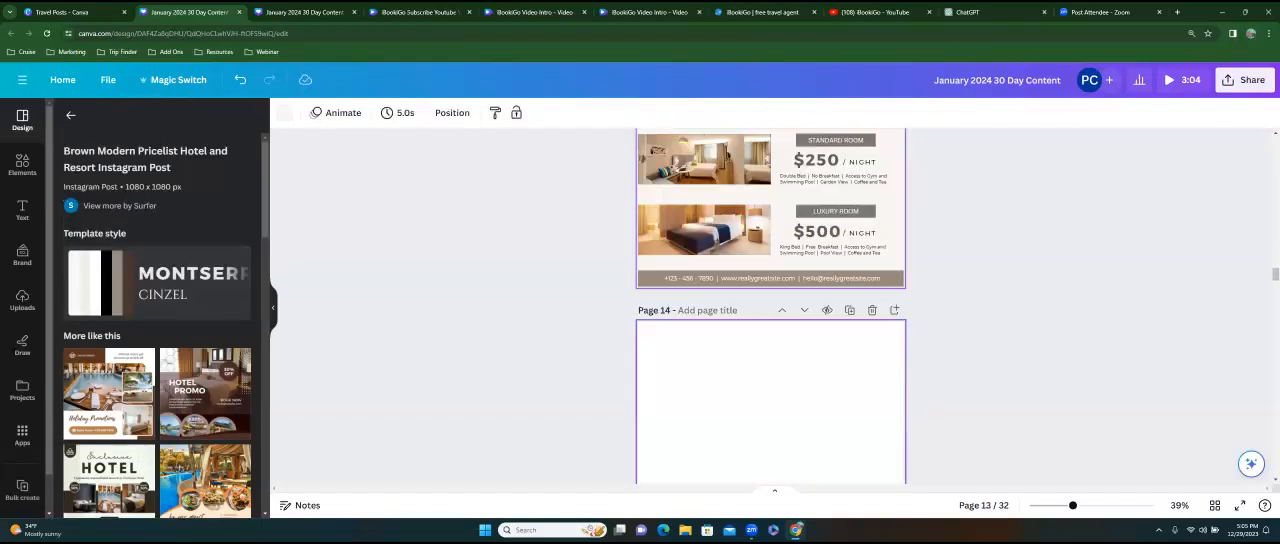
click(715, 411)
scroll(115, 393, down, 1)
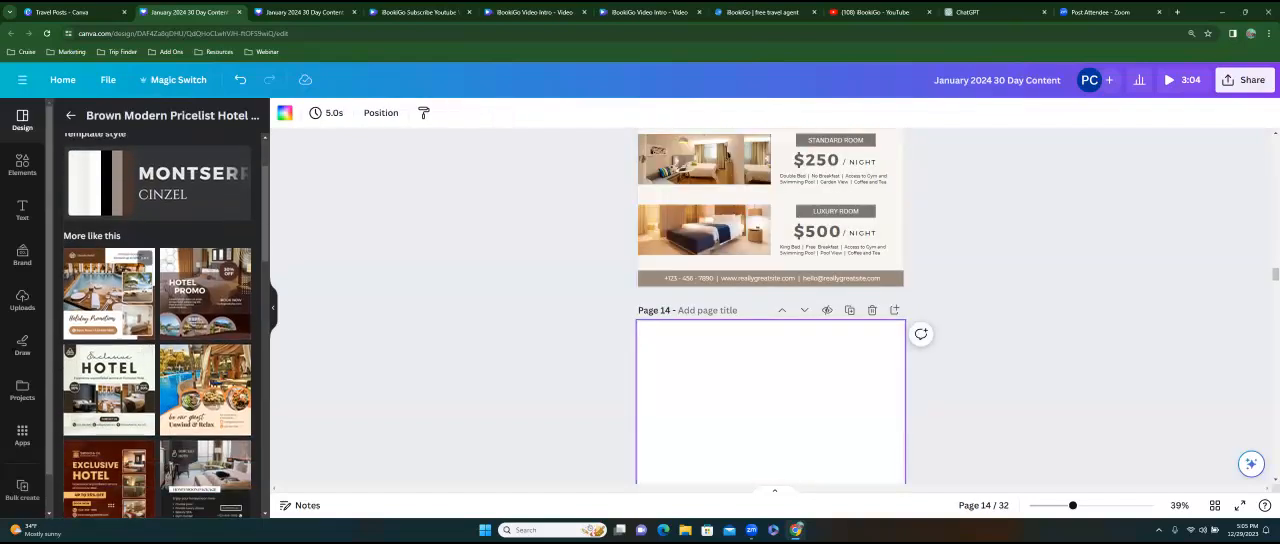
click(108, 293)
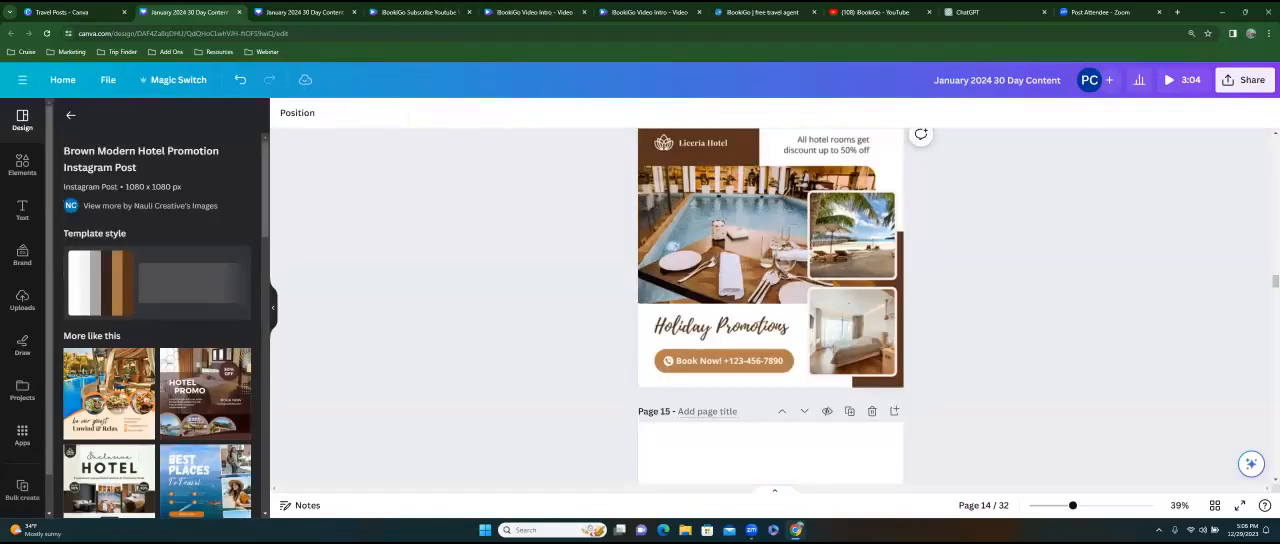
Select blank page 15 and apply the White Brown Modern Best Service Hotel template from the similar designs.
click(719, 321)
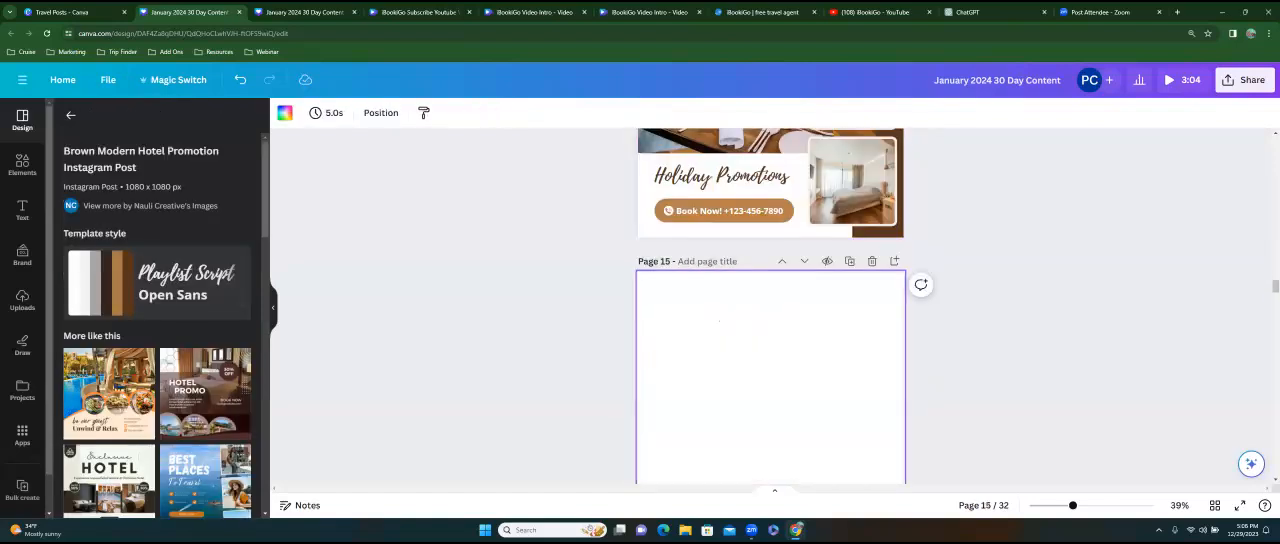
scroll(157, 326, down, 5)
scroll(205, 420, down, 2)
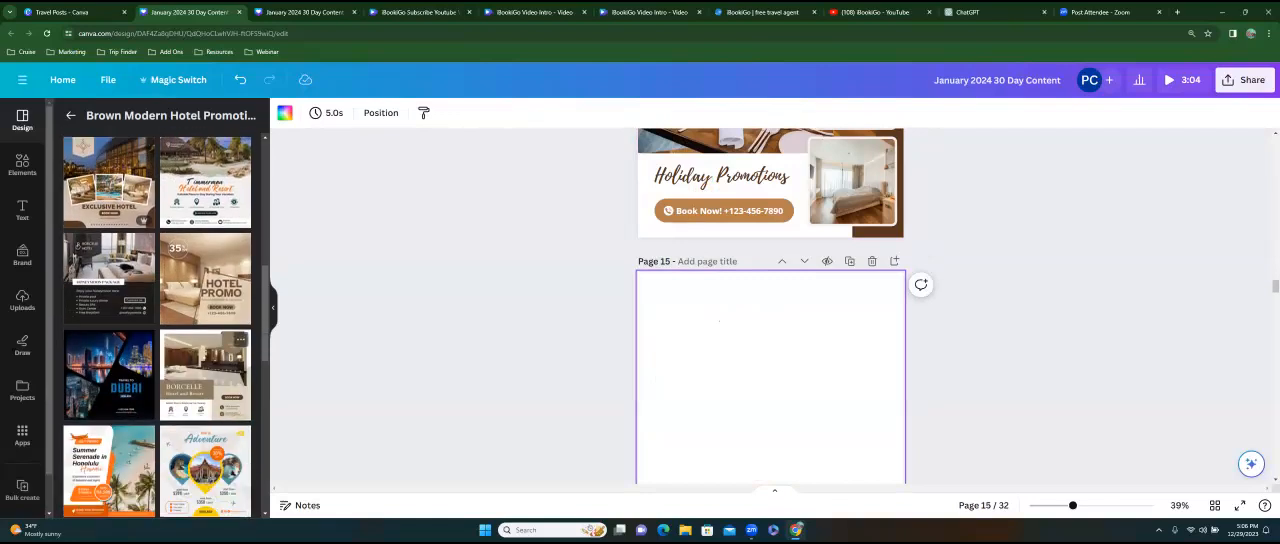
click(205, 372)
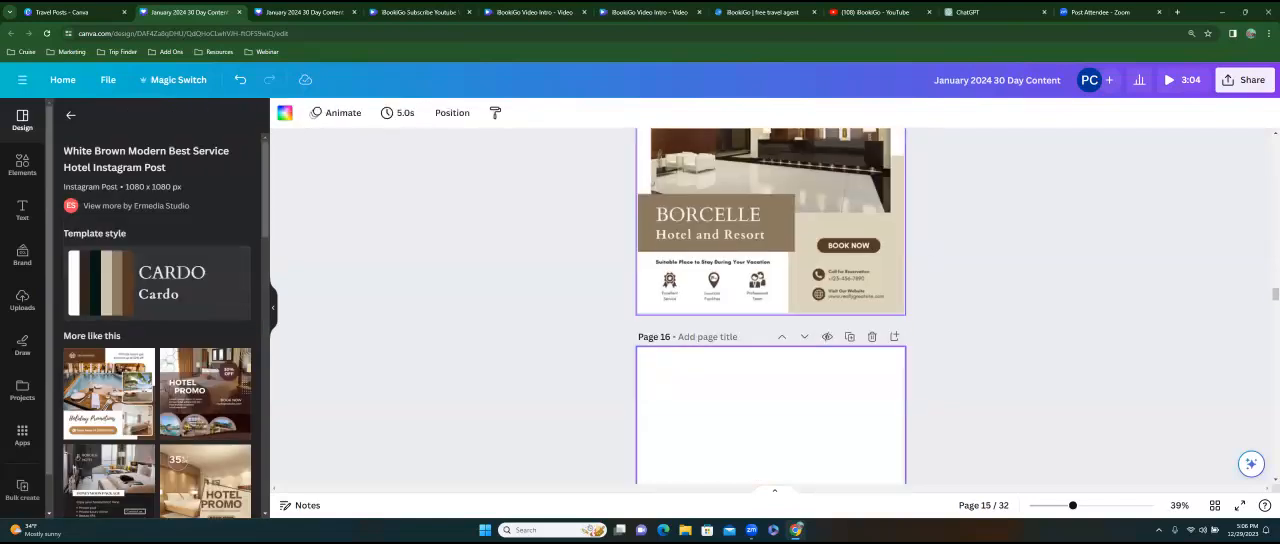
Browse the similar hotel designs for blank page 16, then return to the template search and look up "travel images with cellphone".
scroll(157, 325, down, 5)
scroll(157, 325, down, 5)
scroll(157, 325, down, 10)
scroll(157, 325, down, 2)
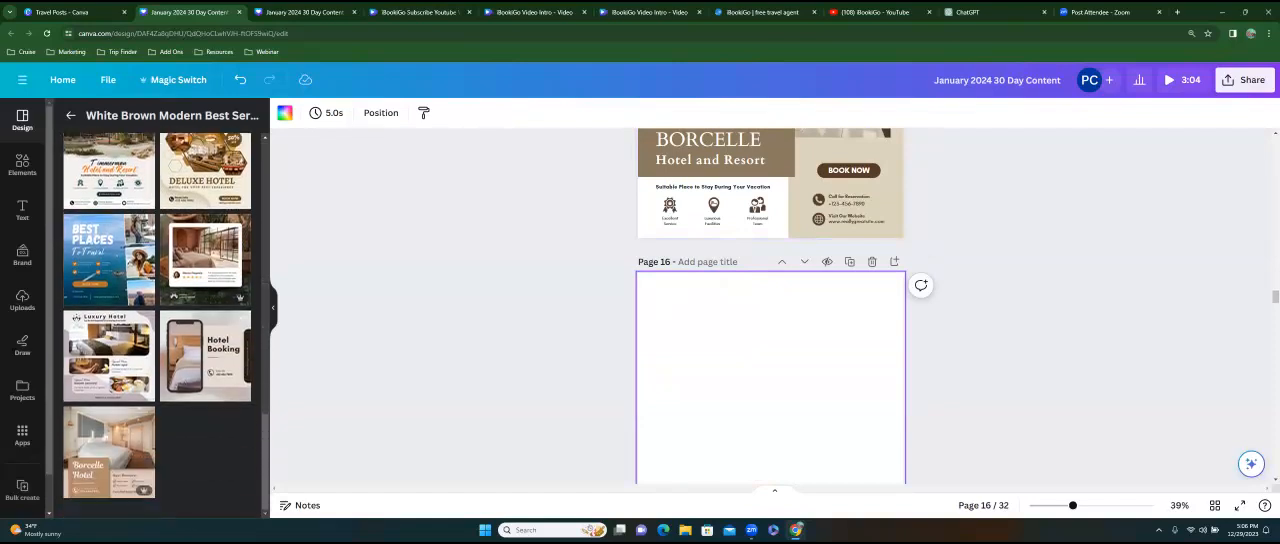
click(73, 119)
click(151, 121)
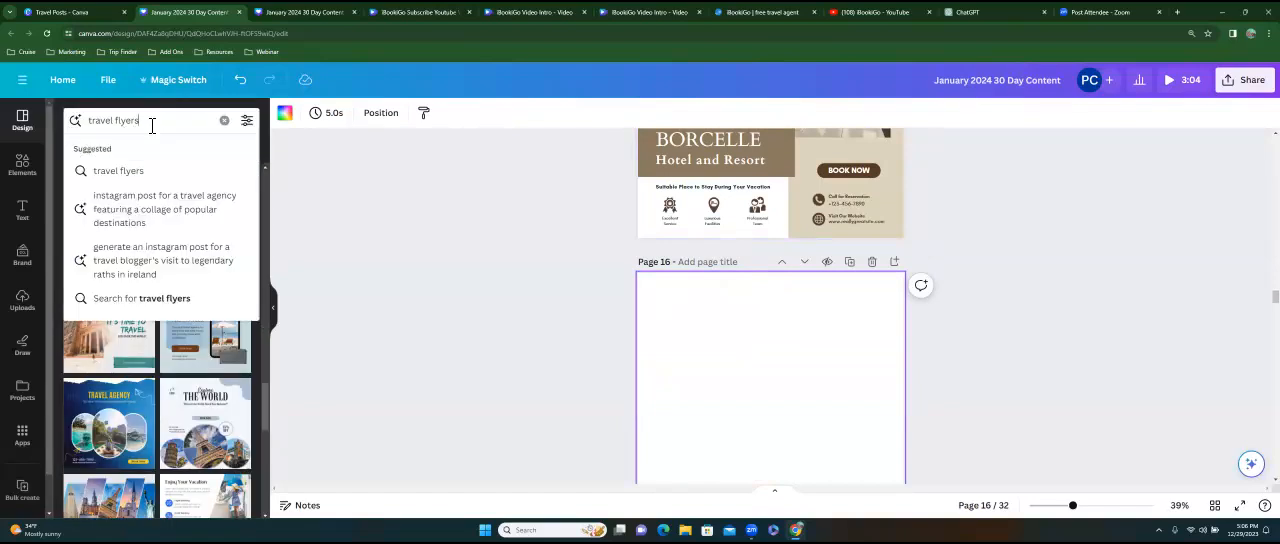
key(BackSpace)
key(BackSpace)
key(BackSpace)
key(BackSpace)
key(BackSpace)
key(BackSpace)
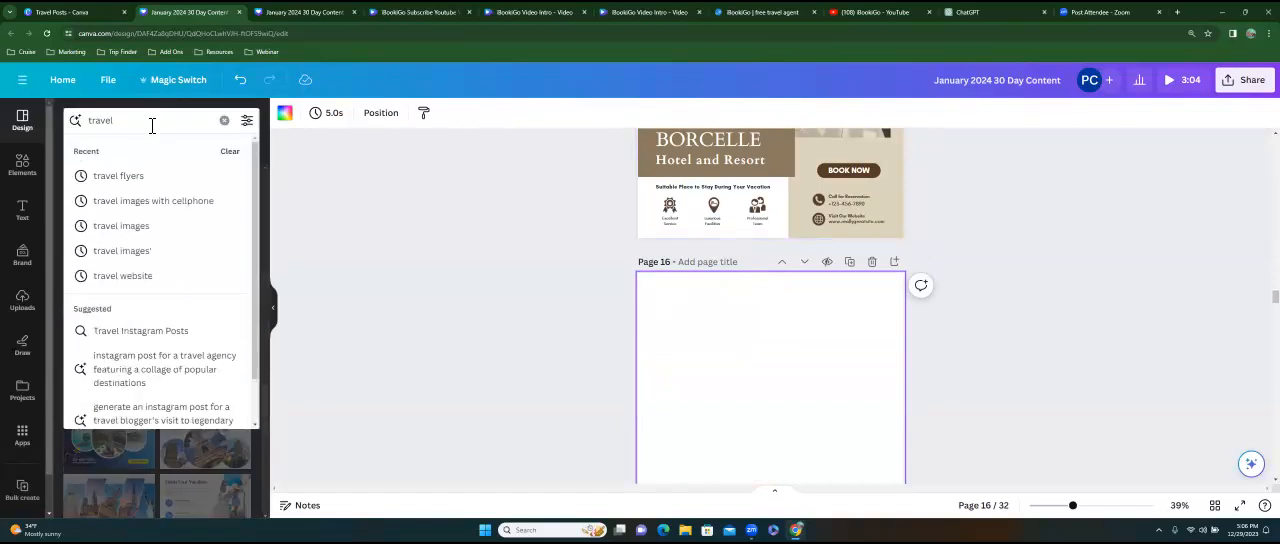
click(137, 204)
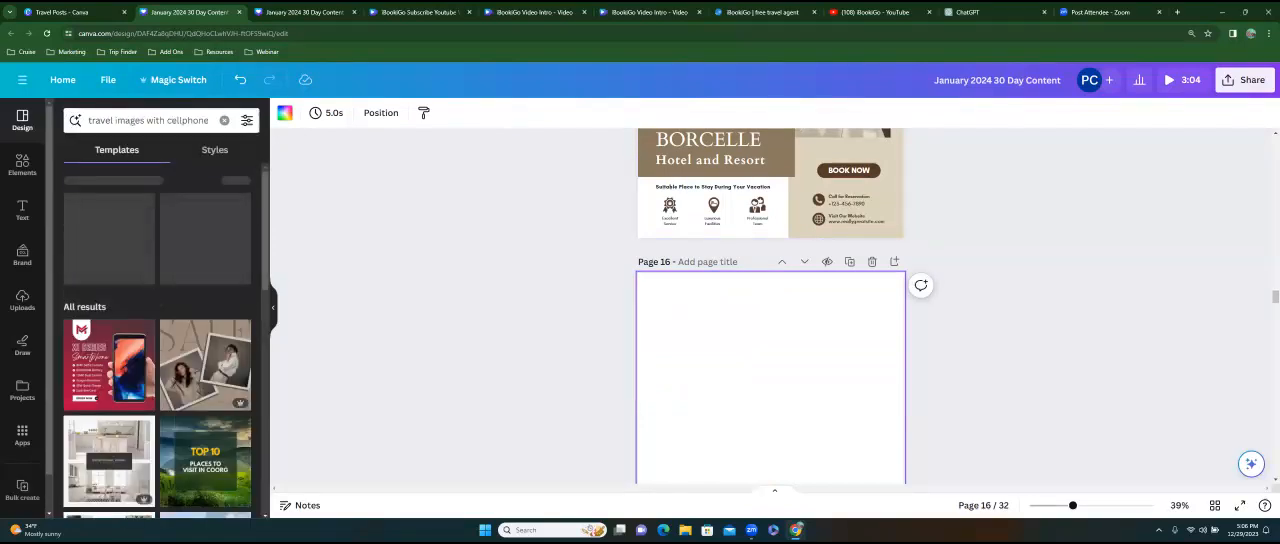
scroll(157, 340, down, 10)
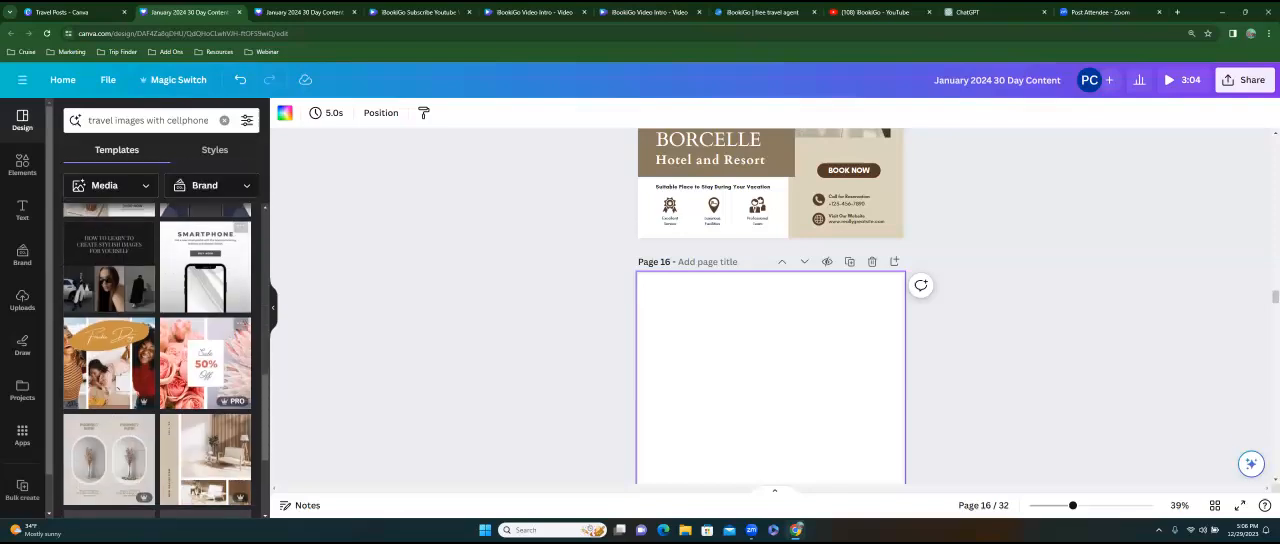
scroll(157, 360, down, 3)
Shorten the template search to "travel" and look through the results for a design for page 16.
click(168, 122)
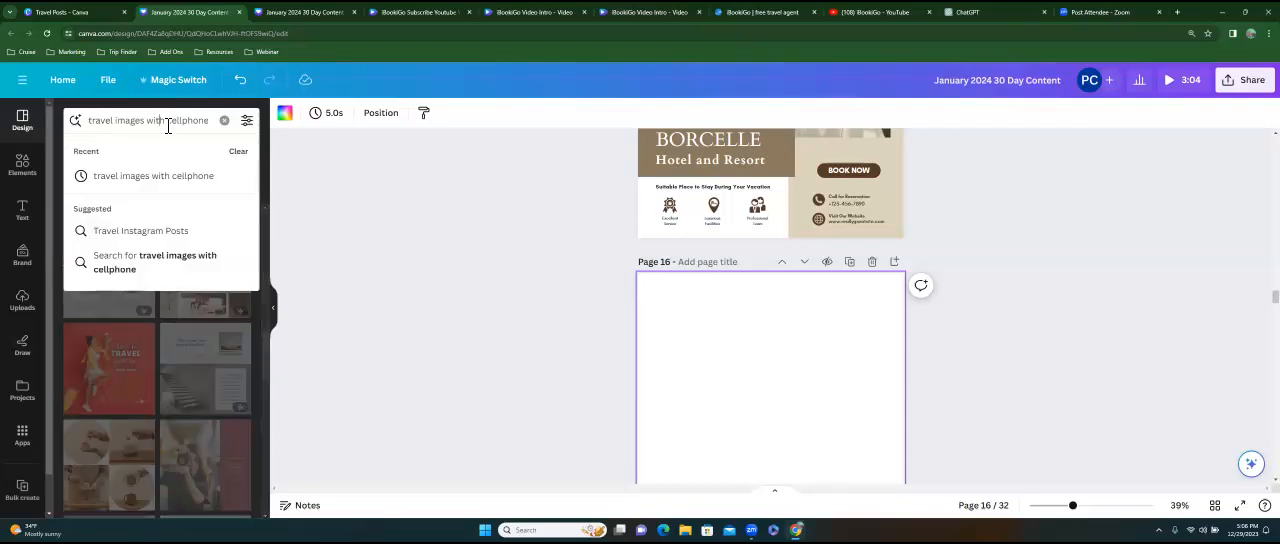
key(BackSpace)
key(BackSpace)
key(BackSpace)
key(BackSpace)
key(BackSpace)
key(BackSpace)
key(BackSpace)
key(BackSpace)
key(BackSpace)
key(BackSpace)
key(BackSpace)
key(BackSpace)
key(BackSpace)
key(BackSpace)
key(BackSpace)
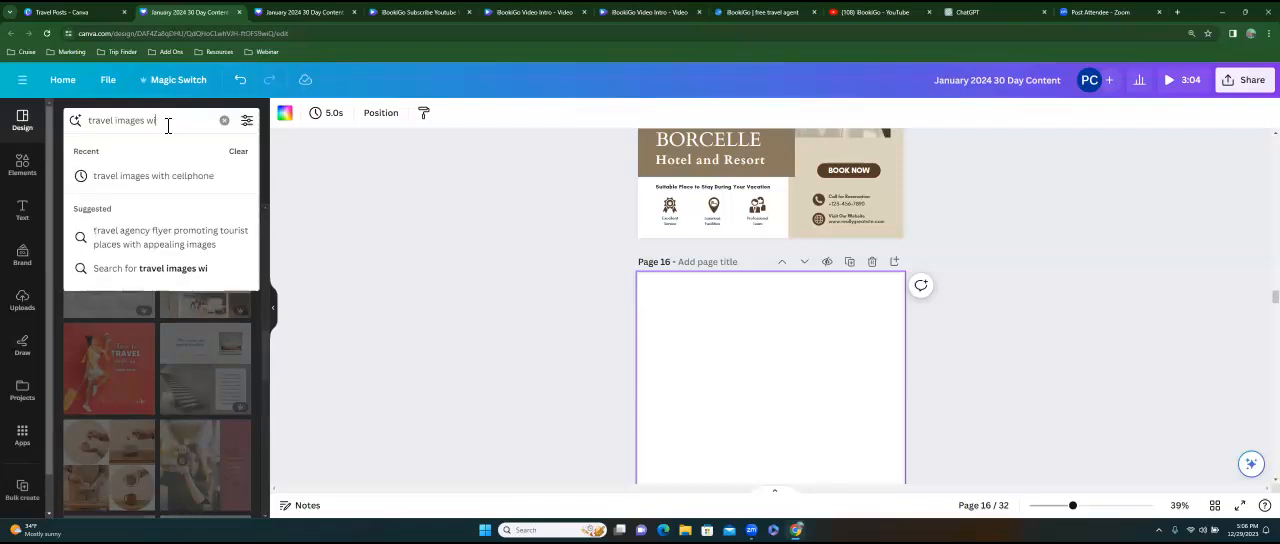
key(BackSpace)
key(BackSpace)
key(BackSpace)
key(BackSpace)
key(BackSpace)
key(BackSpace)
key(BackSpace)
key(Return)
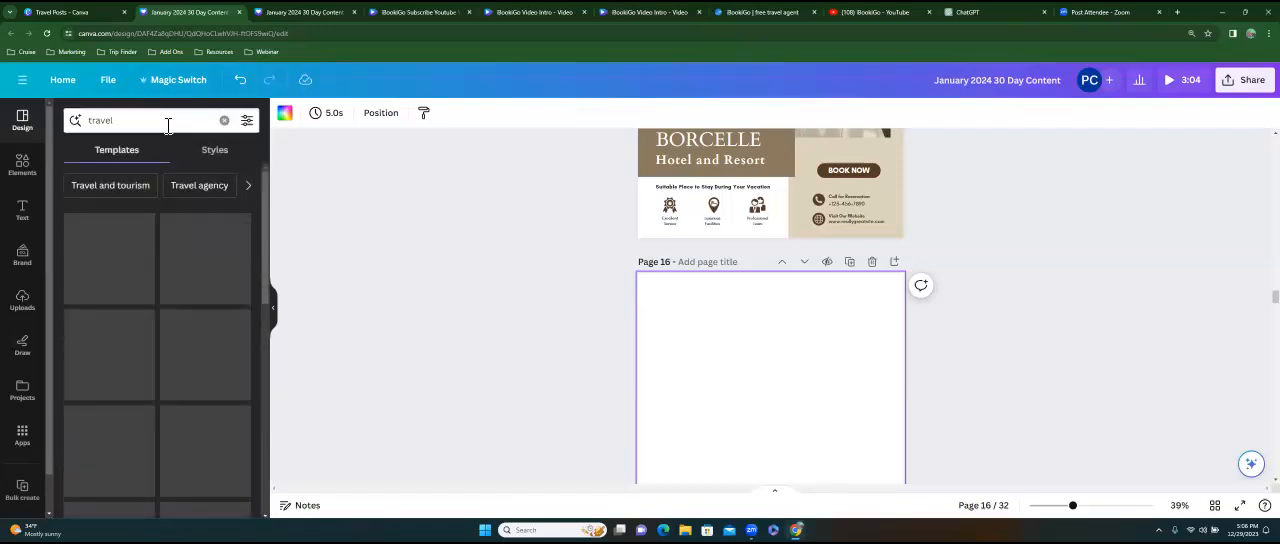
scroll(157, 340, down, 10)
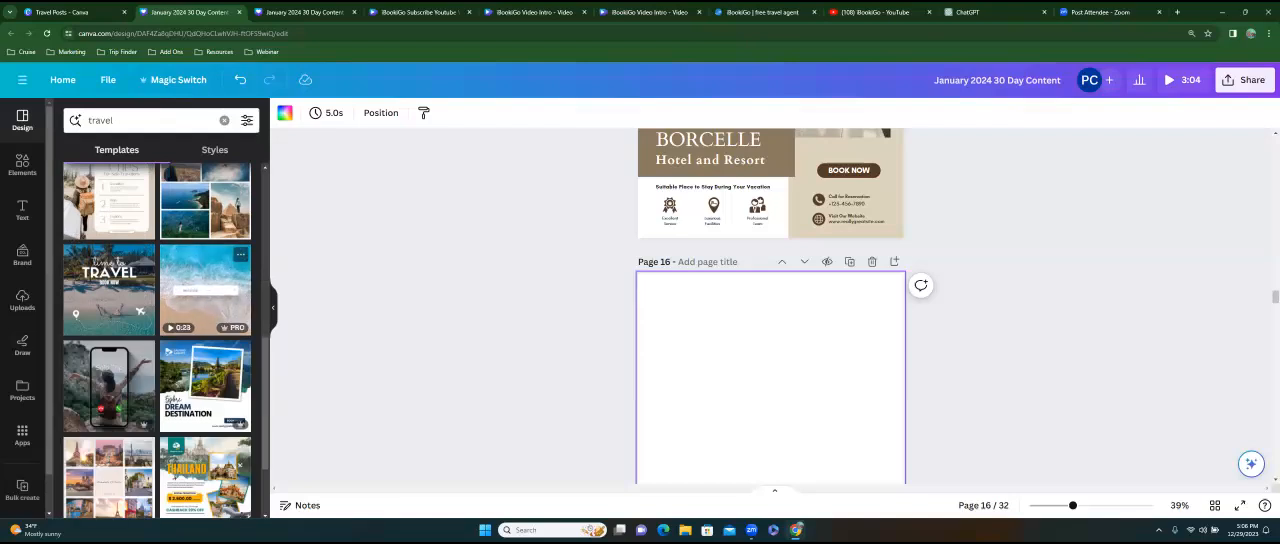
scroll(157, 340, down, 3)
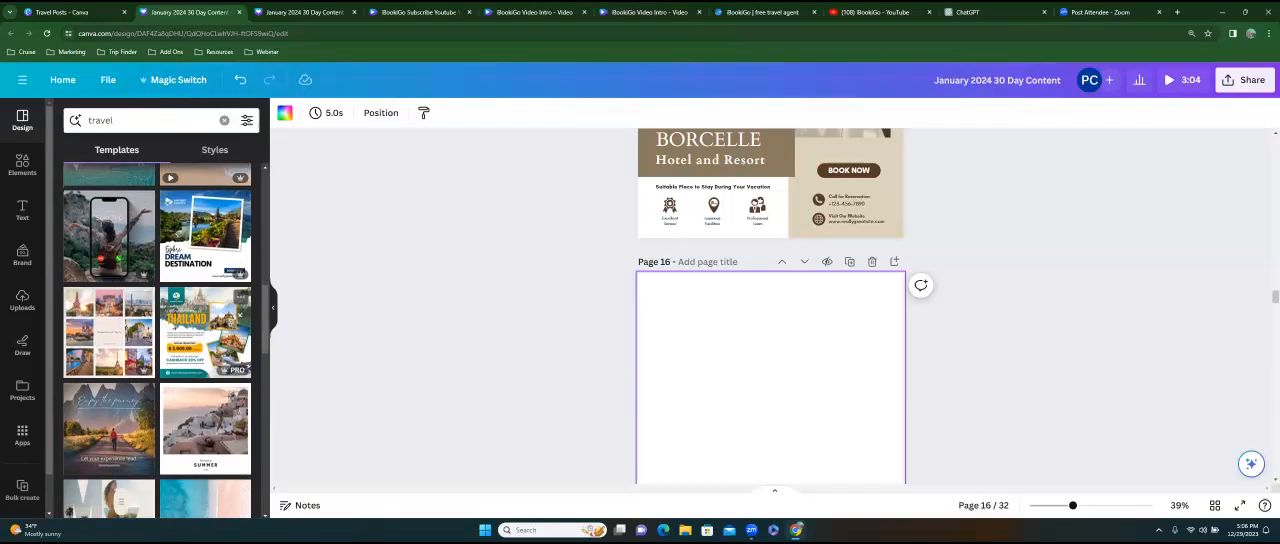
Switch to the second January 2024 design tab, go to the Canva home page, and show the social media design types.
click(310, 12)
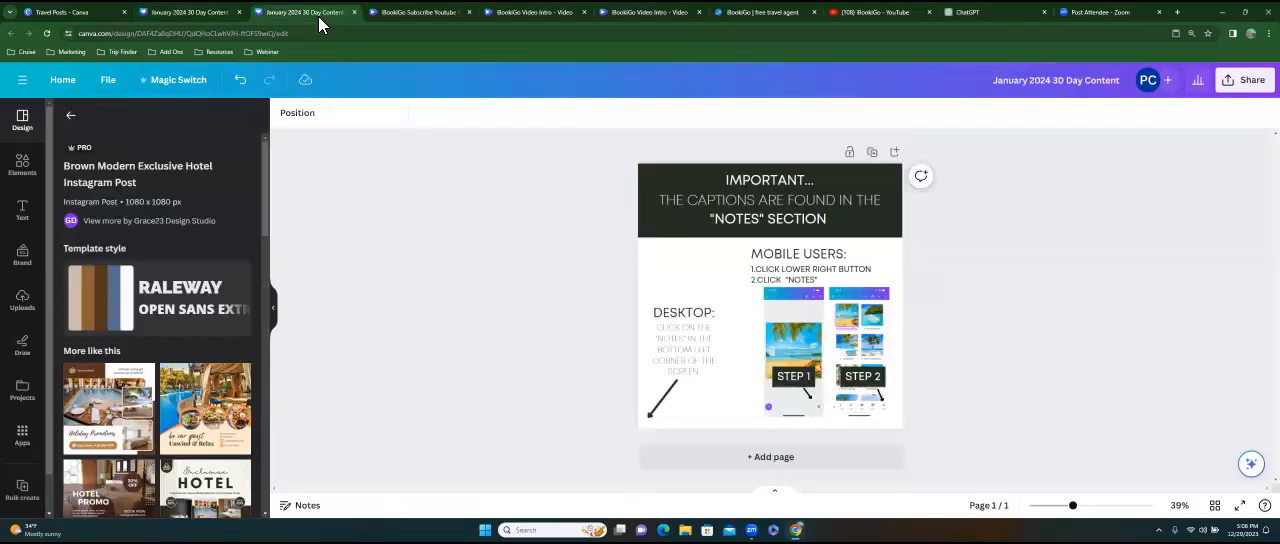
click(62, 84)
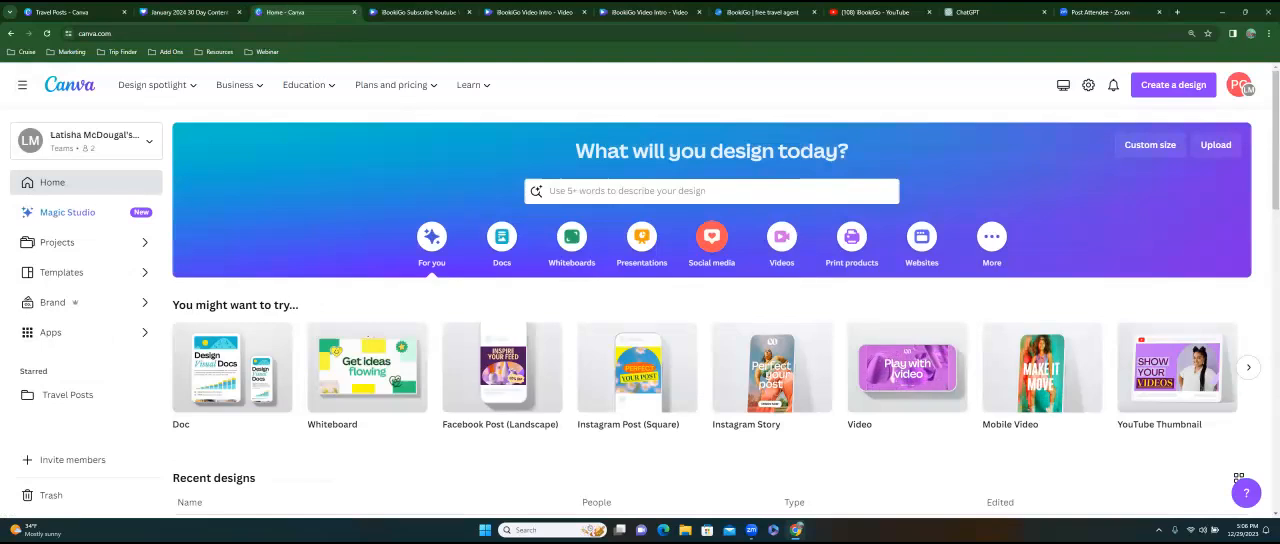
click(711, 236)
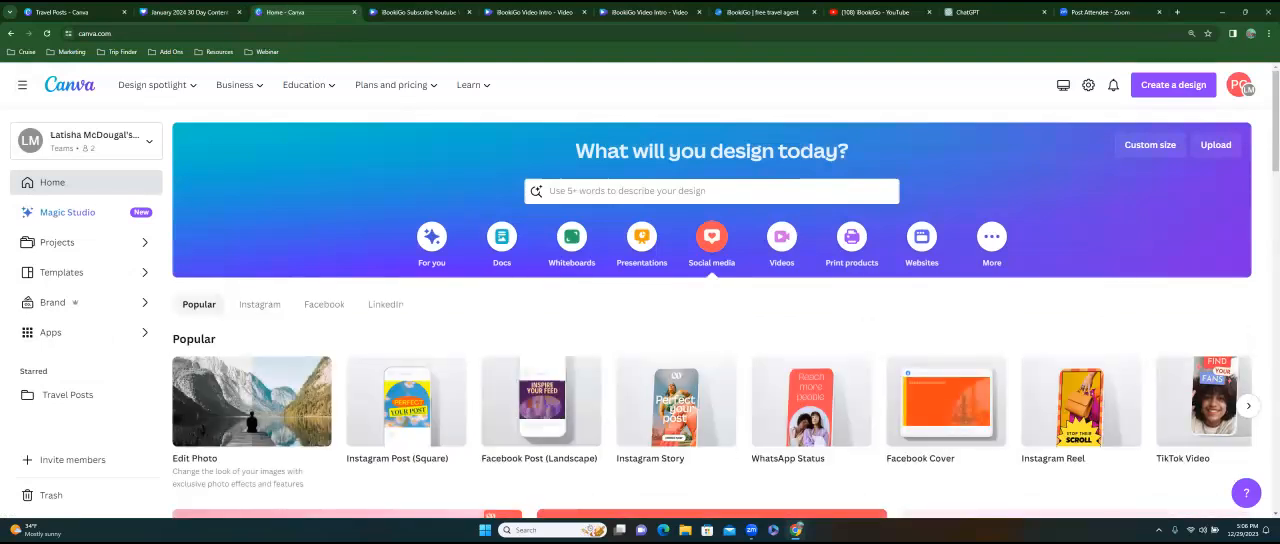
Create a blank Instagram Post (Square) design from the popular social media types, and return to the January 2024 30 Day Content design.
scroll(717, 314, down, 1)
scroll(350, 258, down, 2)
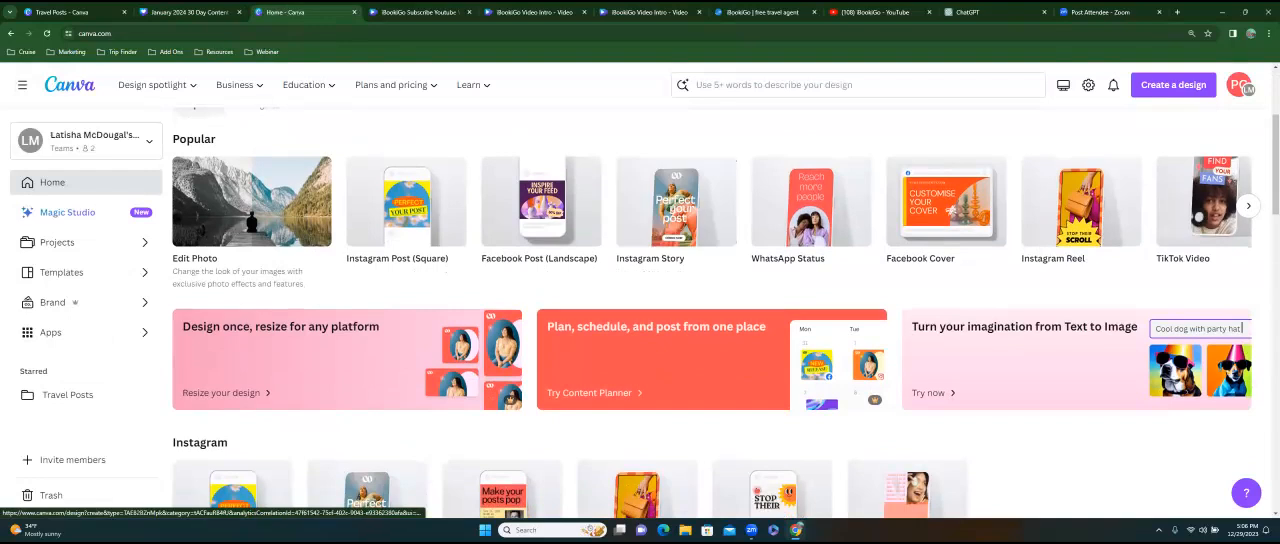
click(412, 222)
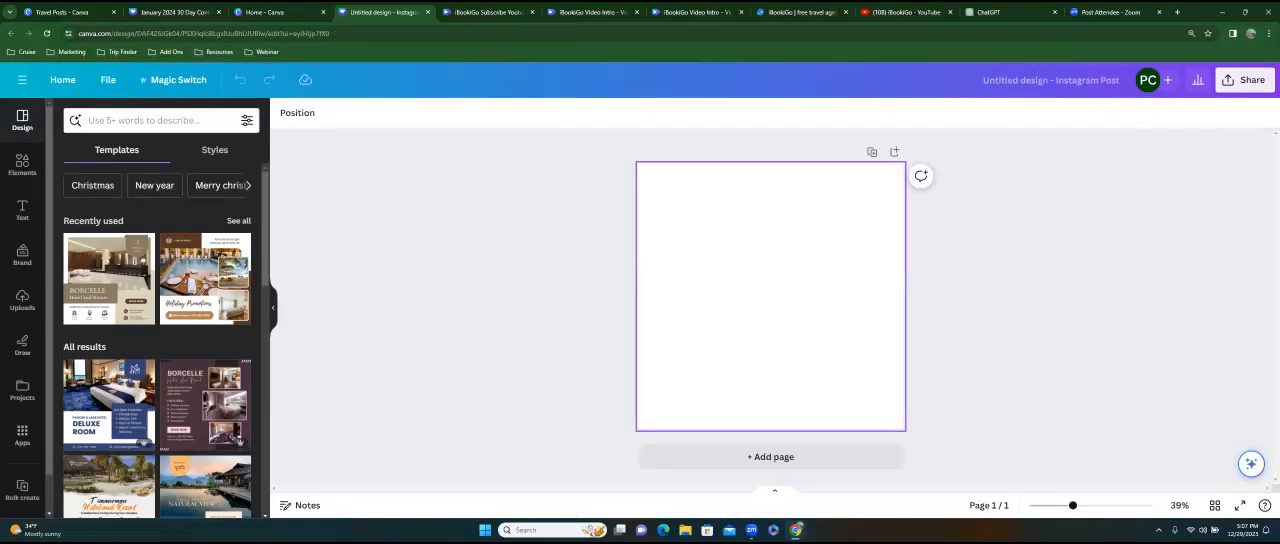
click(268, 13)
click(177, 13)
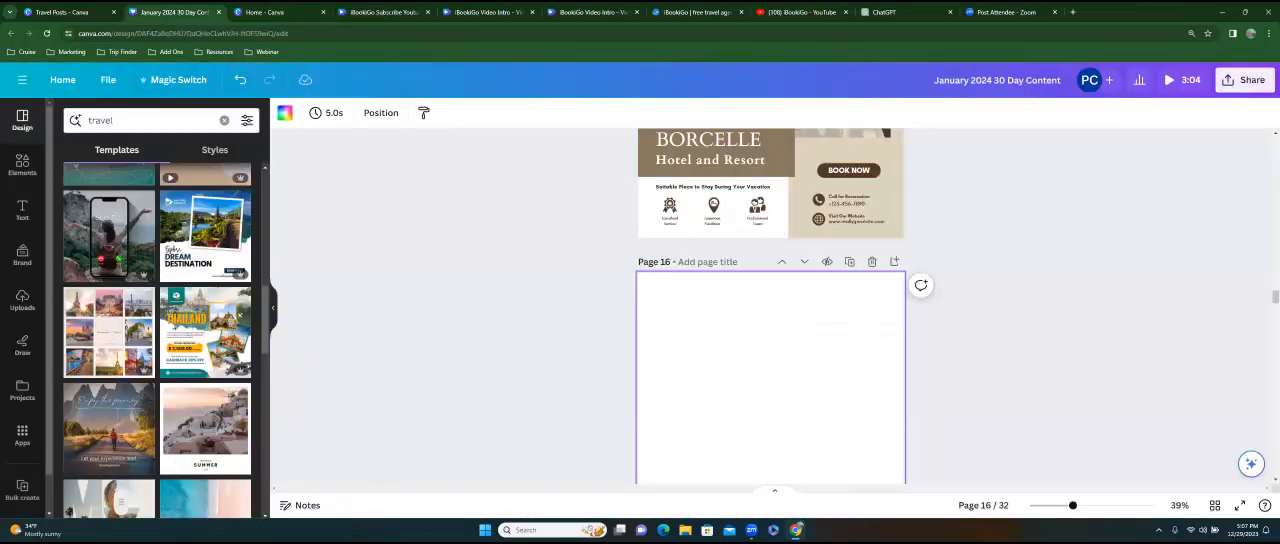
Fill blank page 16 with the Blue Gradient Traveling Search Bar Ui template from the travel results.
scroll(157, 340, down, 2)
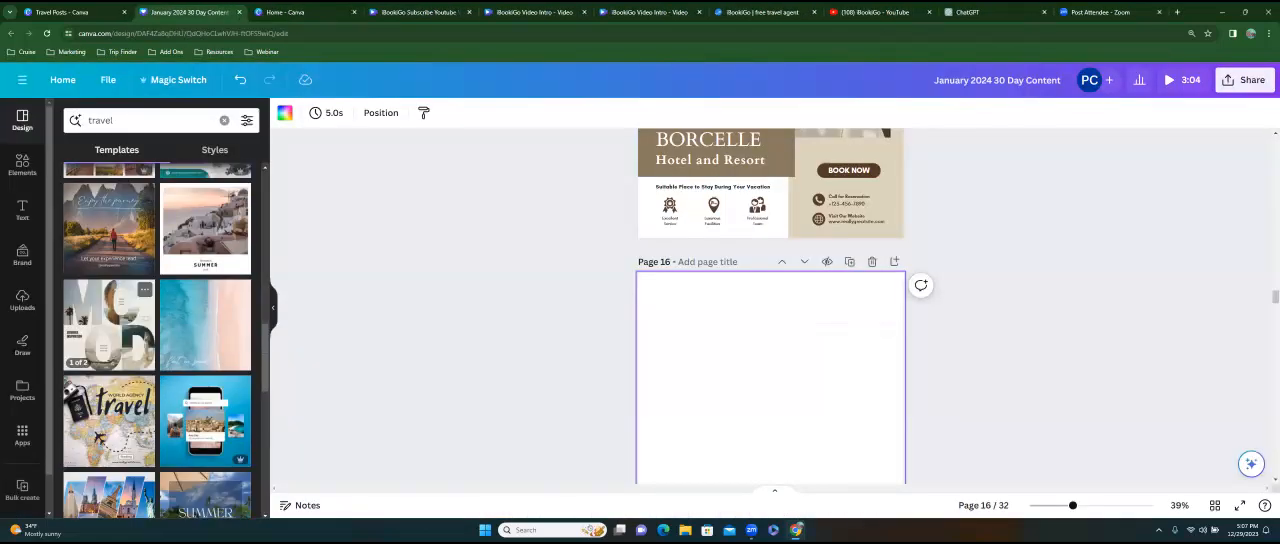
scroll(157, 340, down, 2)
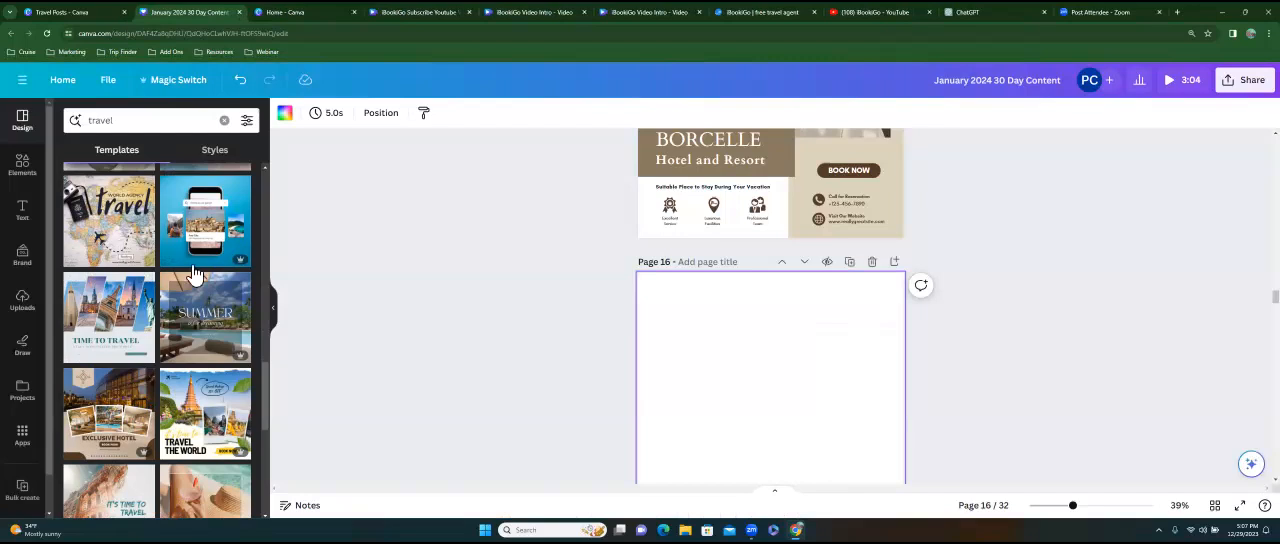
click(184, 256)
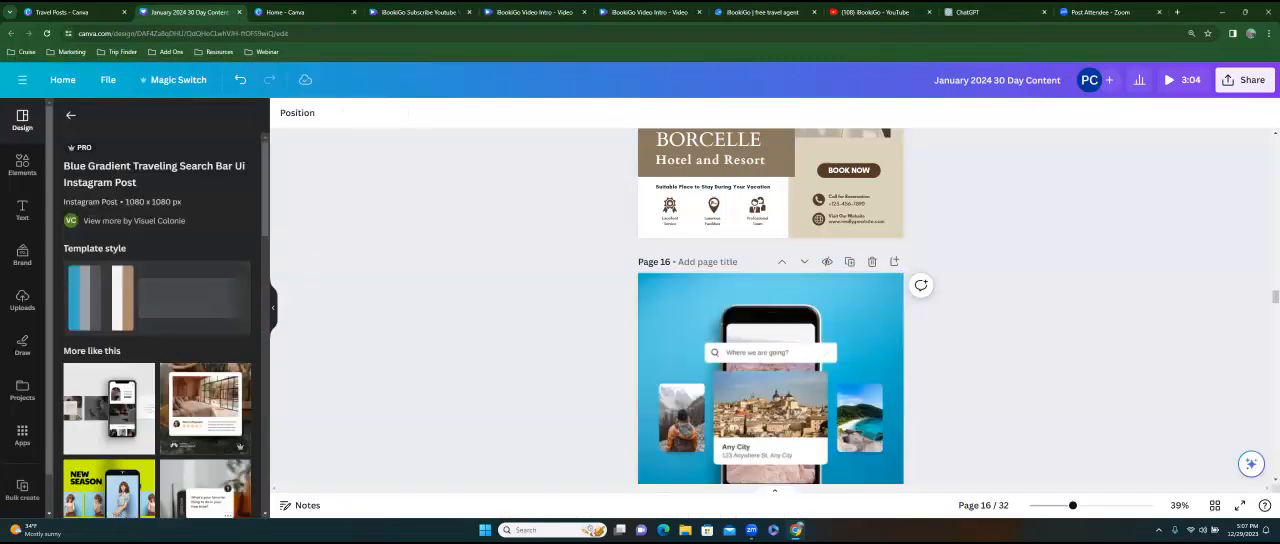
Fill blank page 17 with the Blue Ocean Photo Summer template from the similar designs.
scroll(770, 300, down, 3)
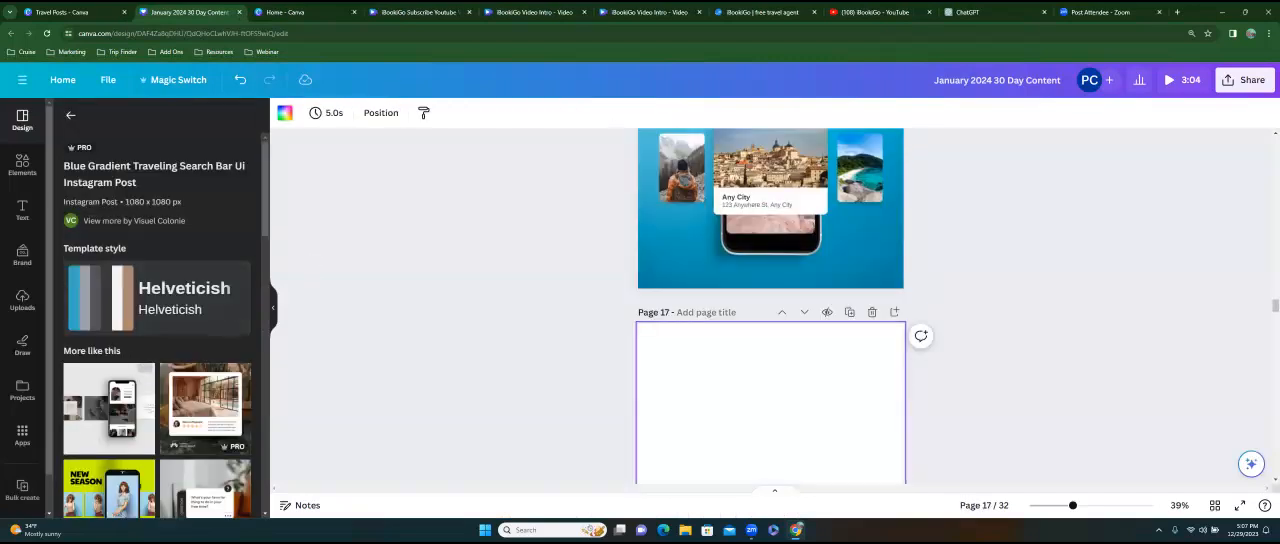
scroll(157, 350, down, 3)
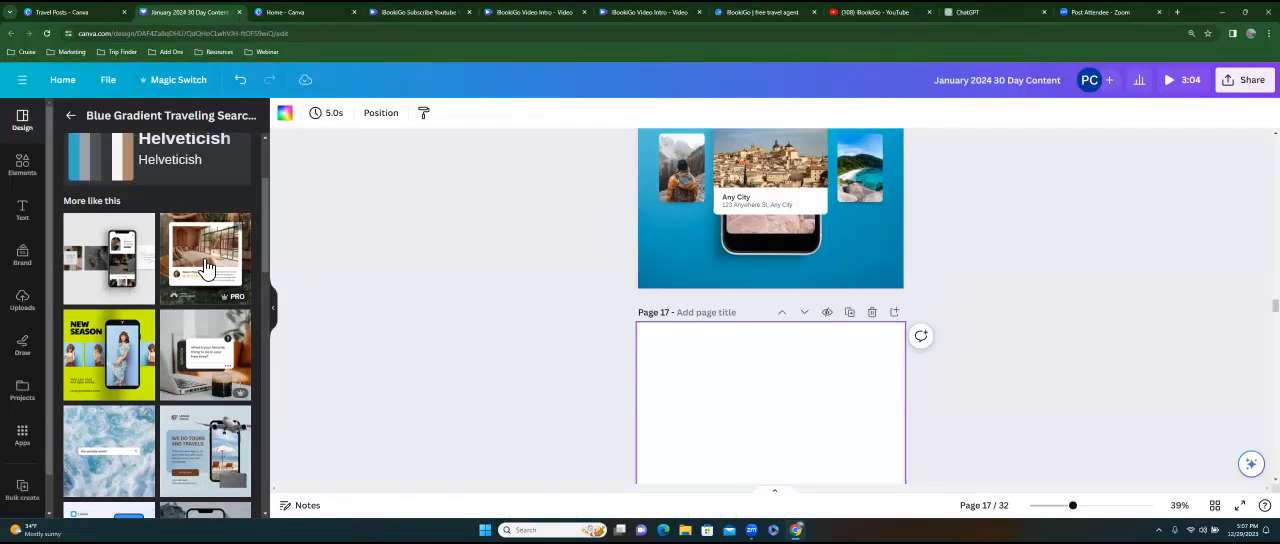
scroll(240, 222, down, 3)
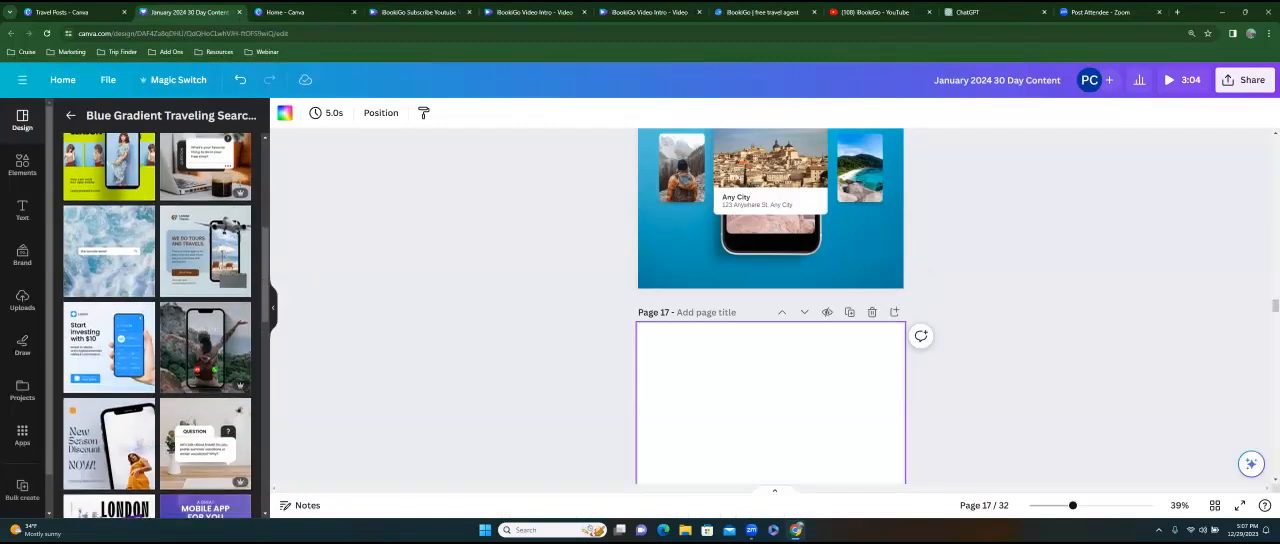
scroll(116, 200, down, 2)
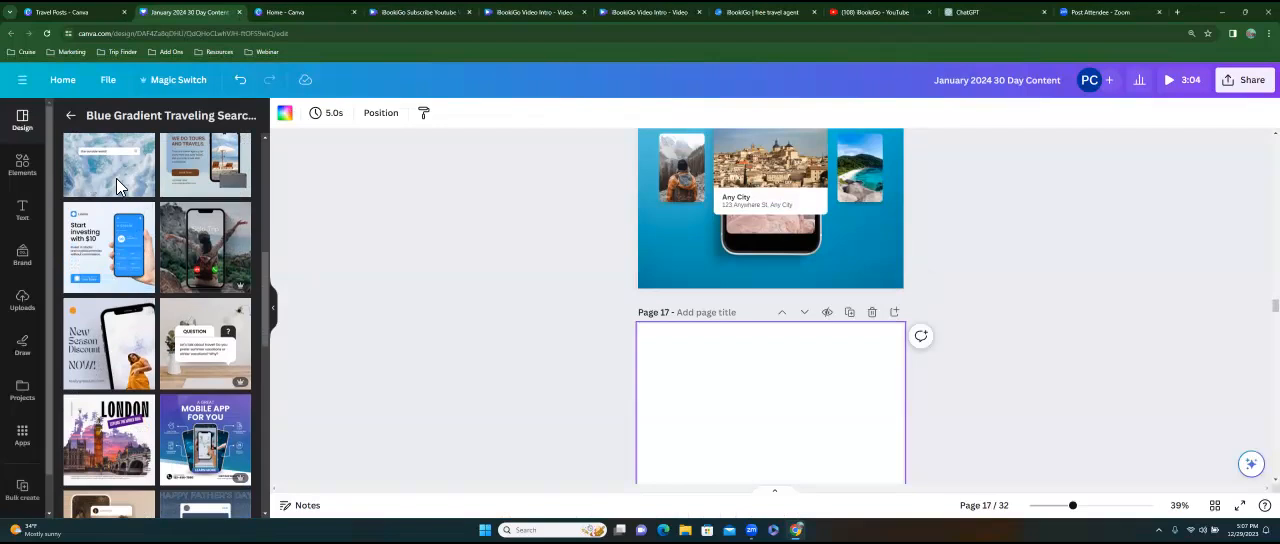
click(116, 178)
Select blank page 18 and apply the Blue & Tan Drone Photography Beach Motivational Quote template.
scroll(770, 353, down, 4)
click(770, 353)
scroll(157, 330, down, 3)
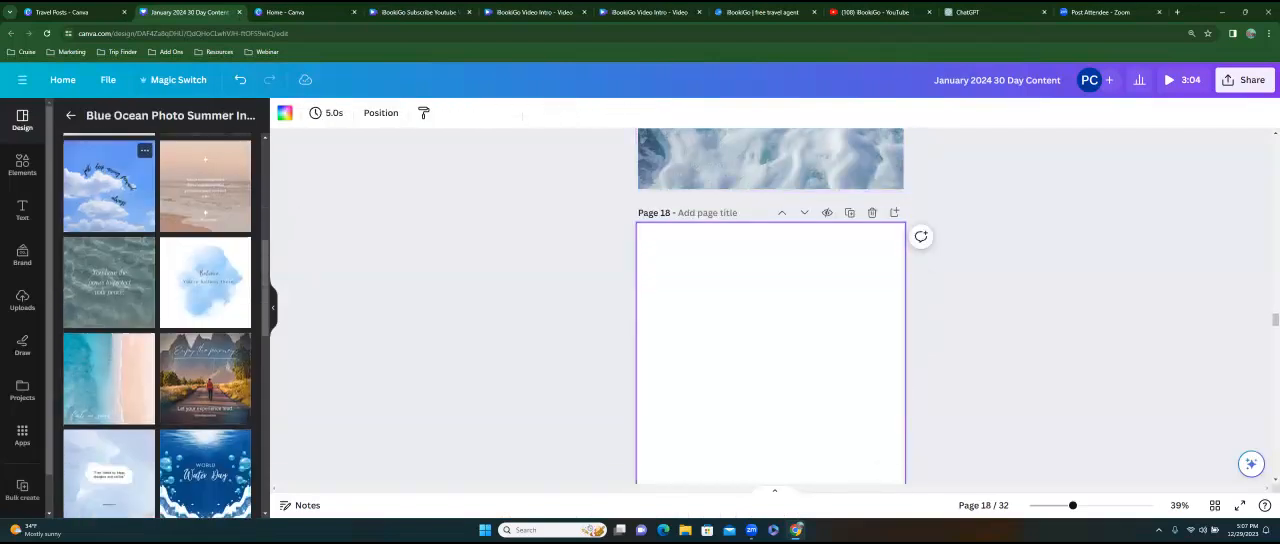
click(109, 378)
Look through the similar beach designs and fill blank page 19 with the Blue Summer Pool template.
scroll(770, 350, down, 3)
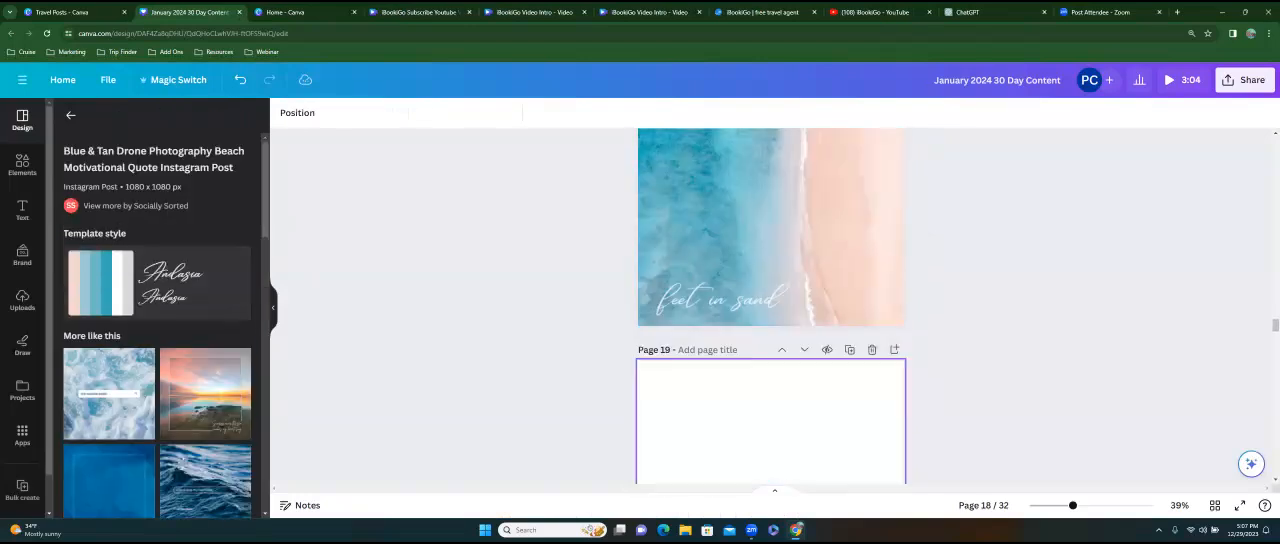
scroll(145, 452, down, 7)
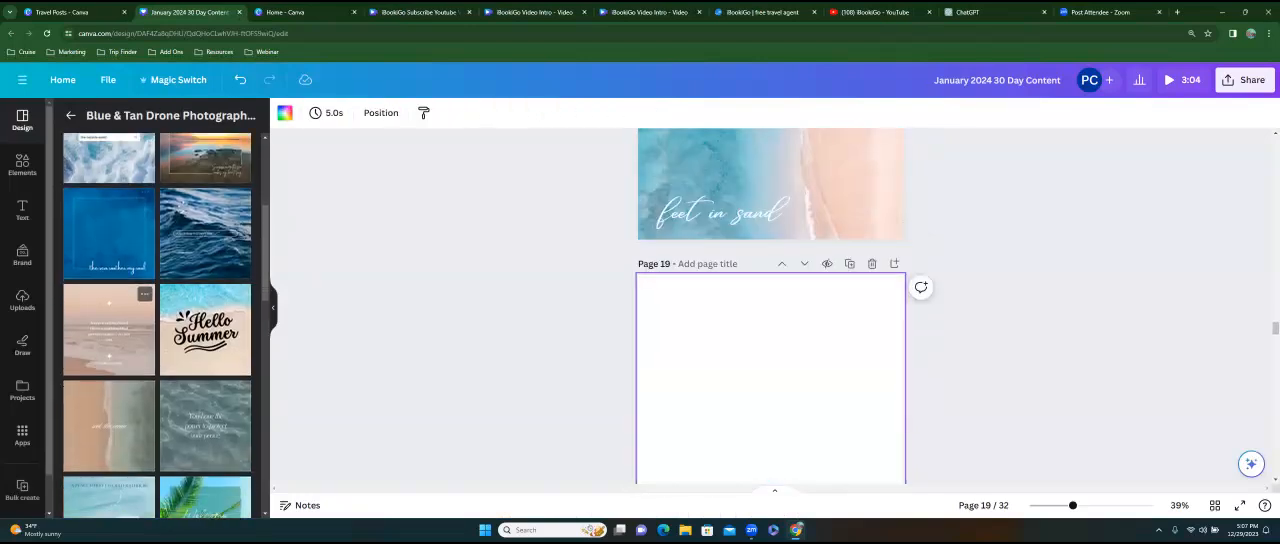
scroll(157, 326, down, 10)
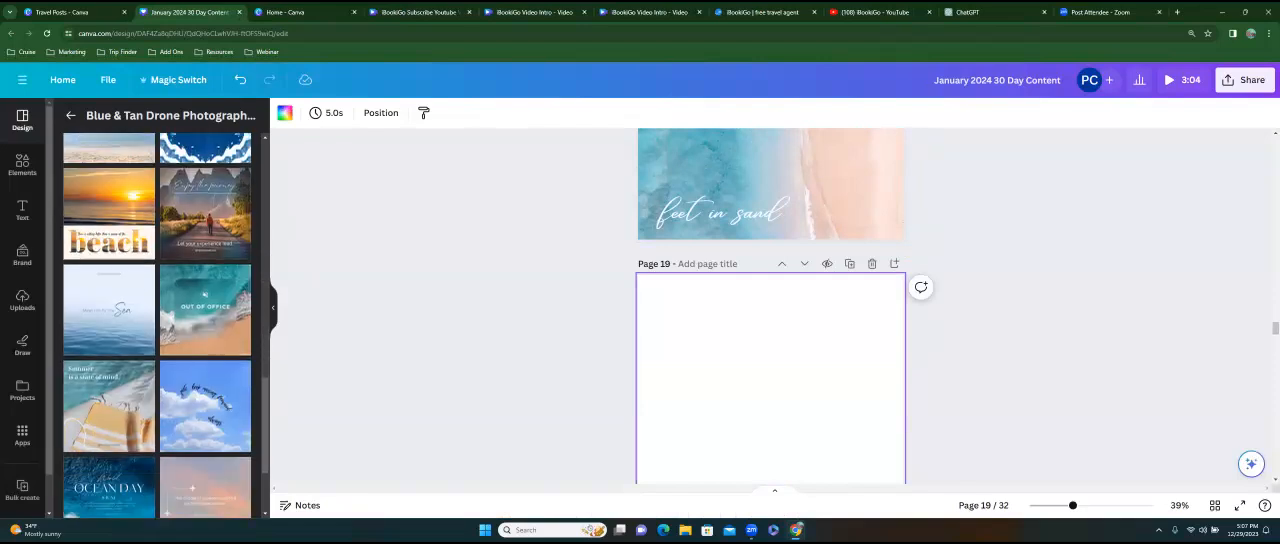
scroll(157, 326, down, 2)
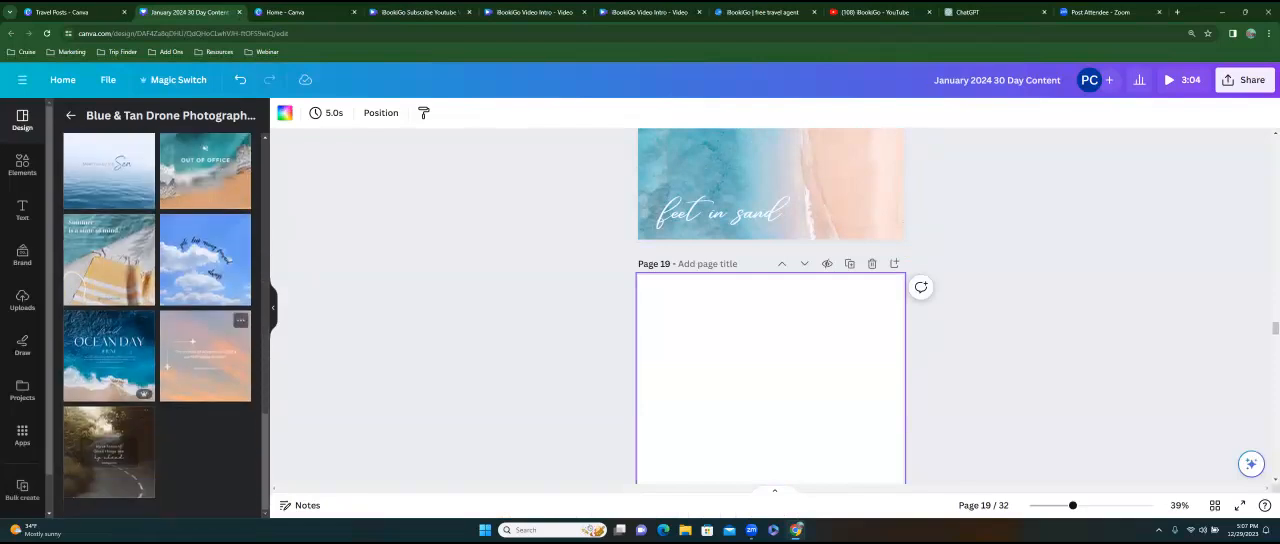
scroll(157, 326, up, 1)
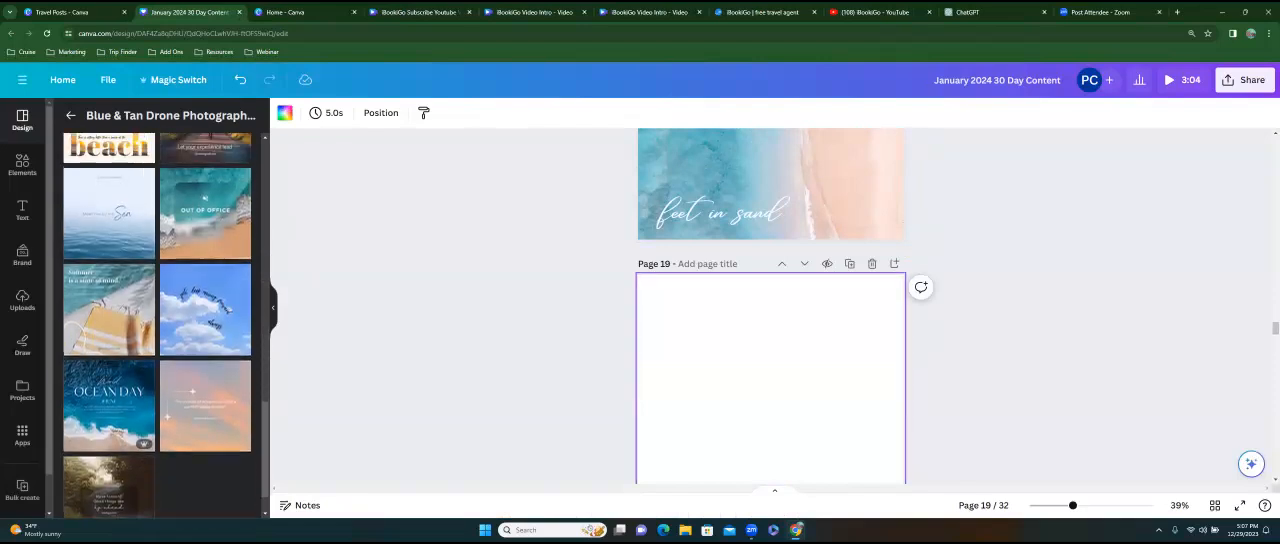
click(108, 310)
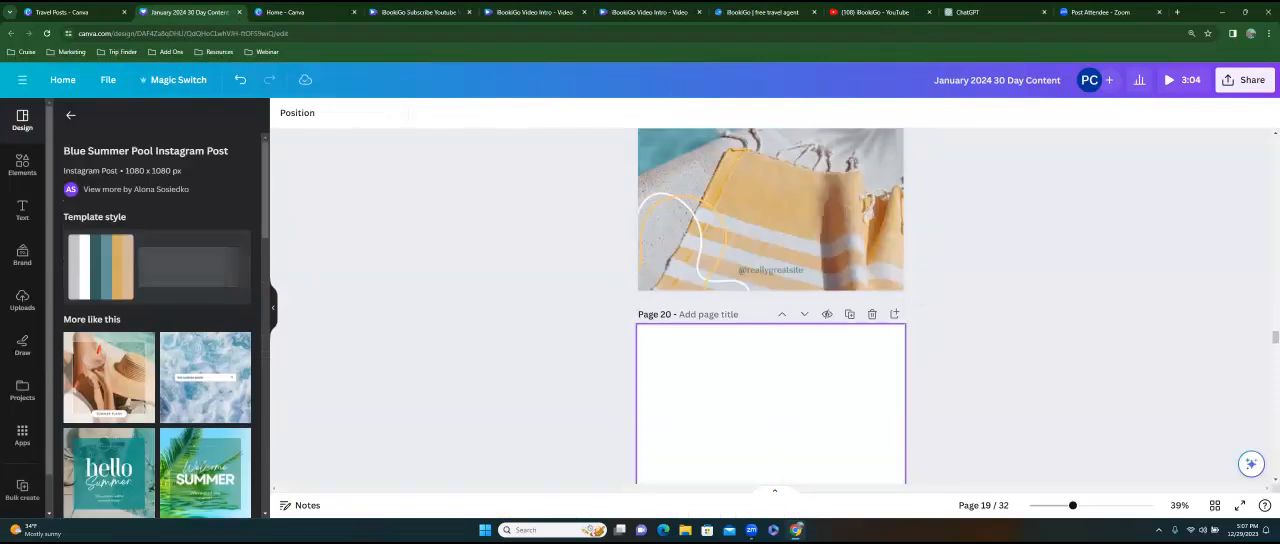
Select blank page 20 and apply the White and Green Grainy Photo Summer Plans template.
click(770, 404)
scroll(205, 400, down, 1)
click(109, 328)
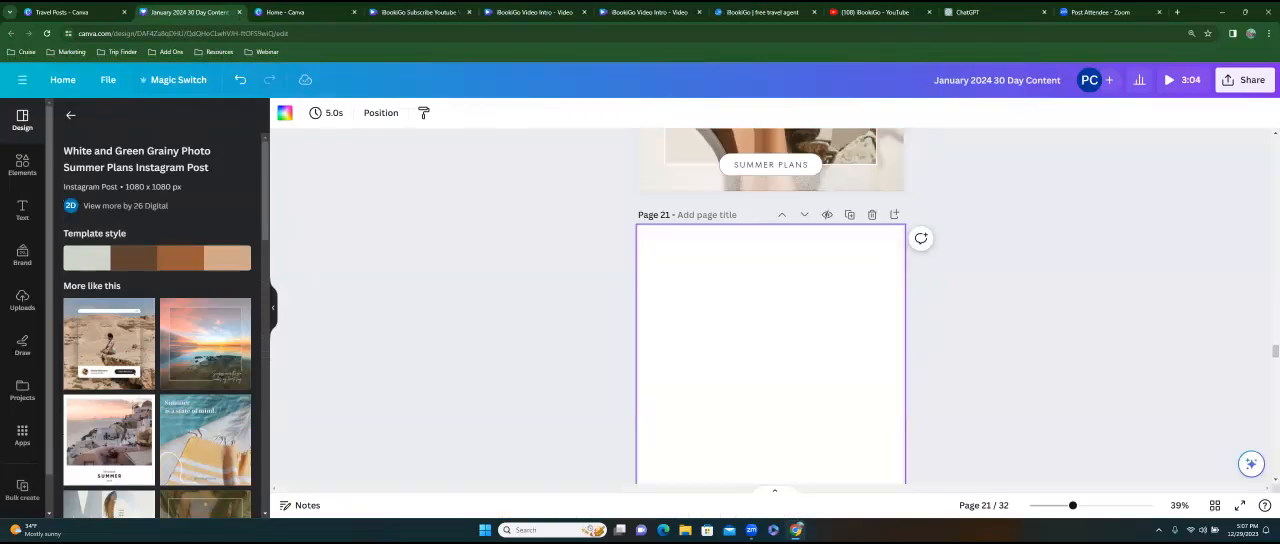
Fill blank page 21 with the Grey Black Modern Digital Product Mockup Shadow template from the similar designs.
scroll(157, 325, down, 8)
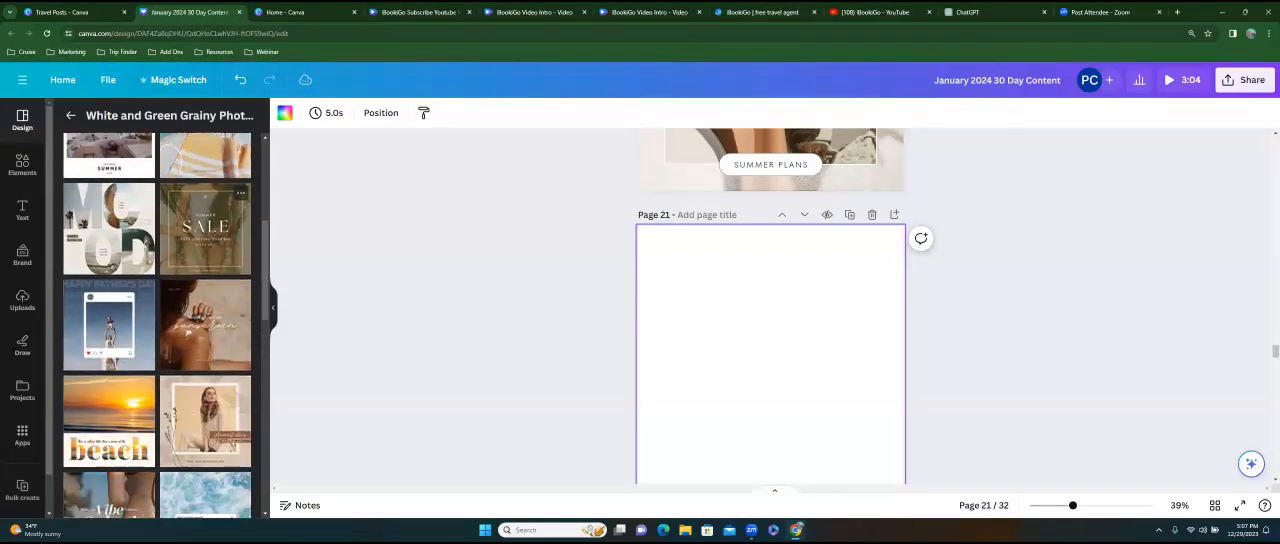
scroll(157, 325, down, 8)
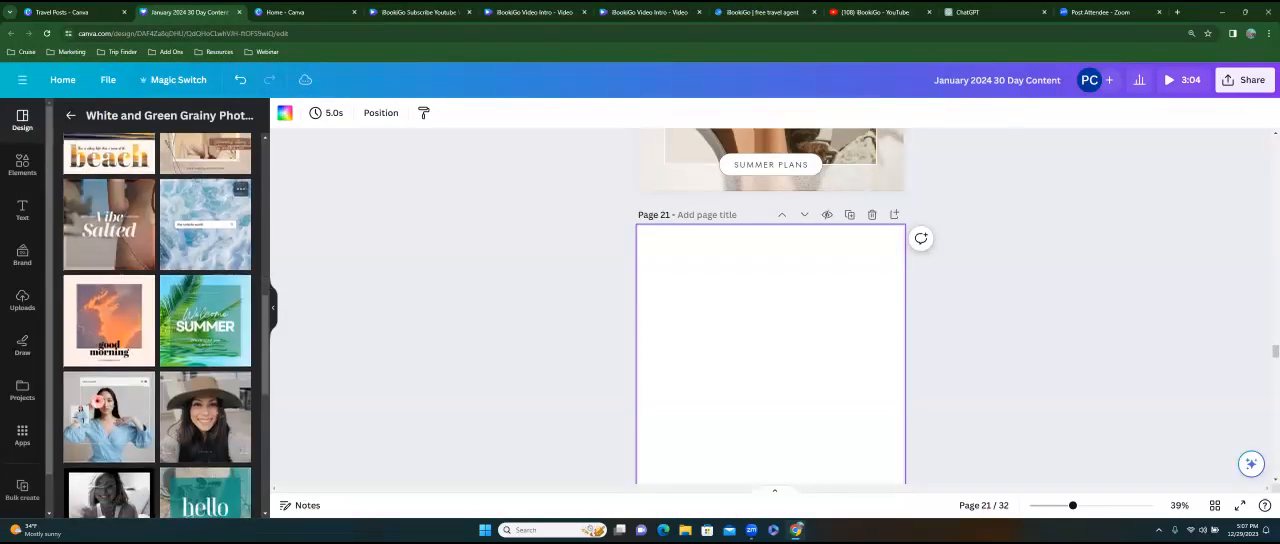
scroll(157, 325, down, 1)
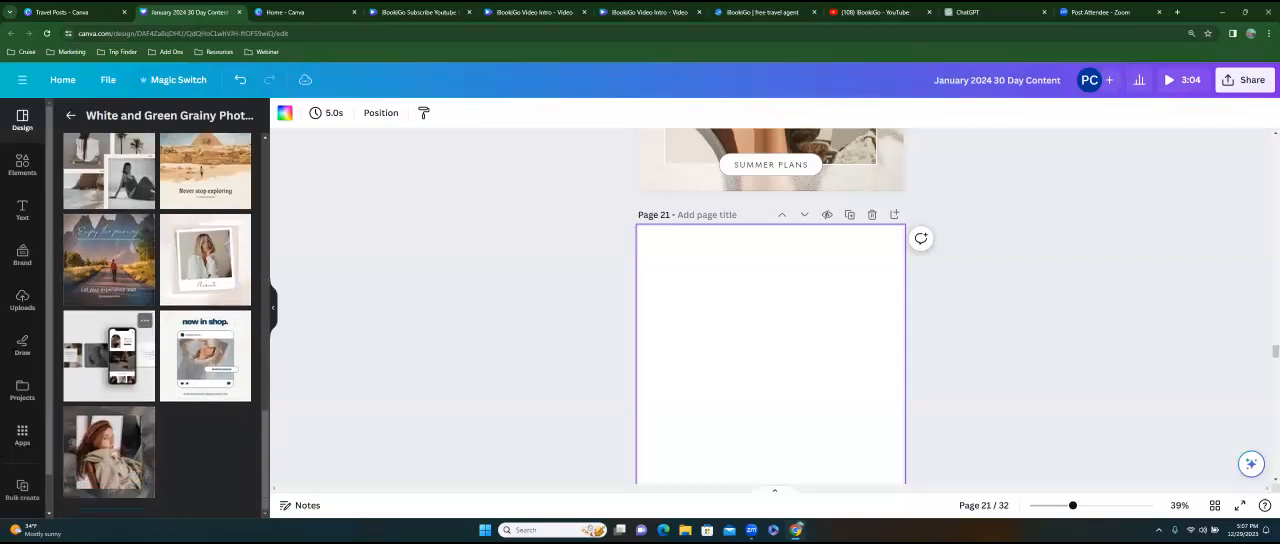
click(109, 355)
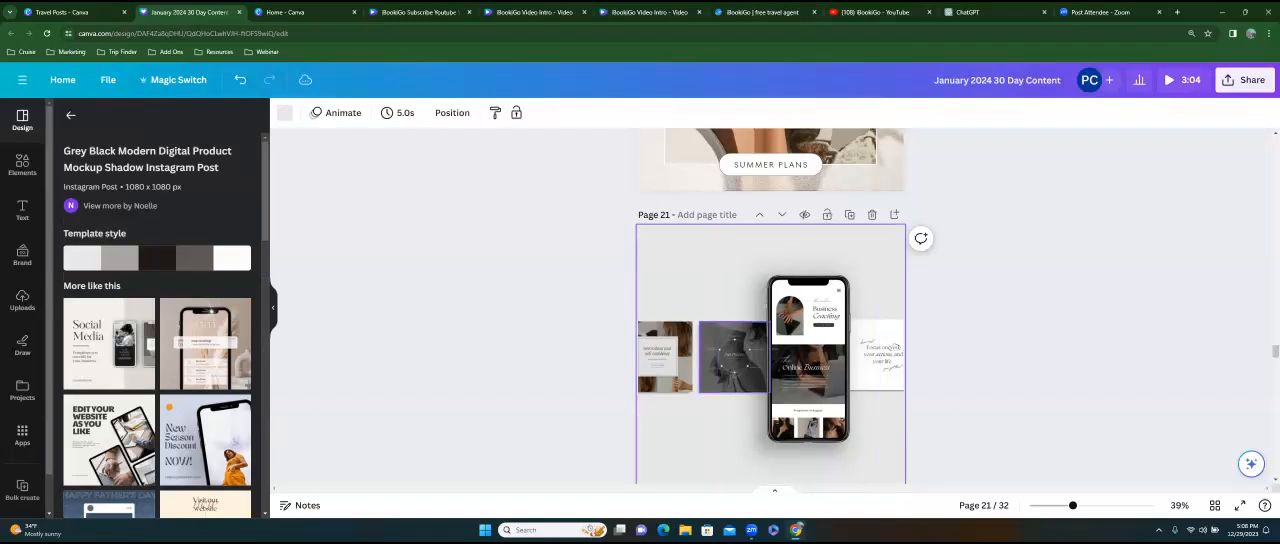
Fill blank page 22 with the Green Elegant Minimalist New Collection Social Media Mockup template from the similar designs.
scroll(770, 306, down, 3)
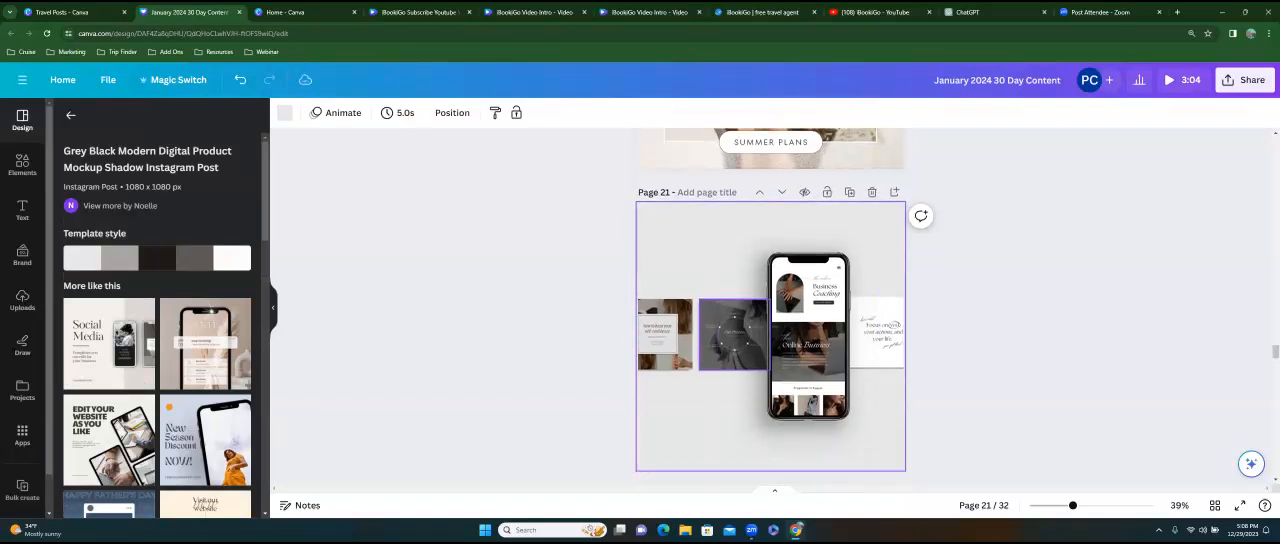
scroll(157, 330, down, 5)
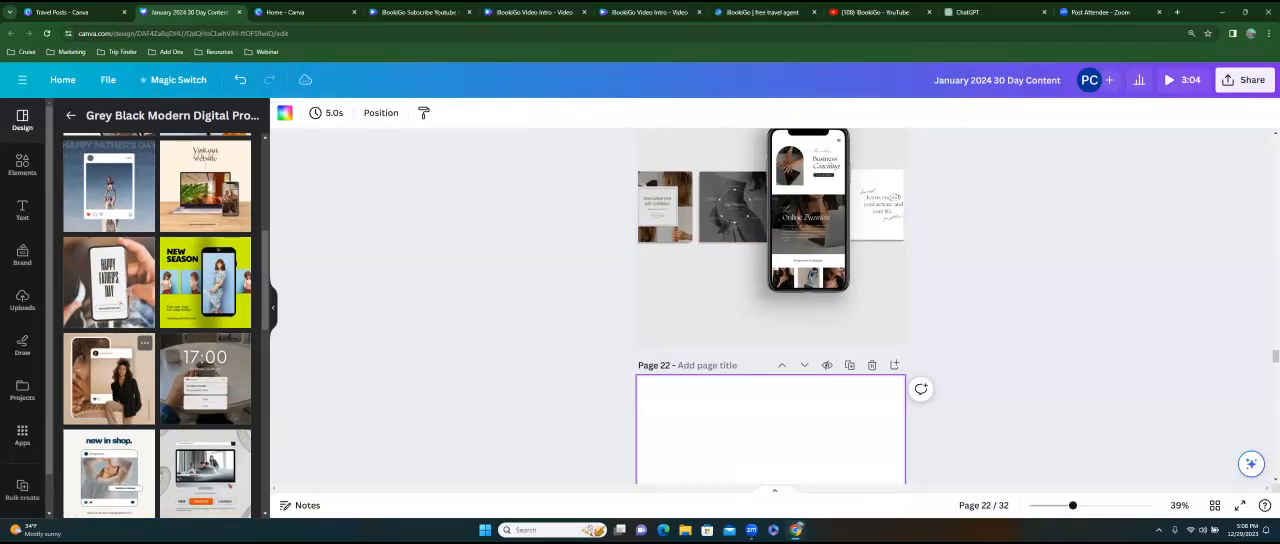
scroll(110, 370, down, 5)
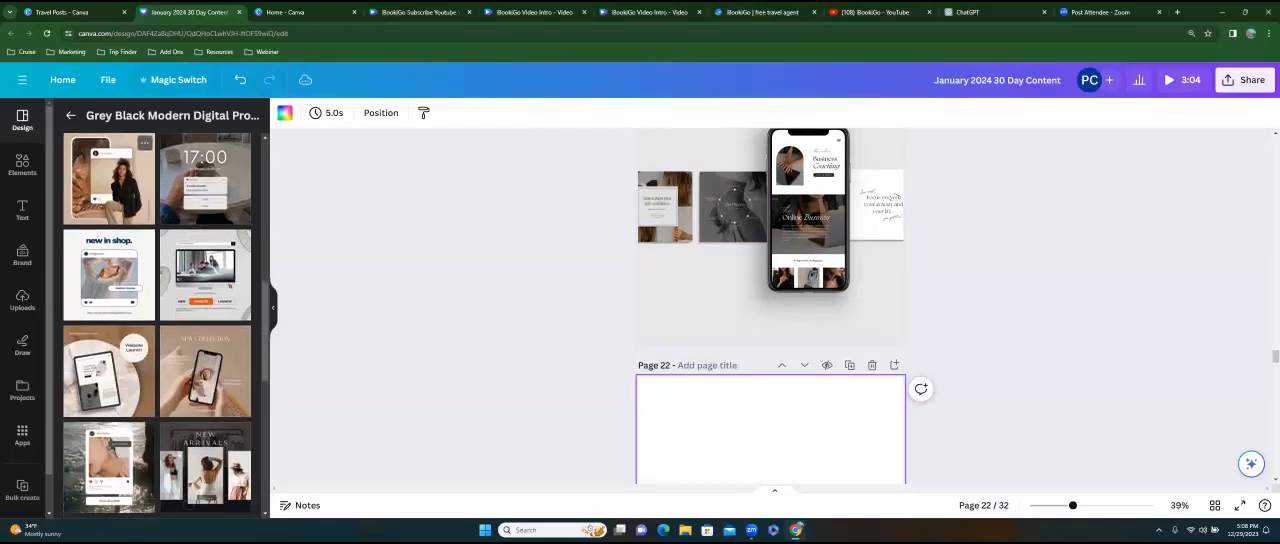
click(109, 365)
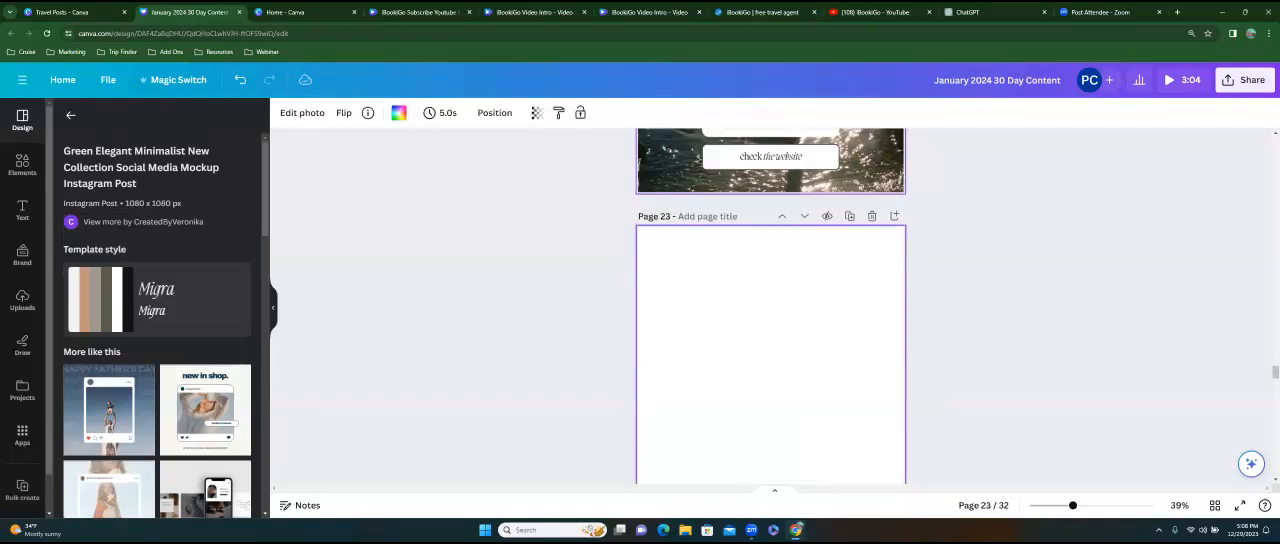
Apply the Green and Blue Minimalist Aesthetic Motivation Tweet template to page 23 and the Black and Beige Photo New Post template to page 24.
scroll(110, 374, down, 1)
click(109, 408)
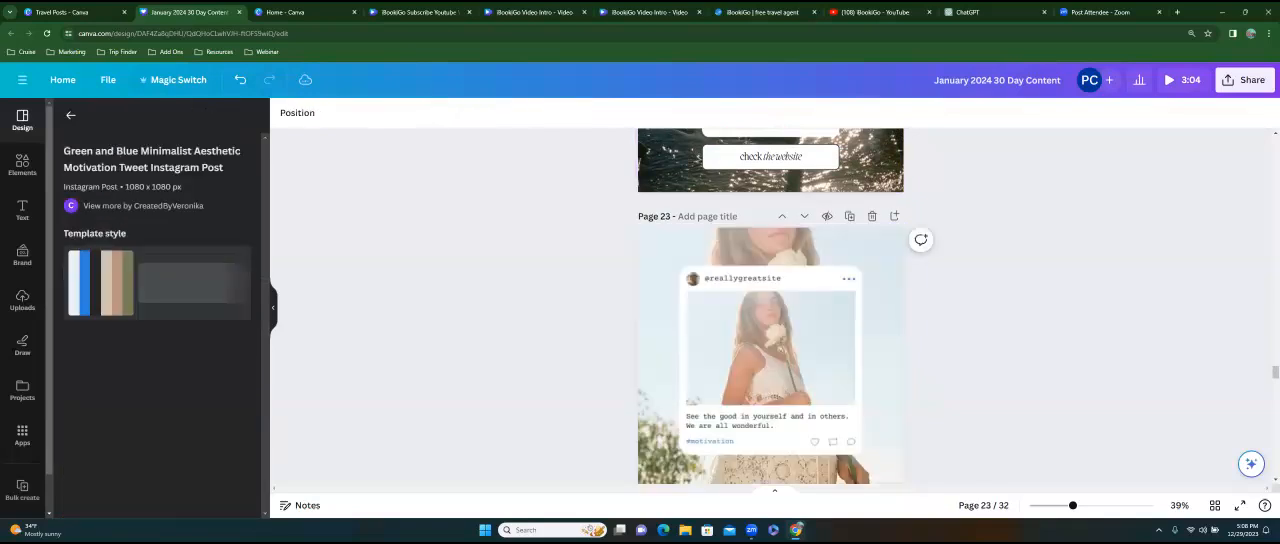
scroll(771, 420, down, 1)
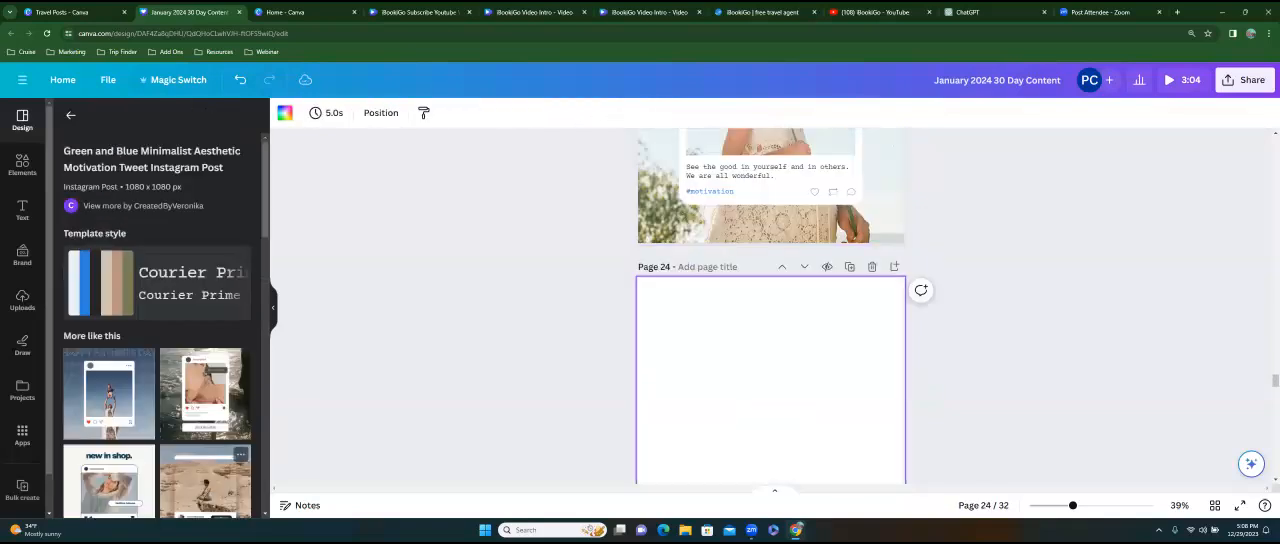
scroll(118, 462, down, 2)
click(204, 345)
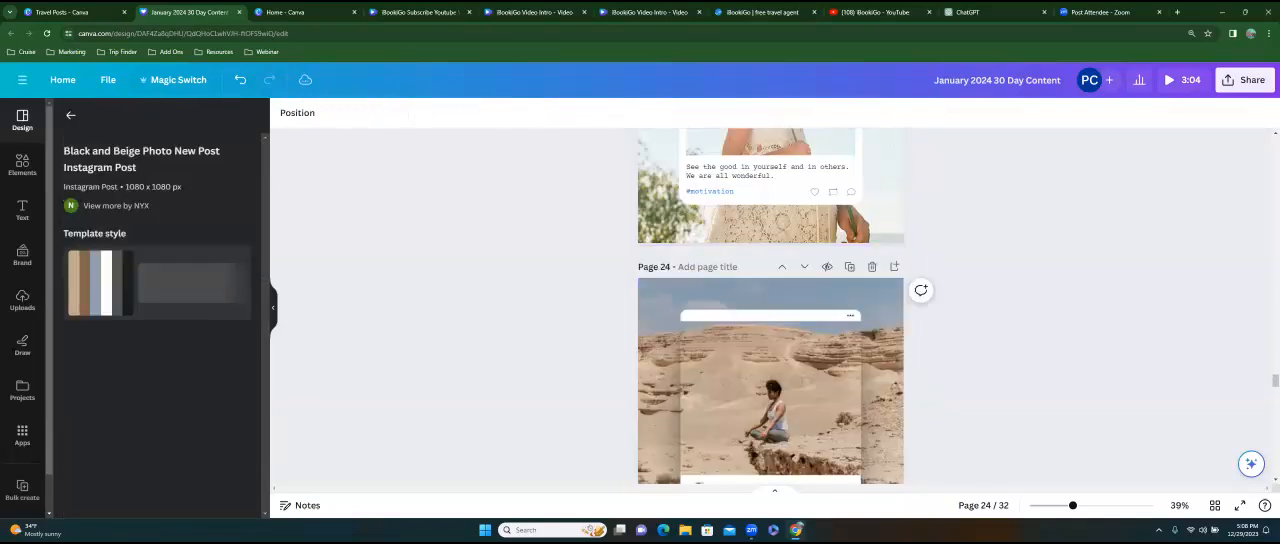
Fill blank page 25 with the Beige Aesthetic Feminine Lifestyle Polaroid Photo Frame template from the similar designs.
scroll(842, 296, down, 2)
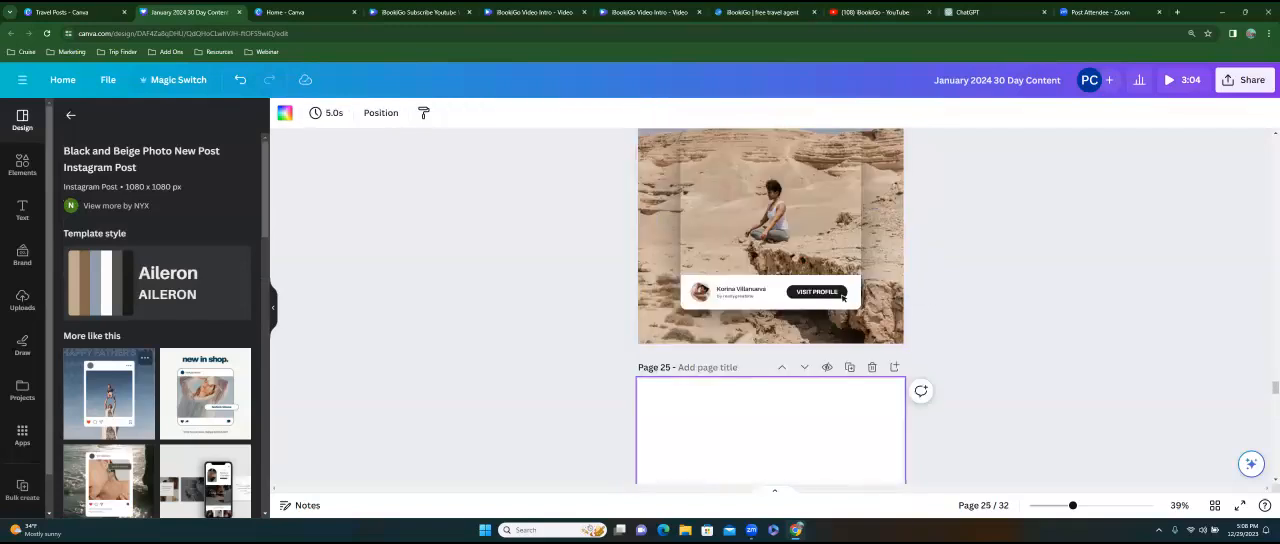
scroll(103, 255, down, 5)
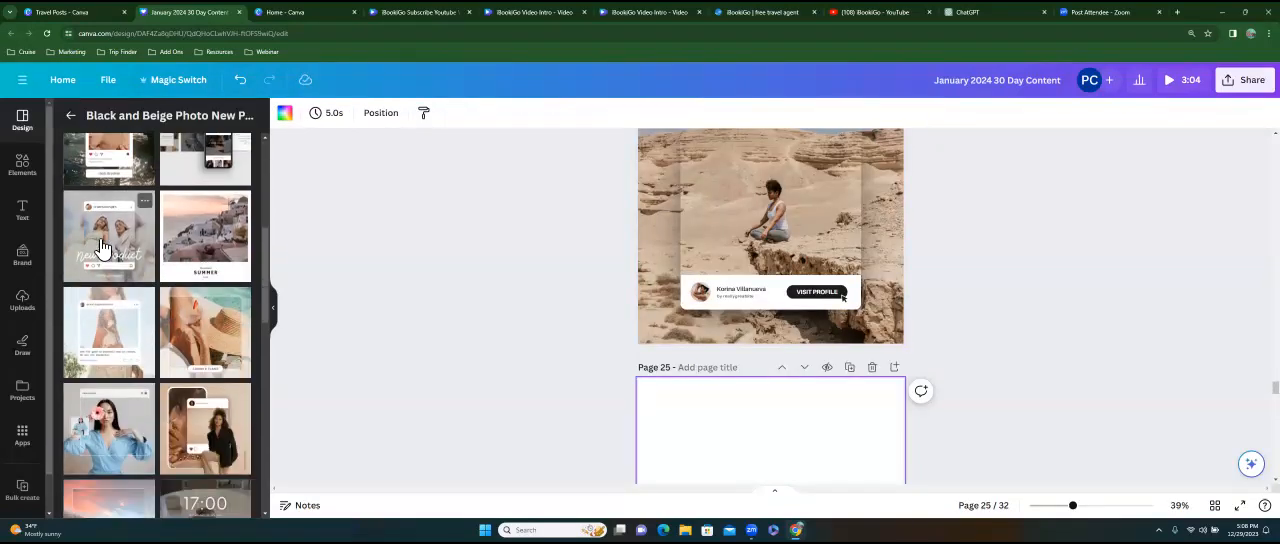
scroll(110, 420, down, 5)
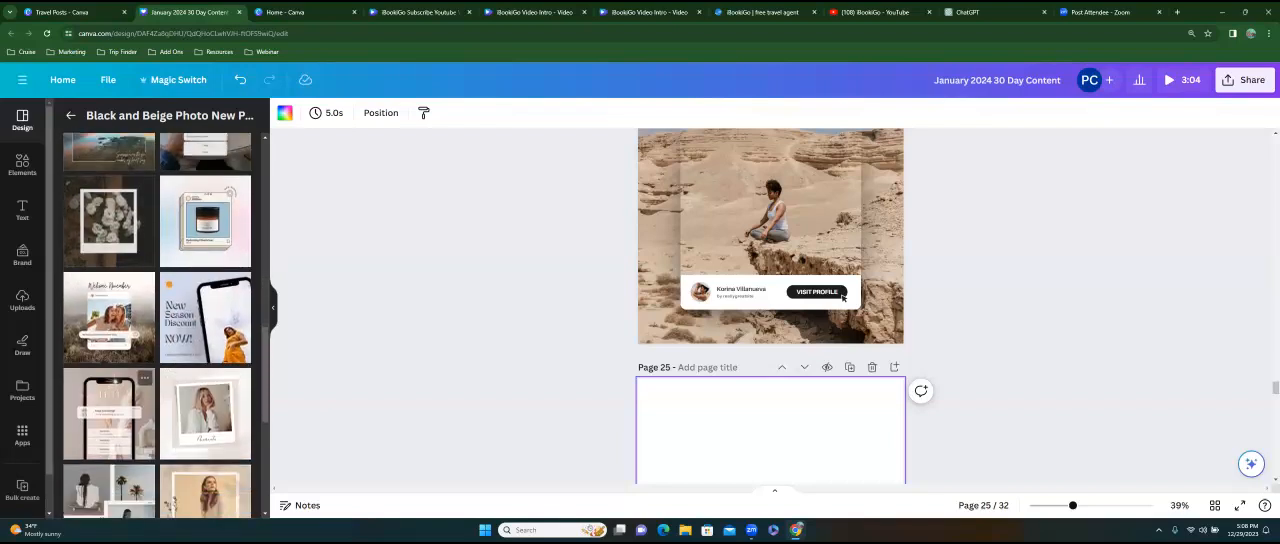
scroll(156, 325, down, 3)
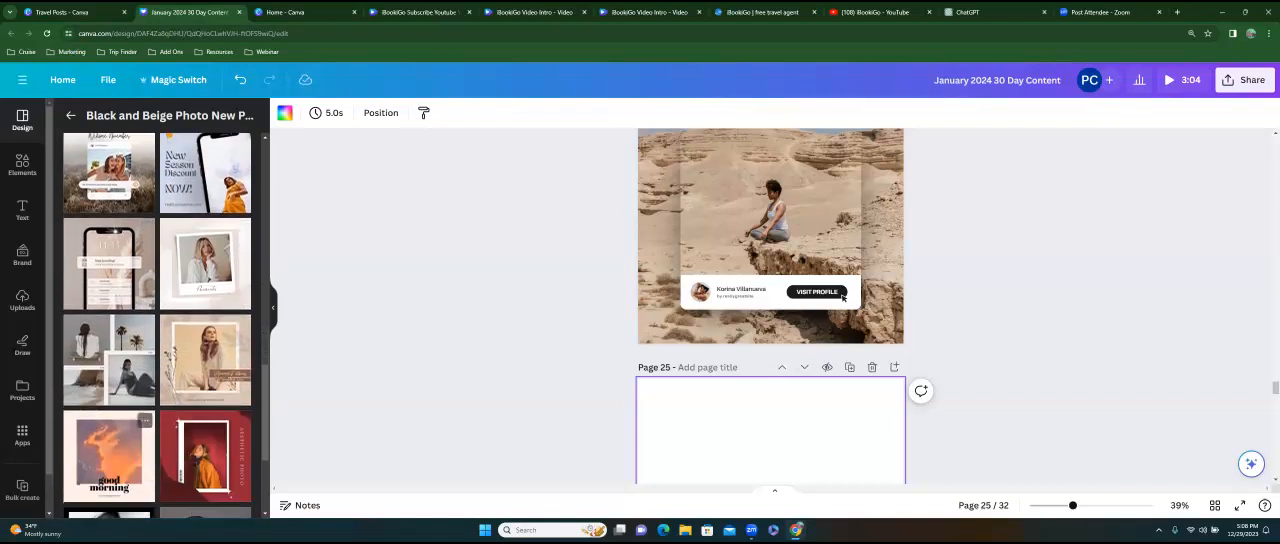
scroll(156, 325, down, 2)
scroll(156, 325, up, 4)
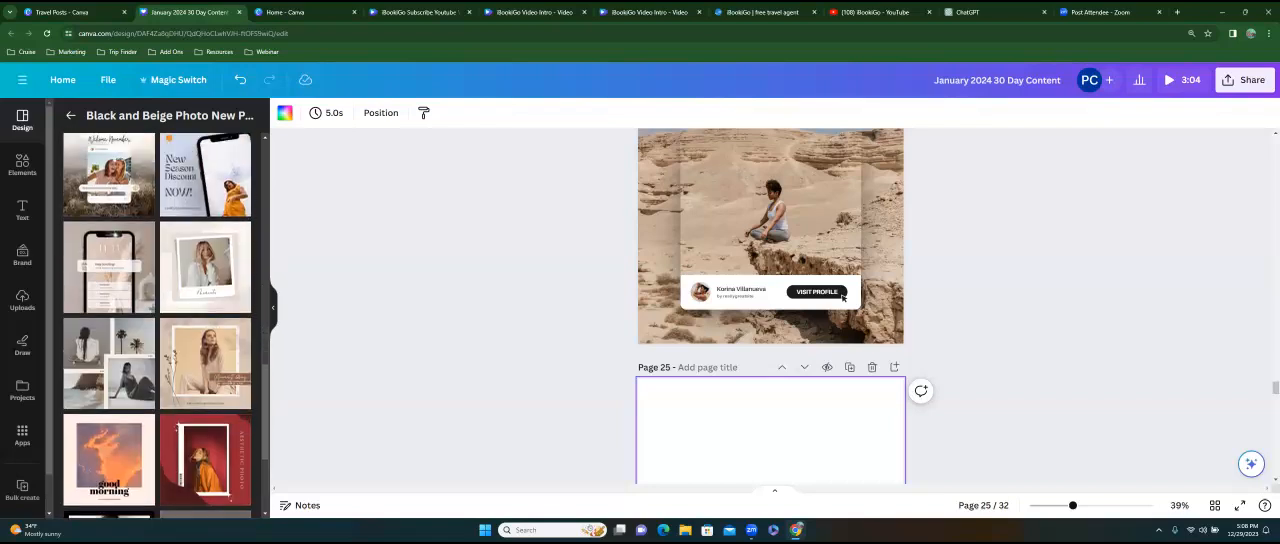
scroll(205, 320, up, 1)
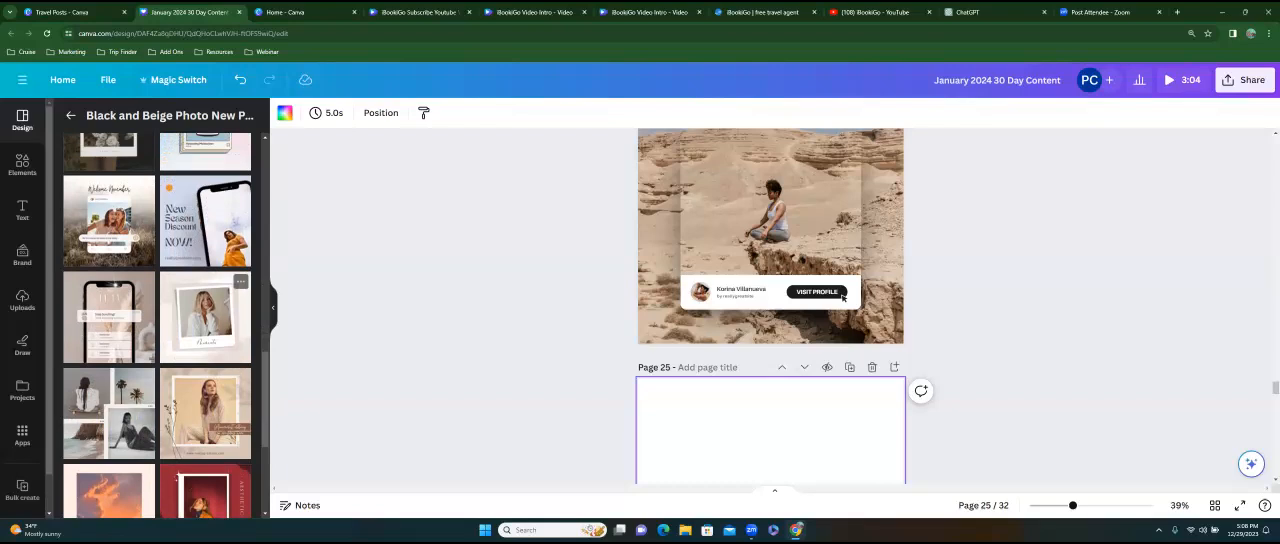
click(205, 317)
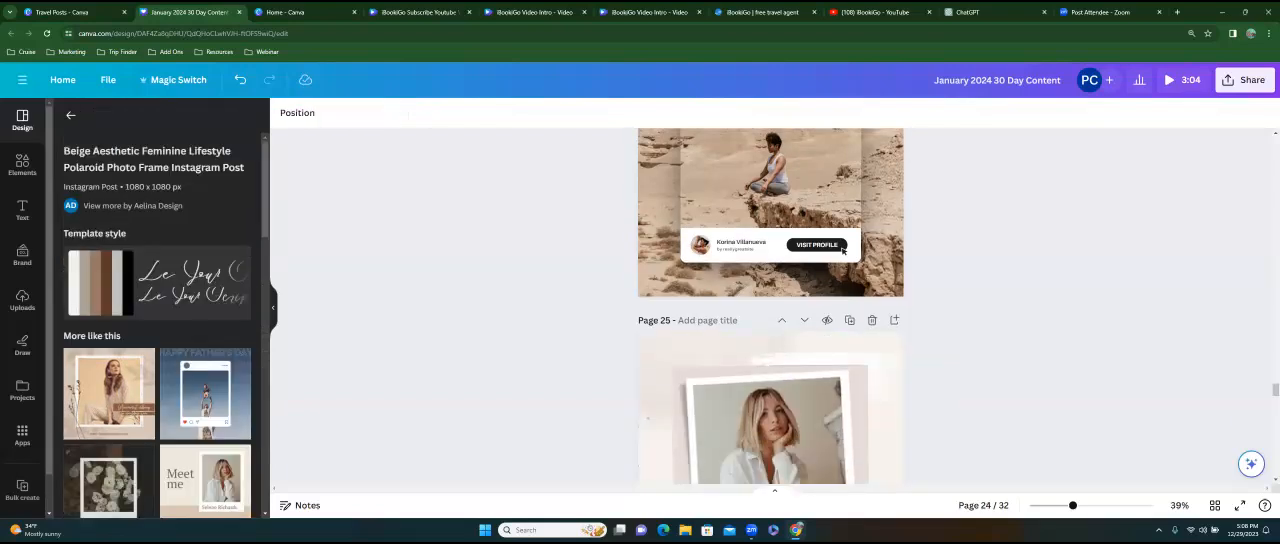
Fill blank page 26 with the Father's Day Post template from the similar designs.
click(742, 373)
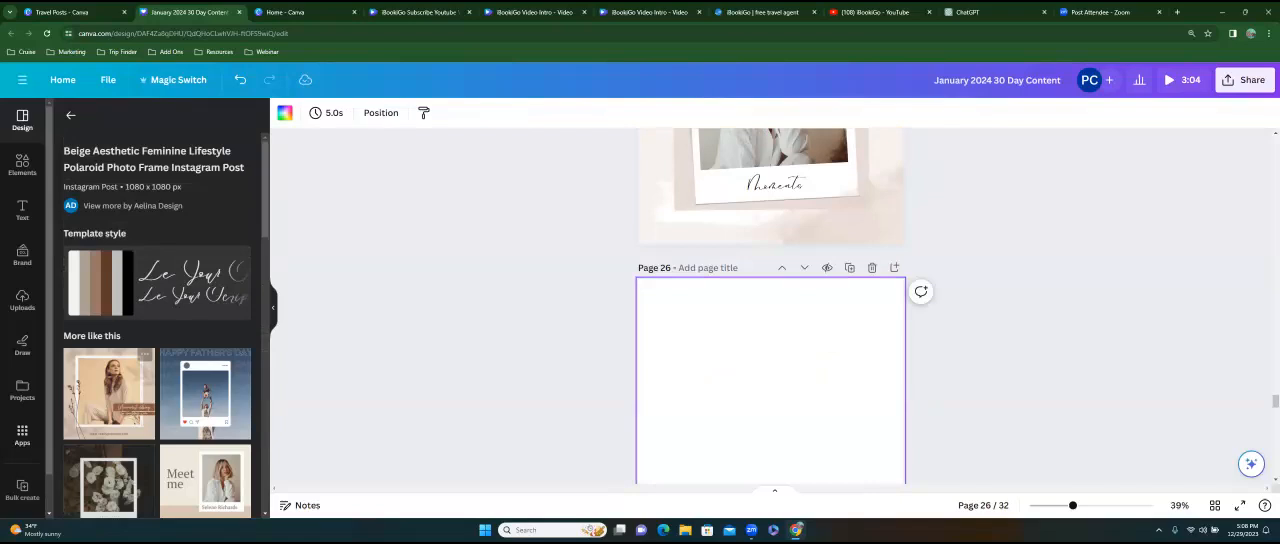
click(205, 393)
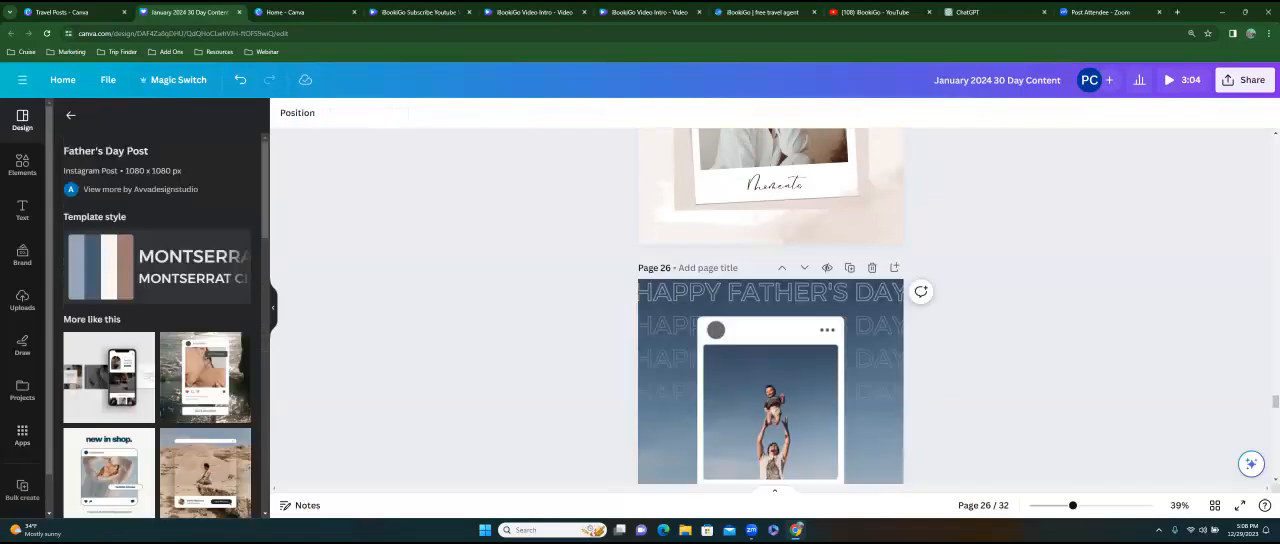
scroll(868, 300, down, 3)
click(870, 262)
click(872, 191)
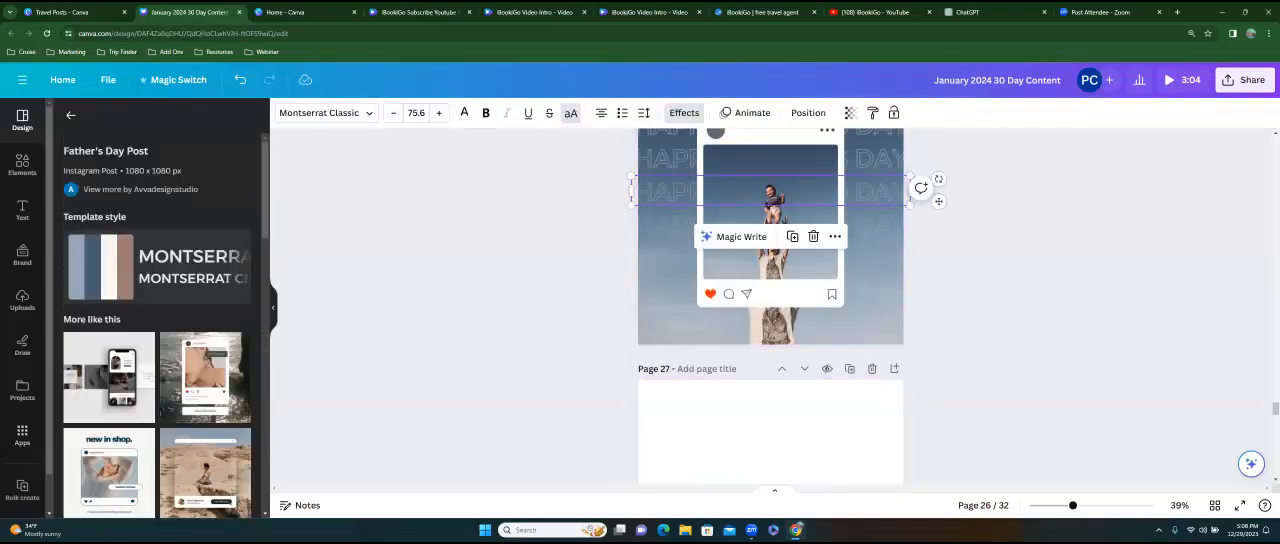
Fill blank page 27 with the Beige and White Modern Welcome November template from the similar designs.
click(780, 428)
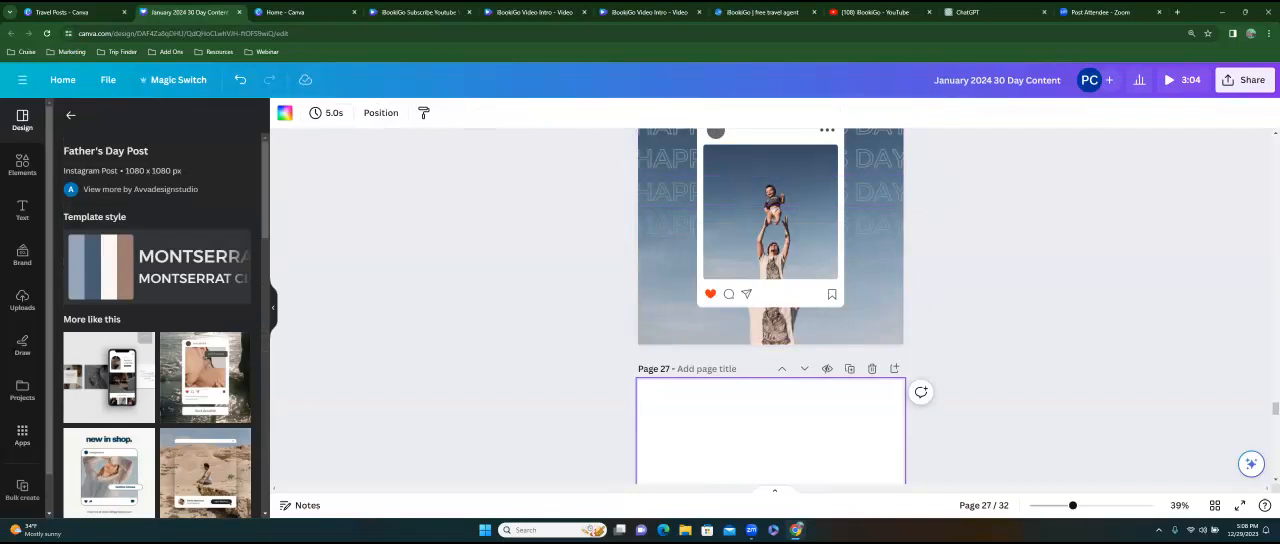
scroll(157, 320, down, 10)
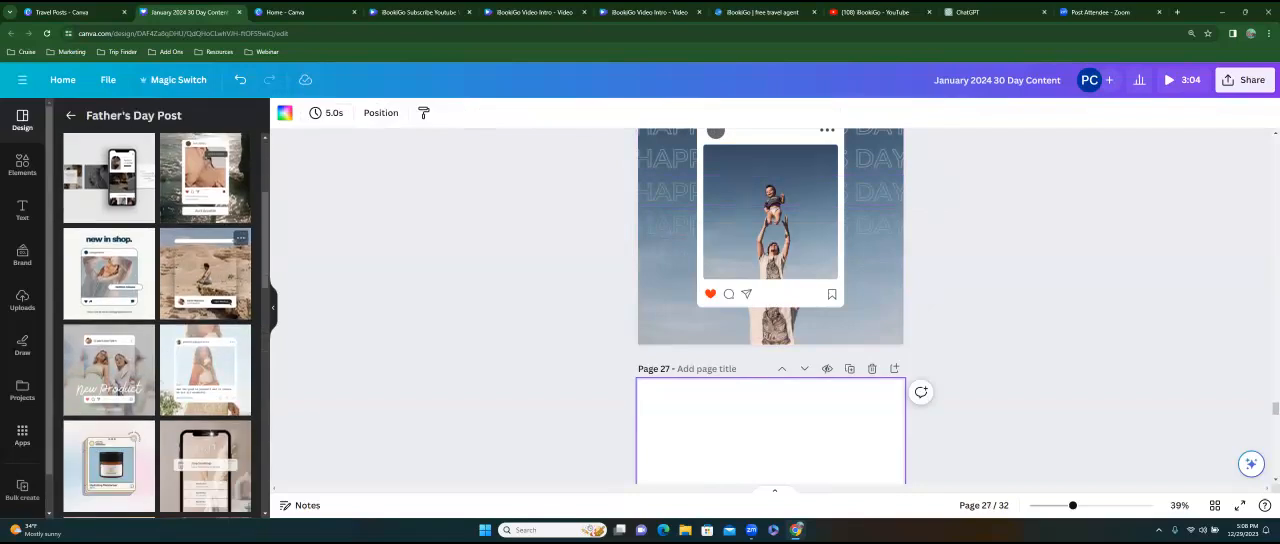
scroll(157, 320, down, 4)
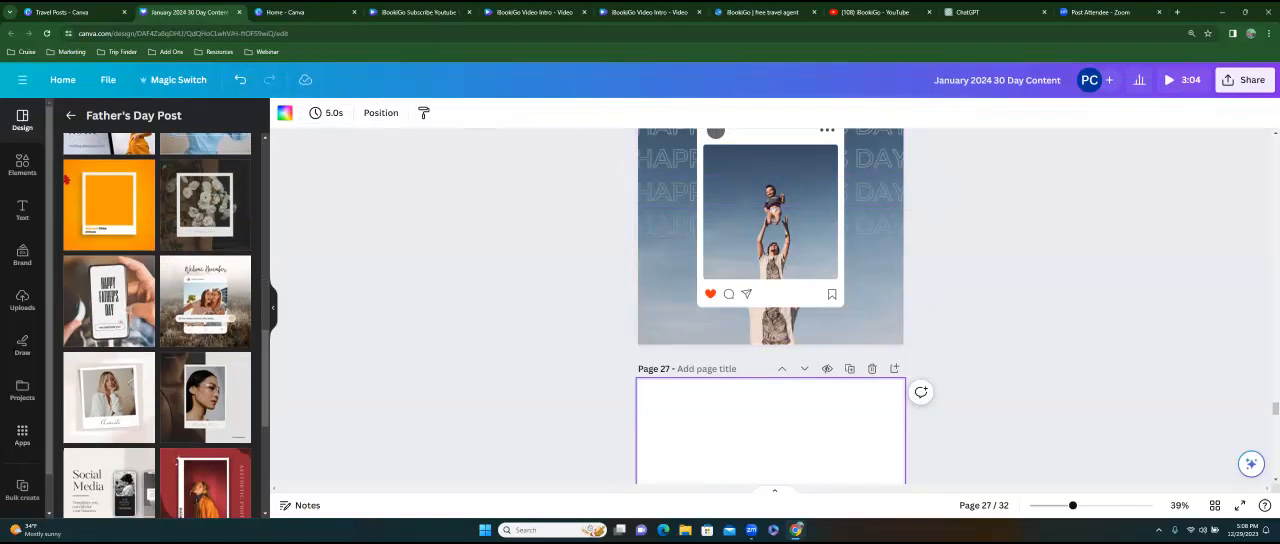
click(205, 300)
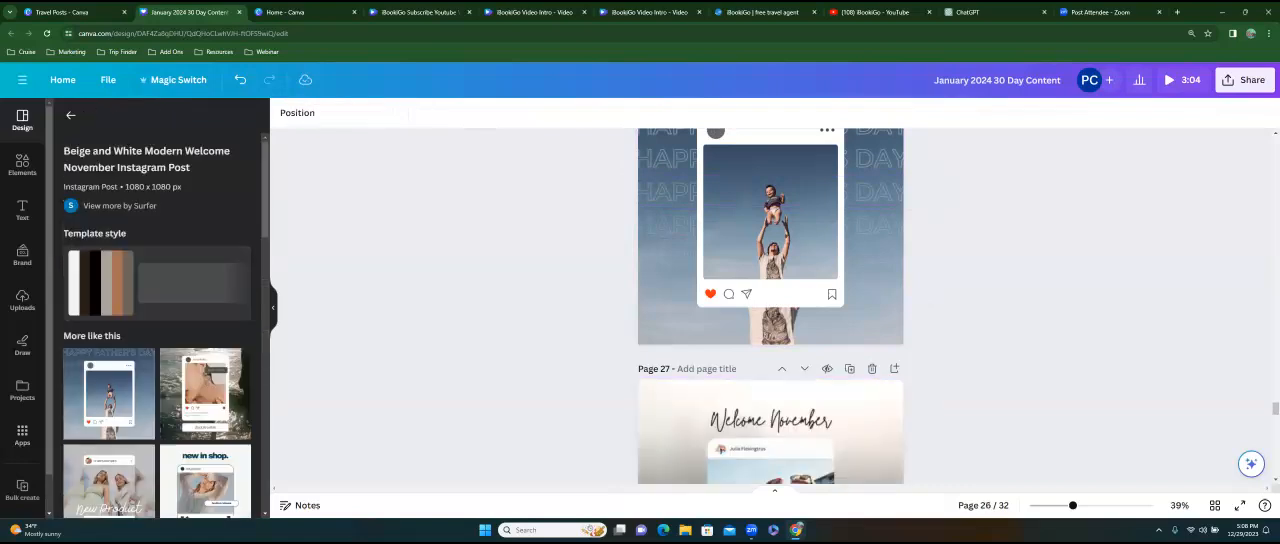
Return to the travel template results and try the Blue Minimalist Travel Agency template on blank page 28.
click(70, 115)
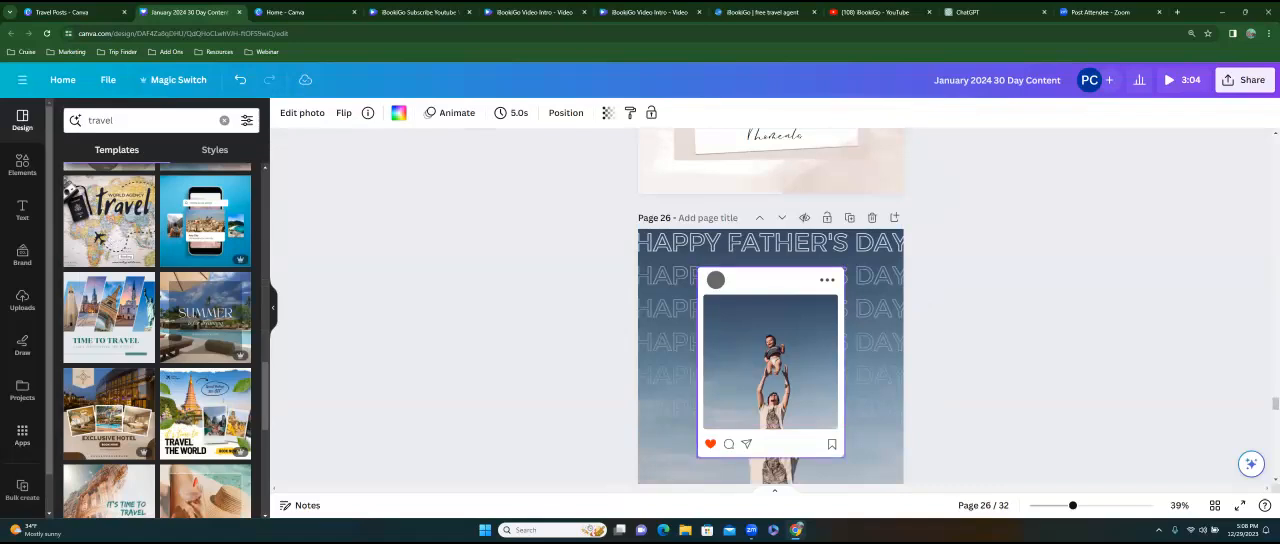
scroll(770, 350, down, 5)
scroll(770, 350, down, 3)
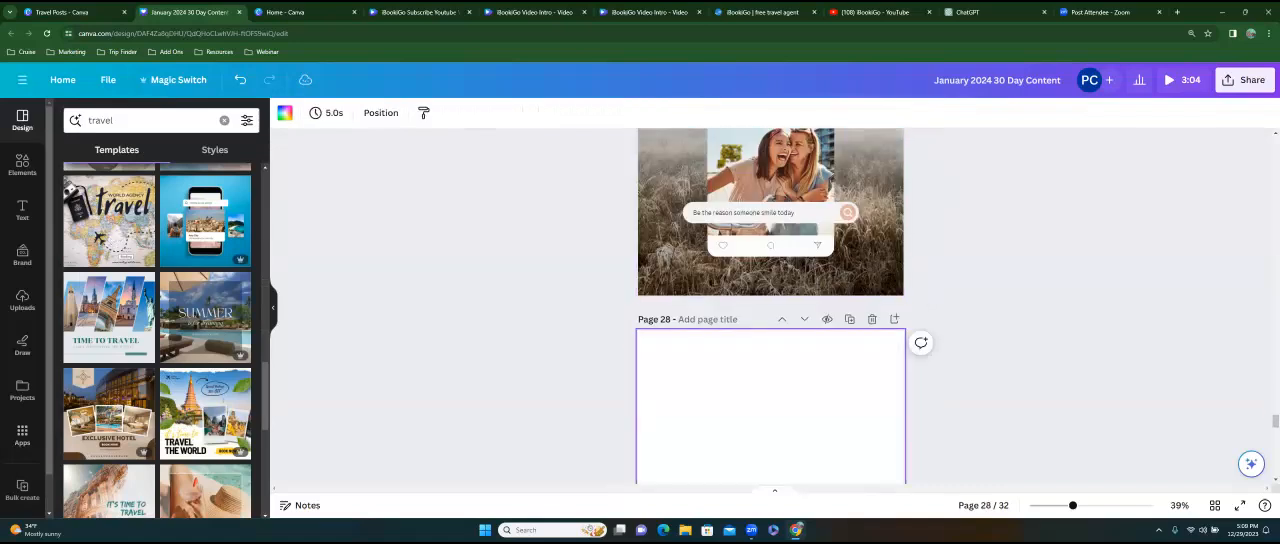
click(89, 240)
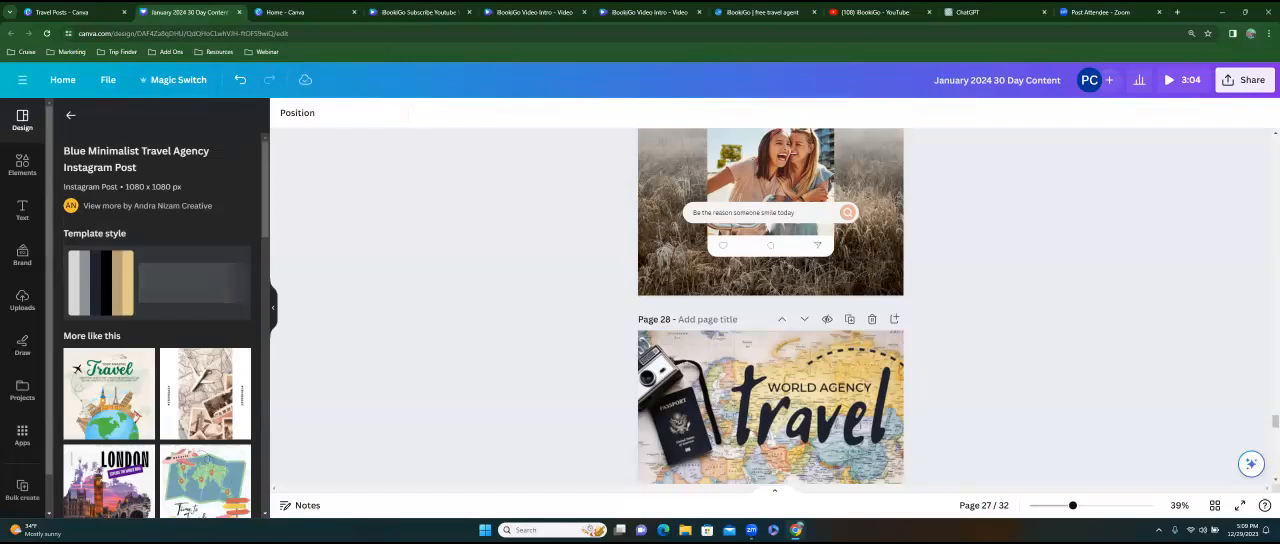
Undo the template applied to page 28.
click(745, 370)
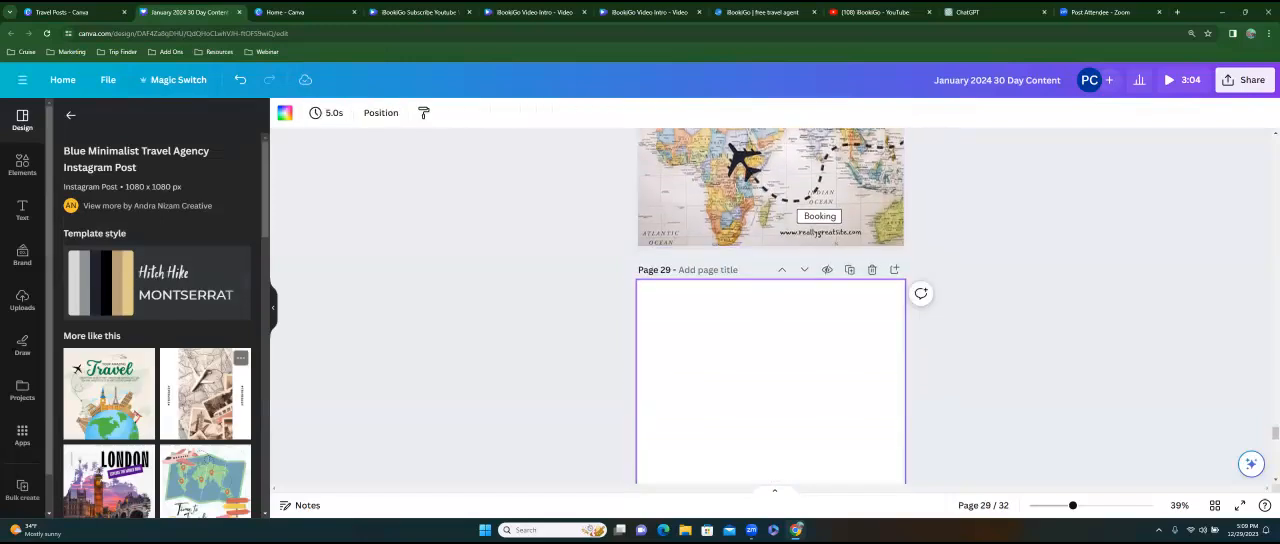
scroll(205, 385, down, 3)
scroll(500, 177, up, 2)
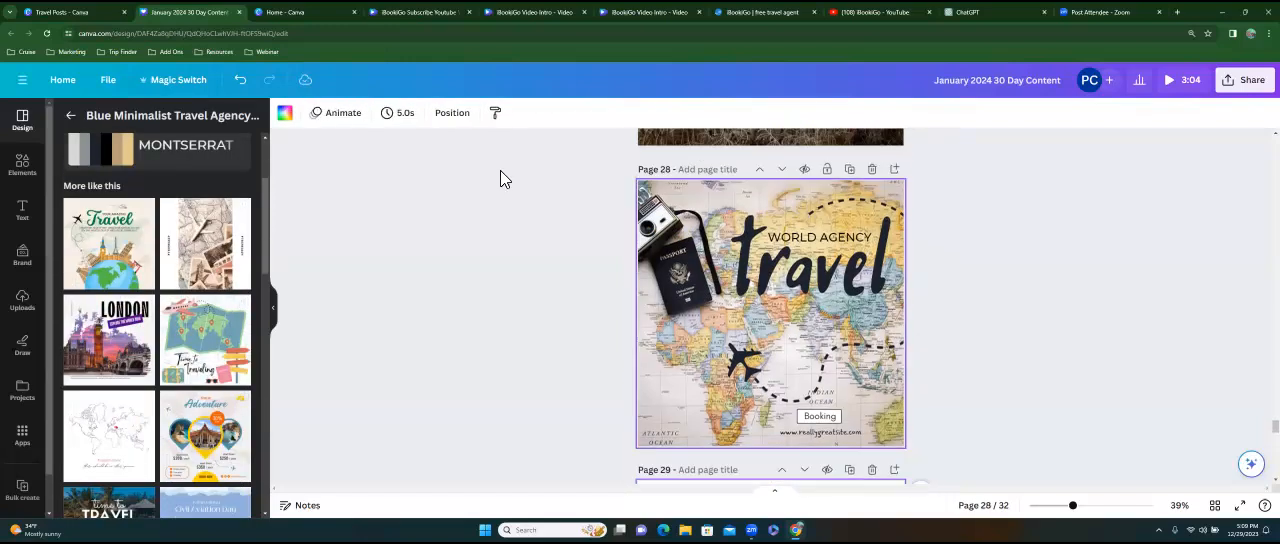
click(241, 80)
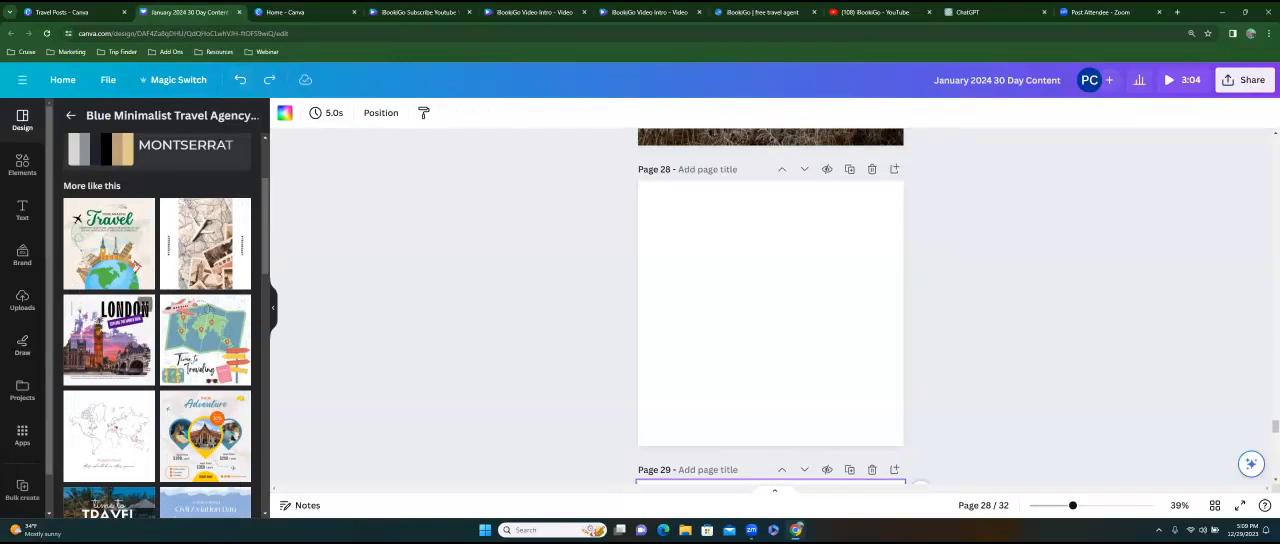
Search the templates for "travel planner" and apply the Blue Modern UI Travel Checklist Phone template to page 28.
scroll(110, 330, down, 2)
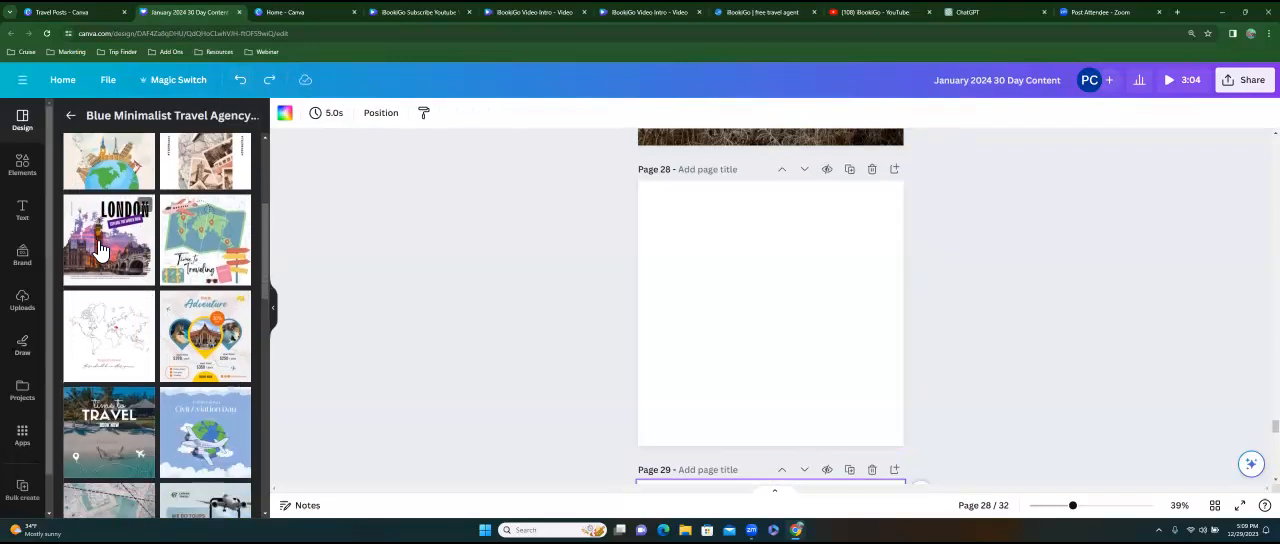
click(70, 115)
click(90, 124)
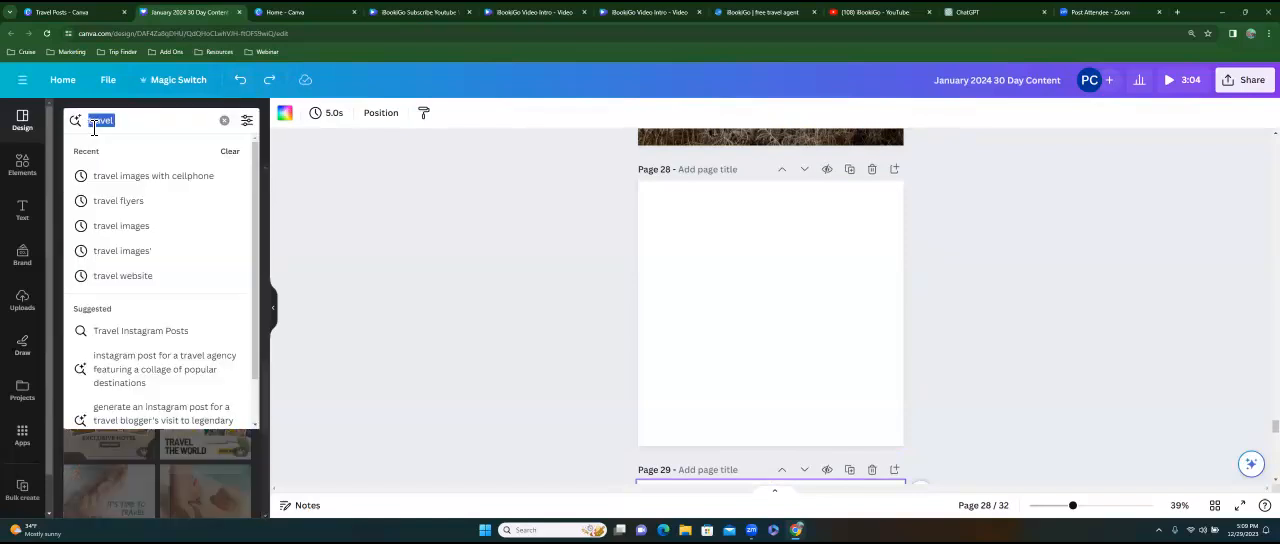
text(travel planner)
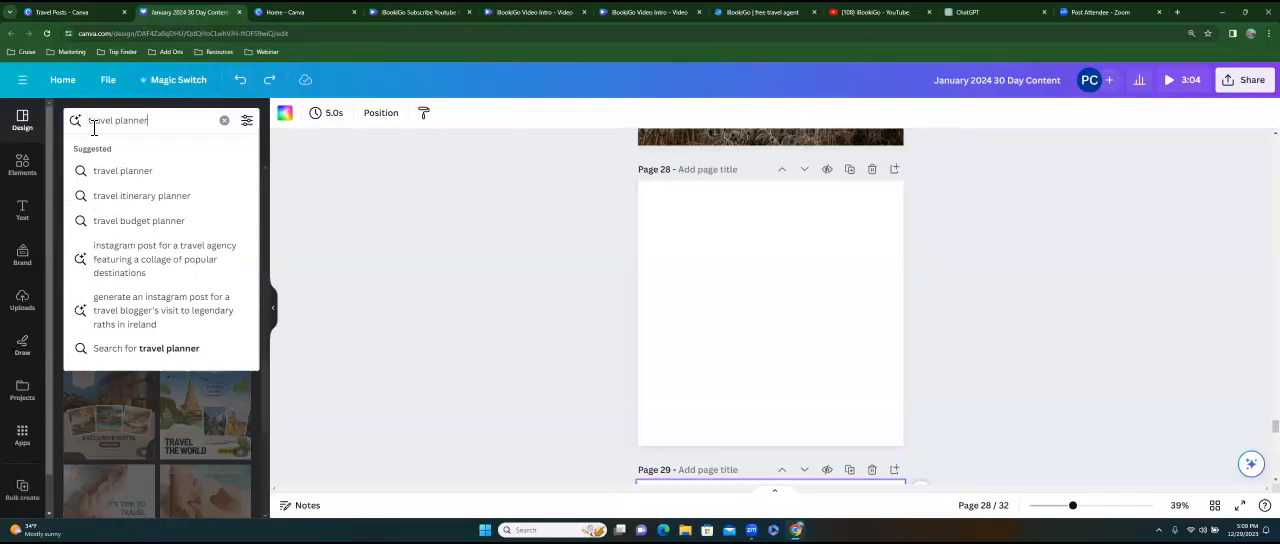
key(Return)
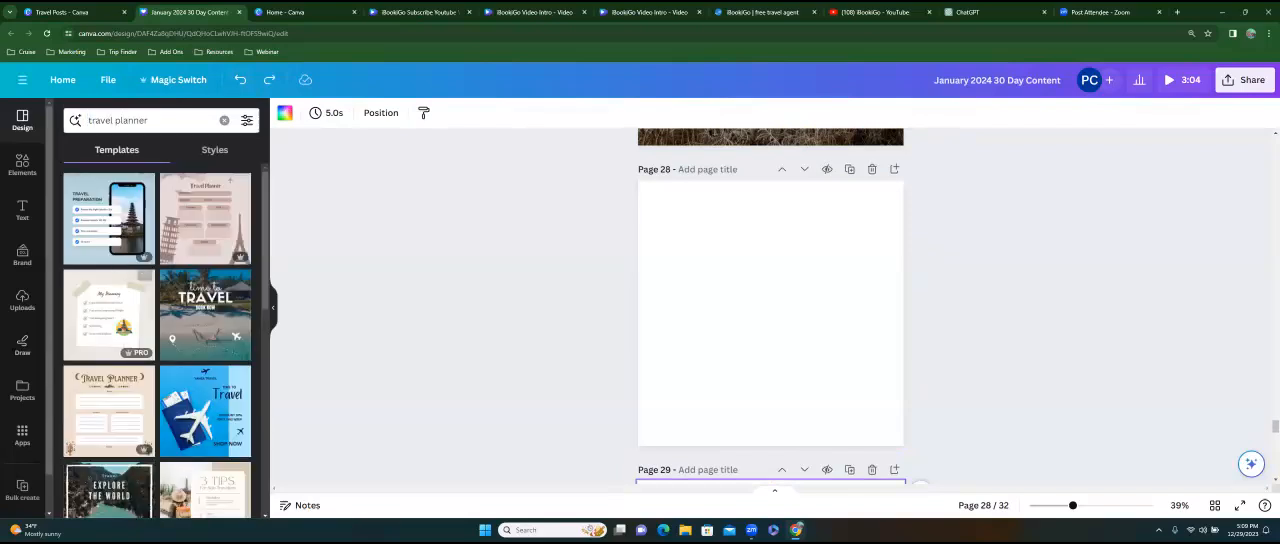
click(104, 210)
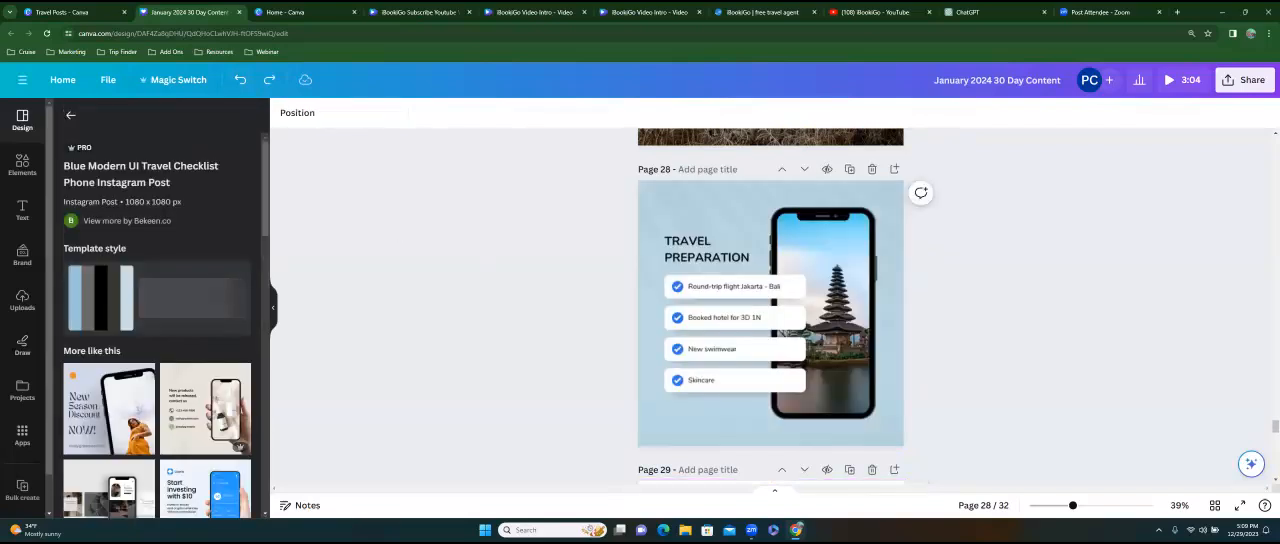
Fill blank page 29 with the It's Time to Travel template by SpaceArtwork Studio from the travel planner results.
scroll(737, 349, down, 5)
click(737, 349)
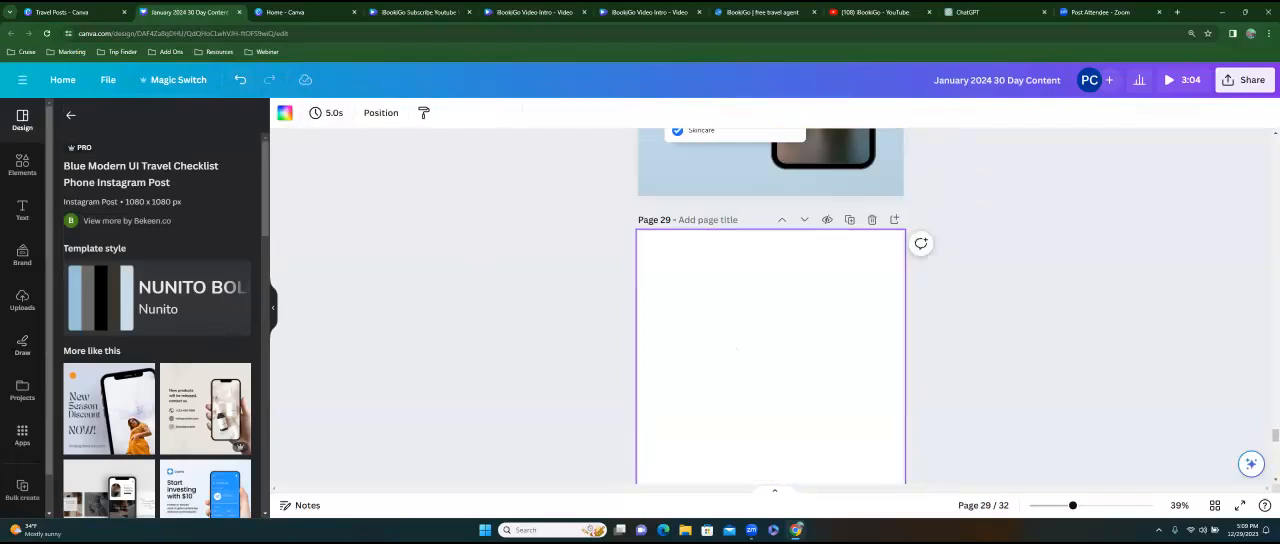
scroll(157, 325, down, 5)
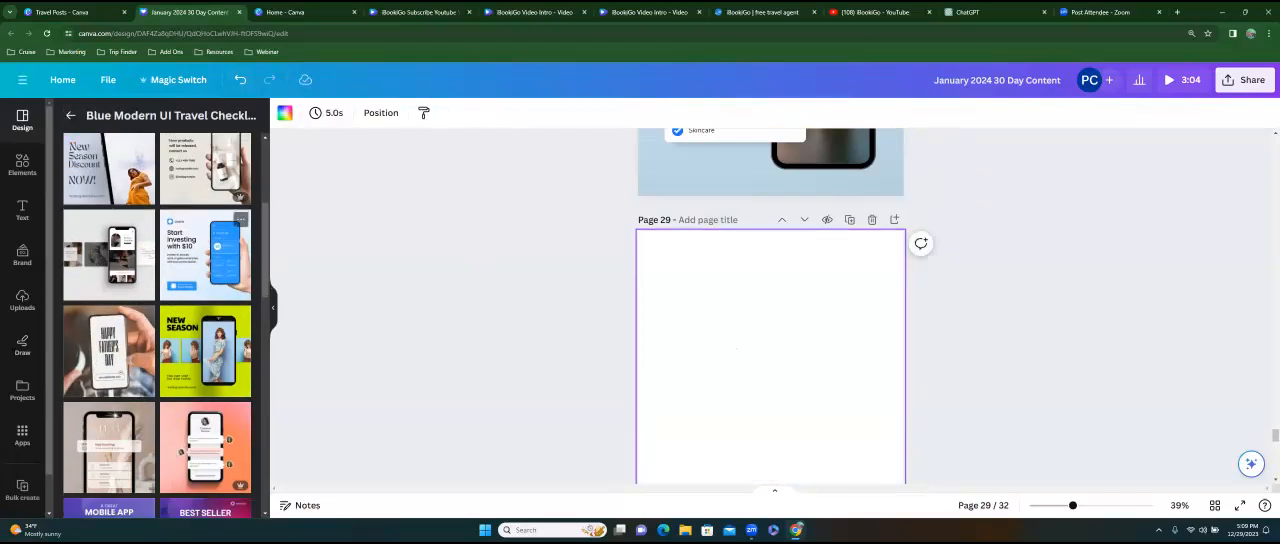
click(70, 115)
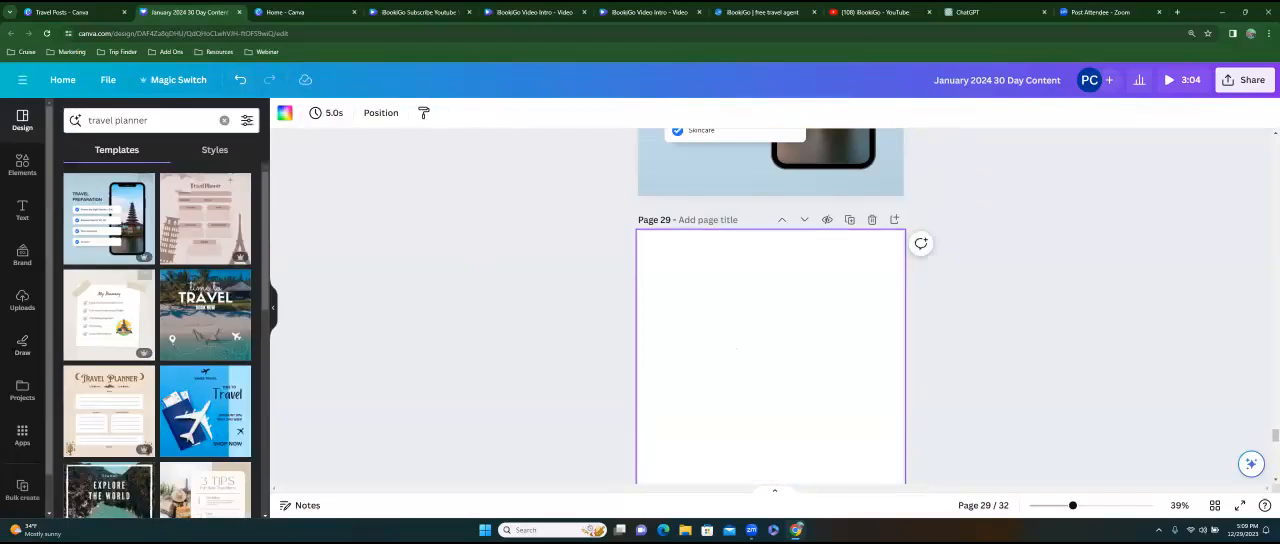
scroll(168, 316, down, 3)
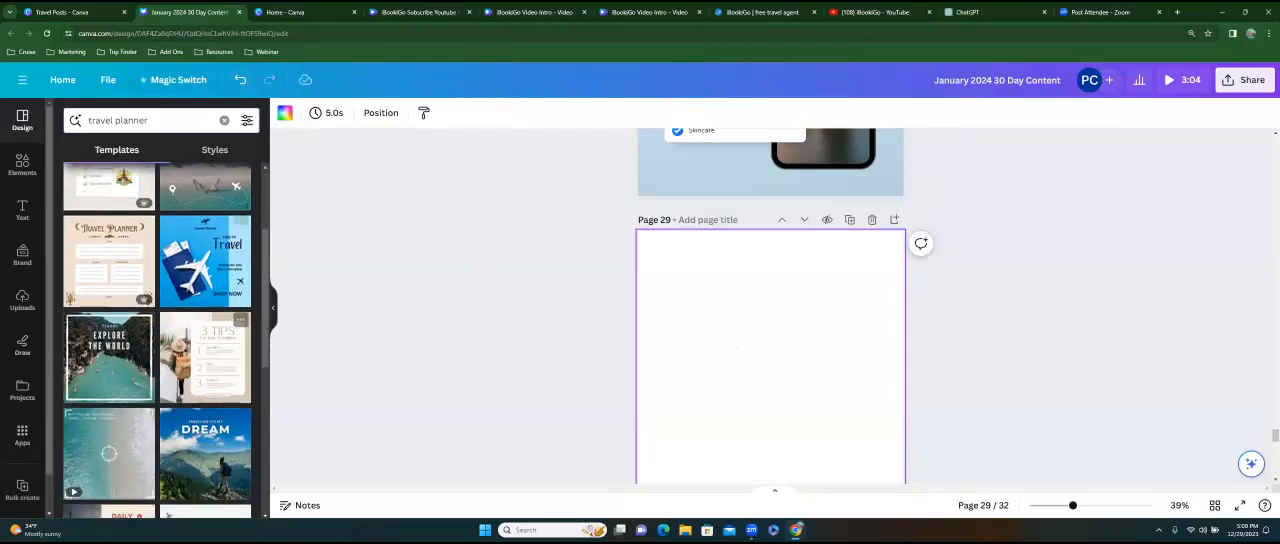
scroll(157, 340, down, 2)
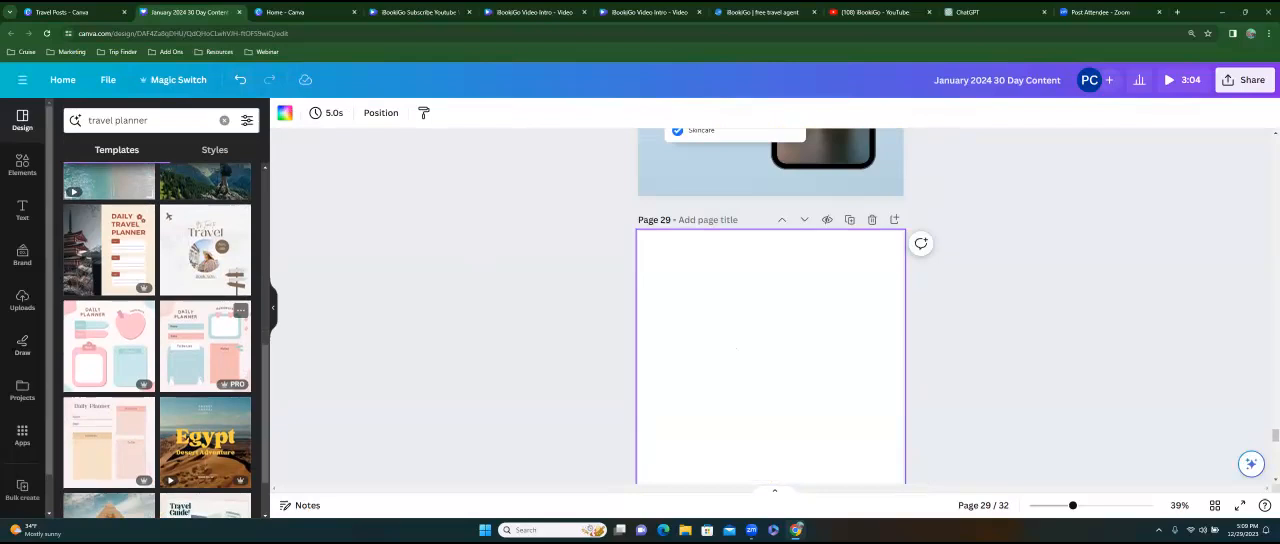
click(197, 265)
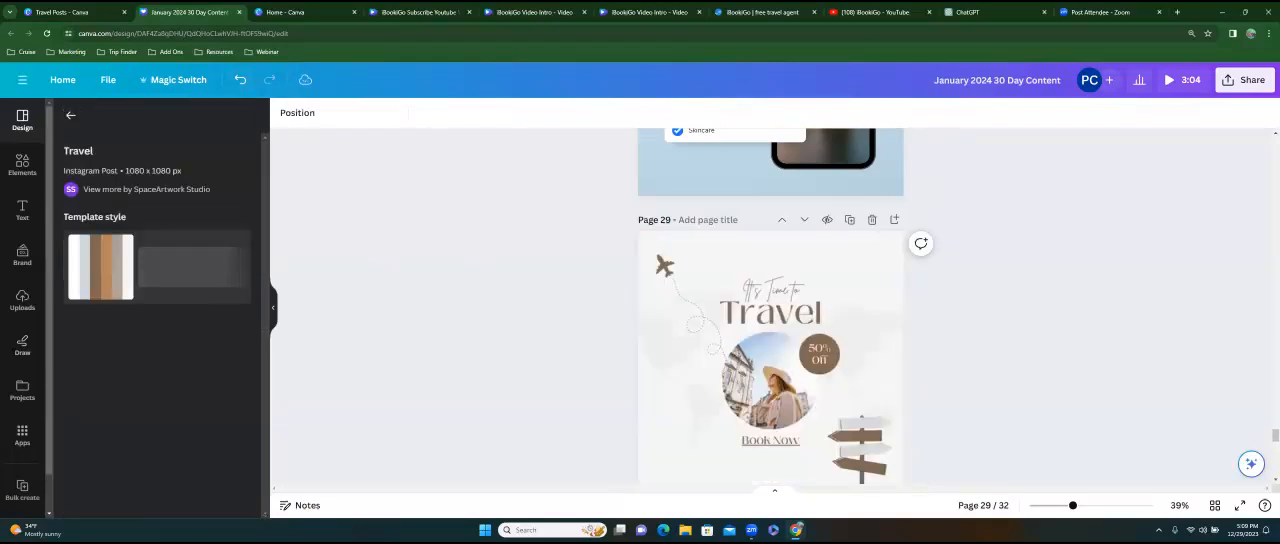
Fill blank page 30 with the White and Beige Modern Minimalist Maps Travel Tips template from the similar designs.
scroll(770, 350, down, 2)
click(770, 390)
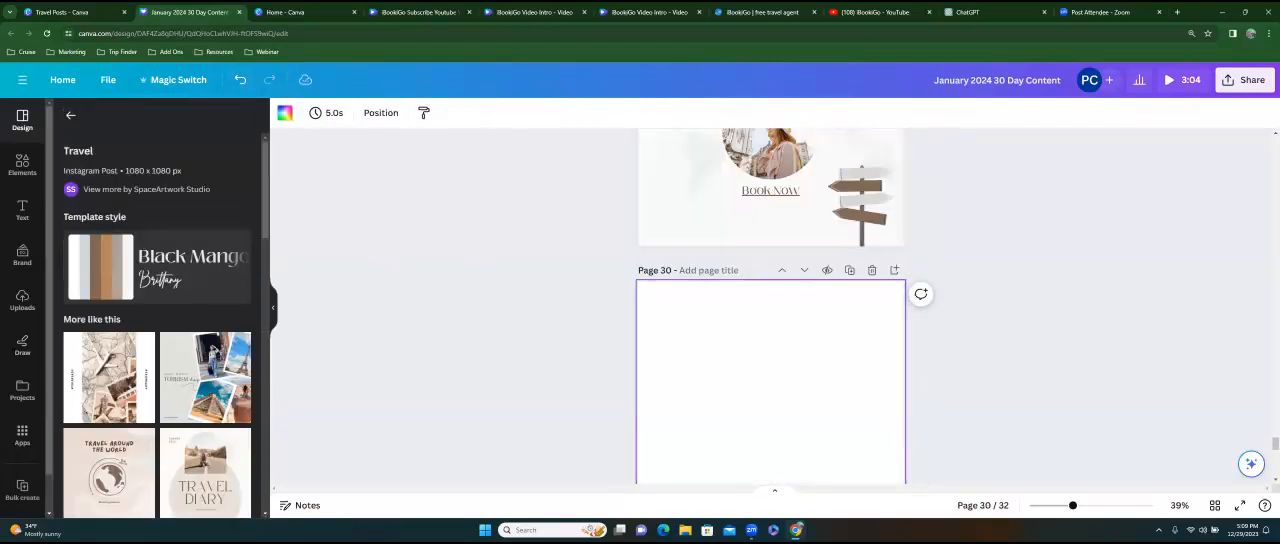
scroll(115, 430, down, 2)
scroll(110, 420, down, 5)
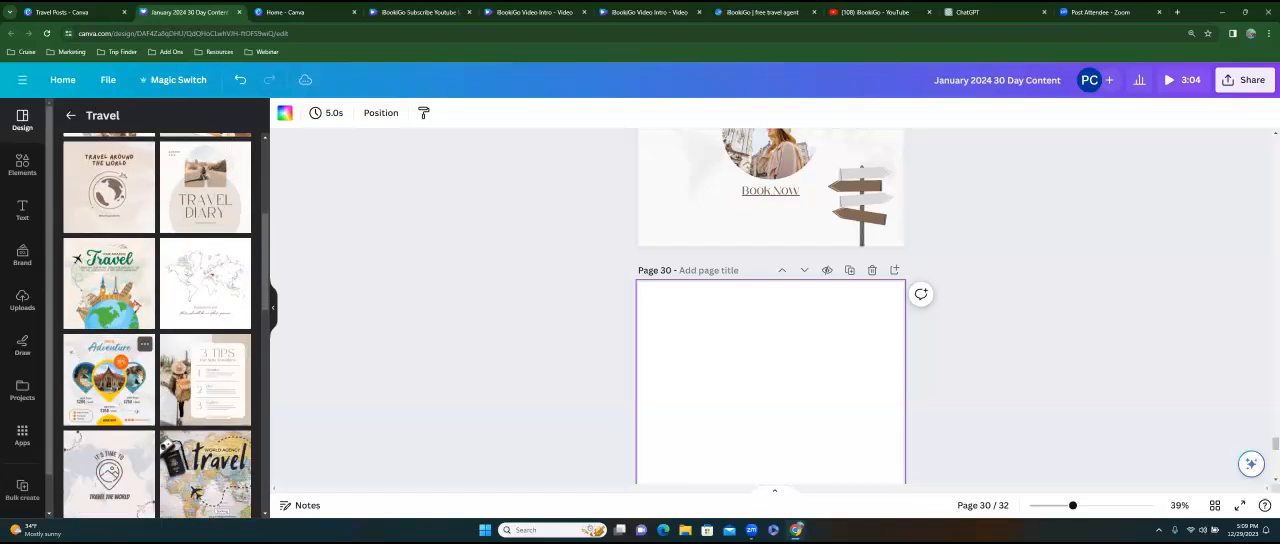
scroll(115, 430, down, 3)
scroll(130, 300, down, 1)
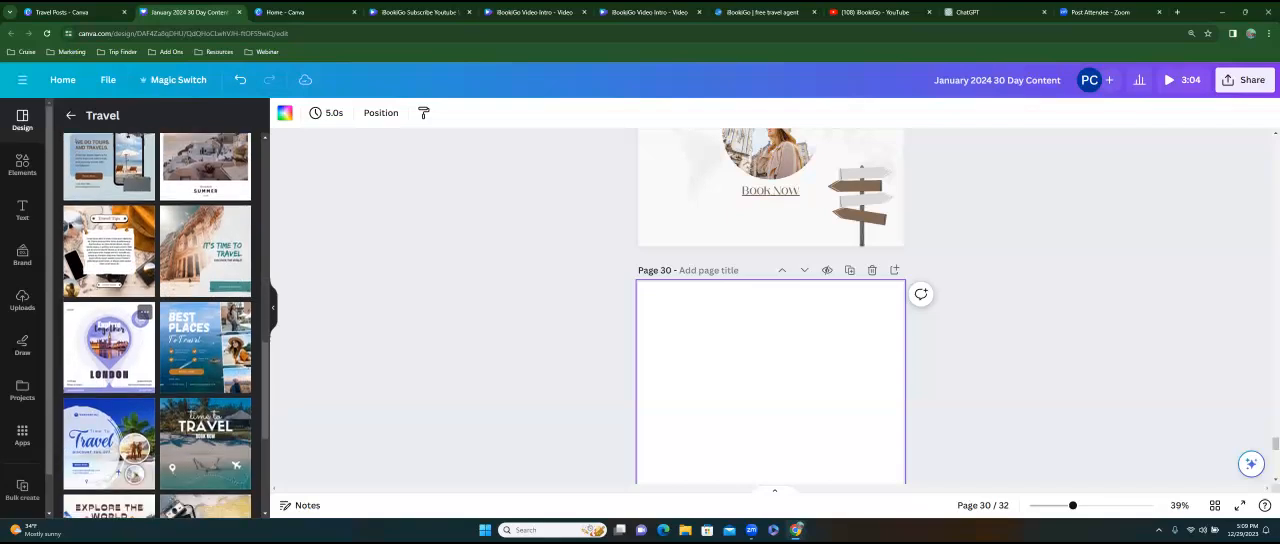
click(125, 265)
scroll(825, 365, down, 3)
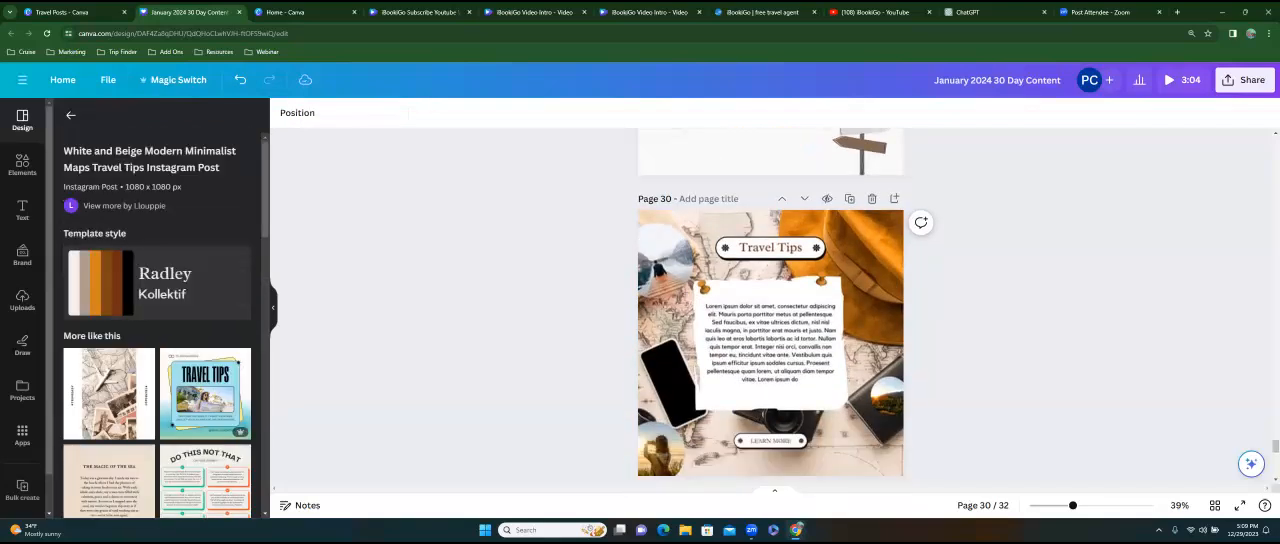
Fill blank page 31 with the Vacation Out of Office Instagram Post template, after trying the Reminder: Vacation template from the similar designs.
click(835, 367)
scroll(835, 367, down, 2)
click(835, 368)
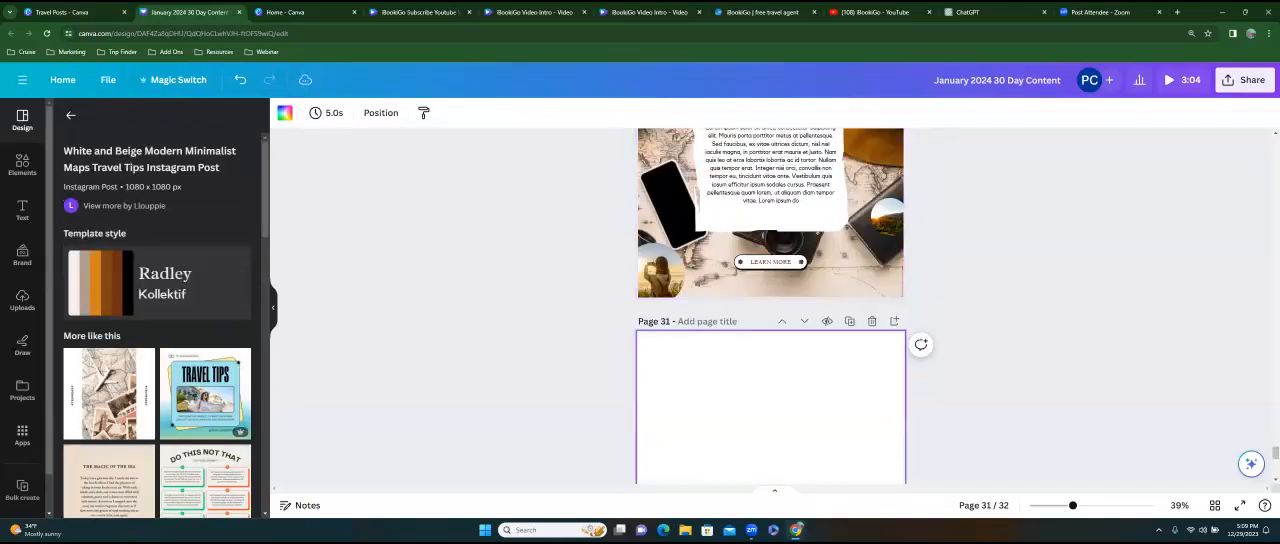
scroll(115, 412, down, 3)
scroll(168, 441, down, 5)
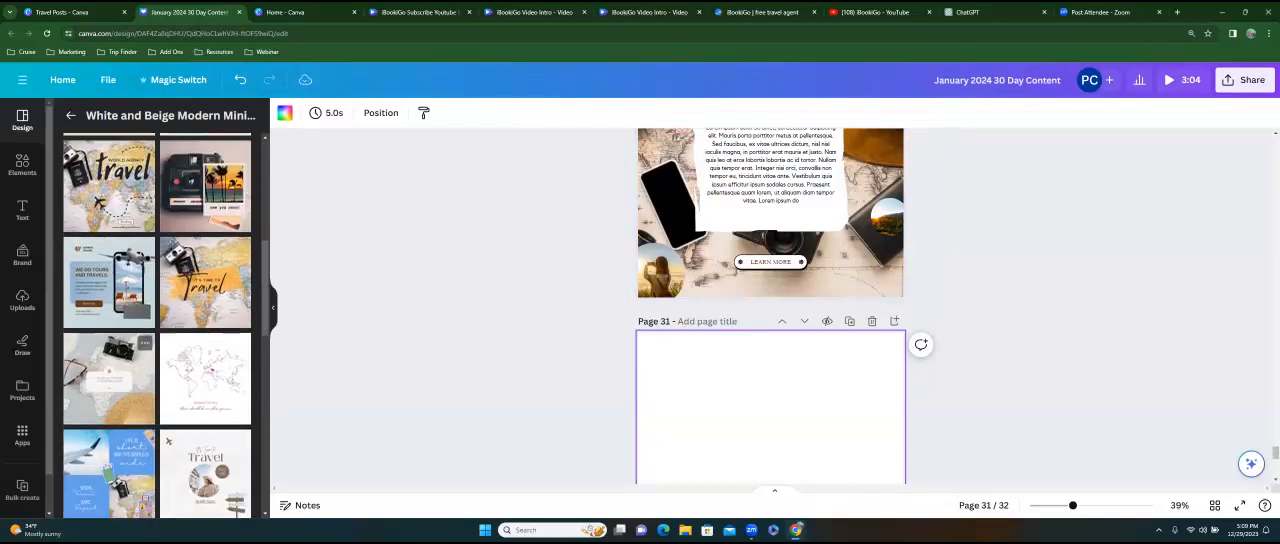
click(110, 380)
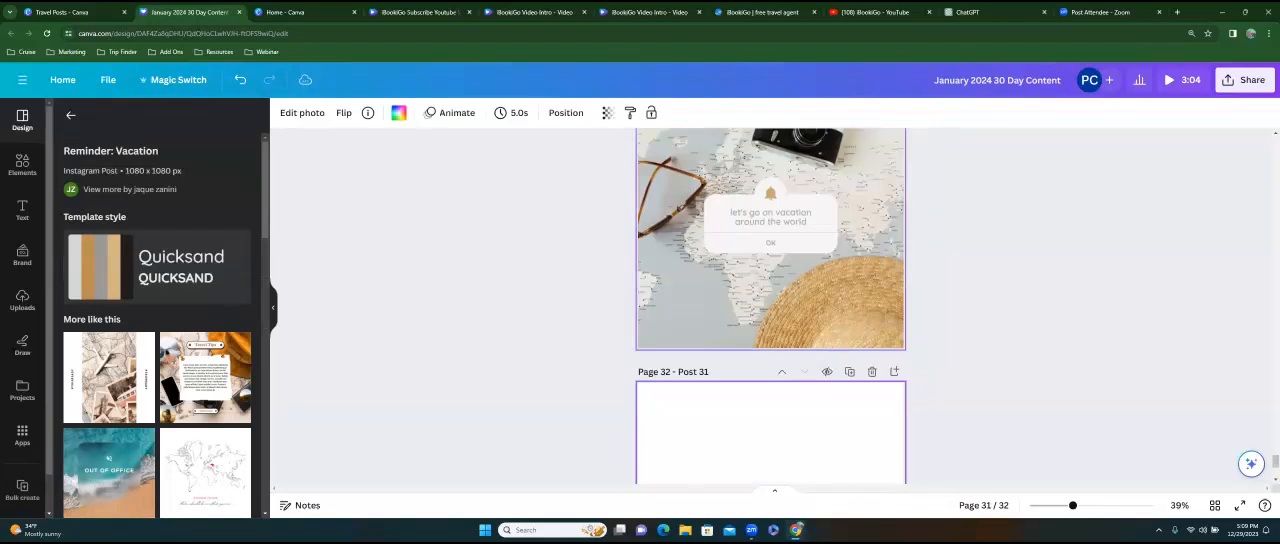
click(109, 472)
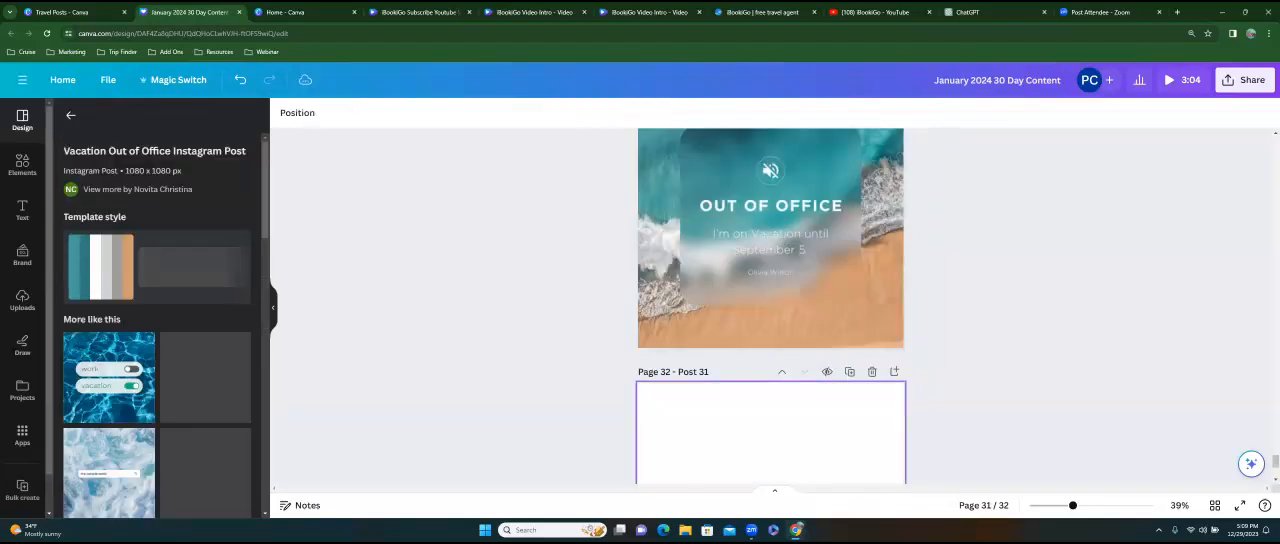
click(772, 322)
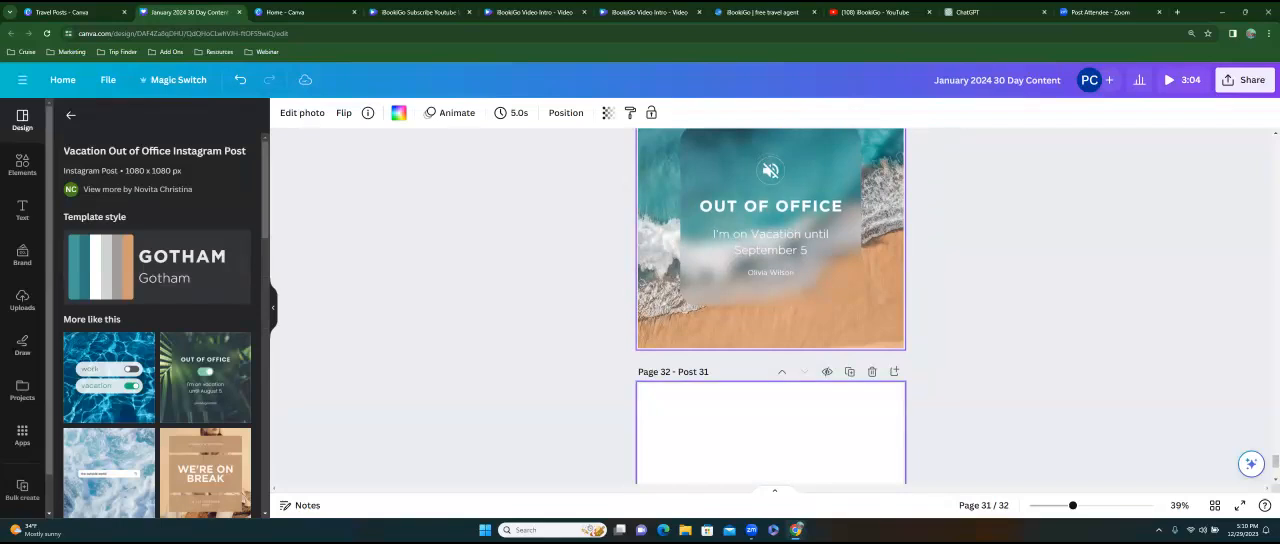
Fill blank page 32 with the White and Blue Vacation modern Instagram post template from the similar designs.
click(770, 434)
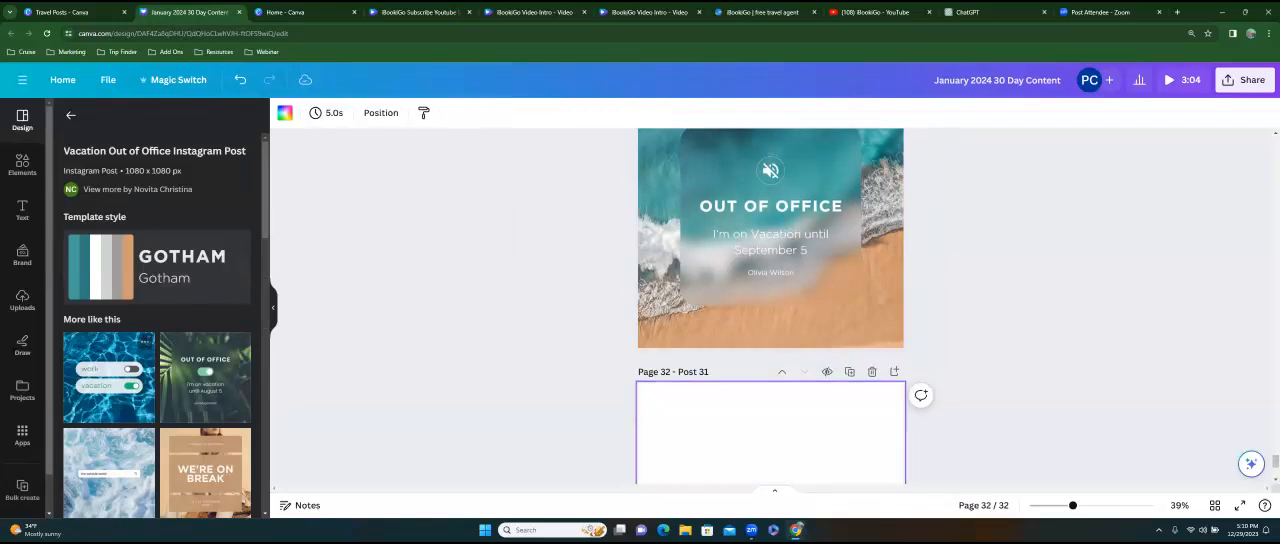
scroll(157, 325, down, 3)
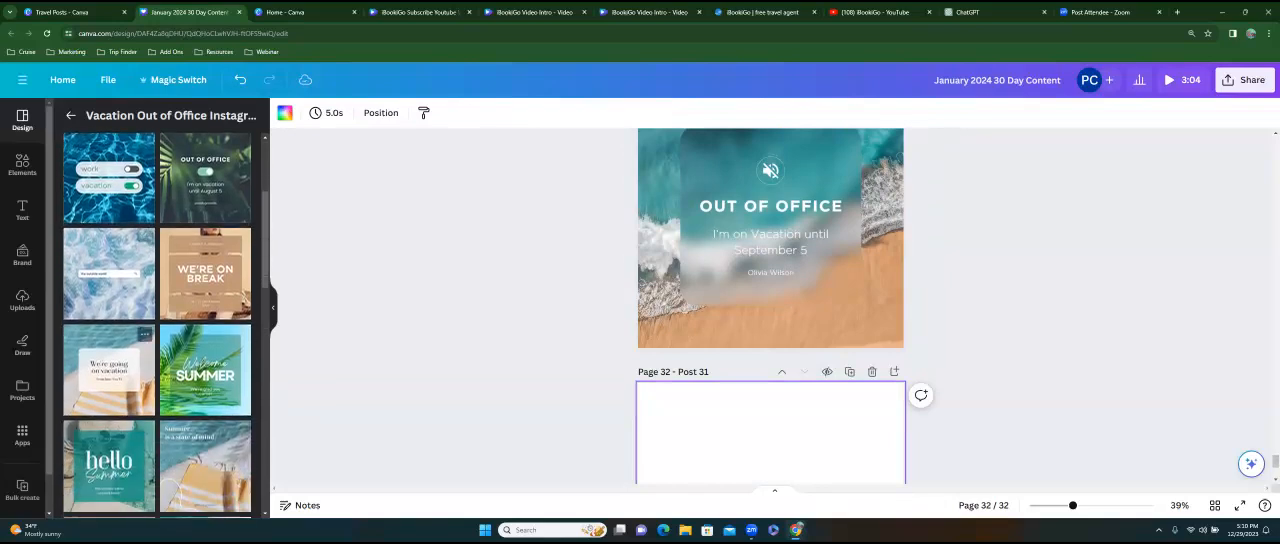
click(109, 370)
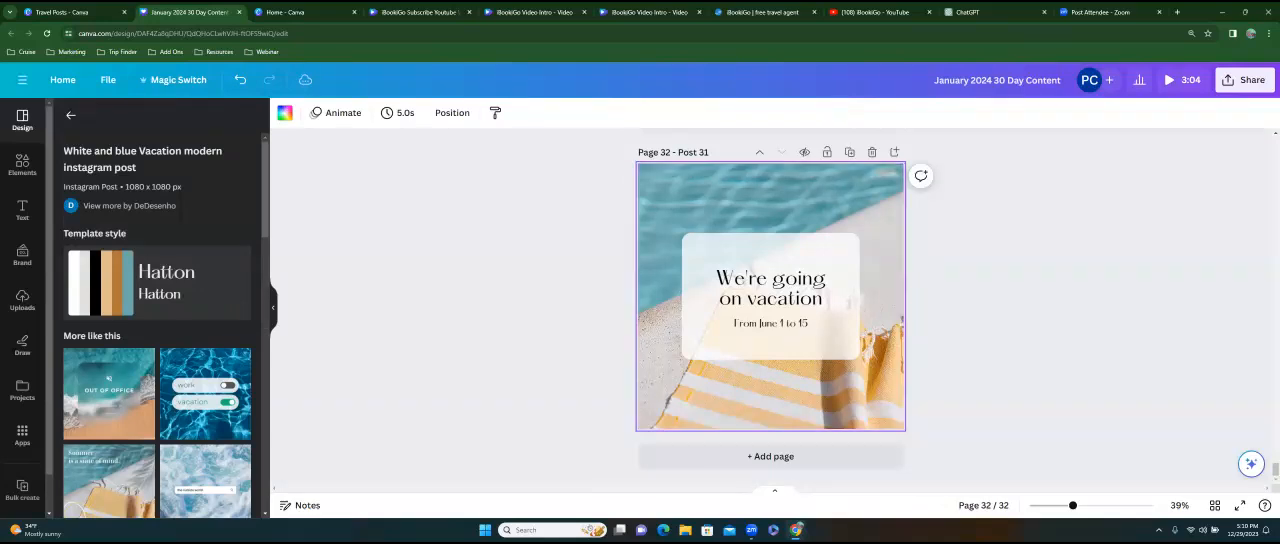
Show all pages of the design in grid view and look over their order.
scroll(770, 320, up, 6)
scroll(770, 306, up, 12)
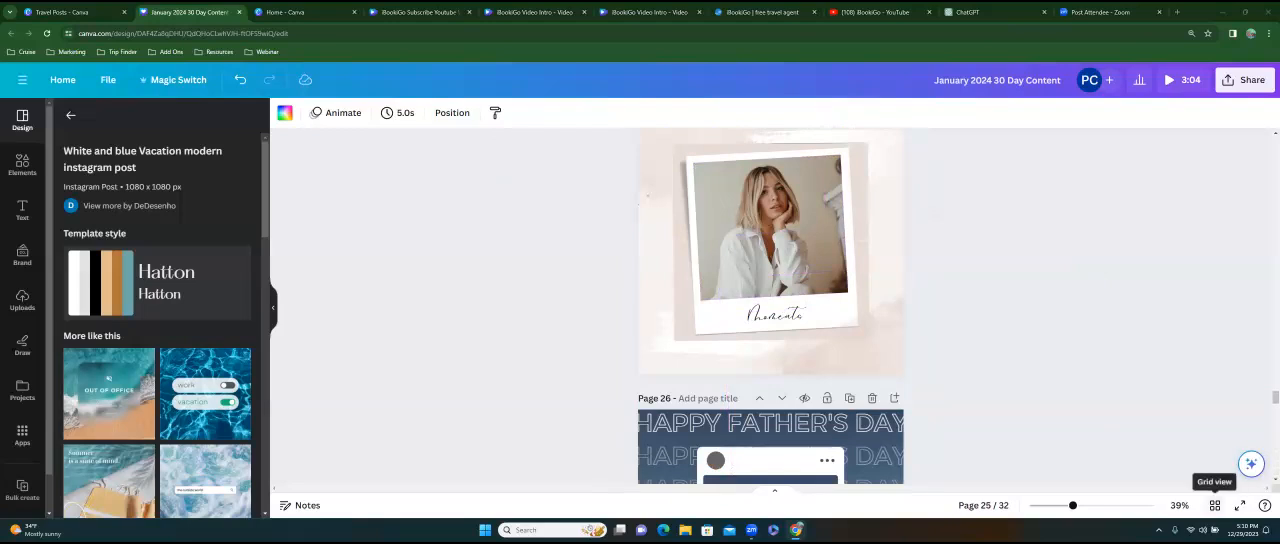
drag(1275, 397, 1275, 292)
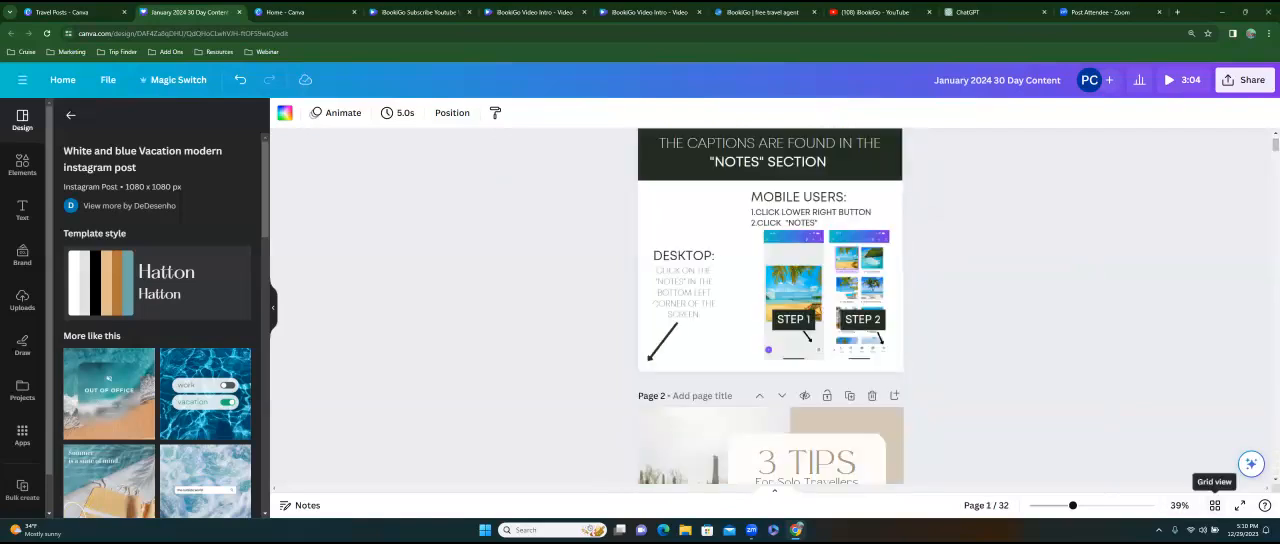
click(1215, 505)
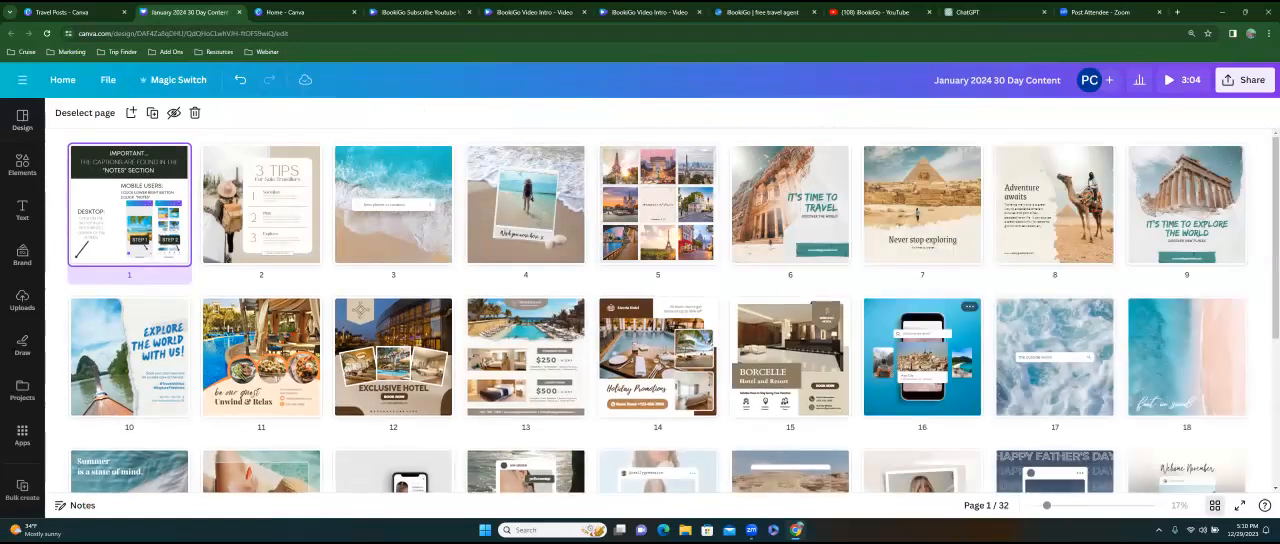
scroll(213, 355, down, 5)
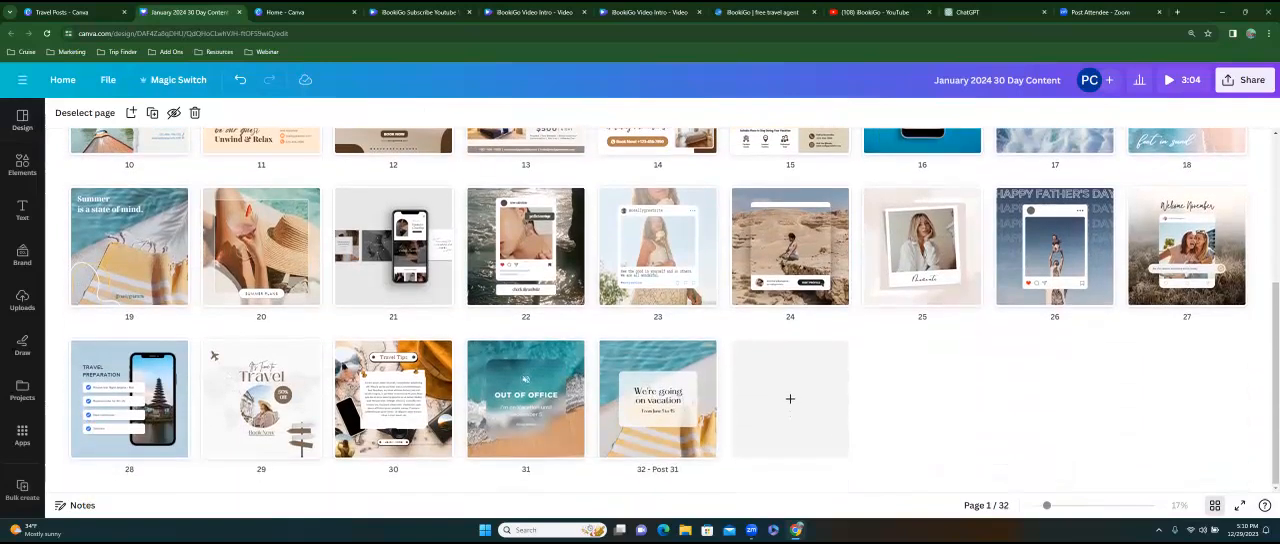
scroll(660, 310, up, 5)
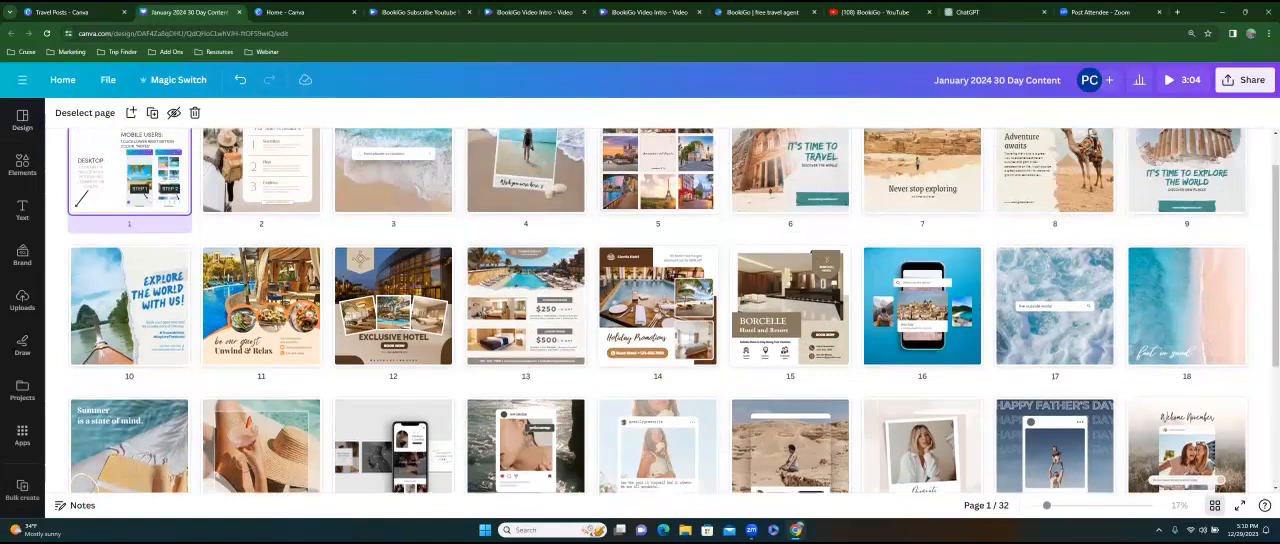
Move page 23, the pale social post frame with a woman, to position 13 and the desert photo page to position 17.
scroll(660, 310, down, 3)
mouse_move(658, 346)
mouse_down()
mouse_move(557, 320)
mouse_move(336, 333)
mouse_move(983, 335)
mouse_move(690, 345)
mouse_up()
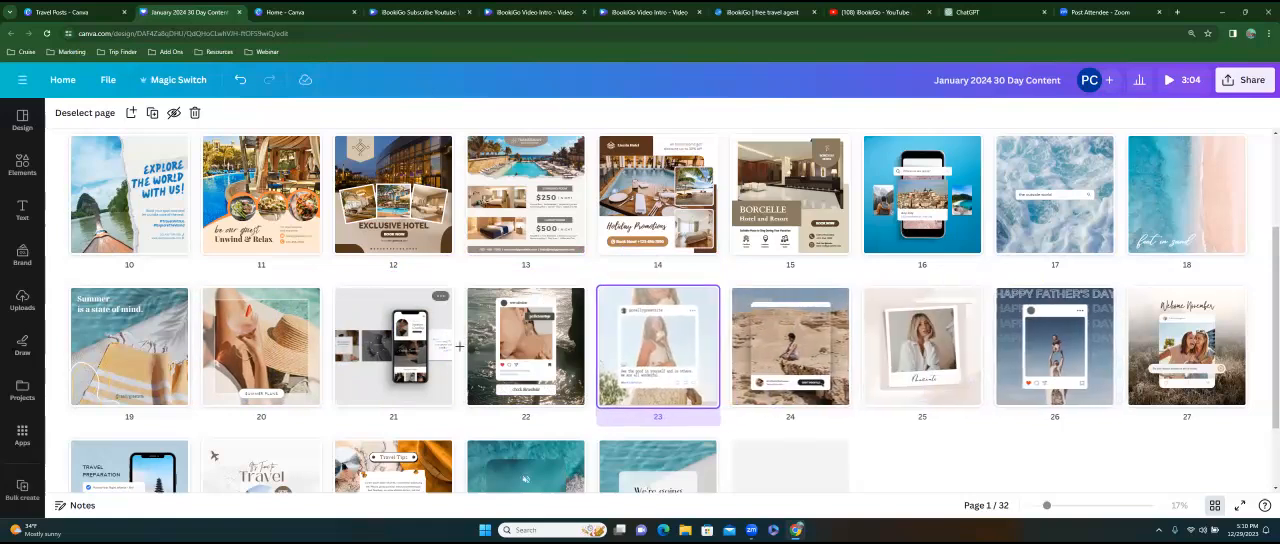
scroll(680, 340, up, 1)
drag(700, 350, 480, 258)
drag(784, 417, 1027, 265)
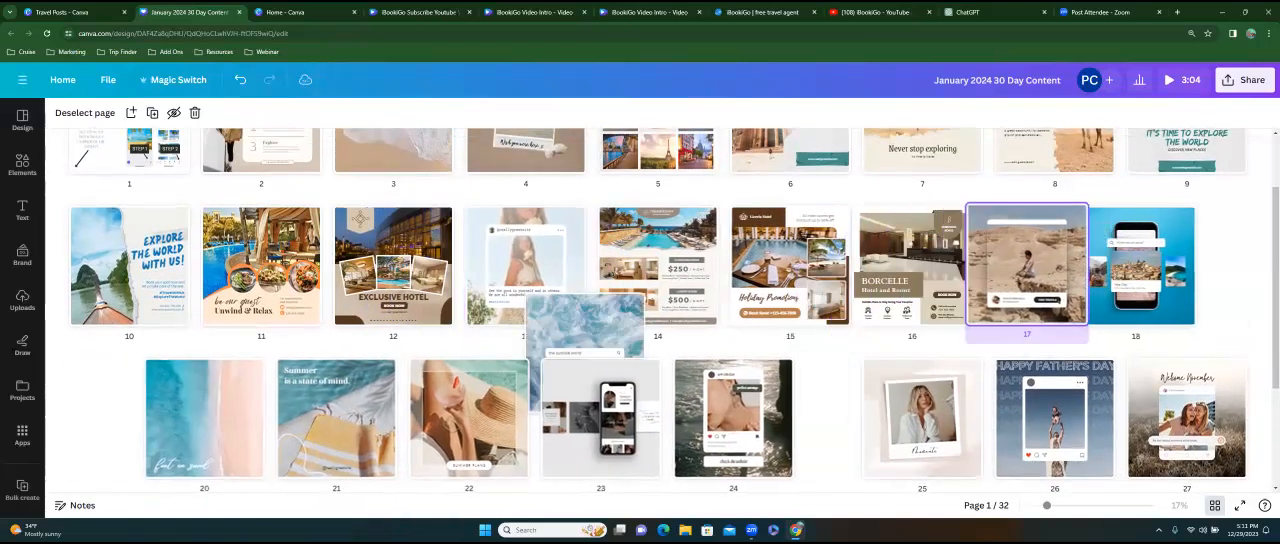
Reposition the "Summer is a state of mind" page to 15, the Happy Father's Day page to 16 and the pink-and-blue shoreline page to 18.
drag(410, 400, 785, 250)
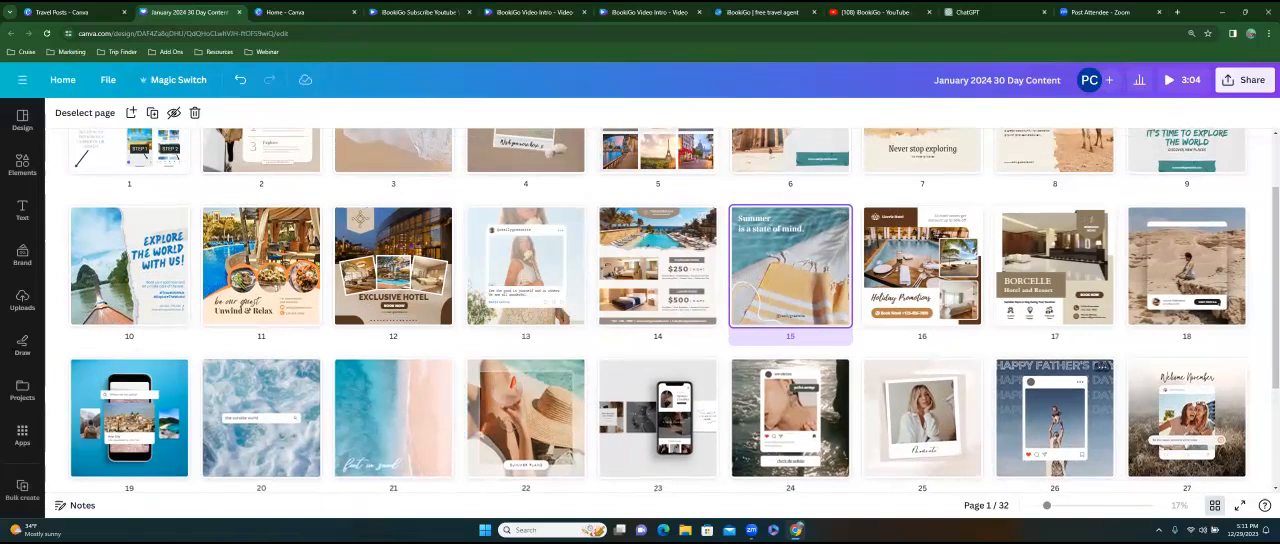
drag(1054, 418, 850, 266)
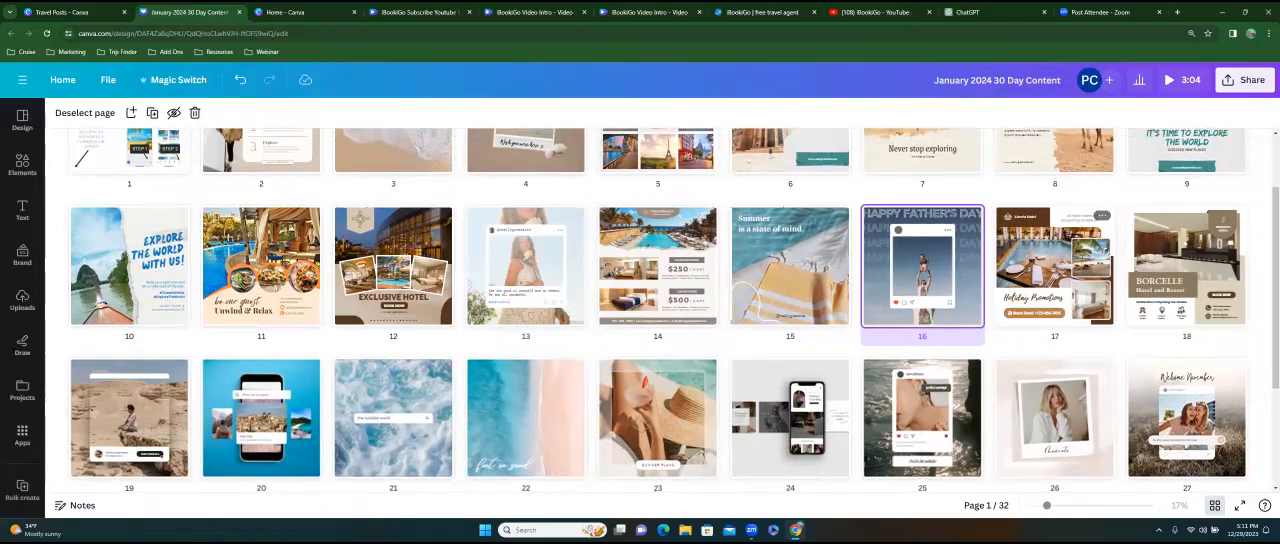
drag(525, 417, 1127, 271)
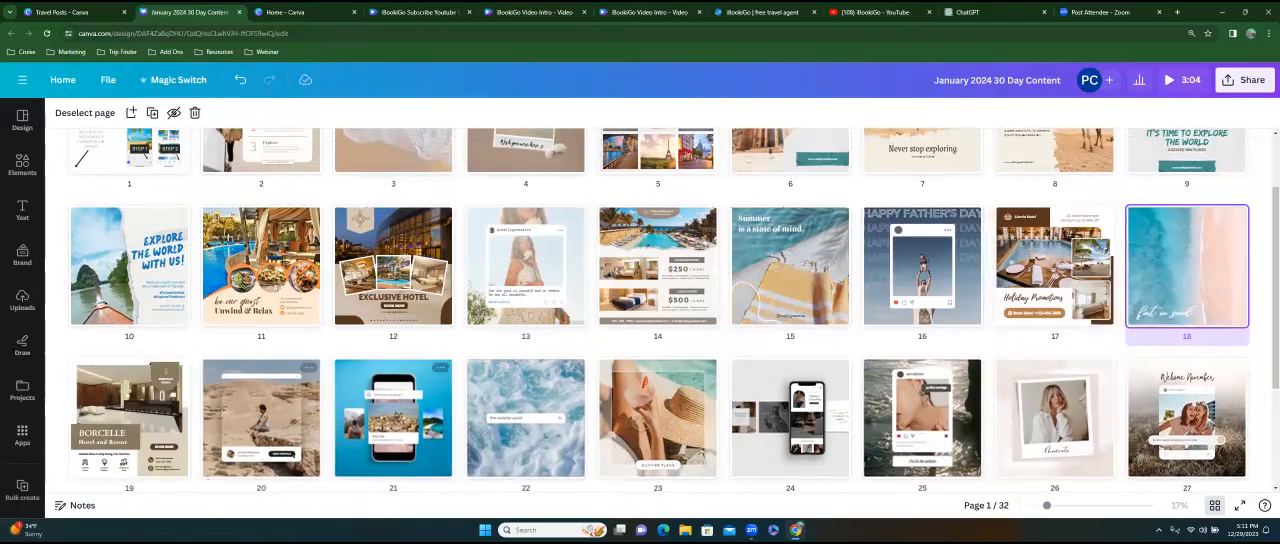
Move the "It's Time to Travel" page to position 5 and the "Adventure awaits" camel page to position 10.
scroll(323, 257, up, 2)
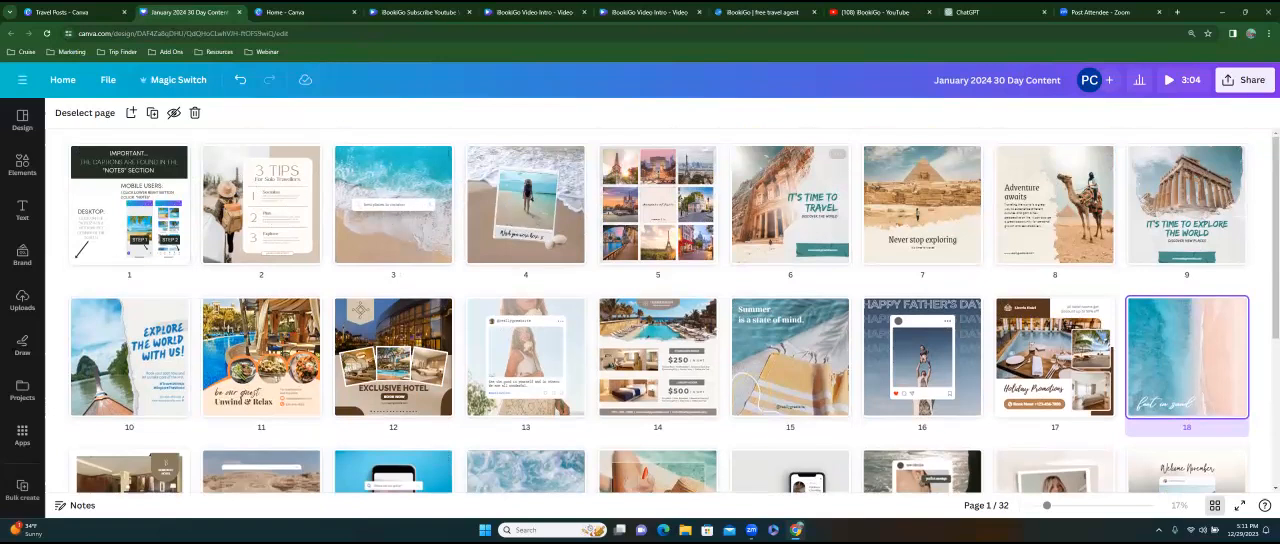
drag(785, 222, 613, 206)
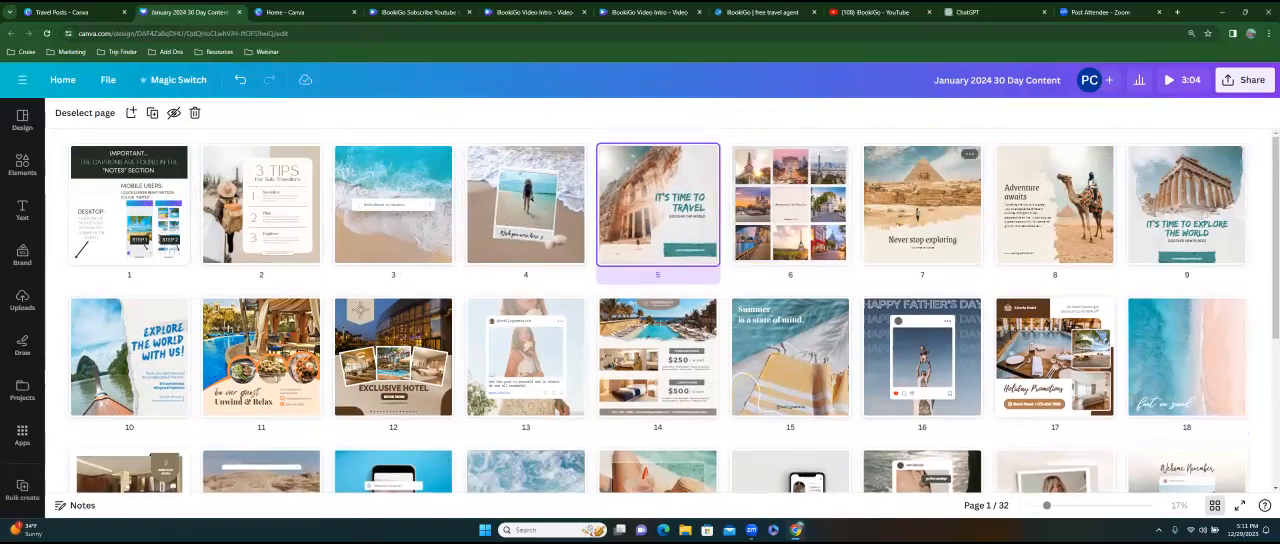
drag(1055, 205, 200, 362)
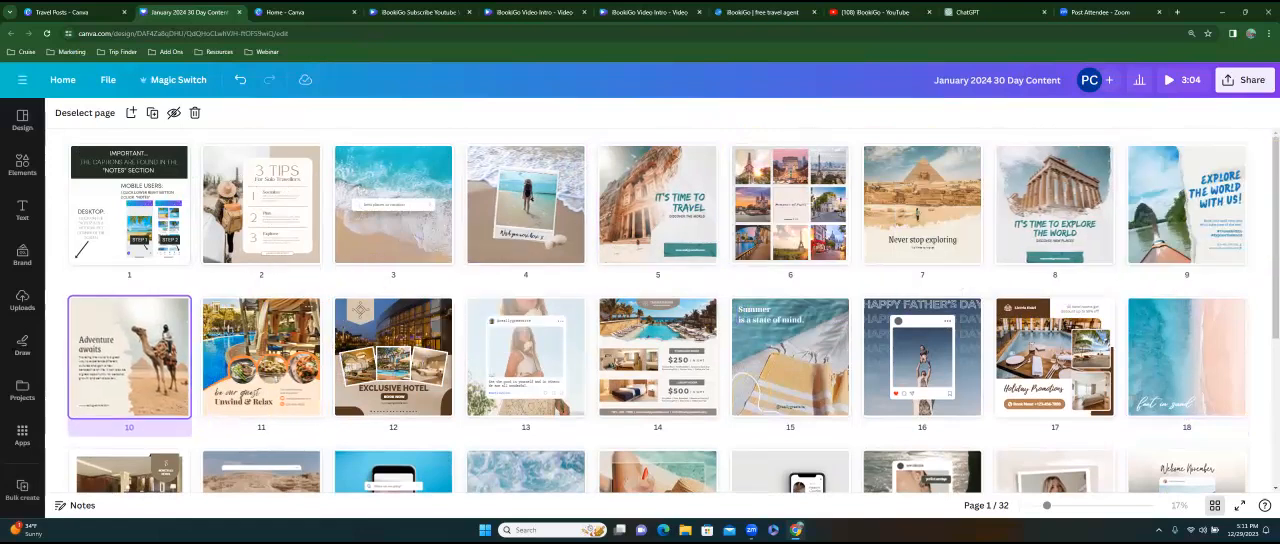
Move the social post frame page with the dark water background to position 12, ahead of the Exclusive Hotel page.
scroll(213, 438, down, 2)
drag(922, 310, 385, 225)
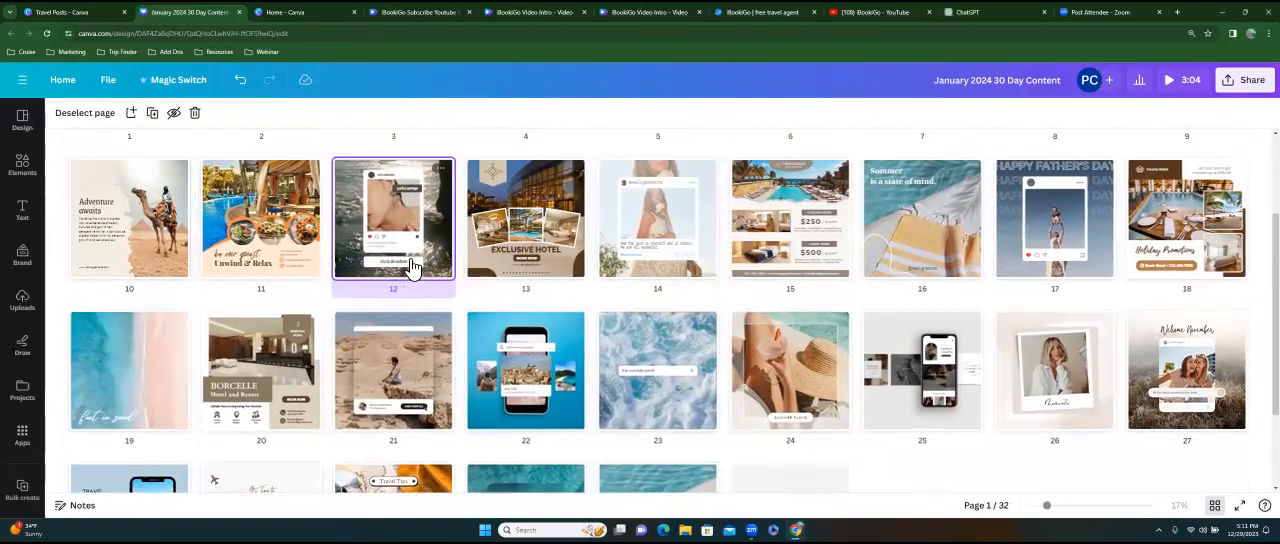
scroll(213, 480, up, 3)
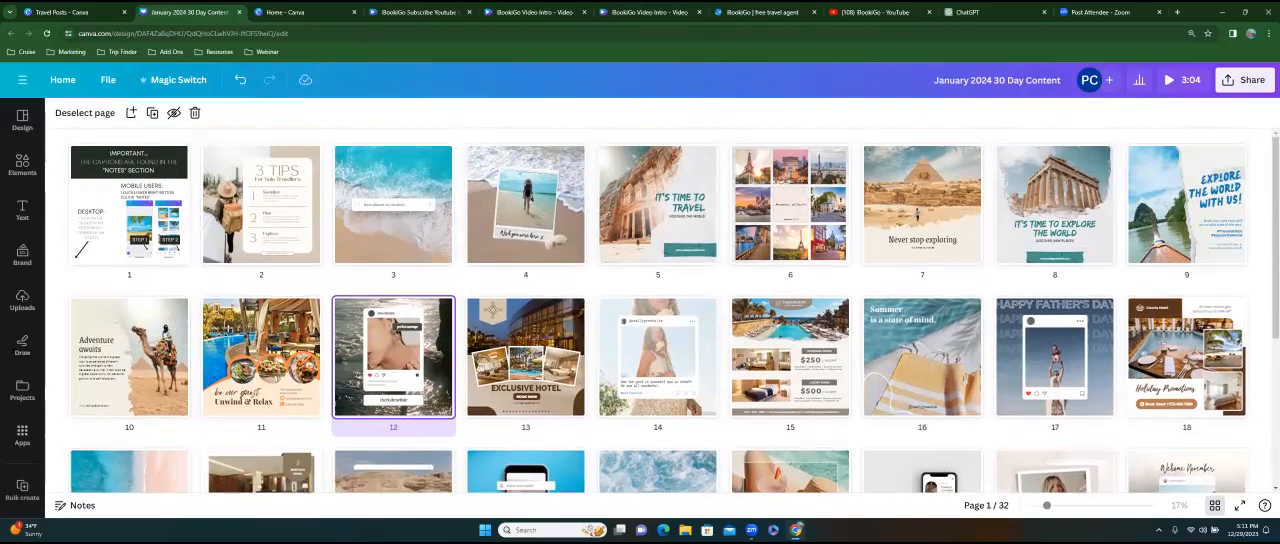
Move the polaroid portrait page to position 30 and the "We're going on vacation" page to position 29.
scroll(213, 418, down, 4)
scroll(213, 418, down, 1)
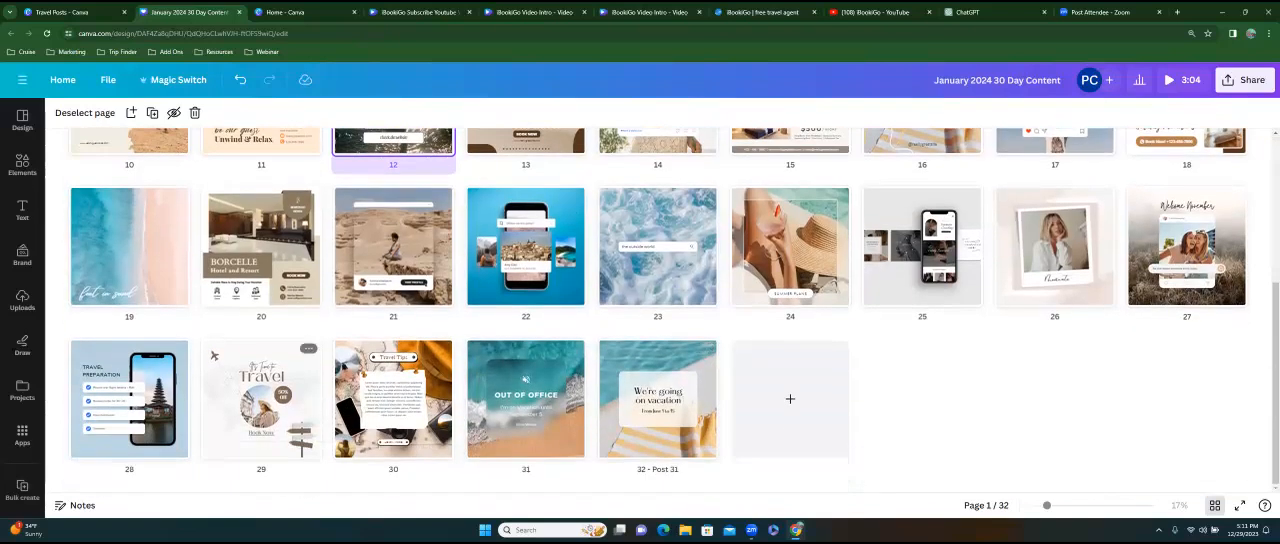
drag(1054, 246, 400, 400)
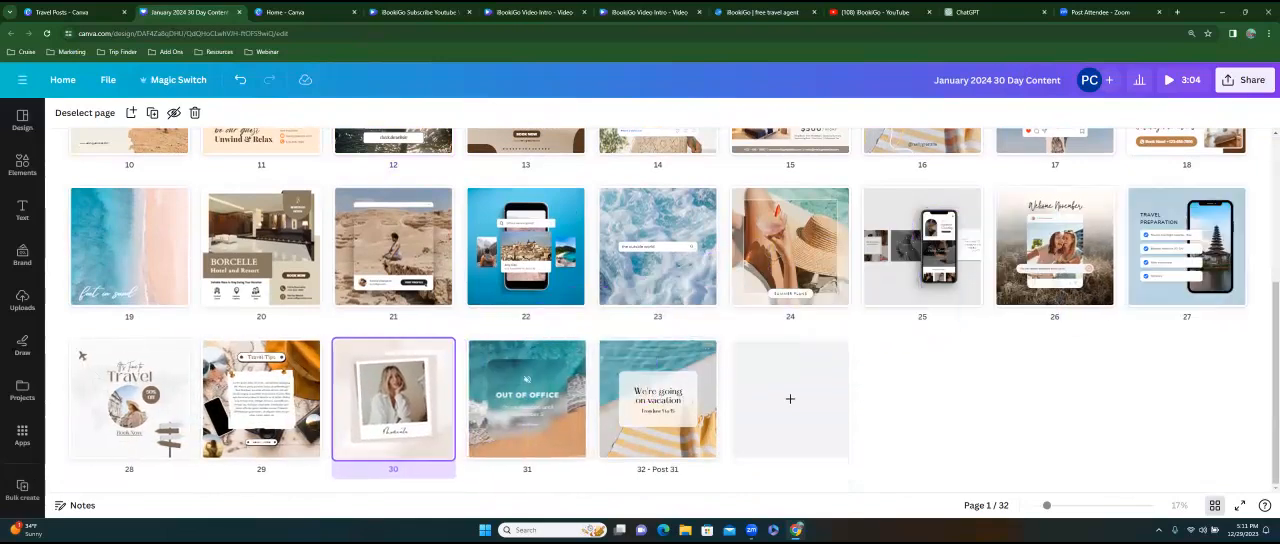
drag(658, 400, 261, 398)
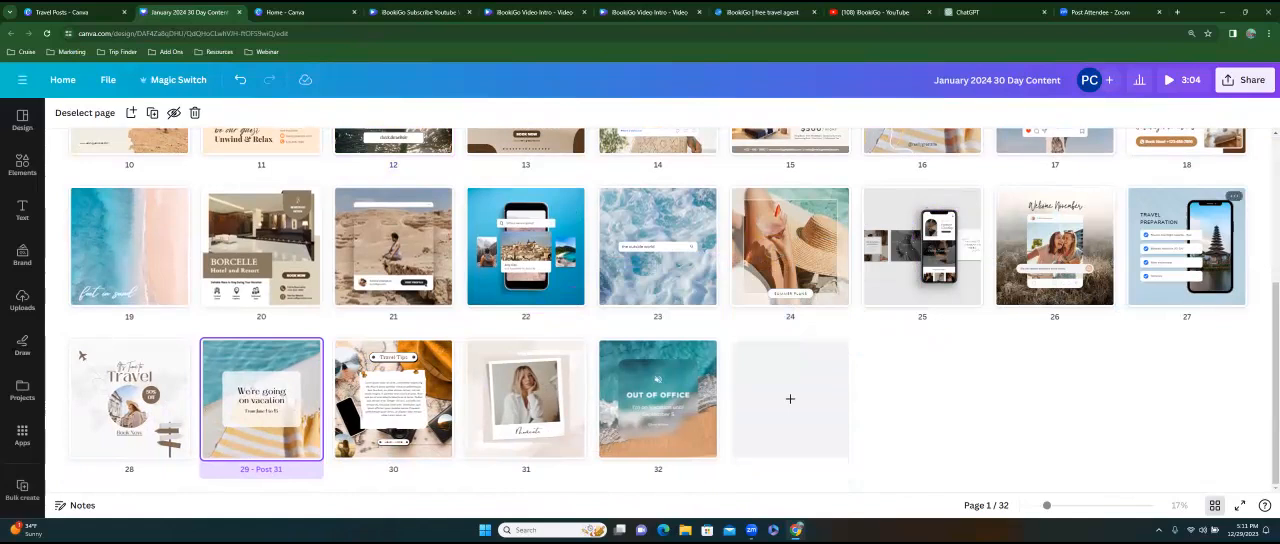
Review the rearranged page order from start to end and return to the regular page view.
scroll(82, 355, up, 3)
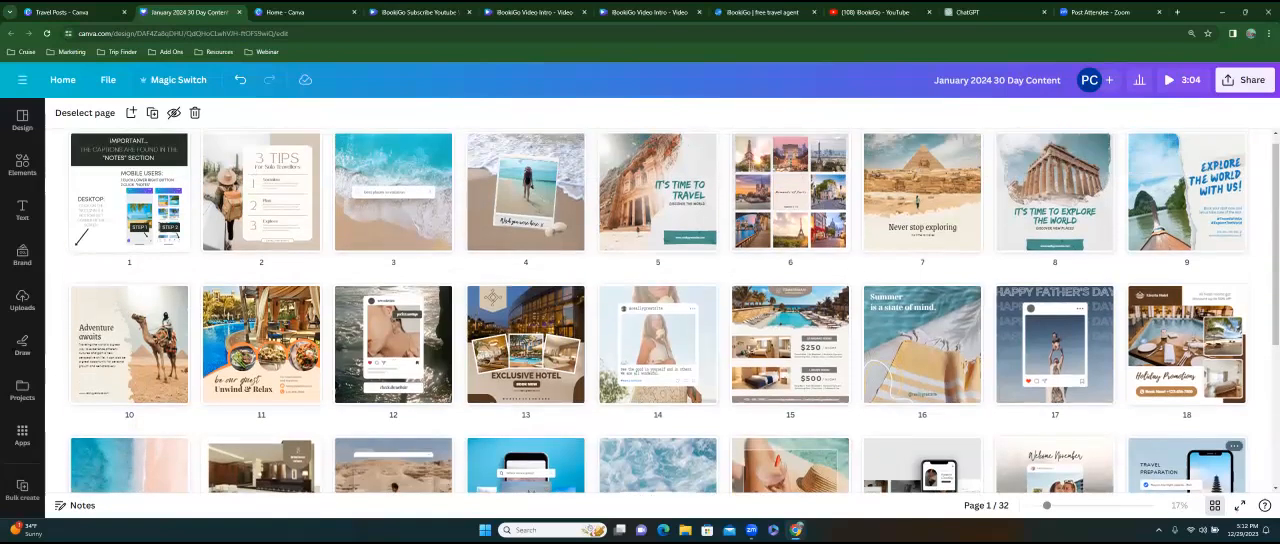
scroll(660, 310, down, 1)
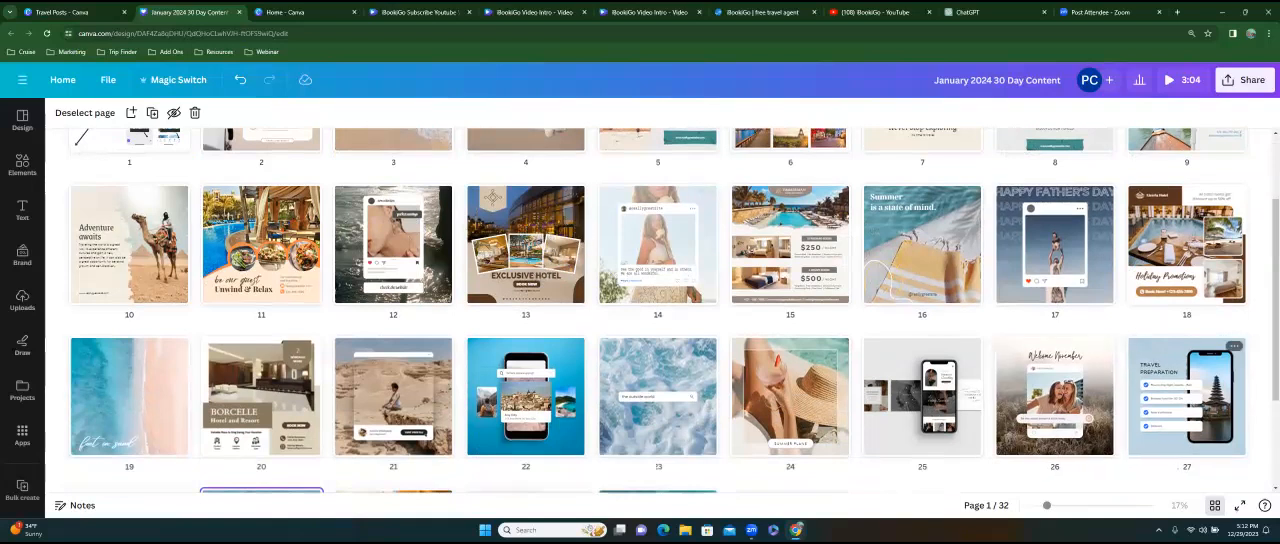
scroll(922, 396, down, 2)
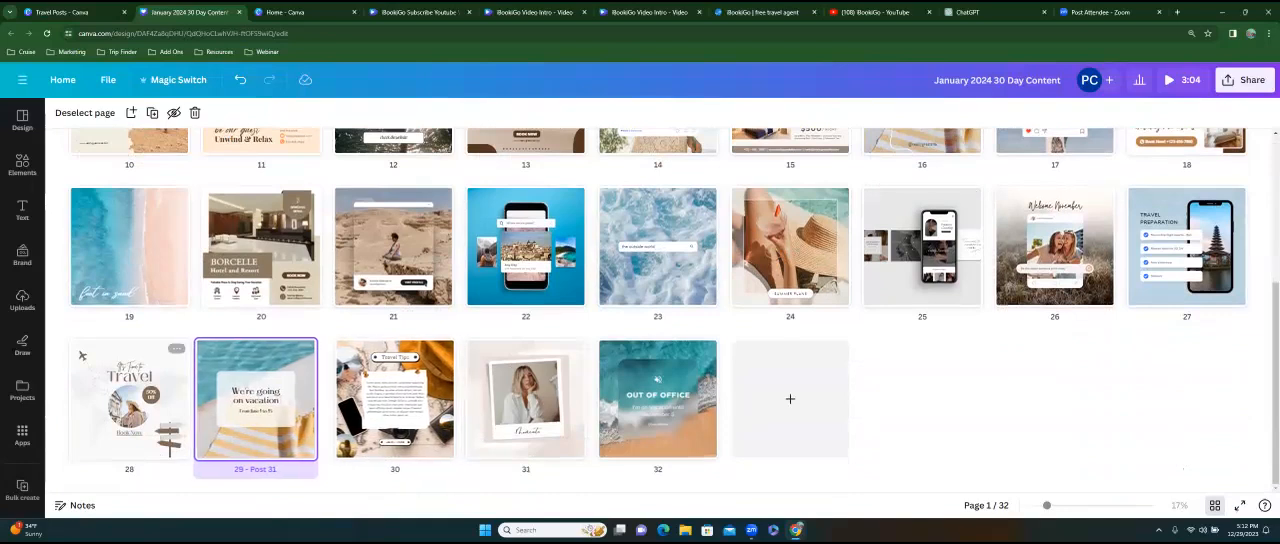
scroll(260, 400, up, 3)
scroll(130, 410, up, 1)
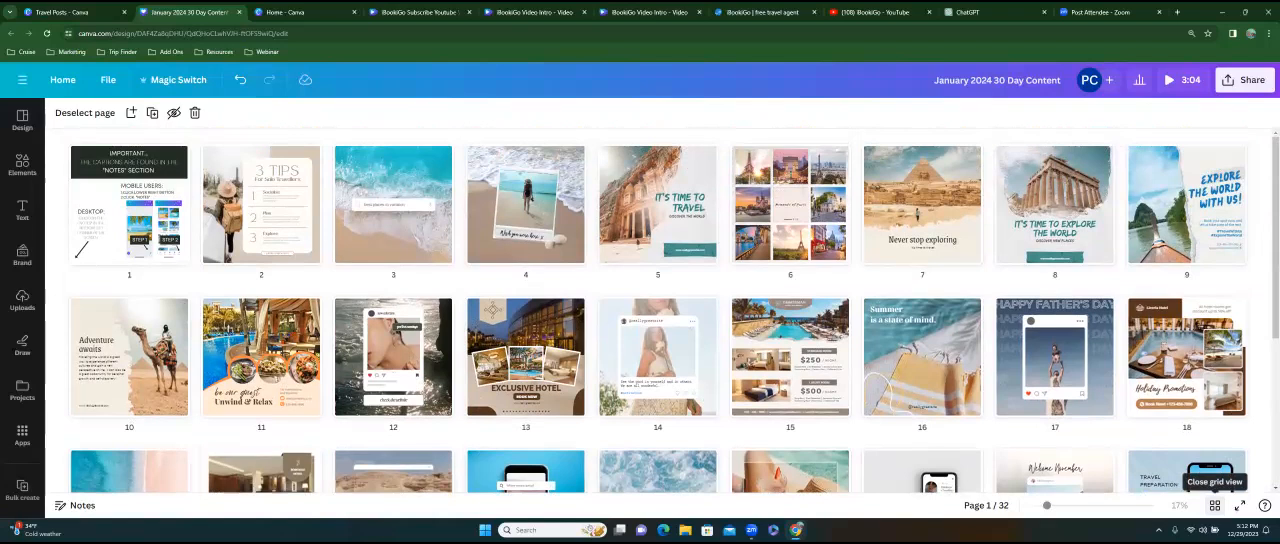
click(1214, 505)
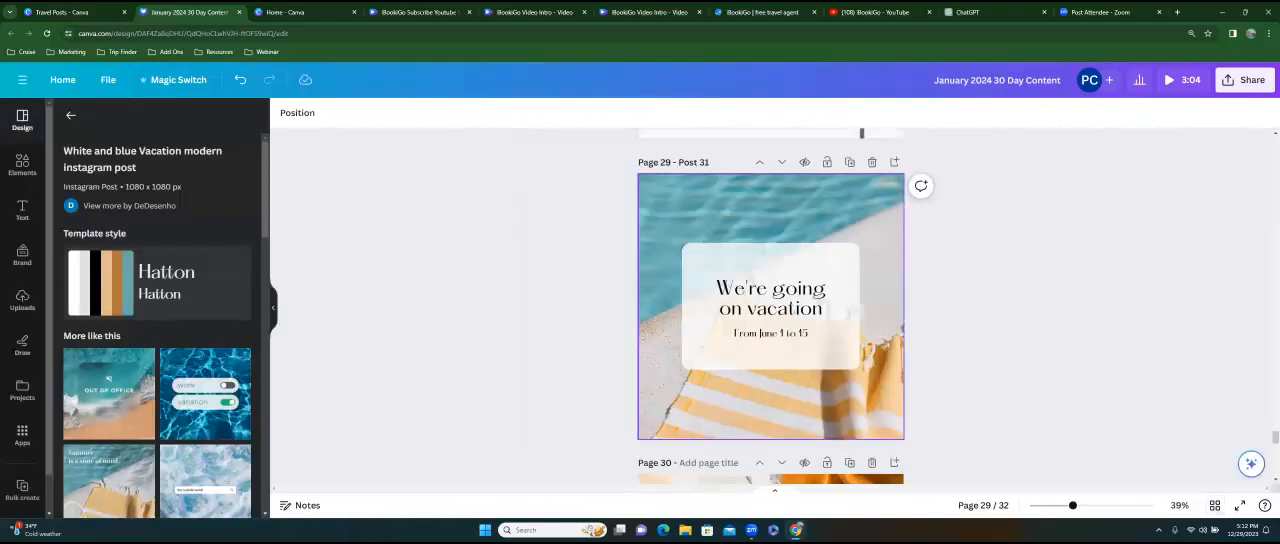
Check the first two pages of the design and play it in full screen from page 1.
drag(1275, 437, 1275, 147)
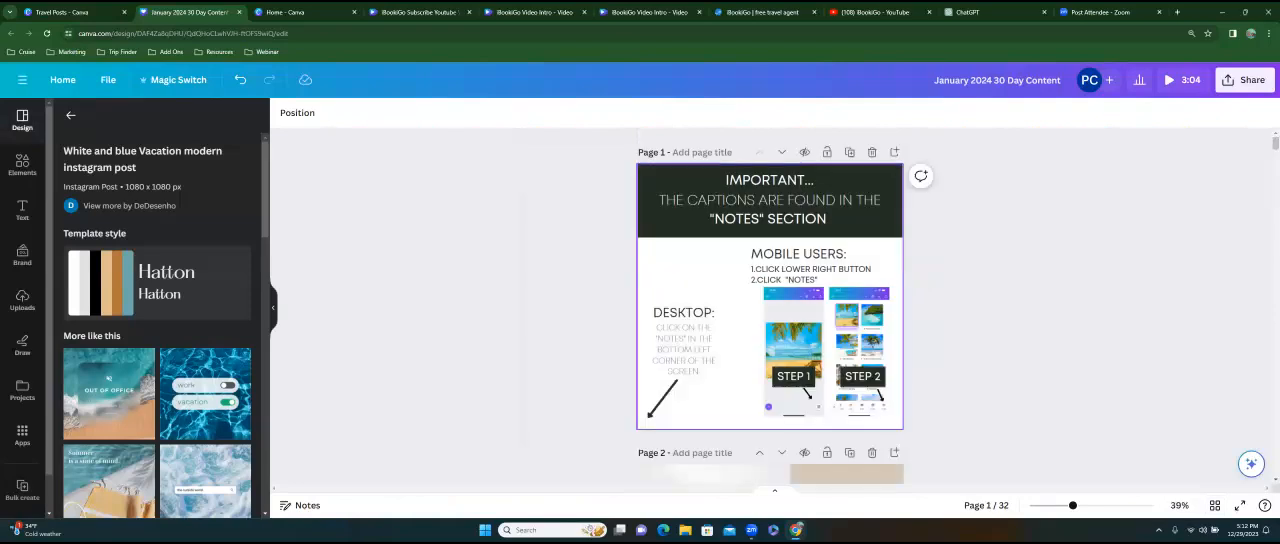
scroll(770, 250, down, 2)
scroll(770, 300, down, 3)
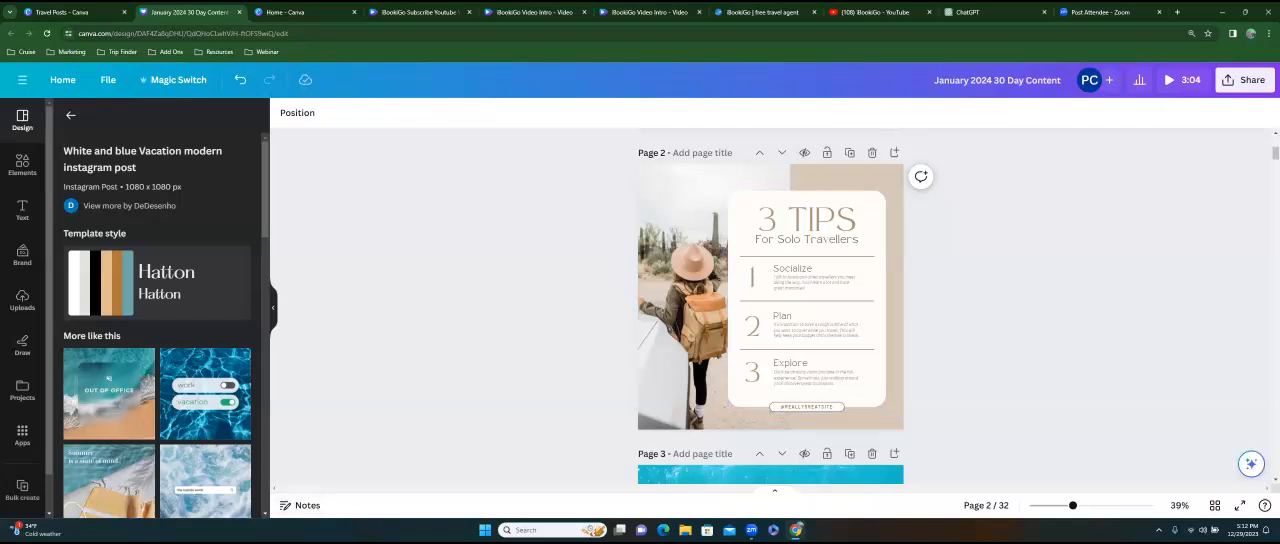
scroll(700, 300, up, 3)
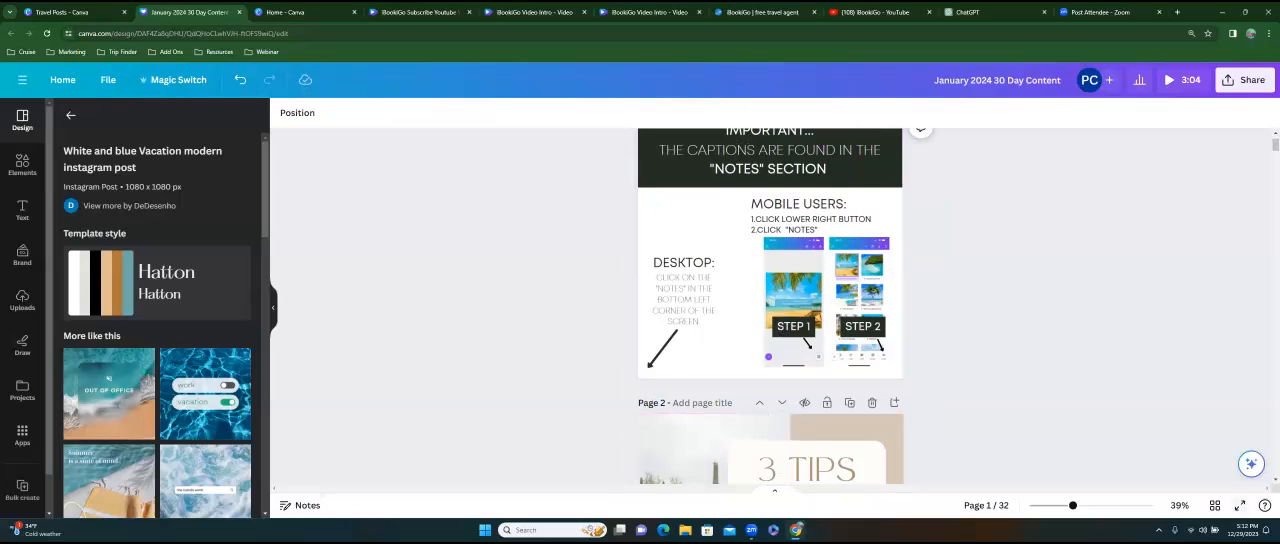
click(1240, 505)
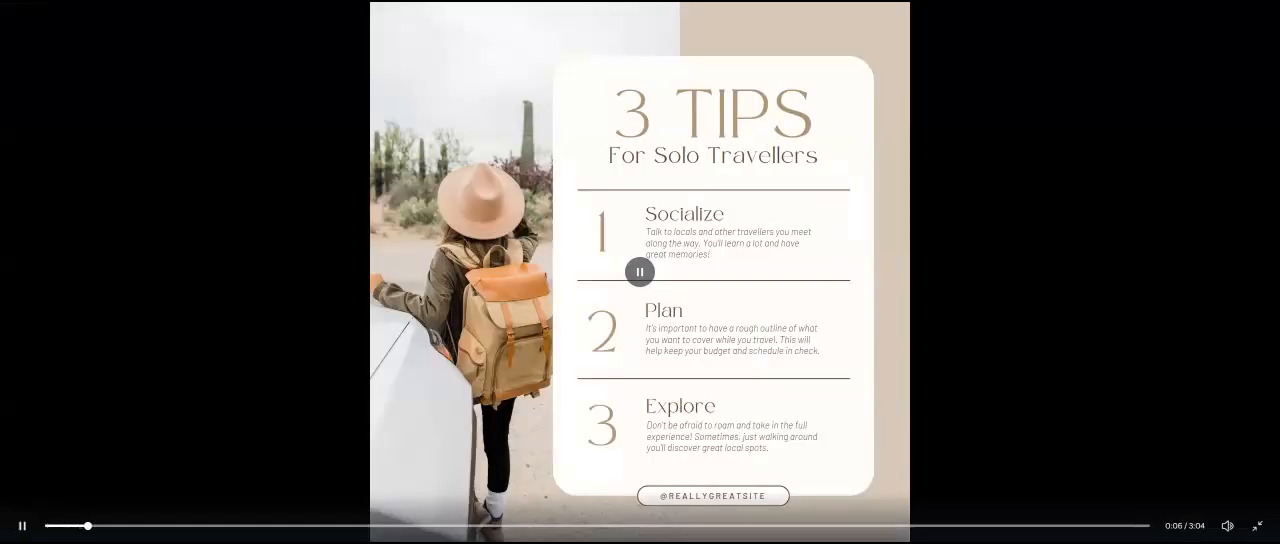
Exit the full-screen playback and title page 2, the 3 Tips for Solo Travellers page, "Post 1".
key(Escape)
click(29, 82)
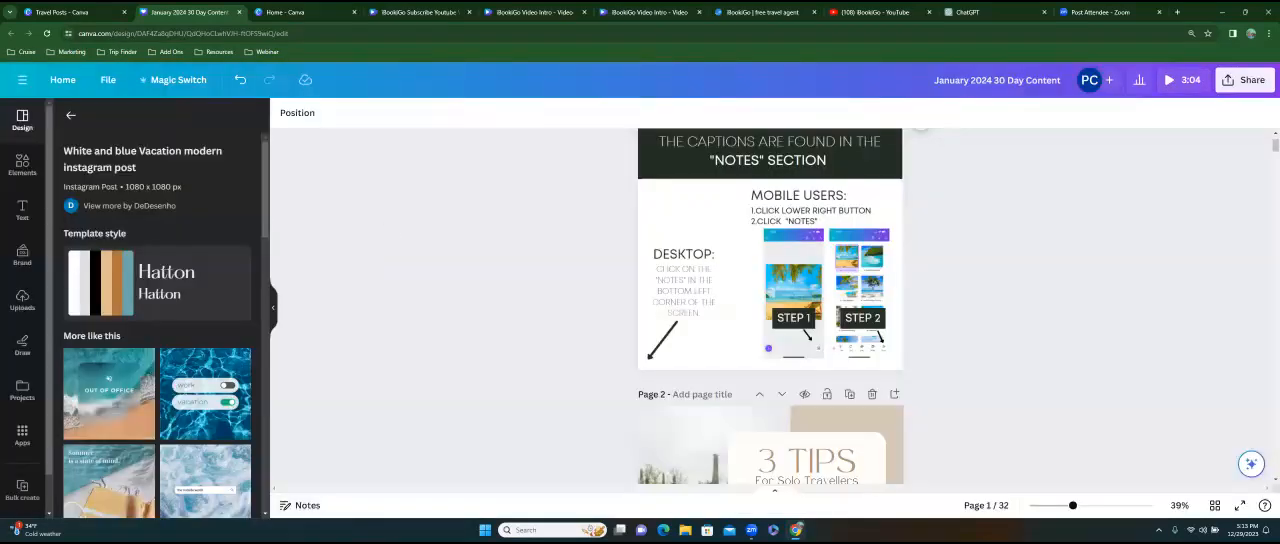
scroll(705, 320, down, 2)
click(702, 195)
text(Post 1)
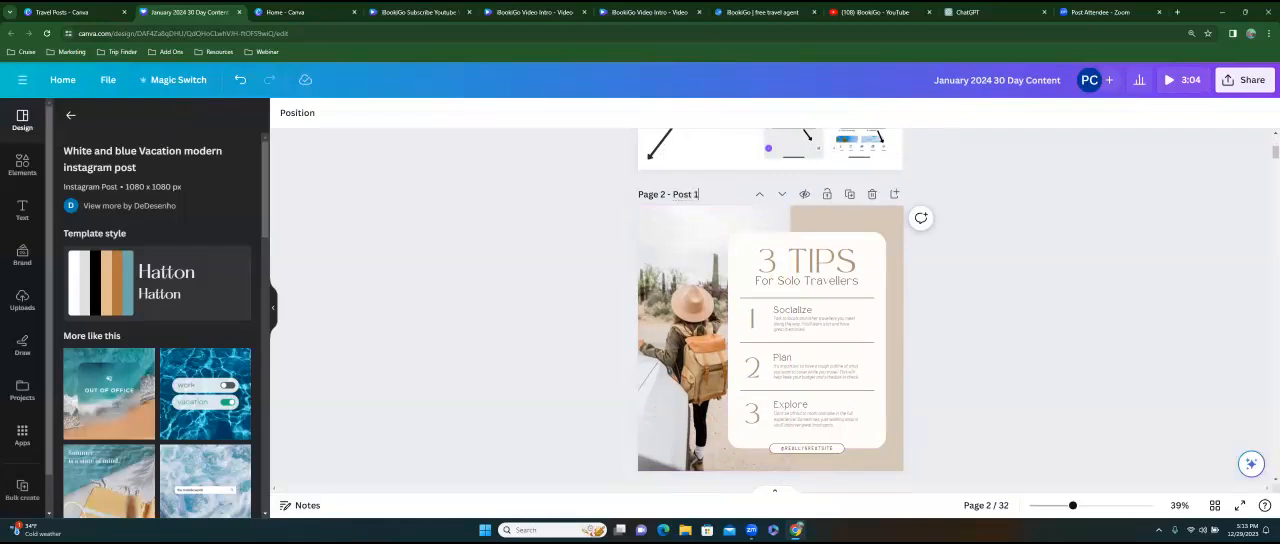
Open the notes for the Post 1 page and check the pages directly before and after it.
click(301, 505)
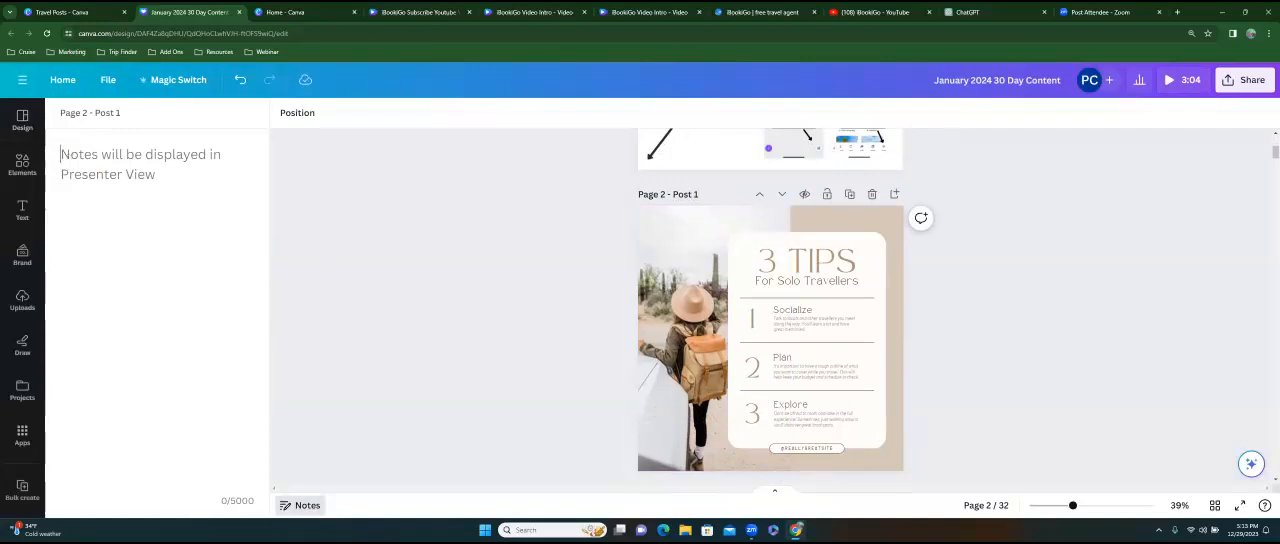
scroll(766, 306, down, 5)
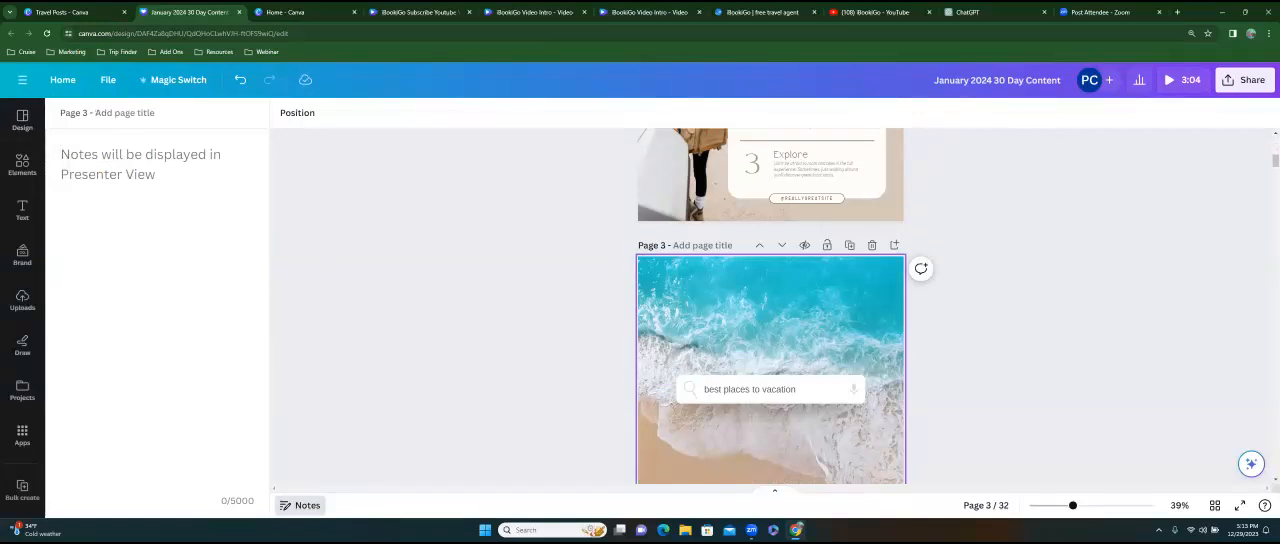
scroll(770, 306, up, 3)
scroll(770, 306, up, 3)
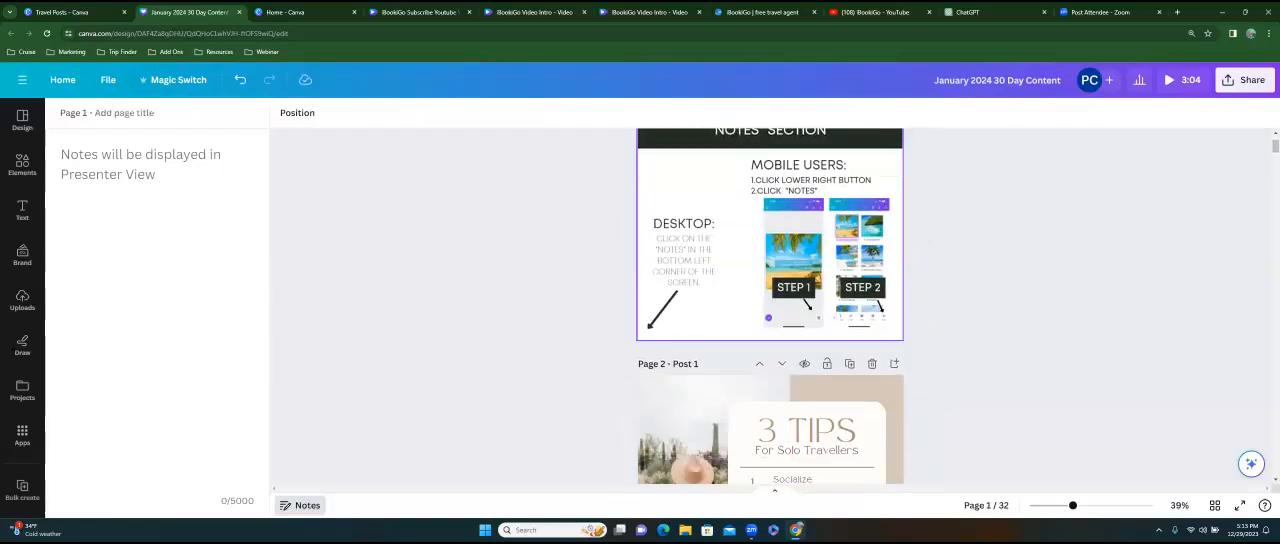
scroll(770, 306, down, 2)
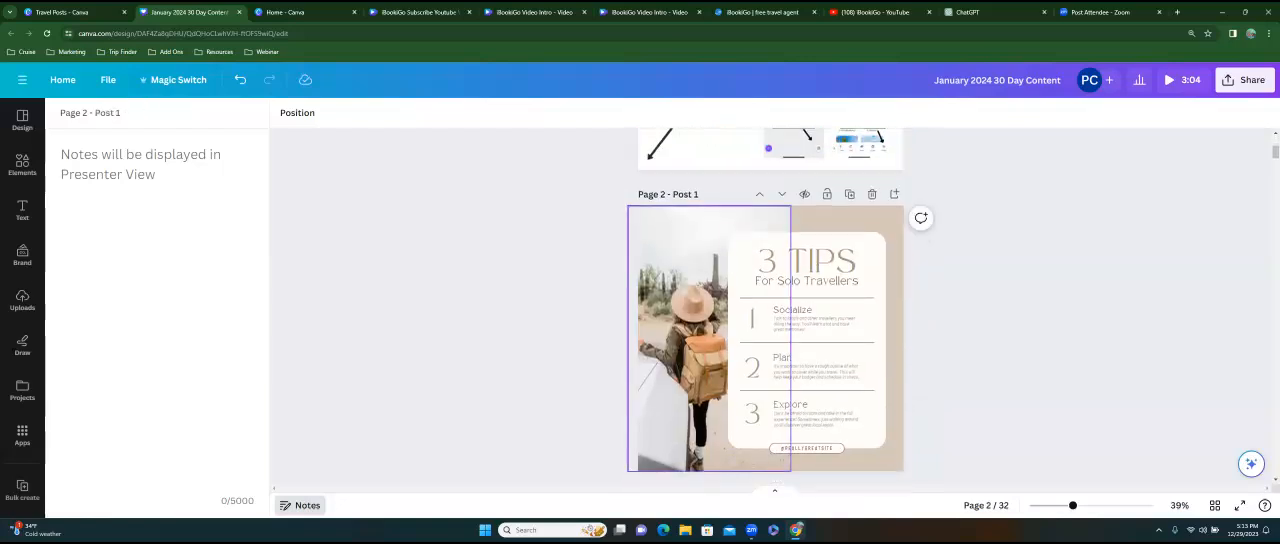
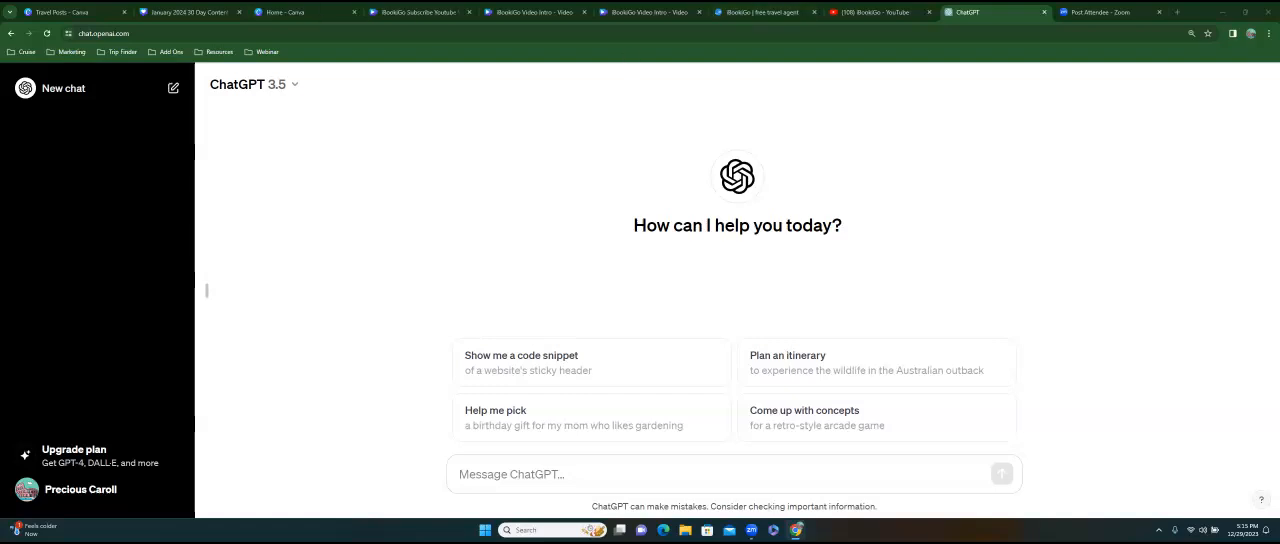
Search the web for "chat gpt" in a new browser tab.
click(1177, 12)
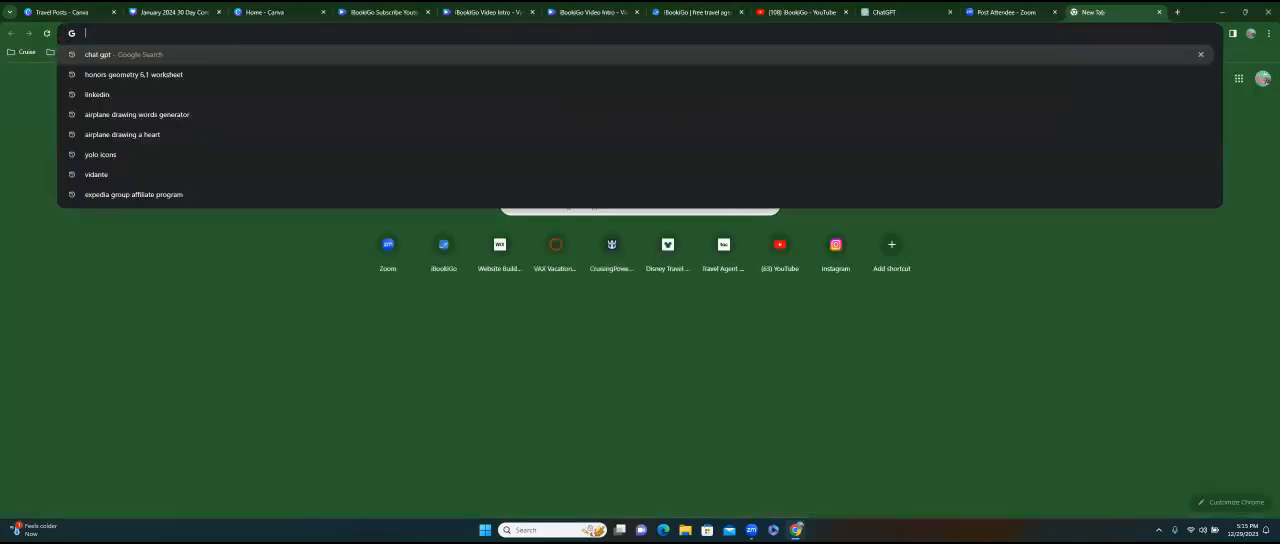
text(chat gpt)
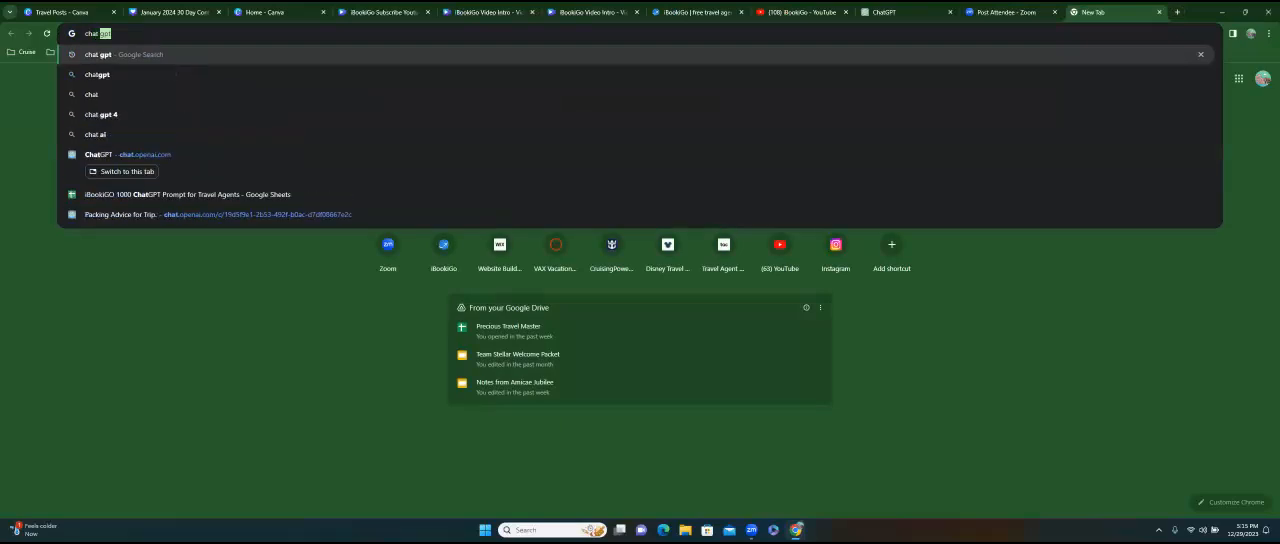
key(Return)
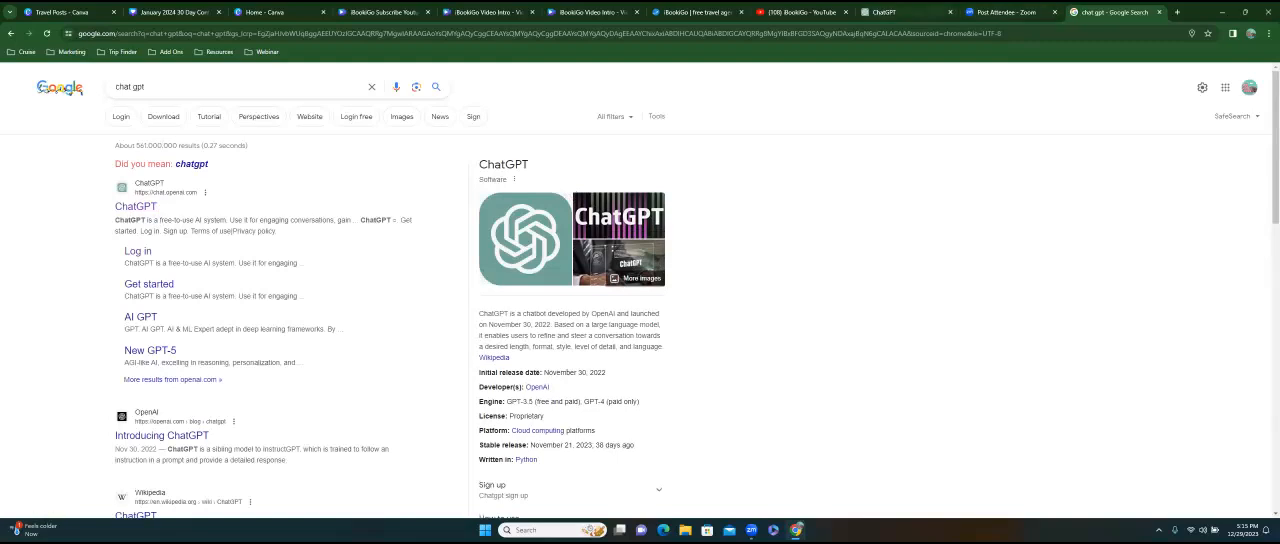
Return to the open ChatGPT page and copy its web address.
click(890, 12)
click(190, 34)
right_click(104, 40)
click(100, 129)
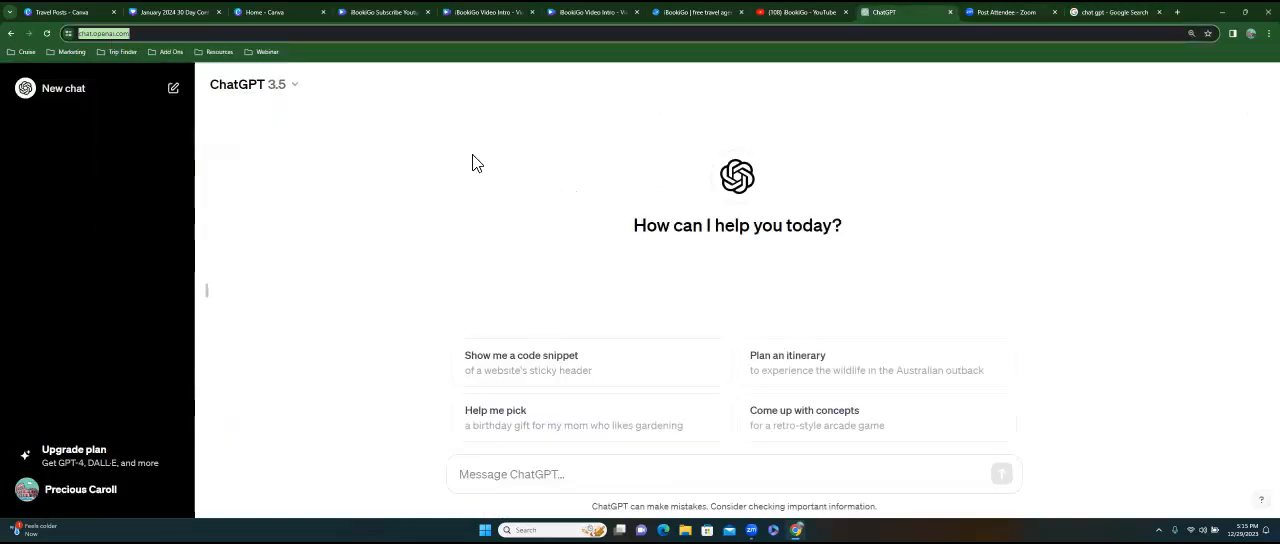
Check the available ChatGPT models and the GPT-4 upgrade plan, then return to the empty chat.
click(300, 92)
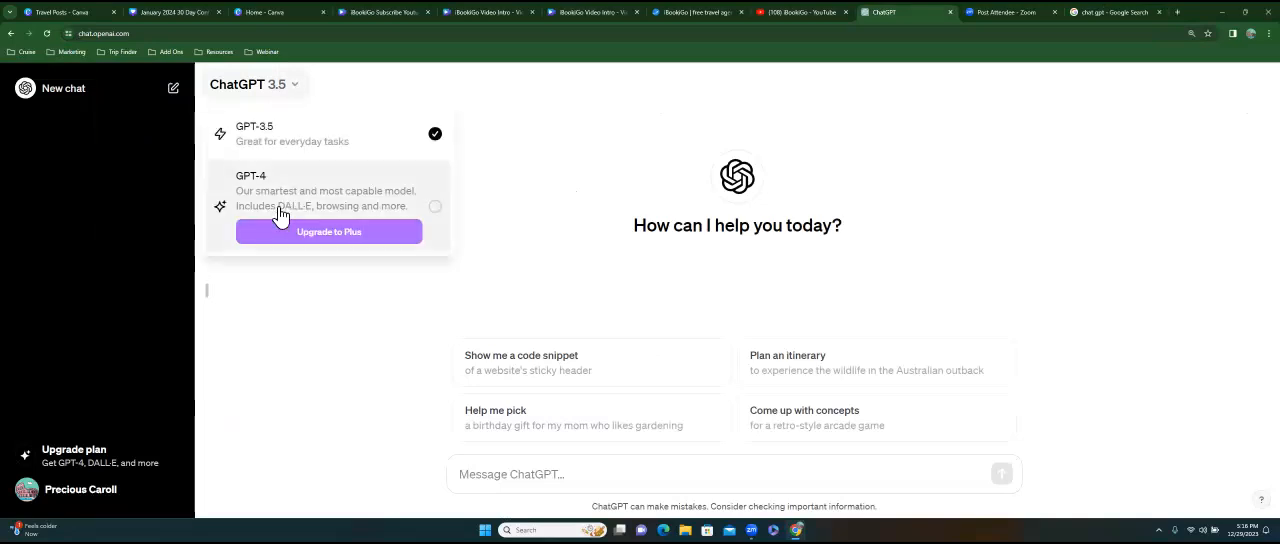
click(326, 246)
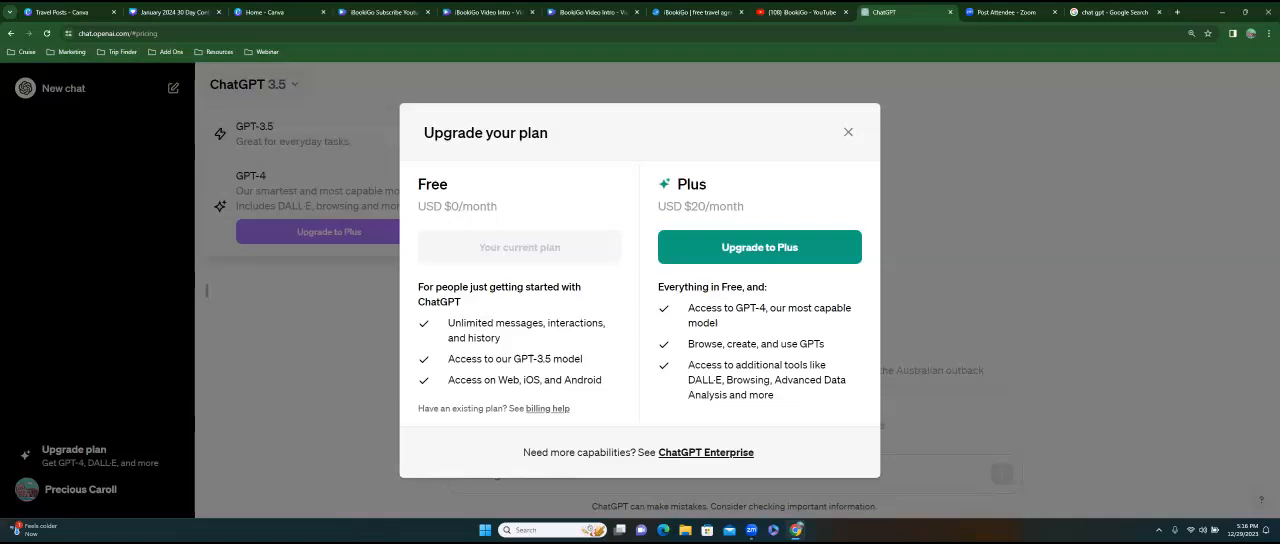
key(Escape)
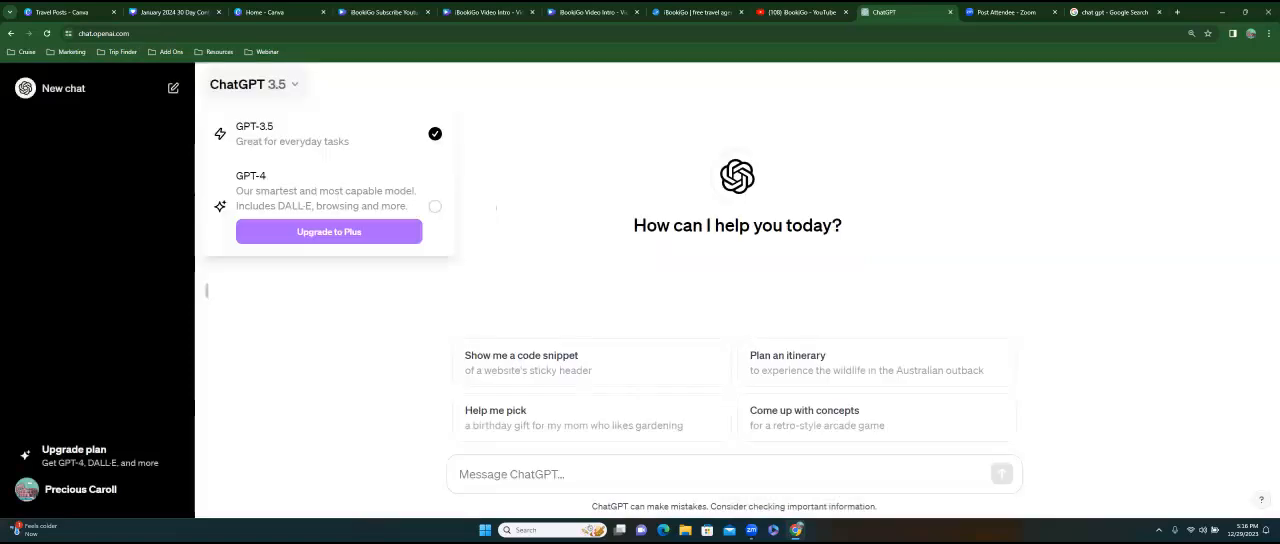
click(503, 128)
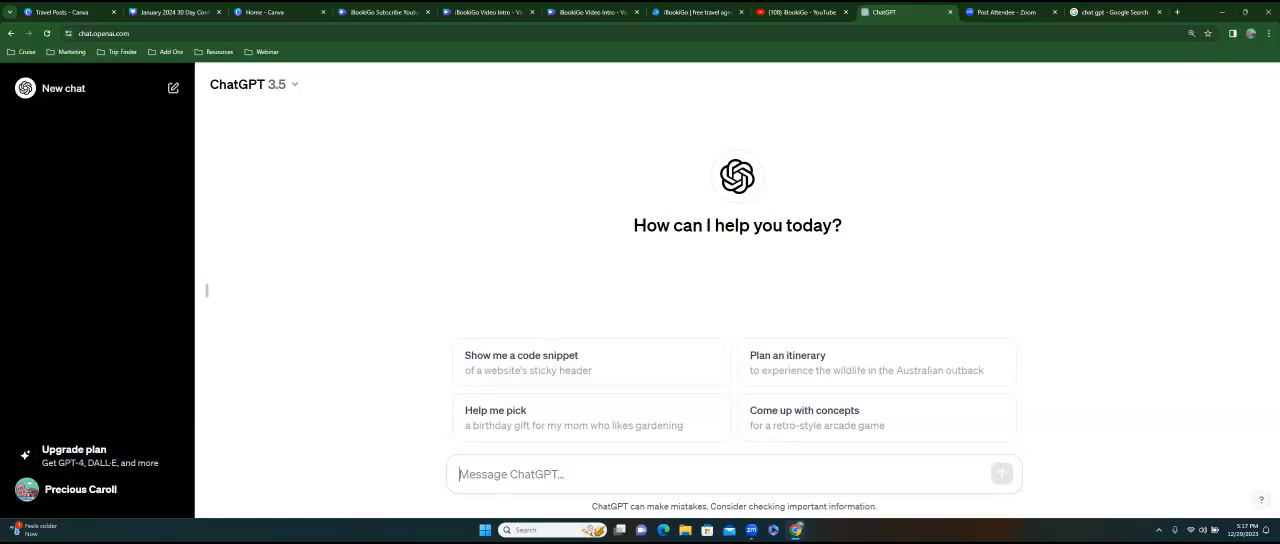
Ask ChatGPT "Act as travel expert and provide me with 3 important travel tips to a new traveler".
text(Act as)
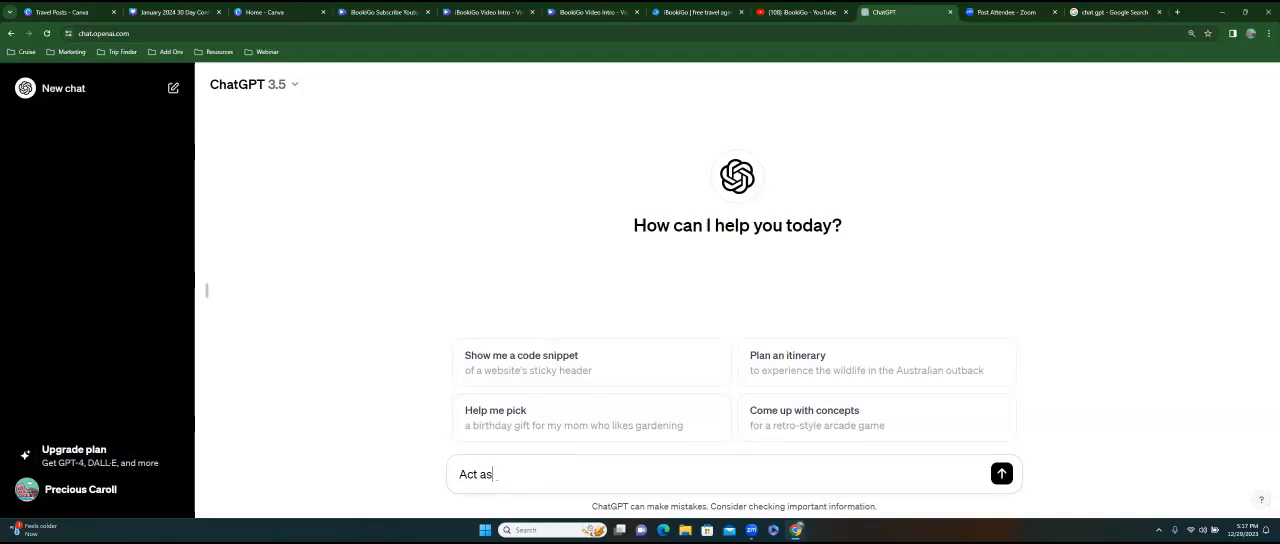
text( travel expert and provide)
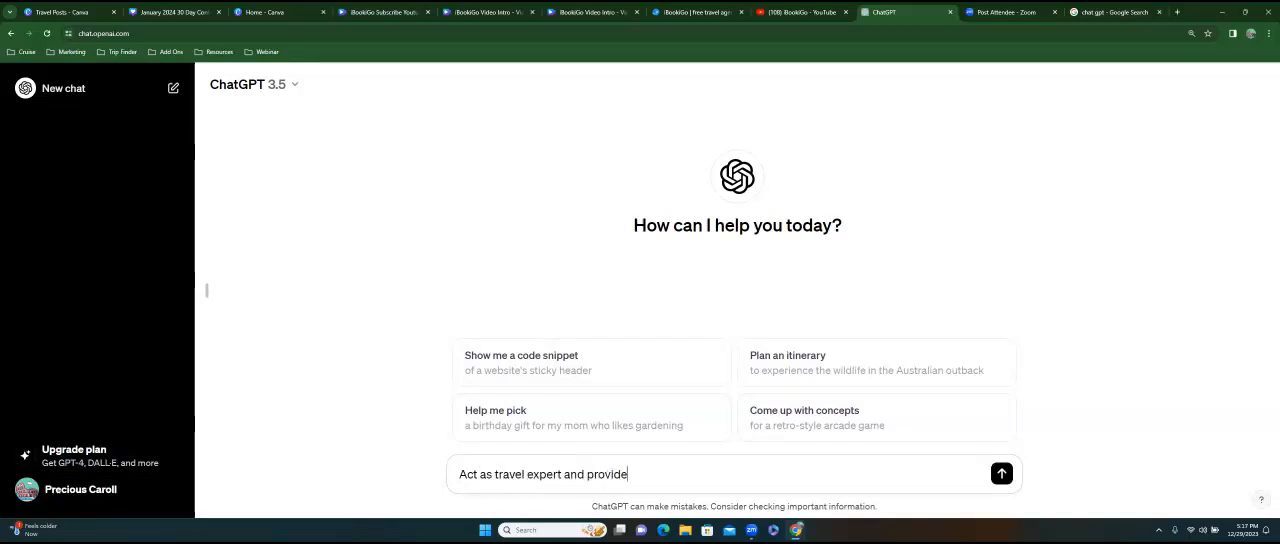
text( me with 3)
text(importan)
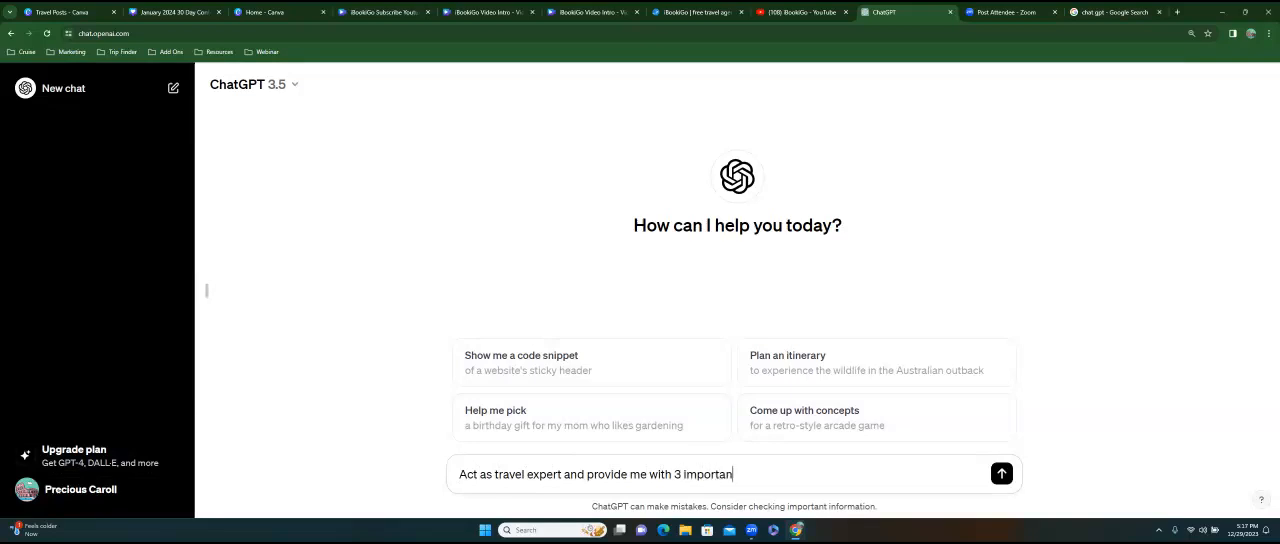
text(t travel tips to an)
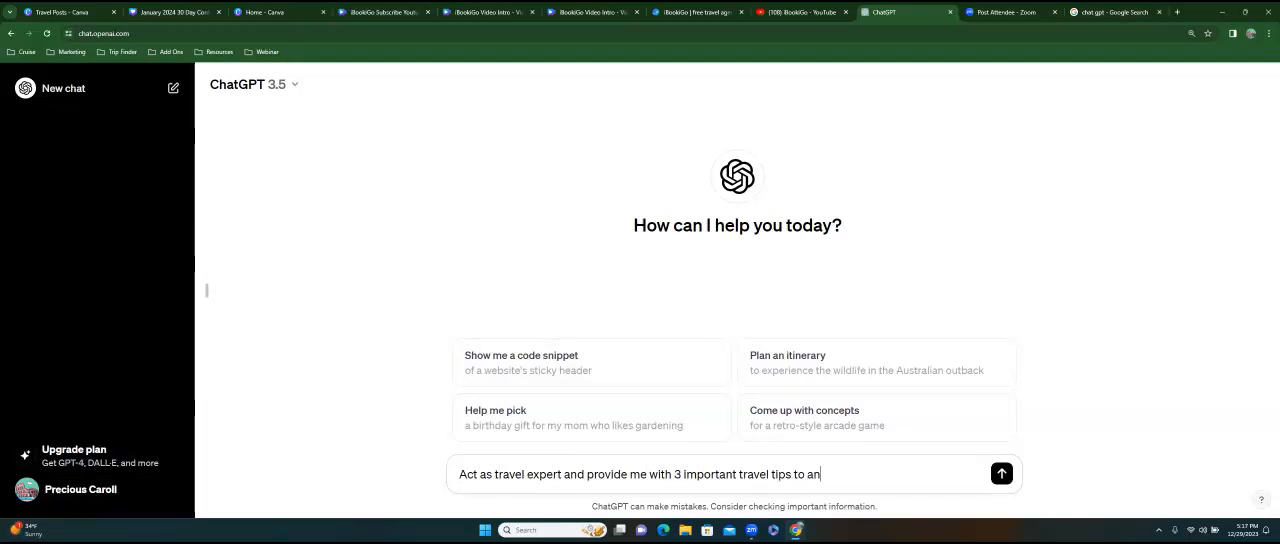
key(BackSpace)
text(new traveler)
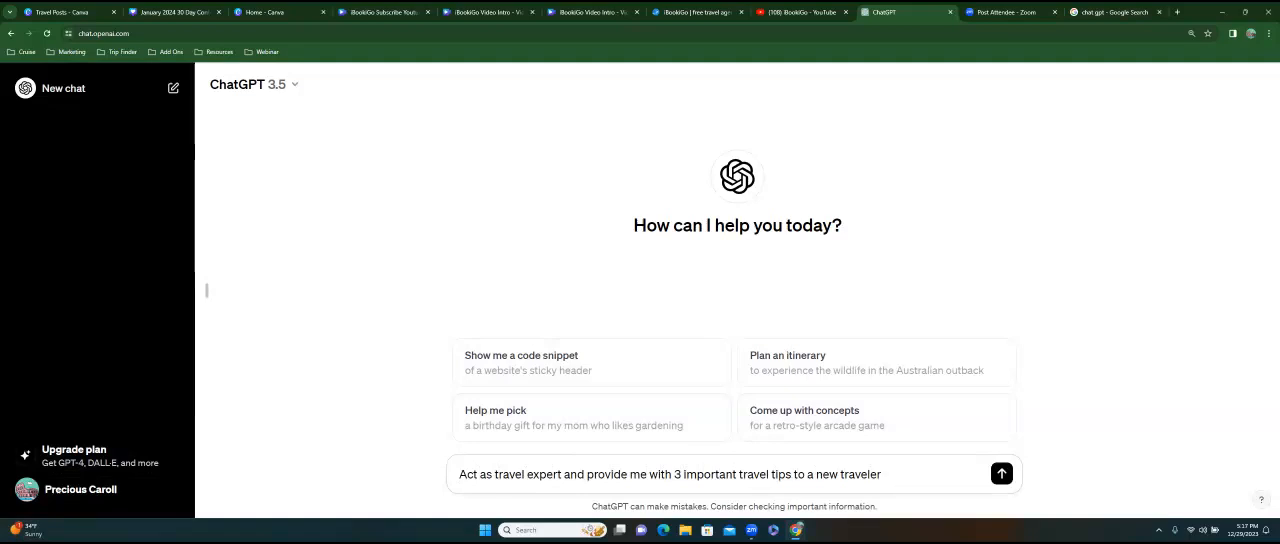
key(Return)
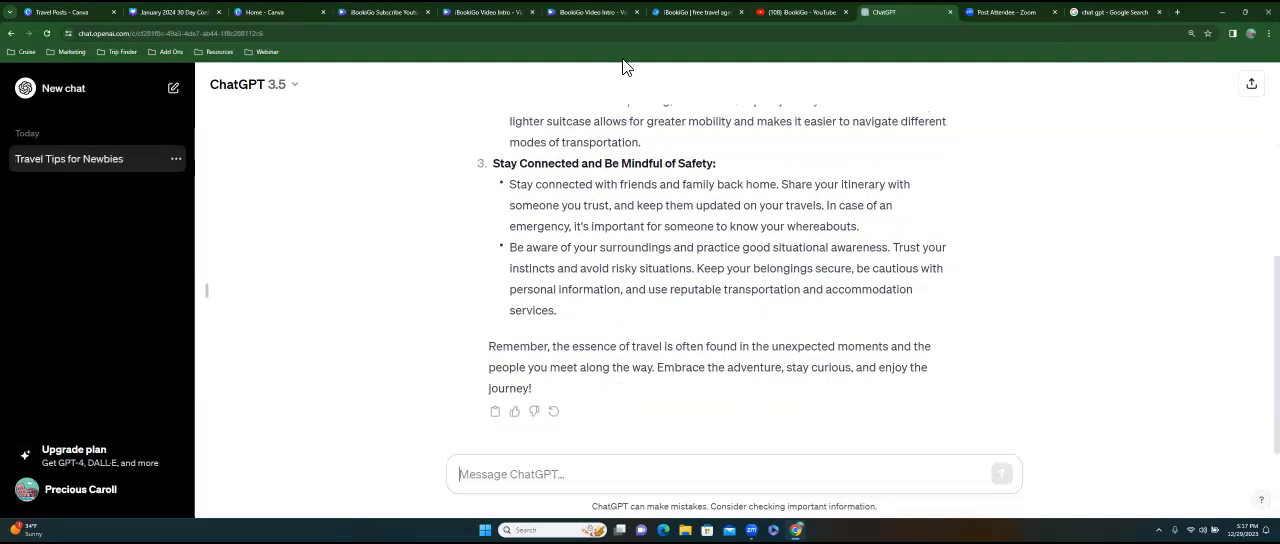
Review the reply from its beginning, place the ChatGPT tab beside the January 2024 30 Day Content design, and switch to that design.
scroll(528, 236, up, 3)
scroll(528, 236, up, 1)
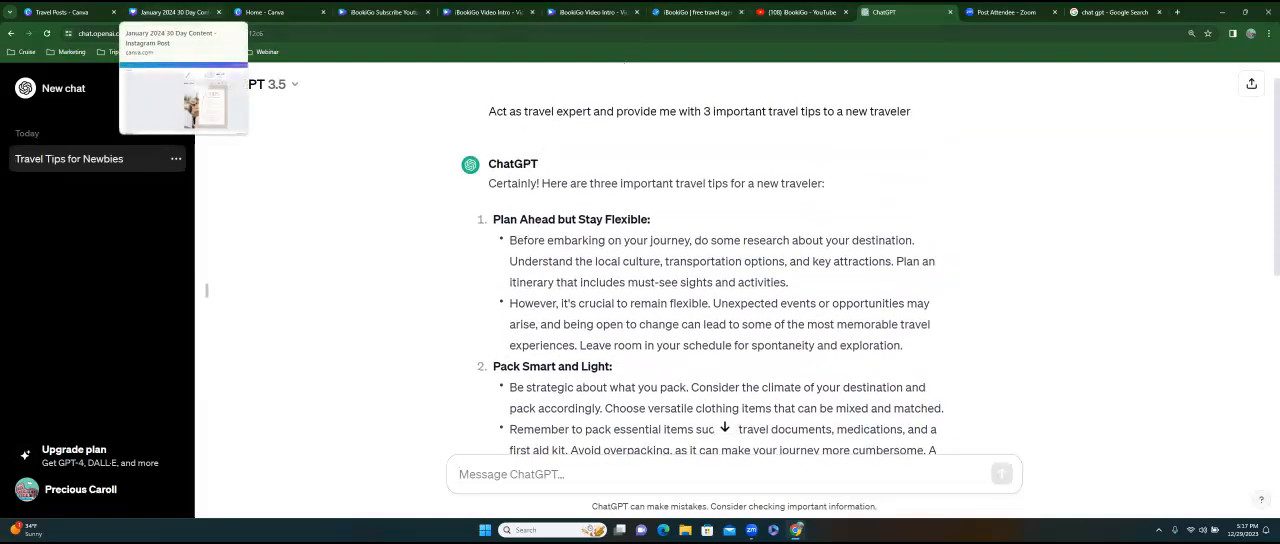
drag(893, 12, 306, 20)
click(183, 18)
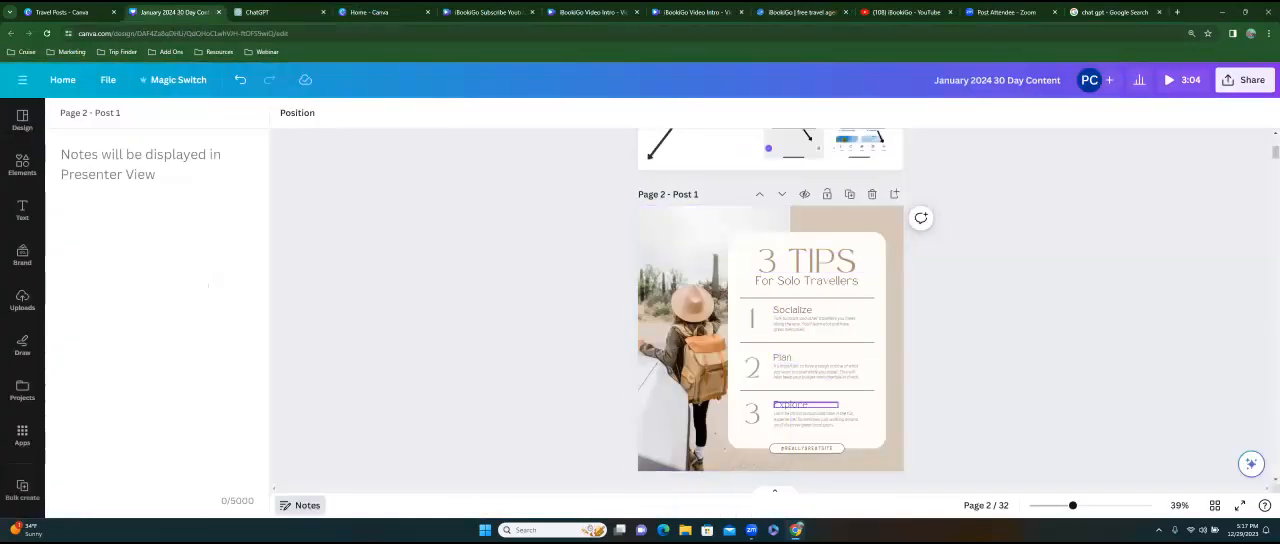
Copy the heading "Plan Ahead but Stay Flexible" from the ChatGPT reply and paste it at the first tip on the Post 1 page.
click(266, 12)
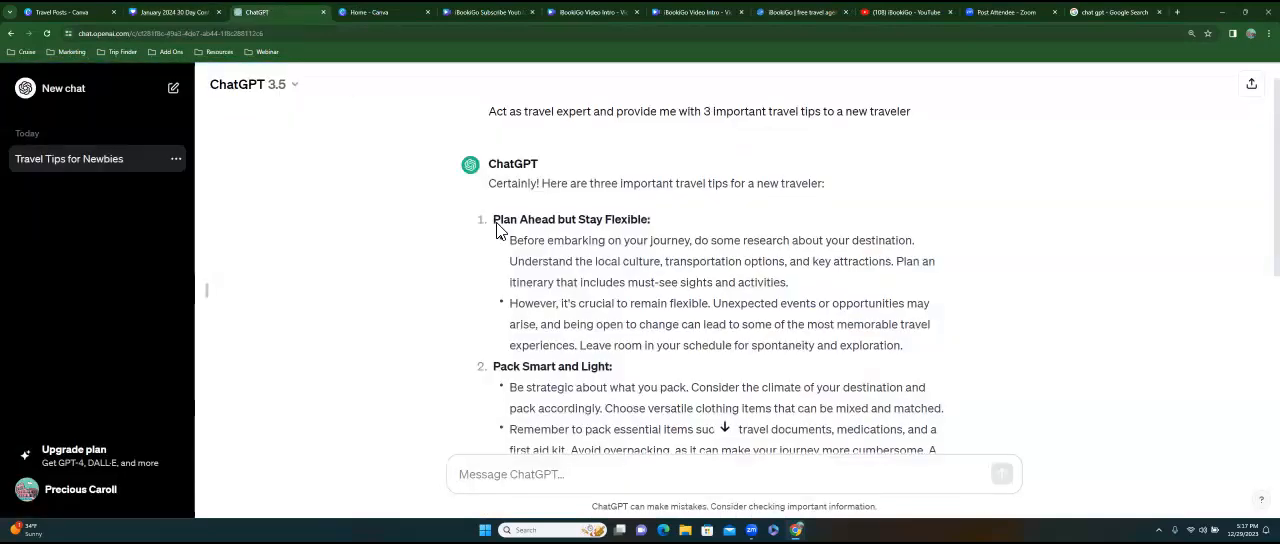
drag(494, 222, 646, 224)
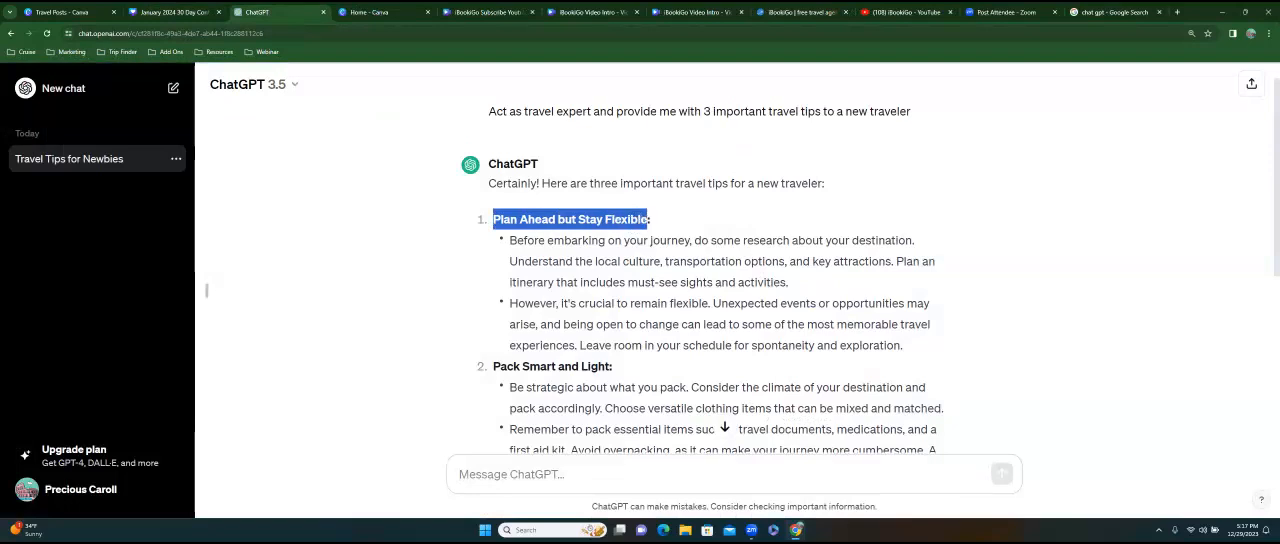
right_click(637, 223)
click(650, 229)
click(177, 5)
click(775, 309)
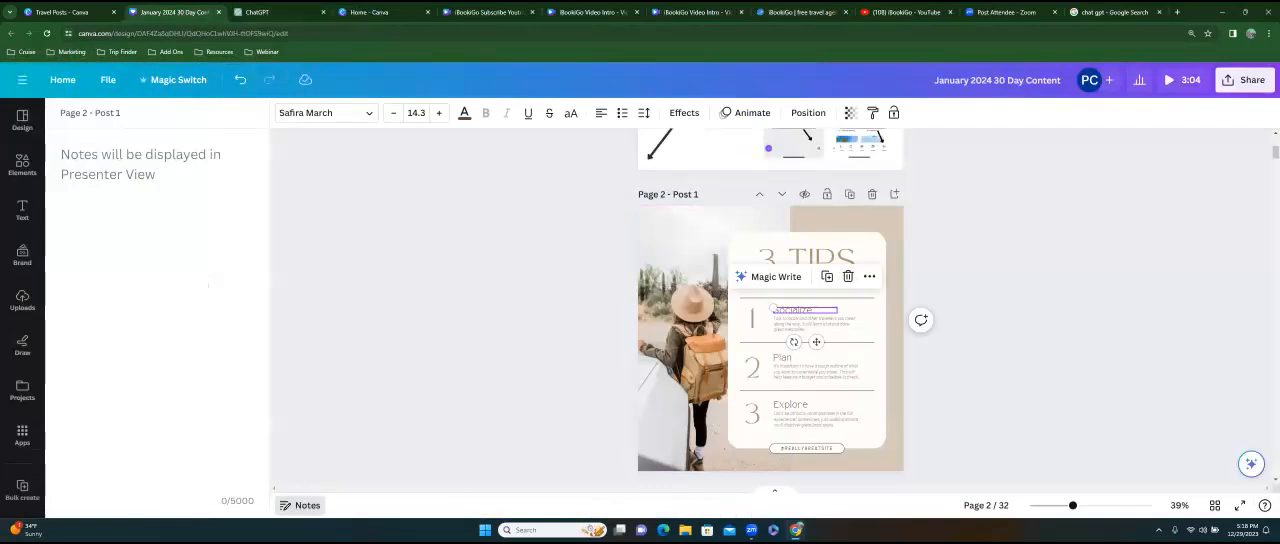
key(ctrl+v)
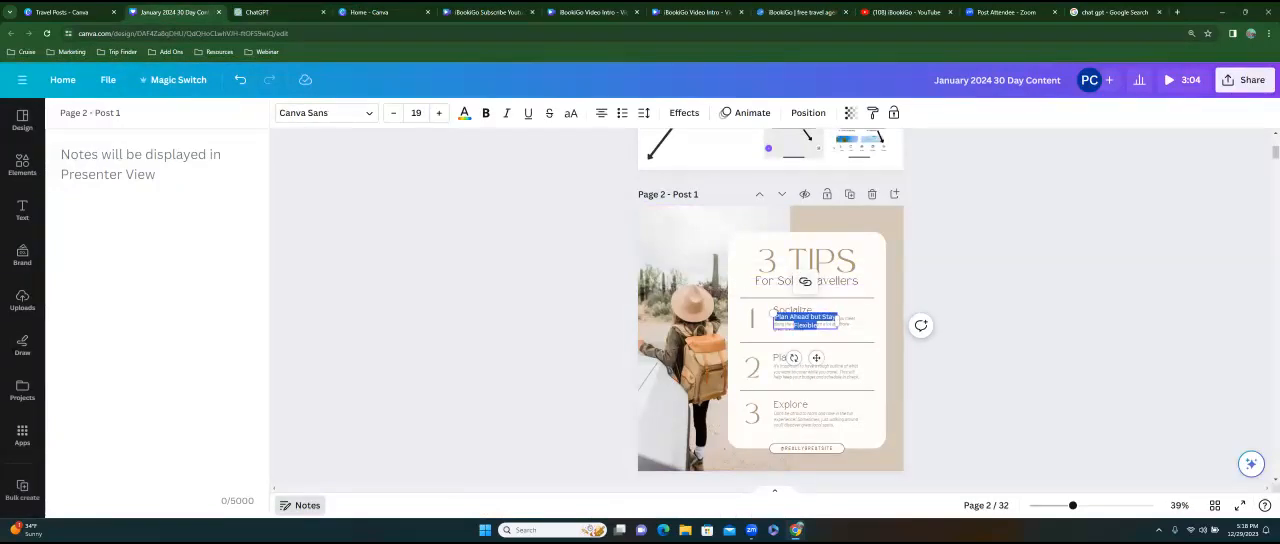
Check the Magic Write options for the second tip's heading and look back at the travel tips in ChatGPT.
click(785, 357)
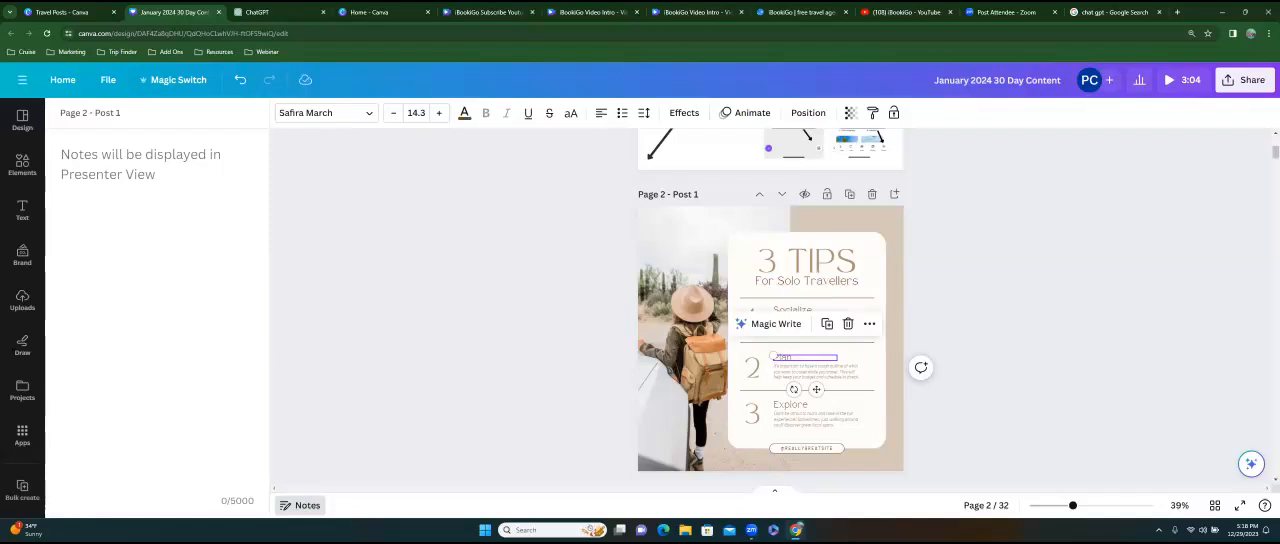
click(770, 323)
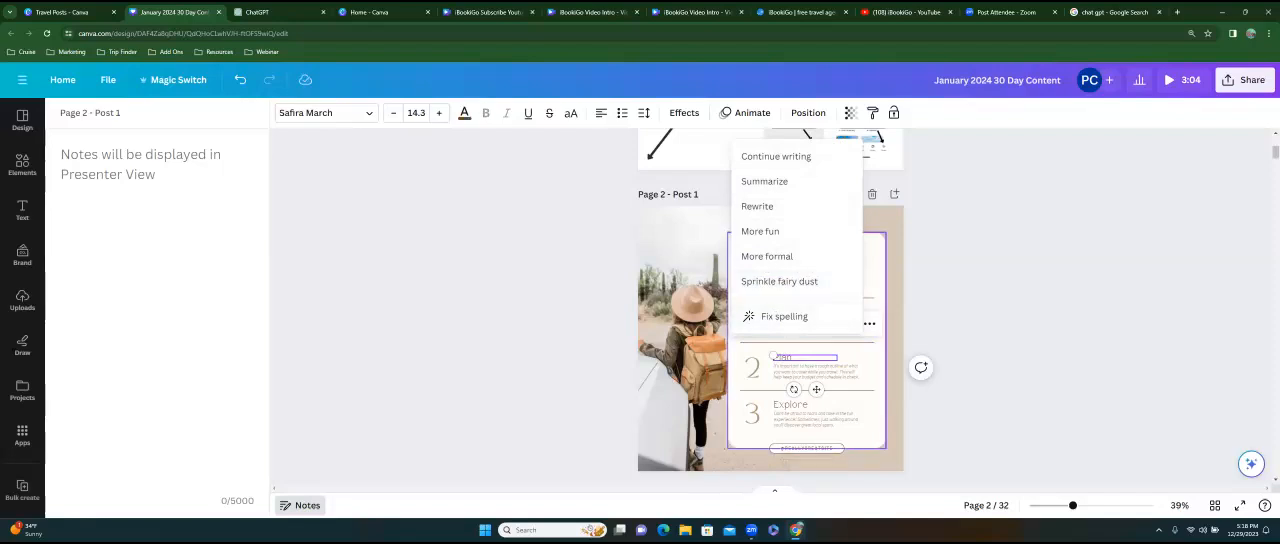
click(817, 372)
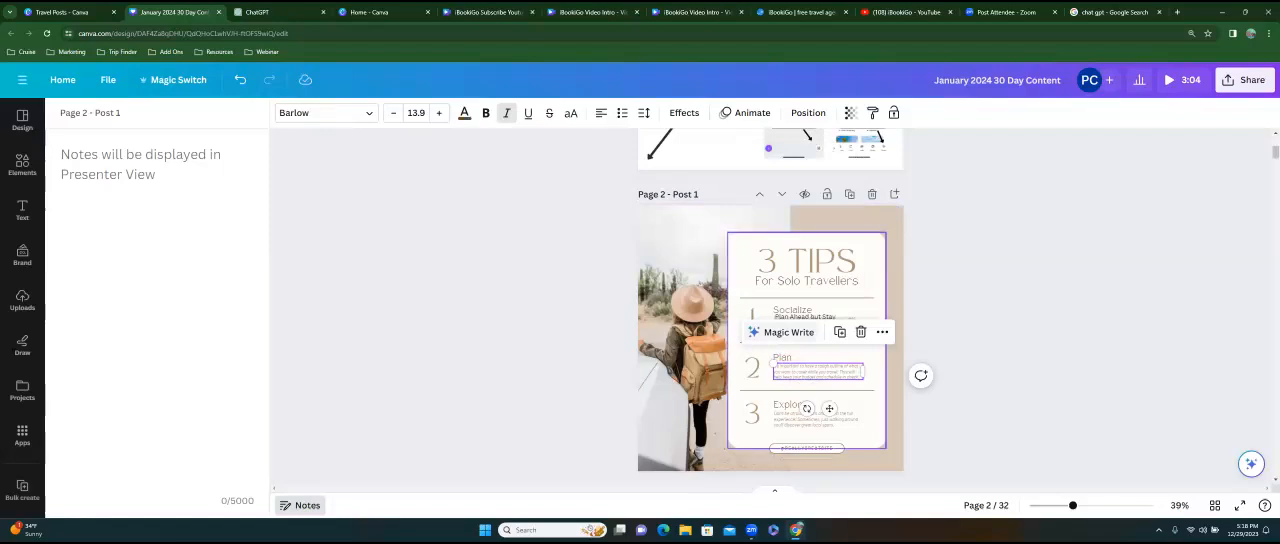
click(262, 16)
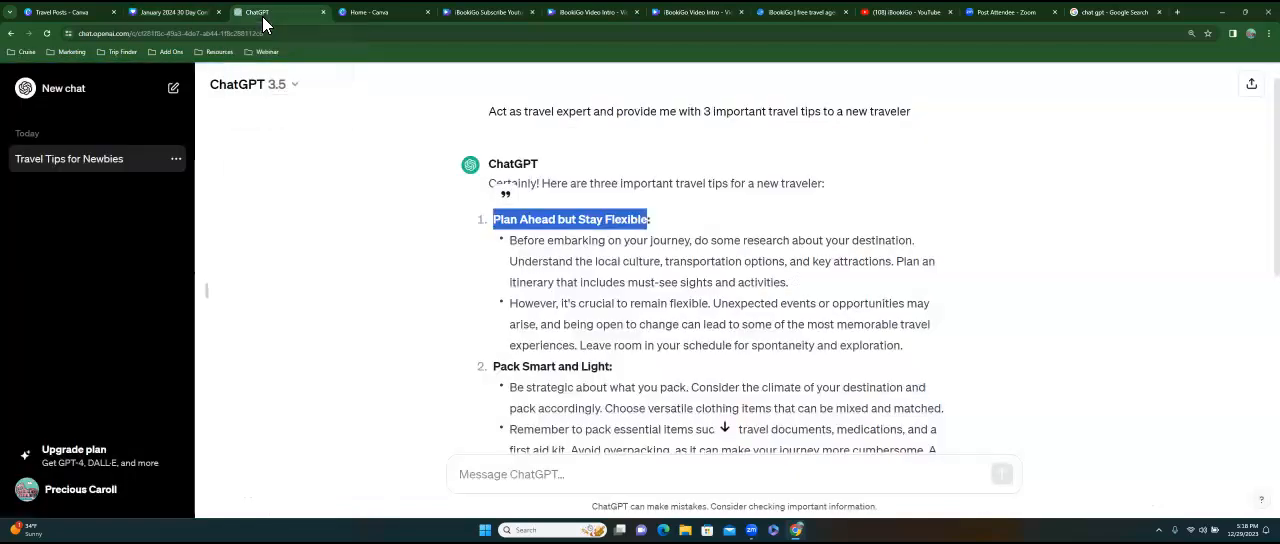
click(176, 16)
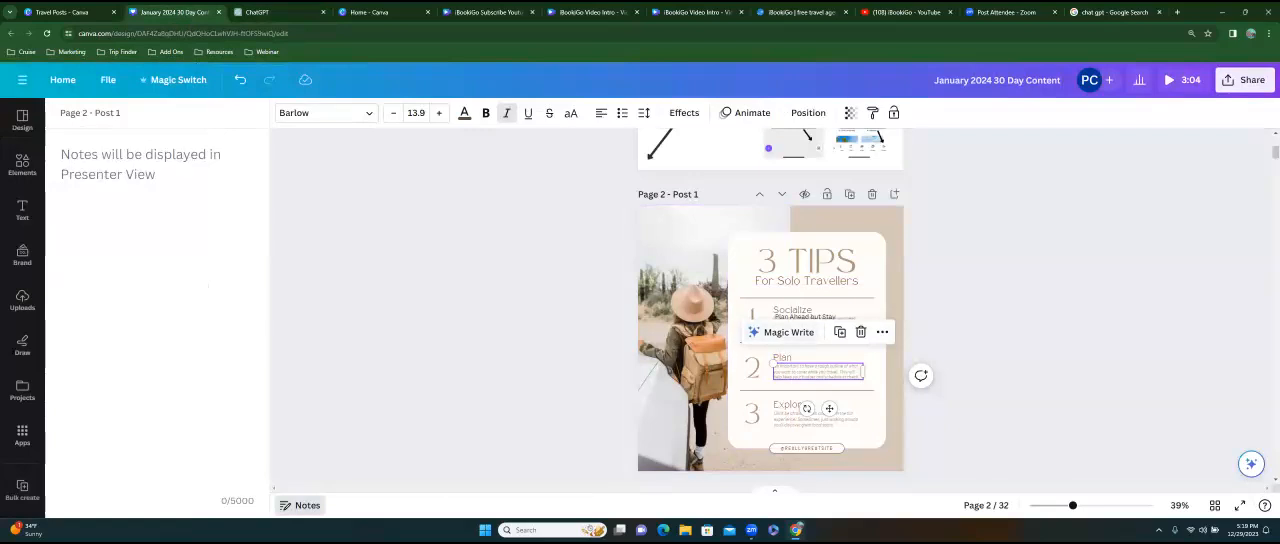
Replace the first tip's heading "Socialize" with "Plan Ahead" and remove the pasted text box.
click(805, 319)
drag(805, 319, 845, 306)
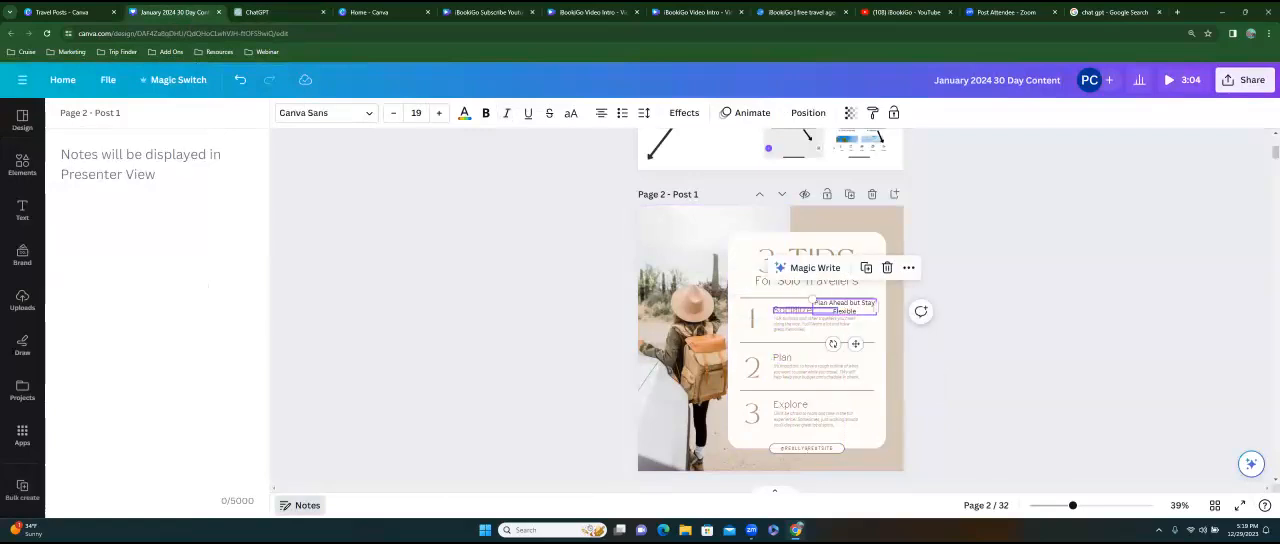
double_click(790, 310)
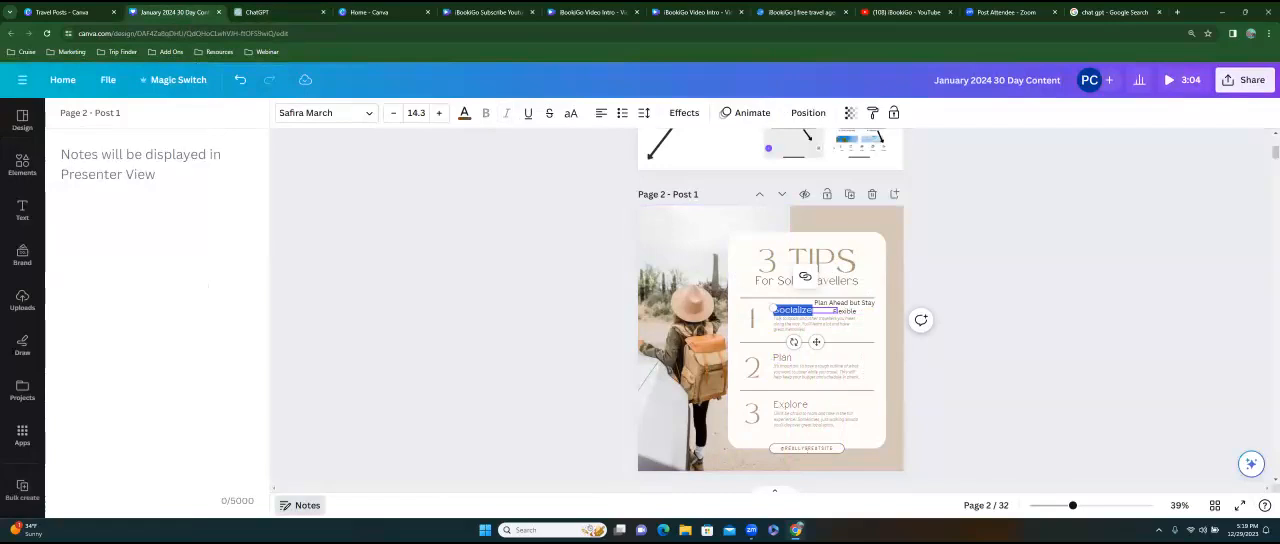
key(BackSpace)
text(Plan Ahead)
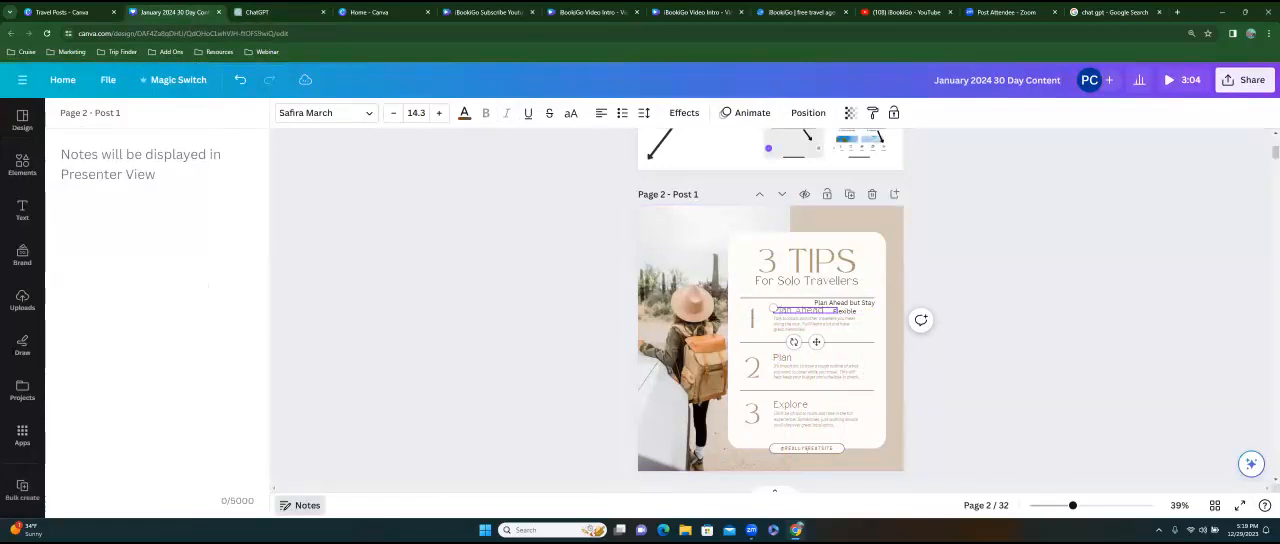
key(Escape)
key(Escape)
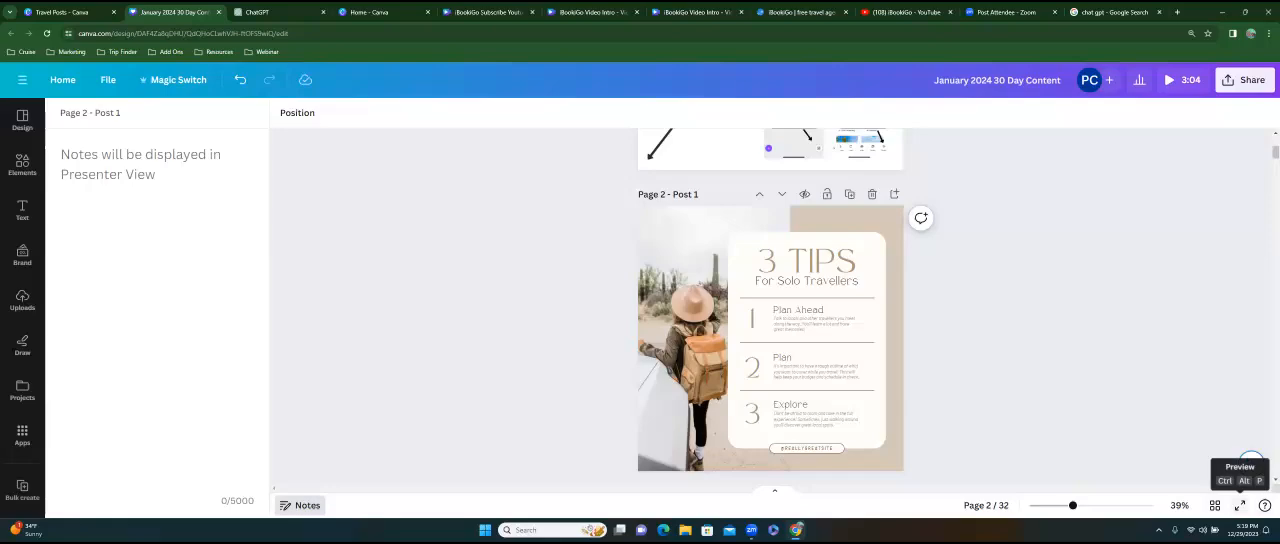
Preview the design in full screen, skip ahead to the 3 Tips page, and return to the editor.
click(1240, 505)
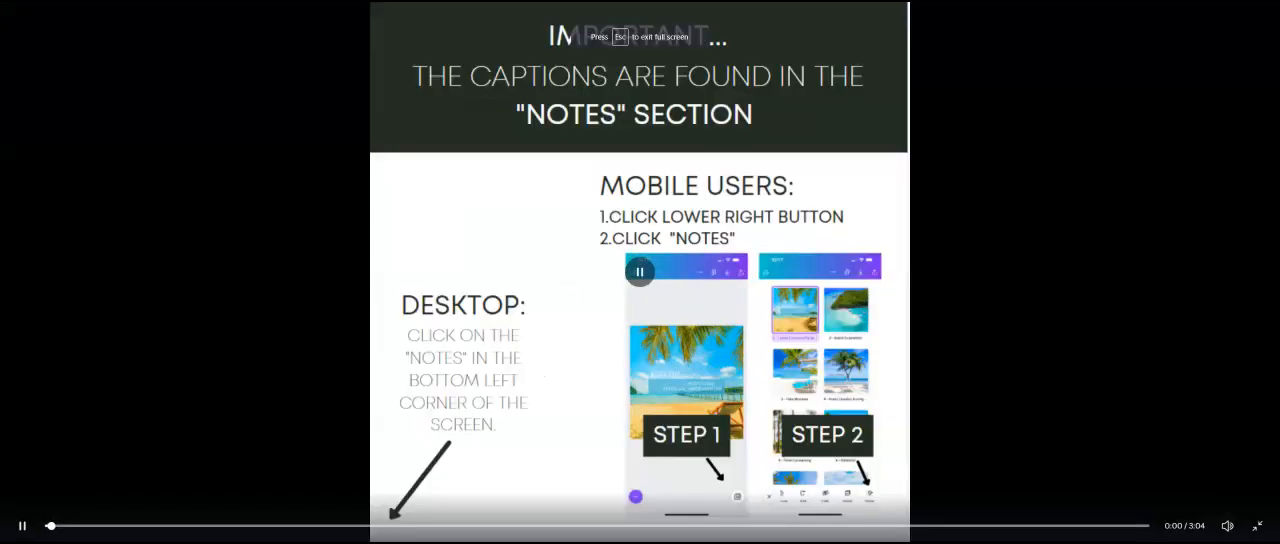
click(66, 526)
click(101, 526)
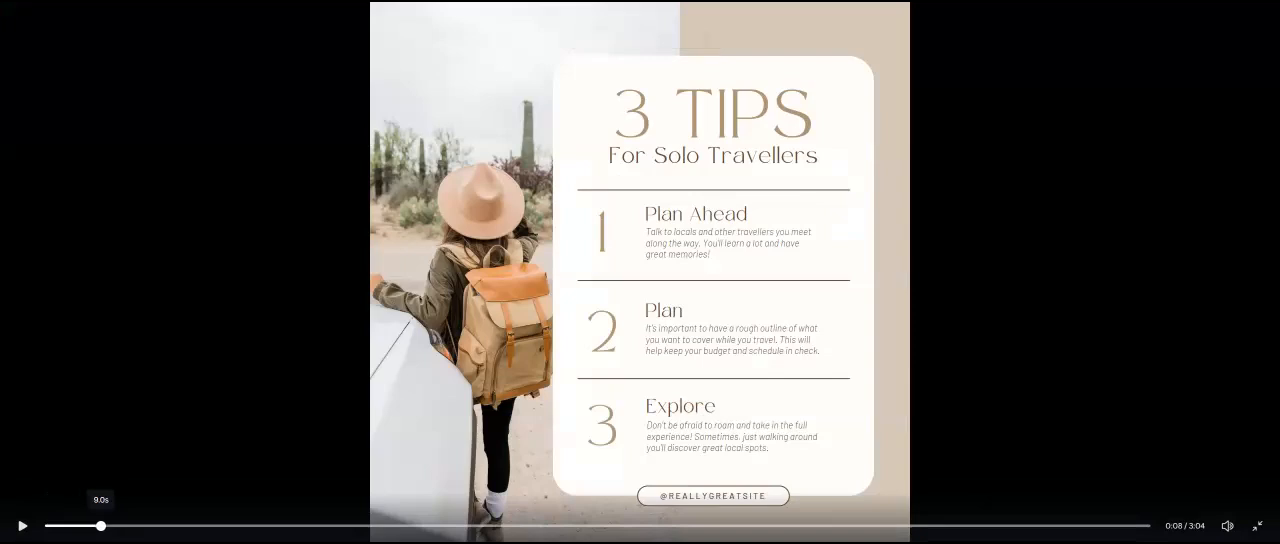
key(space)
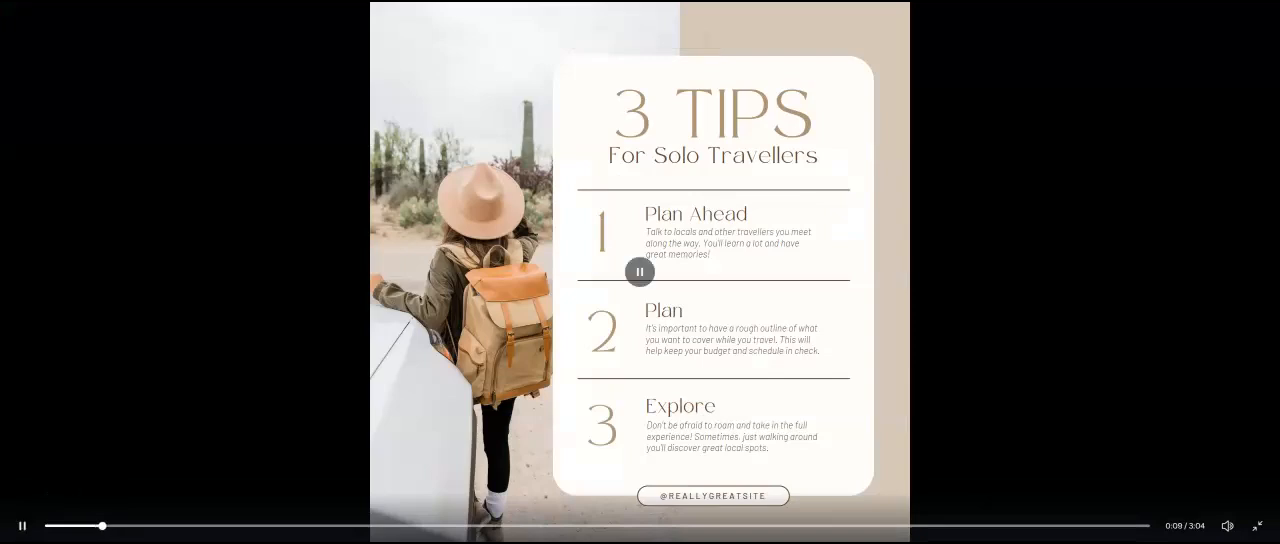
key(Escape)
click(36, 84)
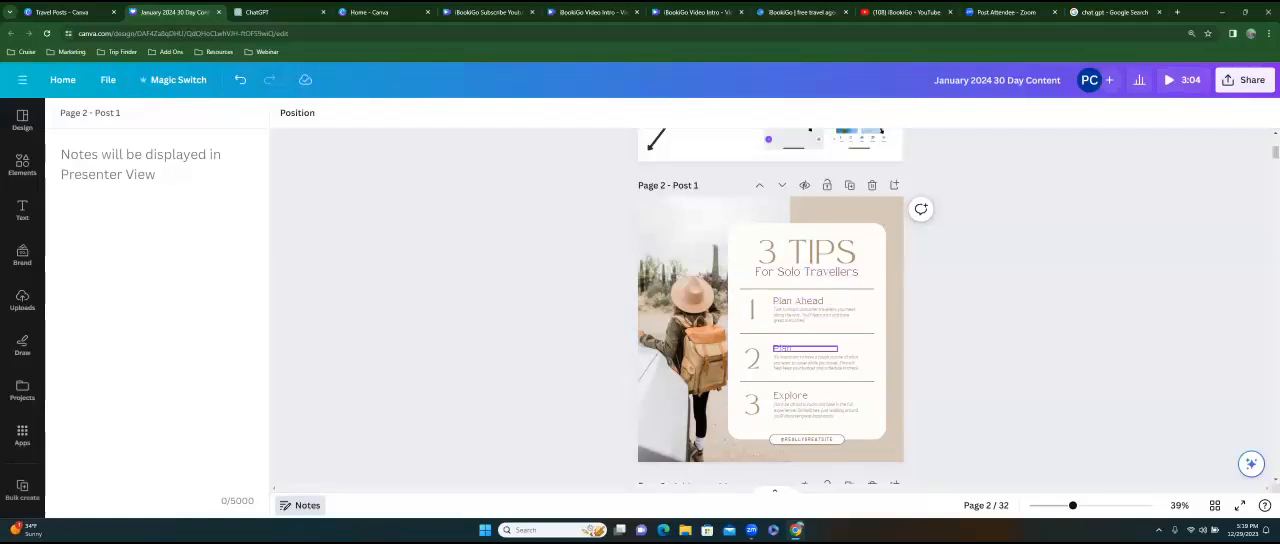
Change the second tip's heading to "Stay Flexible" and select the third tip's heading, "Explore".
double_click(780, 348)
text(Stay Fel)
text(xi)
key(BackSpace)
key(BackSpace)
key(BackSpace)
key(BackSpace)
text(lexible)
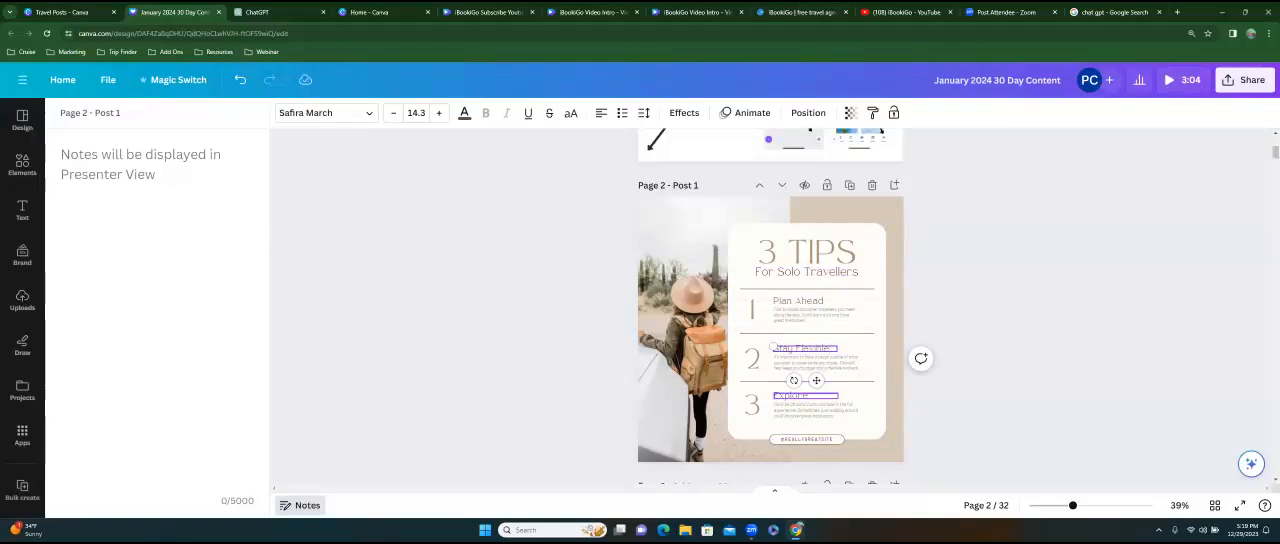
click(801, 396)
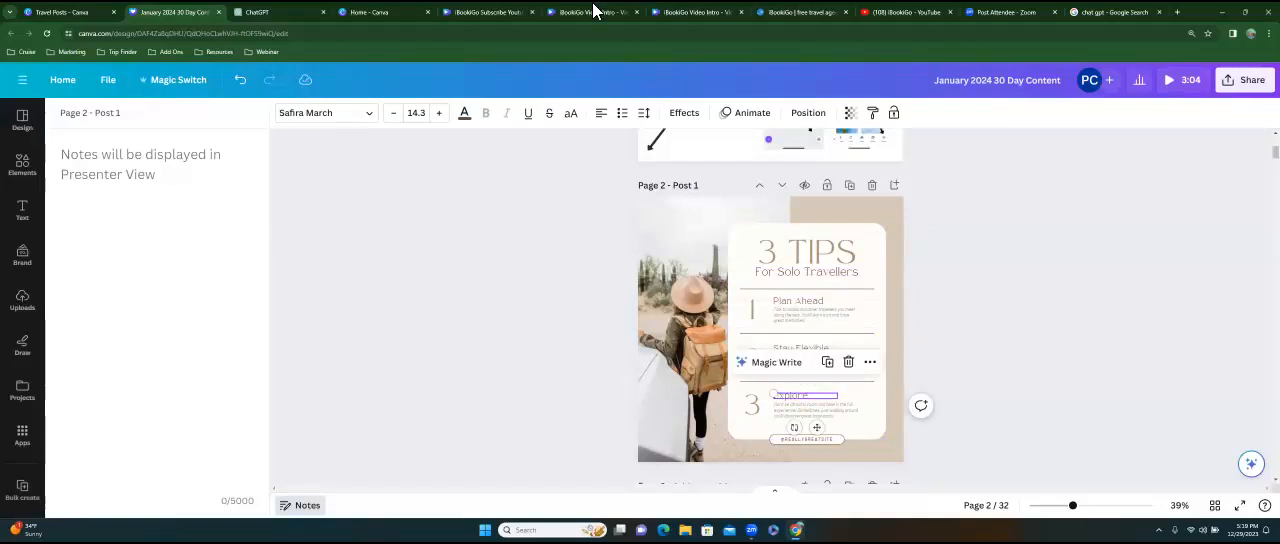
Review the travel tips in ChatGPT and change the third tip's heading on the Post 1 page in Canva to "Pack Smart".
click(290, 12)
scroll(521, 244, down, 3)
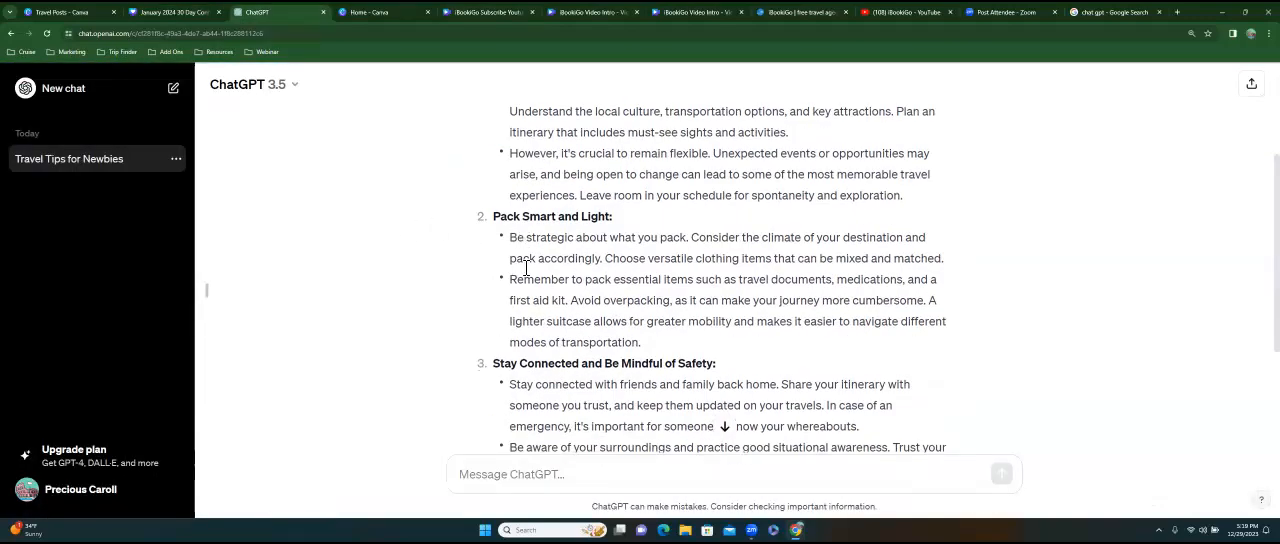
scroll(720, 280, down, 3)
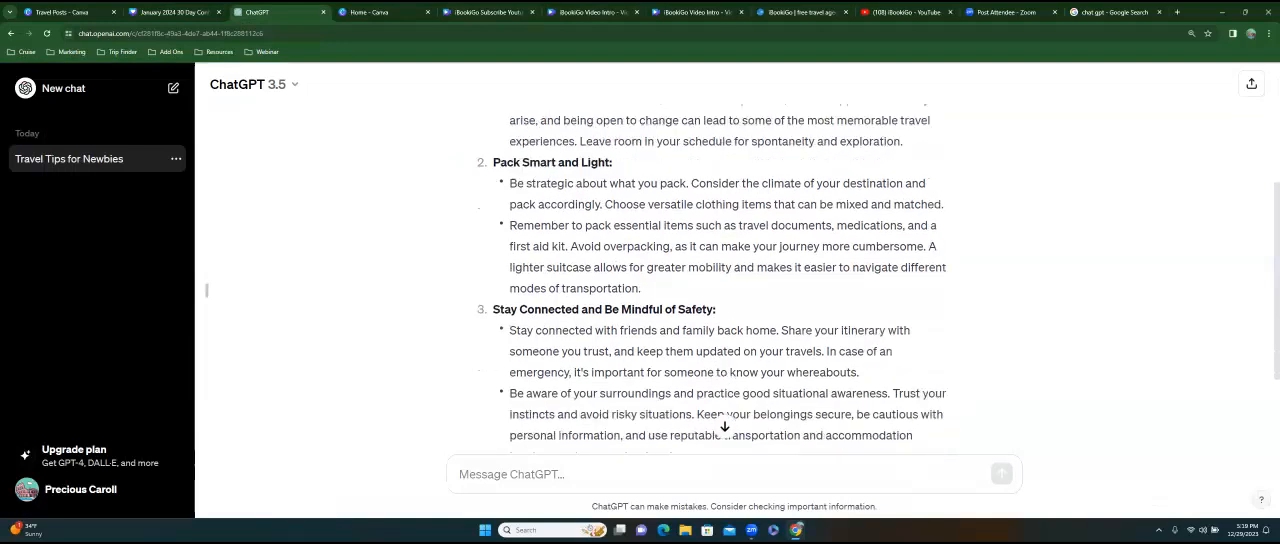
scroll(720, 280, up, 3)
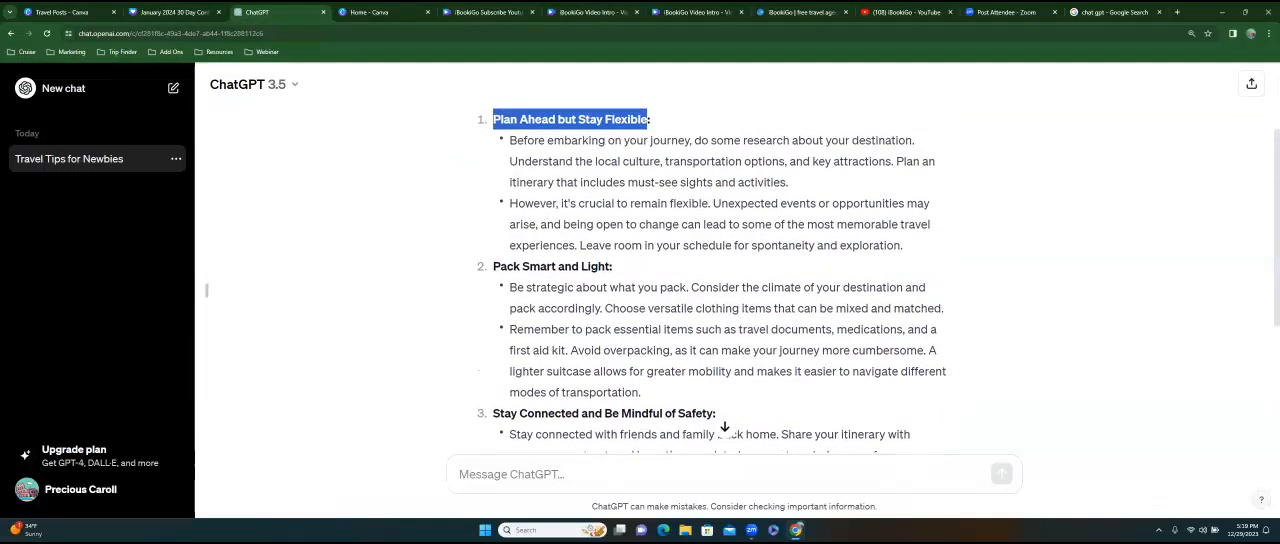
scroll(720, 280, up, 2)
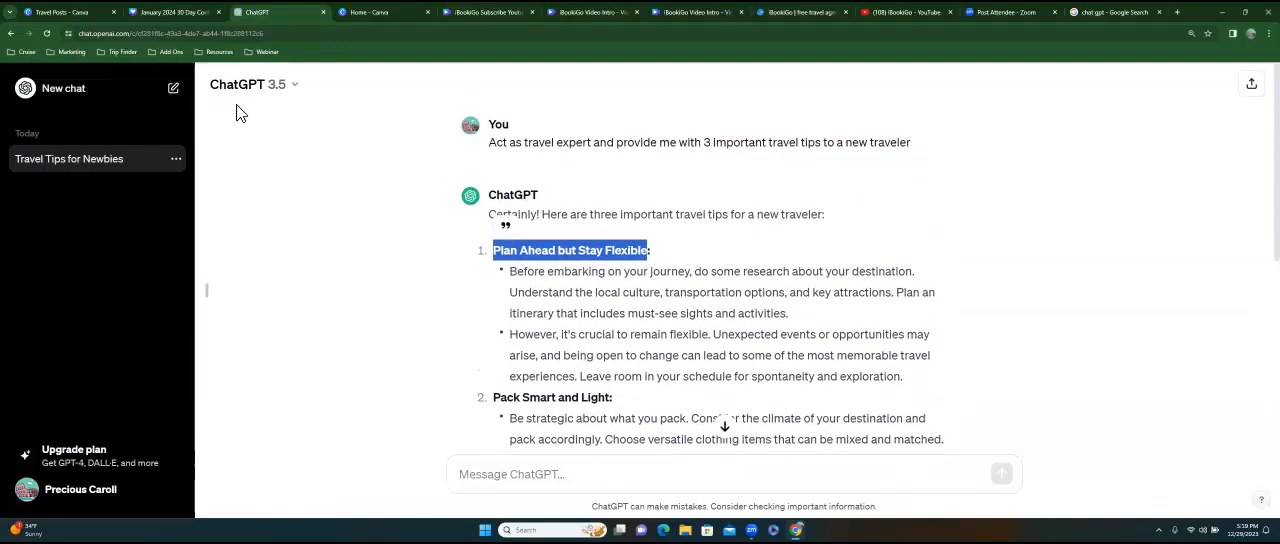
click(178, 13)
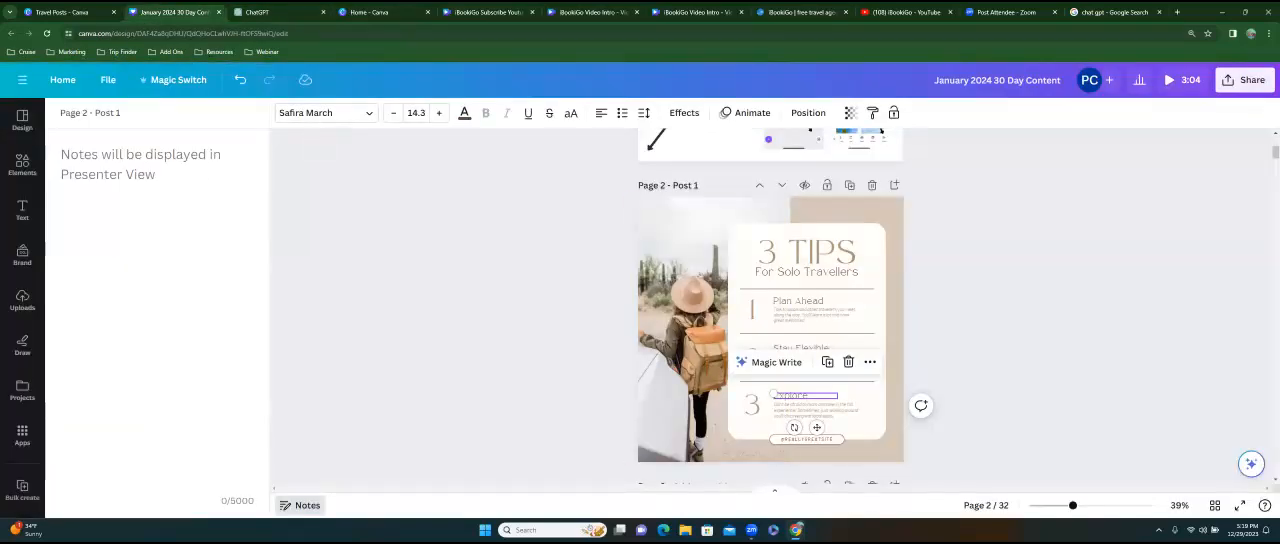
text(Act Smart)
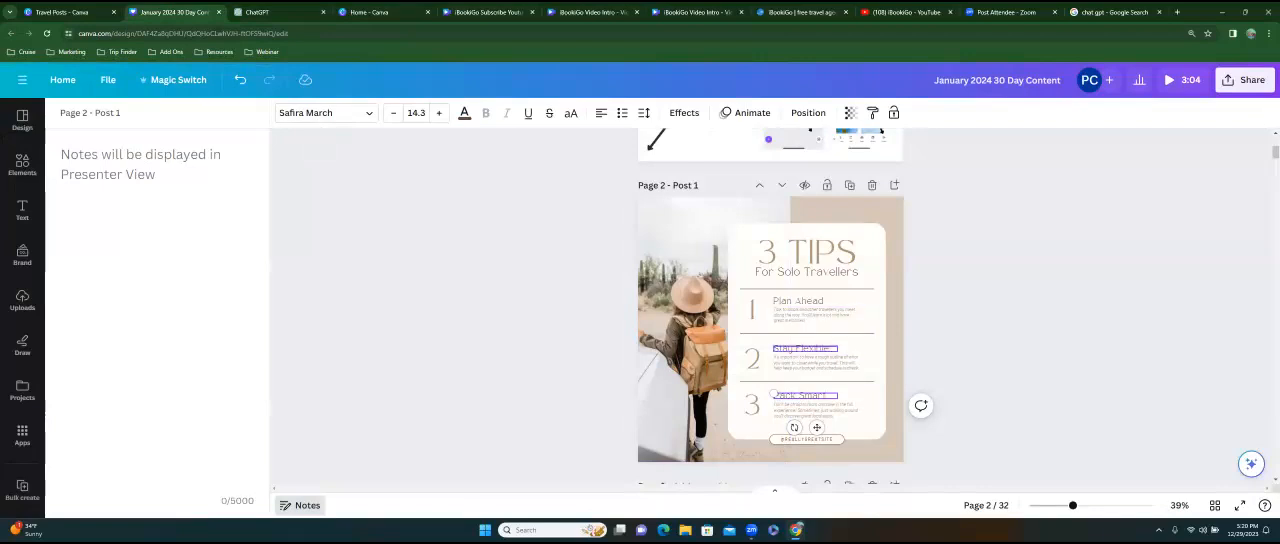
Copy all three travel tips from ChatGPT into the Post 1 page's notes in Canva and select the pasted text.
click(288, 13)
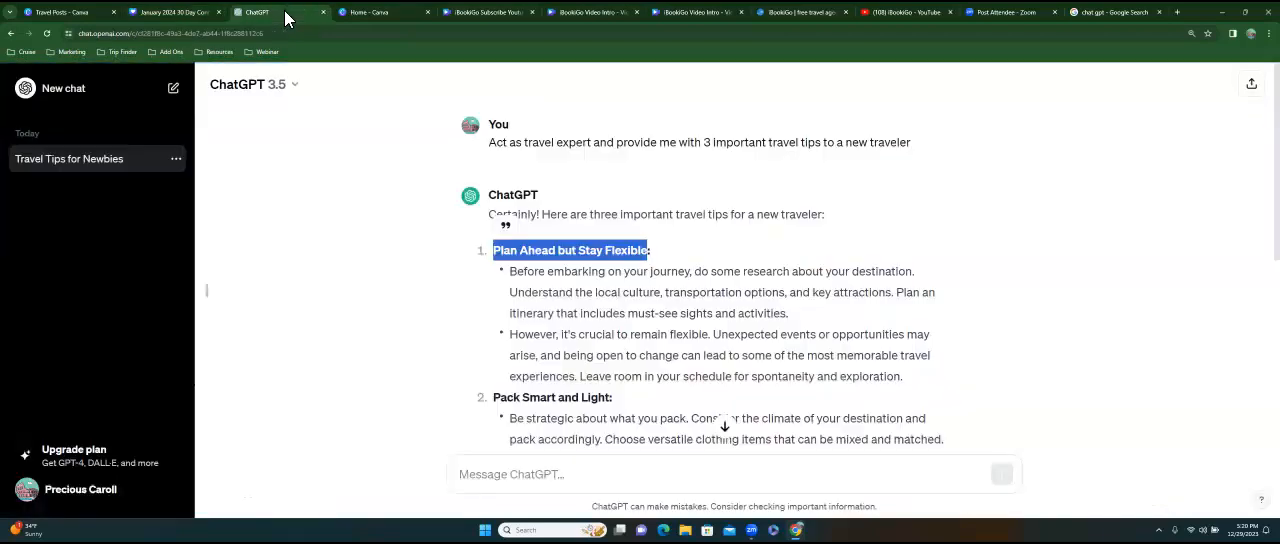
click(503, 262)
drag(495, 251, 558, 314)
right_click(584, 252)
click(608, 258)
click(168, 16)
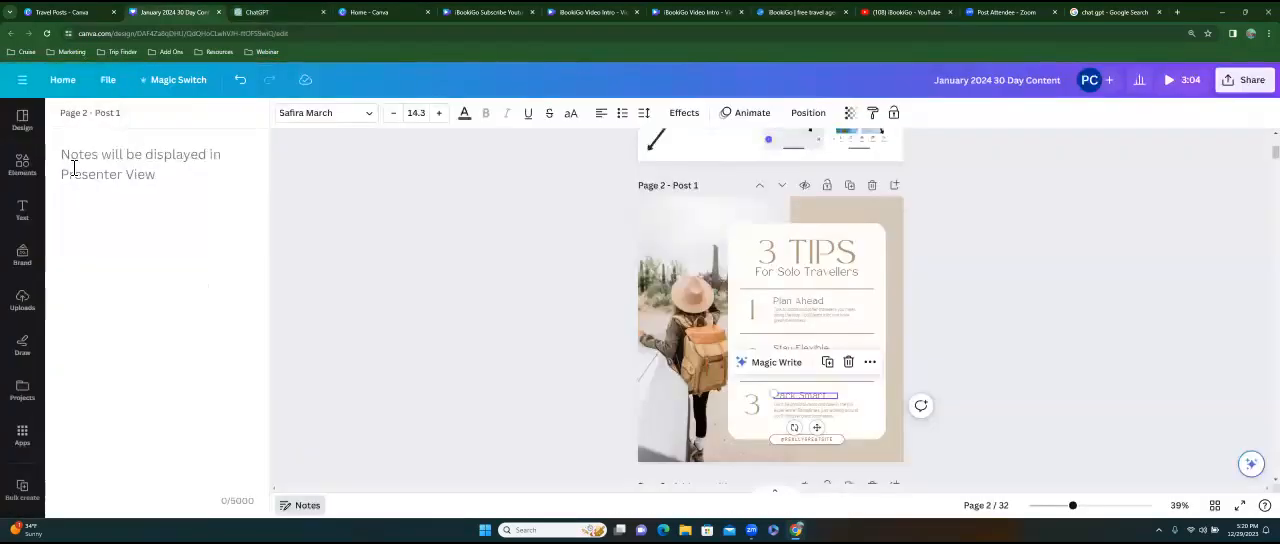
click(76, 163)
key(ctrl+v)
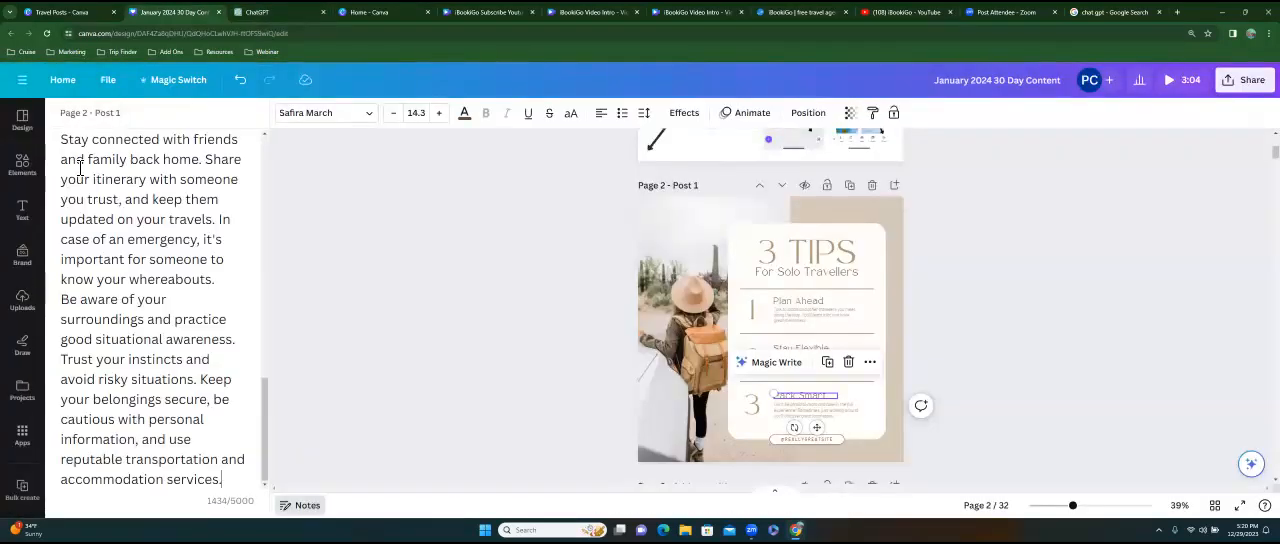
scroll(130, 242, up, 3)
scroll(130, 242, up, 5)
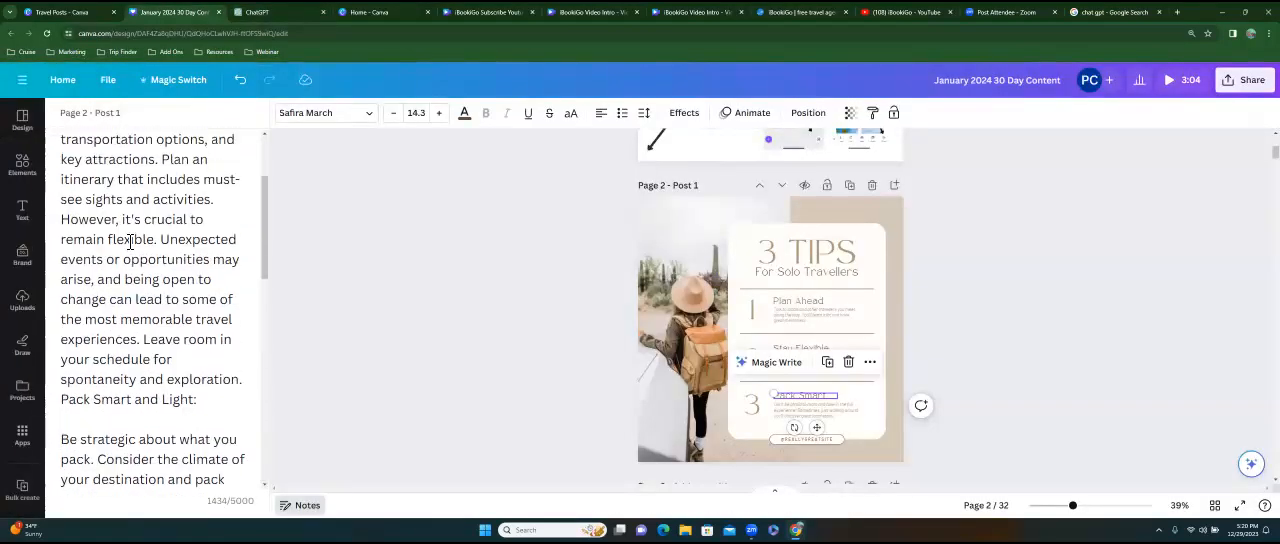
drag(73, 158, 222, 479)
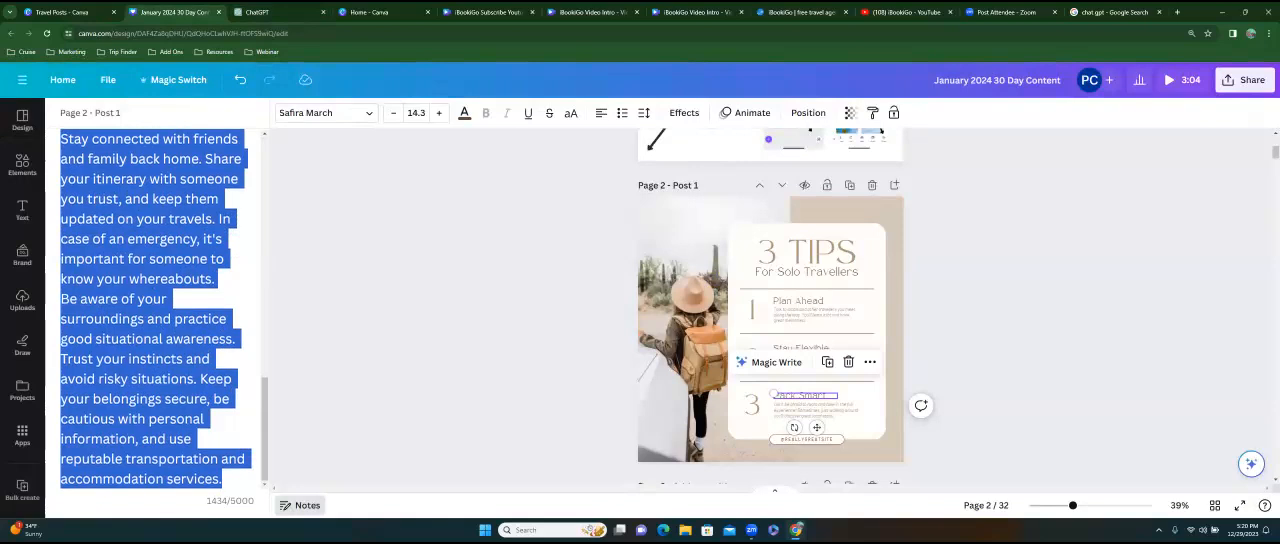
right_click(122, 238)
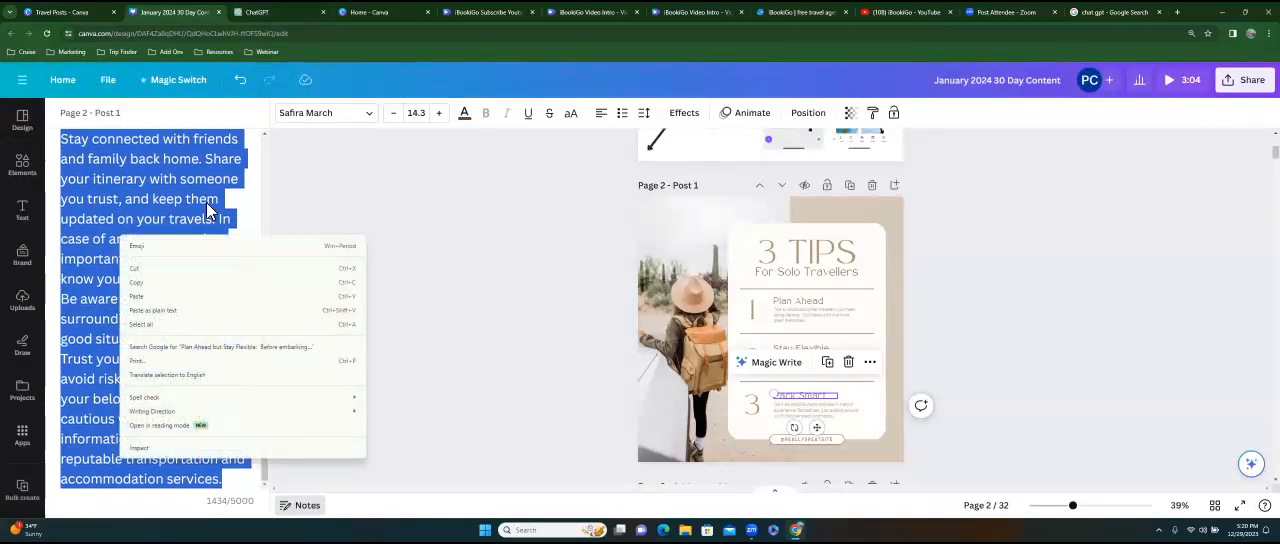
Search Google in a new browser tab for "character limit on linkedin posts".
click(1177, 12)
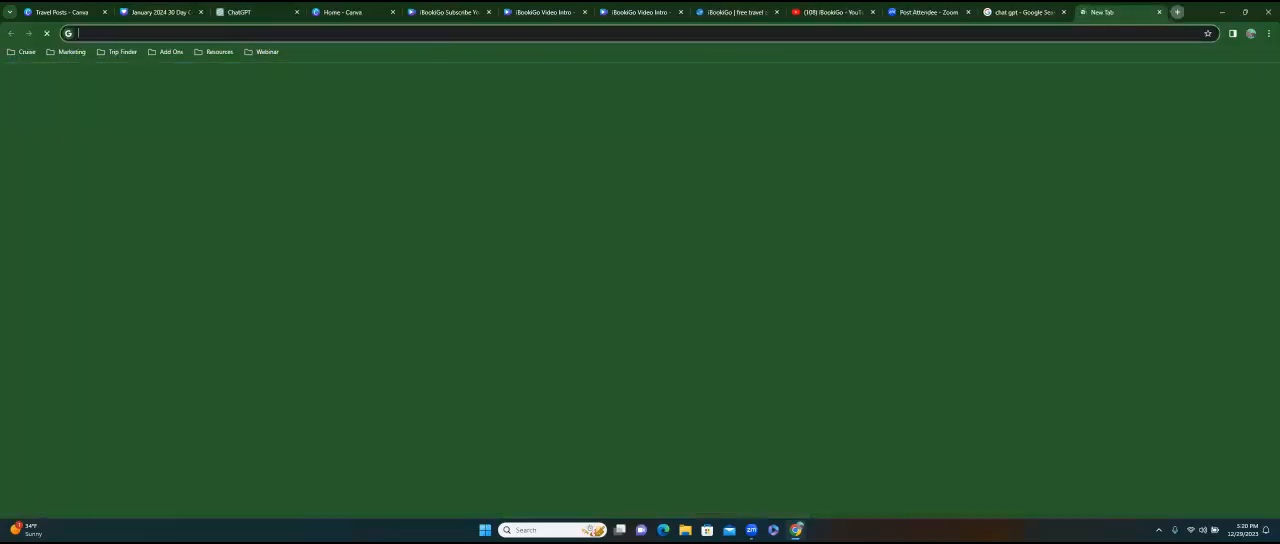
text(charac)
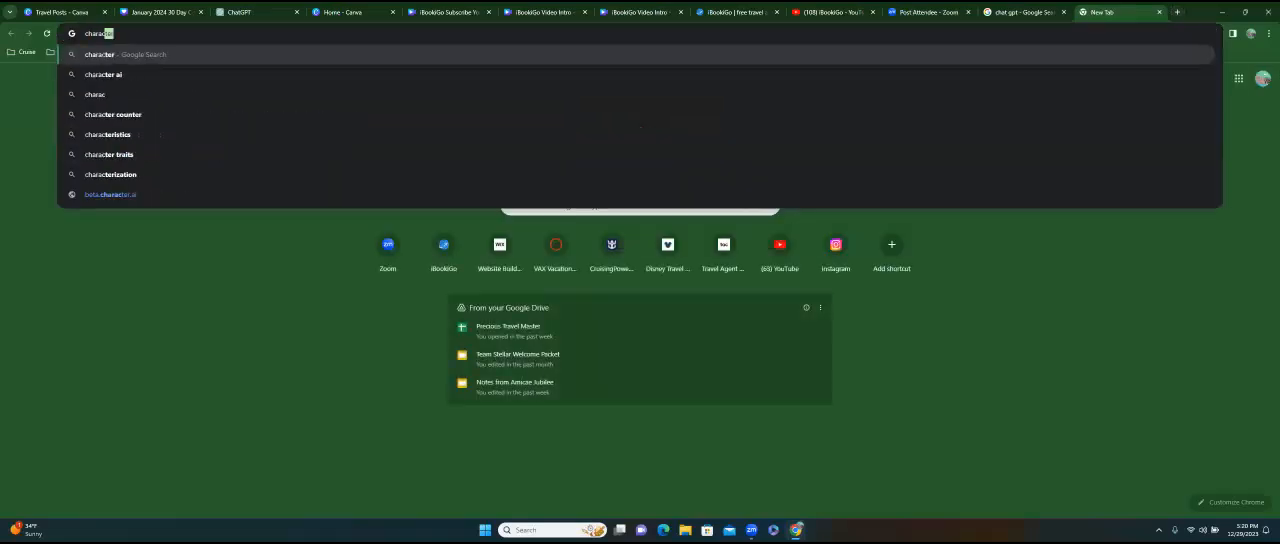
text(ter limit on linkedin posts)
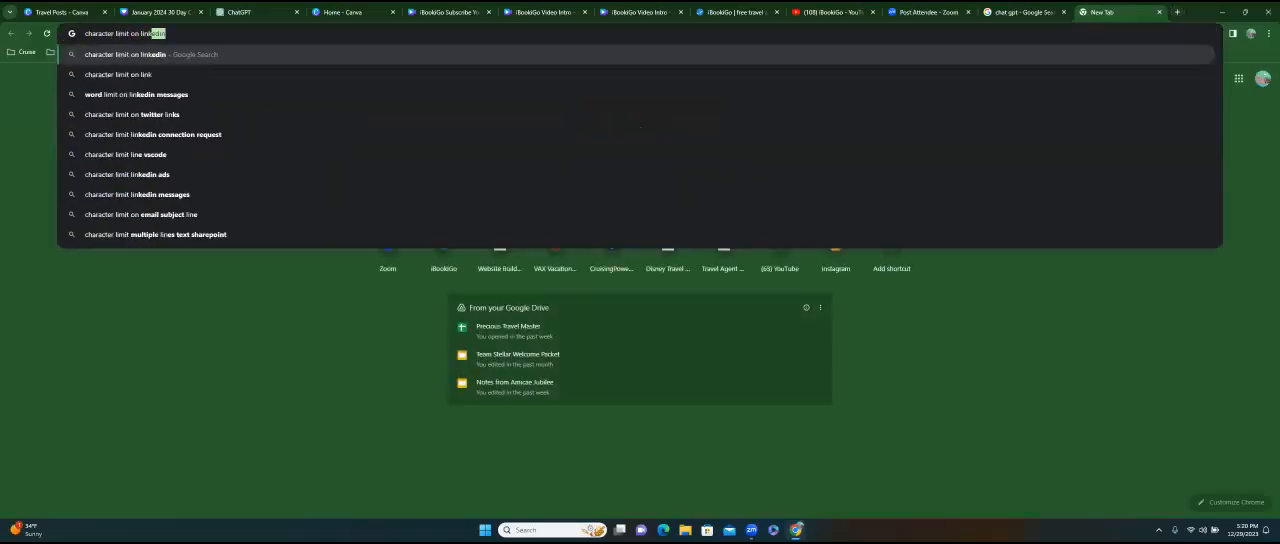
key(Return)
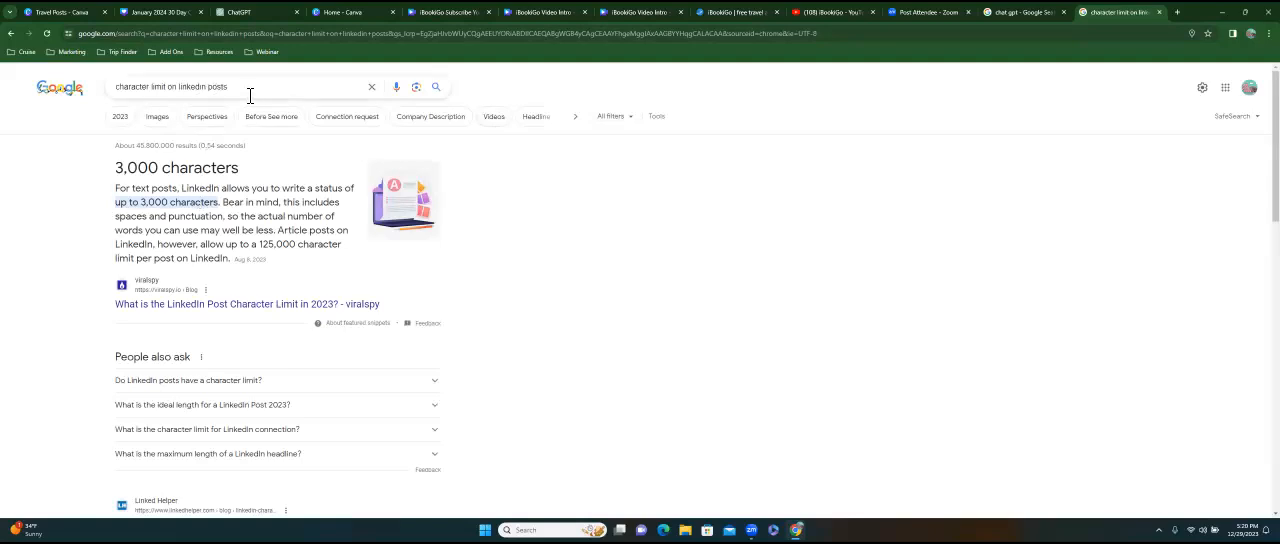
Search Google for "twitter character limit 2024" and expand the related question "Is Twitter going to 4000 characters?".
drag(249, 92, 101, 91)
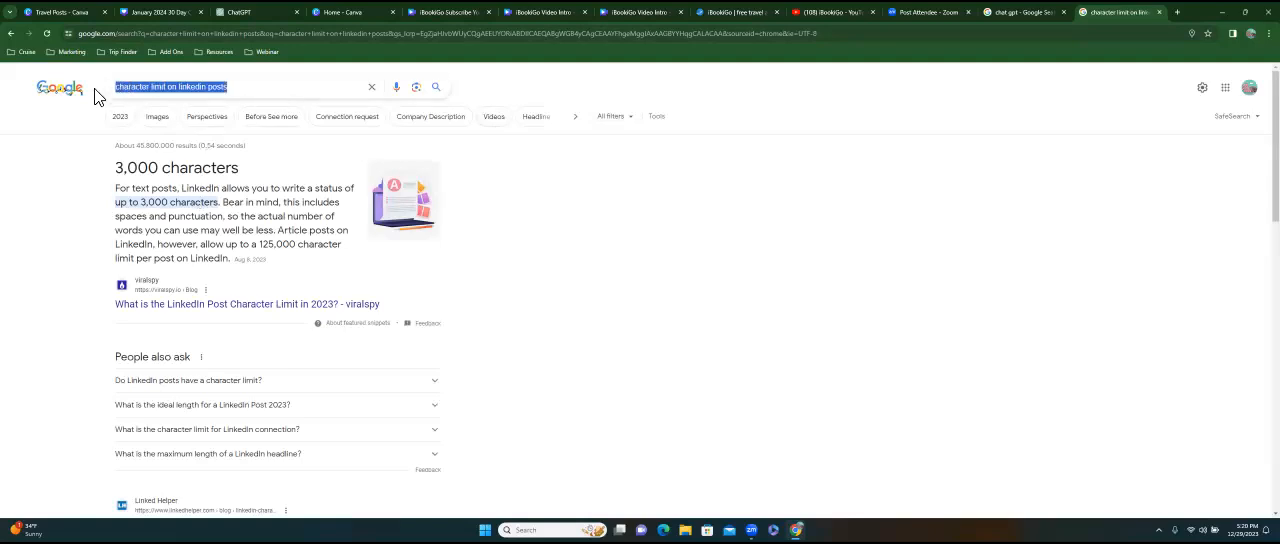
text(twit)
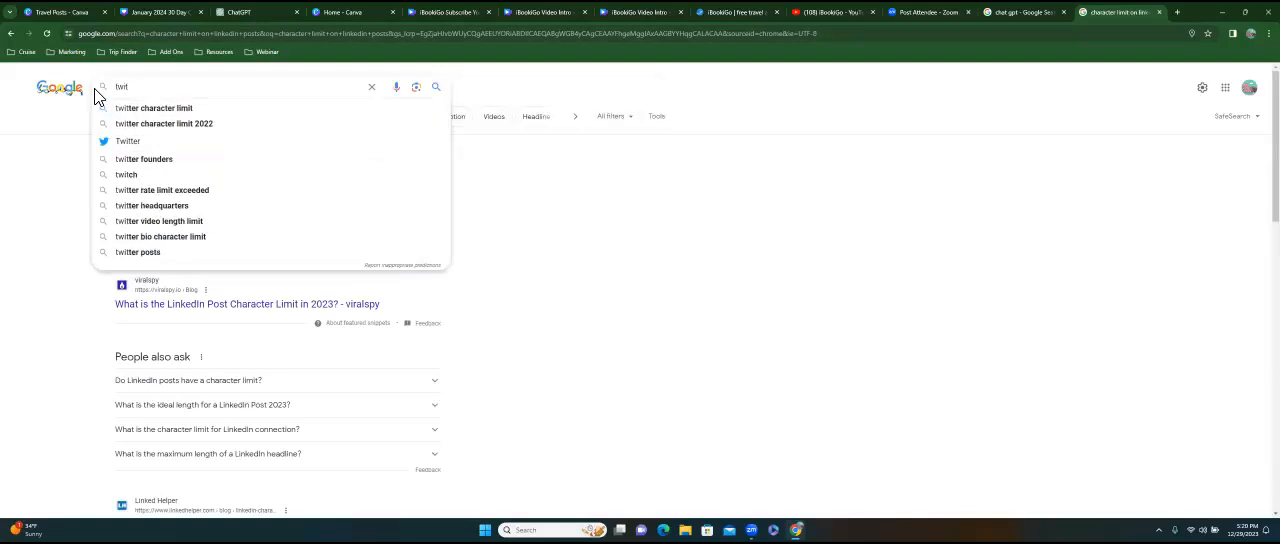
text(ter character limit 202)
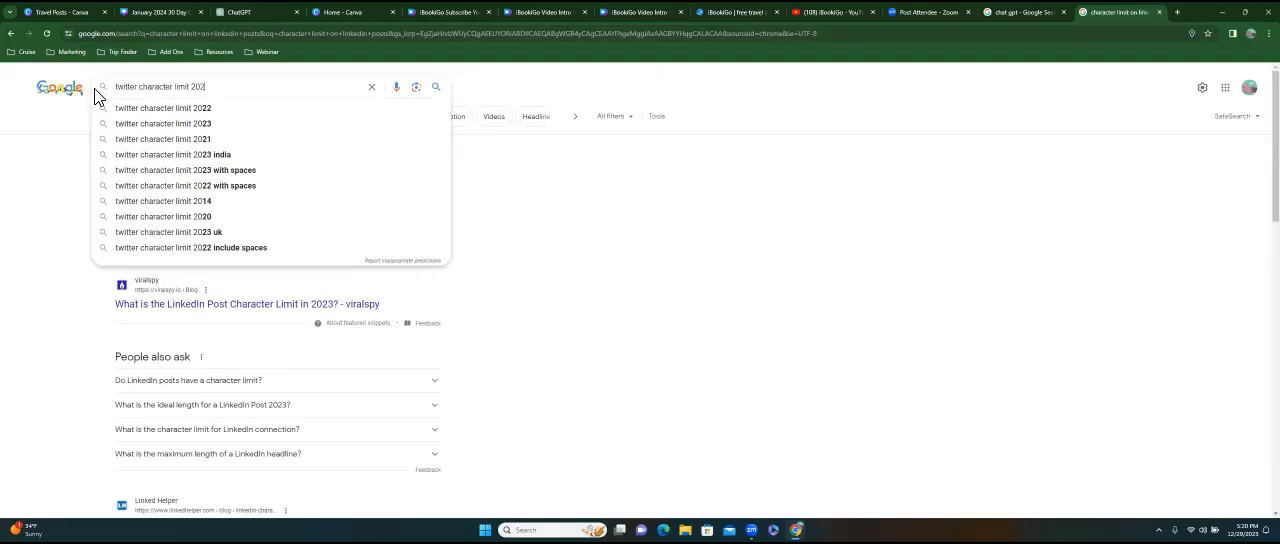
text(4)
key(Return)
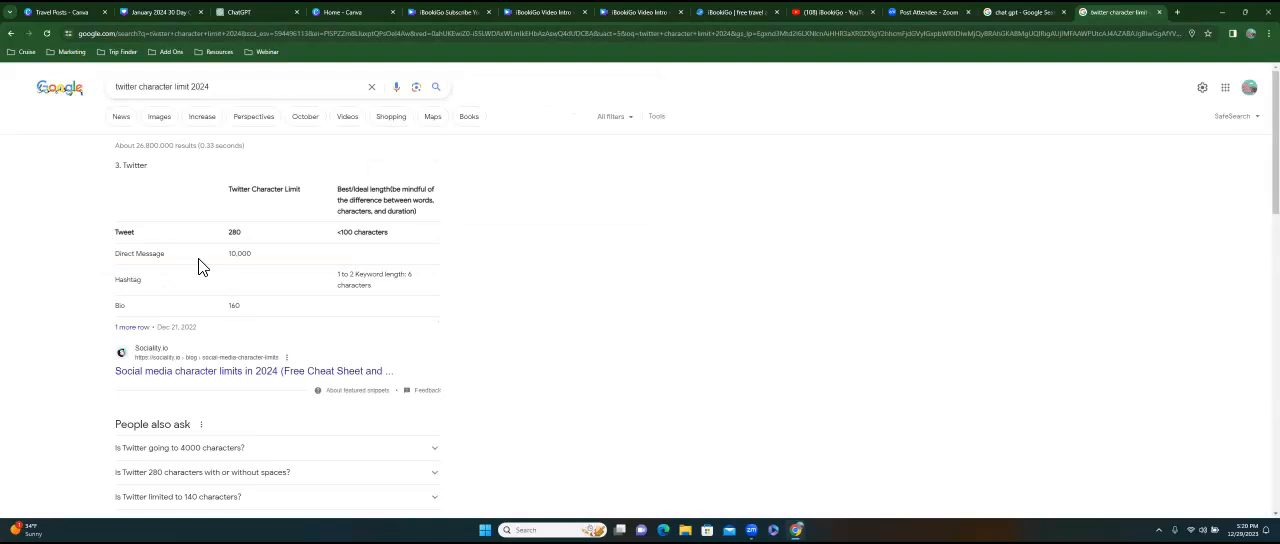
scroll(200, 262, down, 3)
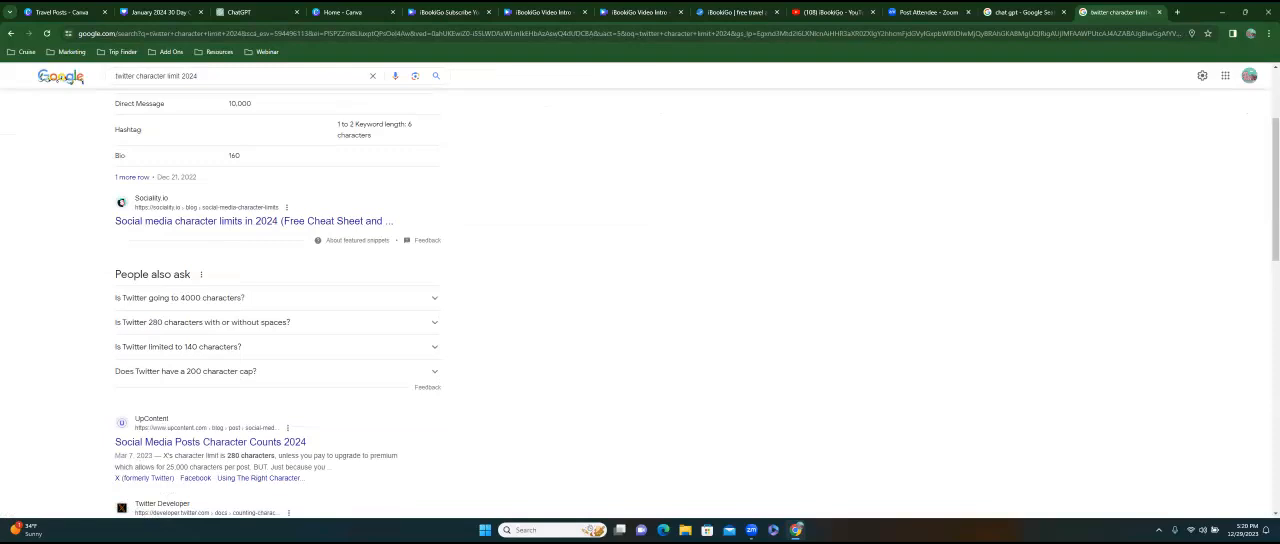
click(434, 298)
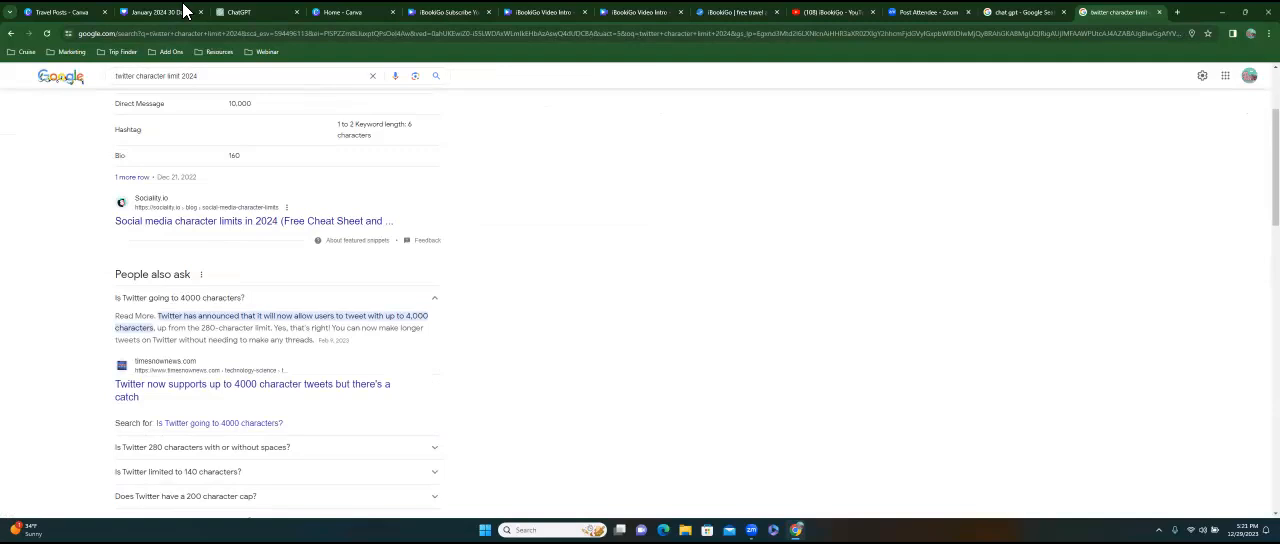
Ask ChatGPT to "rewrite this in 3000 characters" in the existing travel tips chat.
click(260, 16)
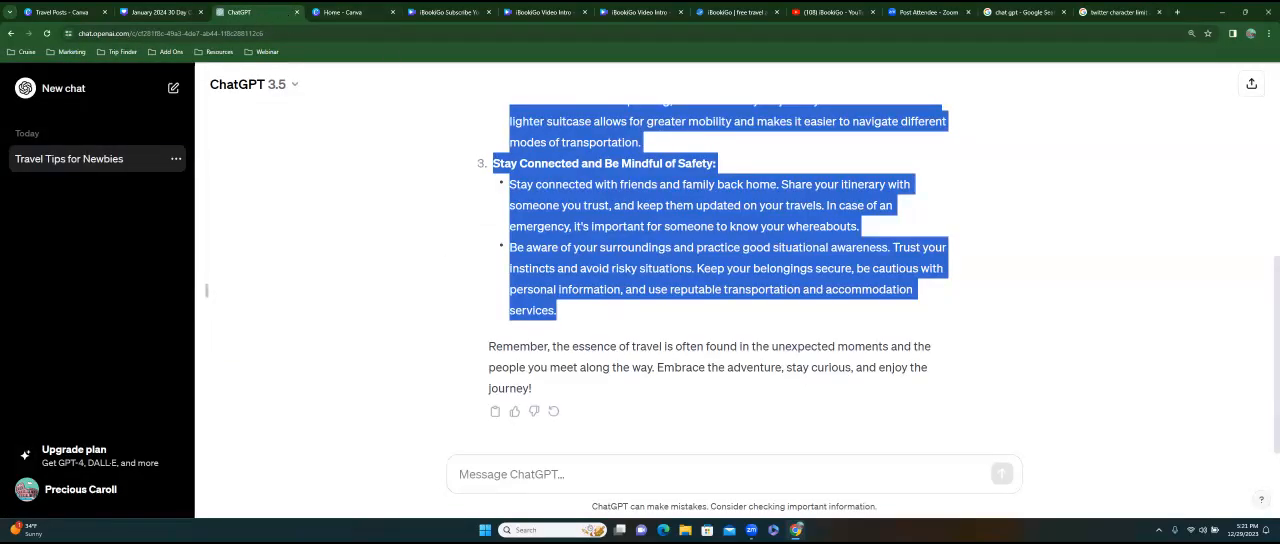
click(512, 474)
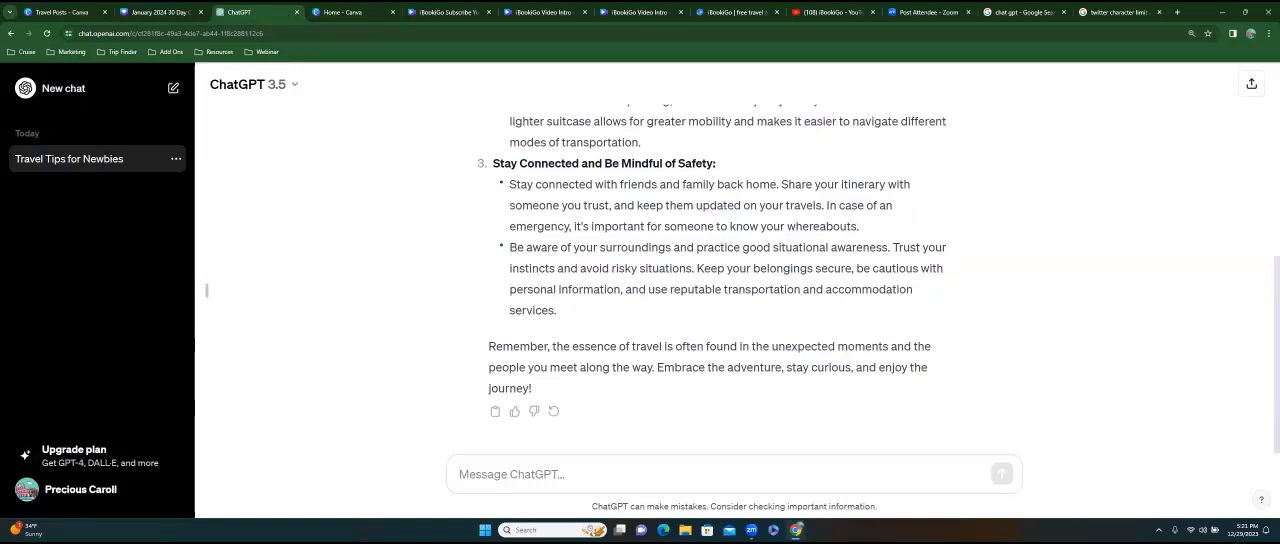
text(rewrite this in)
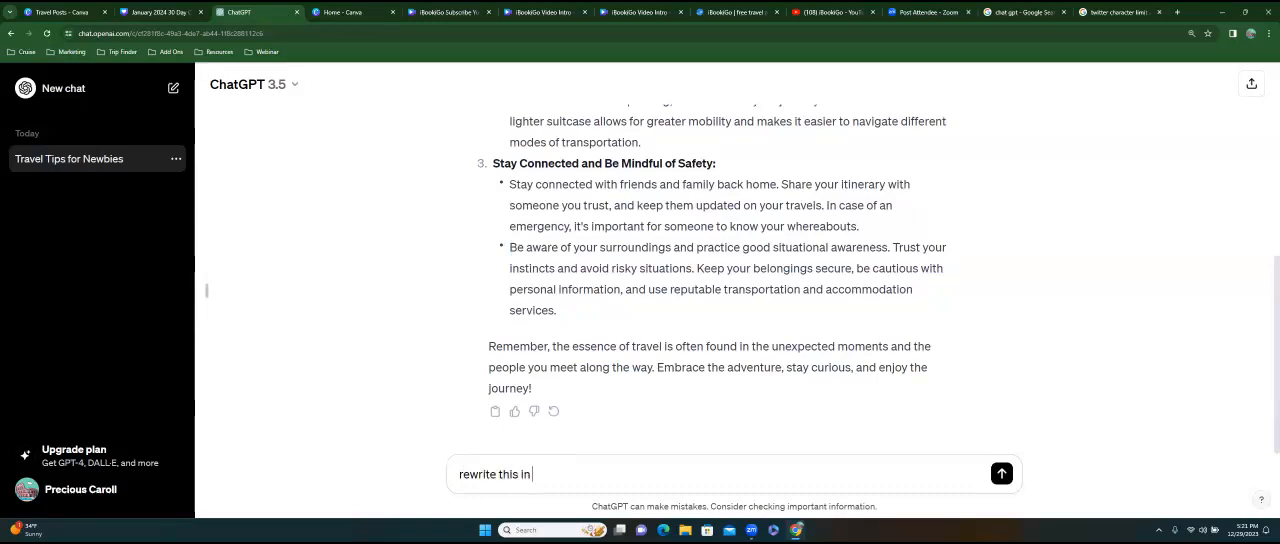
text( 3000 characters)
key(Return)
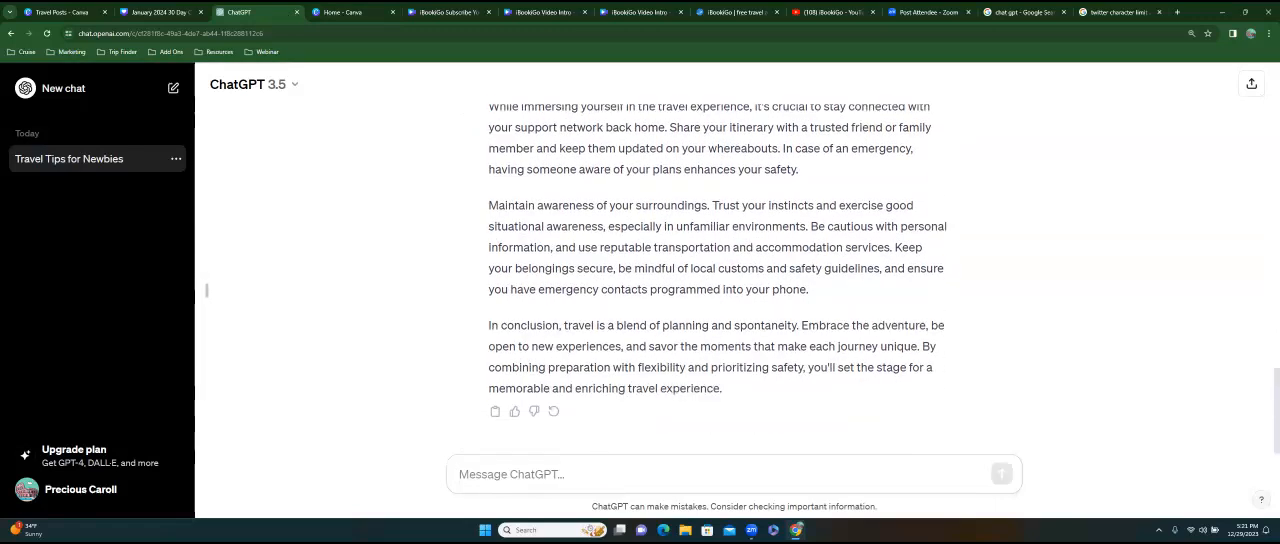
Copy the first two rewritten tips from ChatGPT and replace the Post 1 page's notes in Canva with them.
scroll(718, 280, up, 3)
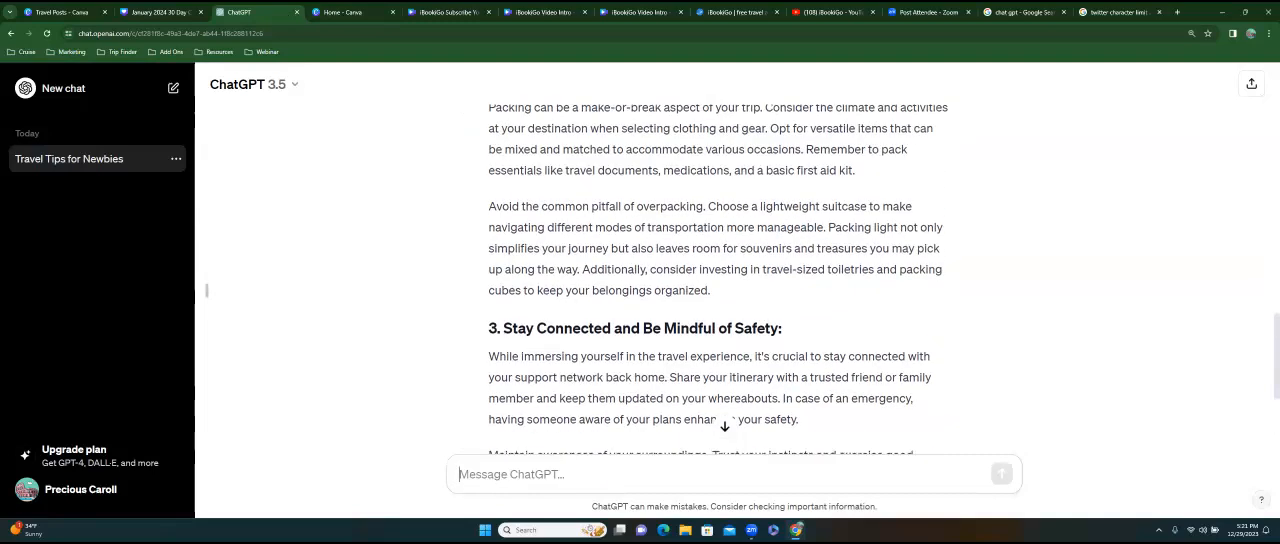
scroll(718, 280, up, 2)
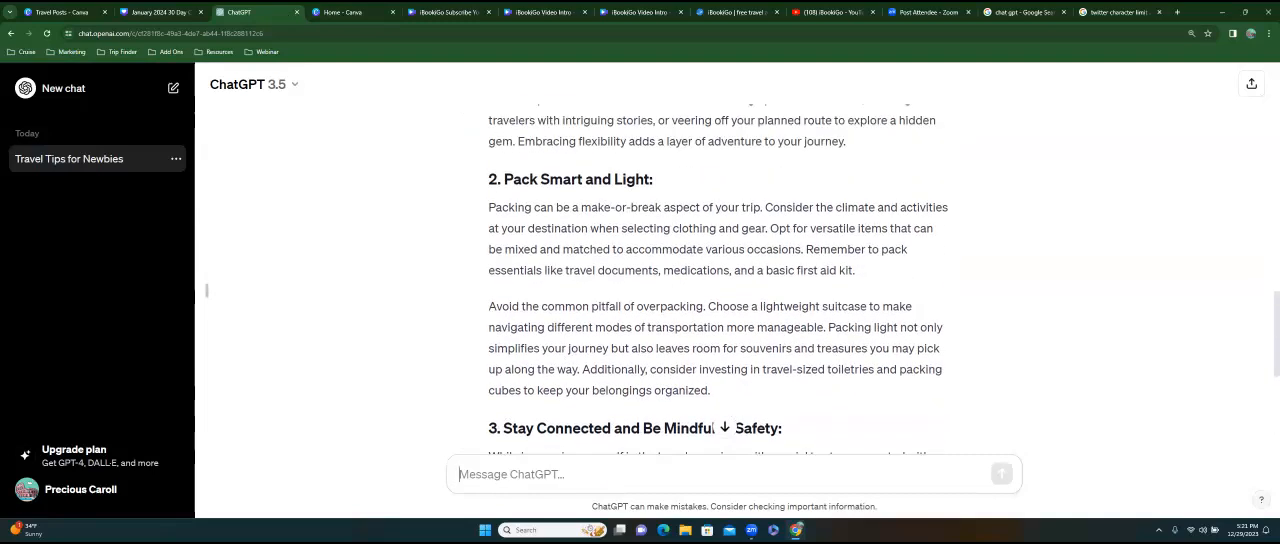
drag(712, 391, 492, 218)
scroll(474, 256, up, 2)
scroll(476, 221, up, 1)
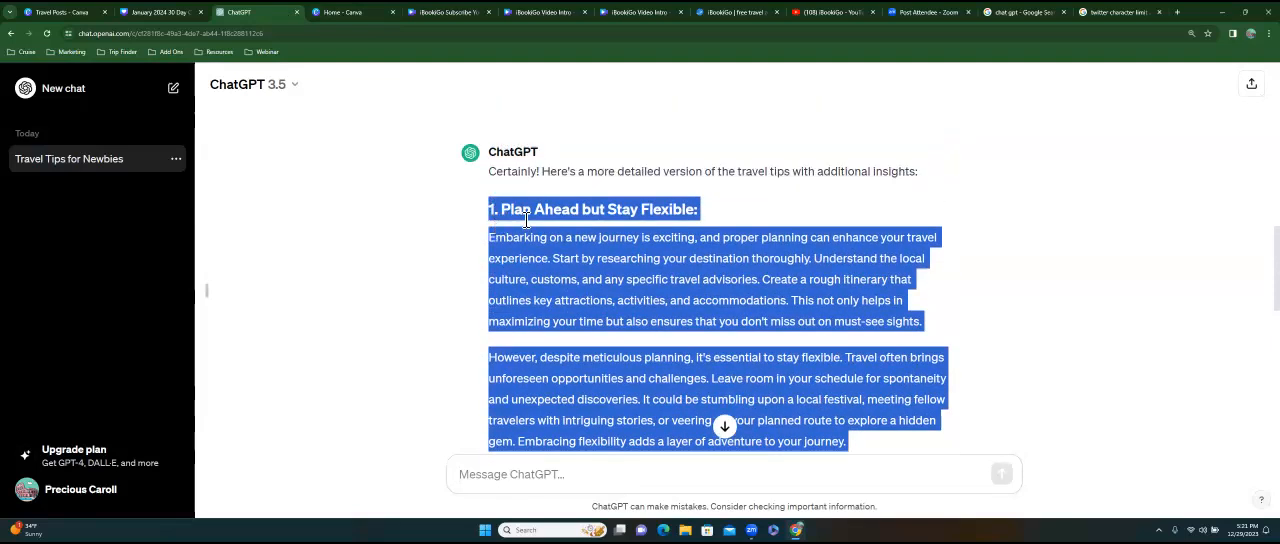
right_click(524, 214)
click(560, 226)
click(155, 12)
key(BackSpace)
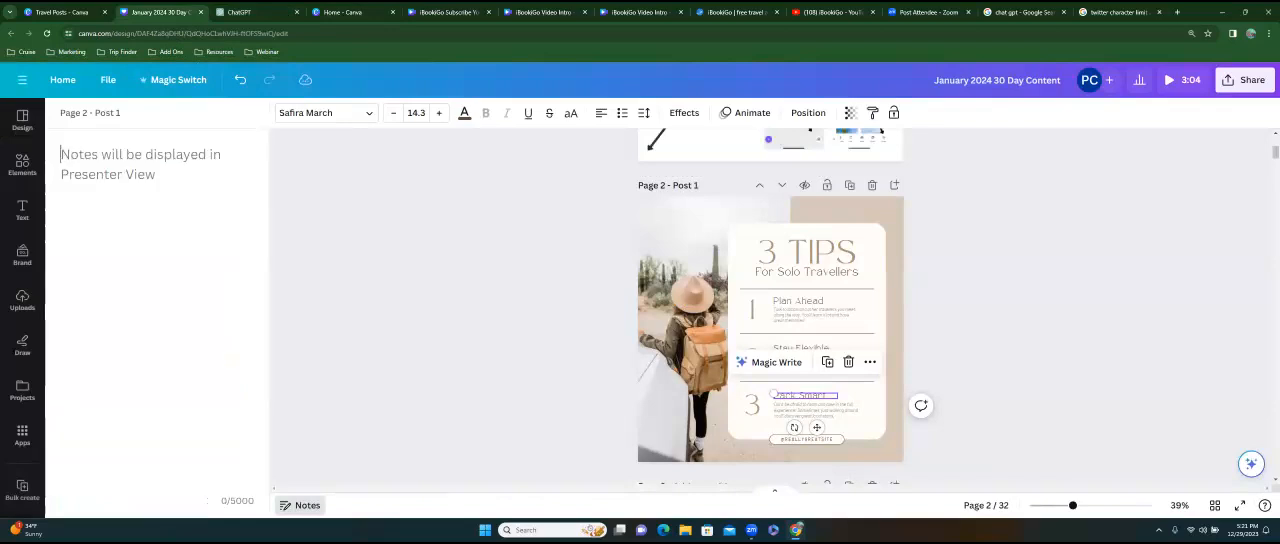
key(ctrl+v)
Remove the number before "Plan Ahead but Stay Flexible:" in the notes and insert two blank lines above that heading.
scroll(150, 300, up, 5)
scroll(150, 300, up, 5)
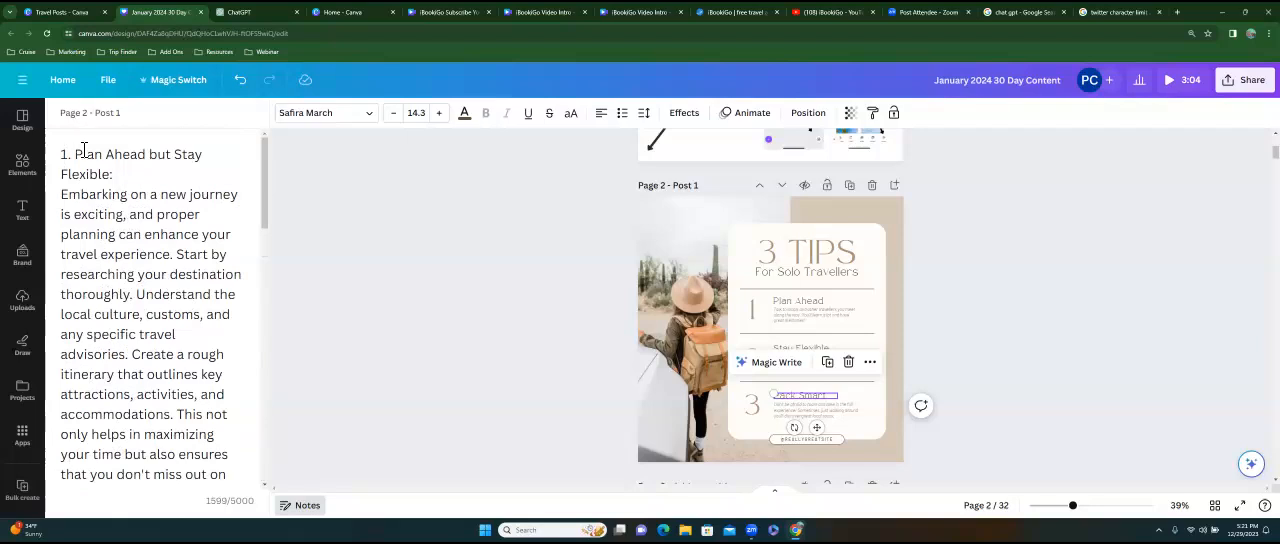
key(BackSpace)
key(BackSpace)
key(BackSpace)
key(Return)
key(Return)
key(Up)
key(Up)
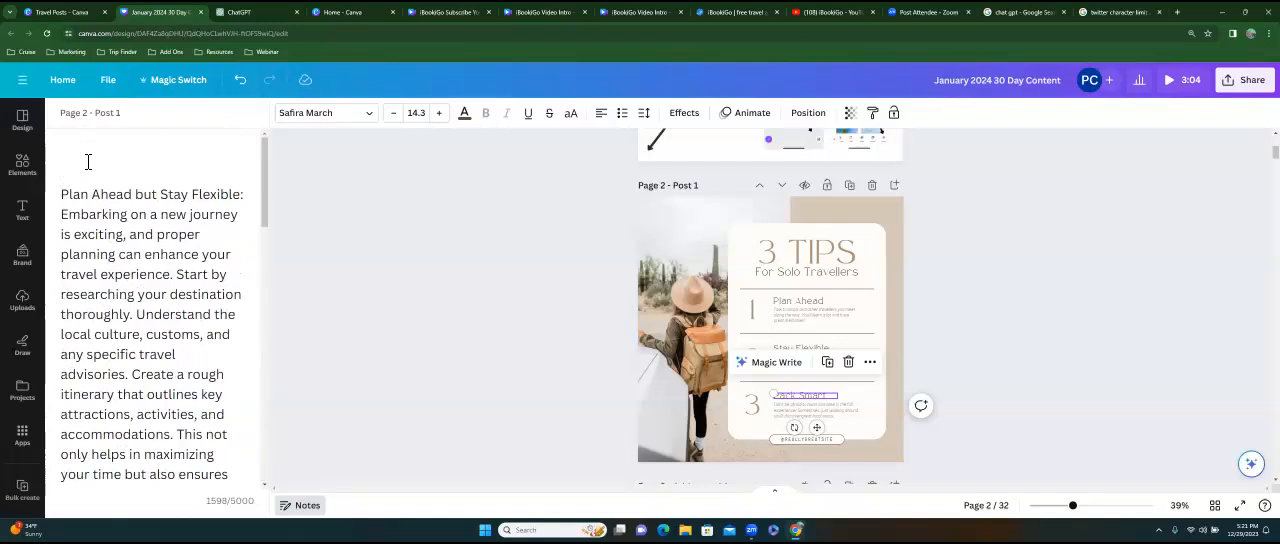
Add the intro "If you are new to traveling here are some great tips from my travel agency to your luggage:" above the first tip in the notes.
text(If you are new to travel)
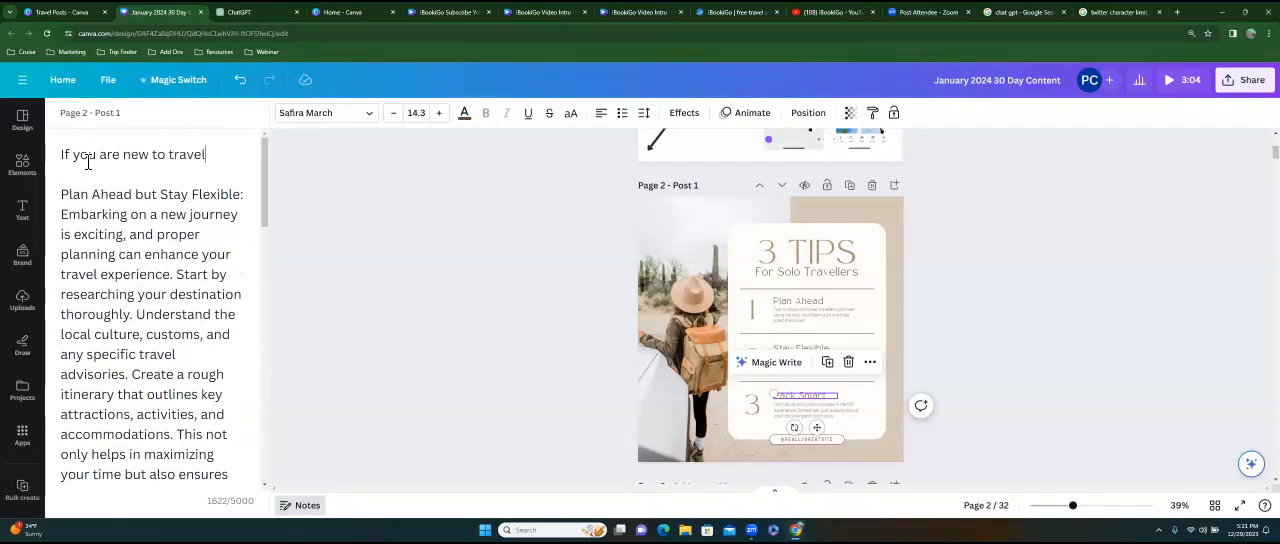
text(ing here)
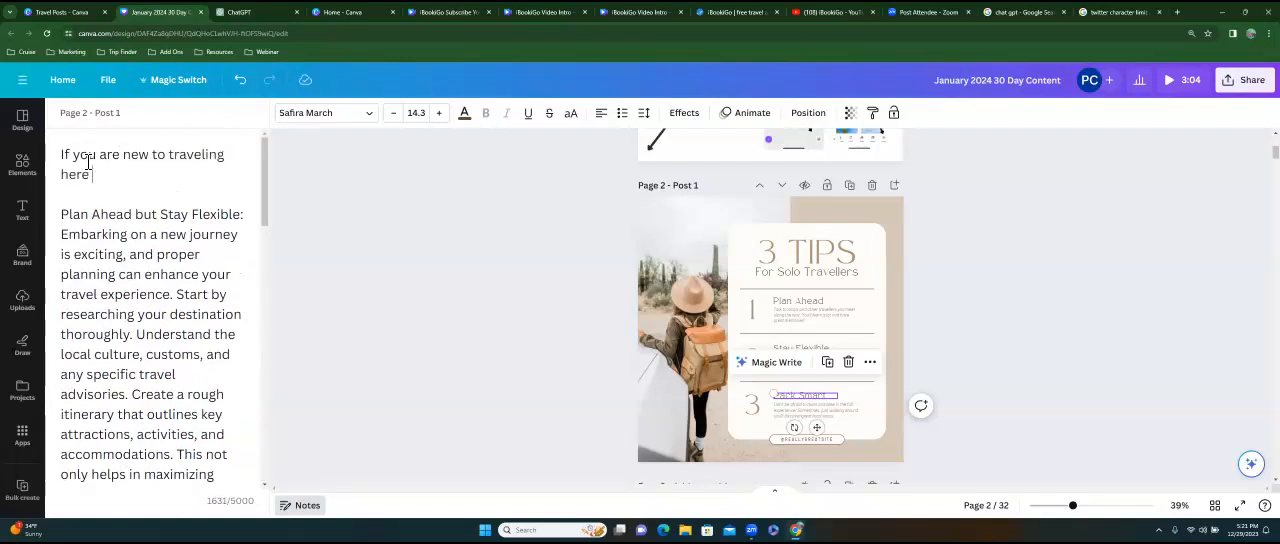
text( are some great tips from my)
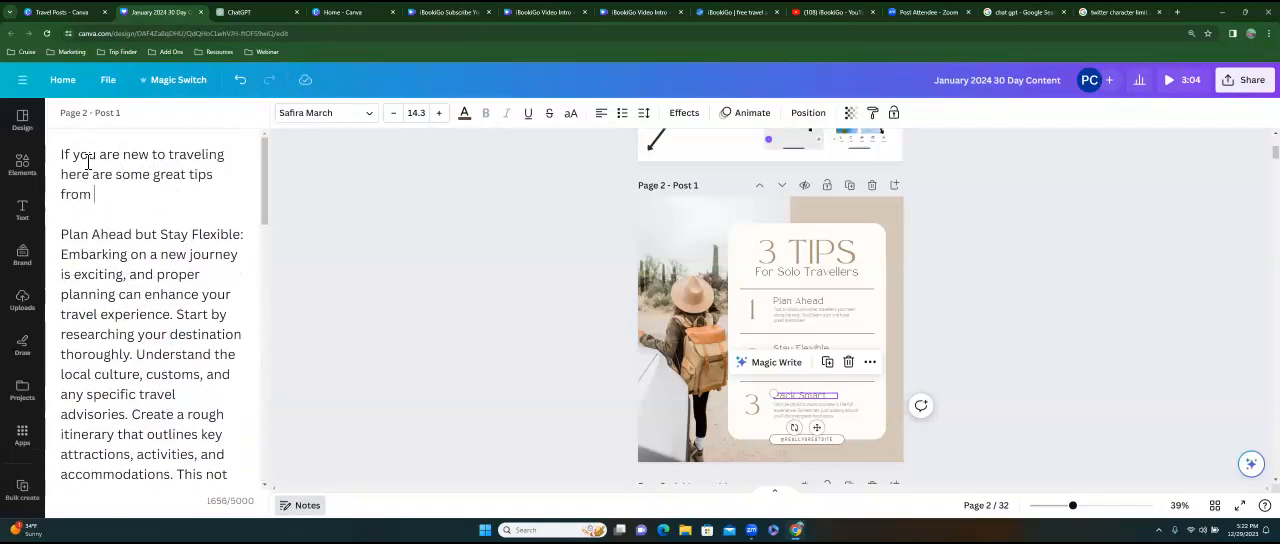
text(l agen)
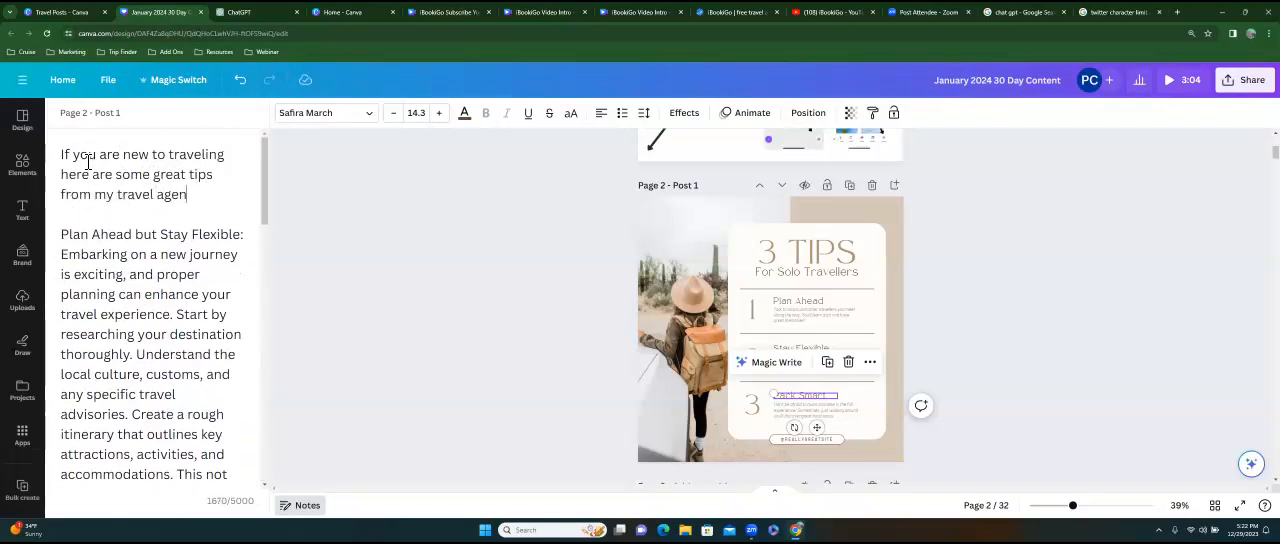
text(cy to your luggage:)
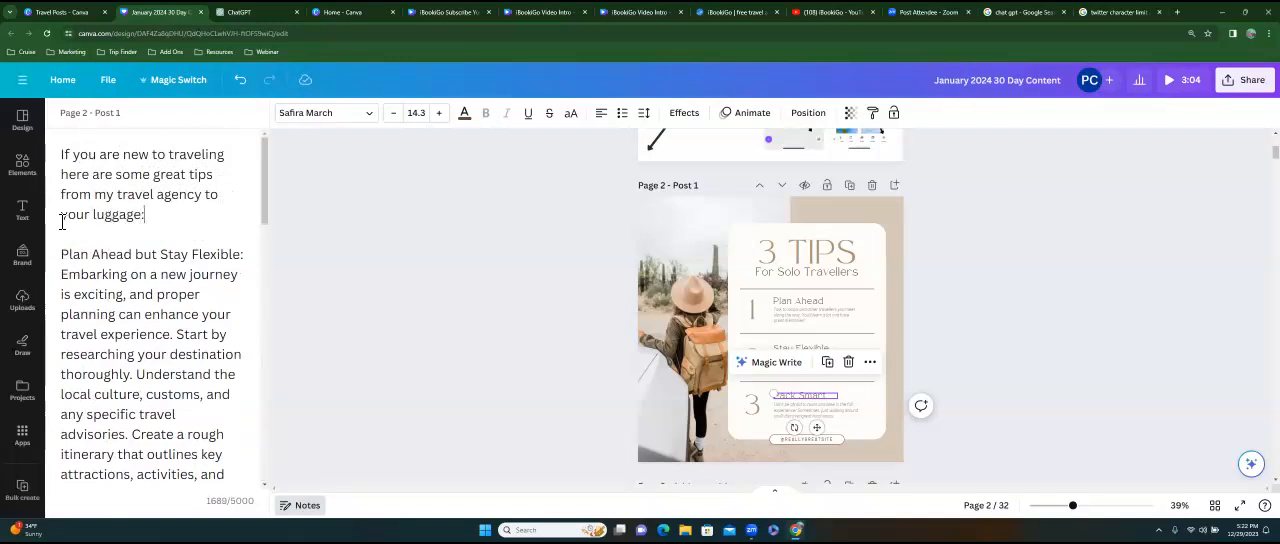
Remove the number before the "Pack Smart and Light:" heading in the notes.
scroll(62, 222, down, 3)
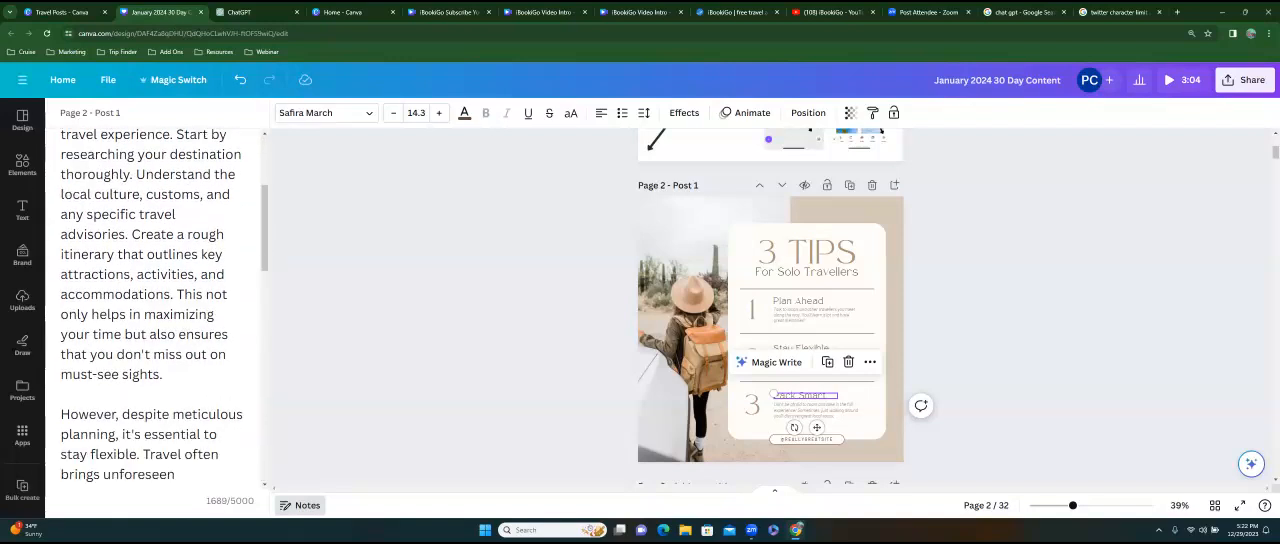
scroll(156, 305, up, 4)
scroll(156, 305, down, 7)
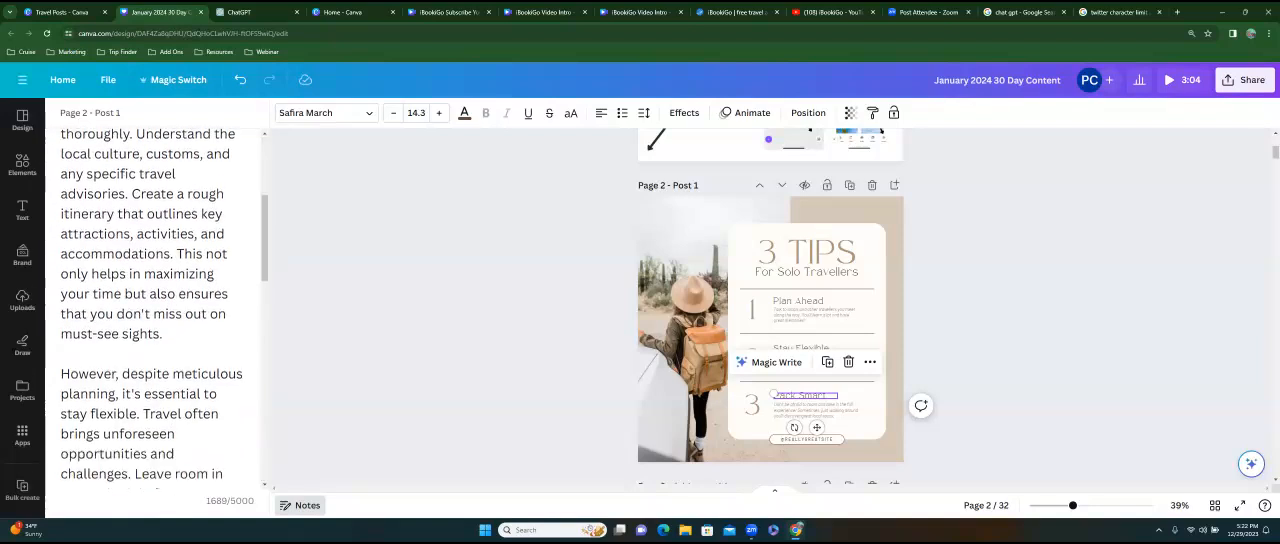
scroll(156, 305, down, 2)
scroll(156, 305, down, 4)
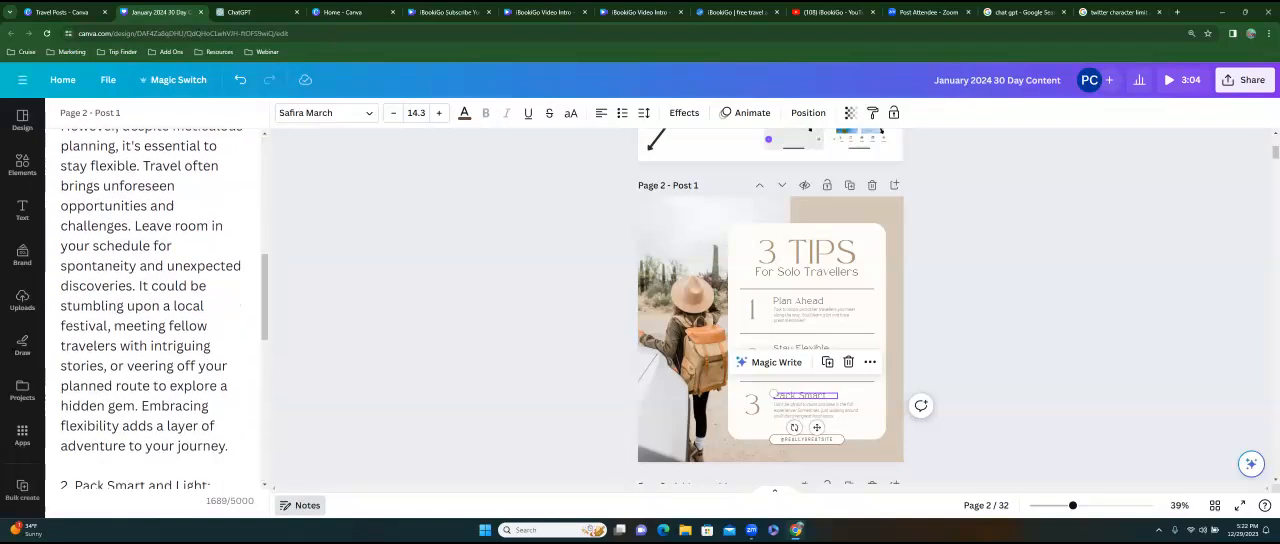
key(BackSpace)
key(BackSpace)
key(BackSpace)
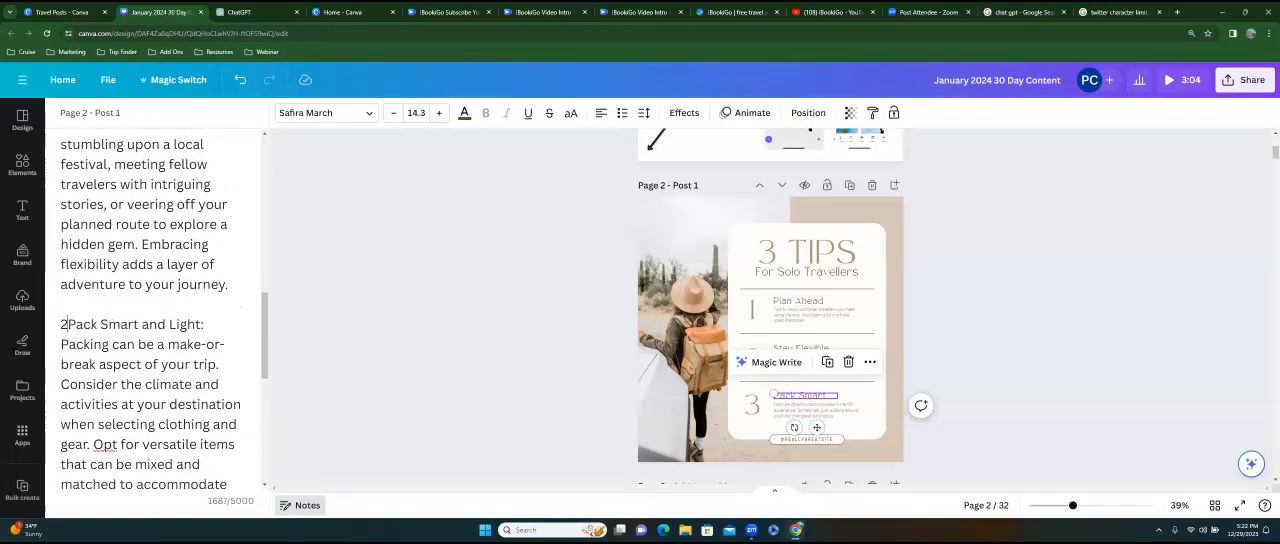
Add the hashtags "#ibookigo #traveltips #travelhacks #travelnewbie" at the end of the notes, separated from the last paragraph by a blank line.
scroll(156, 305, up, 8)
scroll(156, 305, up, 5)
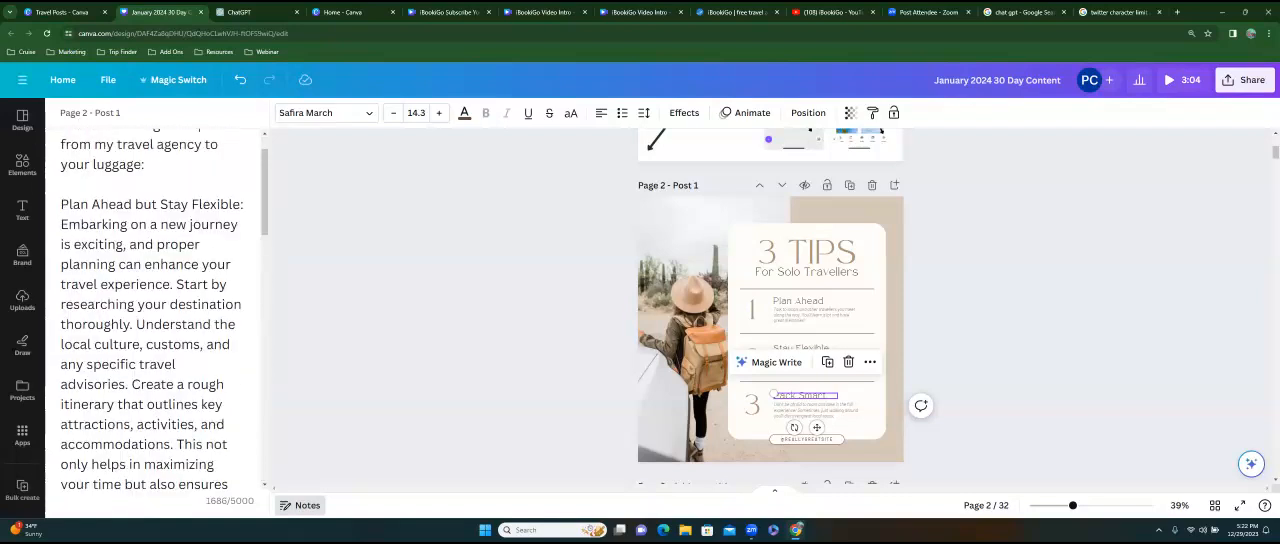
scroll(156, 305, down, 14)
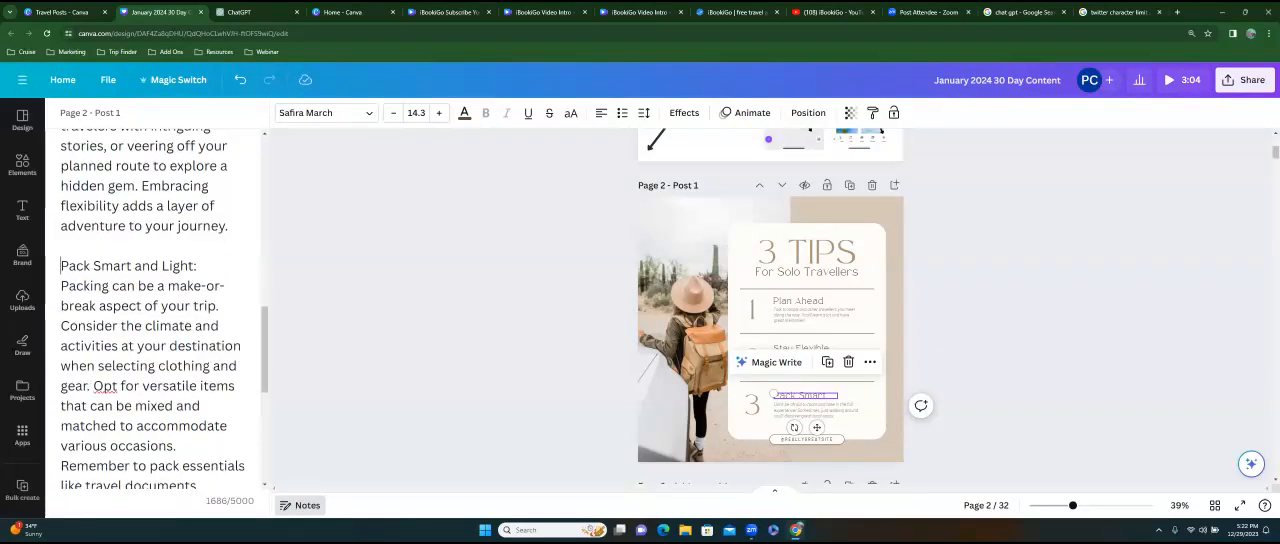
drag(61, 374, 178, 419)
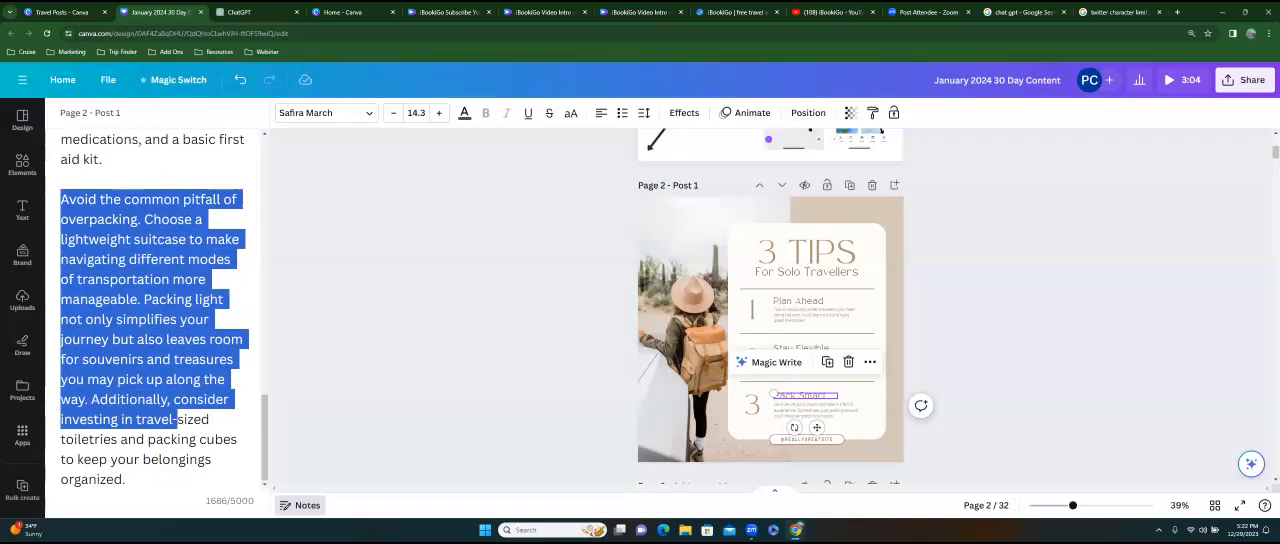
click(127, 480)
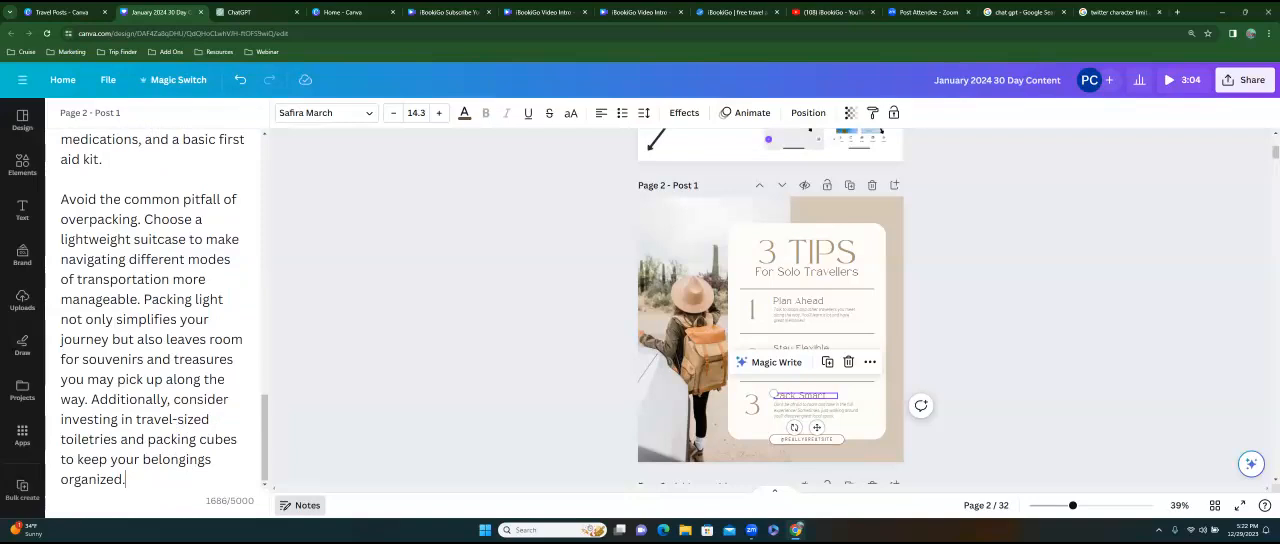
mouse_move(265, 452)
mouse_down()
mouse_move(277, 193)
mouse_move(274, 451)
mouse_up()
key(Return)
key(Return)
text(#)
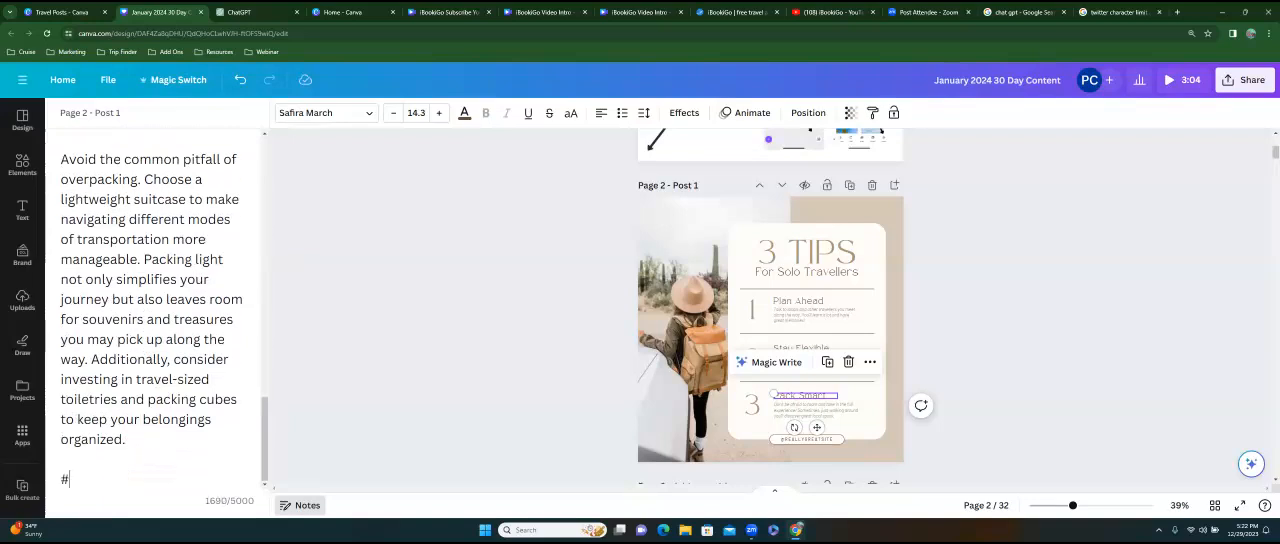
text(ibookigo )
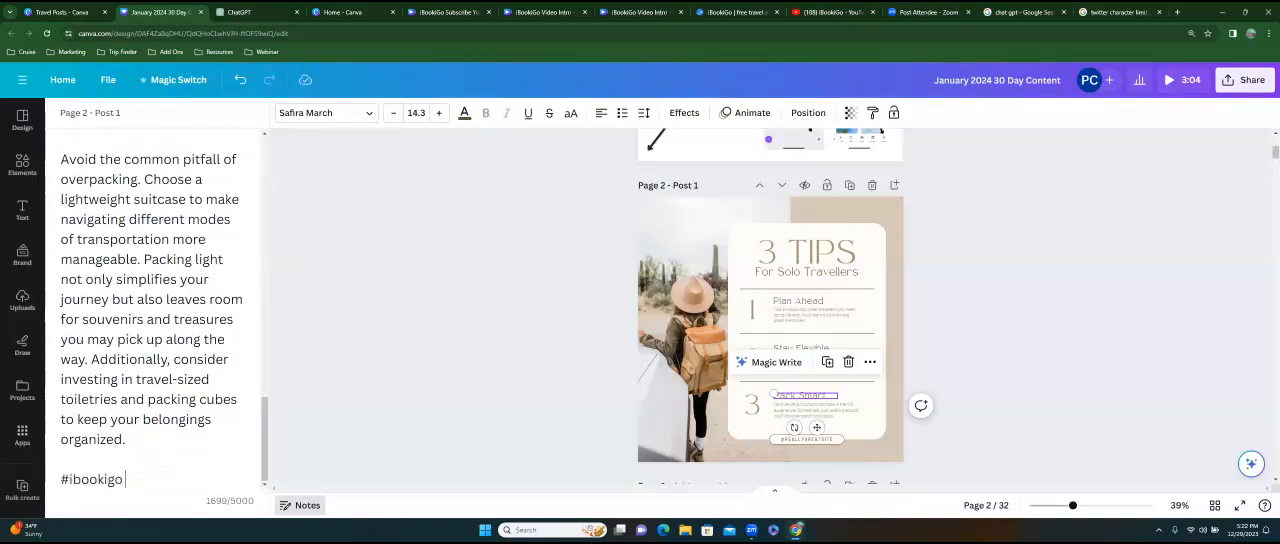
text(#traveltips #tra)
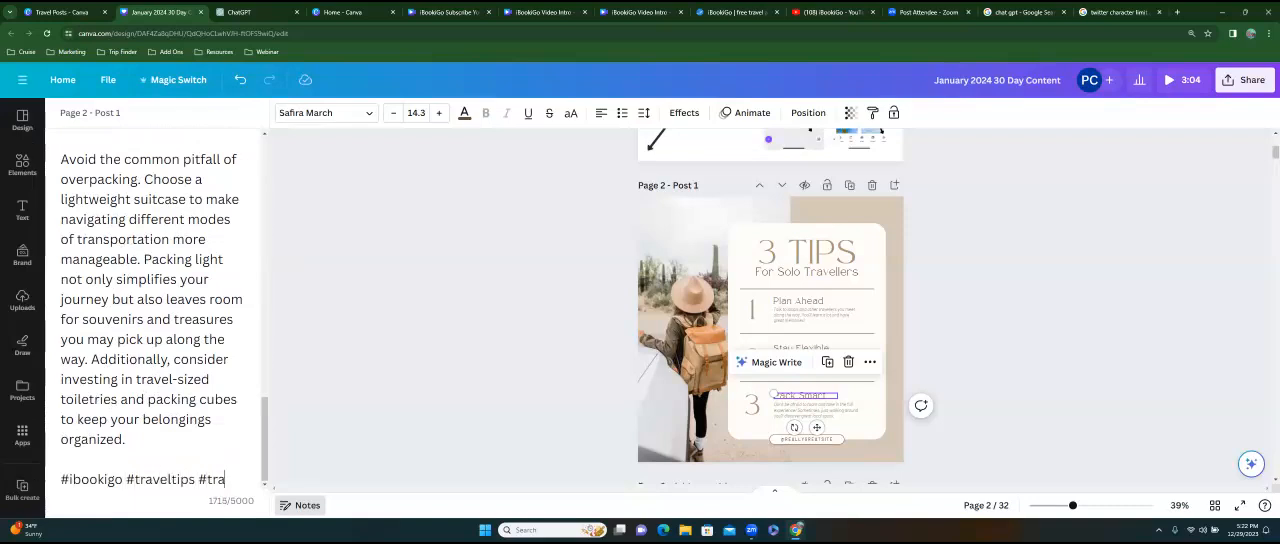
text(velhacks #)
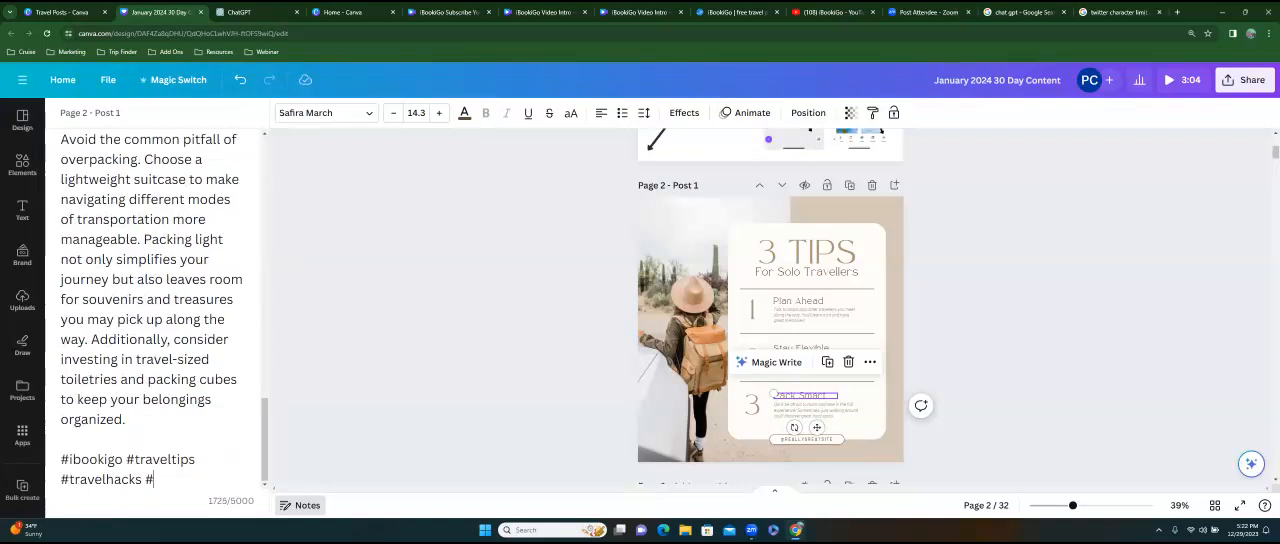
text(travelnewbie)
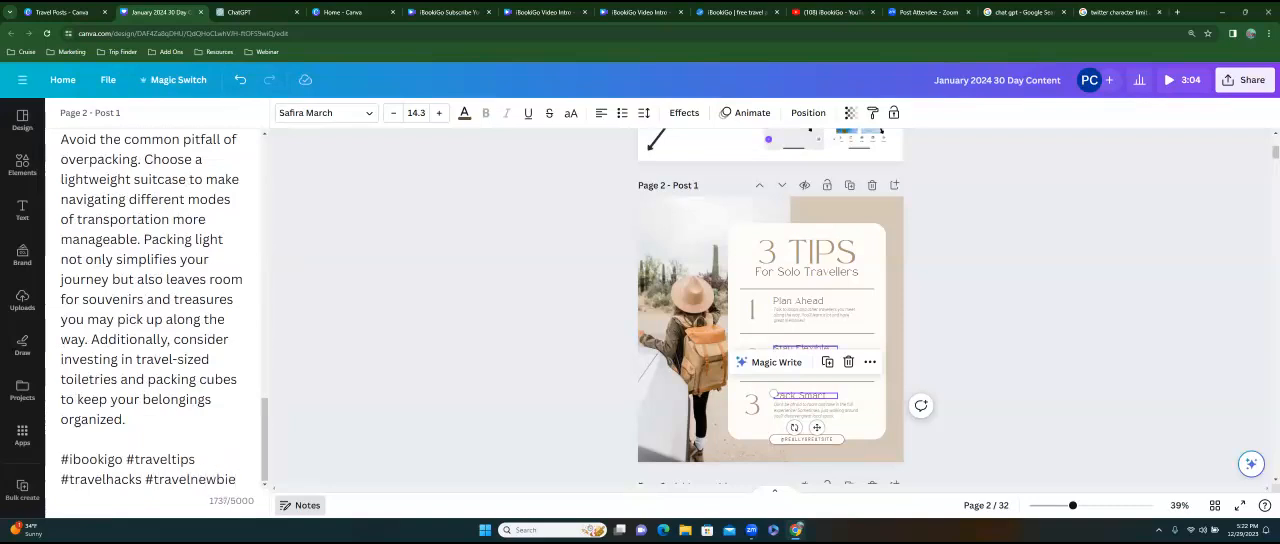
click(560, 405)
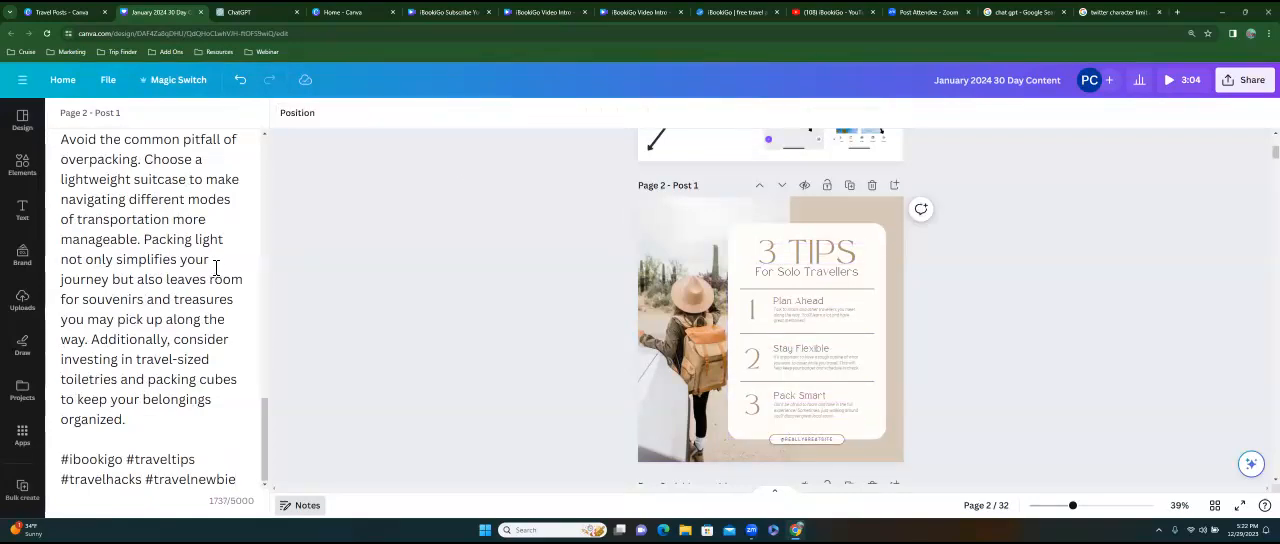
Replace the description under Stay Flexible on the Post 1 page with "Consider the Climate and Activities", taken from the packing tip in the notes.
scroll(215, 270, up, 5)
scroll(155, 268, down, 3)
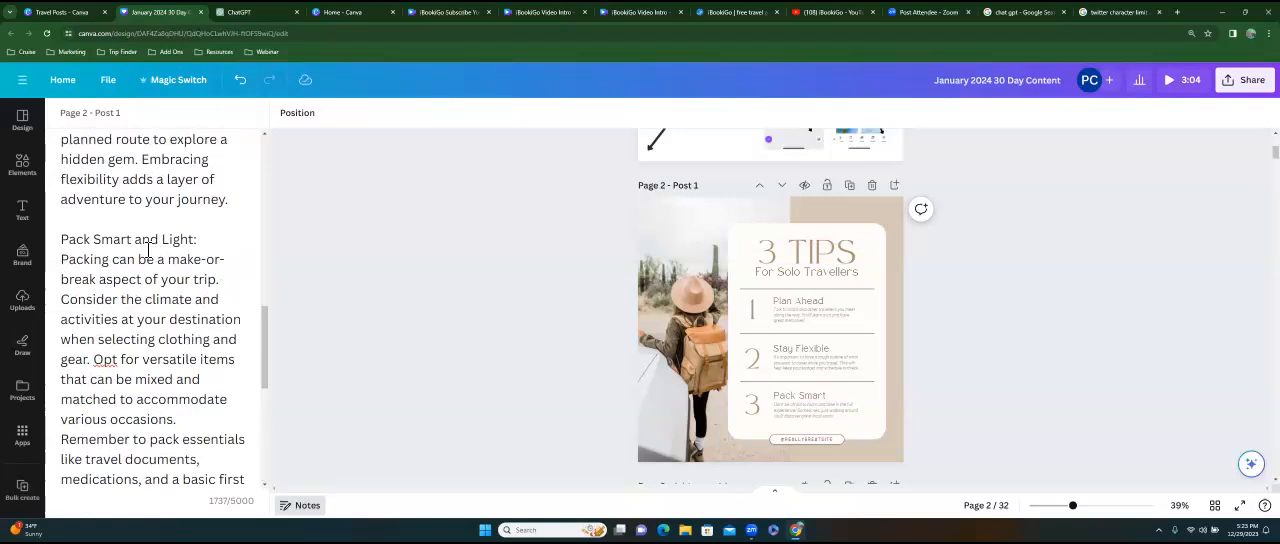
drag(61, 262, 217, 281)
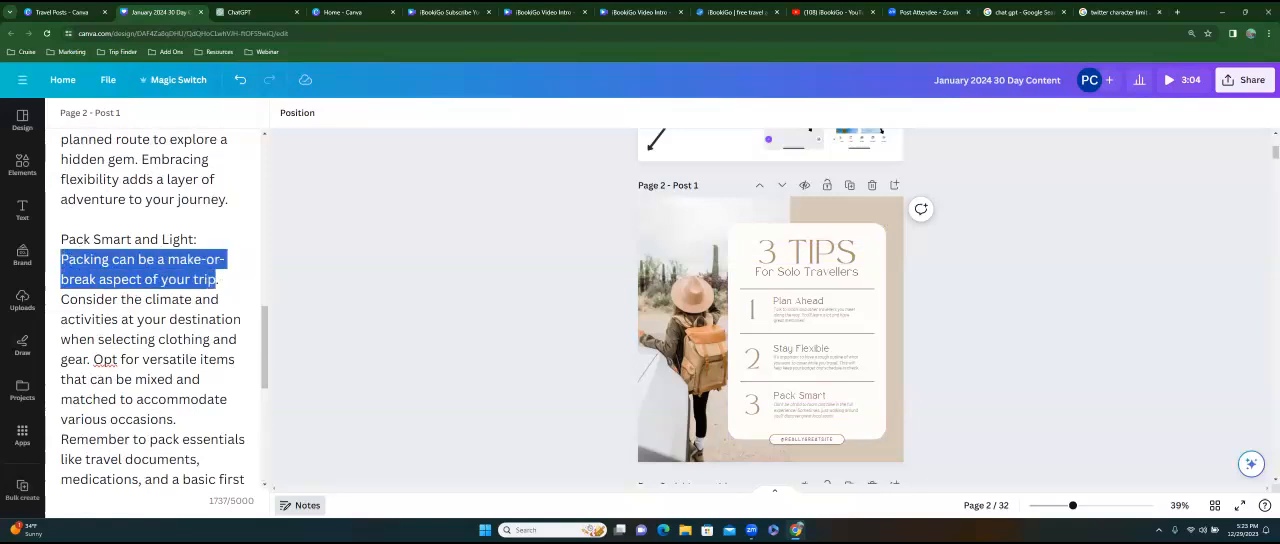
drag(61, 299, 219, 319)
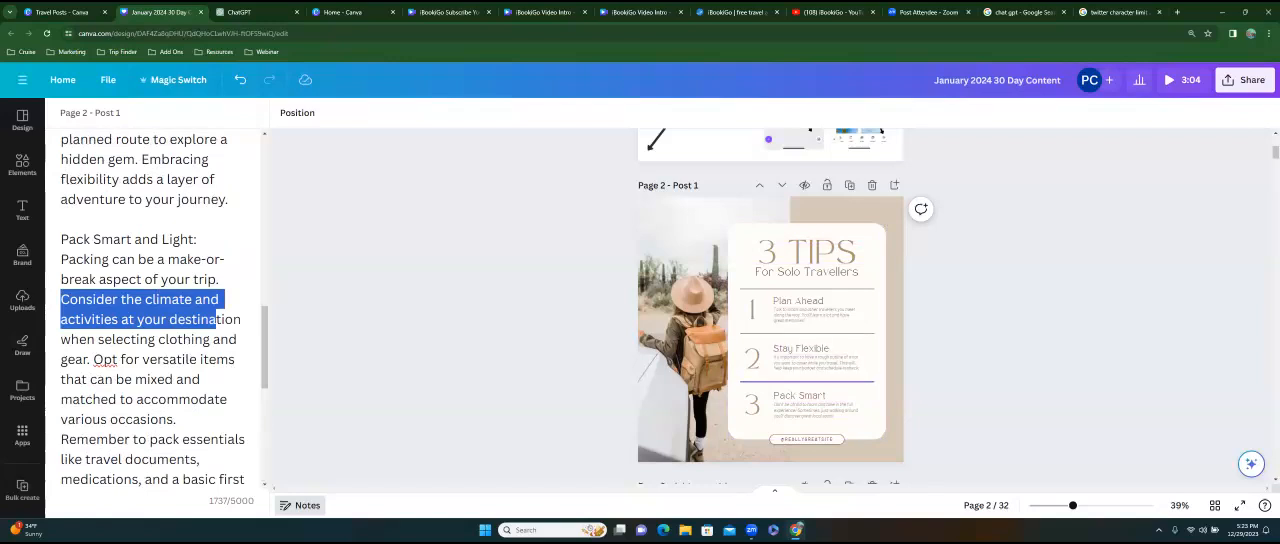
click(818, 364)
double_click(818, 364)
key(BackSpace)
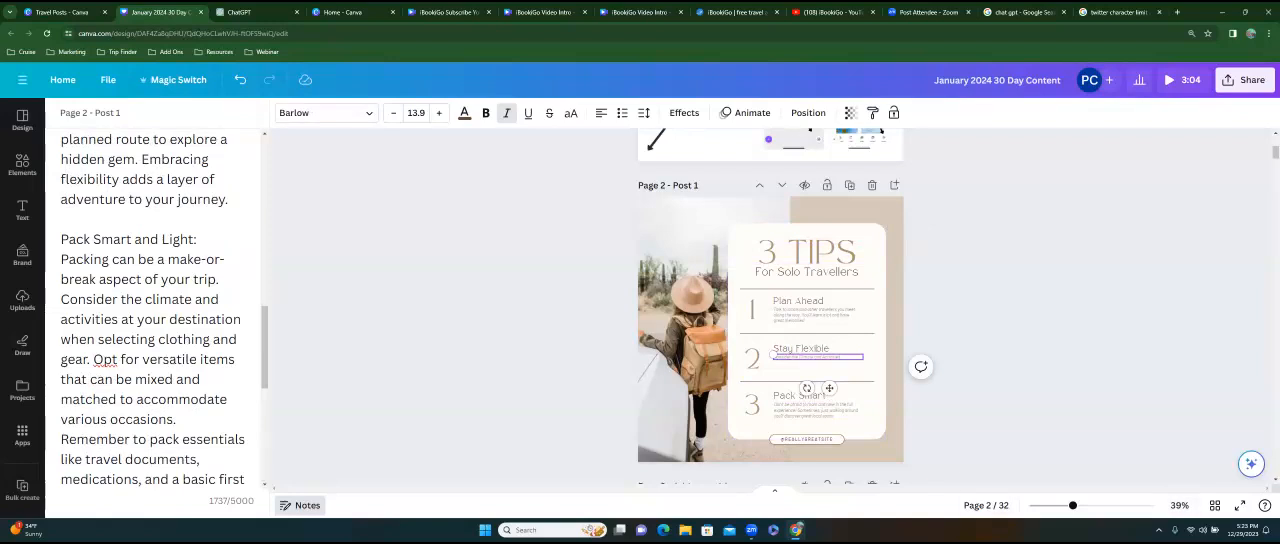
Turn the Stay Flexible description into a bulleted list and start a second bullet.
drag(1073, 505, 1099, 505)
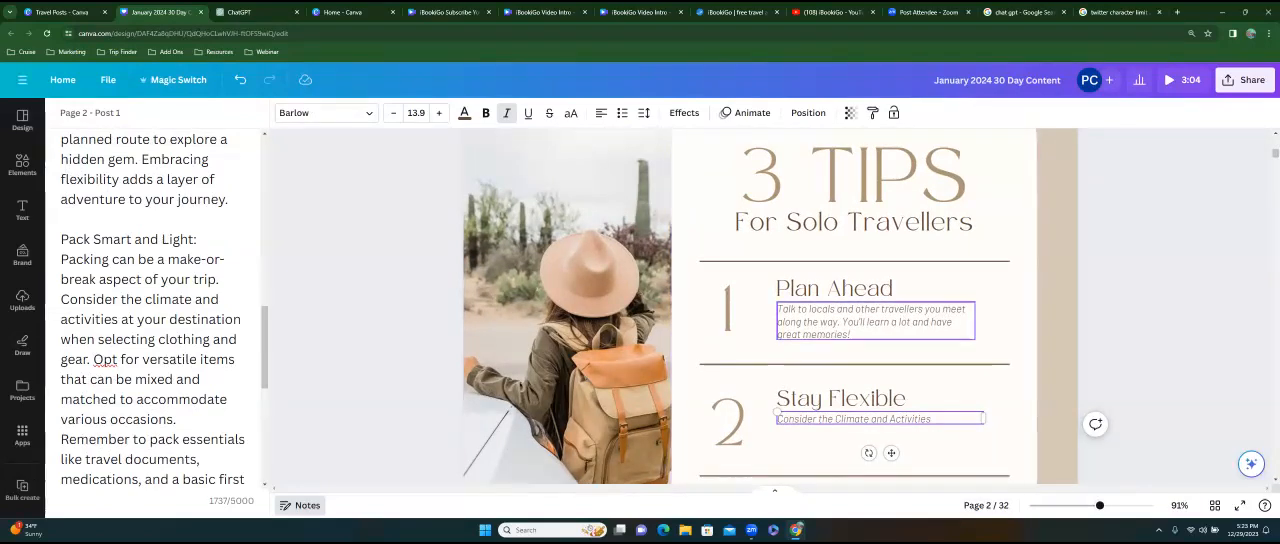
click(621, 113)
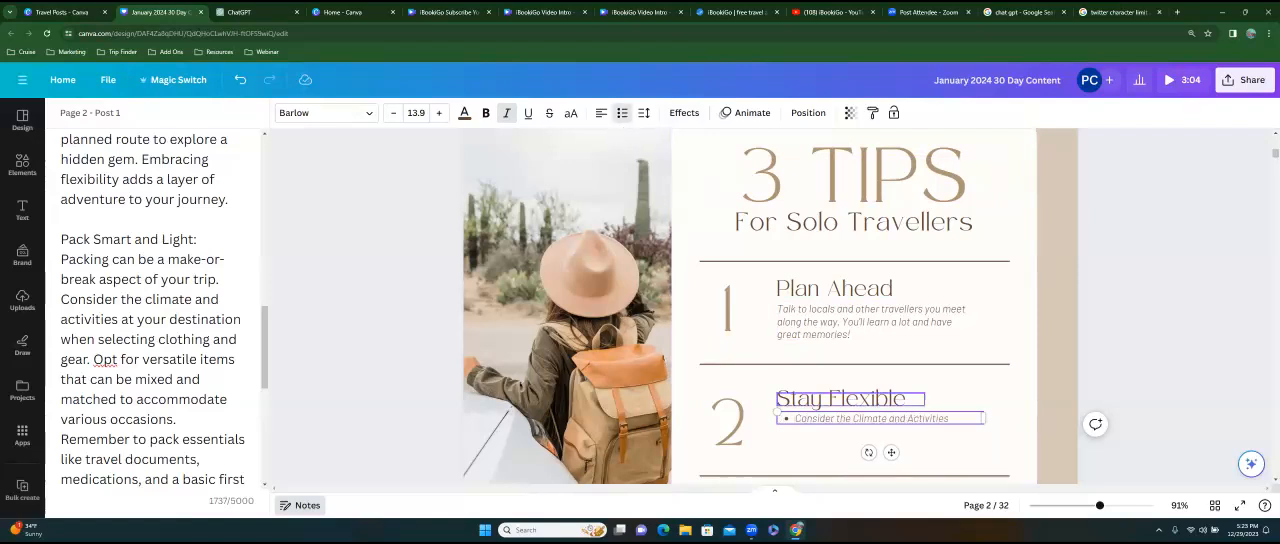
key(Return)
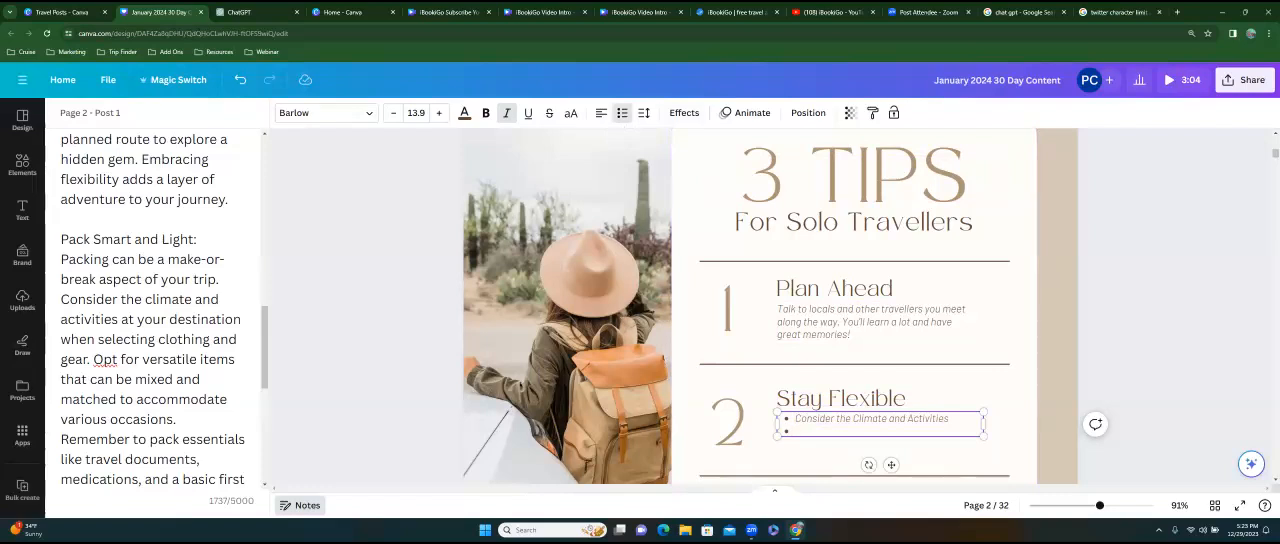
text(Pack E)
key(BackSpace)
key(BackSpace)
key(BackSpace)
key(BackSpace)
key(BackSpace)
Replace the description under Plan Ahead with "Research Destination by using an experienced travel professional like myself".
scroll(770, 306, down, 3)
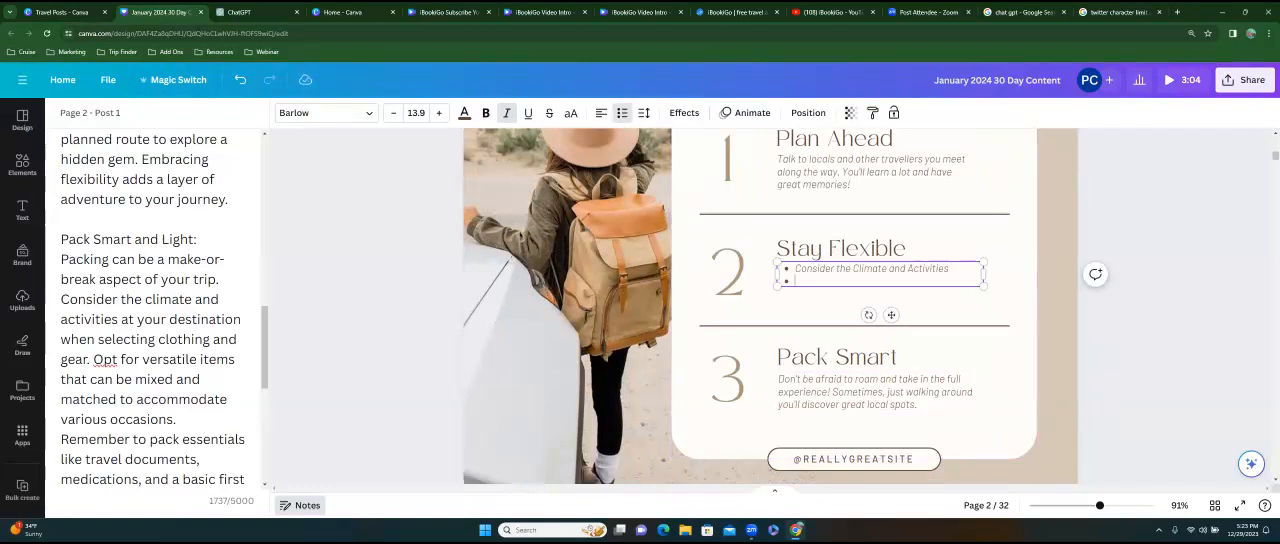
scroll(155, 310, down, 5)
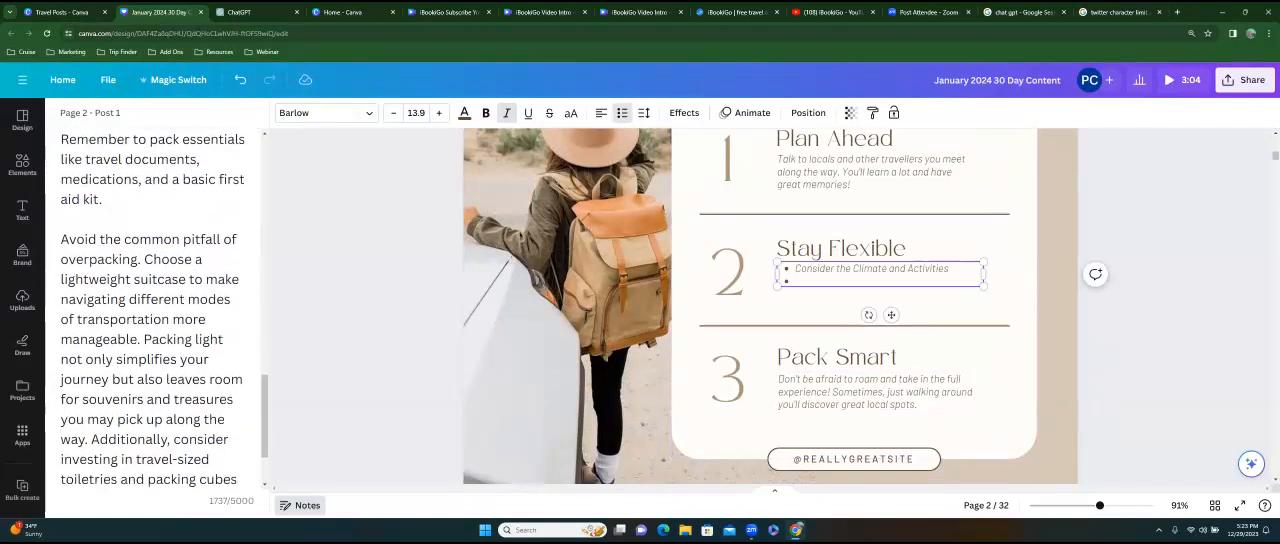
scroll(155, 310, up, 5)
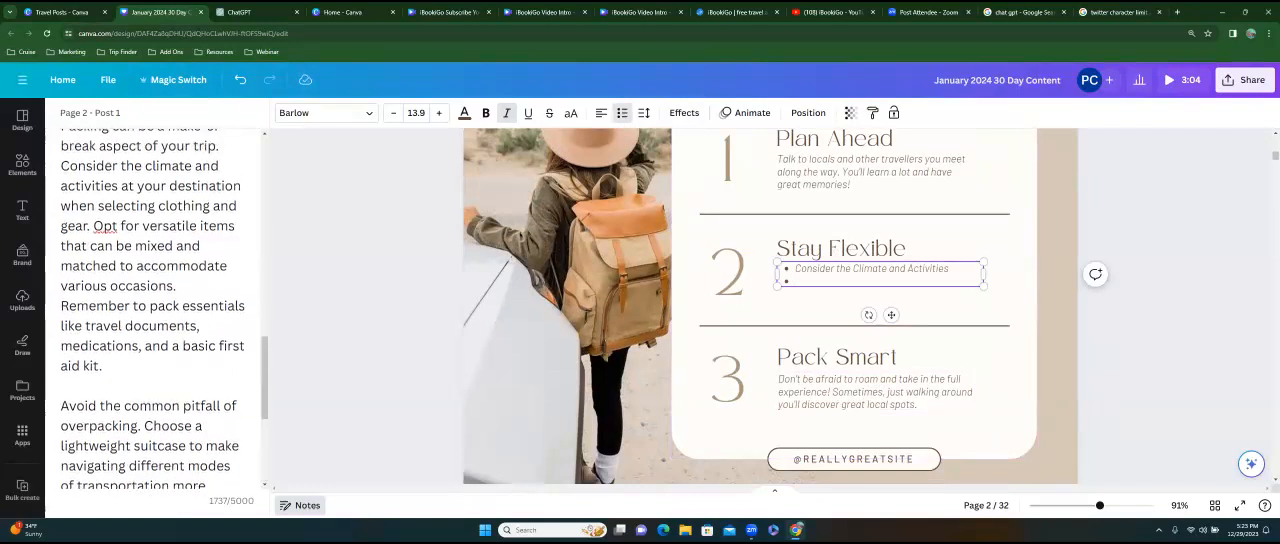
scroll(155, 310, up, 5)
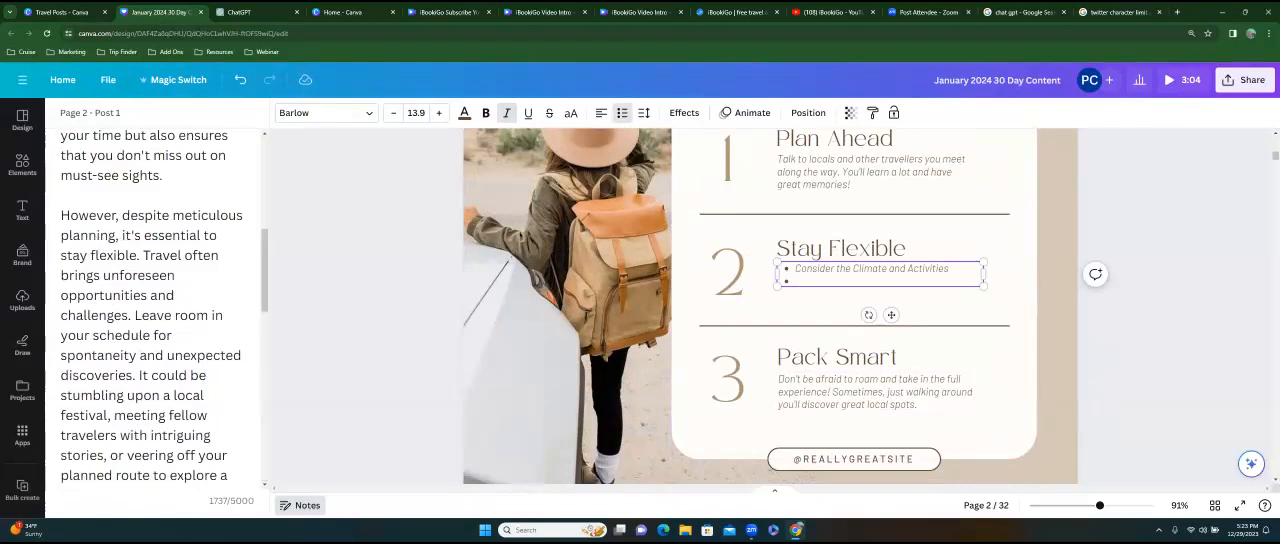
scroll(179, 262, up, 3)
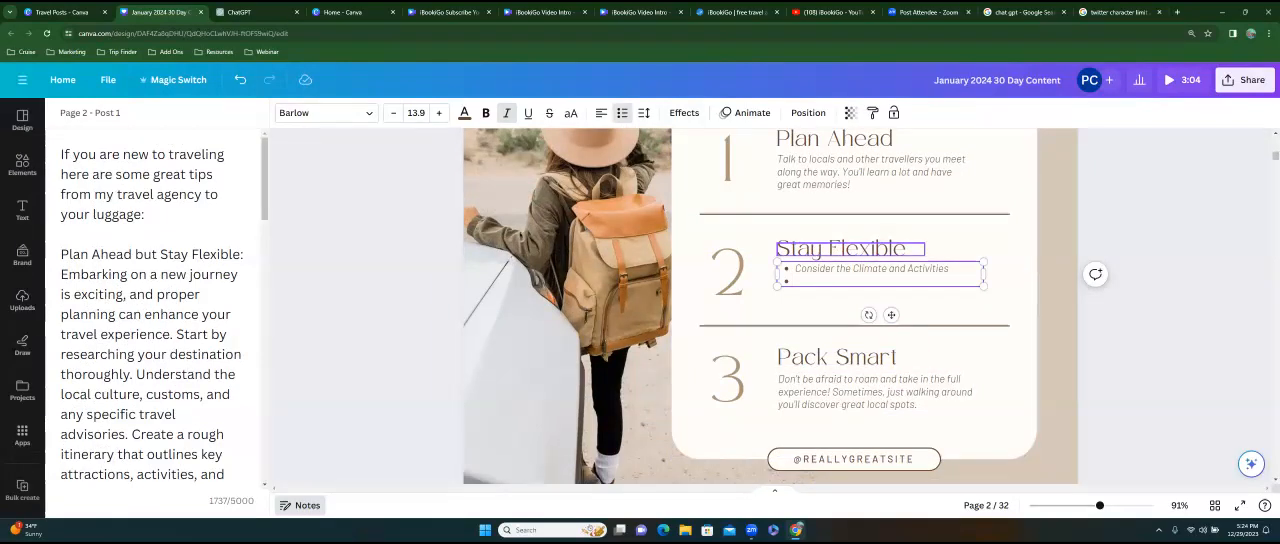
scroll(850, 251, up, 1)
double_click(856, 267)
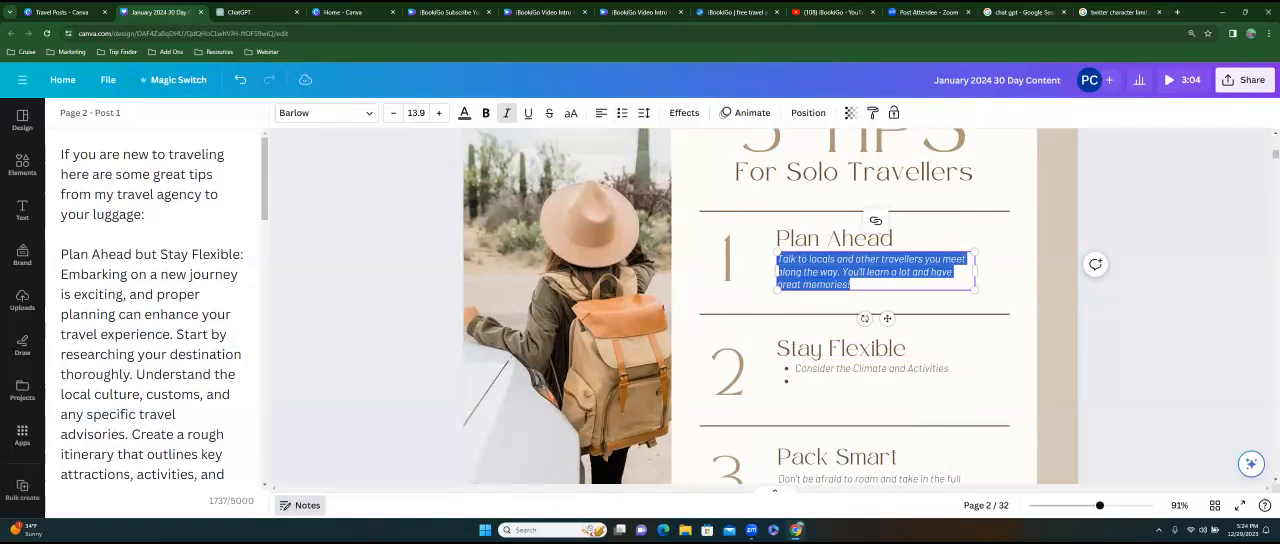
key(BackSpace)
text(Research Destination by using an experien)
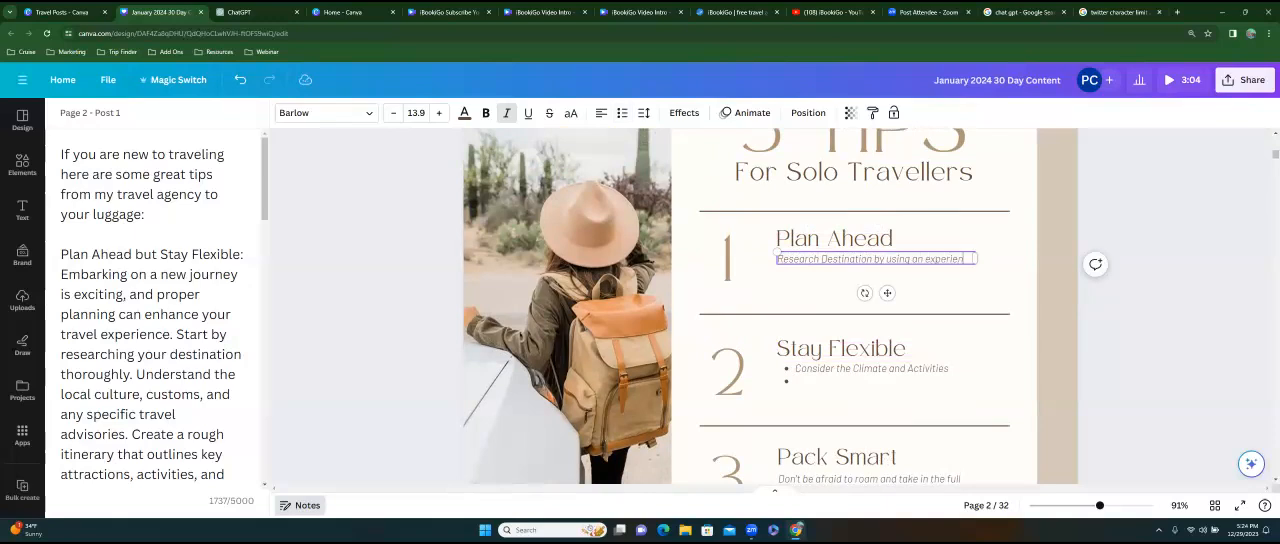
text(ced travel professional like myself)
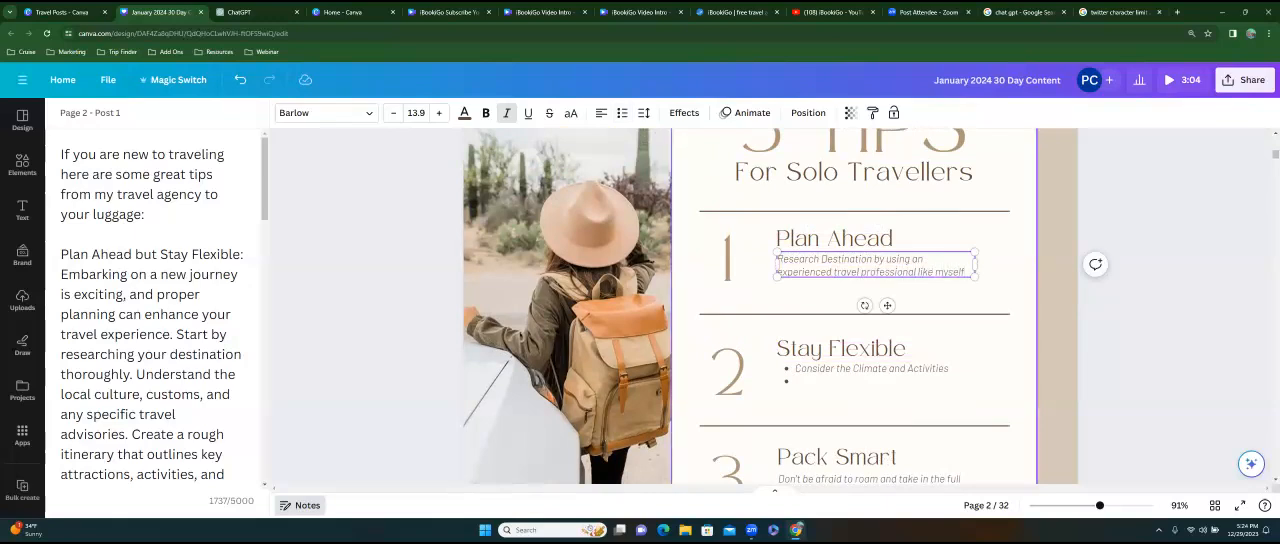
scroll(850, 300, down, 1)
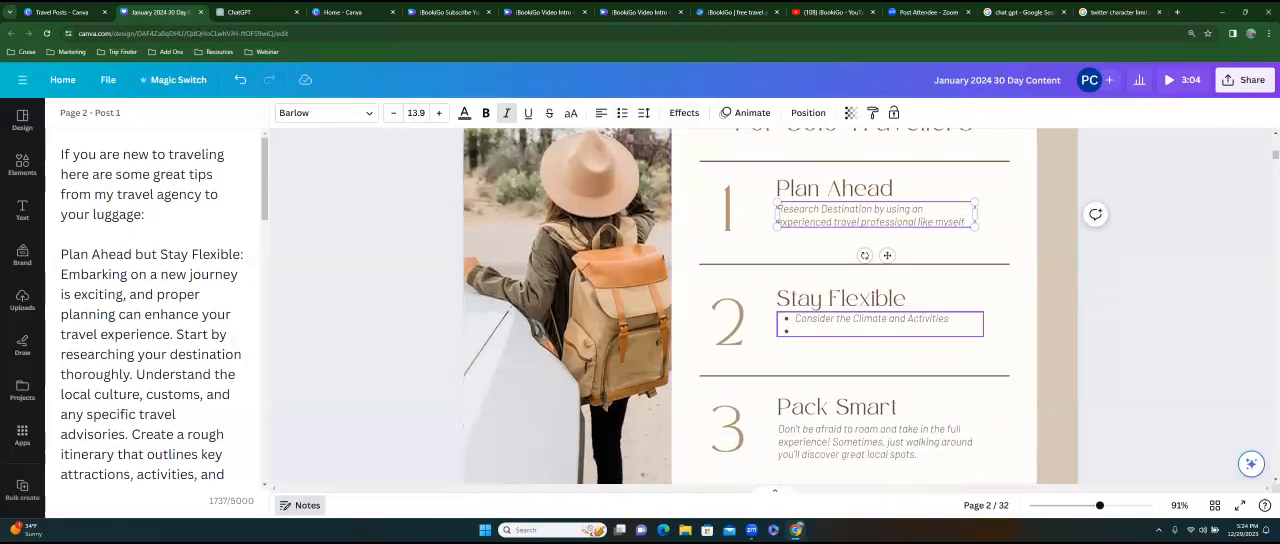
Replace the first bullet under Stay Flexible with "Let your travel agent know your dates of availability".
click(824, 318)
drag(949, 319, 795, 319)
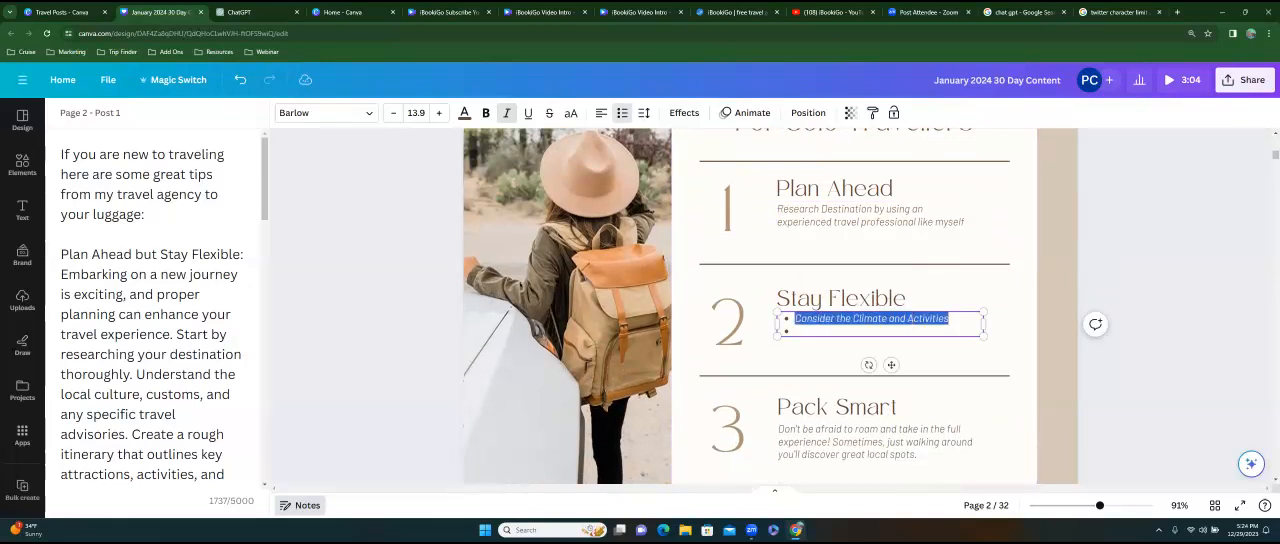
text(Len)
text(t your travel age)
text(nt know)
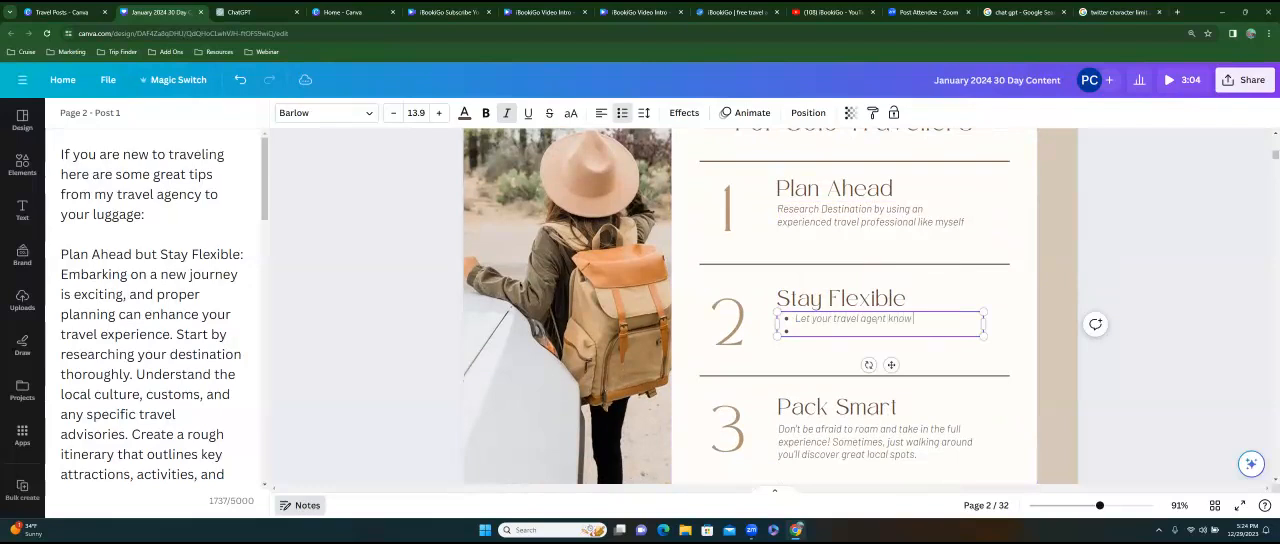
text( your dates of availability)
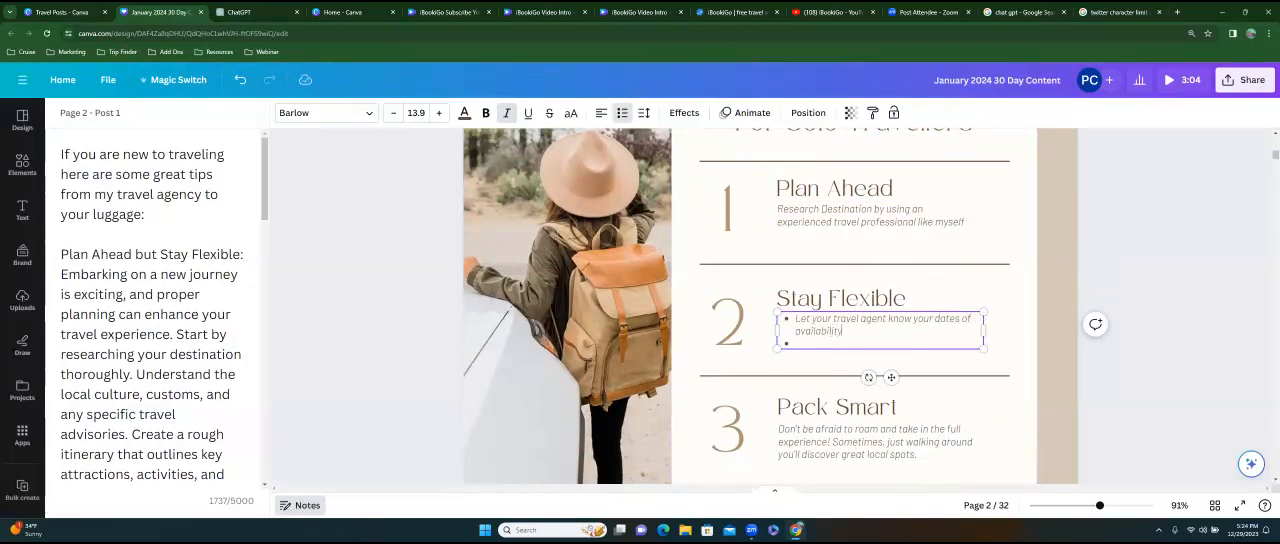
Remove the empty second bullet and the bullet formatting from the Stay Flexible description.
key(BackSpace)
scroll(770, 306, down, 3)
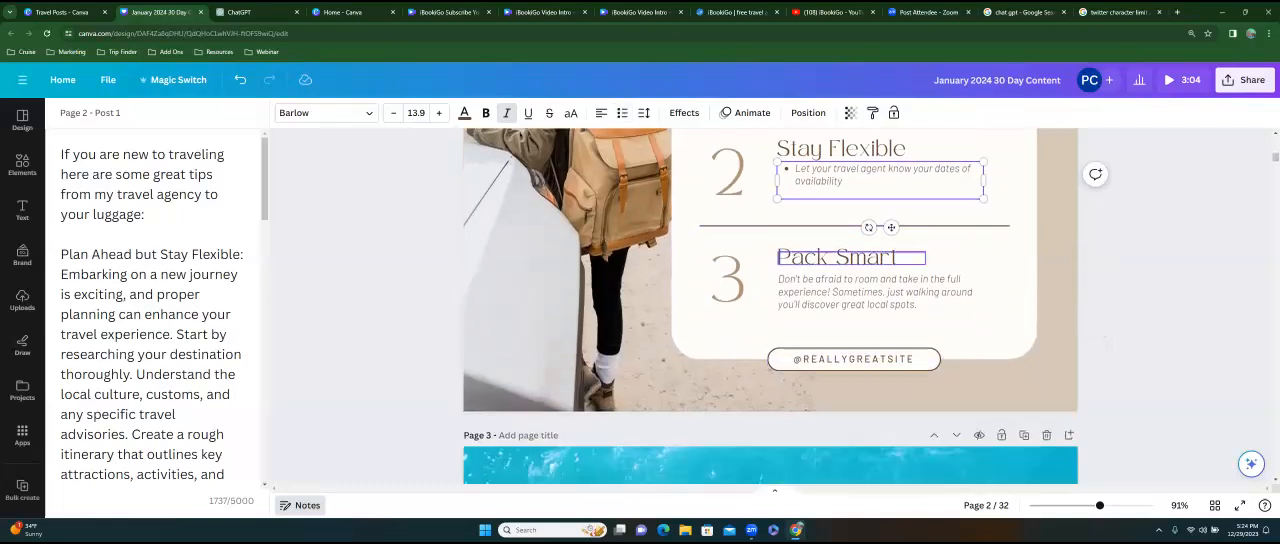
key(BackSpace)
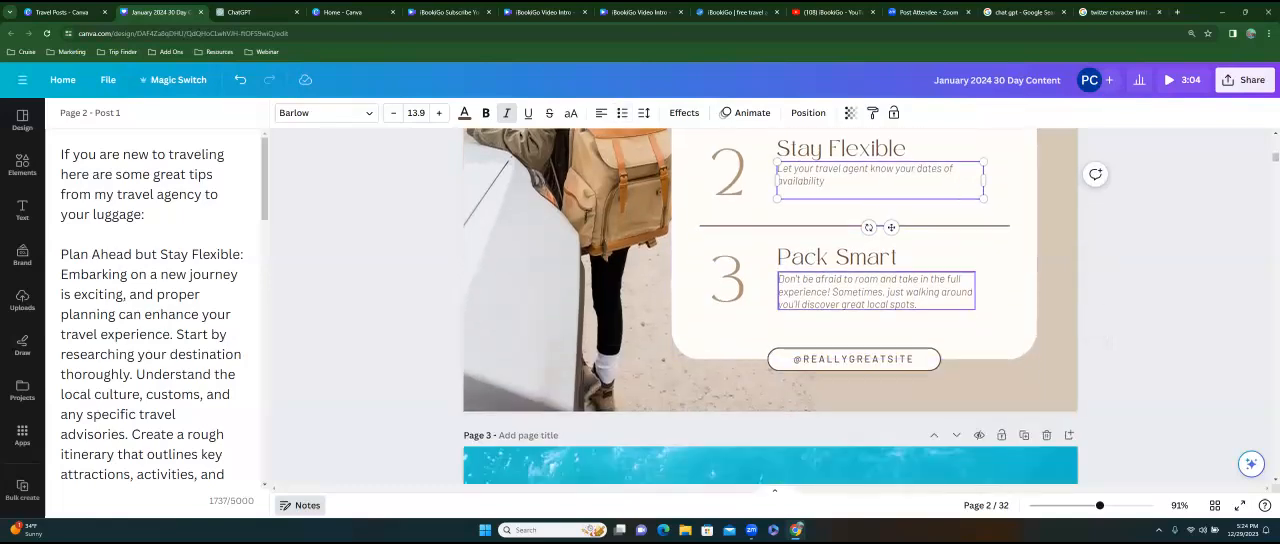
Replace the description under Pack Smart with "Don't overpack, take only what you need and vital essesentials.".
double_click(880, 294)
drag(918, 305, 779, 280)
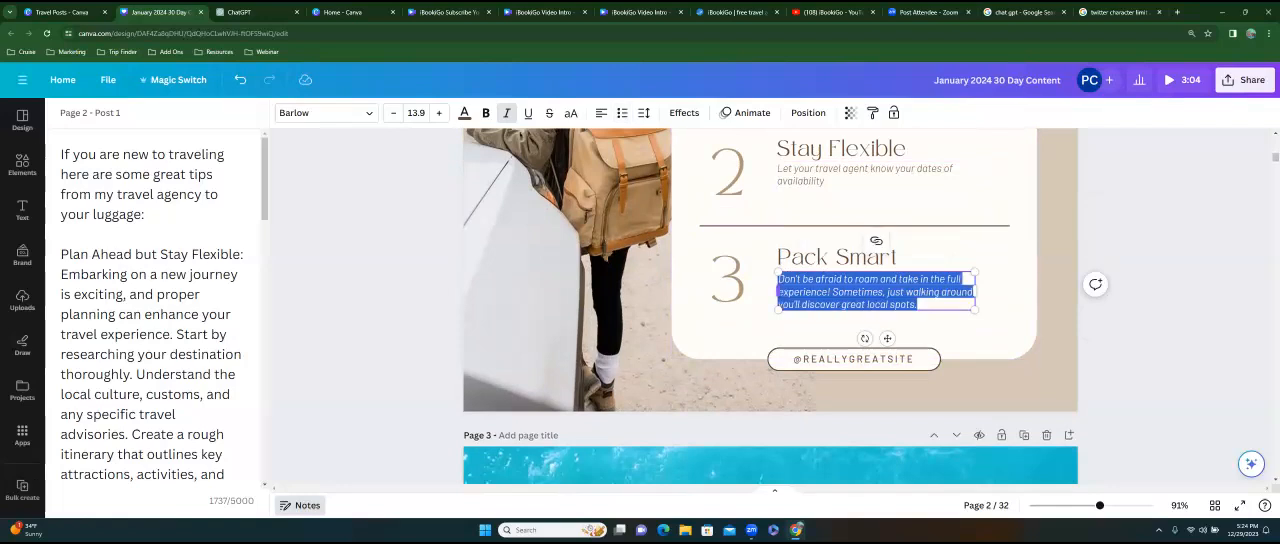
text(Don't overpack, take onl)
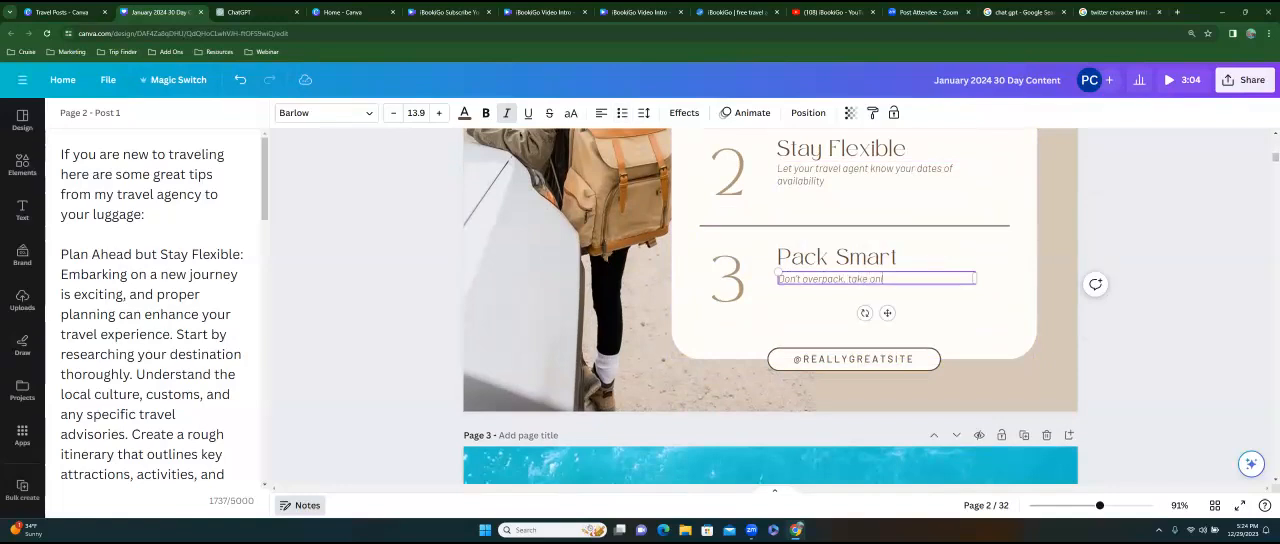
text(y what you need and vital es)
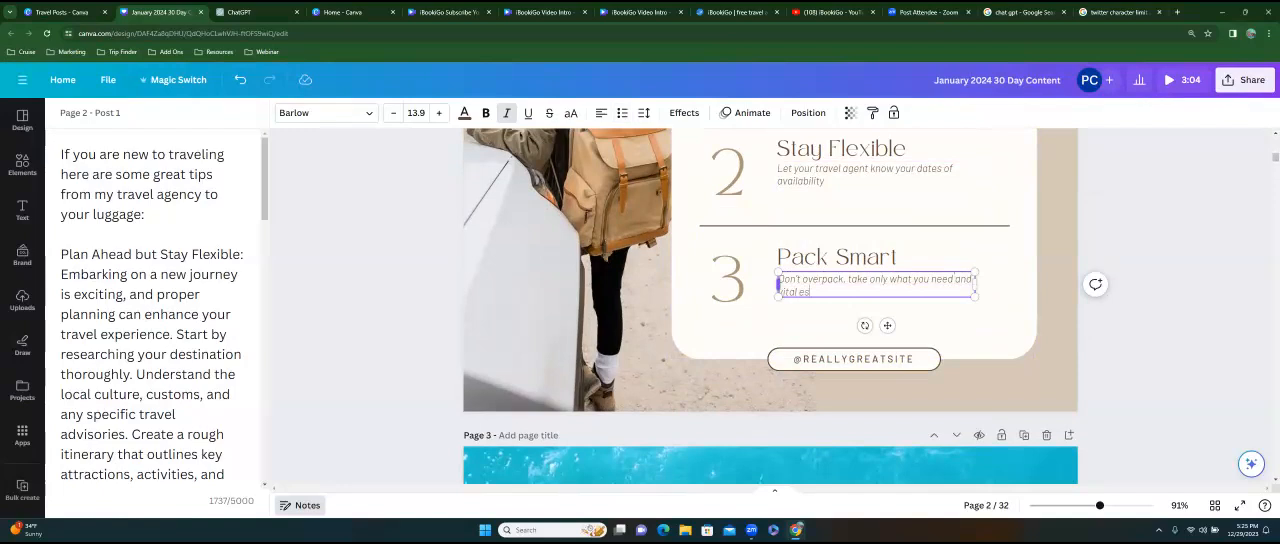
text(sedsental)
text(ls. Yo)
text( As your travel)
text( professional)
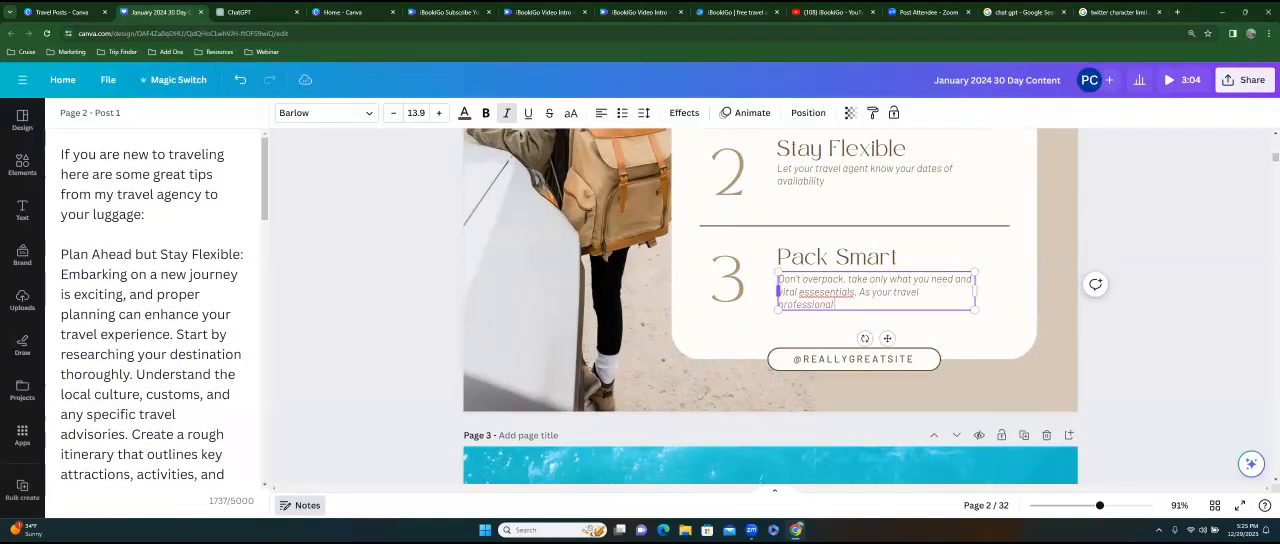
text( I can provide you with a list bas)
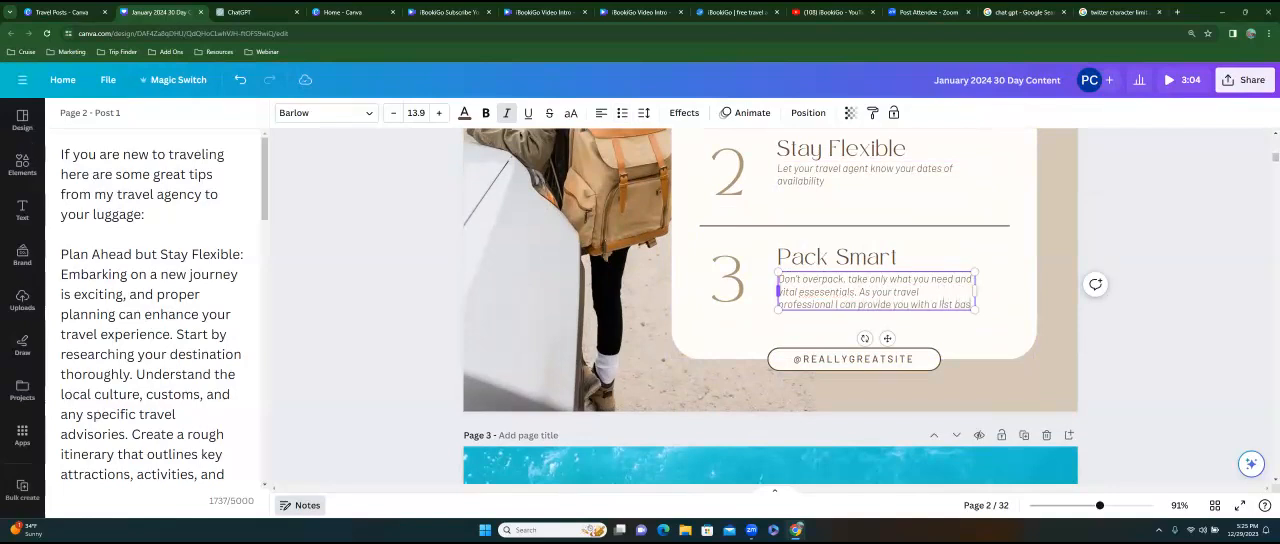
text(ed on your destination.)
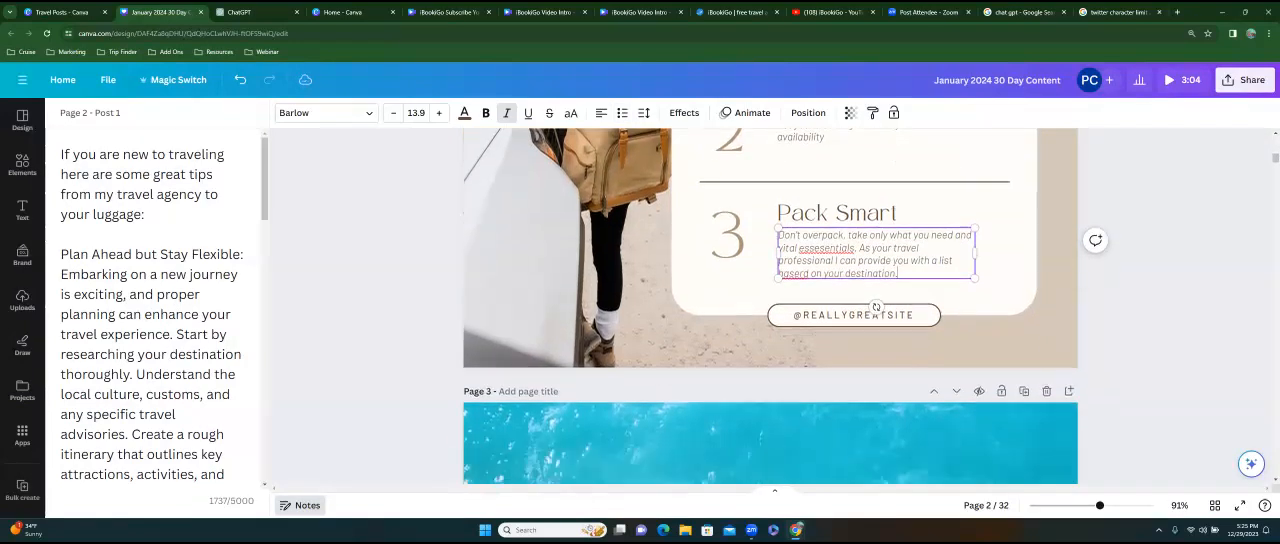
Change the subtitle under 3 TIPS from "For Solo Travellers" to "For New and Seasoned Travelers".
scroll(876, 350, up, 4)
scroll(770, 330, down, 2)
click(855, 222)
double_click(855, 222)
drag(787, 222, 975, 222)
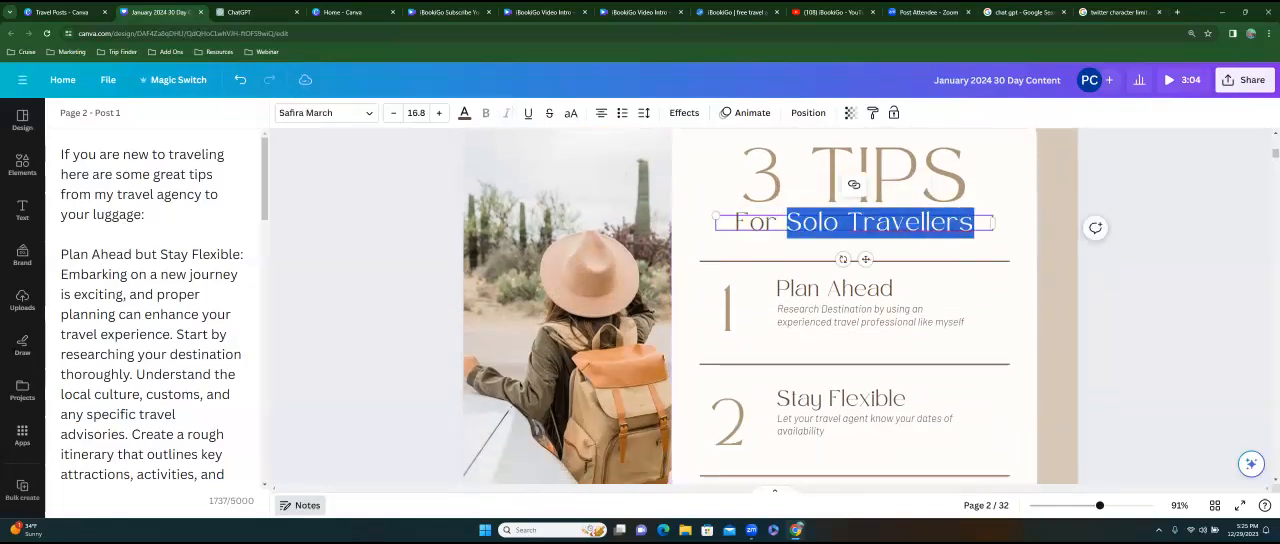
text(New)
key(BackSpace)
key(BackSpace)
key(BackSpace)
text(New and Seasoned Tra)
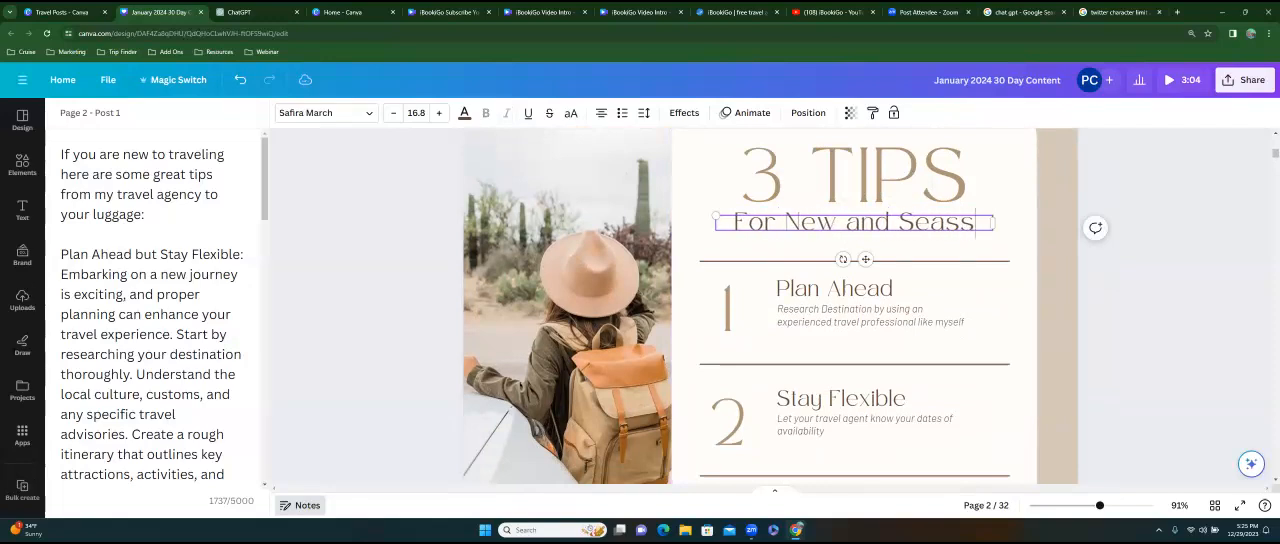
text(vellers)
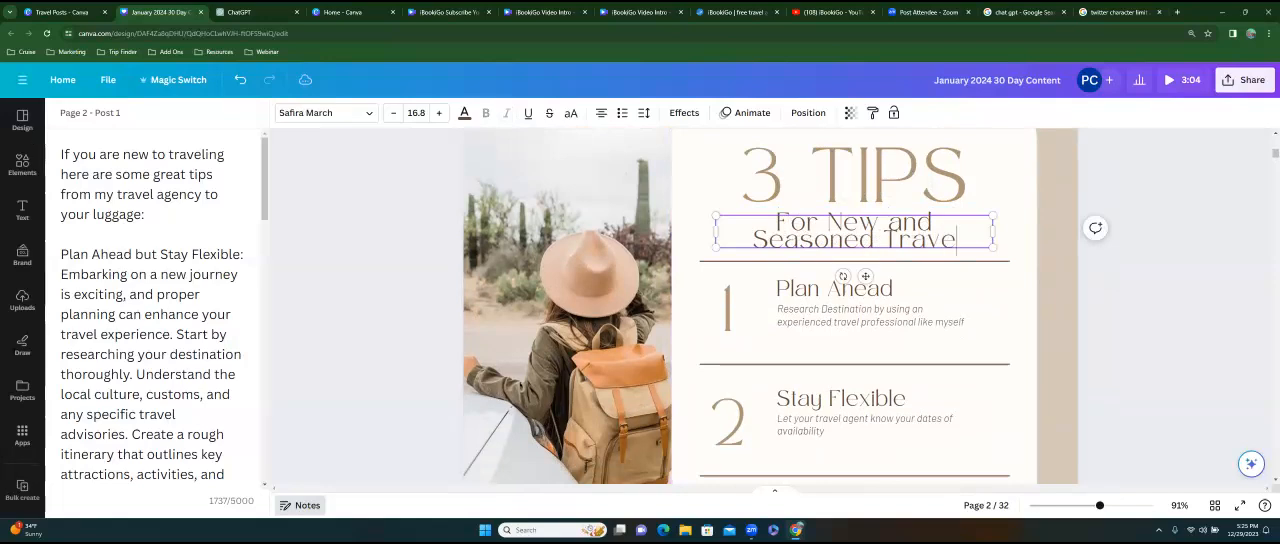
key(BackSpace)
key(BackSpace)
key(BackSpace)
key(BackSpace)
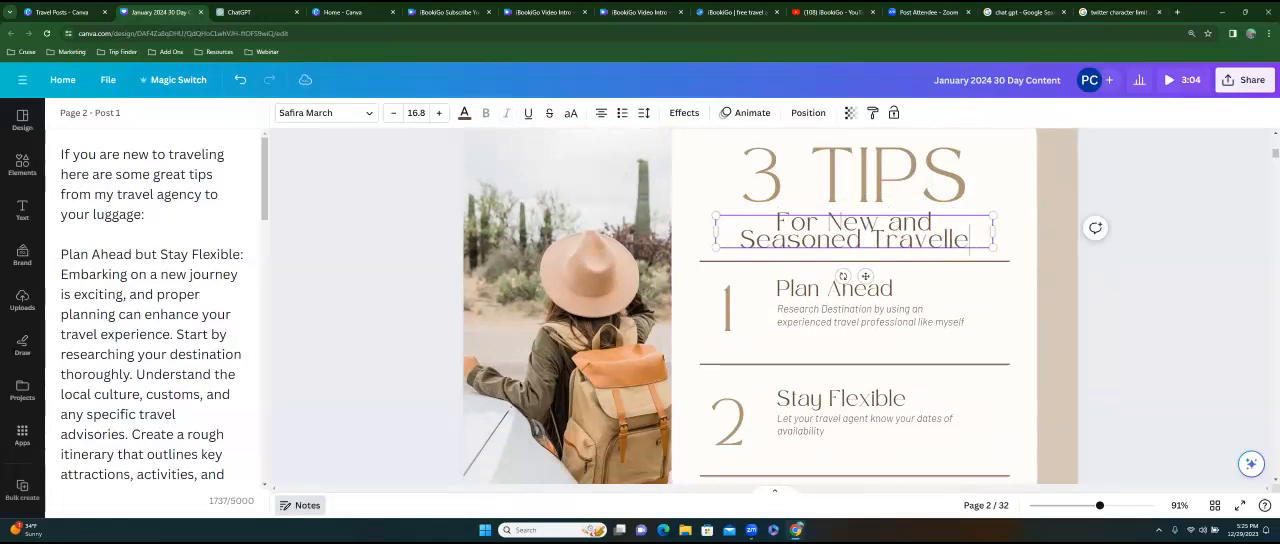
text(ers)
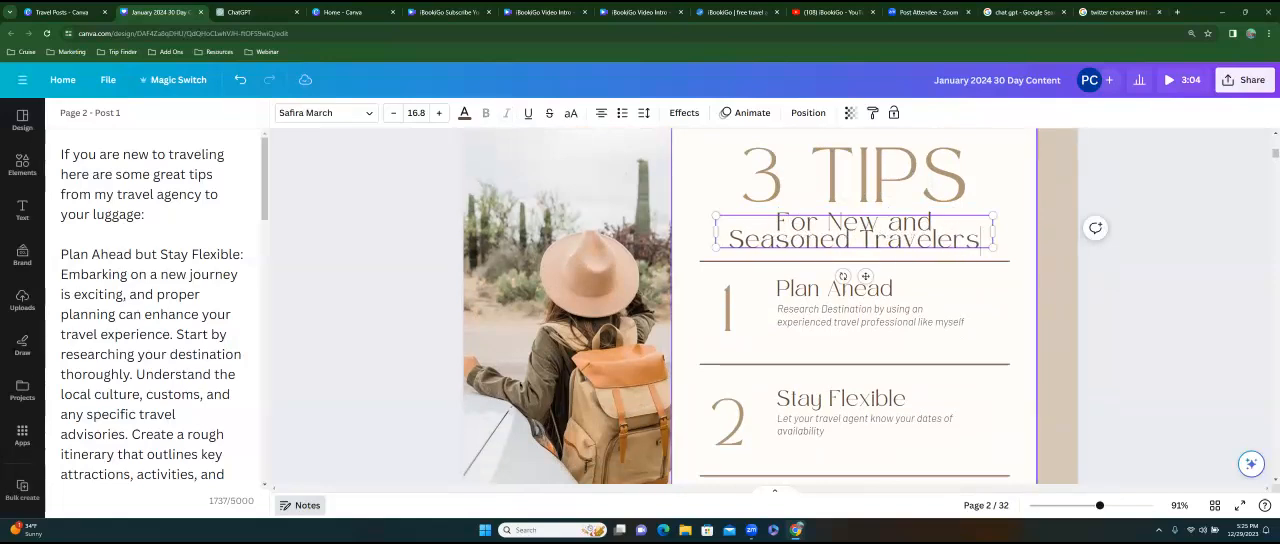
click(1018, 240)
scroll(1058, 260, down, 4)
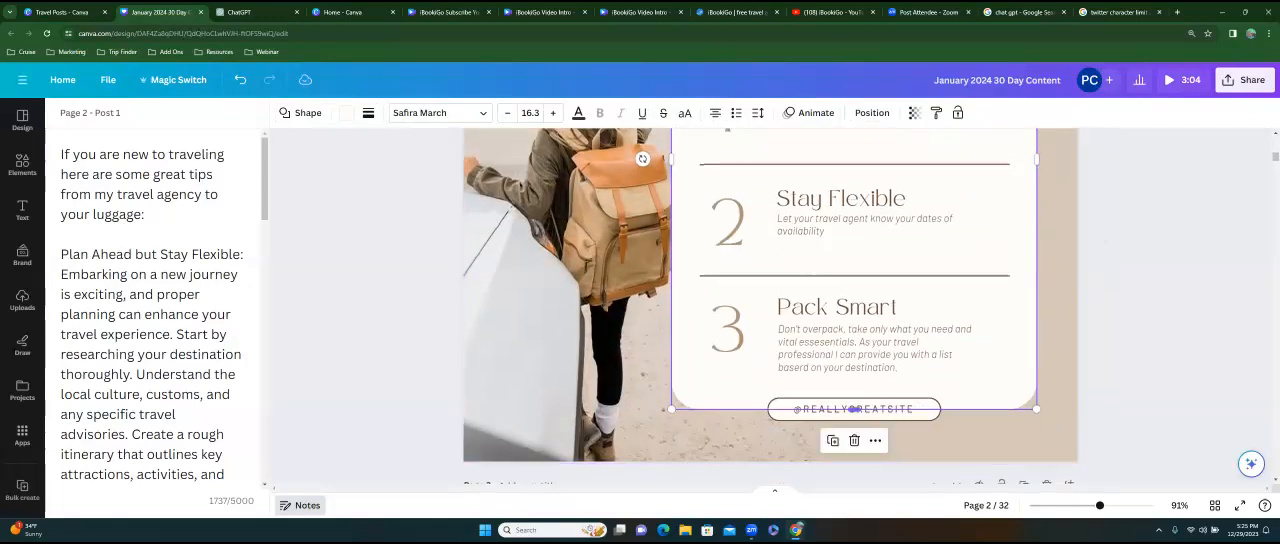
click(855, 409)
click(853, 409)
drag(915, 409, 802, 409)
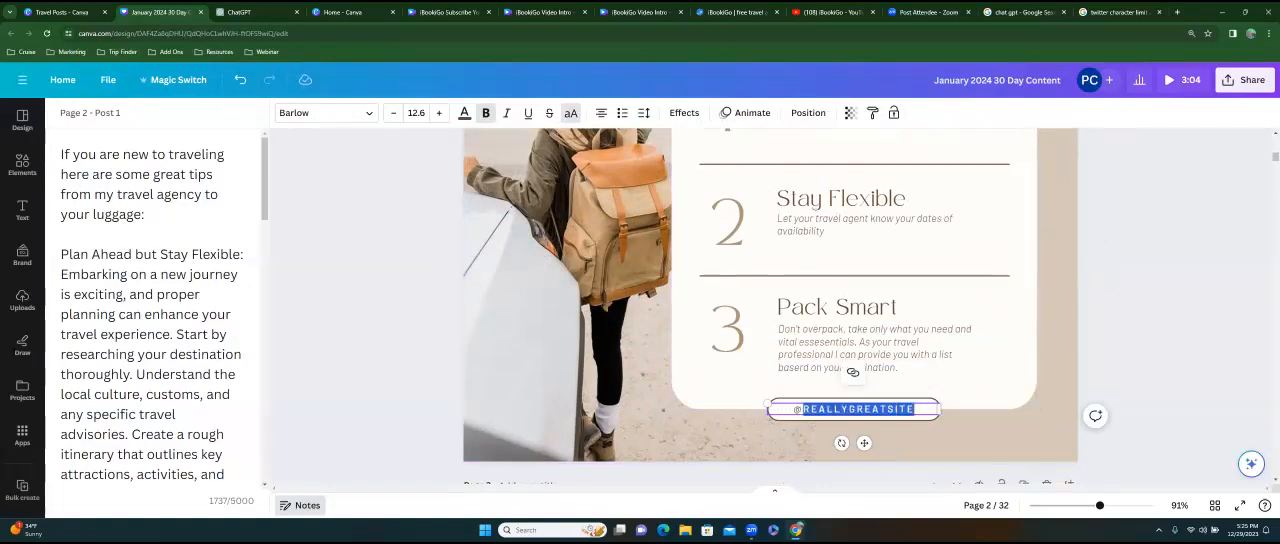
text(IBOOKIGO)
click(1110, 340)
Review the edited Post 1 page at different magnifications, from the title down to the handle label.
scroll(1008, 290, up, 3)
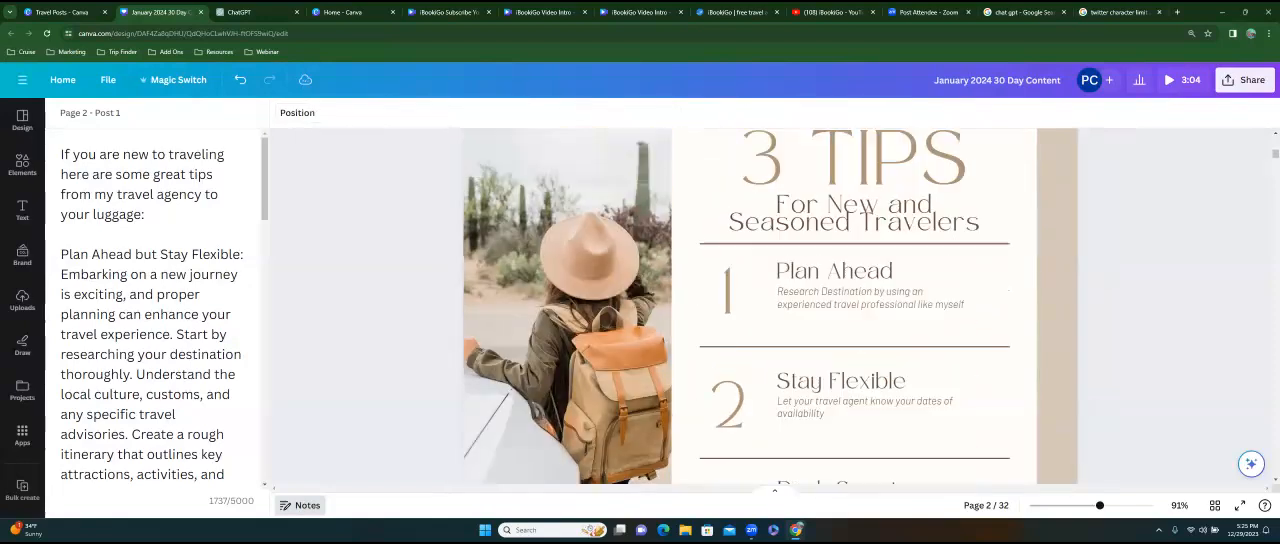
scroll(770, 306, up, 3)
scroll(770, 306, down, 2)
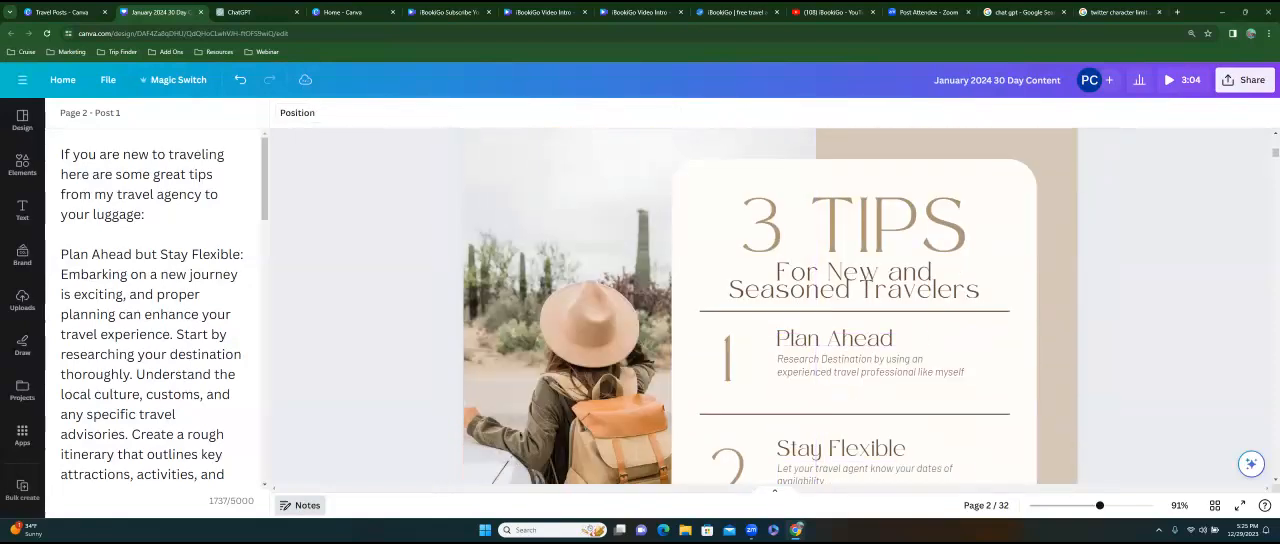
scroll(770, 306, down, 3)
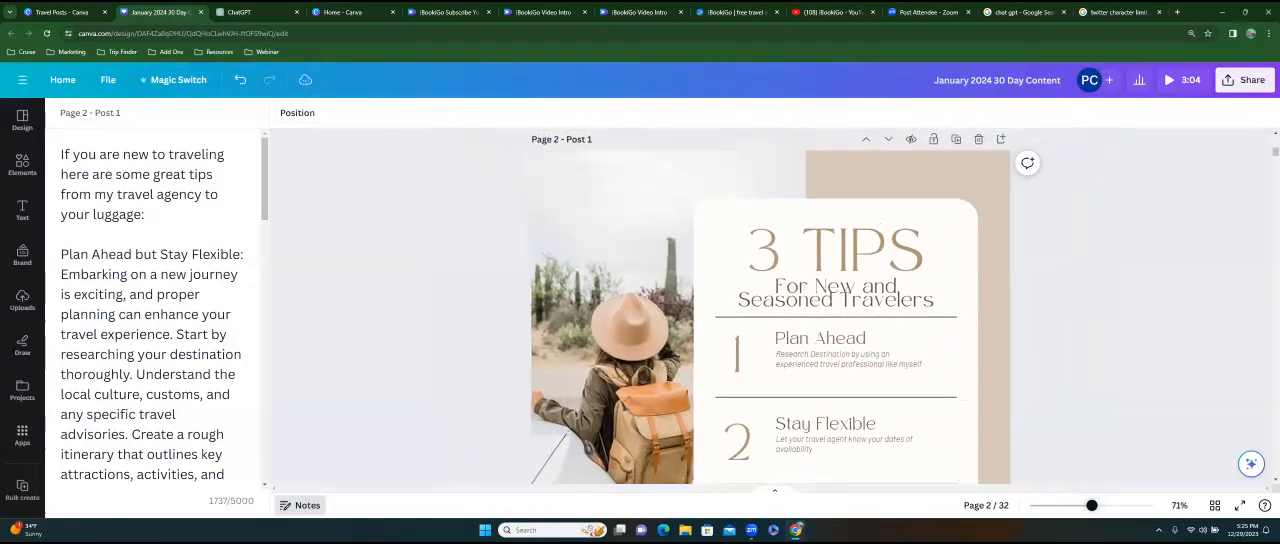
scroll(770, 306, up, 5)
scroll(770, 306, up, 1)
scroll(770, 306, down, 4)
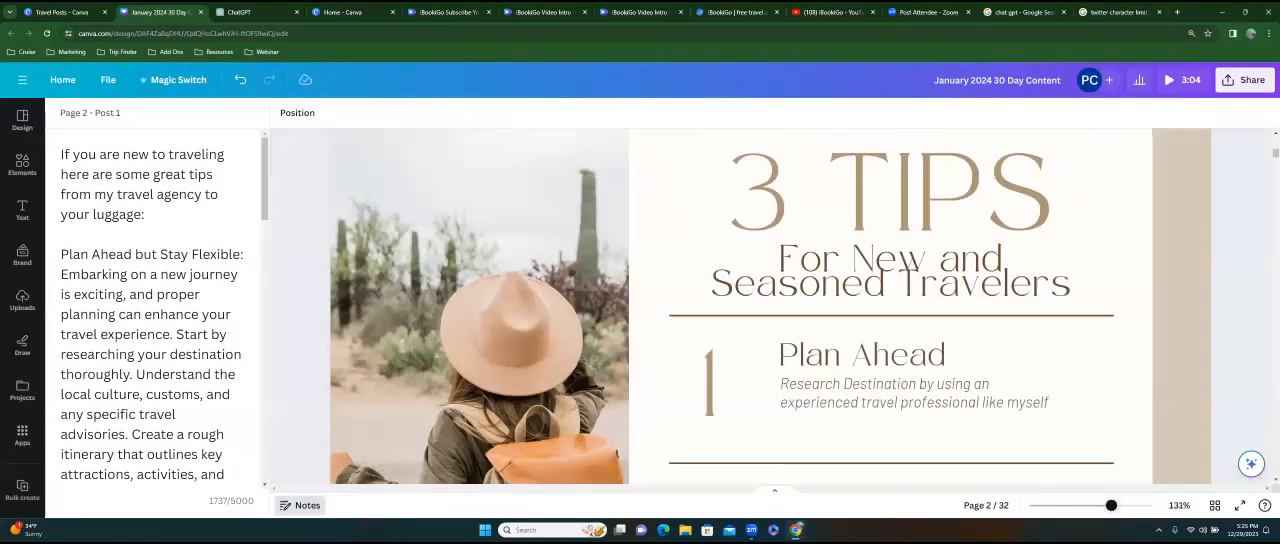
scroll(770, 306, down, 2)
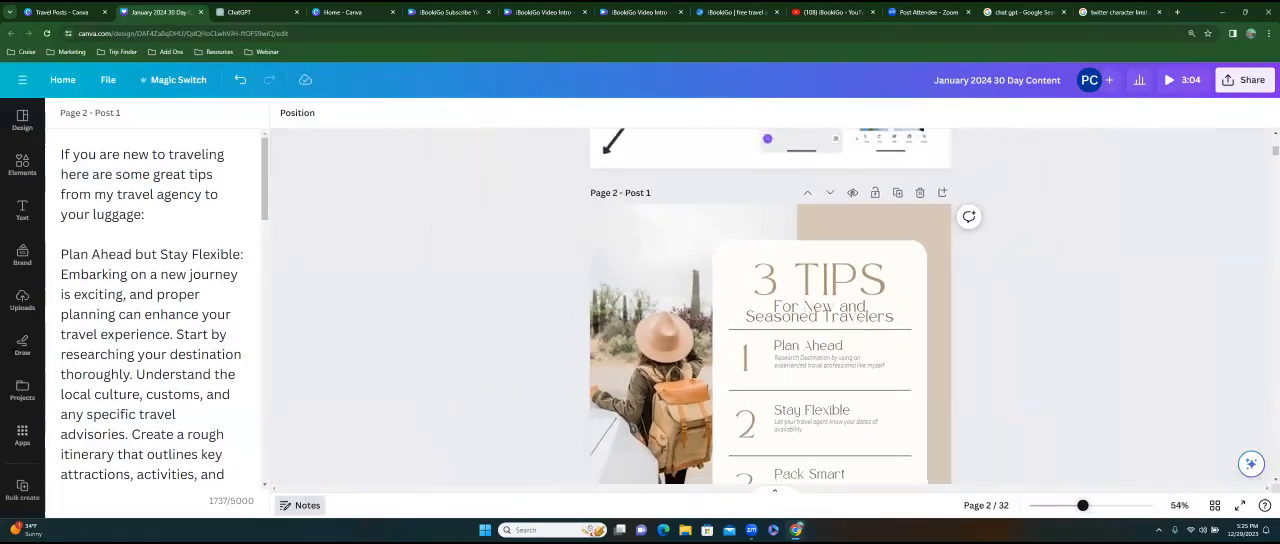
scroll(770, 306, down, 2)
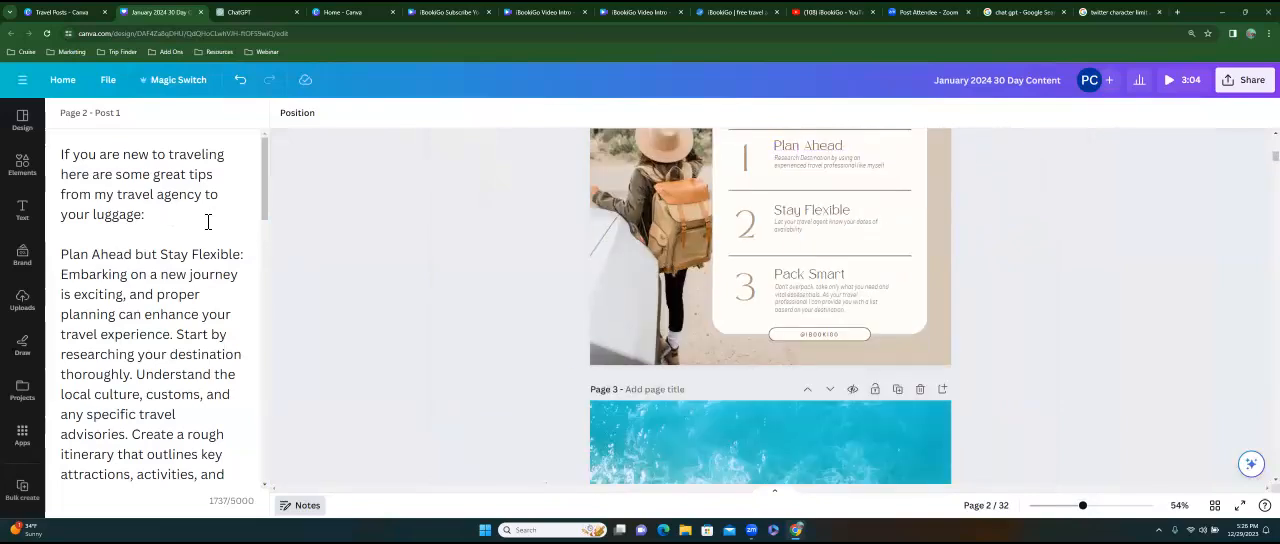
Delete the text "best places to vacation" from the search bar on page 3, and undo the deletion.
click(770, 440)
scroll(770, 306, down, 4)
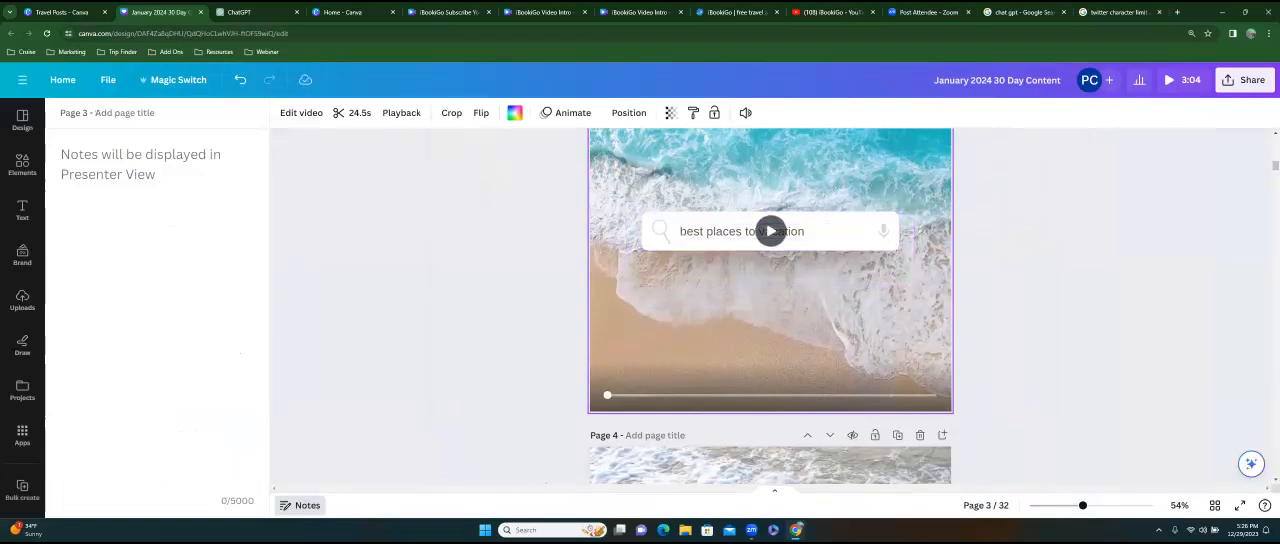
scroll(770, 306, up, 2)
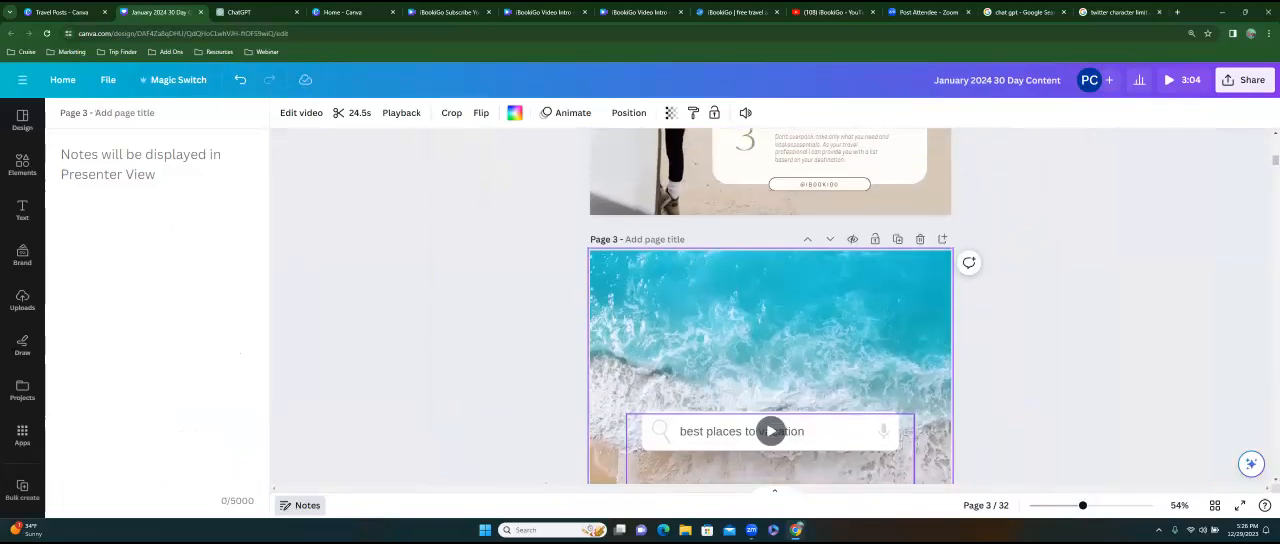
scroll(770, 306, down, 2)
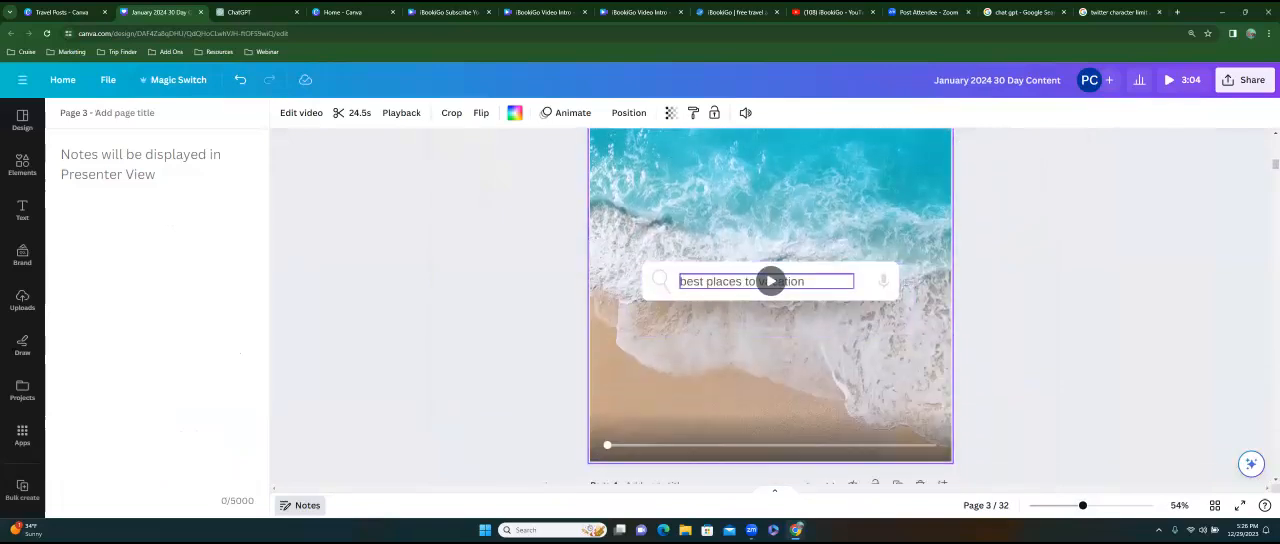
double_click(745, 281)
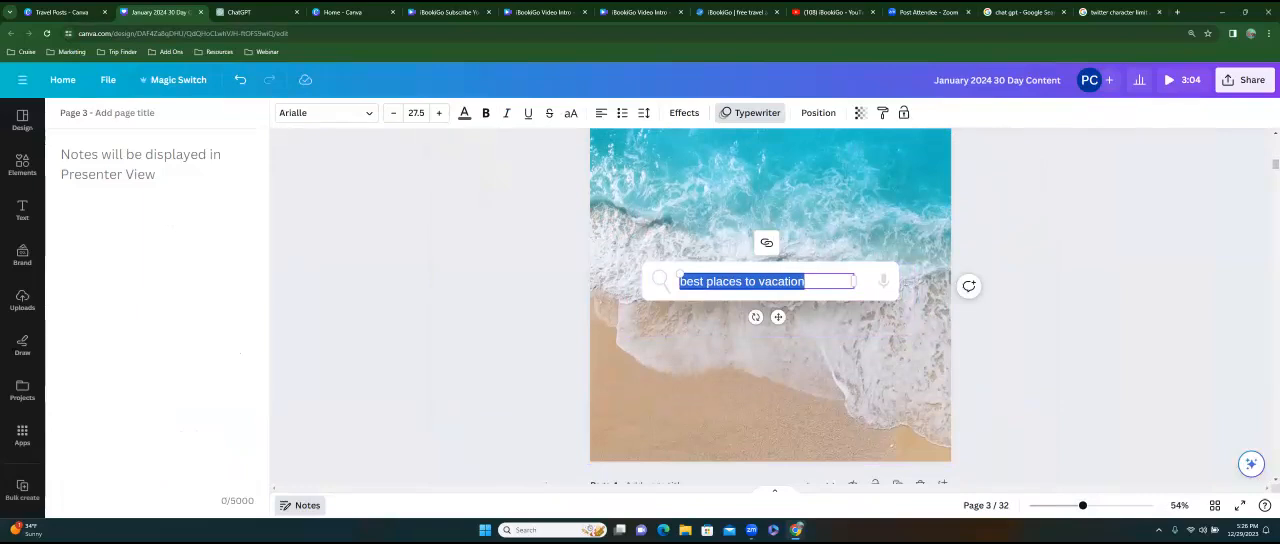
key(BackSpace)
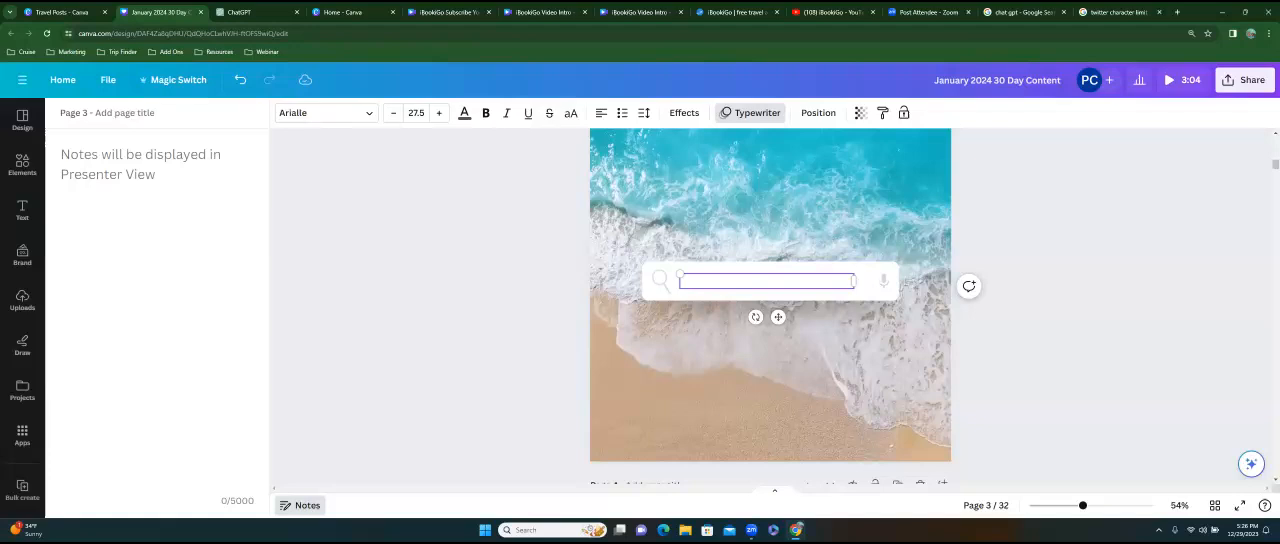
scroll(770, 300, up, 2)
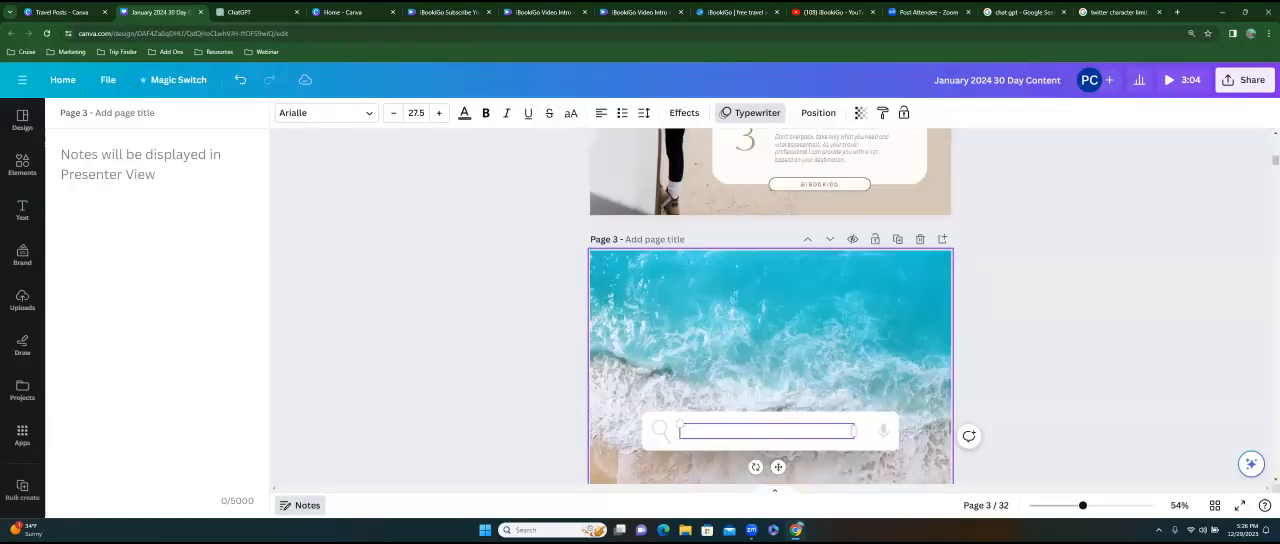
scroll(770, 300, down, 3)
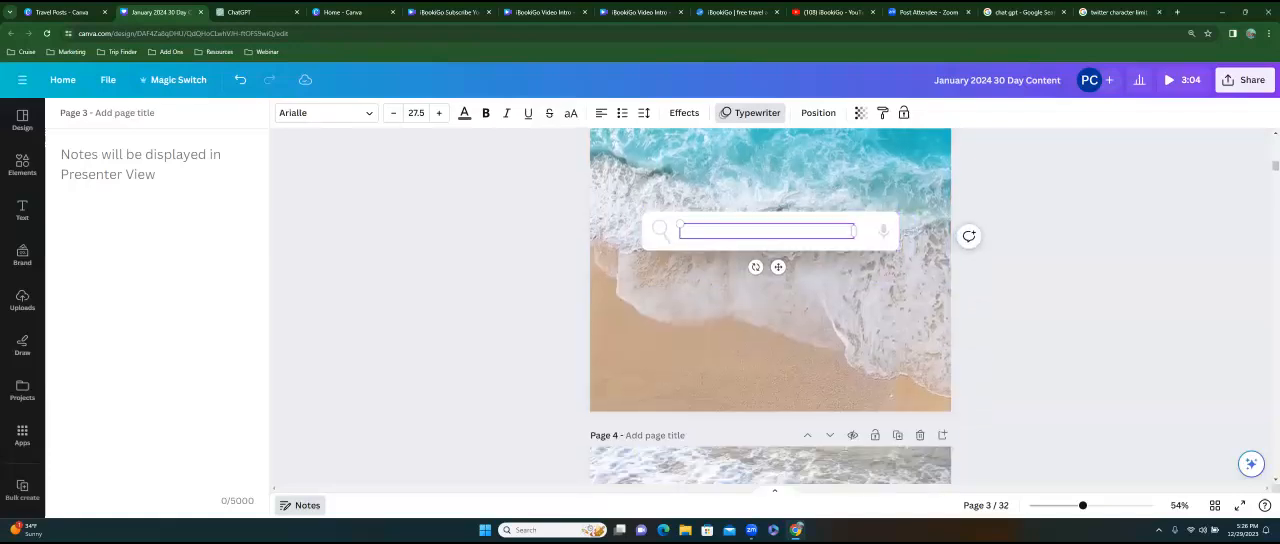
click(1004, 293)
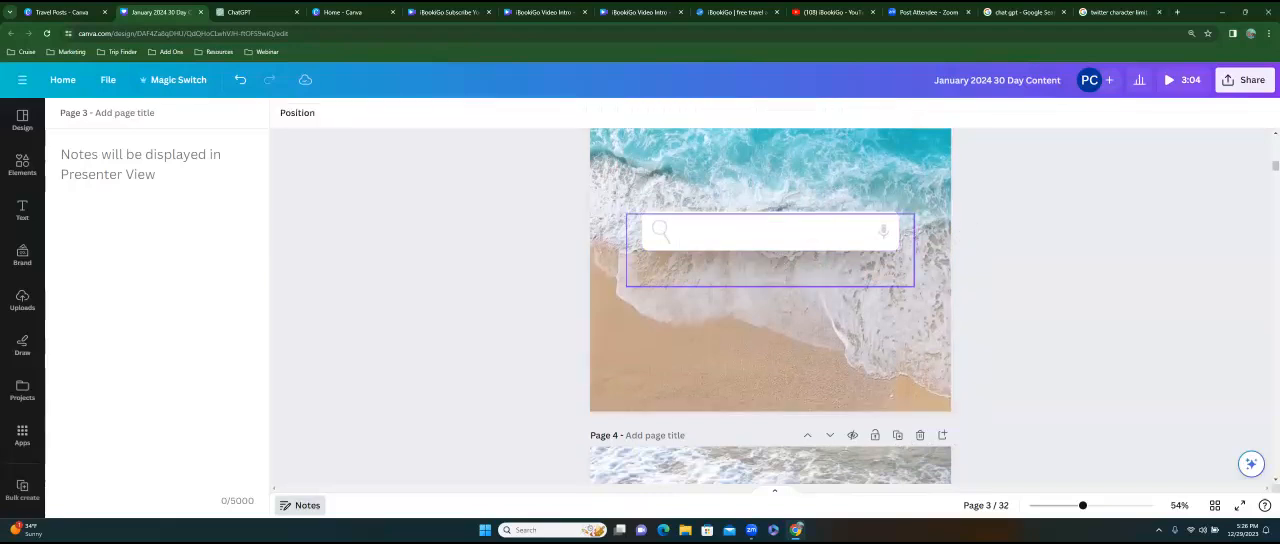
click(790, 232)
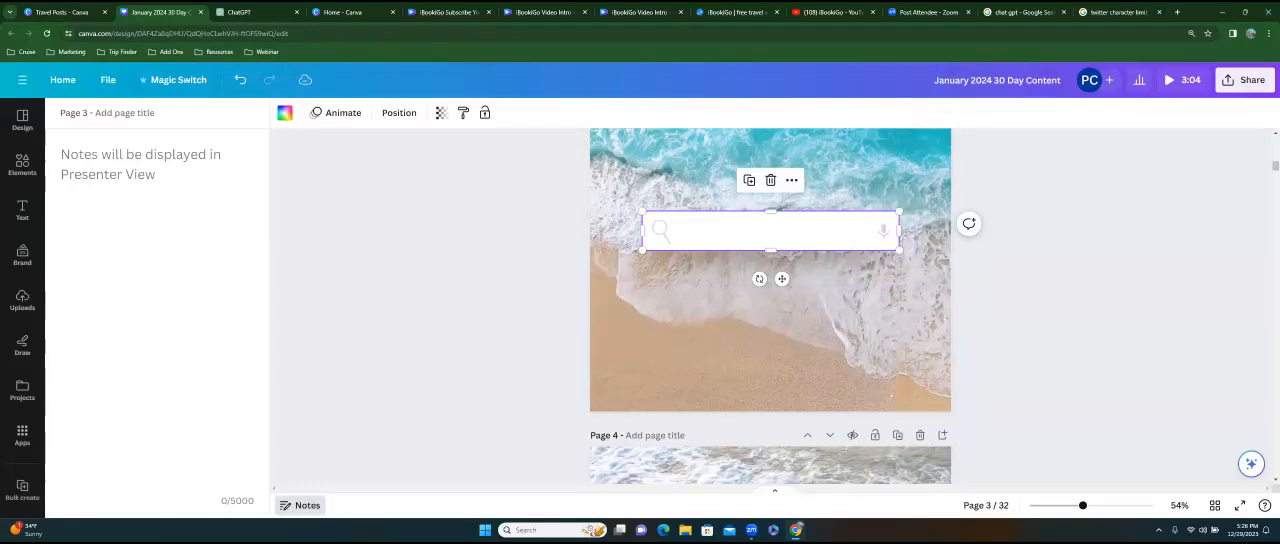
click(240, 82)
click(251, 83)
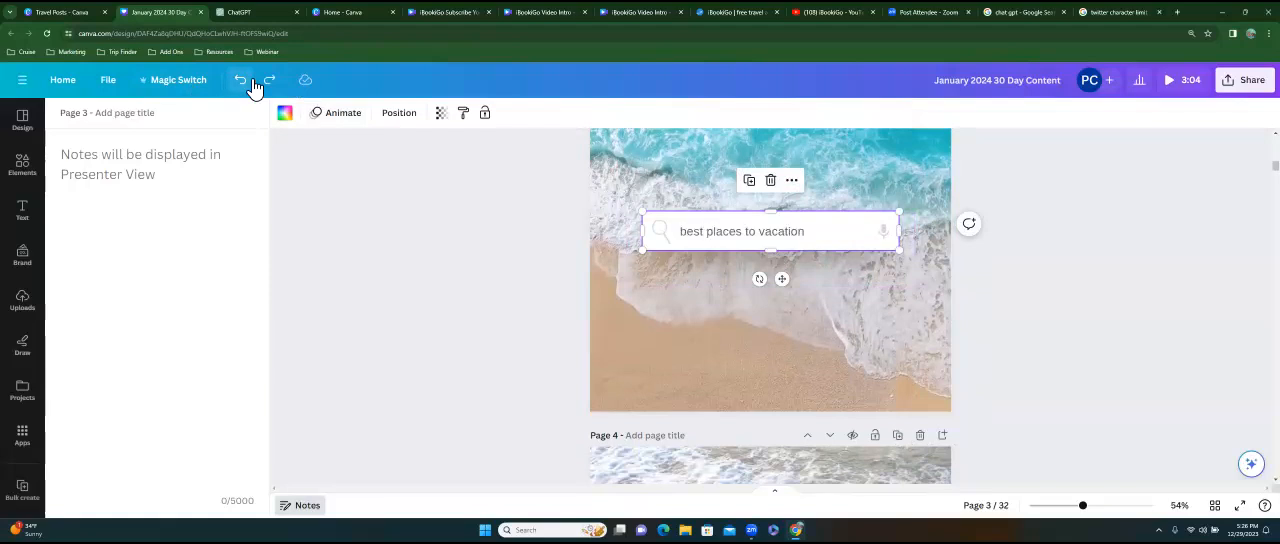
Replace the text in page 3's search bar with "feeling beachy".
click(766, 231)
double_click(766, 231)
drag(808, 231, 680, 231)
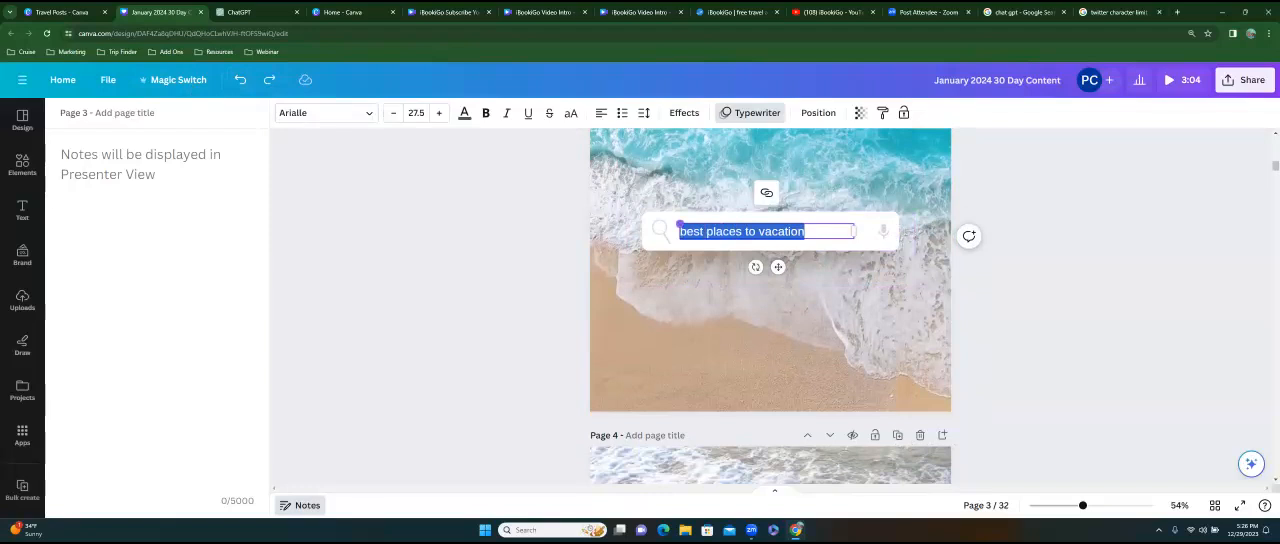
text(feeling b)
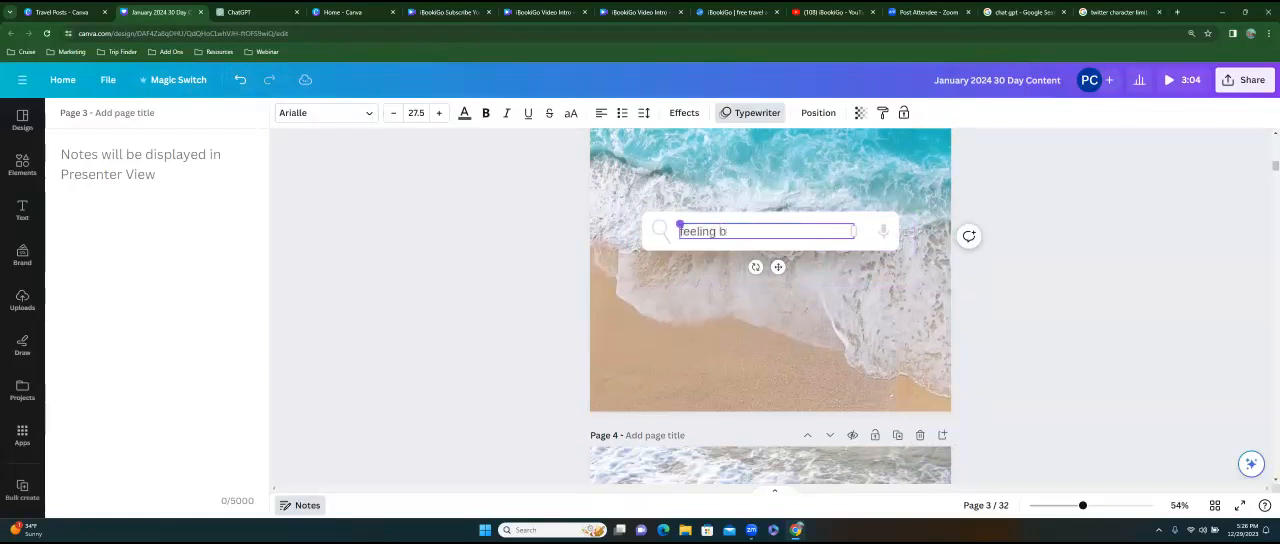
text(eachy)
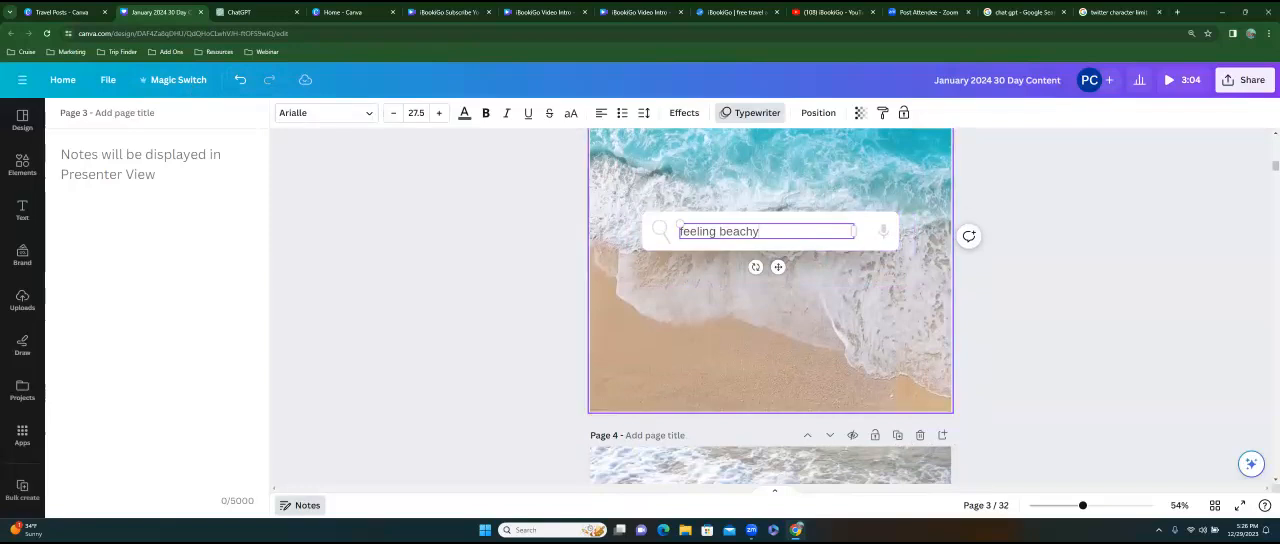
click(540, 262)
Replace the "Wish you were here x" caption on page 4's polaroid with "I can book you to this place".
scroll(545, 275, down, 3)
scroll(770, 306, down, 1)
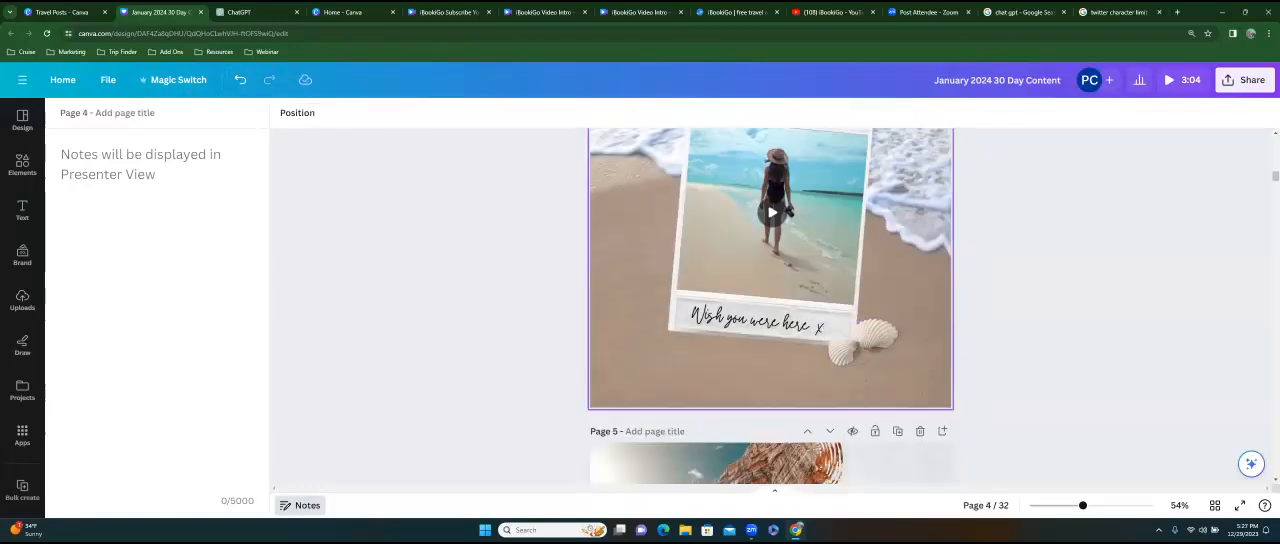
scroll(770, 306, up, 3)
scroll(770, 306, down, 2)
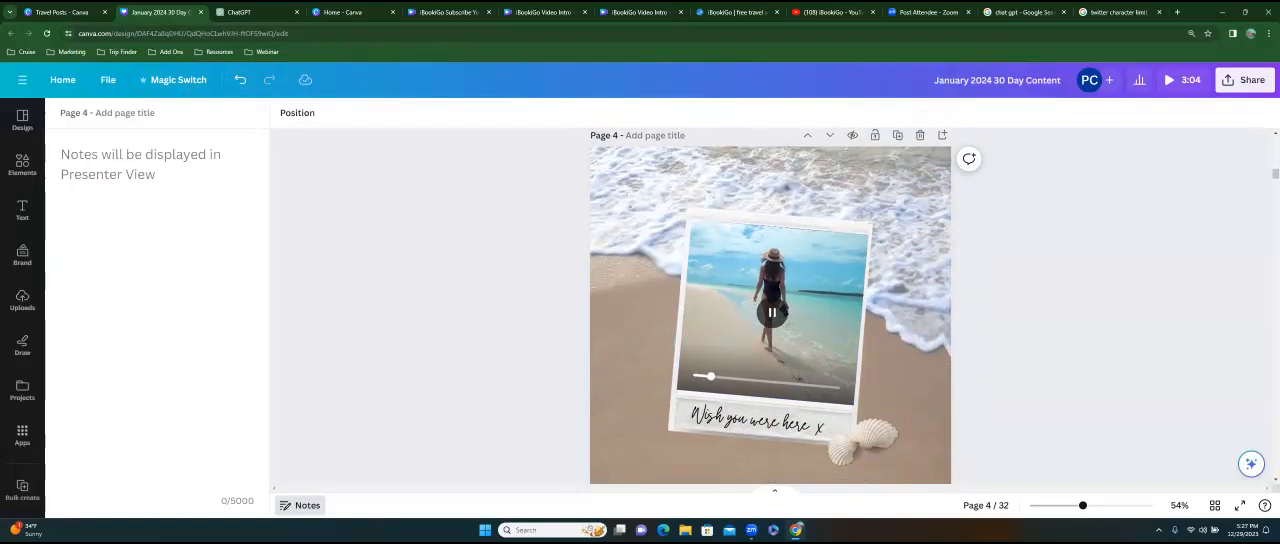
scroll(770, 306, down, 3)
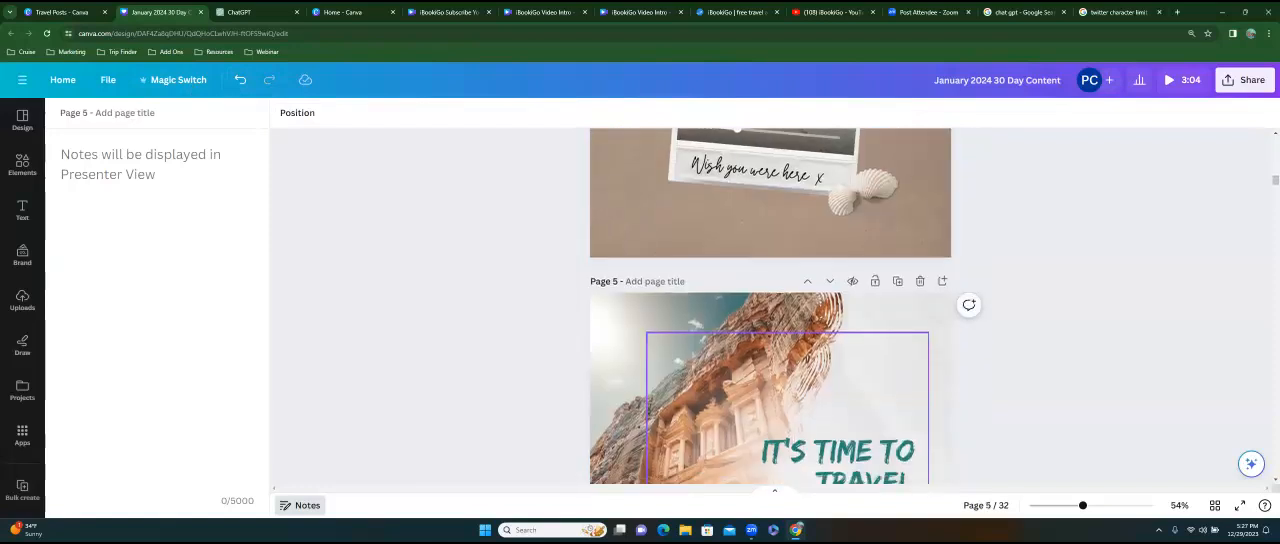
click(765, 171)
click(765, 171)
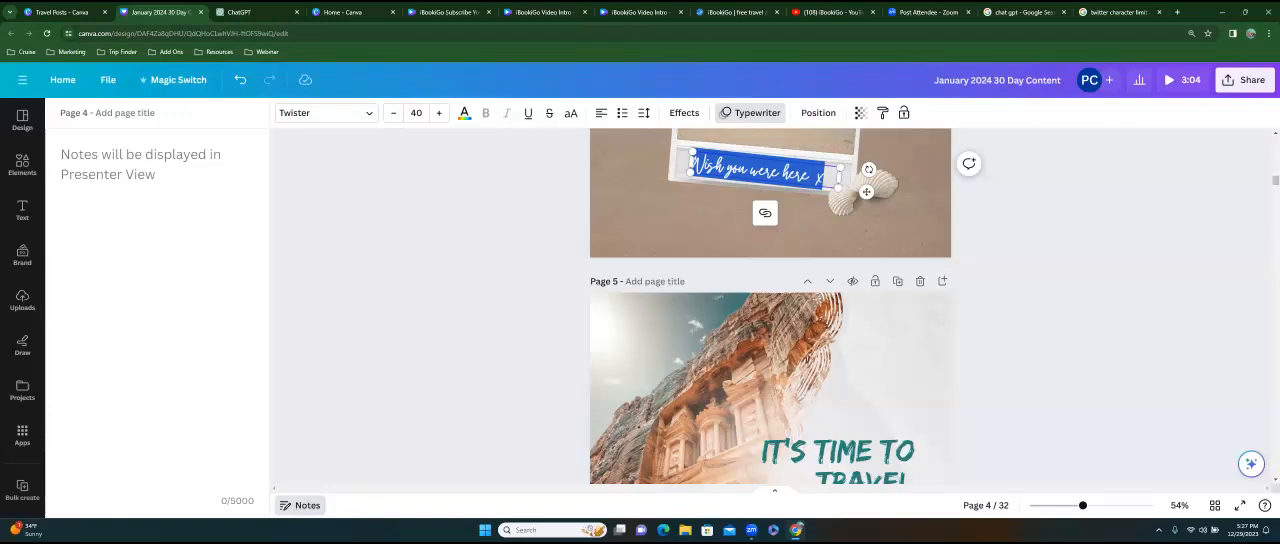
key(BackSpace)
text(can book you)
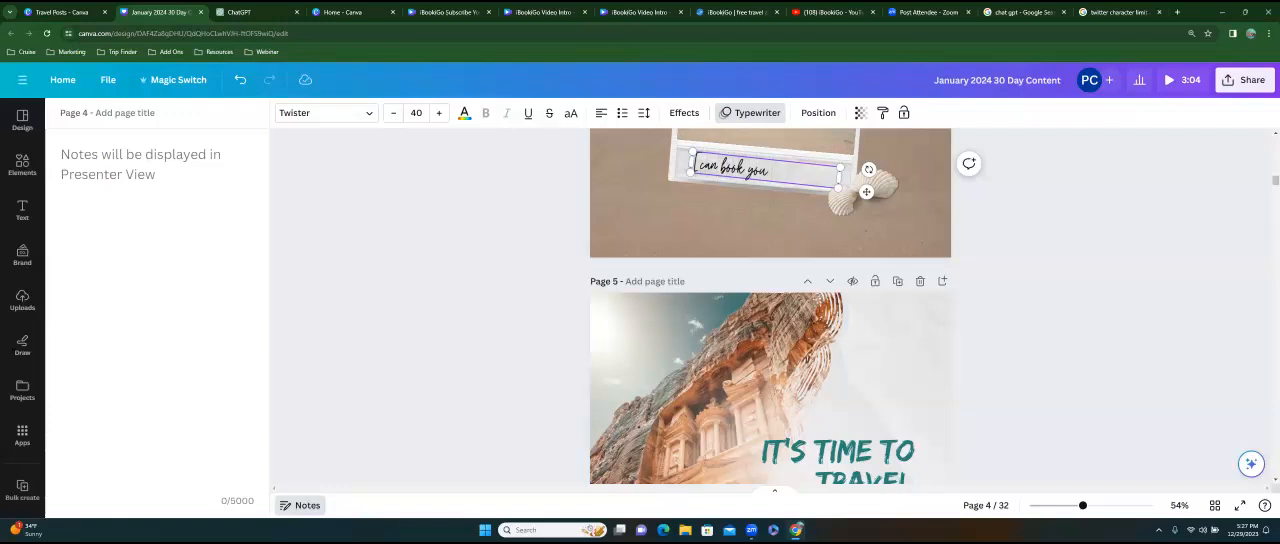
text( to this place)
click(986, 179)
scroll(770, 300, up, 3)
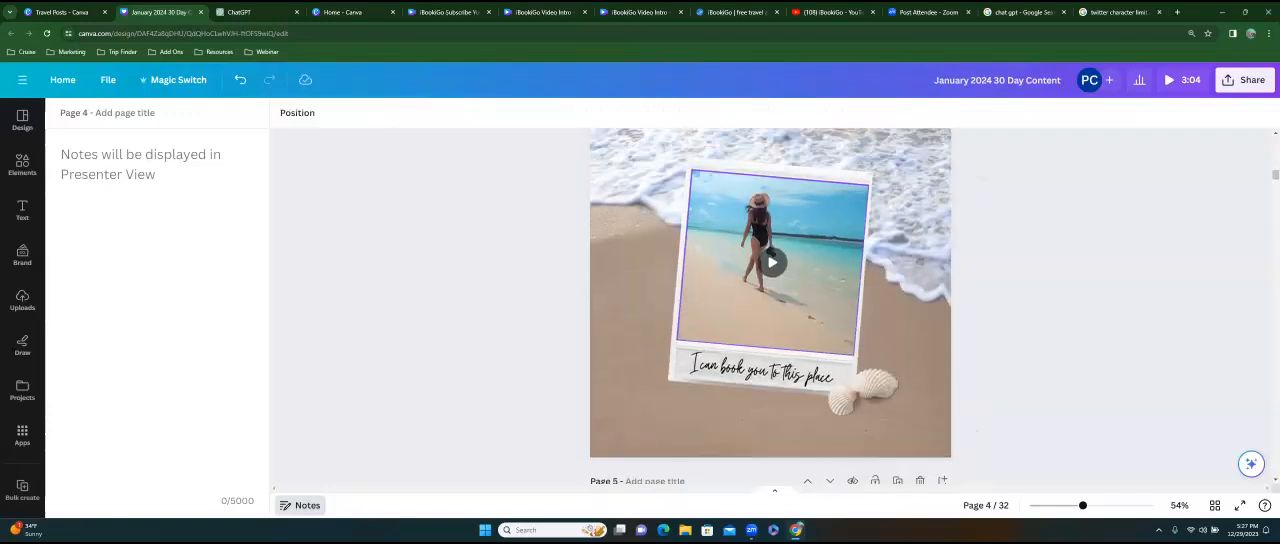
In ChatGPT, start a prompt reading "act a travel professional and write a caption for instagram enticing a client to book a beach vacation".
scroll(770, 300, up, 10)
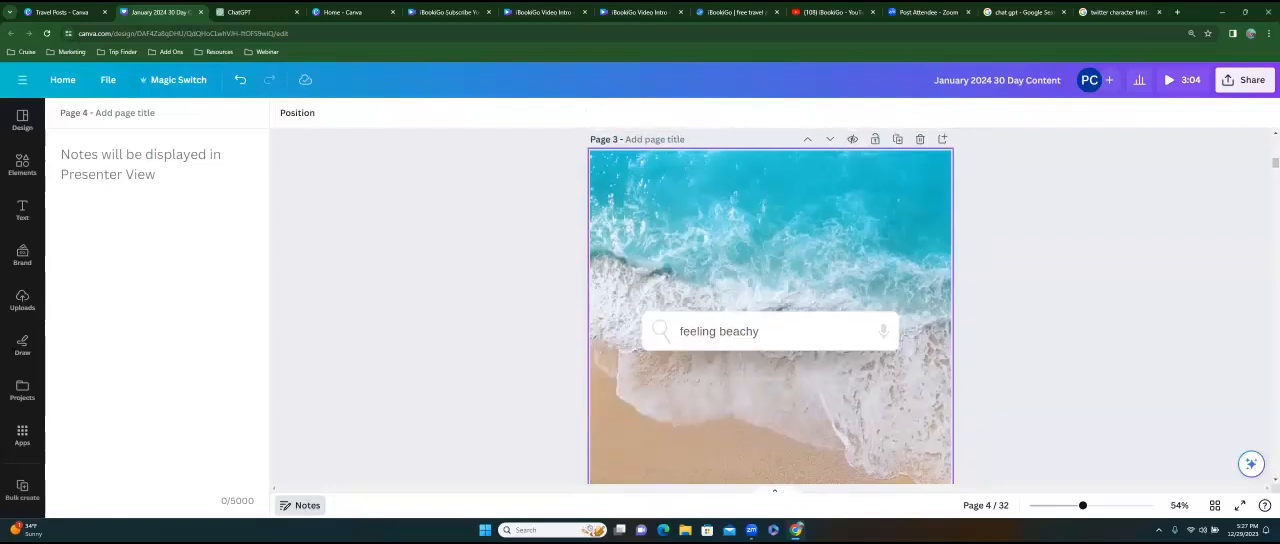
scroll(308, 234, down, 8)
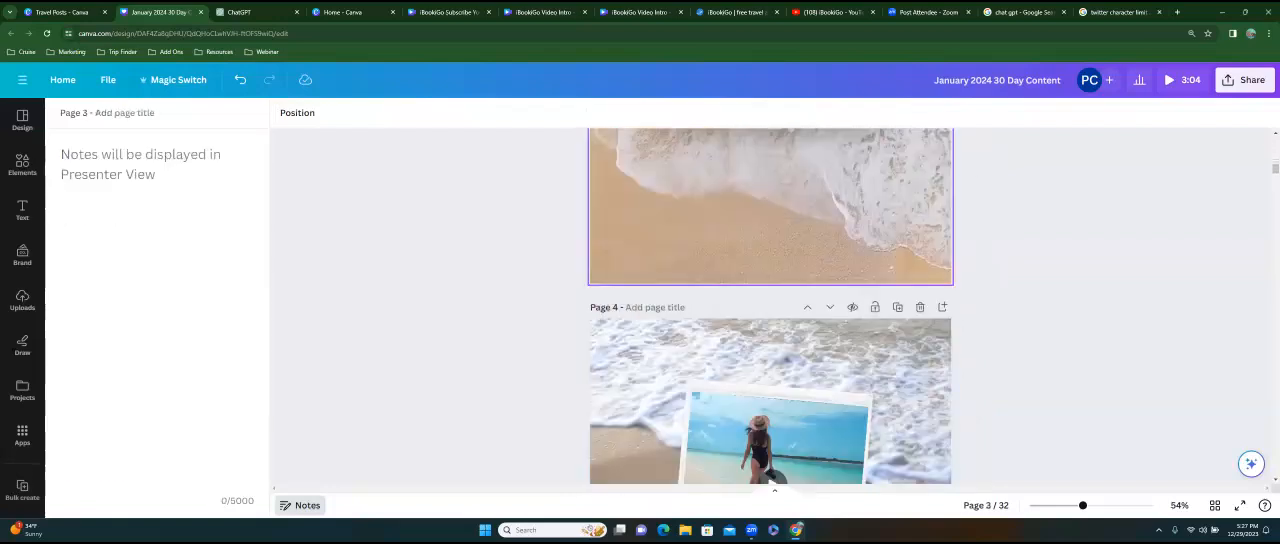
click(182, 140)
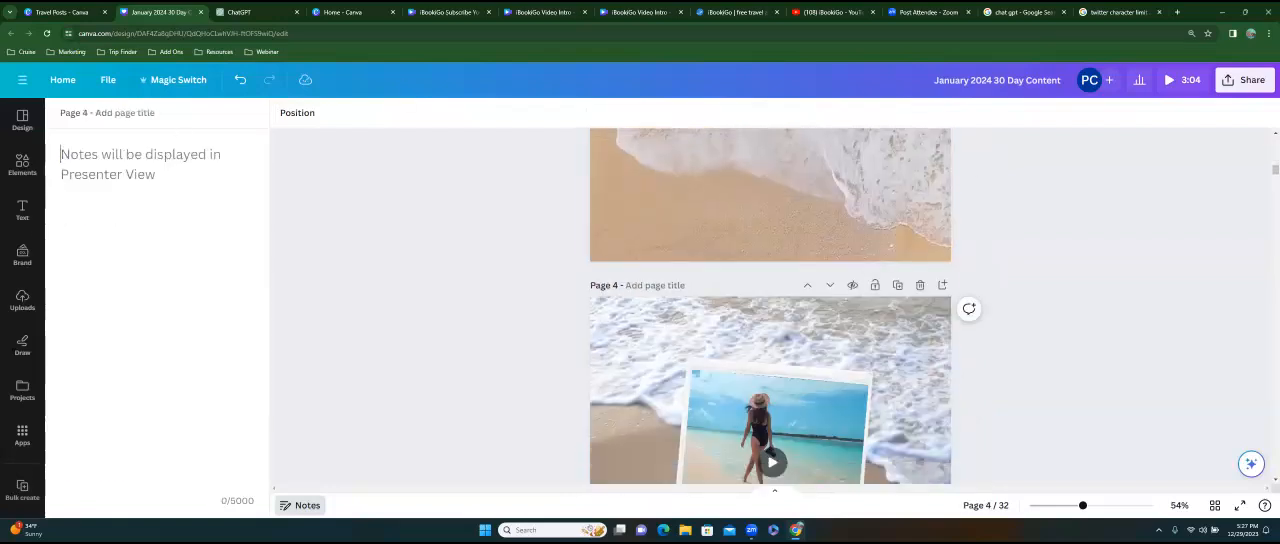
click(247, 14)
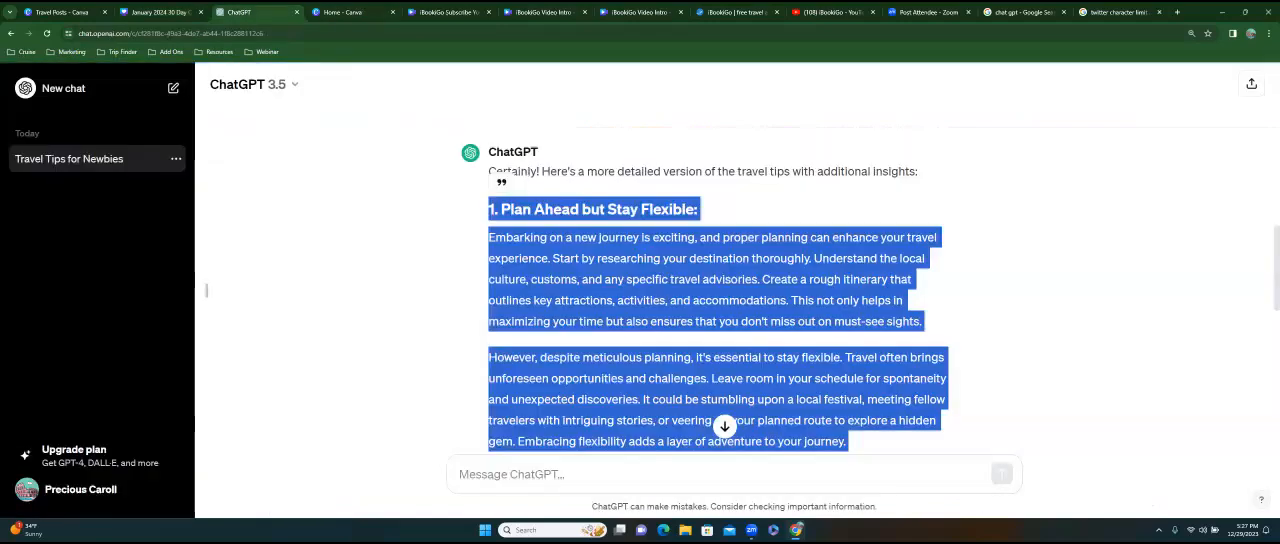
click(500, 474)
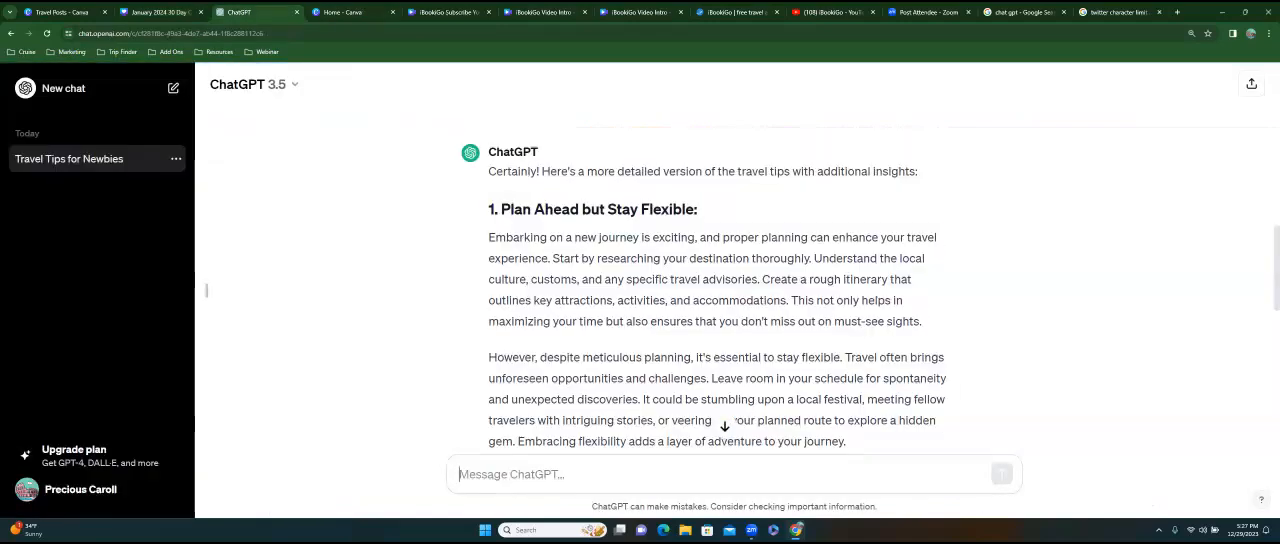
text(as)
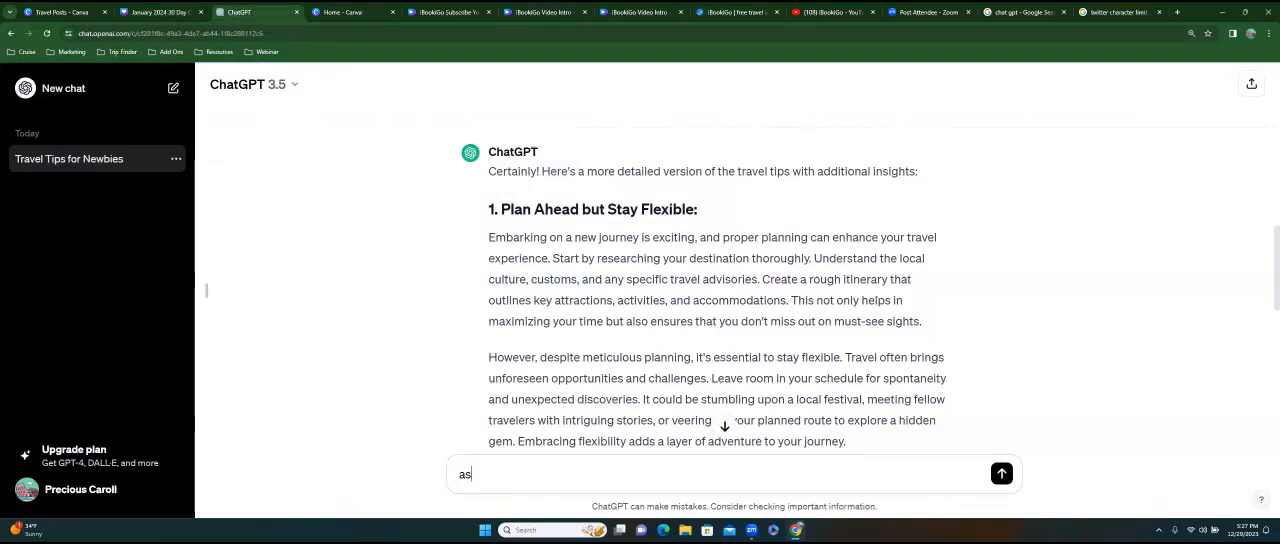
text(t a travel profession)
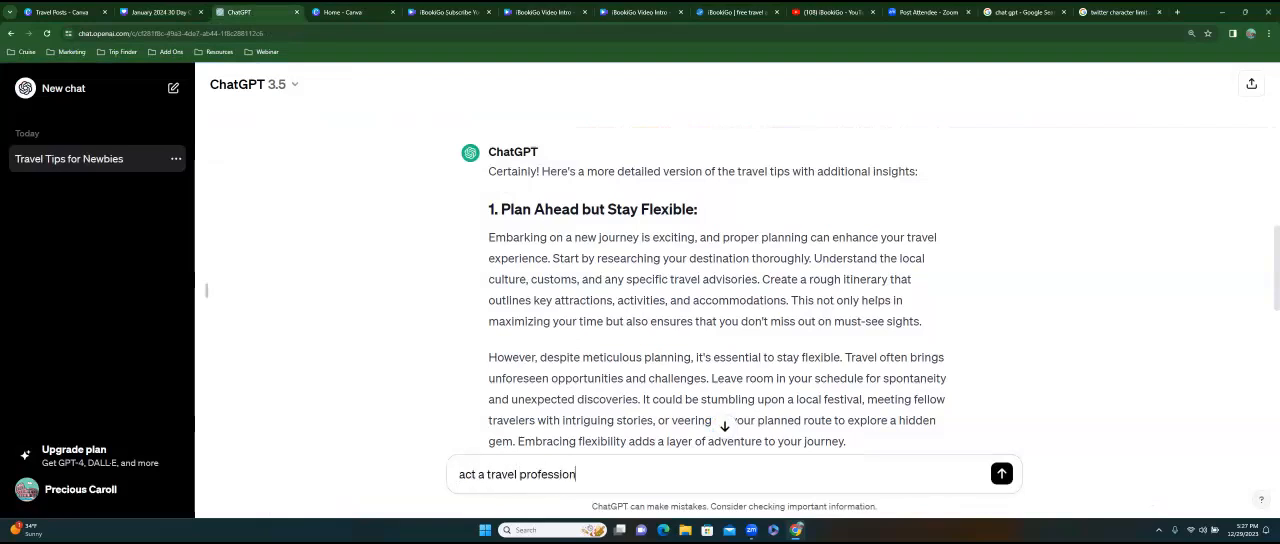
text(al and write)
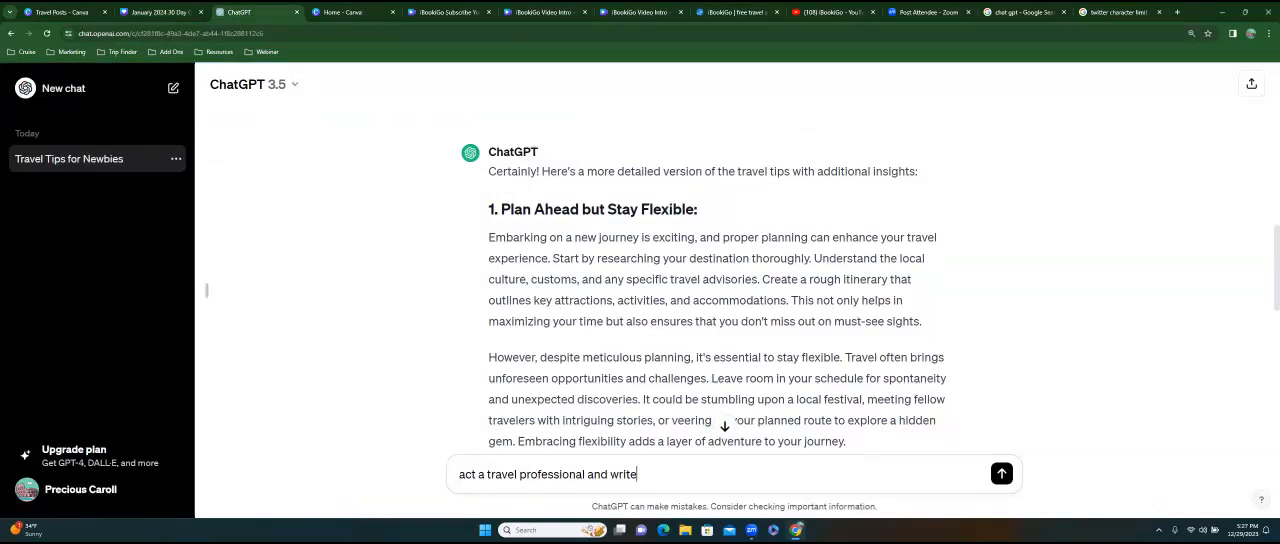
text( a caption for insta)
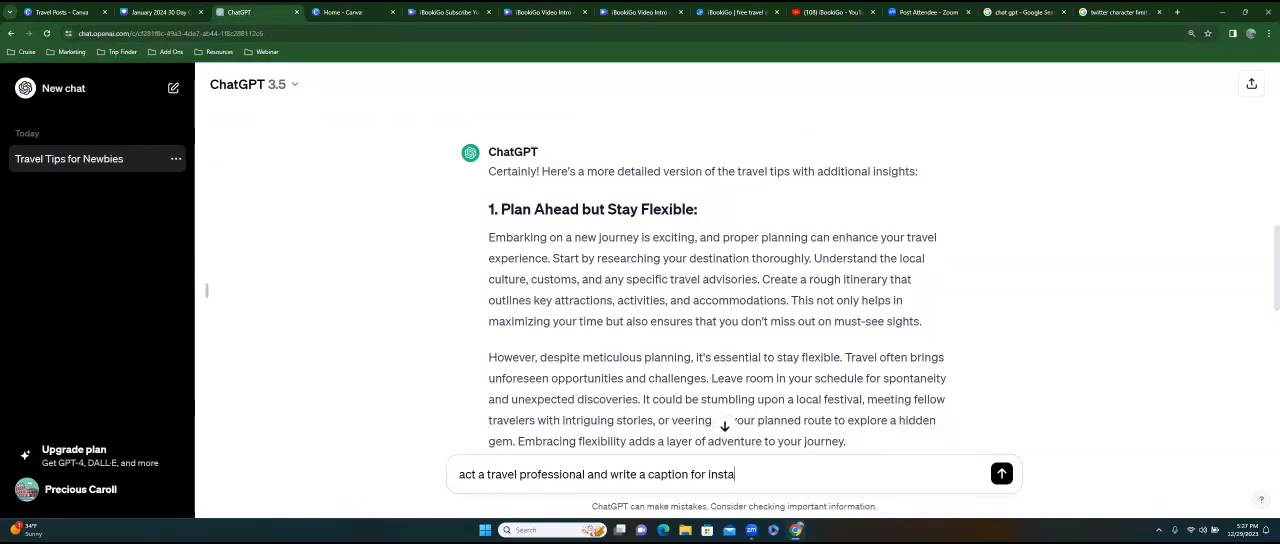
text(gram)
key(BackSpace)
key(BackSpace)
key(BackSpace)
key(BackSpace)
key(BackSpace)
text(agram enticing a)
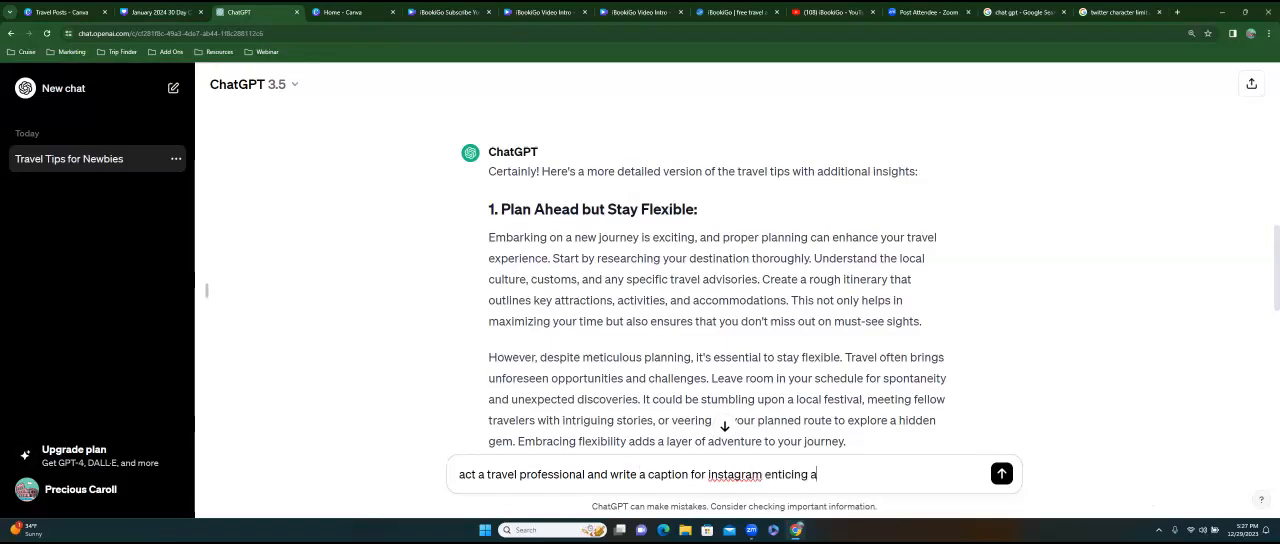
text( user to)
key(BackSpace)
key(BackSpace)
key(BackSpace)
key(BackSpace)
key(BackSpace)
key(BackSpace)
key(BackSpace)
text(client to book a beach vacation)
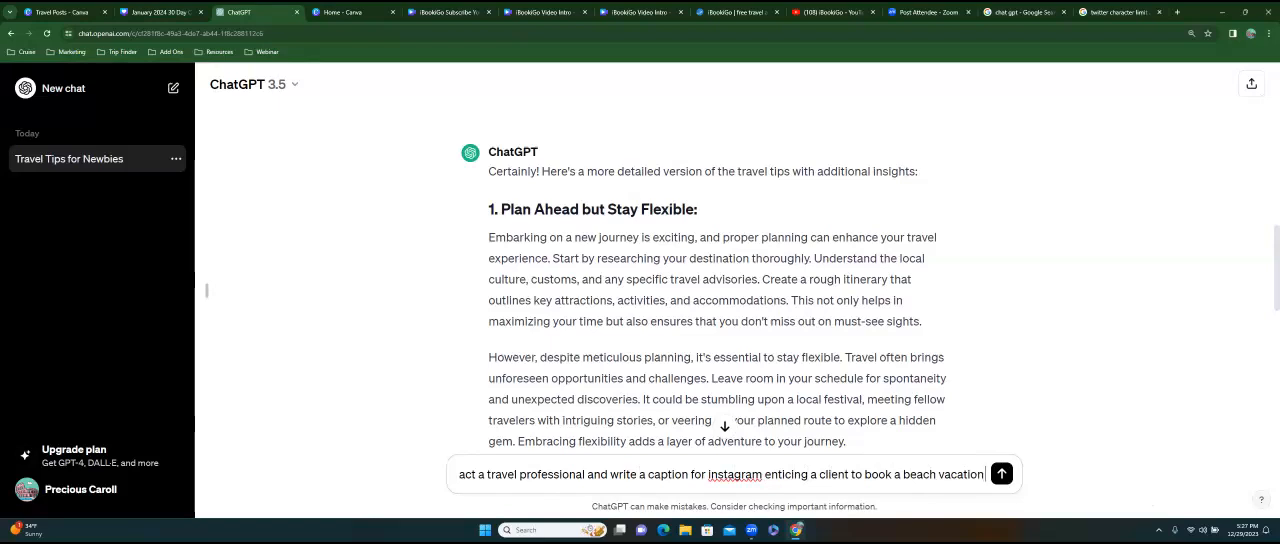
text( and limit it to )
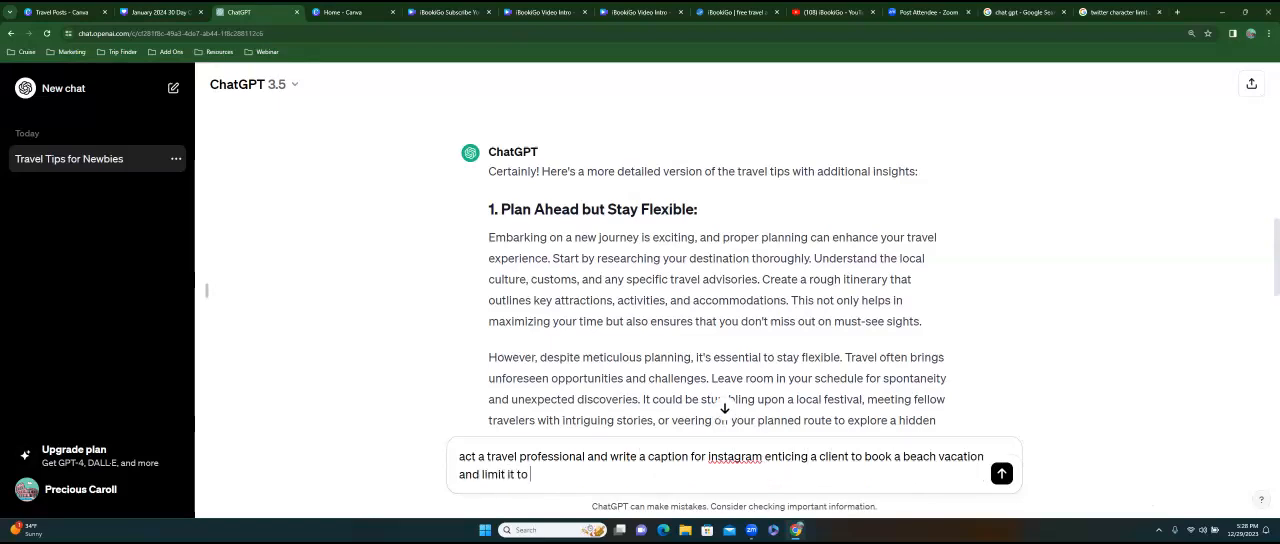
text(300 characters)
Finish the ChatGPT prompt with "and limit it to 300 characters" and submit it.
key(Return)
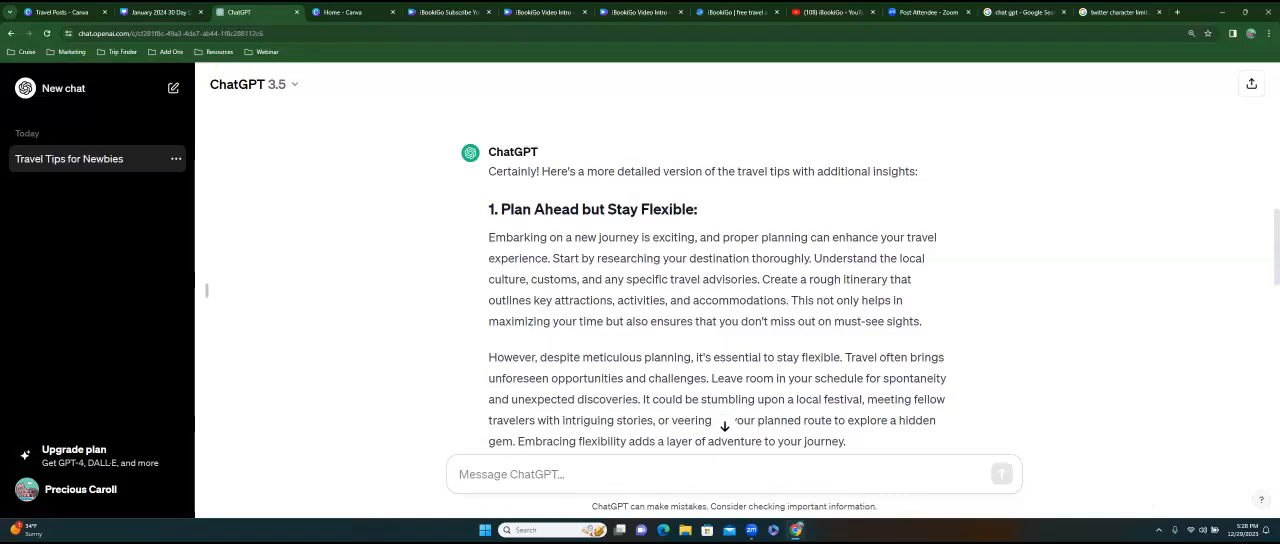
Copy the generated "Escape to paradise!" caption from ChatGPT into the notes of page 3 in Canva.
scroll(720, 290, down, 10)
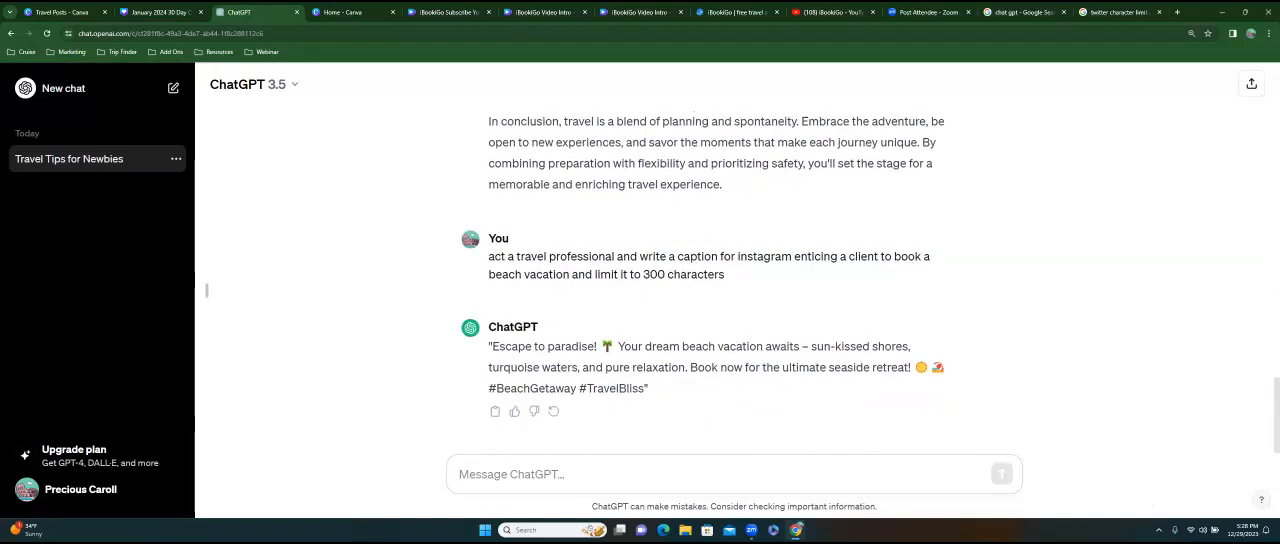
drag(492, 346, 648, 388)
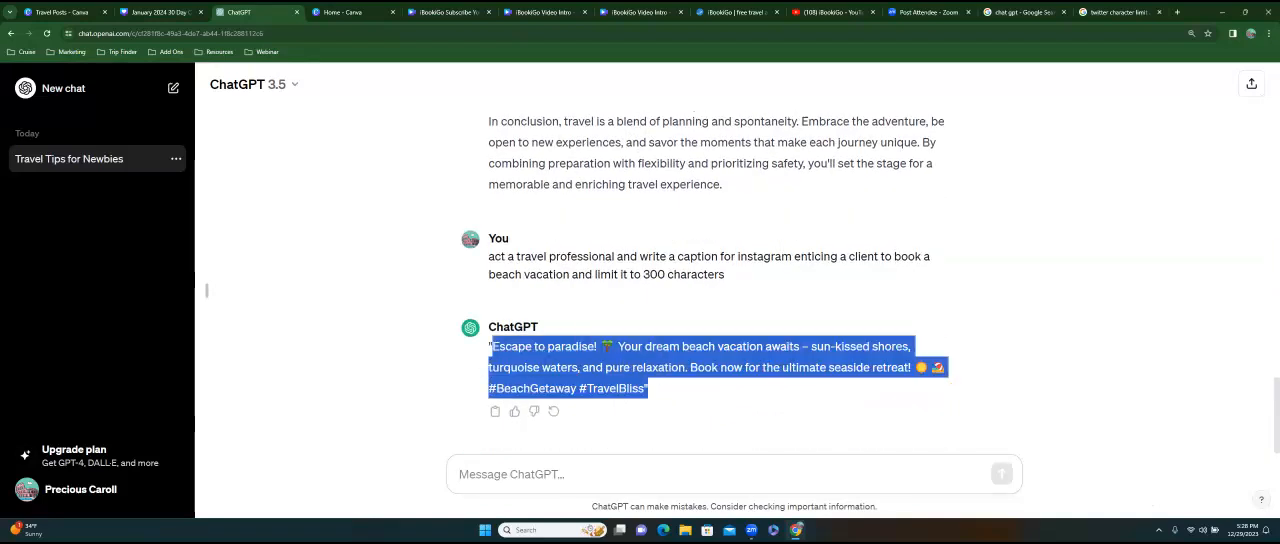
right_click(591, 350)
click(640, 363)
click(160, 14)
click(625, 258)
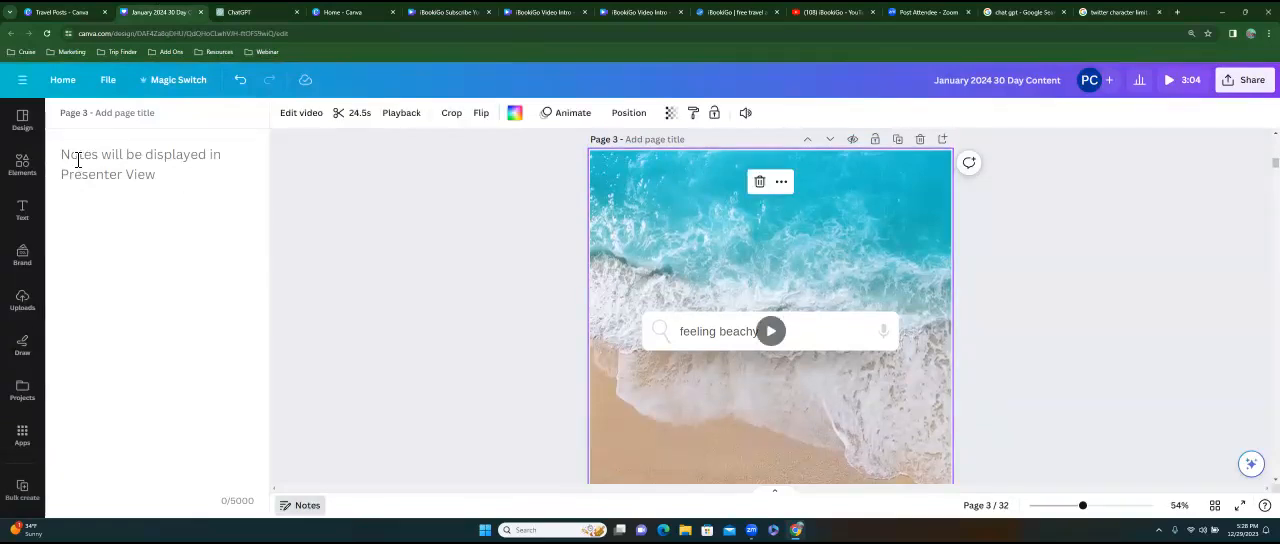
key(ctrl+v)
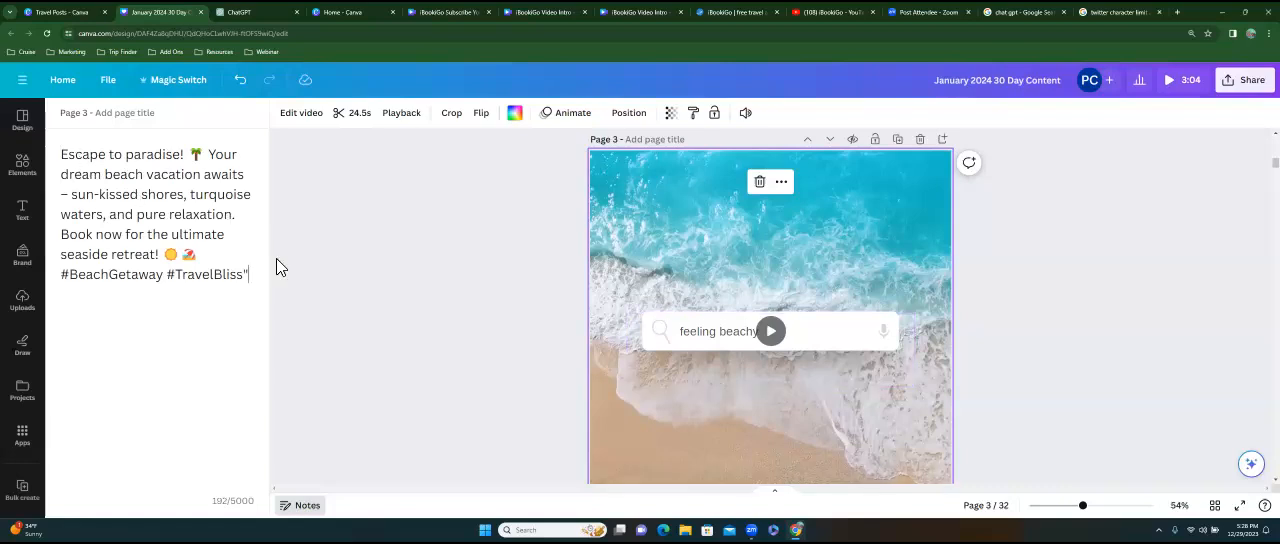
Remove the closing quotation mark from page 3's notes and add the hashtag "#ibookigo" at the end.
key(BackSpace)
key(Return)
text(#ibookigo)
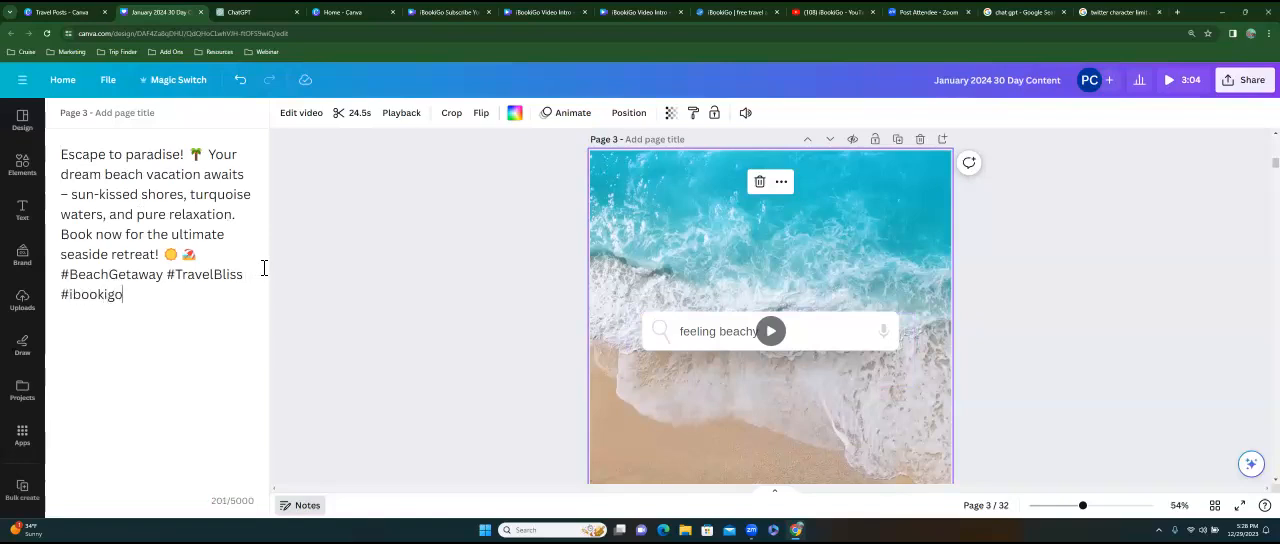
Ask ChatGPT for a further caption for page 4 with the prompt "create another one".
scroll(770, 306, down, 5)
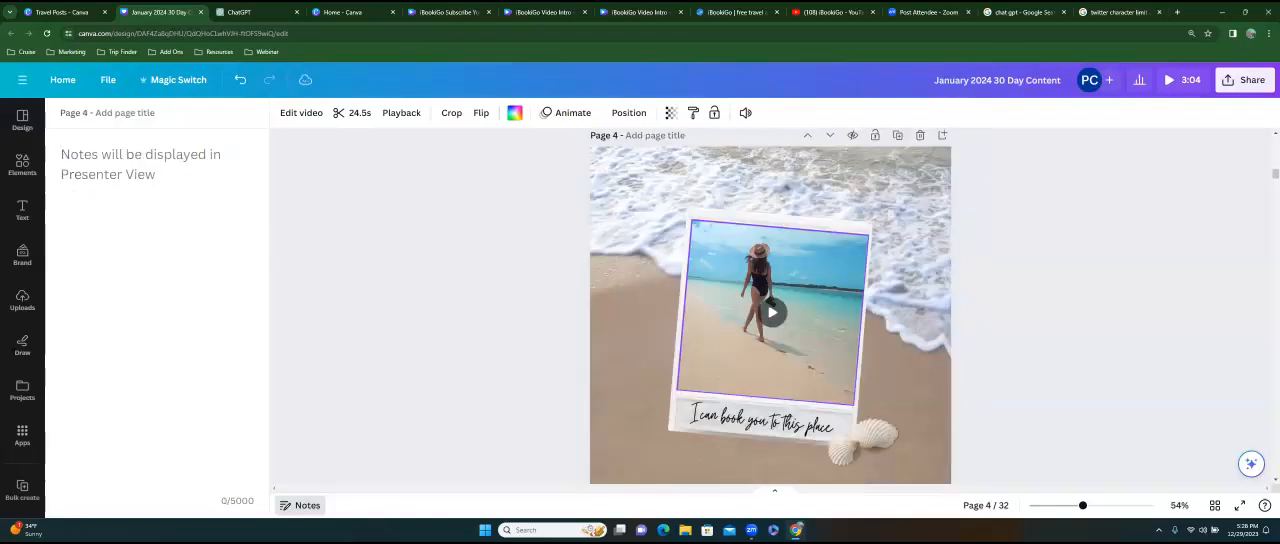
scroll(770, 306, down, 2)
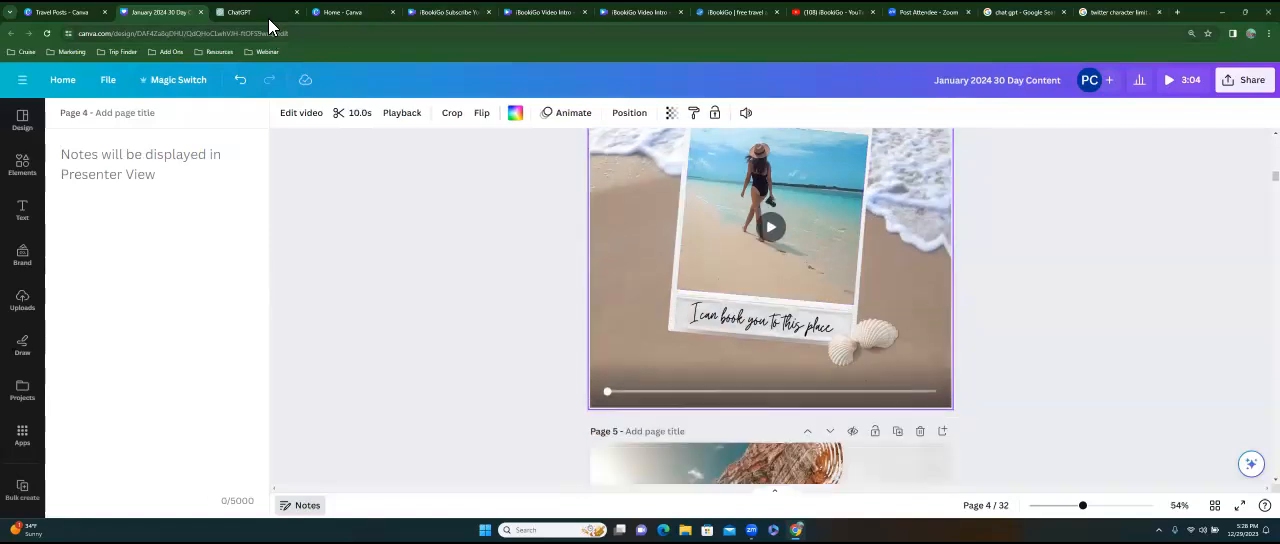
click(268, 18)
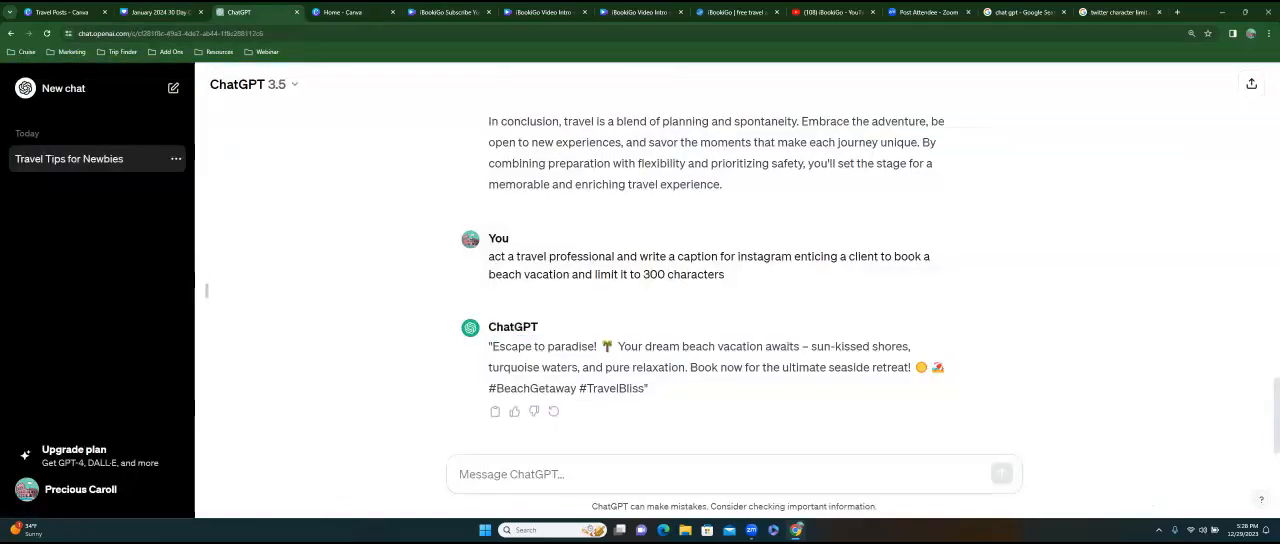
text(v)
key(BackSpace)
text(creat)
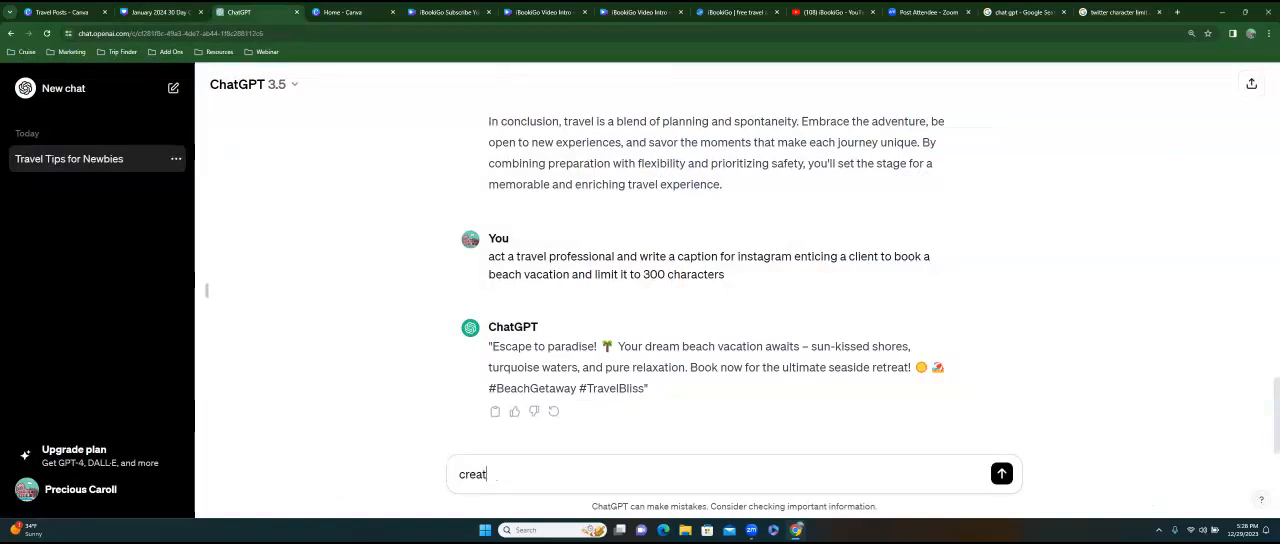
text(e another one)
key(Return)
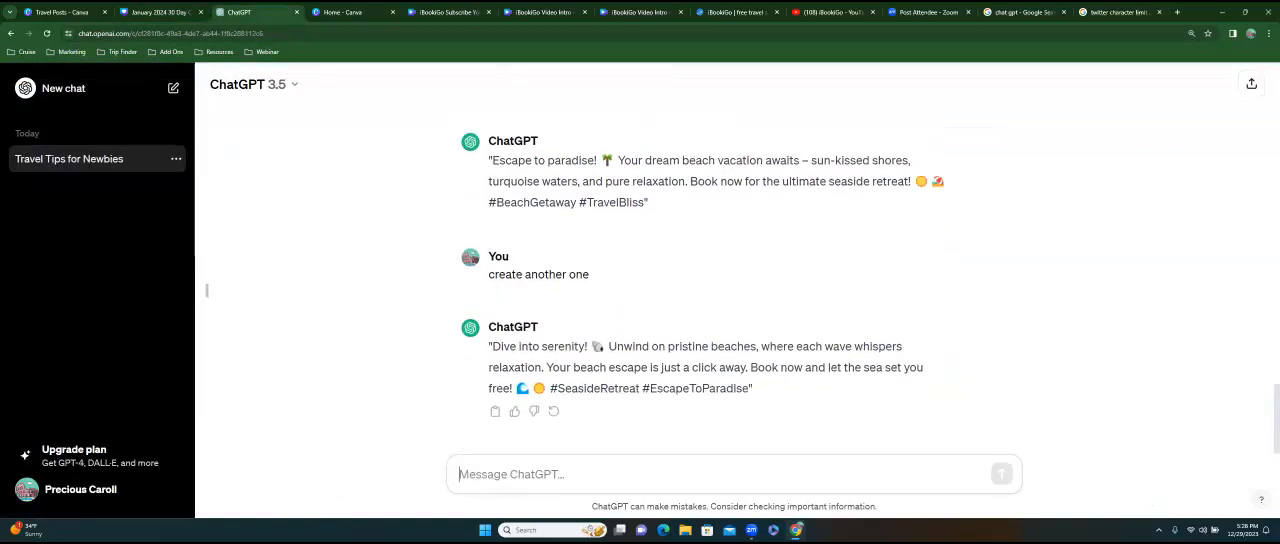
Copy the "Dive into serenity!" caption, without its quotation marks, from ChatGPT into the notes of page 4 in Canva.
drag(492, 346, 606, 347)
drag(725, 388, 750, 388)
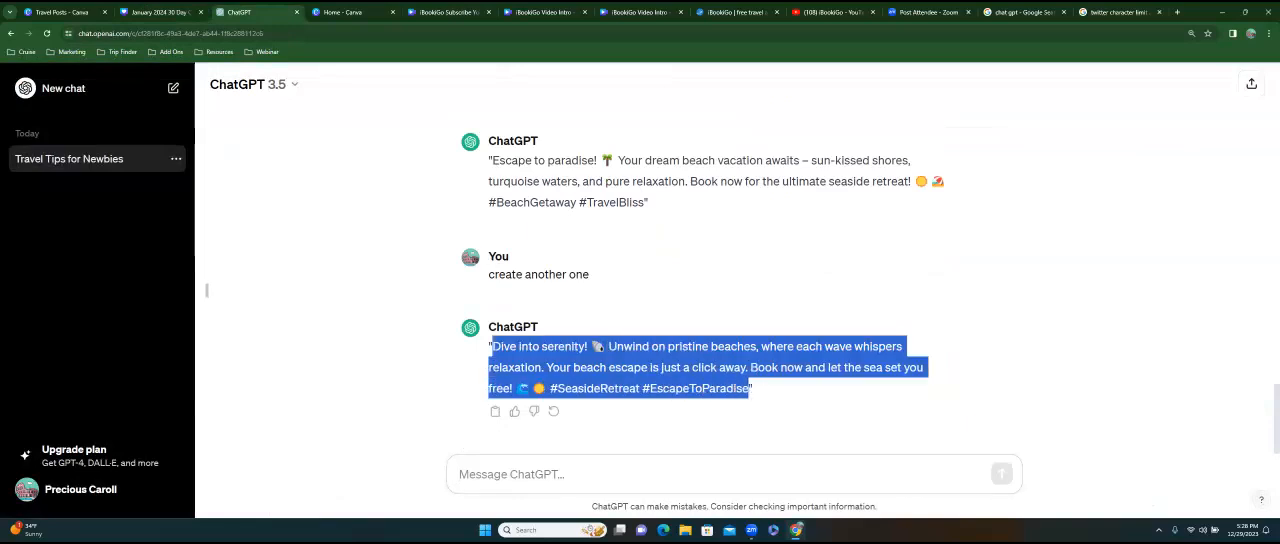
right_click(659, 358)
click(676, 368)
click(174, 14)
click(65, 157)
key(ctrl+v)
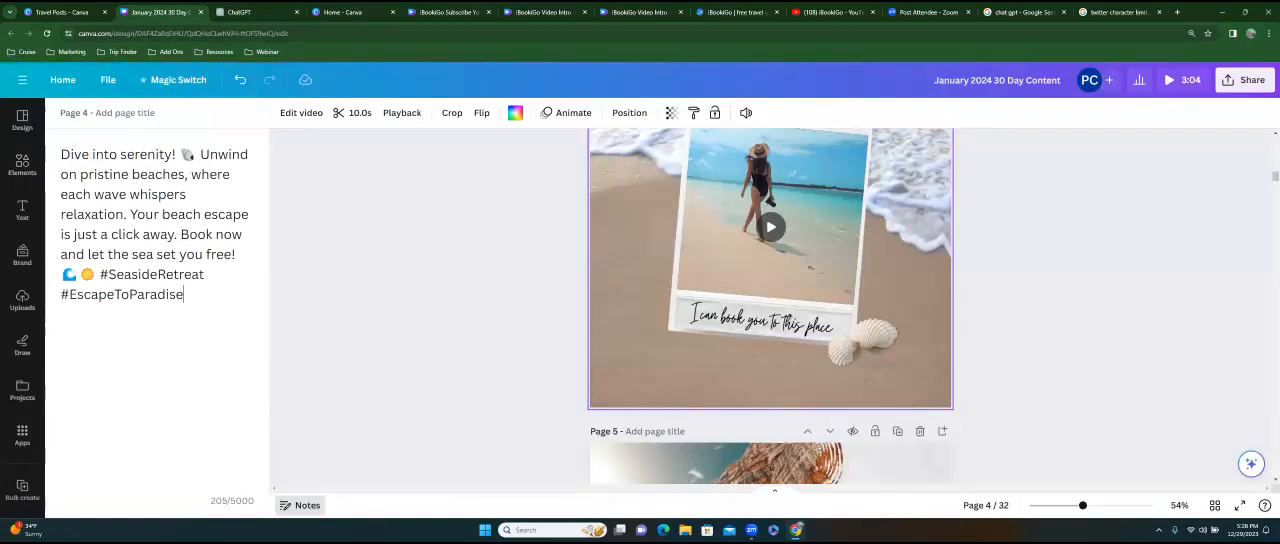
Add the hashtag "#ibookigo" to the end of page 4's notes.
text(#ibookigo)
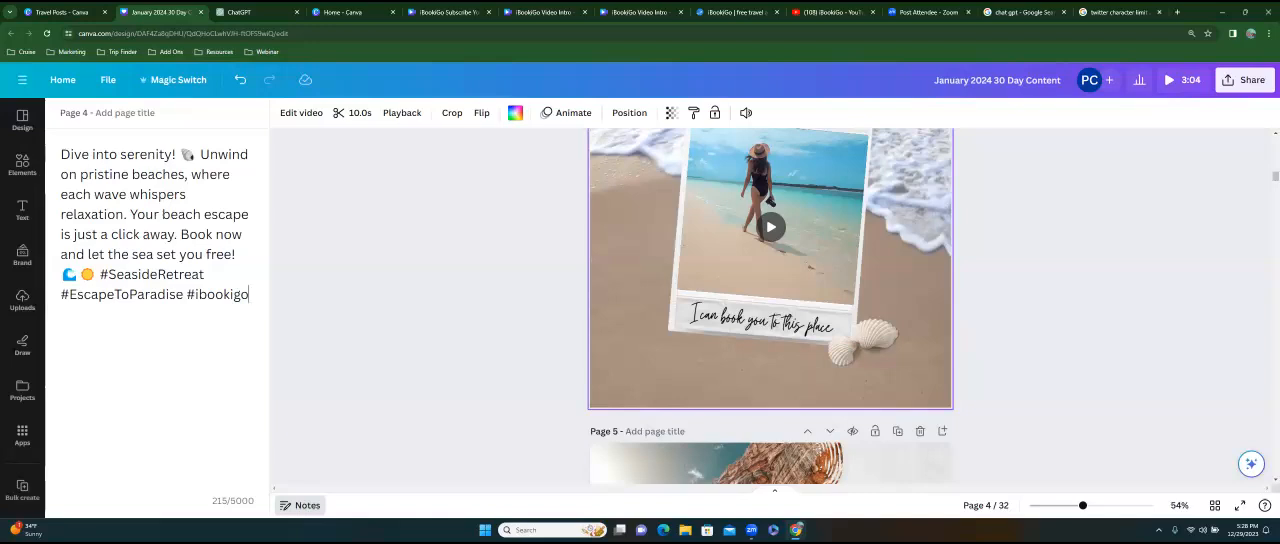
scroll(770, 300, down, 5)
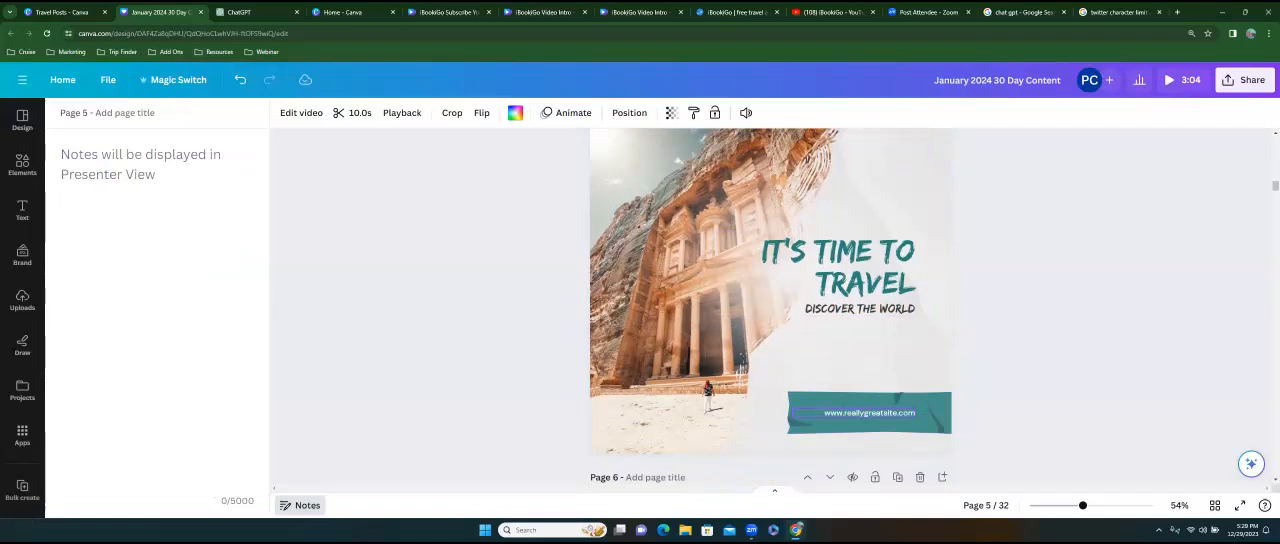
double_click(869, 412)
key(BackSpace)
text(www)
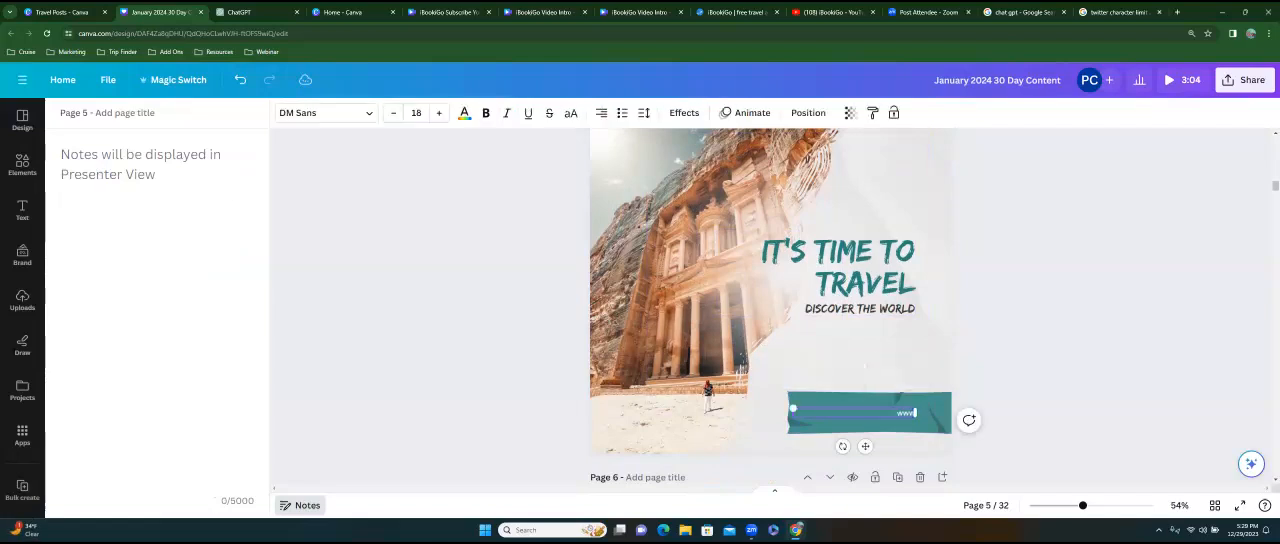
text(.ibookigo.com)
Switch to ChatGPT and request a further caption for page 5 with the prompt "create another one".
click(248, 10)
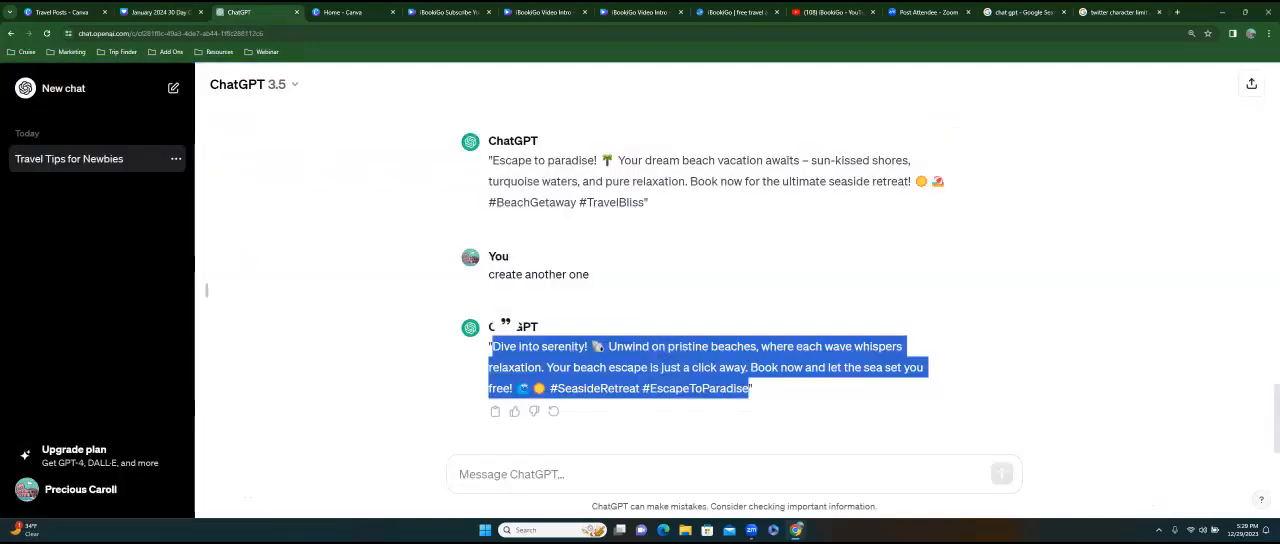
click(512, 474)
text(c)
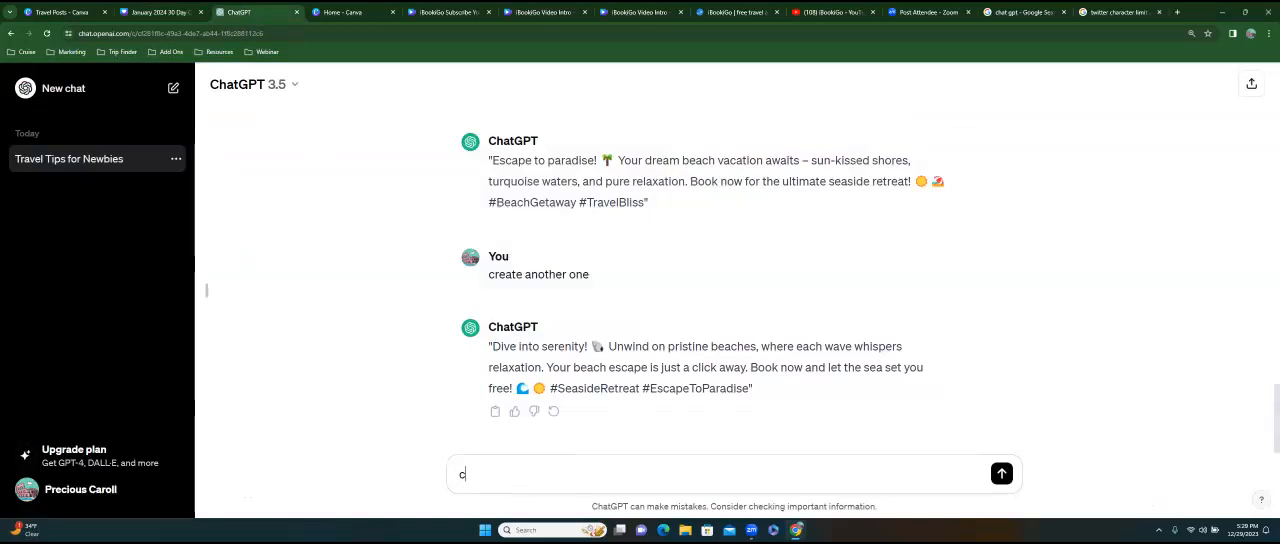
text(reate another one)
key(Return)
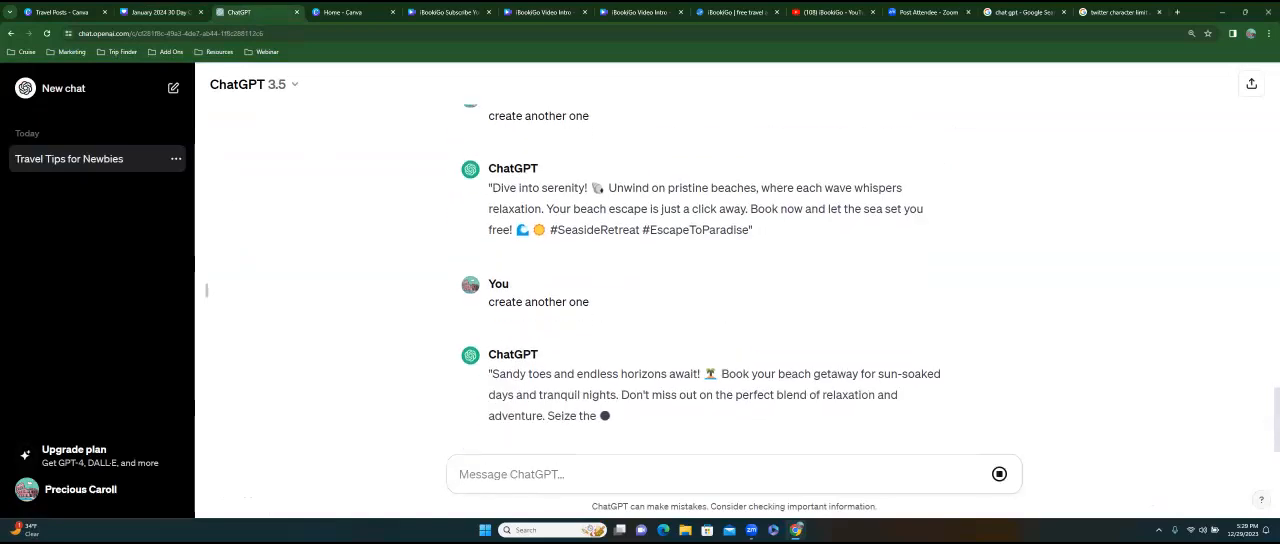
Copy the "Sandy toes and endless horizons await!" caption, without its quotation marks, from ChatGPT into page 5's notes in Canva.
drag(491, 346, 875, 388)
right_click(757, 366)
click(790, 378)
click(165, 14)
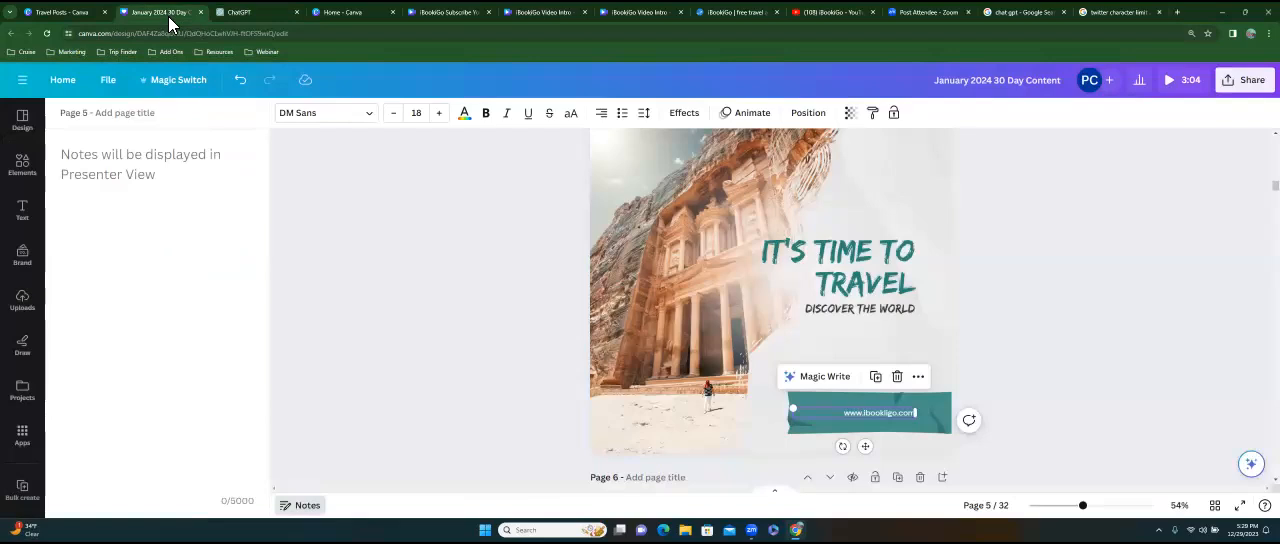
key(ctrl+v)
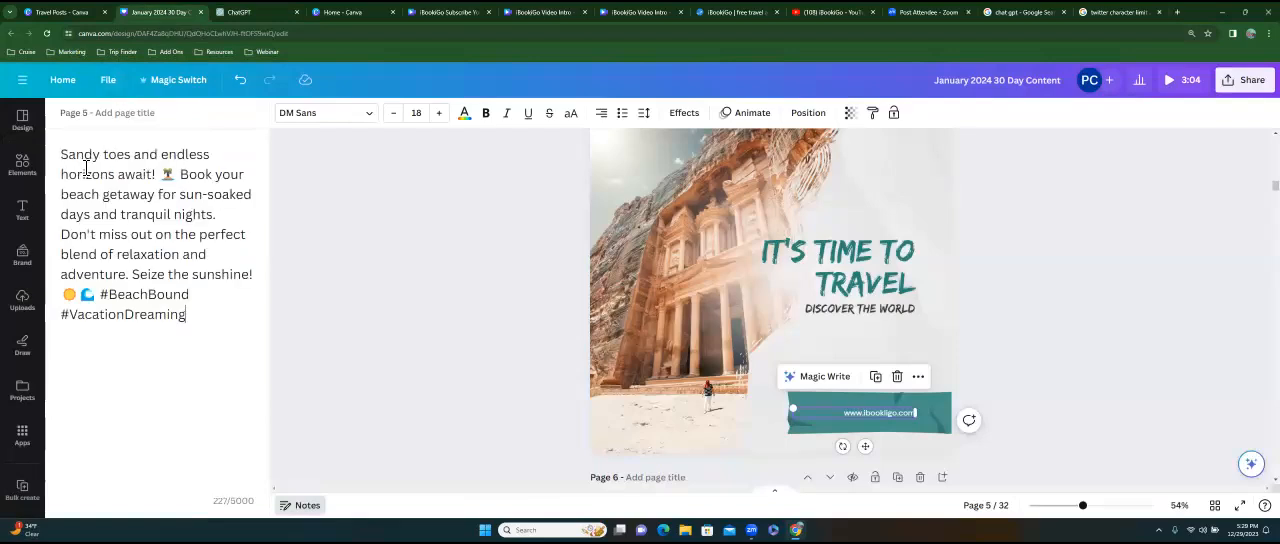
Add the hashtag "#ibookgio" to the end of page 5's notes.
text(#ibookgio)
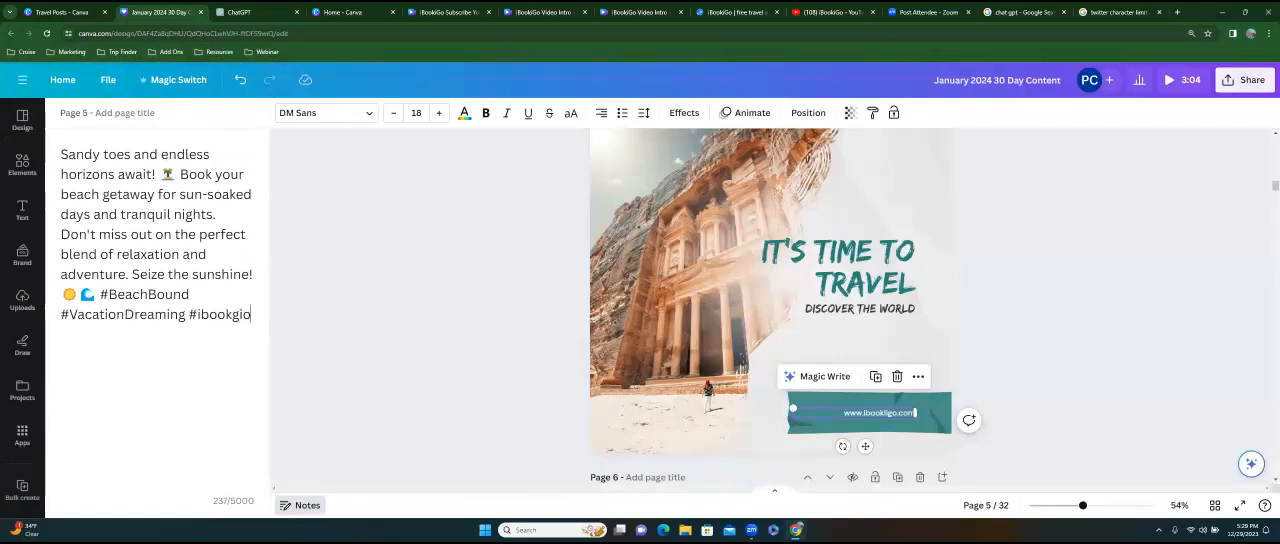
click(480, 370)
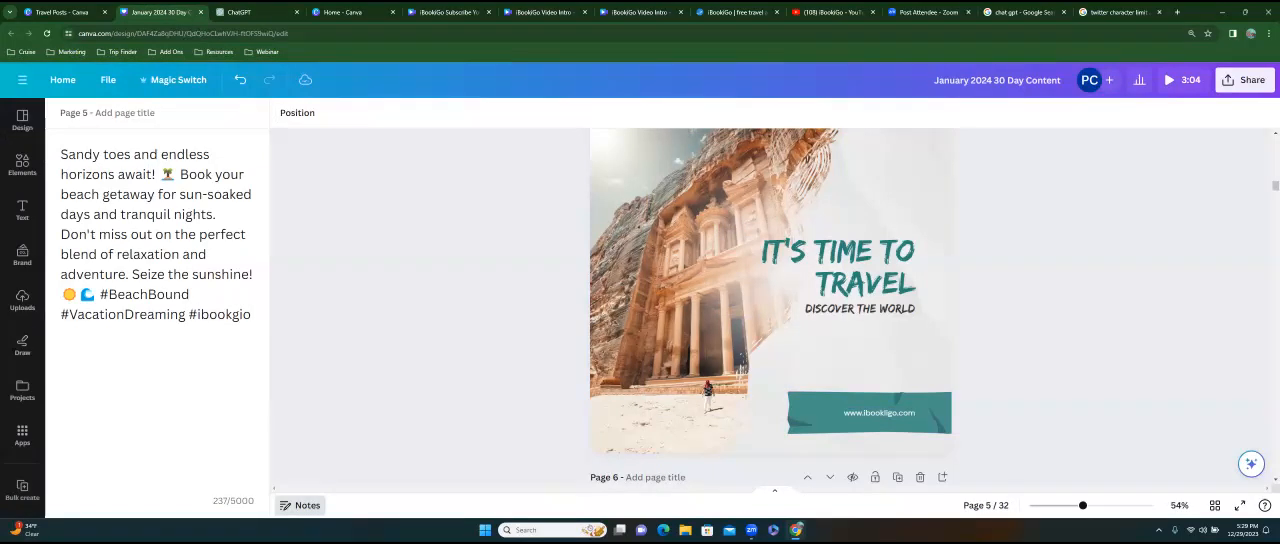
Change the year in the "Summer" line under "Moments of Paris" on page 6 to 24.
scroll(771, 306, down, 3)
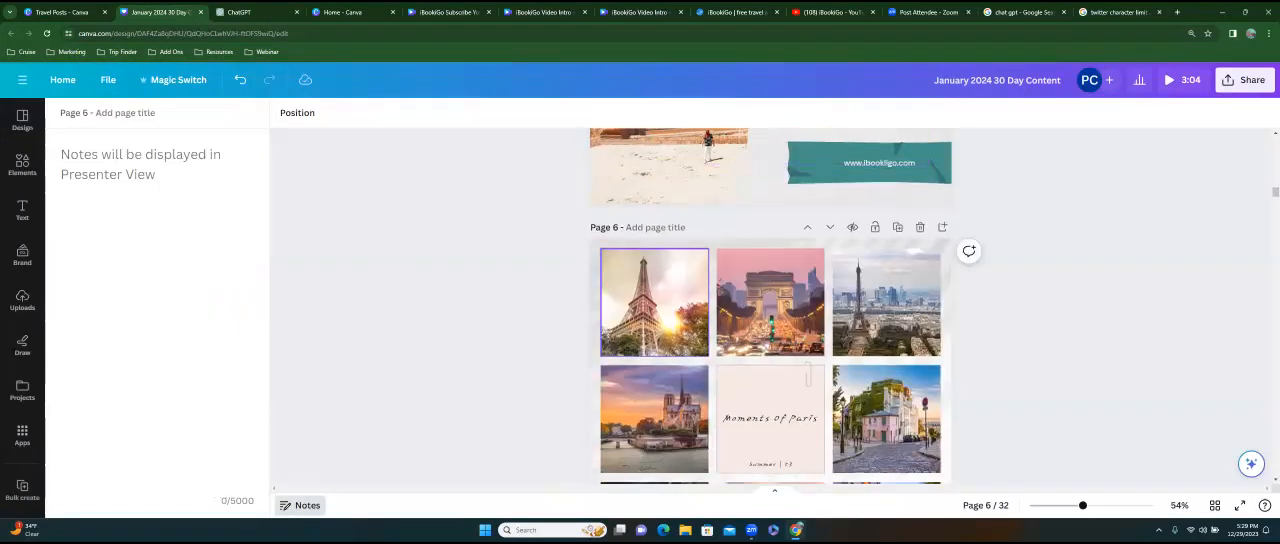
scroll(770, 318, down, 1)
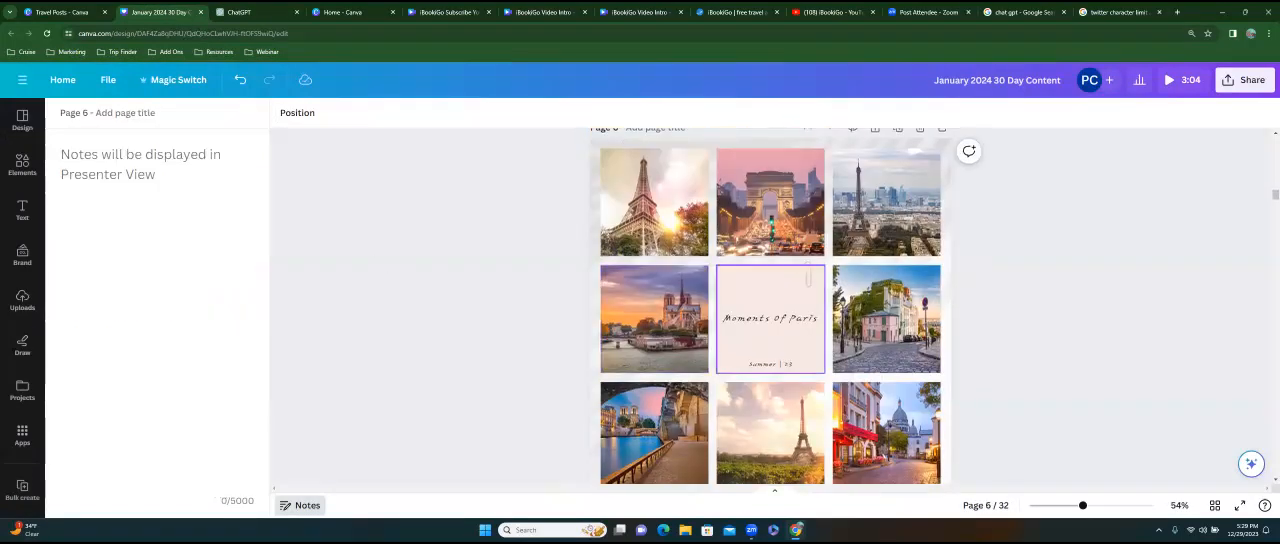
click(770, 364)
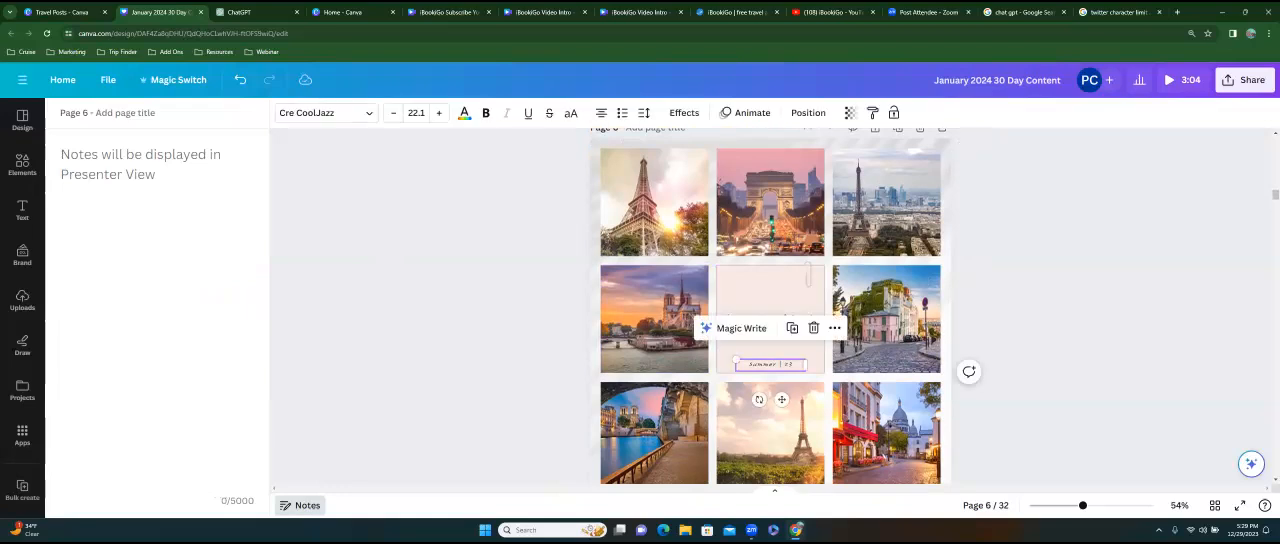
double_click(770, 364)
click(803, 364)
key(BackSpace)
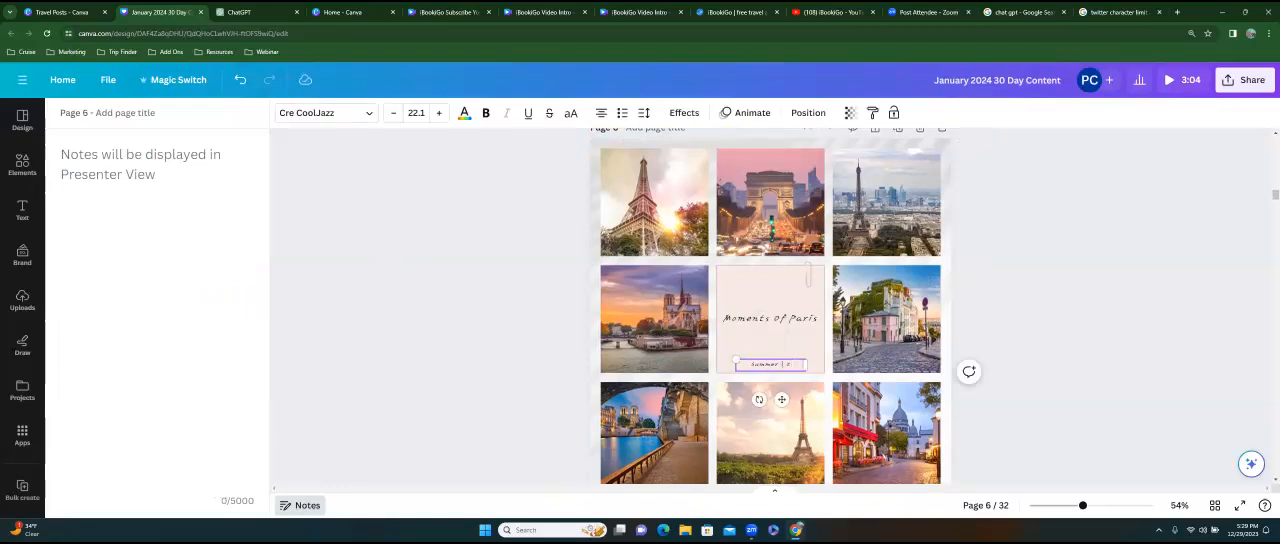
text(4)
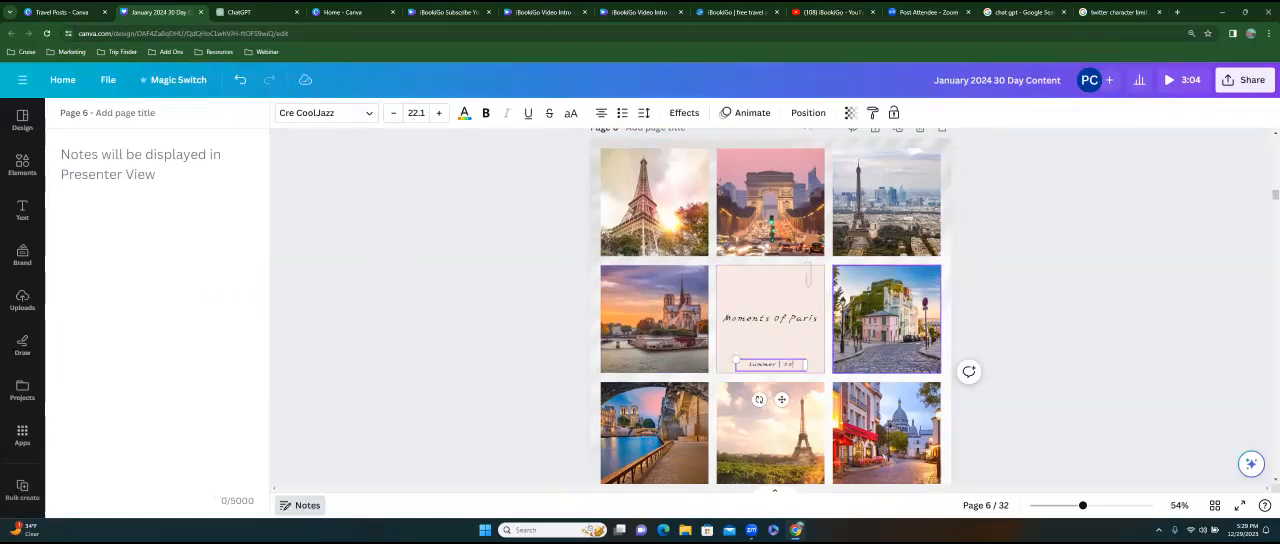
scroll(800, 350, down, 3)
scroll(800, 350, up, 2)
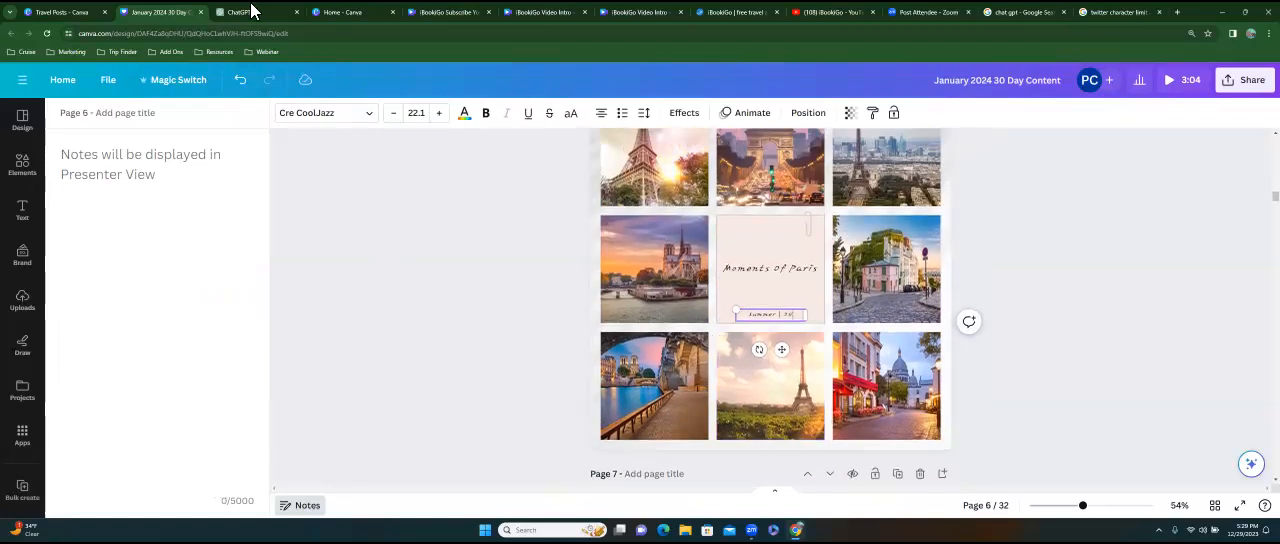
Copy the earlier 300-character beach vacation caption prompt in ChatGPT into a new message.
click(250, 14)
click(505, 322)
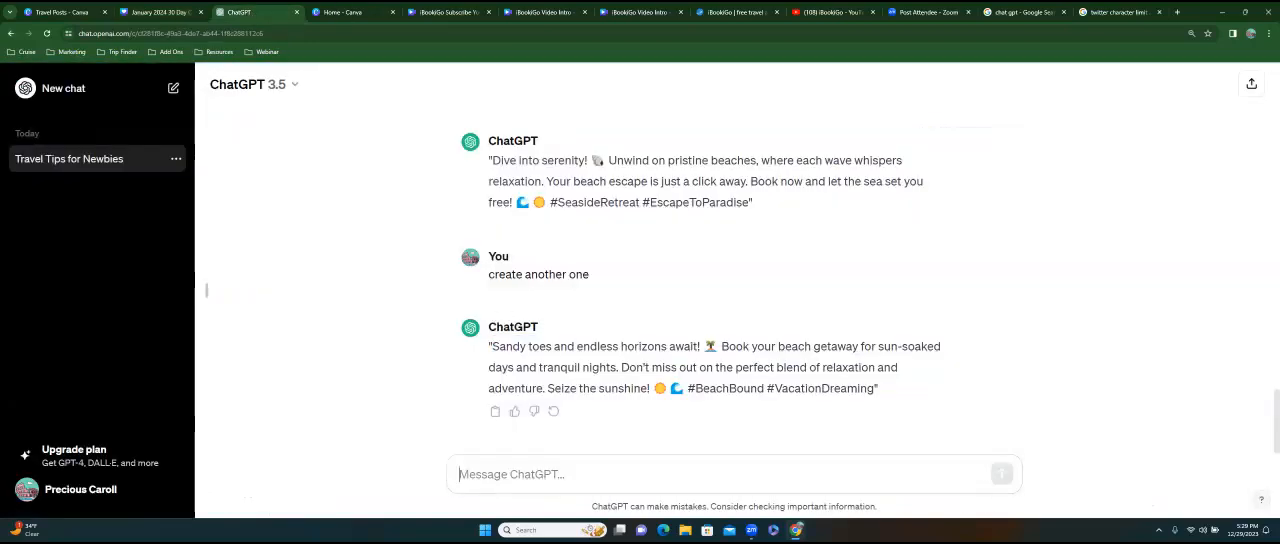
scroll(546, 258, up, 3)
scroll(540, 262, up, 3)
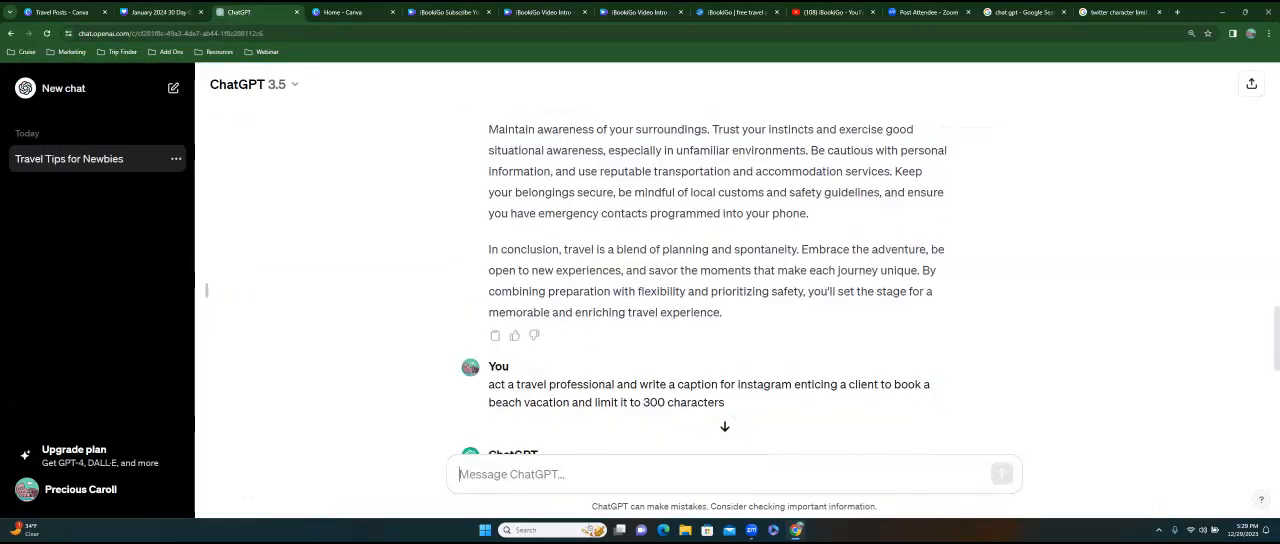
drag(488, 384, 724, 402)
right_click(666, 391)
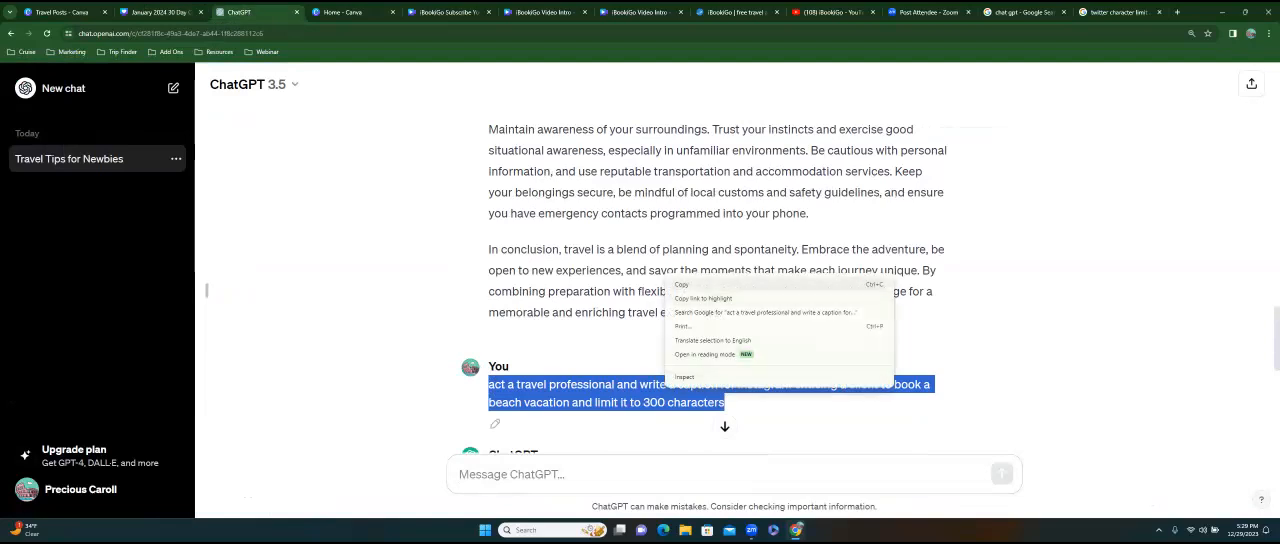
click(700, 284)
click(520, 474)
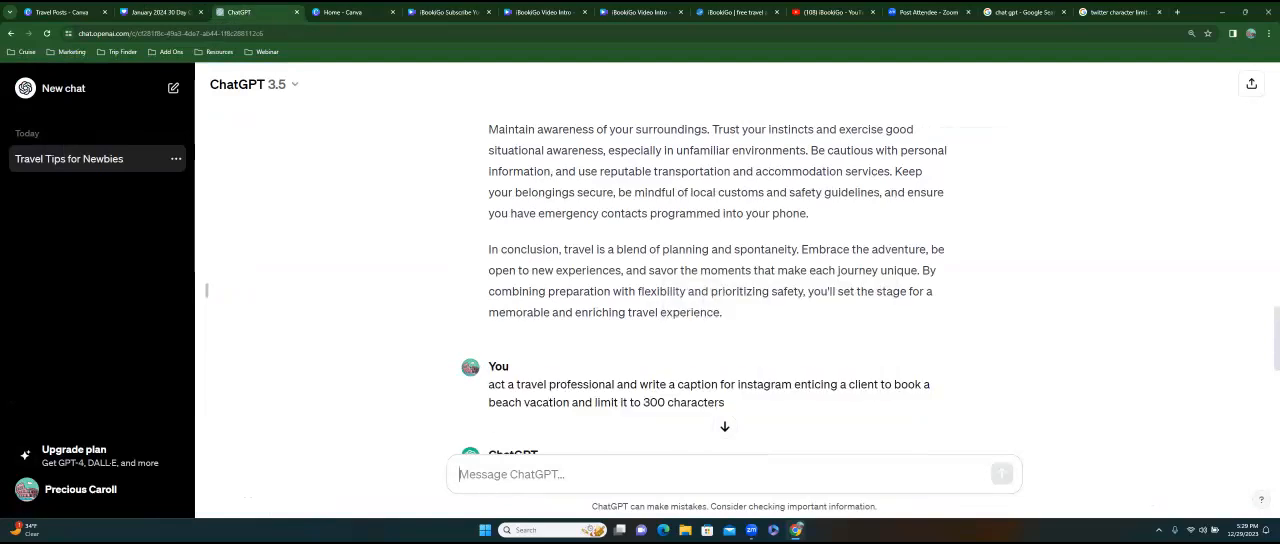
key(ctrl+v)
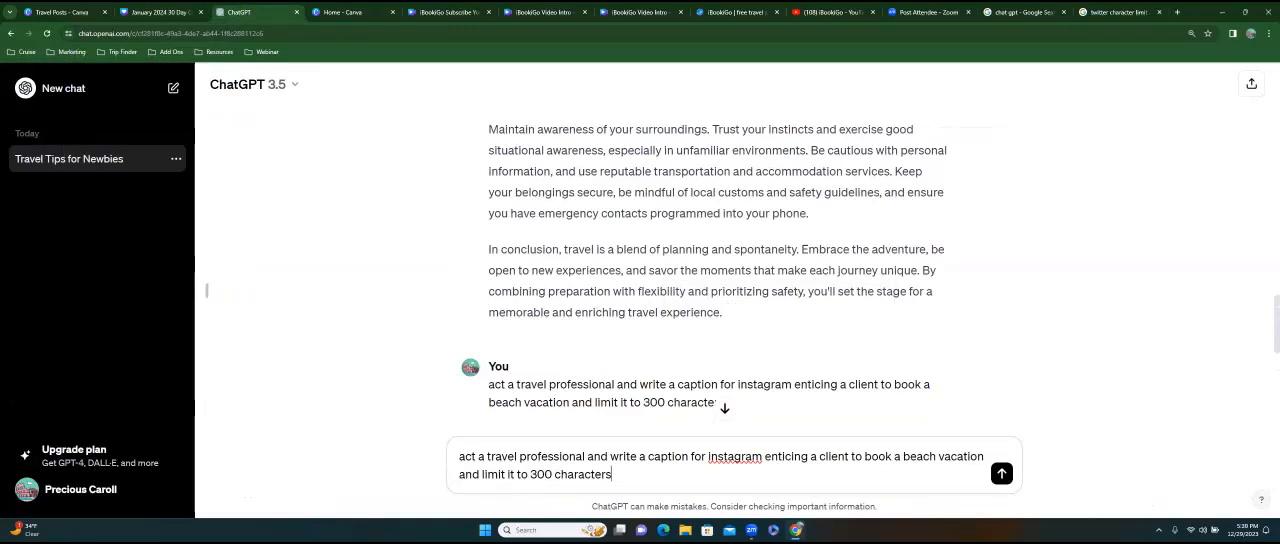
Replace "beach" with "paris" in the copied prompt and send it to get a Paris vacation caption.
double_click(920, 457)
text(paris)
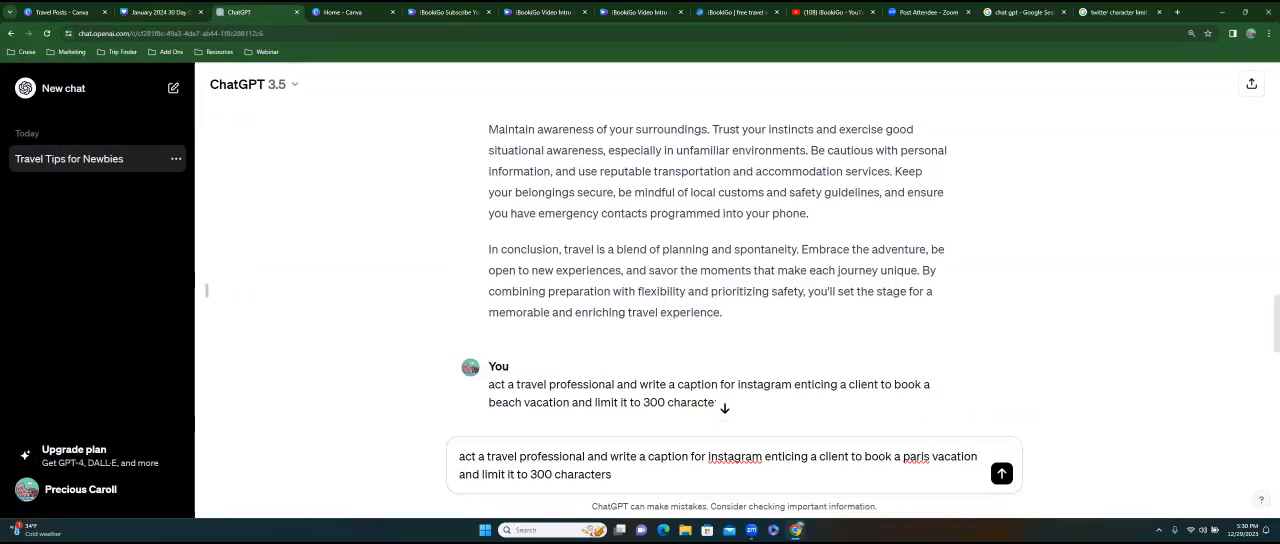
key(Return)
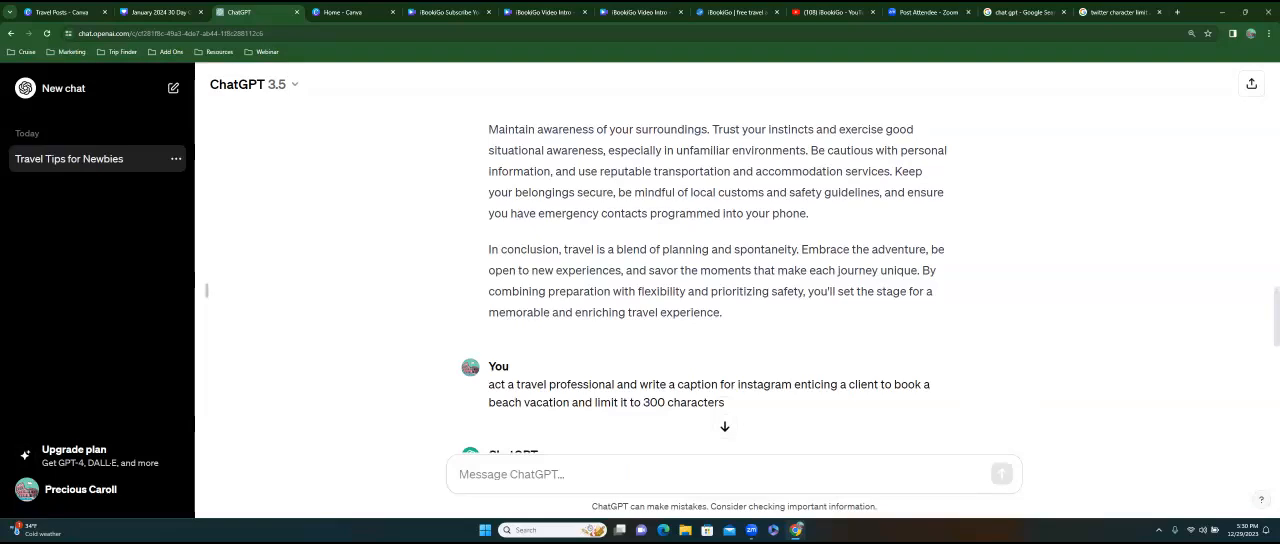
scroll(734, 290, down, 4)
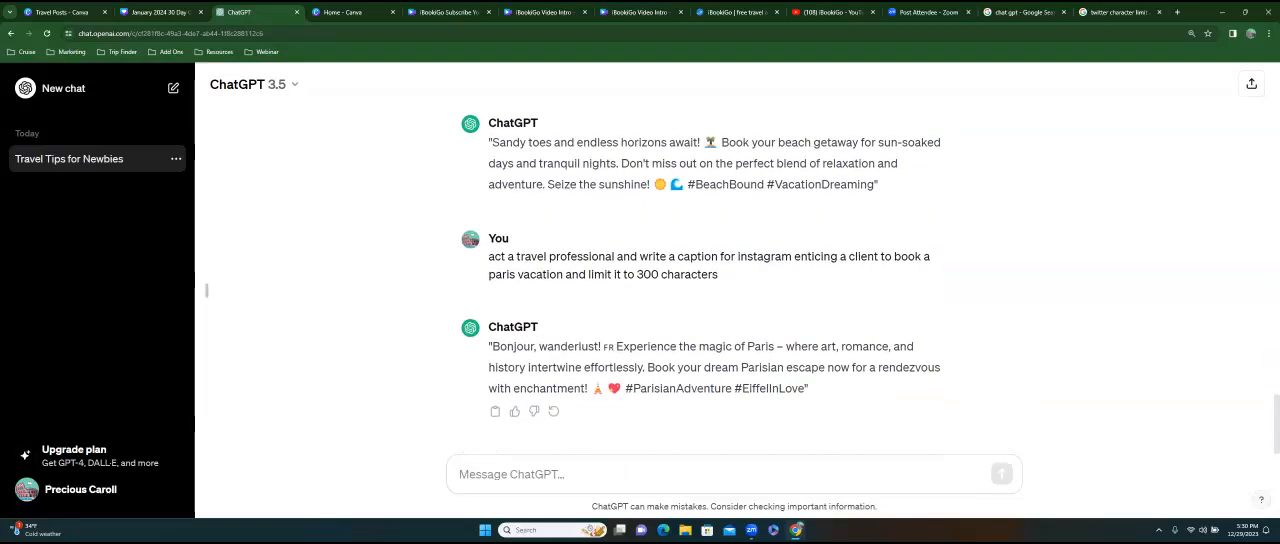
Copy the "Bonjour, wanderlust!" caption, without quotation marks, from ChatGPT into page 6's notes in Canva and append the hashtag "#ibookgio".
drag(492, 346, 600, 346)
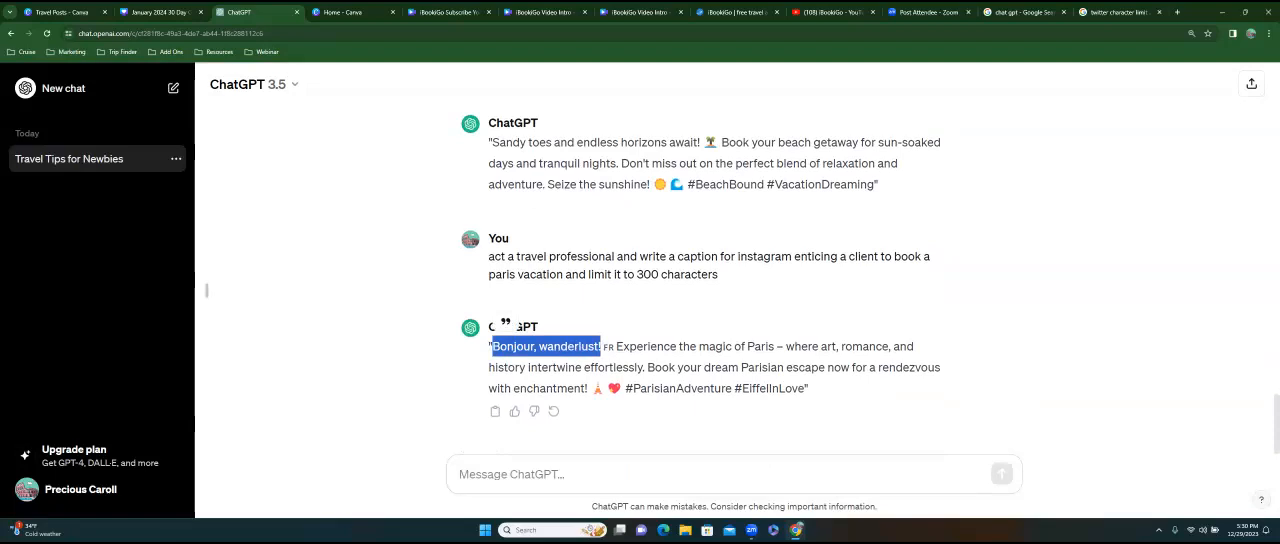
drag(807, 388, 489, 346)
right_click(507, 348)
click(138, 12)
click(140, 12)
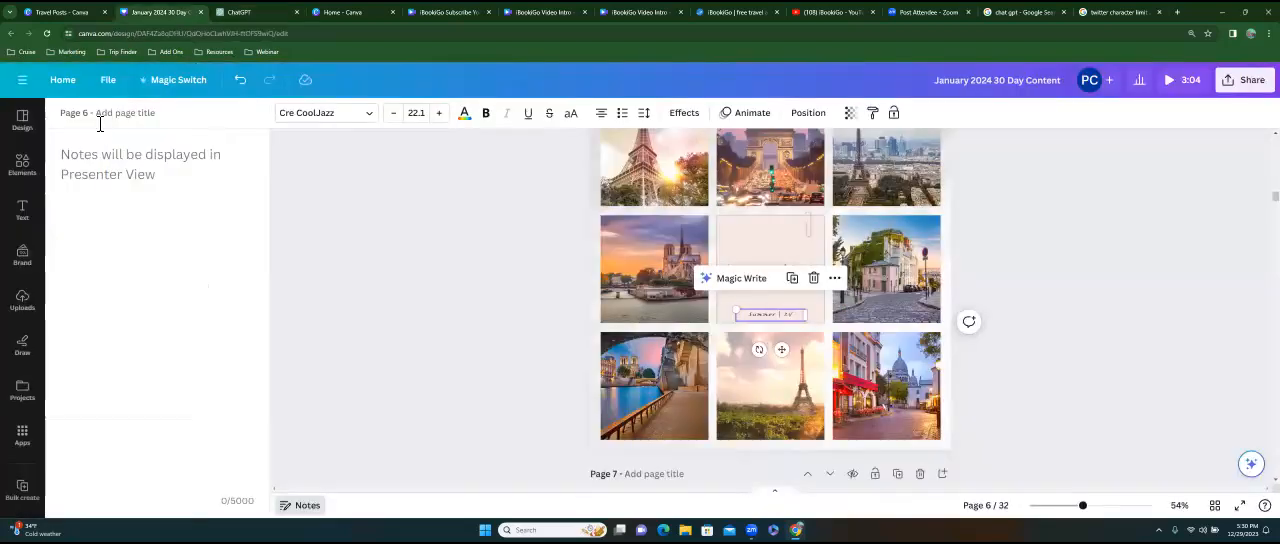
key(ctrl+v)
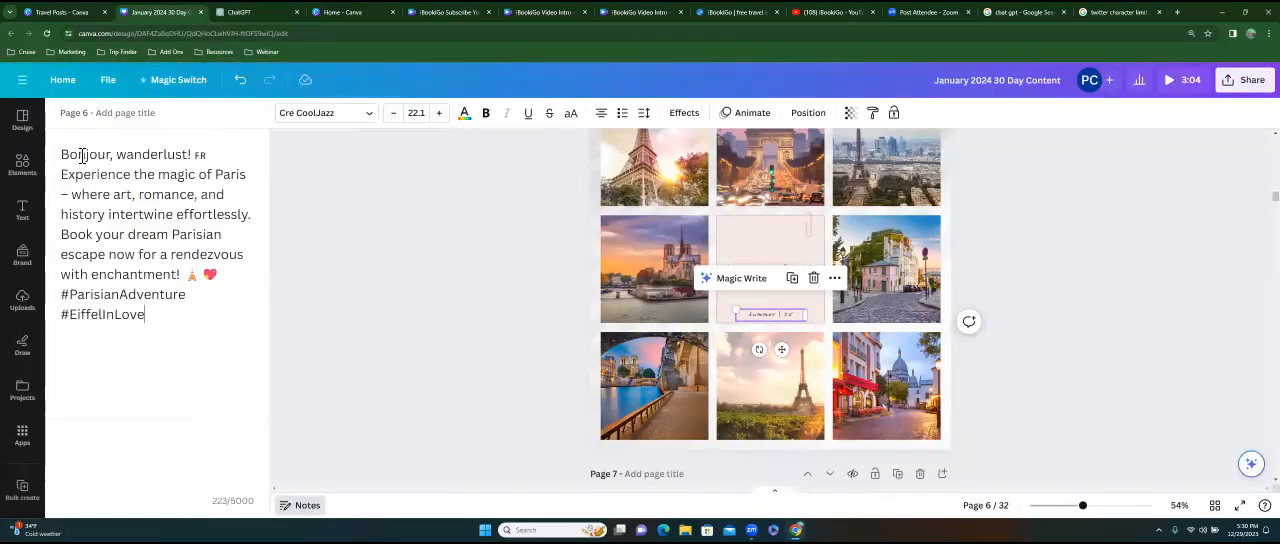
text(#ibookgio)
click(593, 198)
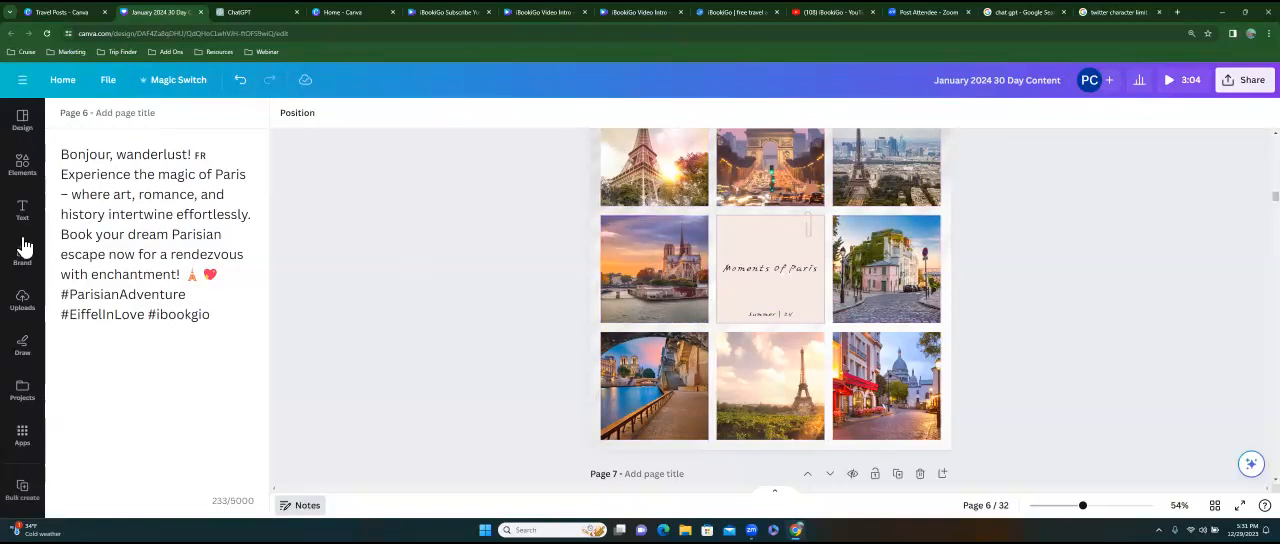
drag(61, 155, 210, 314)
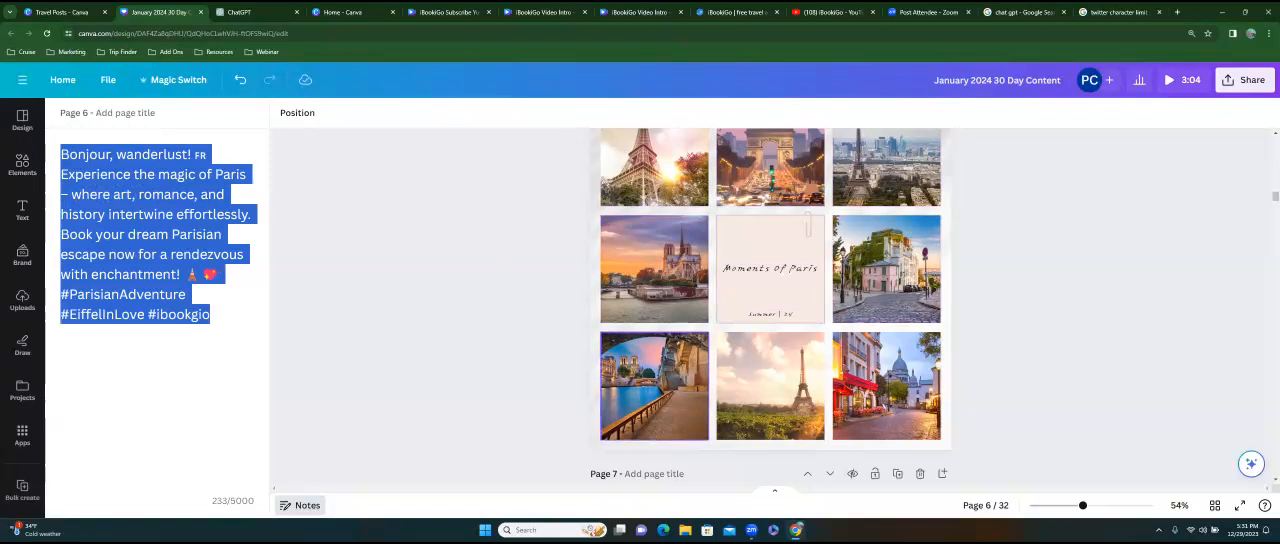
scroll(770, 310, down, 4)
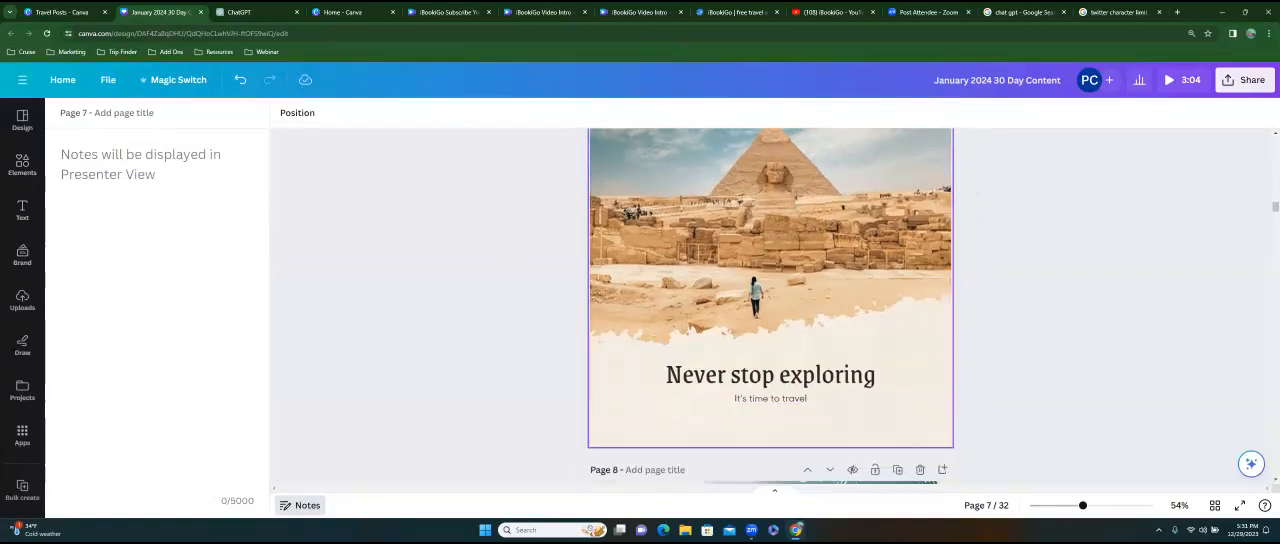
scroll(770, 310, up, 1)
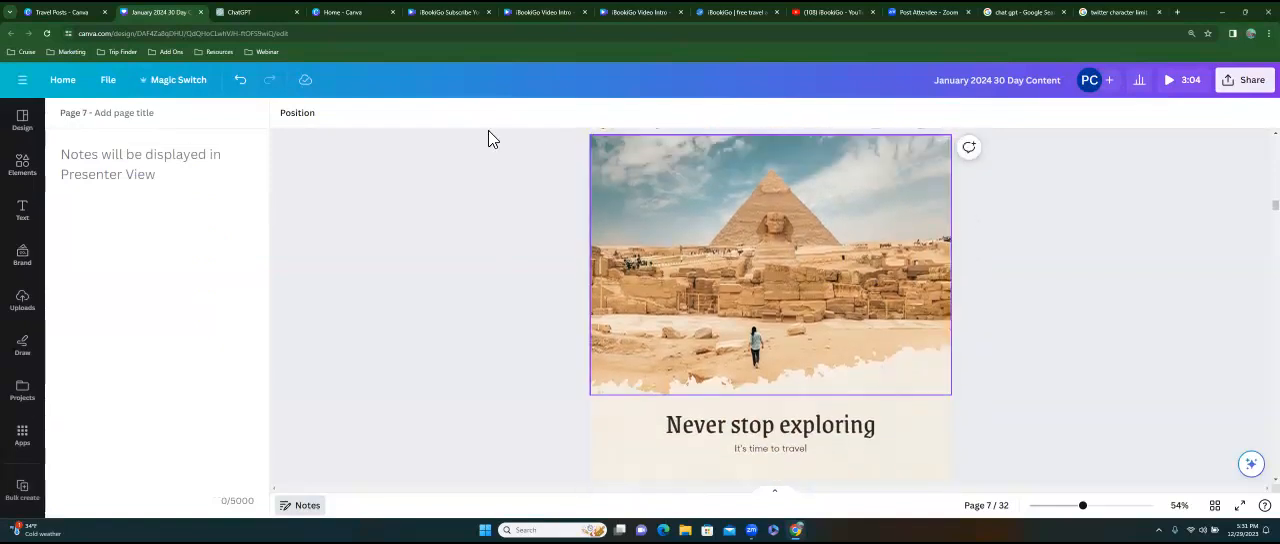
Copy the 300-character Paris vacation caption prompt in ChatGPT into a new message.
click(266, 14)
triple_click(618, 272)
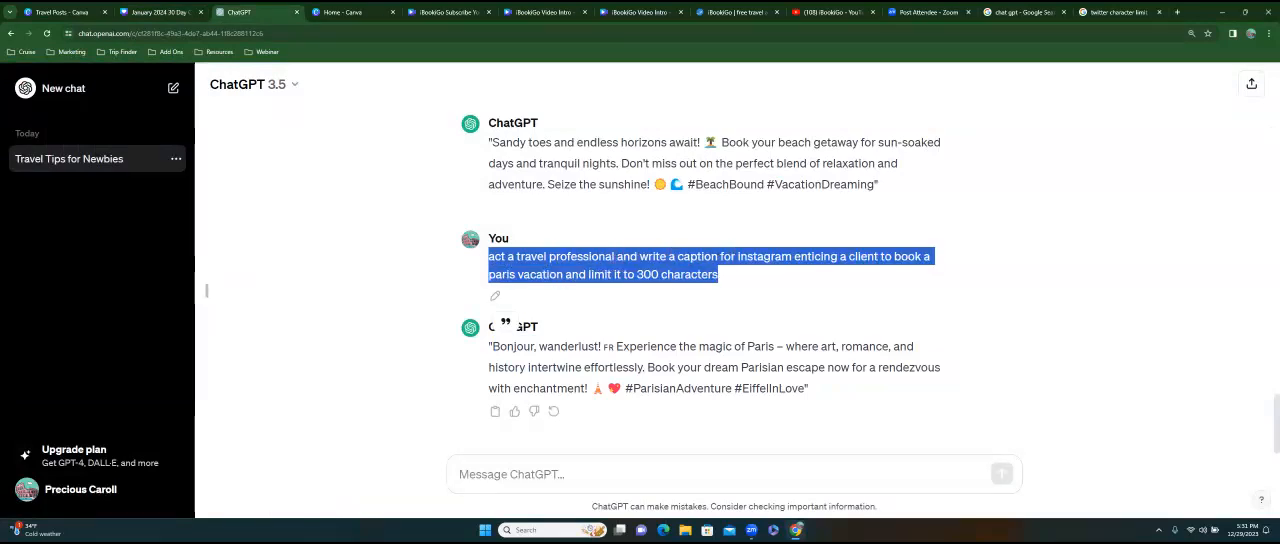
right_click(688, 270)
click(704, 277)
click(560, 474)
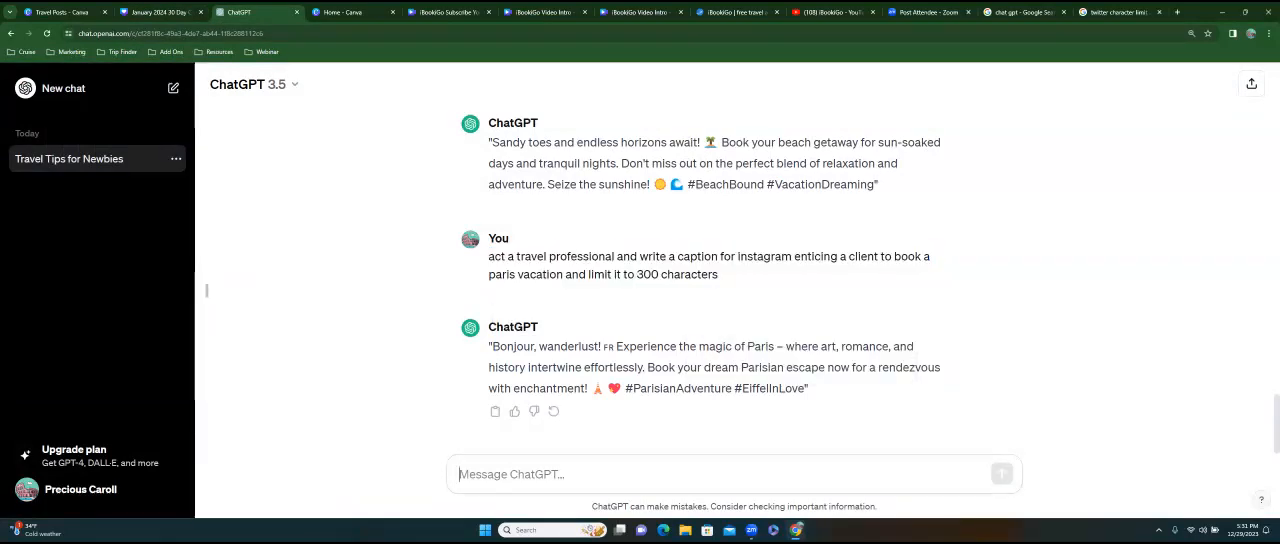
key(ctrl+v)
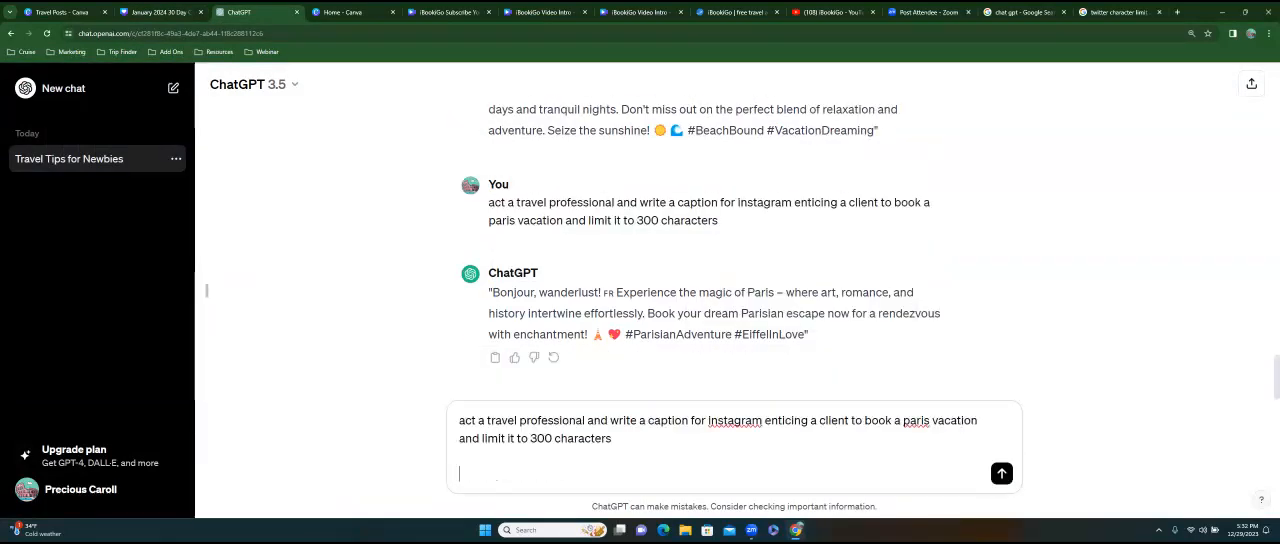
Replace "paris" with "egypt" in the copied prompt and send it to get an Egypt vacation caption.
double_click(916, 420)
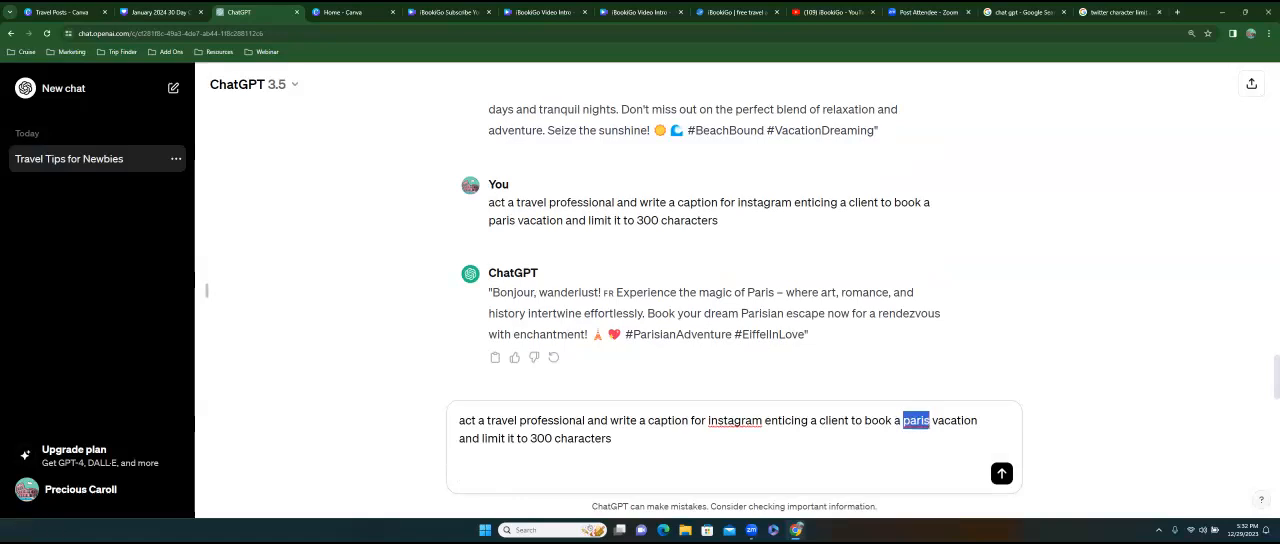
text(p)
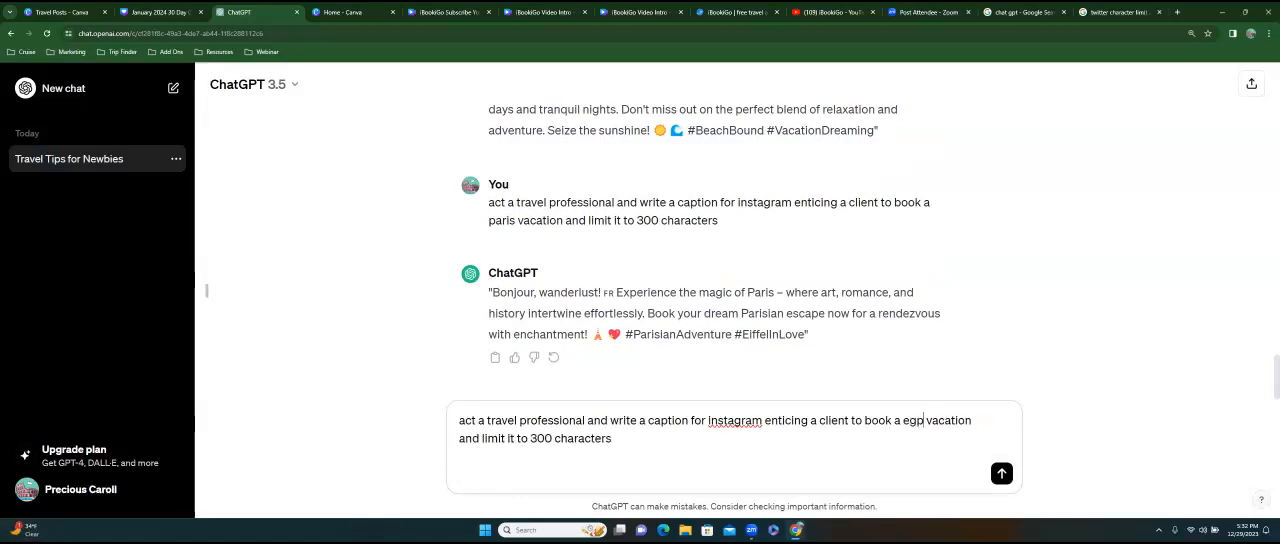
key(BackSpace)
text(ypt)
key(Return)
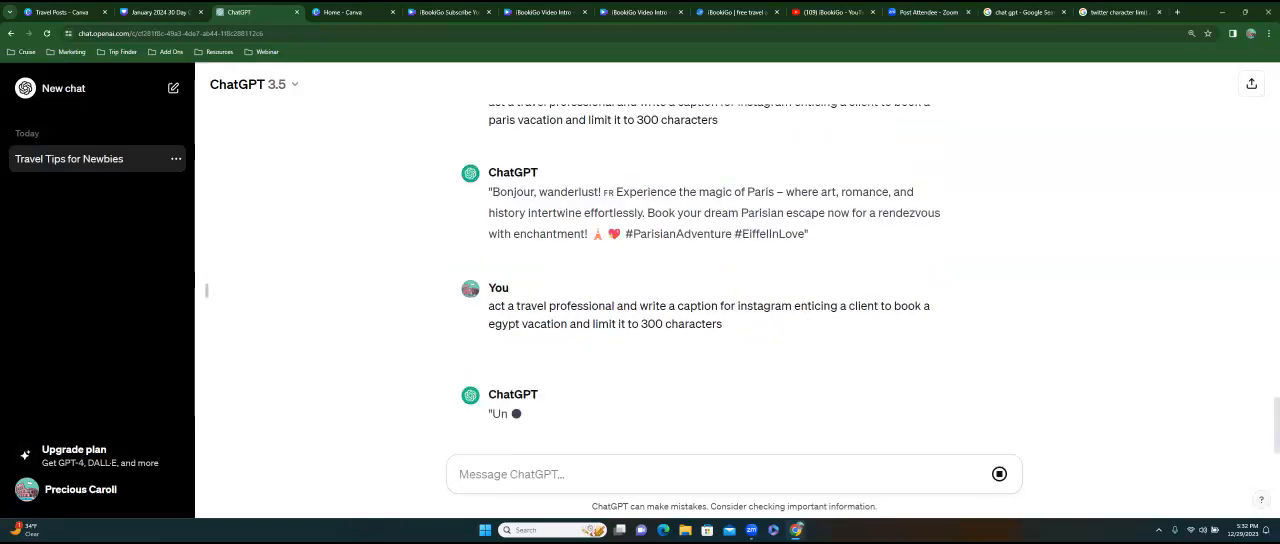
Copy the "Unearth the wonders of Egypt!" caption, without quotation marks, from ChatGPT into page 7's notes in Canva and append "#ibookgio".
drag(492, 346, 818, 390)
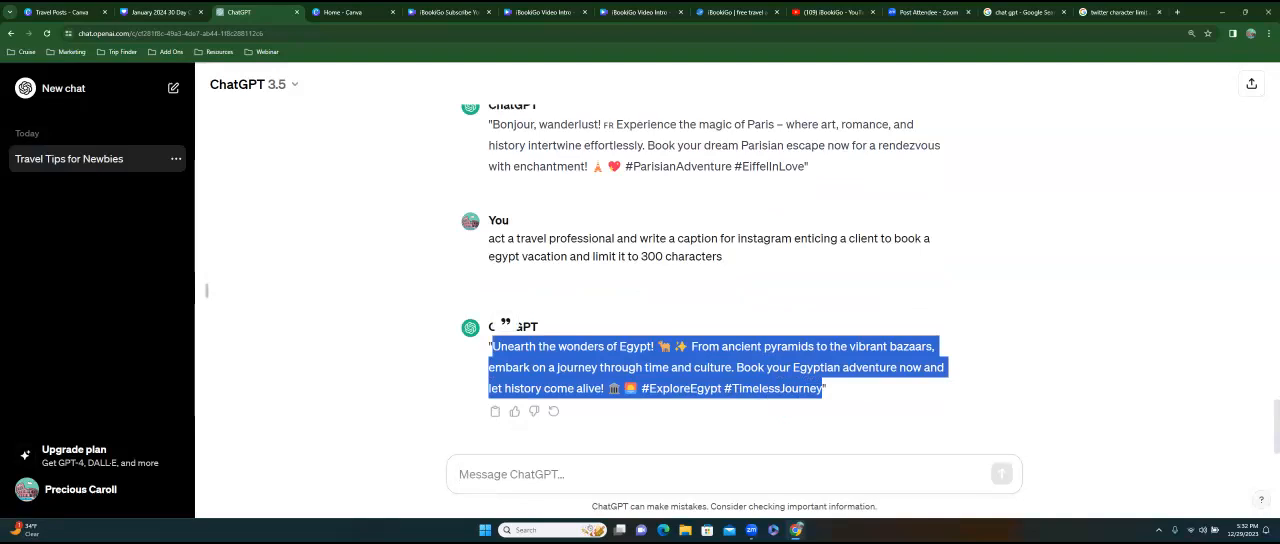
right_click(602, 366)
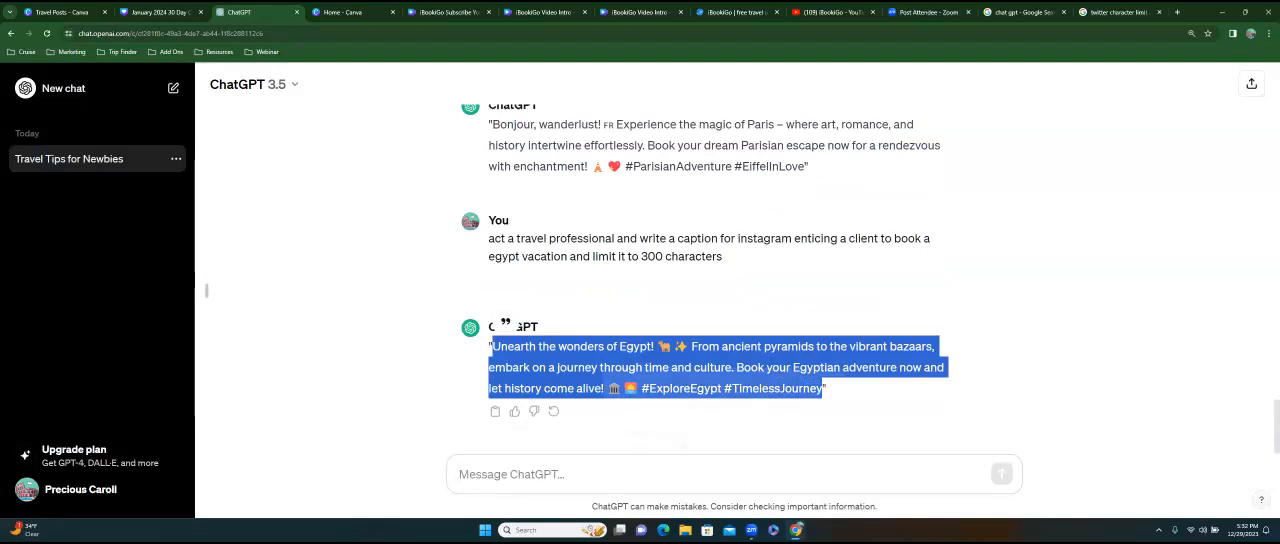
click(628, 377)
click(160, 12)
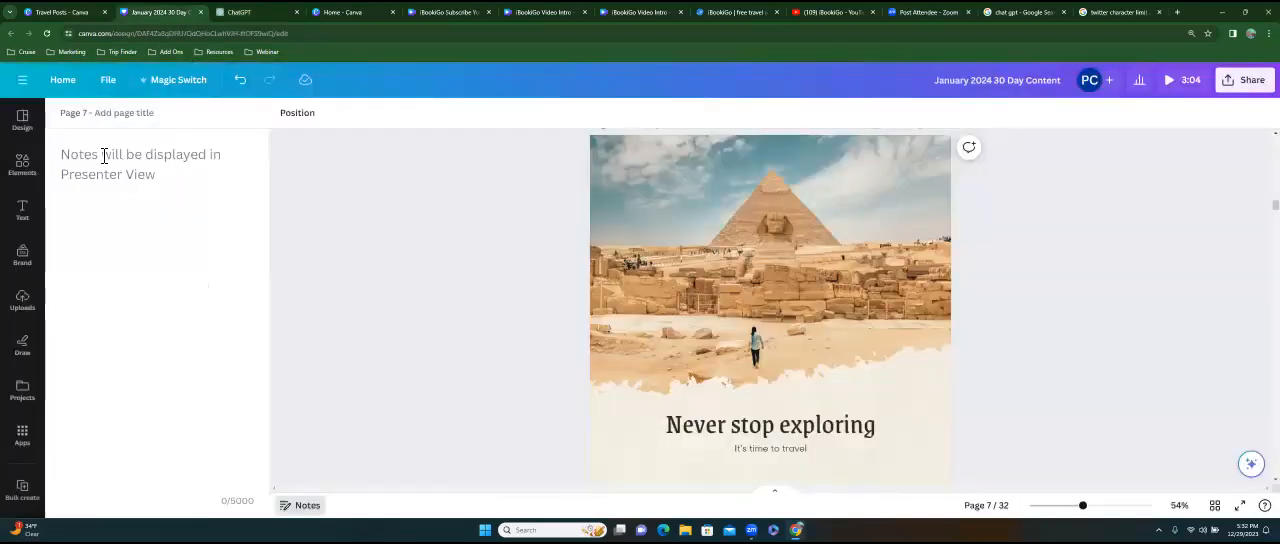
click(104, 155)
key(ctrl+v)
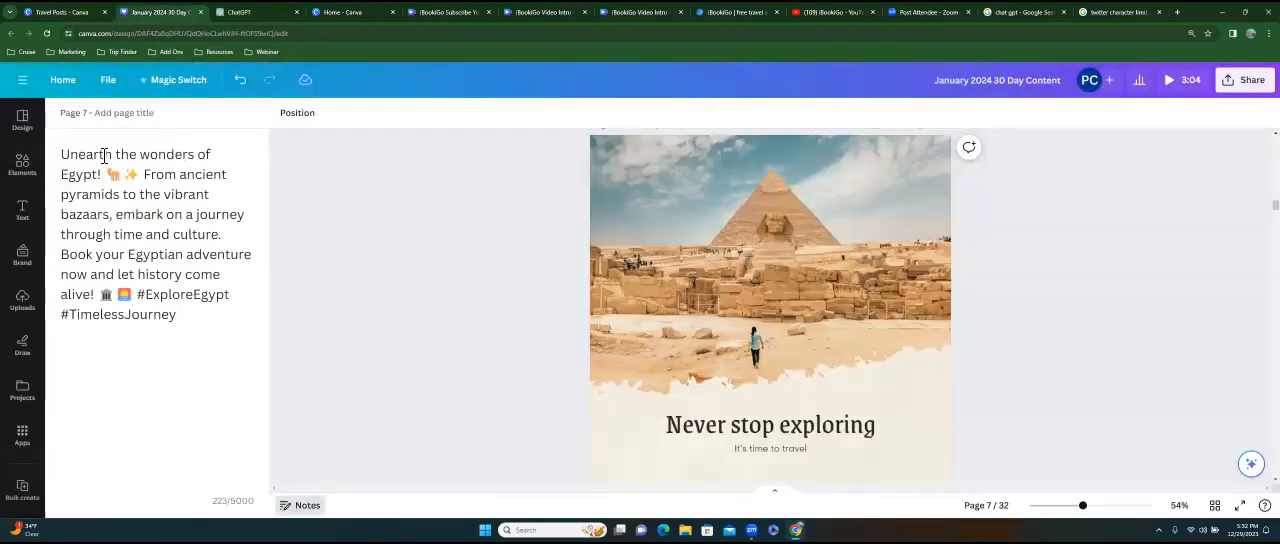
text(#ibookgio)
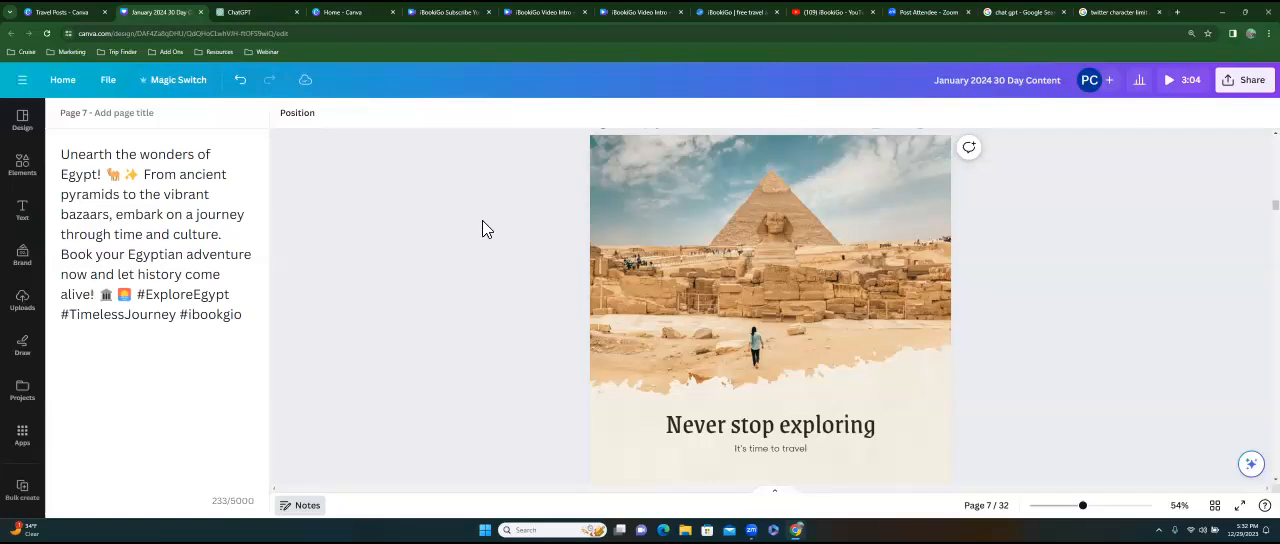
Shift the pyramid photo on page 7 slightly down towards the "Never stop exploring" heading.
click(722, 262)
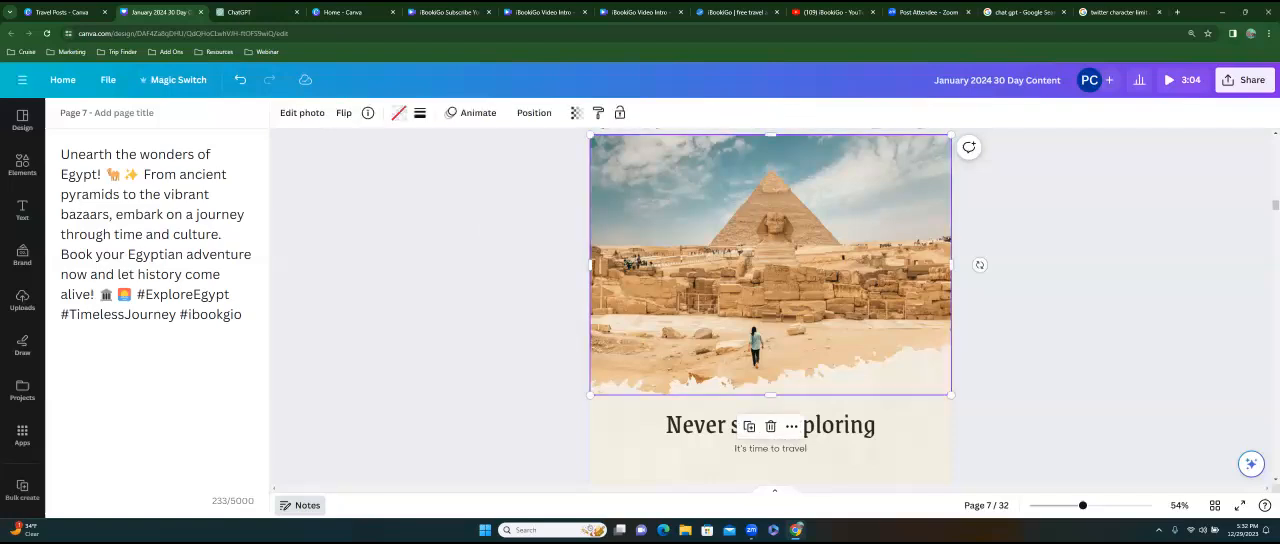
mouse_move(672, 208)
mouse_down()
mouse_move(672, 281)
mouse_move(572, 187)
mouse_move(672, 194)
mouse_move(629, 192)
mouse_move(676, 196)
mouse_move(672, 218)
mouse_up()
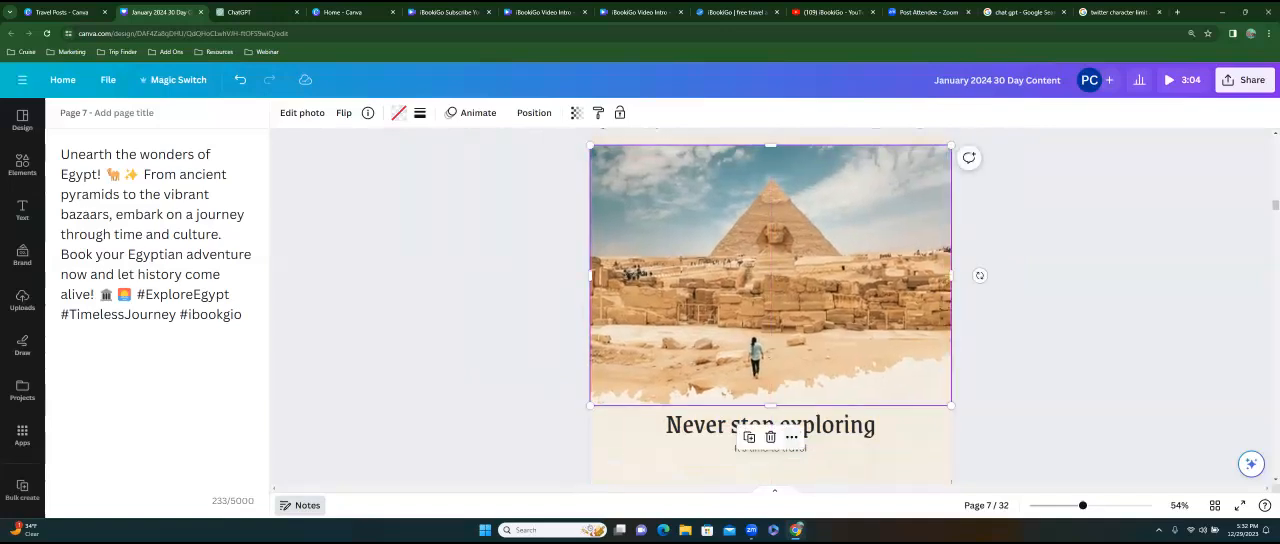
click(791, 437)
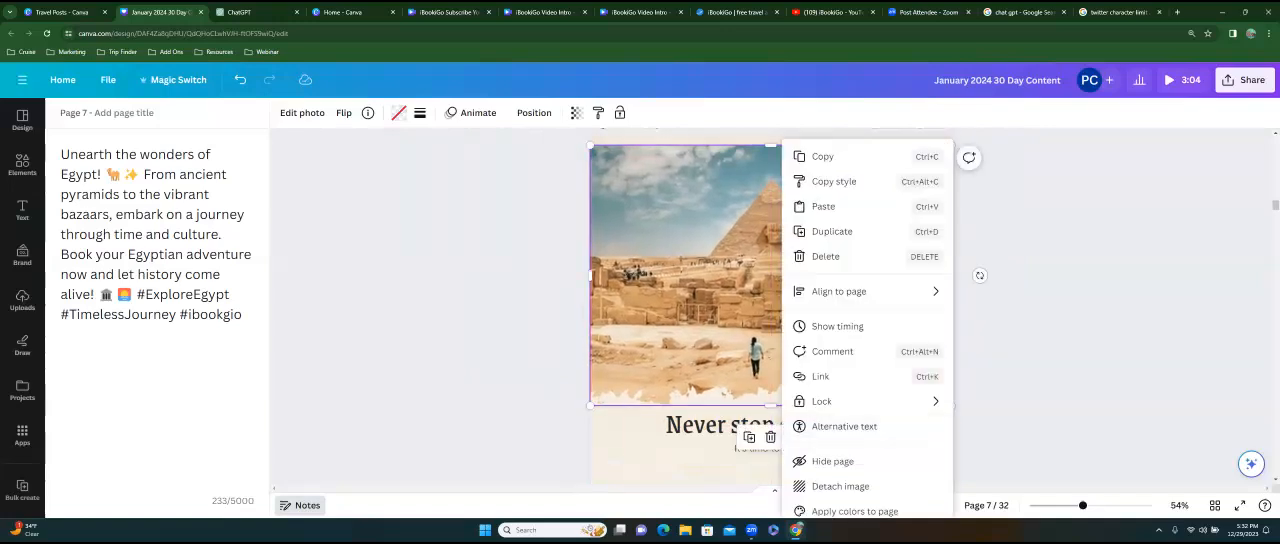
click(148, 180)
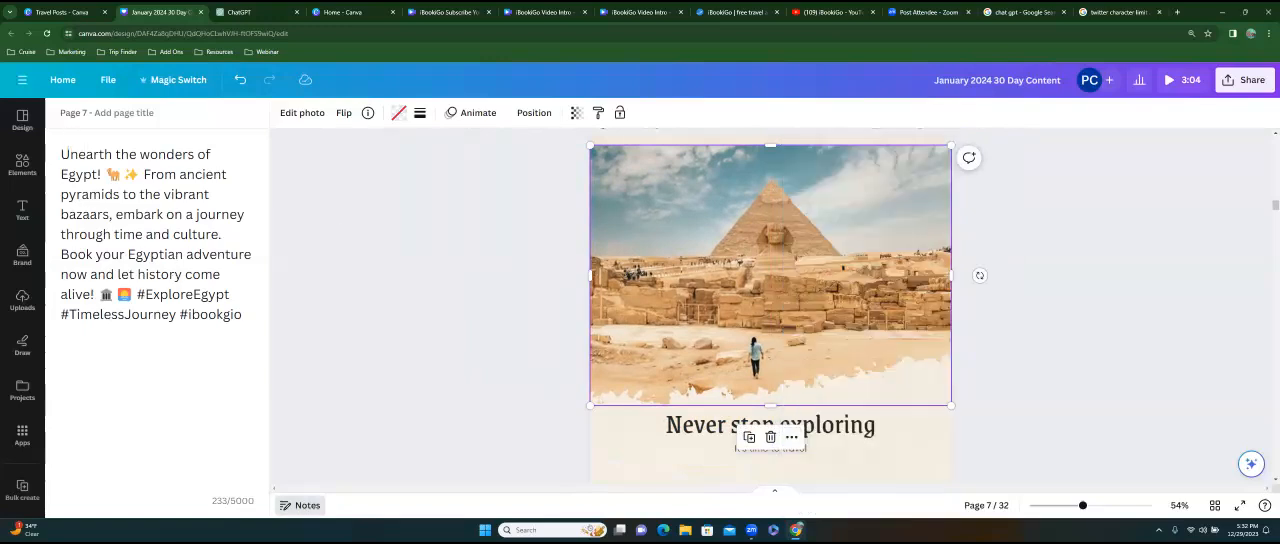
Close the notes and search the design templates for "egypt" and for "egypt images".
click(300, 505)
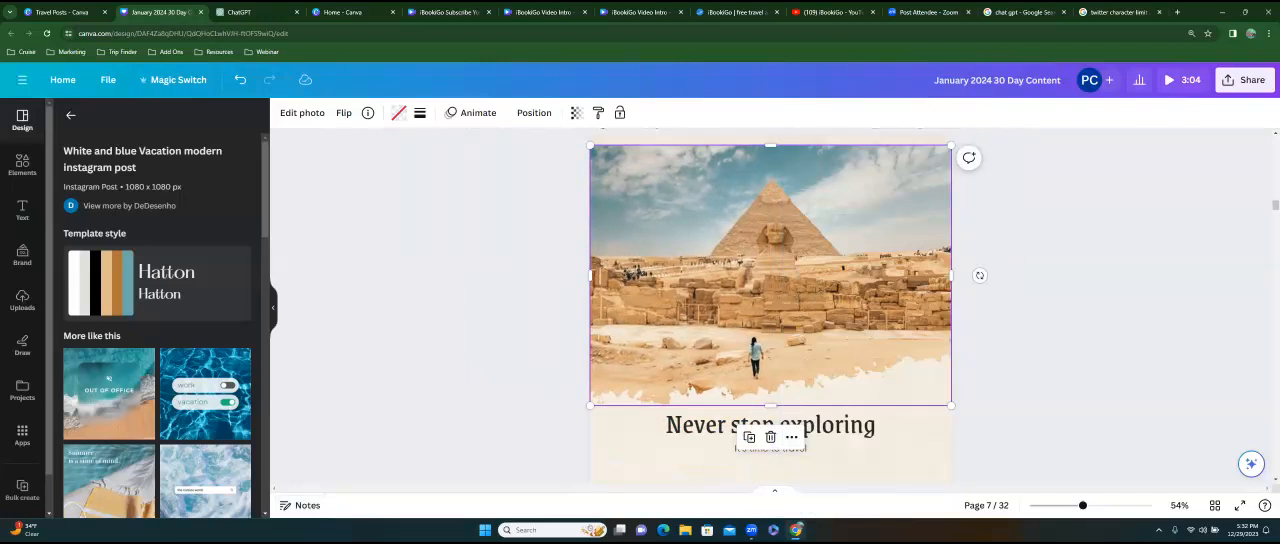
click(70, 115)
click(96, 127)
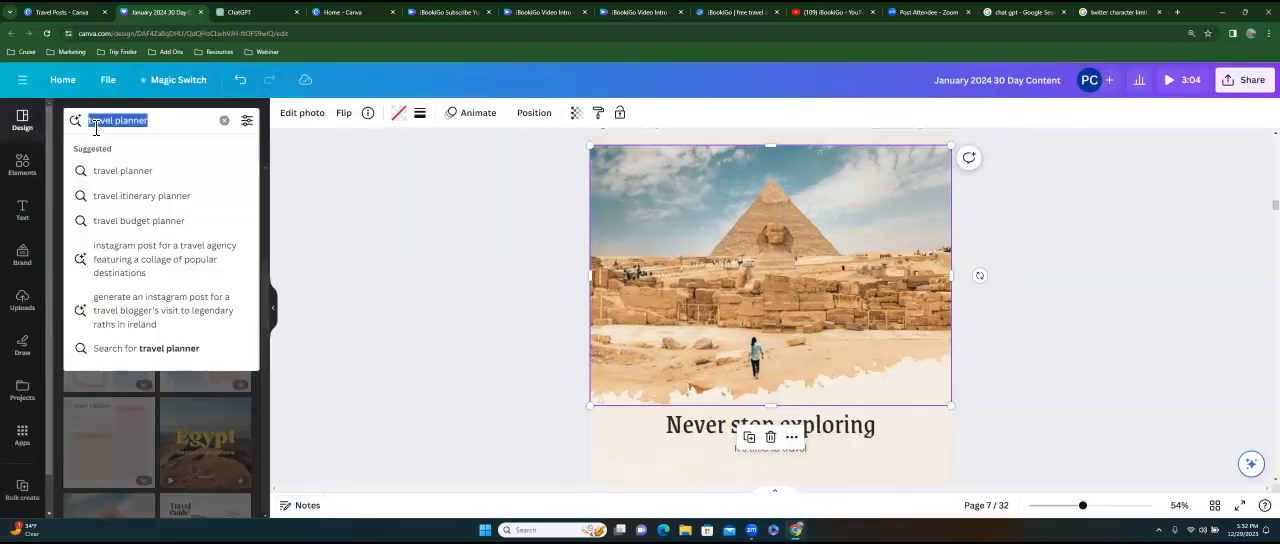
key(BackSpace)
text(egypt)
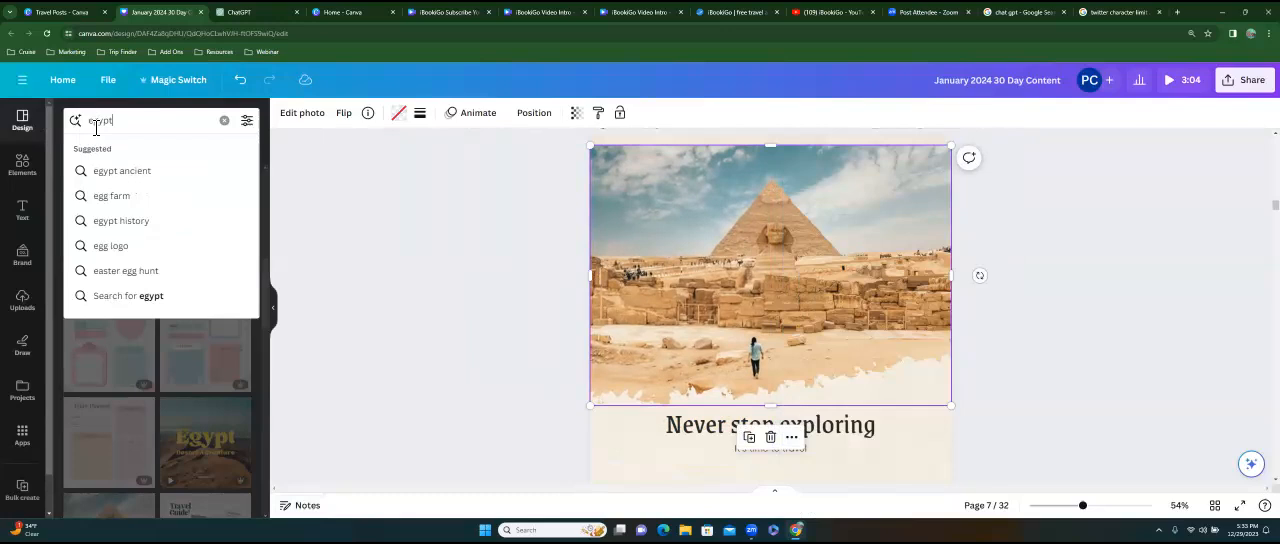
key(Return)
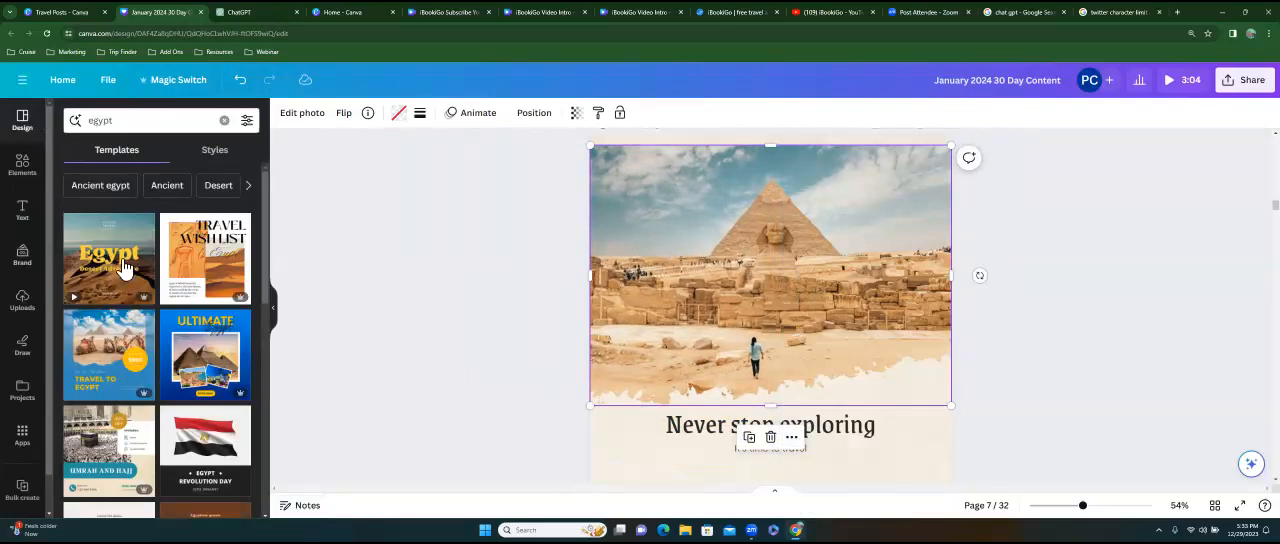
click(138, 127)
text(imagh)
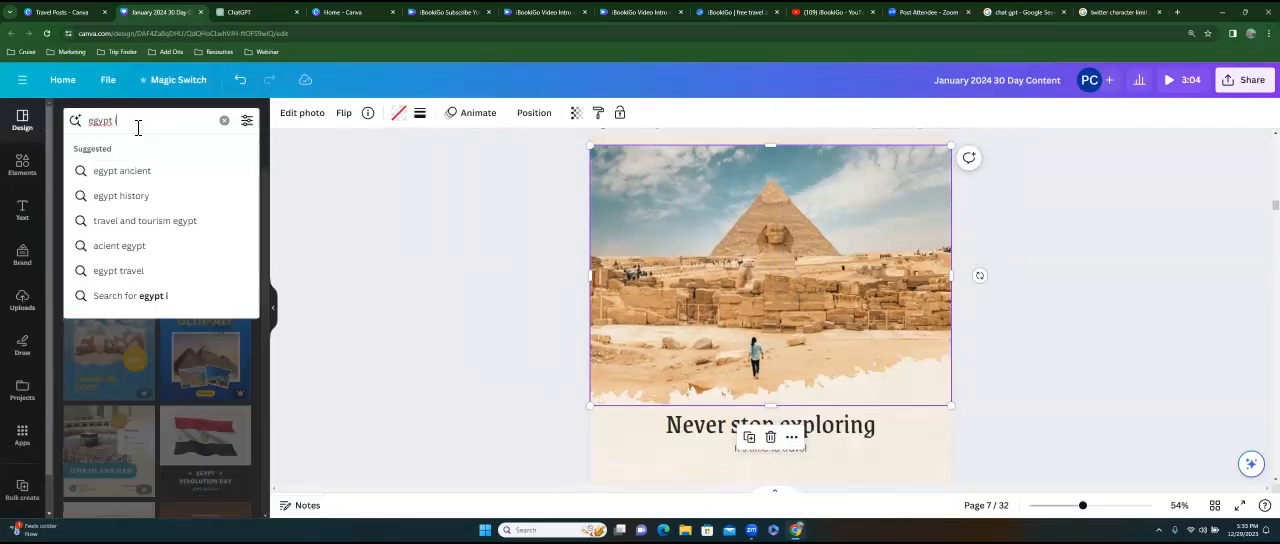
key(Return)
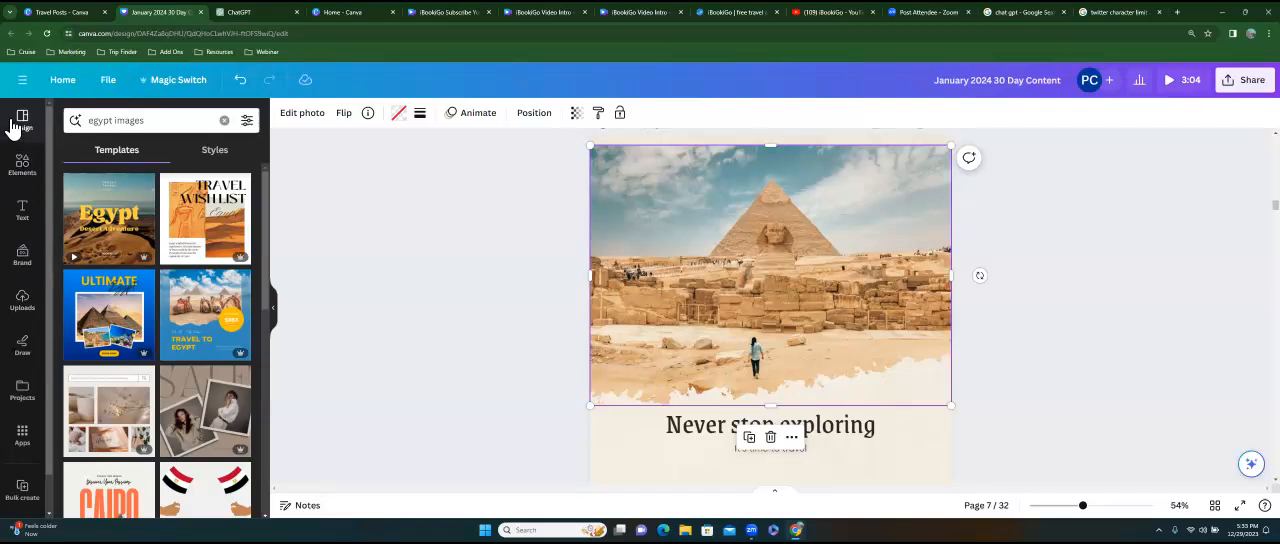
Search the elements library for "egypt" and show only the photos.
click(26, 166)
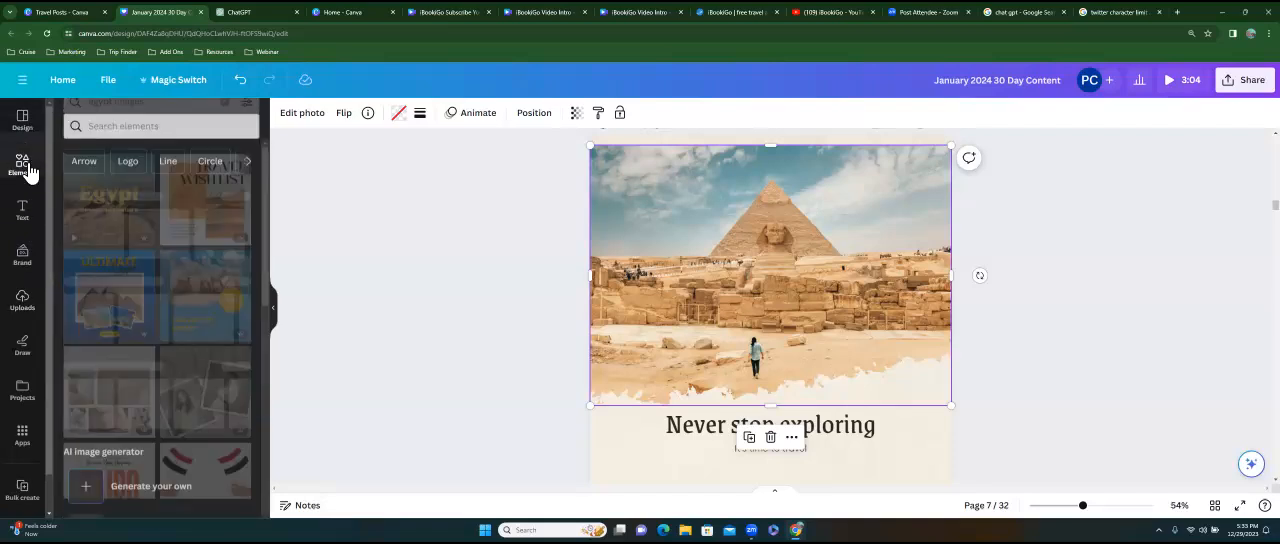
click(136, 120)
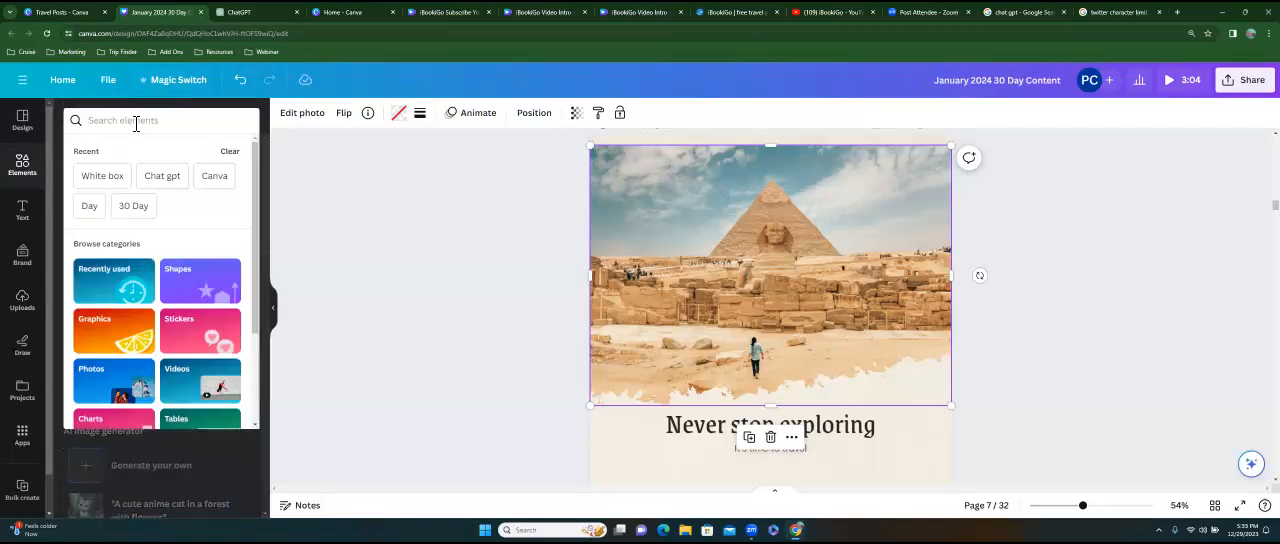
text(egypt)
key(Return)
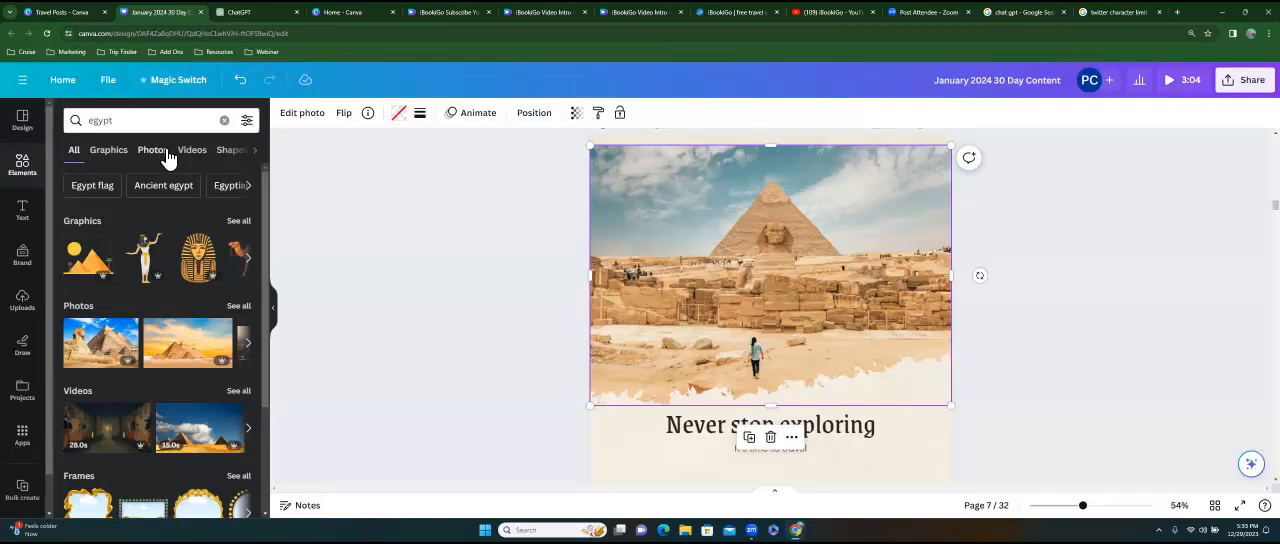
click(155, 154)
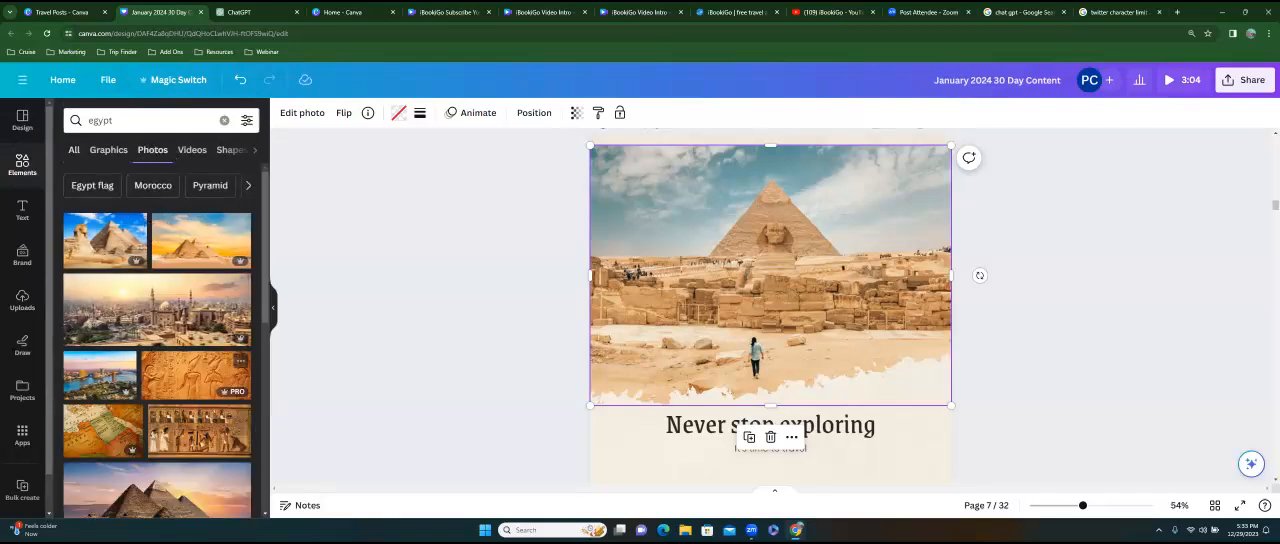
Add the sunset mosque cityscape photo to page 7 and place it in the frame of the pyramid photo.
drag(157, 308, 765, 320)
drag(760, 245, 841, 374)
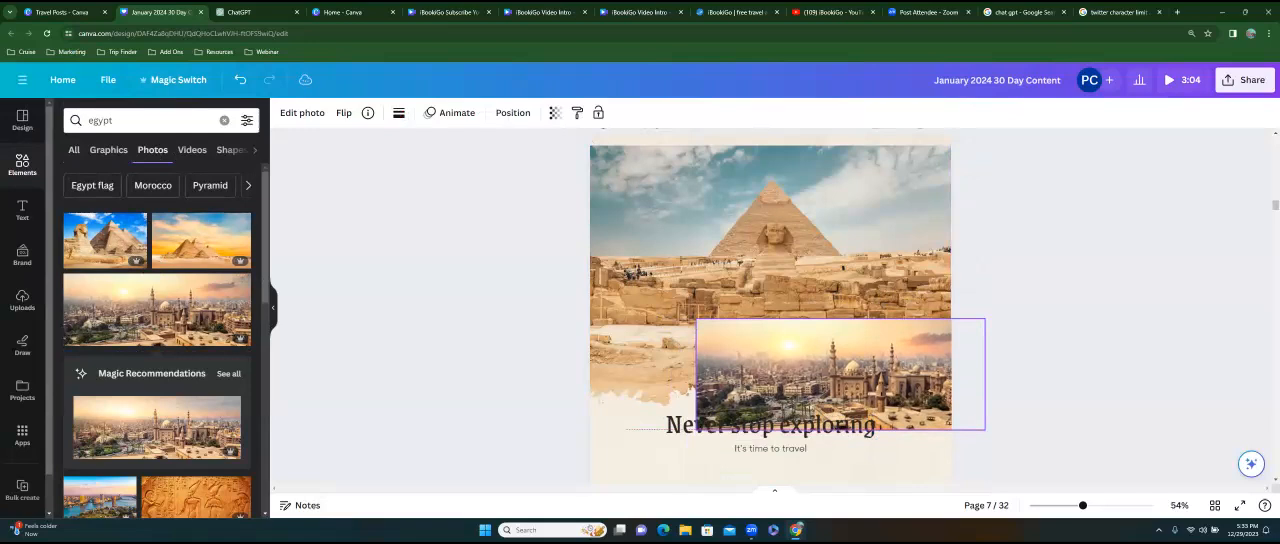
drag(841, 374, 943, 379)
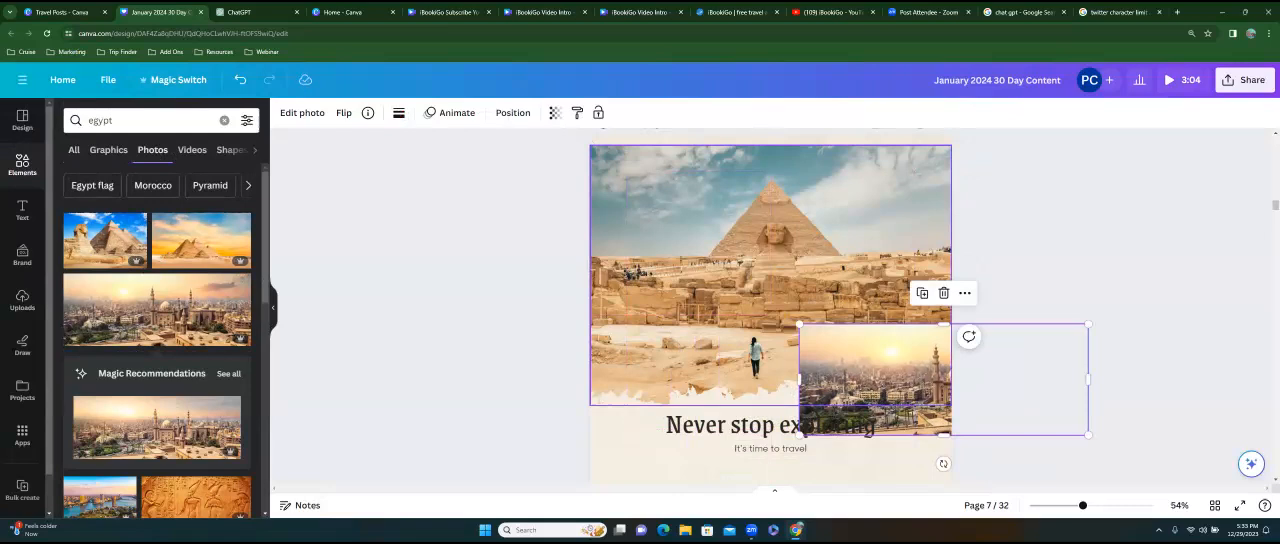
drag(943, 379, 874, 342)
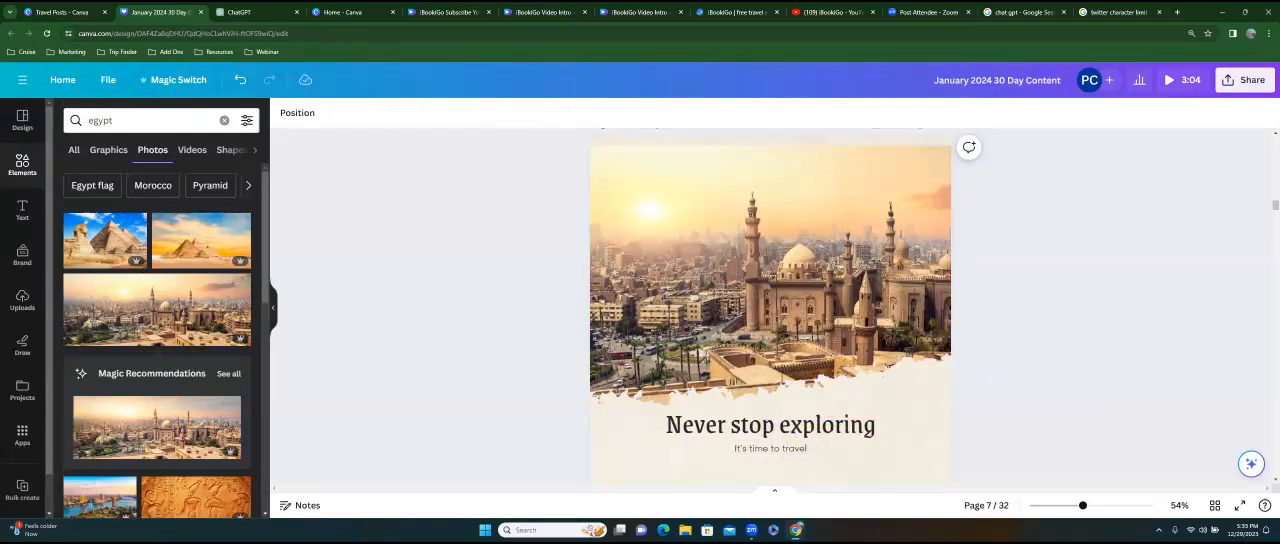
Add the orange hieroglyph wall carving photo to page 7 and place it in the picture frame, replacing the cityscape.
scroll(157, 360, down, 2)
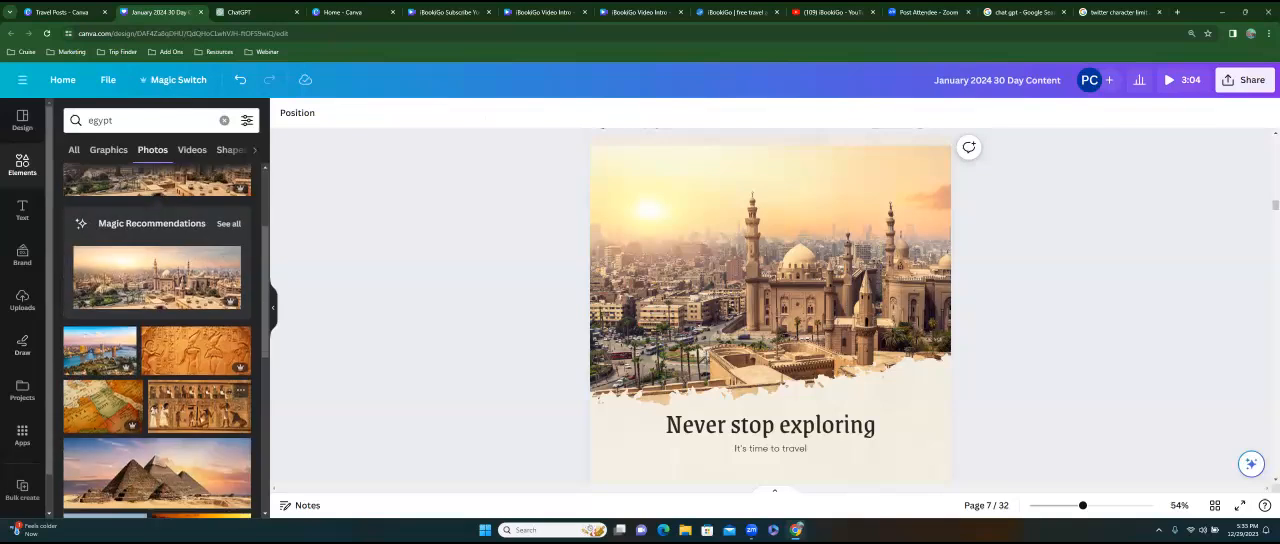
click(195, 348)
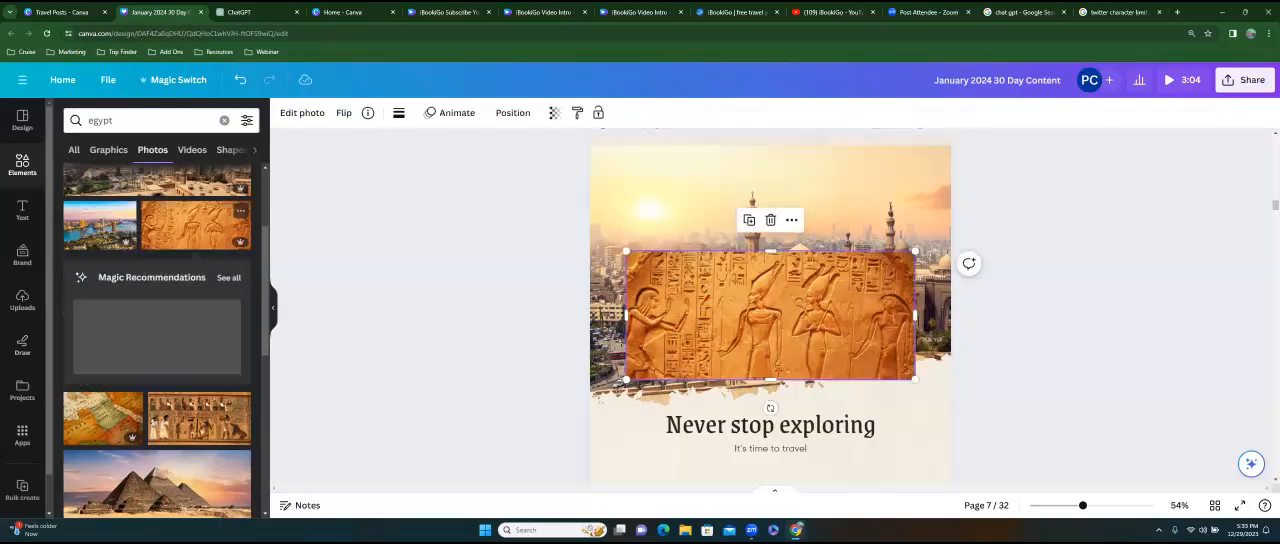
drag(770, 315, 749, 250)
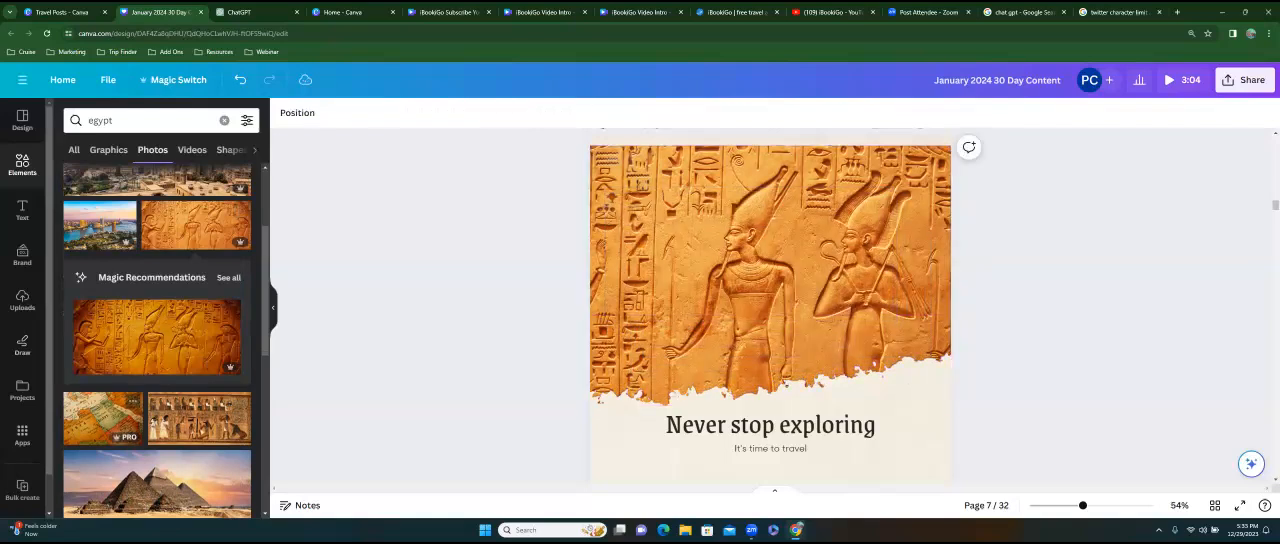
Place the photo of the Egyptian temple columns seen from below in page 7's picture frame, replacing the hieroglyph carving.
scroll(157, 340, down, 2)
scroll(157, 340, down, 2)
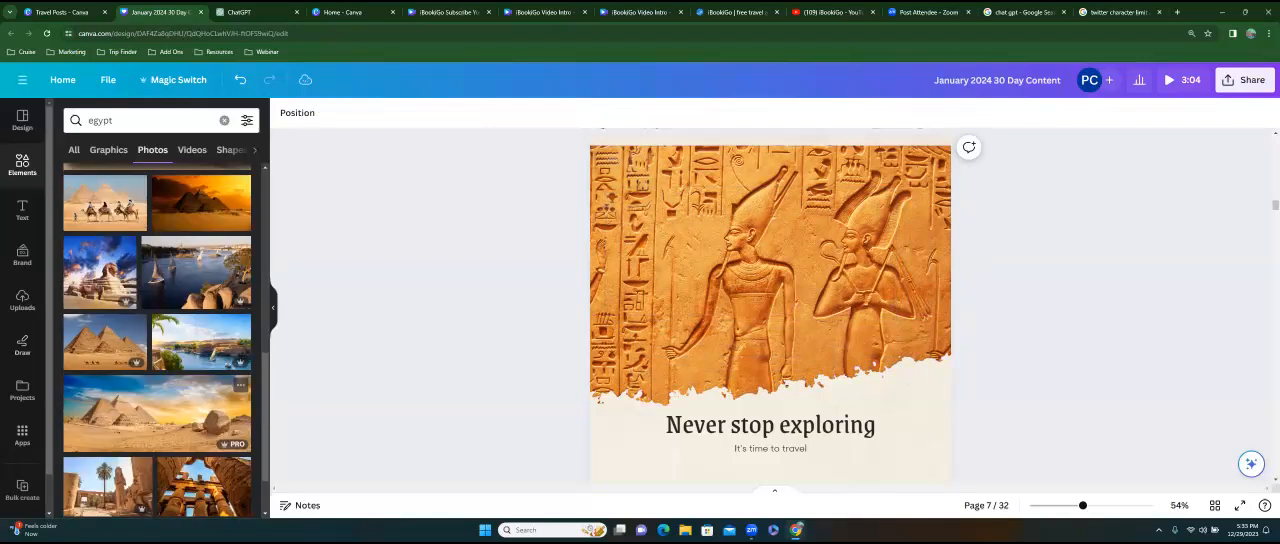
scroll(157, 340, down, 2)
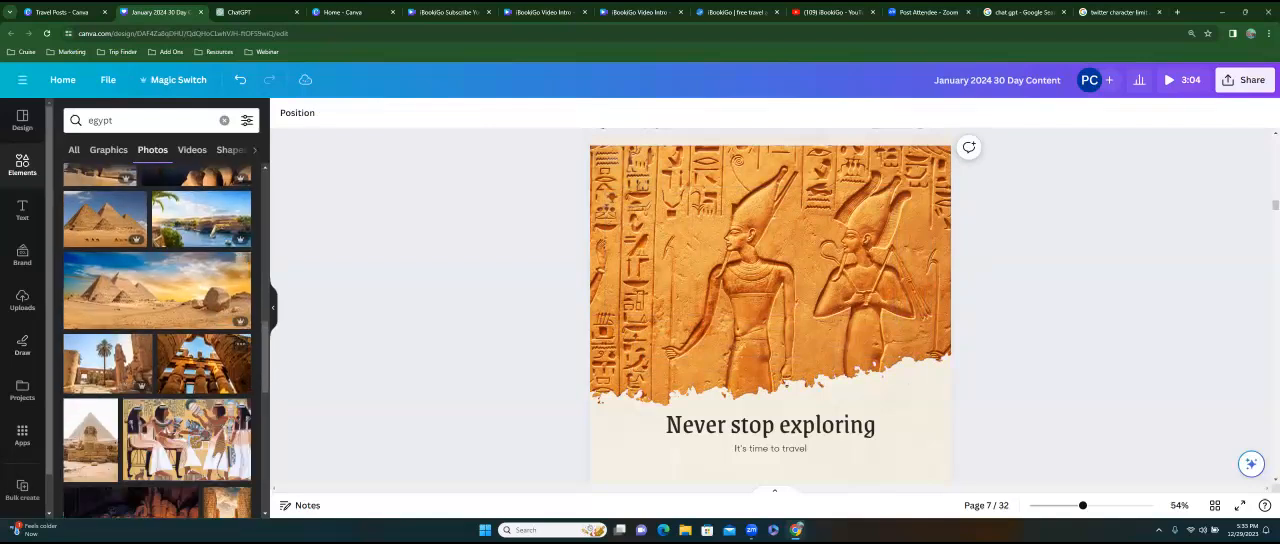
click(204, 363)
drag(770, 315, 750, 256)
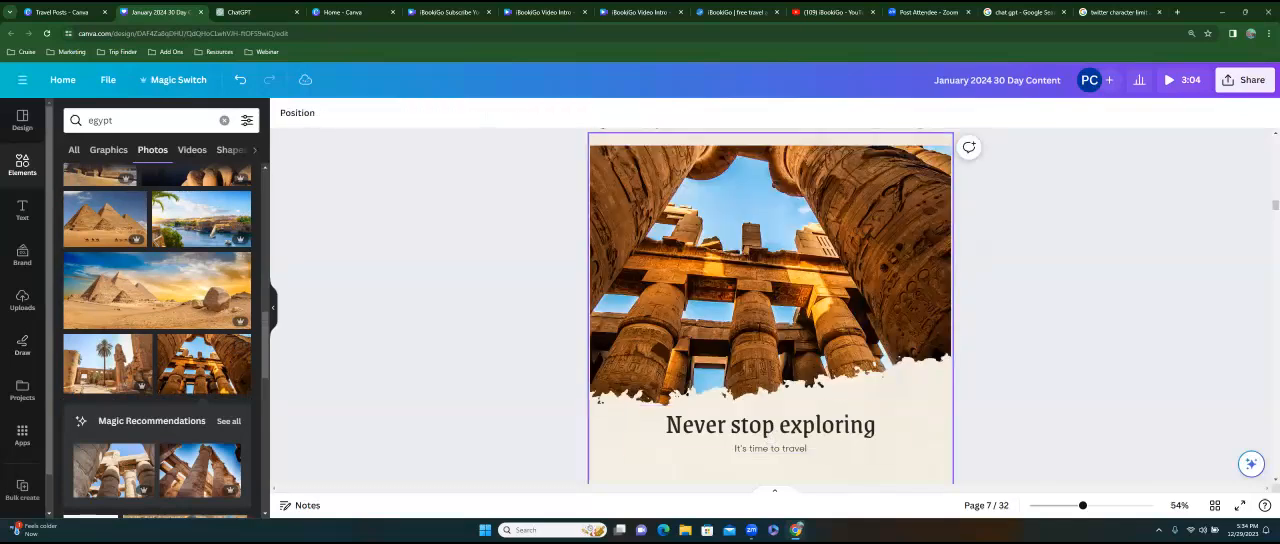
Go back to the Paris photo grid on page 6 and search the photos for "paris".
scroll(770, 306, up, 5)
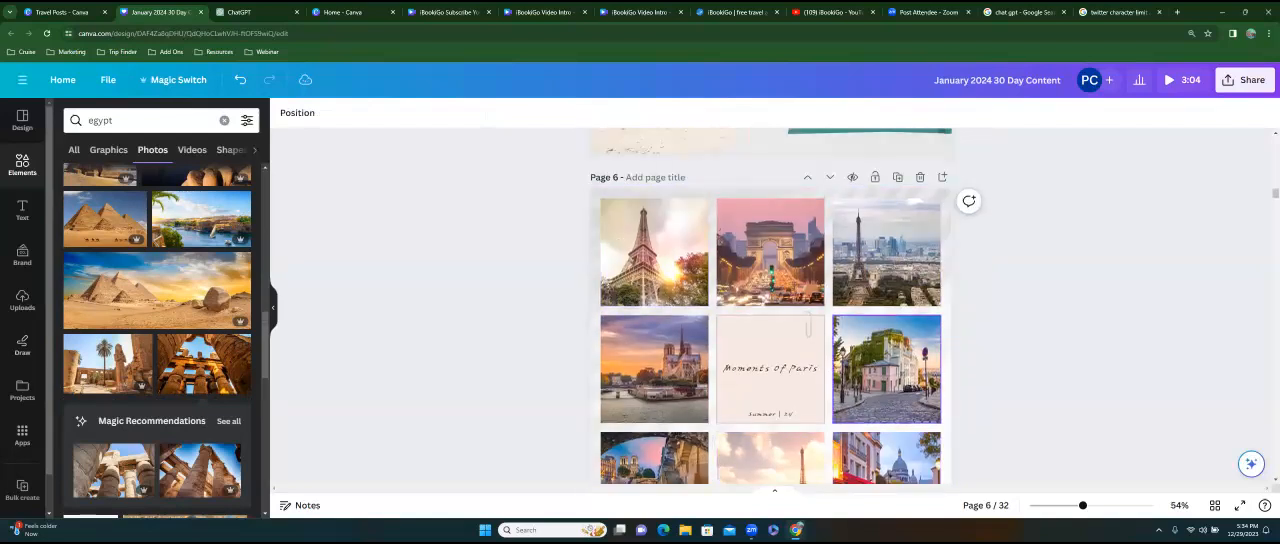
click(96, 128)
double_click(96, 128)
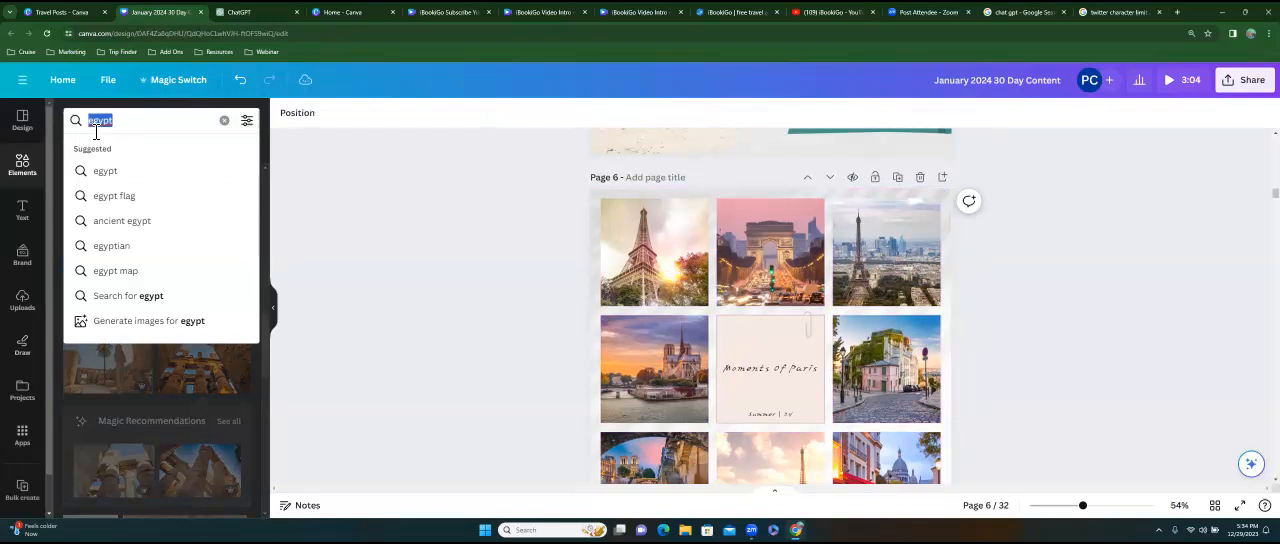
key(BackSpace)
text(paris)
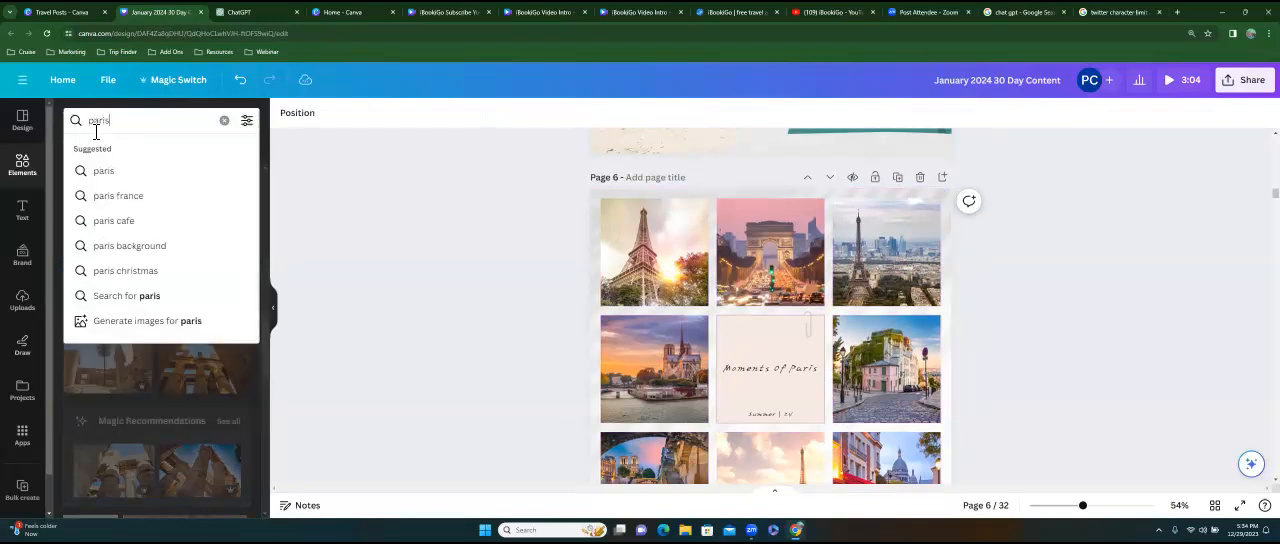
key(Return)
Fill page 6's top-left, top-middle and middle-left frames with the dusk Eiffel Tower, red café street and aerial cityscape photos.
drag(134, 255, 654, 250)
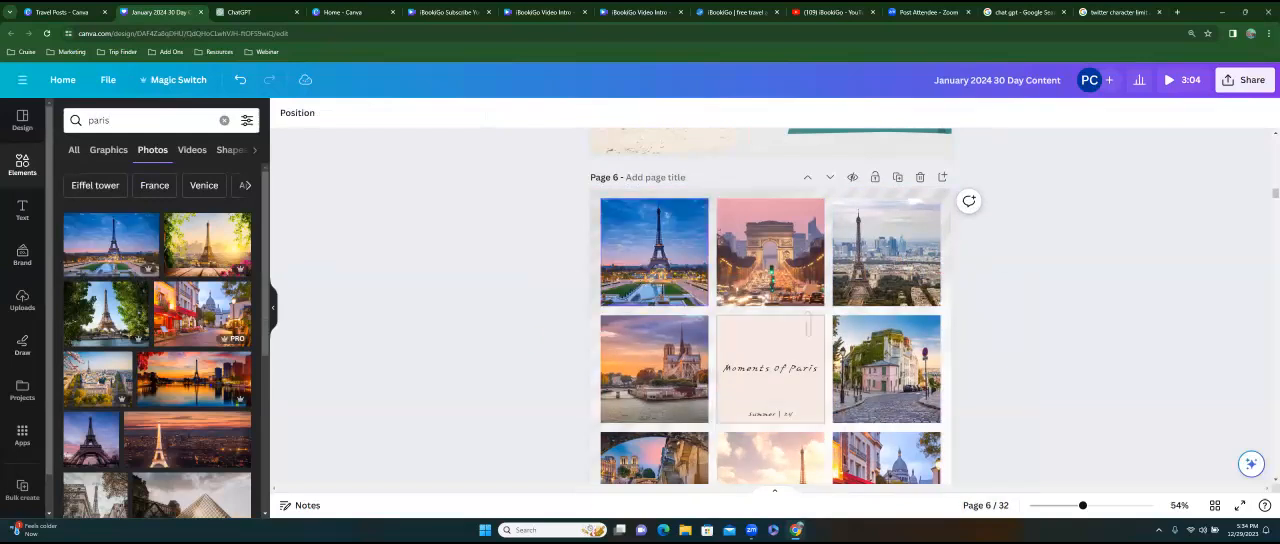
drag(240, 292, 770, 252)
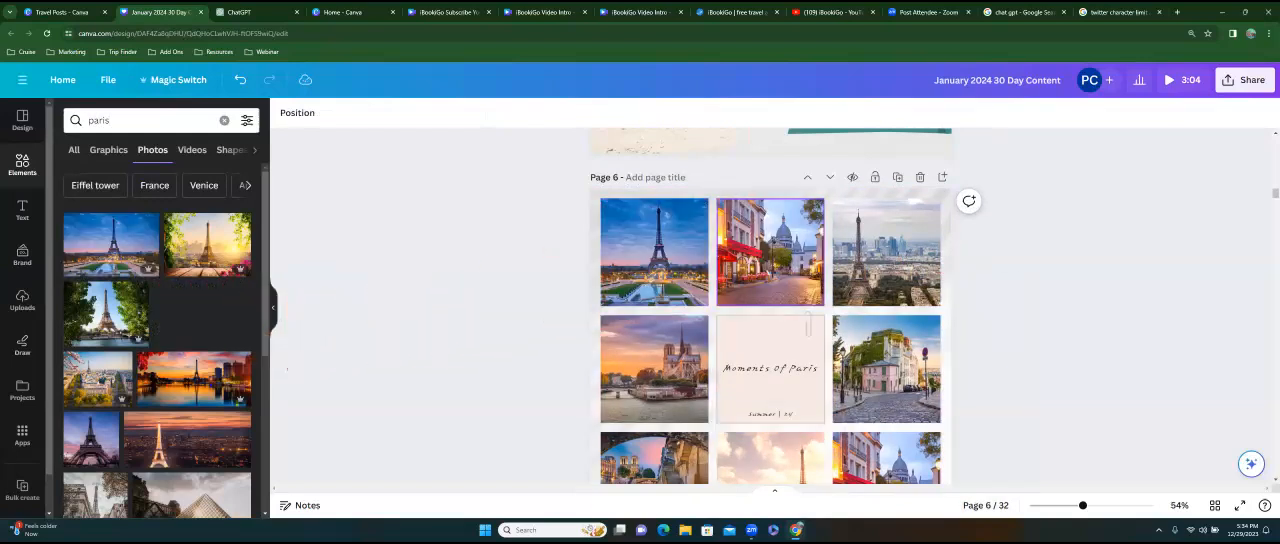
drag(98, 378, 654, 368)
Place the photo of the Eiffel Tower with pink blossoms in the top-right frame of page 6's grid.
scroll(157, 340, down, 3)
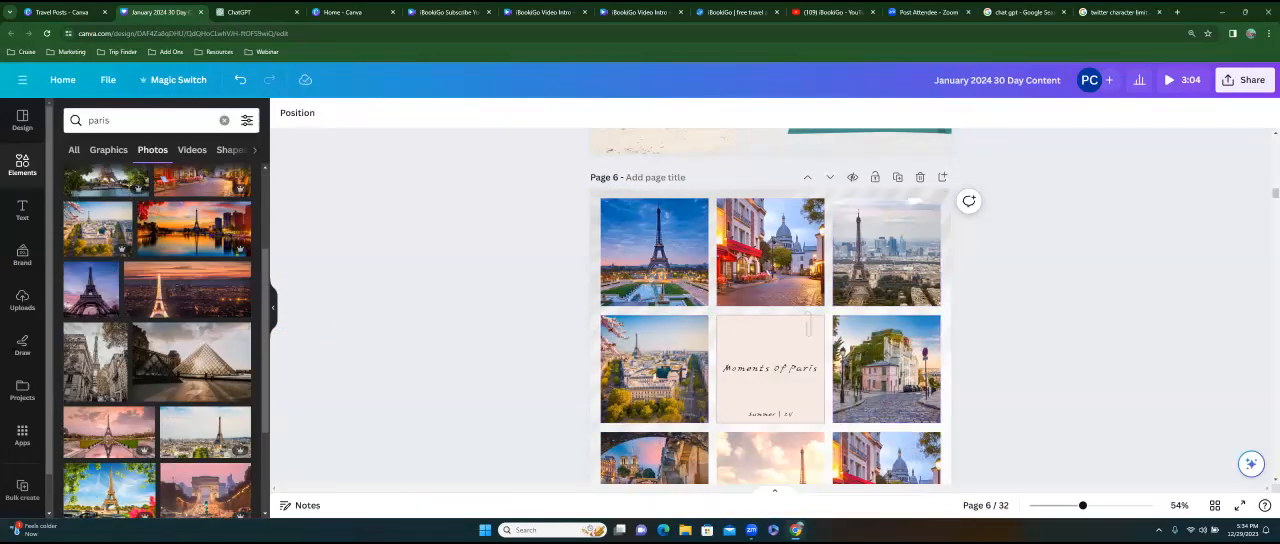
scroll(110, 300, down, 5)
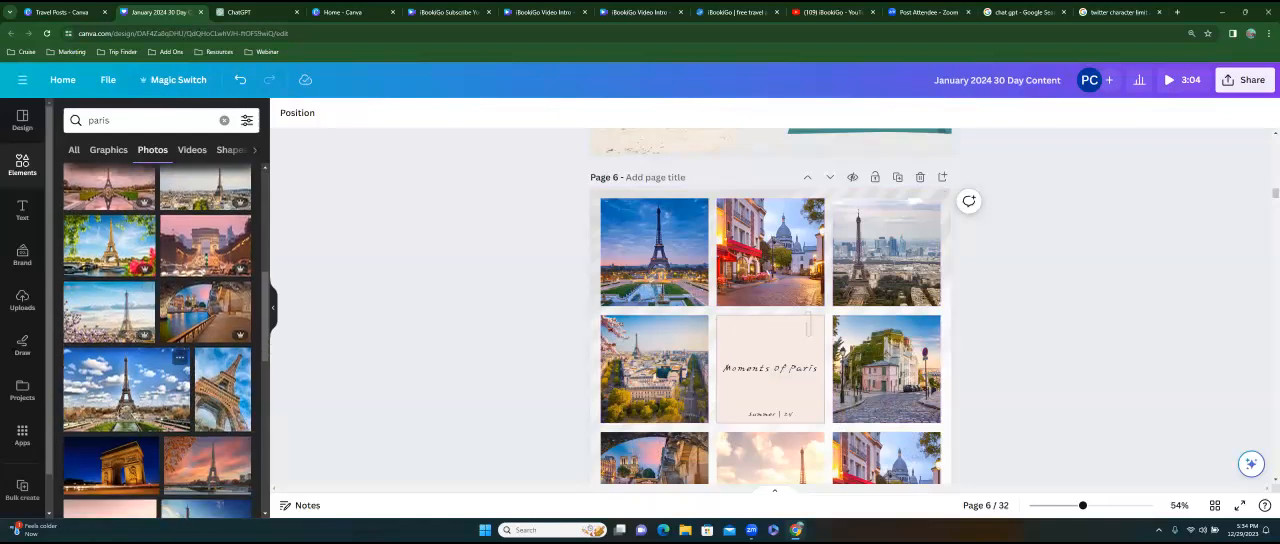
scroll(157, 340, down, 10)
scroll(200, 340, down, 3)
drag(205, 377, 886, 251)
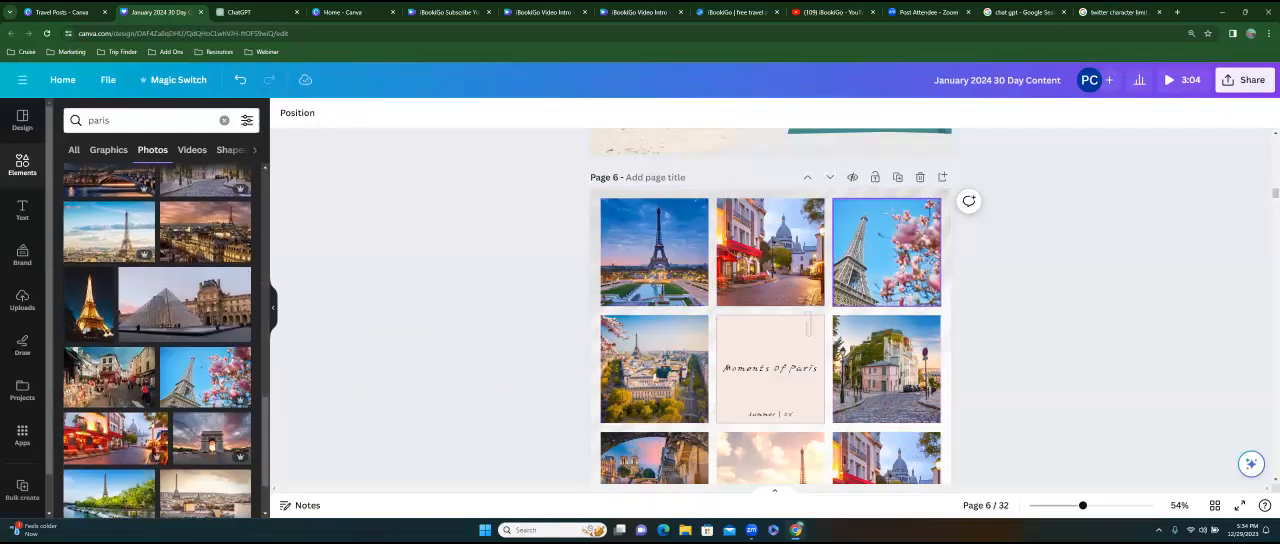
Fill the bottom-left frame of page 6's grid with the crowded café street photo and the bottom-right frame with the Louvre pyramid photo.
scroll(770, 306, down, 5)
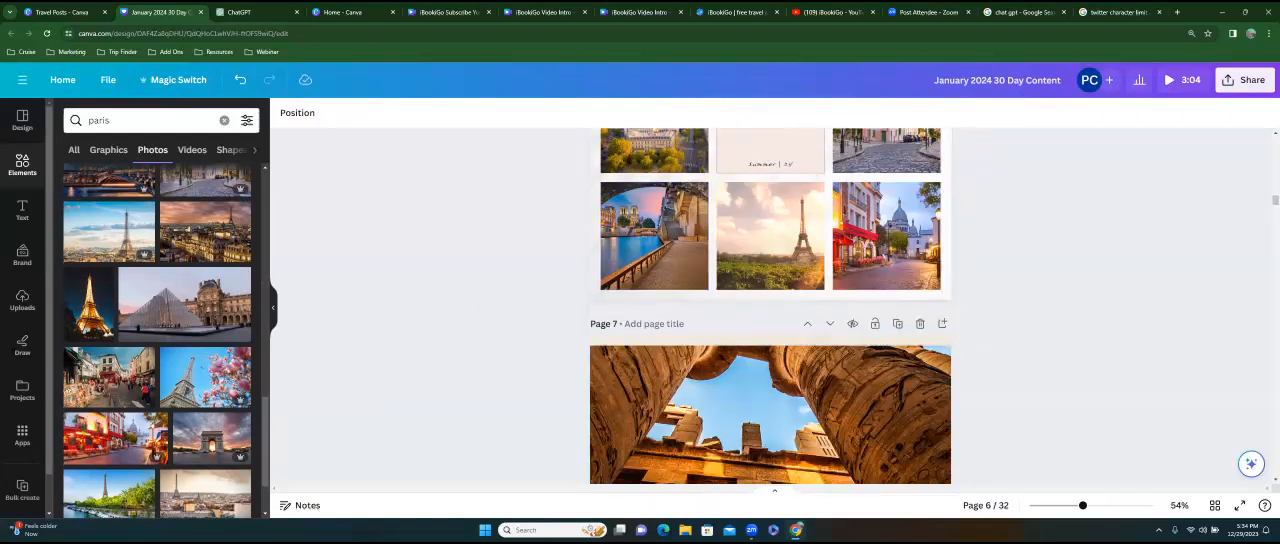
drag(145, 358, 620, 266)
scroll(157, 340, down, 3)
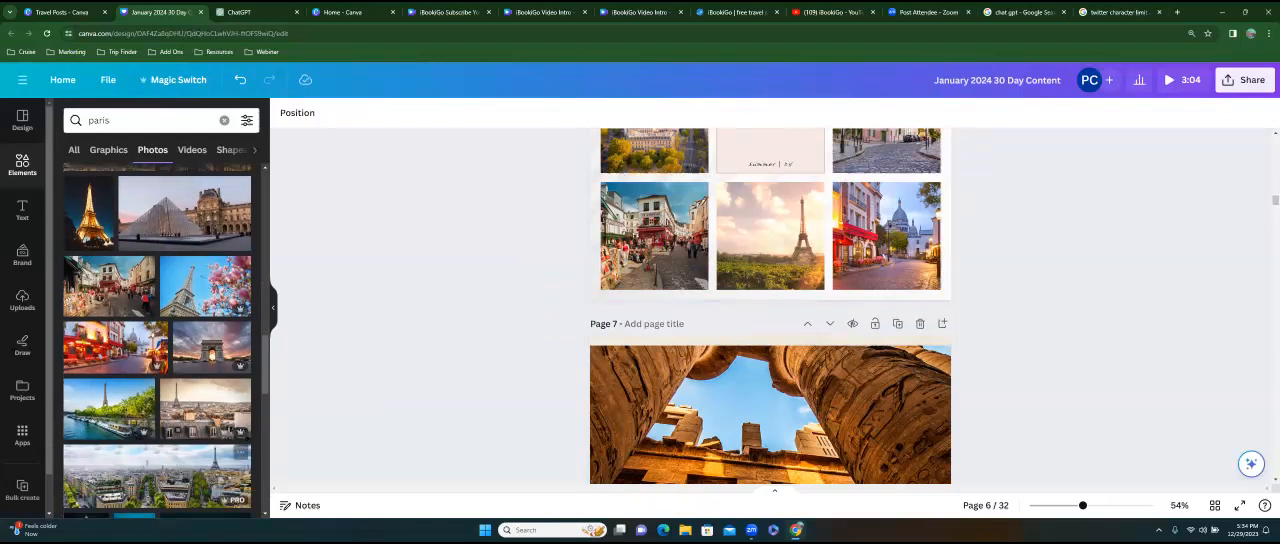
scroll(157, 340, down, 3)
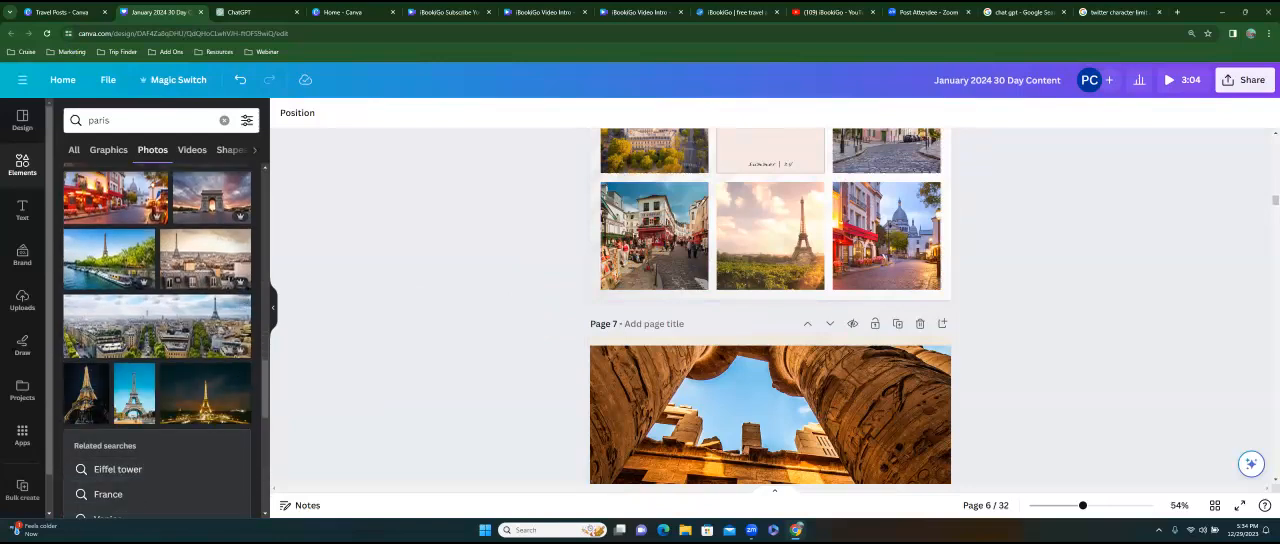
scroll(157, 340, down, 5)
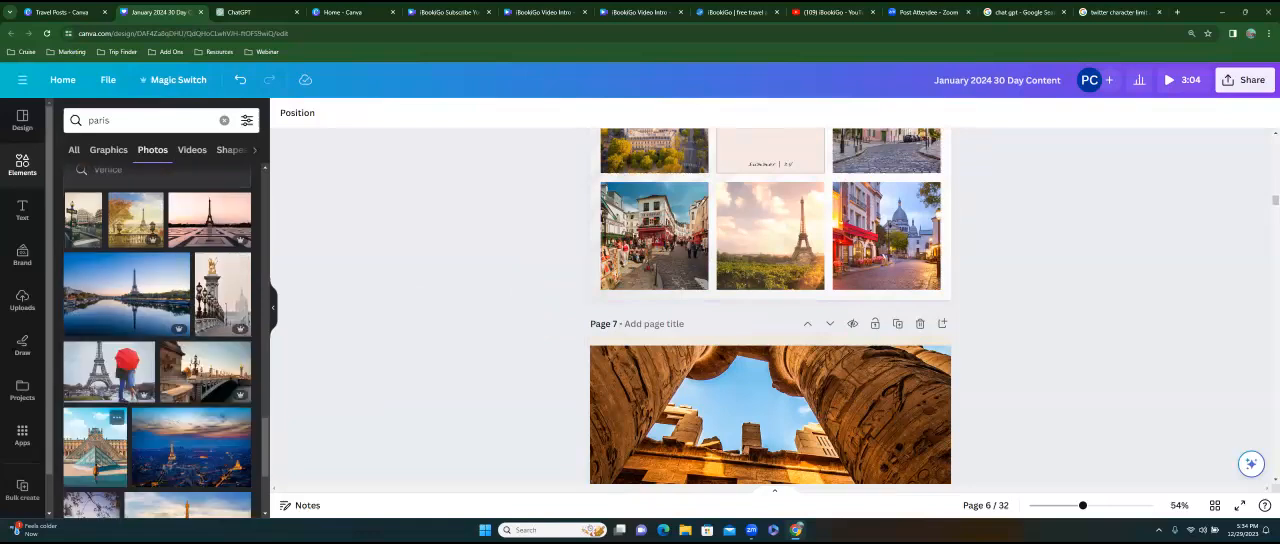
drag(95, 446, 886, 236)
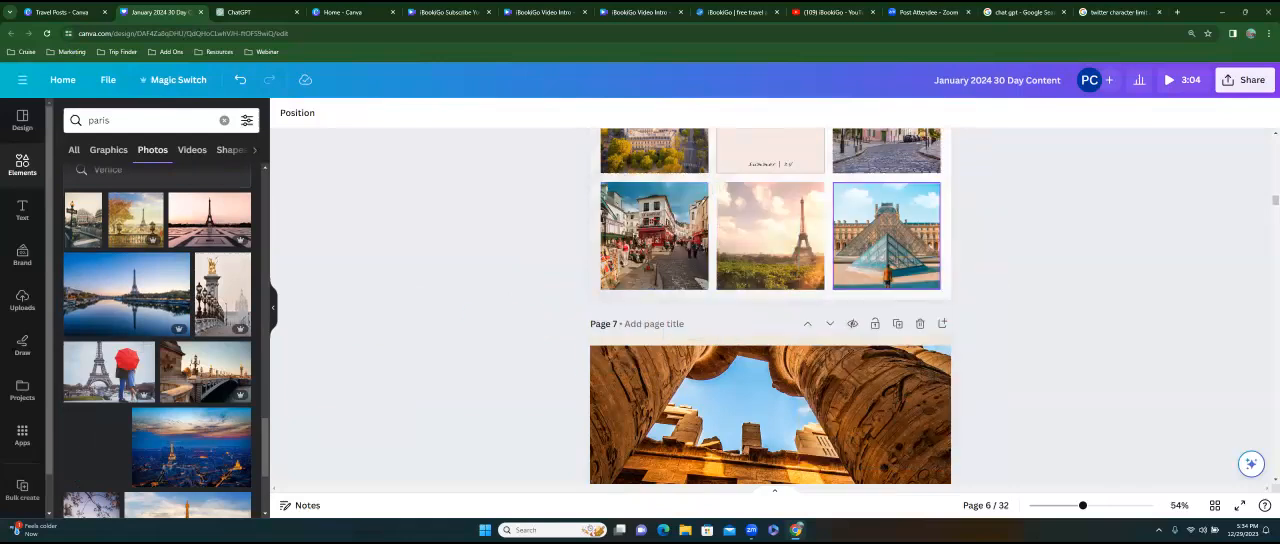
Select the rock-cut temple photo on page 5 and search the photos for "travel destinations".
scroll(438, 256, up, 6)
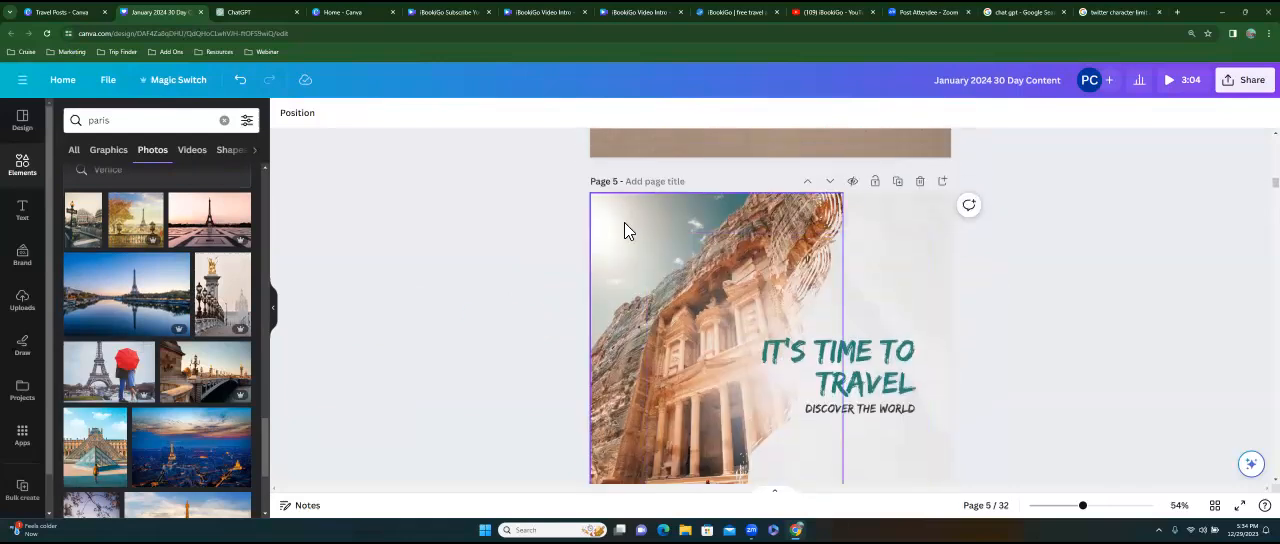
click(624, 230)
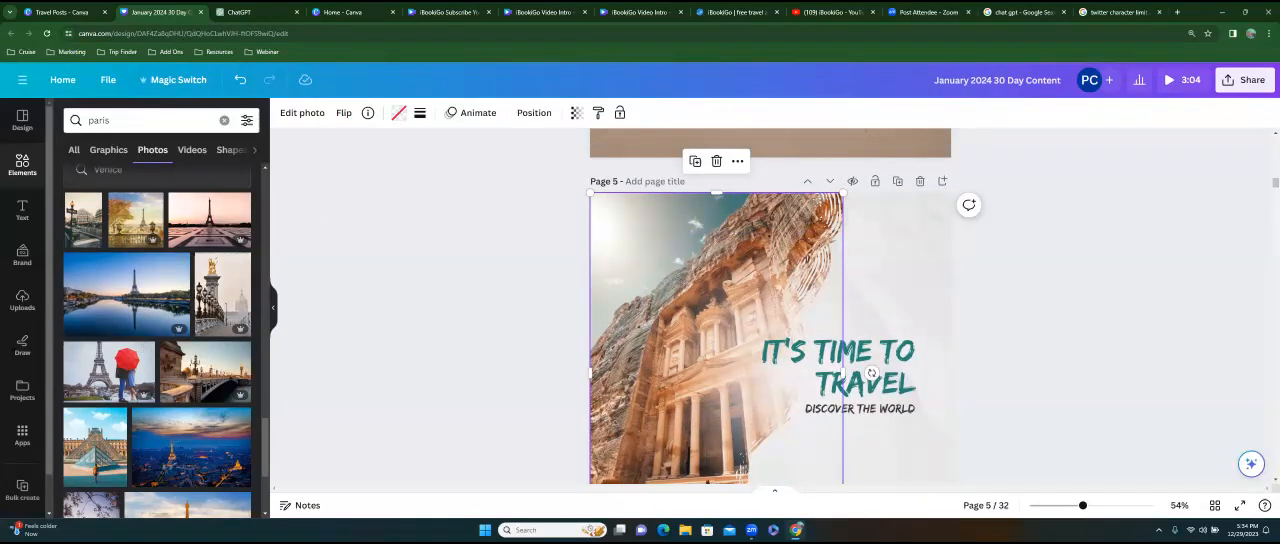
scroll(712, 300, down, 2)
scroll(712, 300, up, 3)
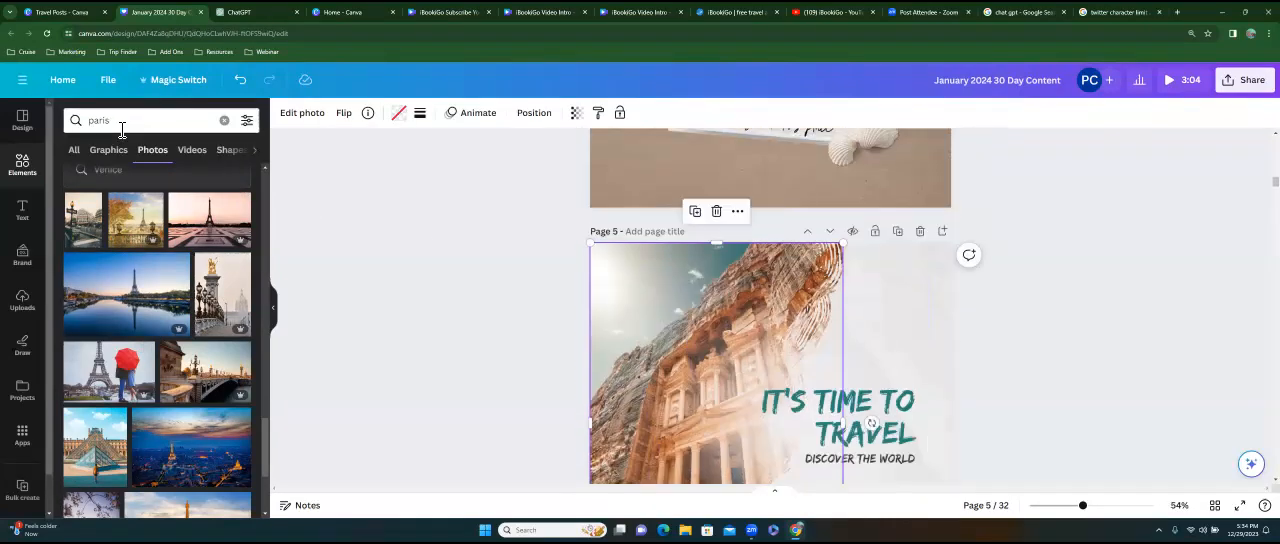
double_click(92, 121)
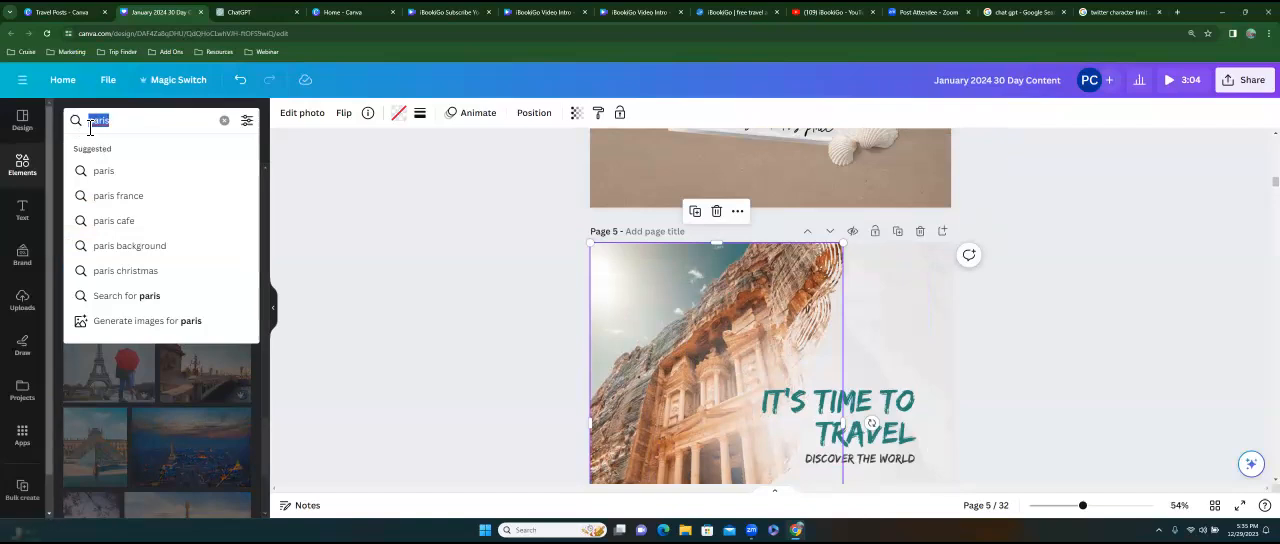
text(t)
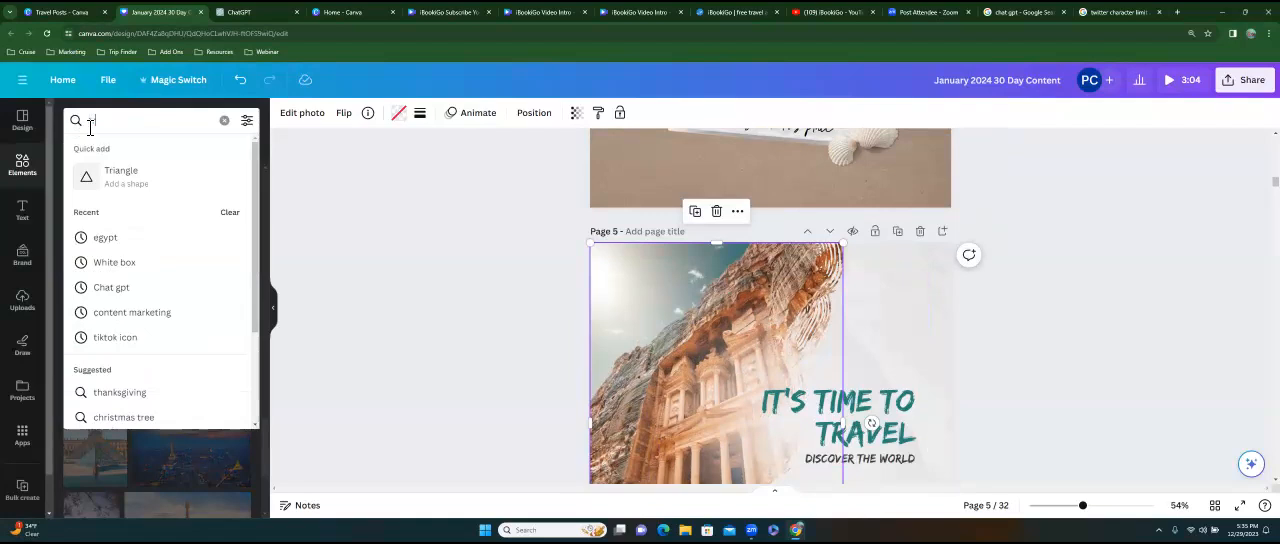
text(ravel destinations)
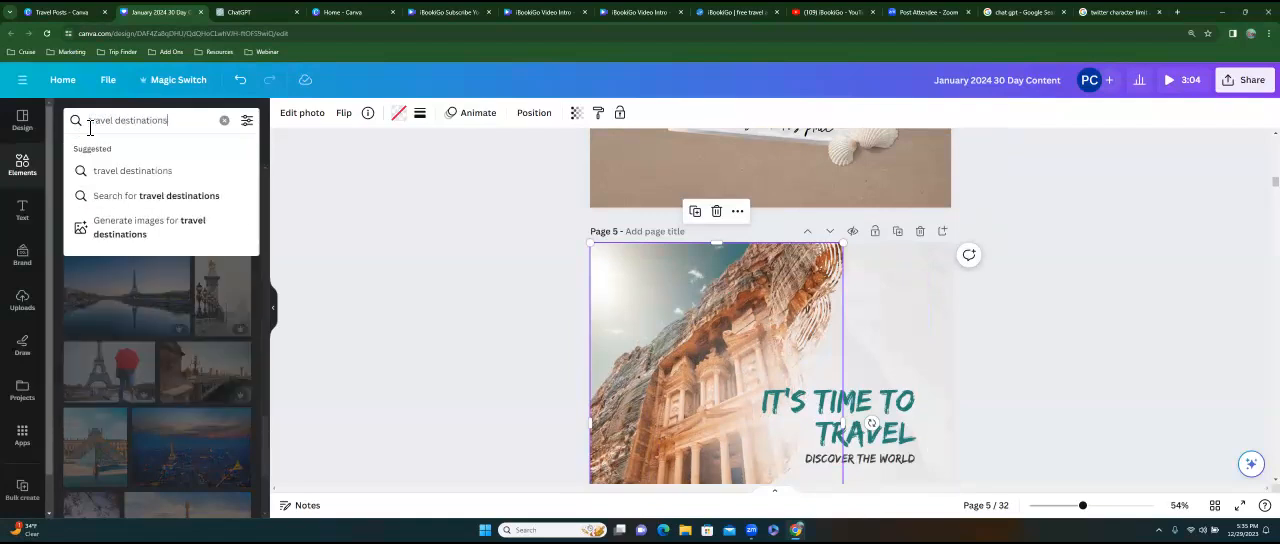
key(Return)
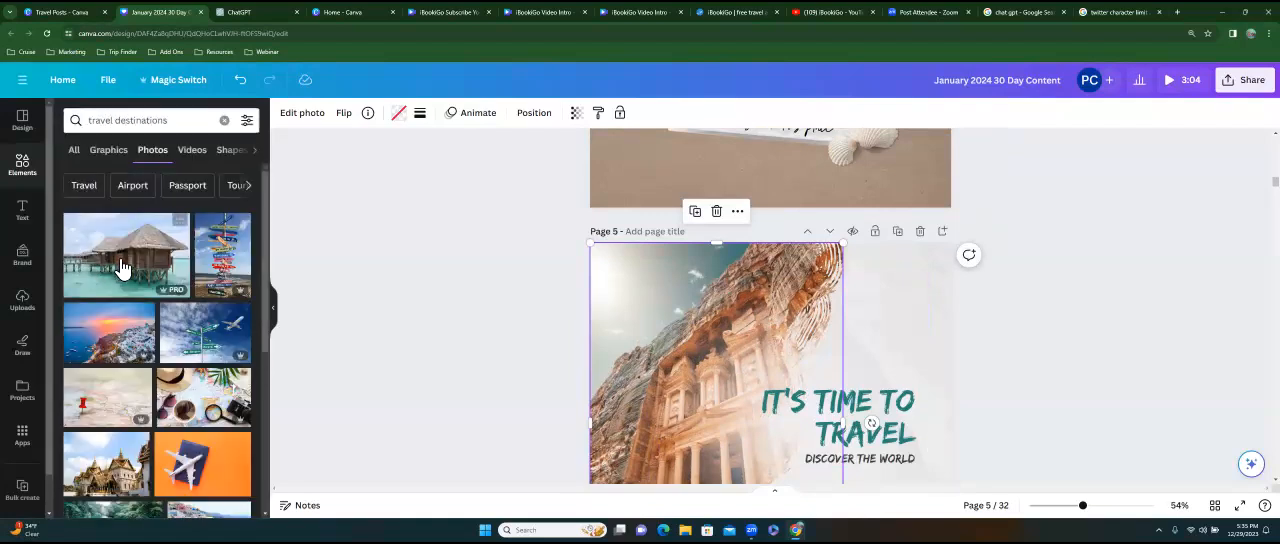
Place the overwater bungalow photo in page 5's picture frame, replacing the rock-cut temple.
drag(126, 254, 790, 350)
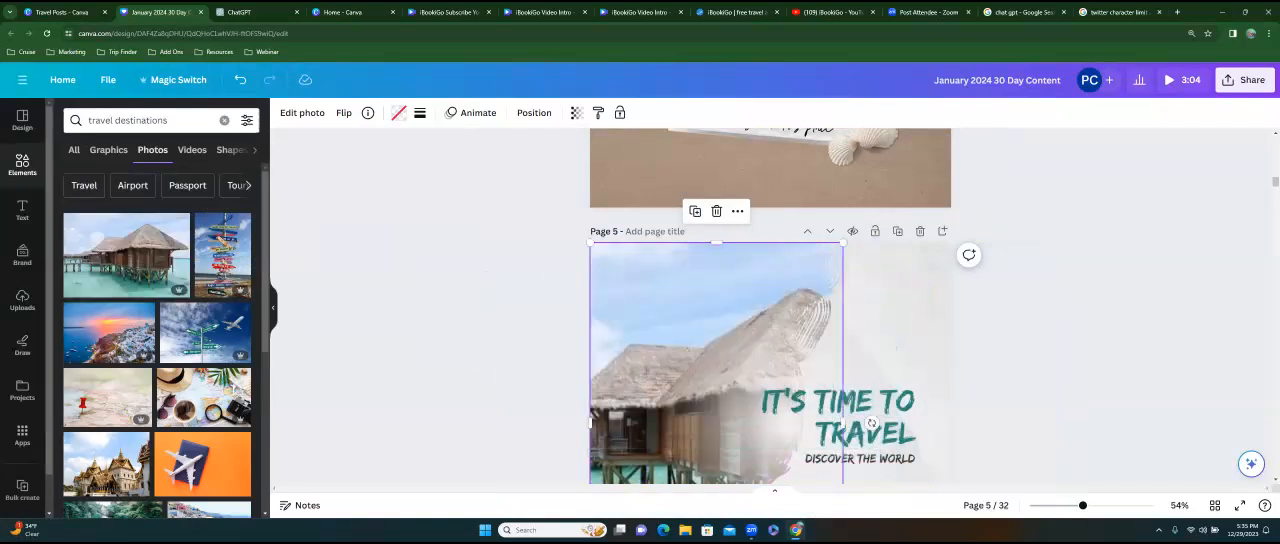
scroll(871, 259, down, 2)
scroll(871, 259, down, 1)
key(Escape)
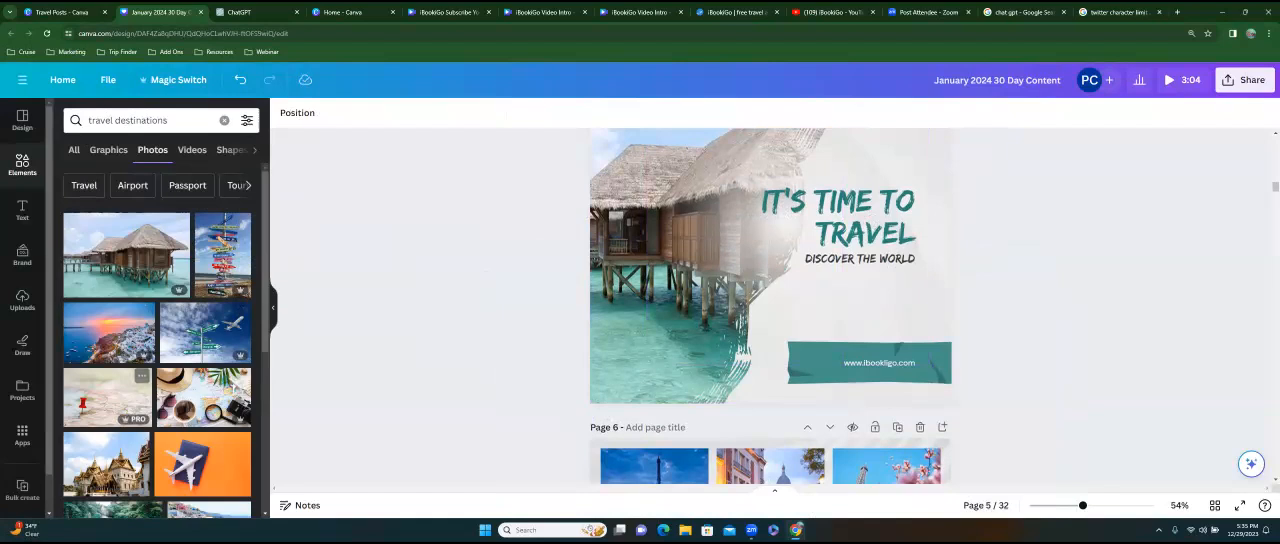
Replace the bungalow photo on page 5 with the golden-spired temple photo from the travel destinations results.
scroll(142, 408, down, 3)
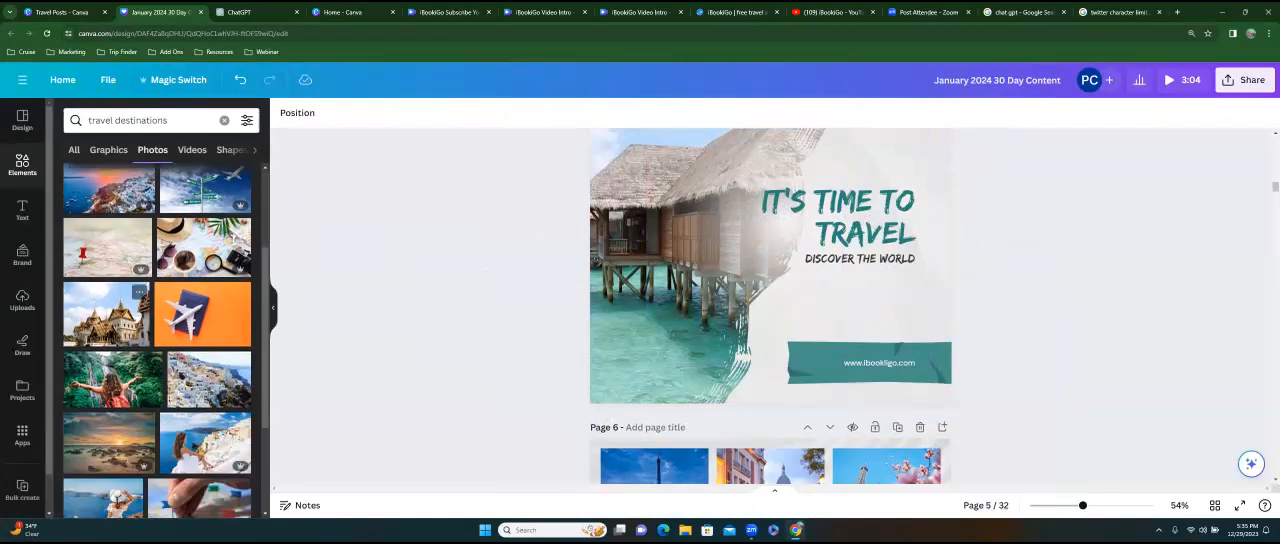
drag(120, 316, 143, 316)
drag(207, 314, 625, 253)
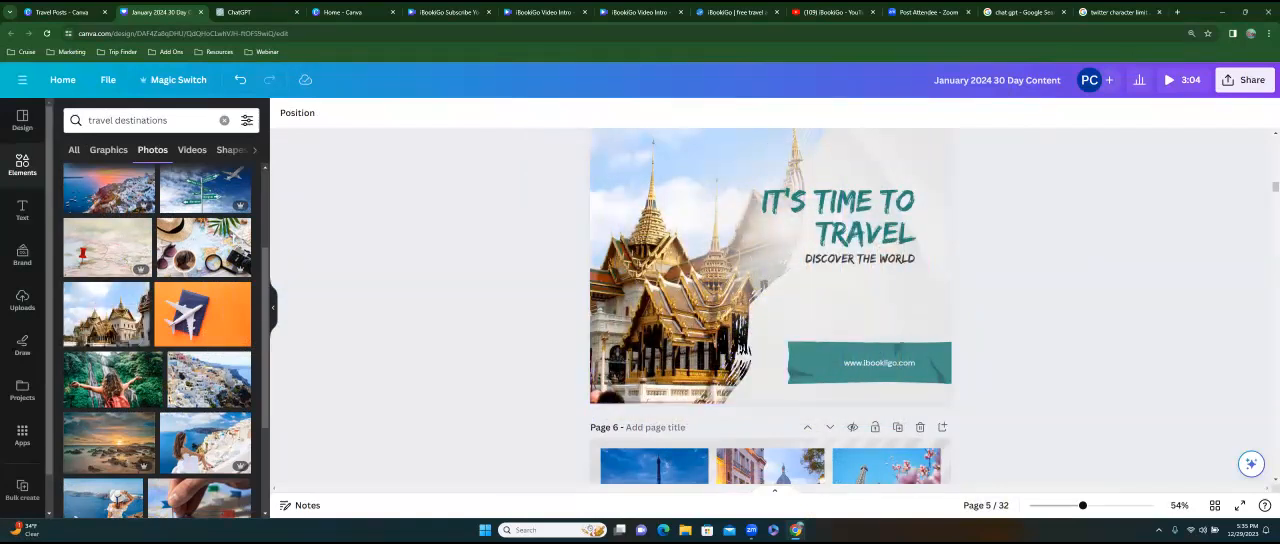
Check page 5's notes to see which kind of trip the caption describes, and close them again.
scroll(770, 300, down, 3)
scroll(770, 300, up, 3)
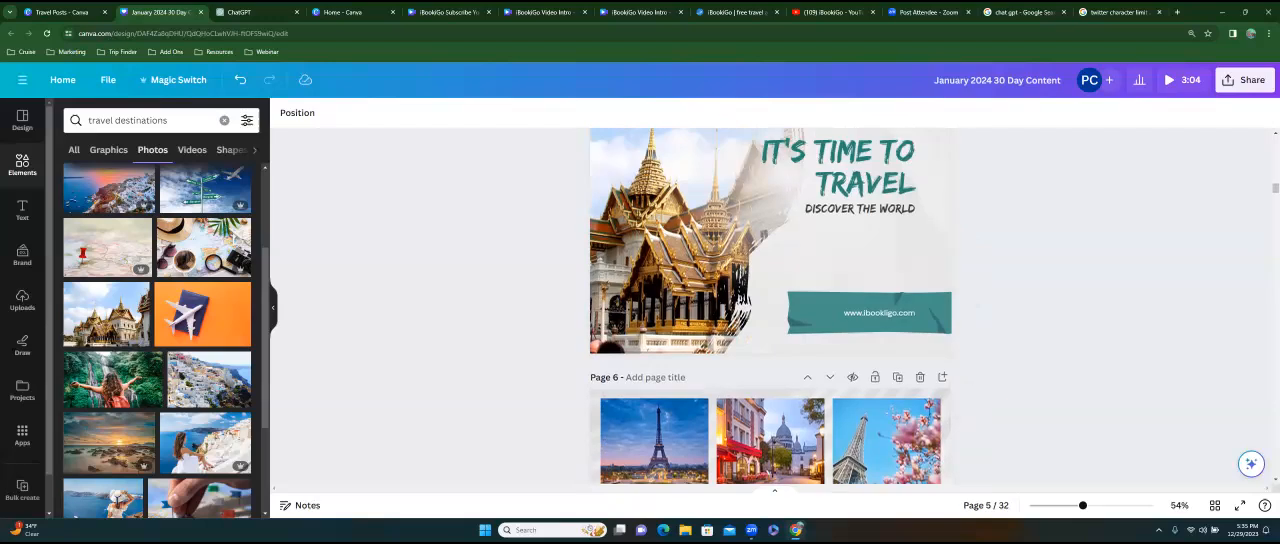
click(624, 226)
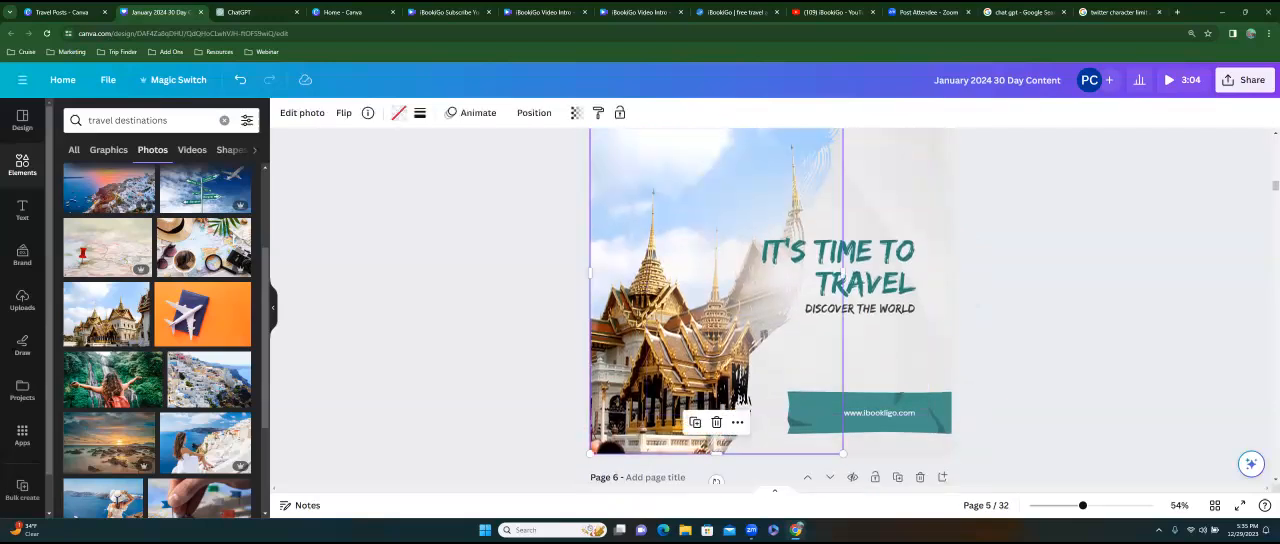
click(300, 505)
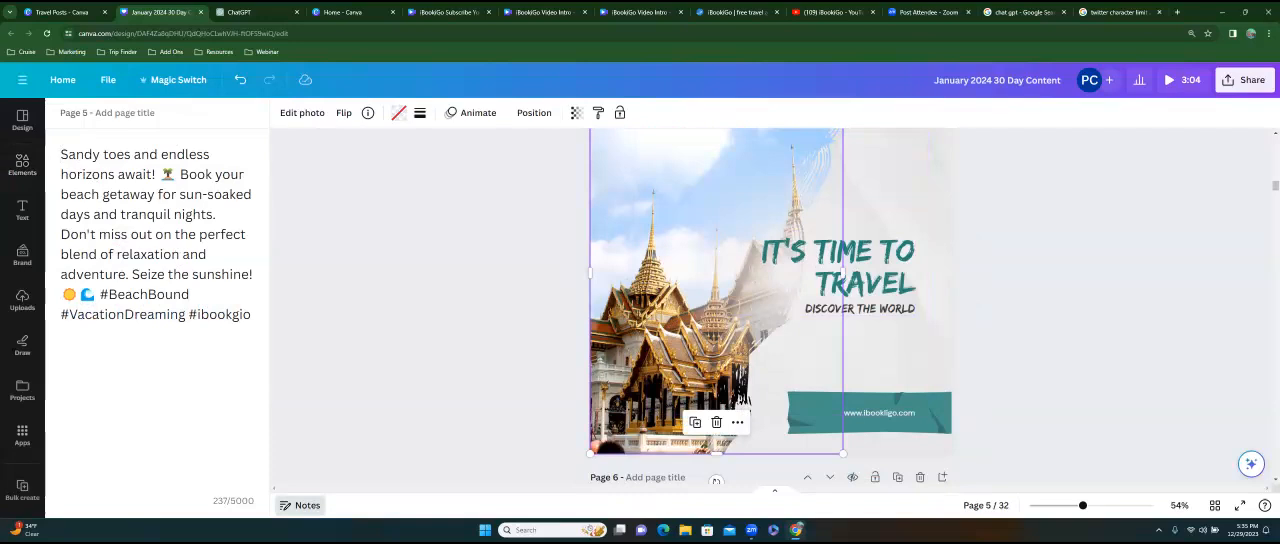
click(300, 505)
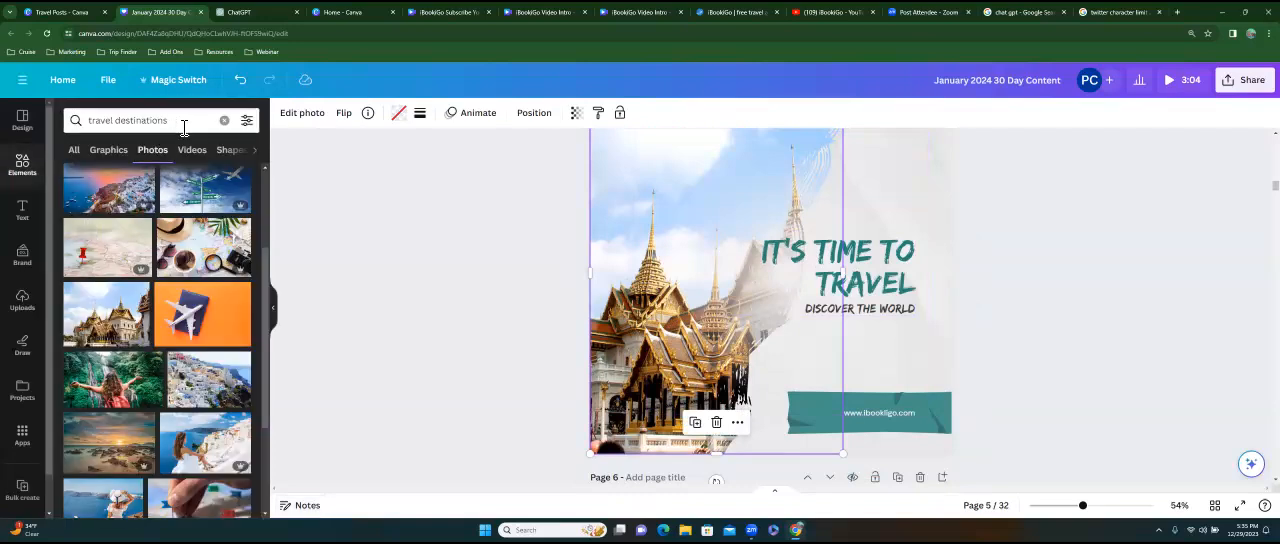
Search the photos for "beach destinations" and place the palm-shaded beach photo in page 5's picture frame.
click(134, 123)
drag(116, 126, 98, 127)
text(beach)
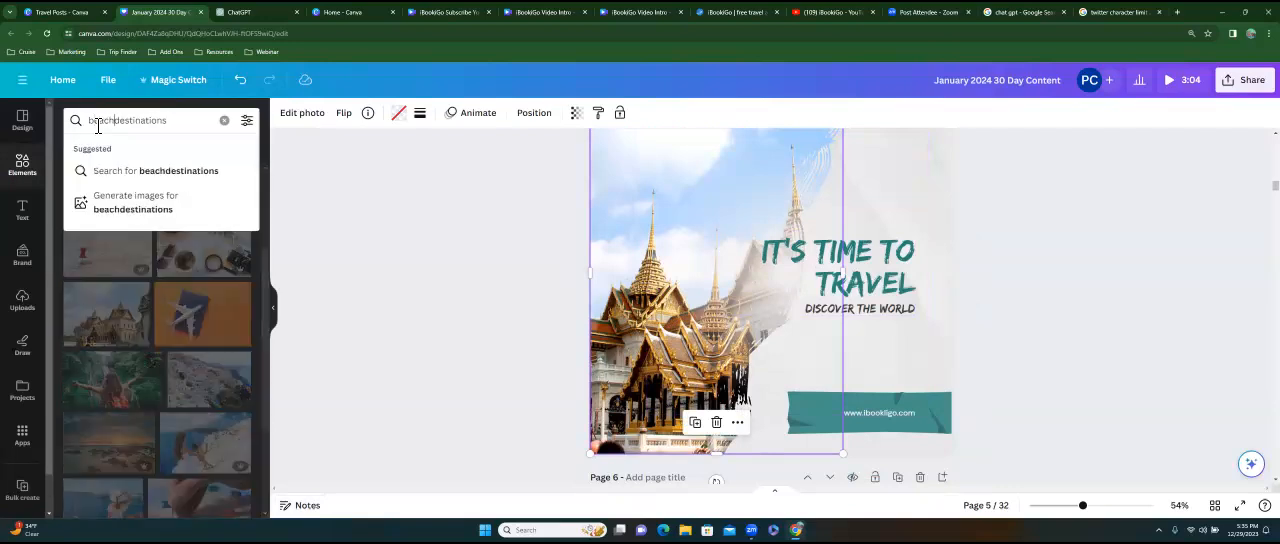
key(Return)
drag(108, 255, 740, 300)
click(1040, 290)
Title page 3 "Post 2" and page 4 "Post 3".
scroll(1040, 290, up, 1)
scroll(770, 300, up, 7)
scroll(770, 306, down, 7)
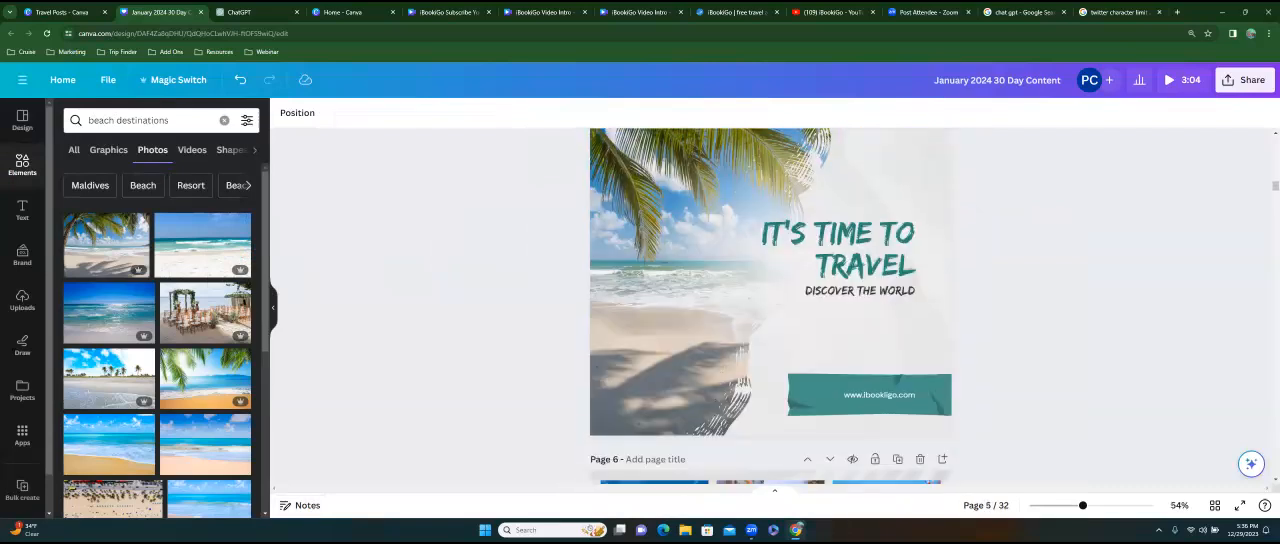
scroll(770, 306, down, 5)
scroll(770, 306, up, 7)
scroll(770, 306, up, 10)
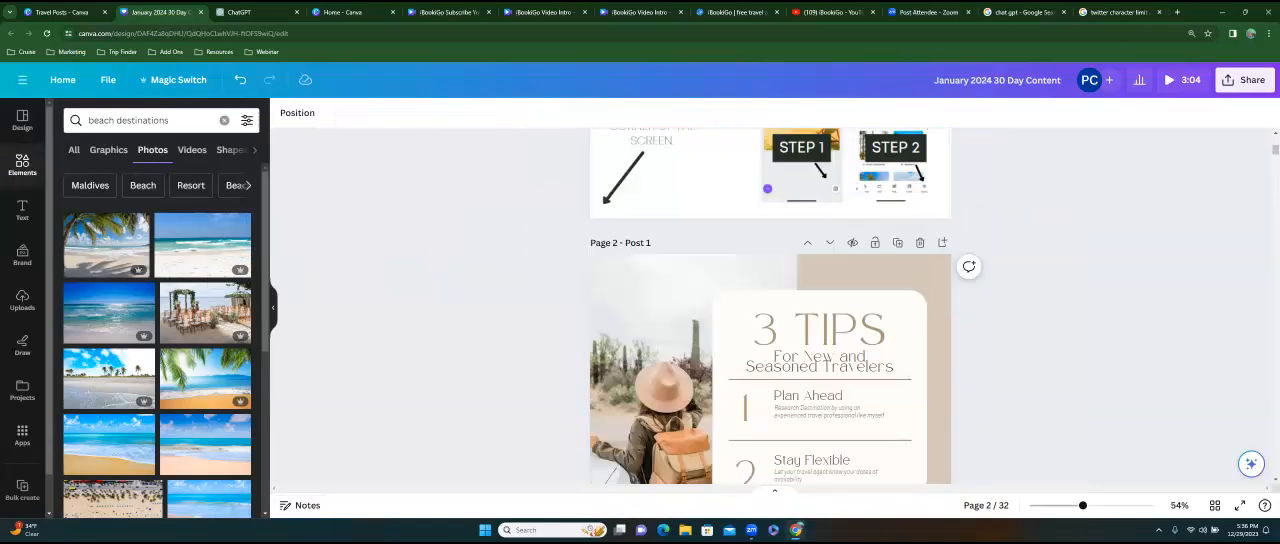
scroll(770, 306, down, 4)
click(654, 239)
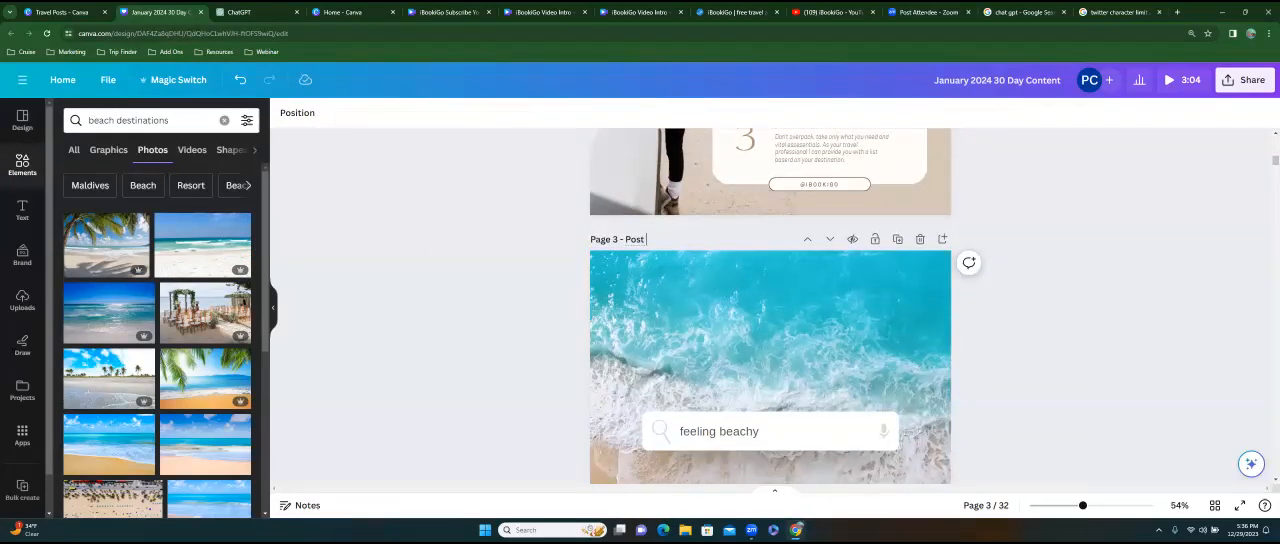
key(Tab)
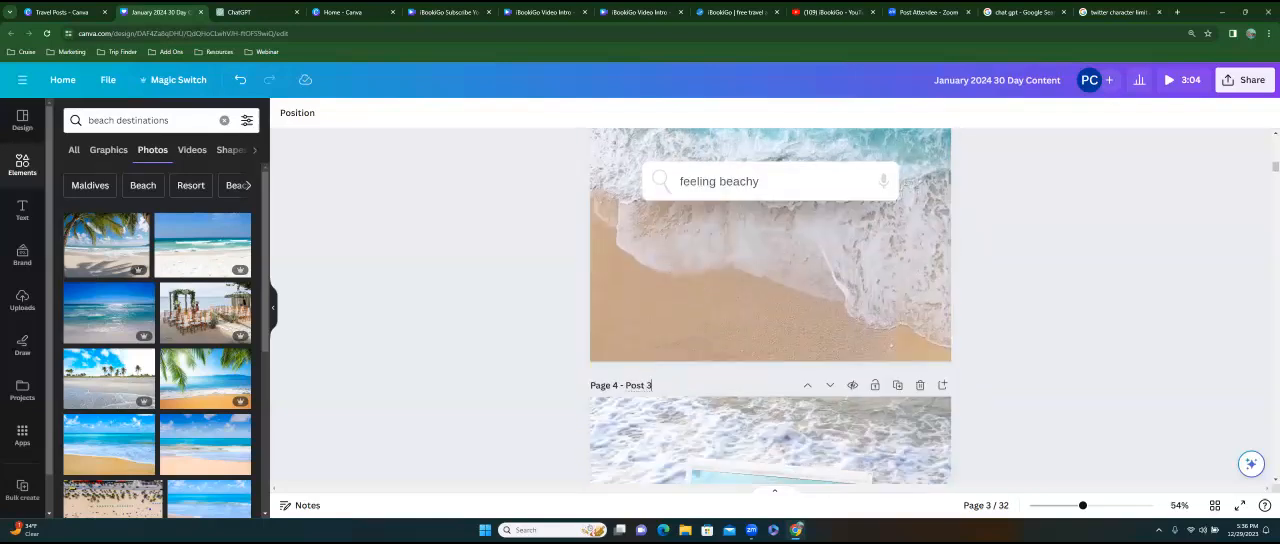
scroll(730, 385, down, 5)
Title page 5 "Post 4" and page 6 "Post 5".
click(654, 331)
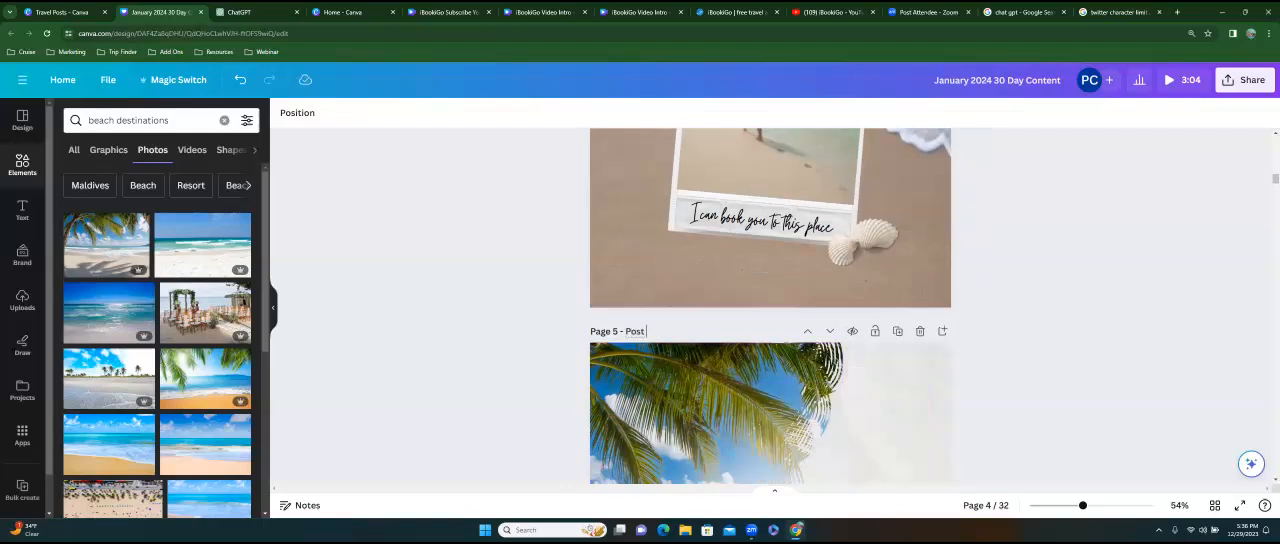
key(Tab)
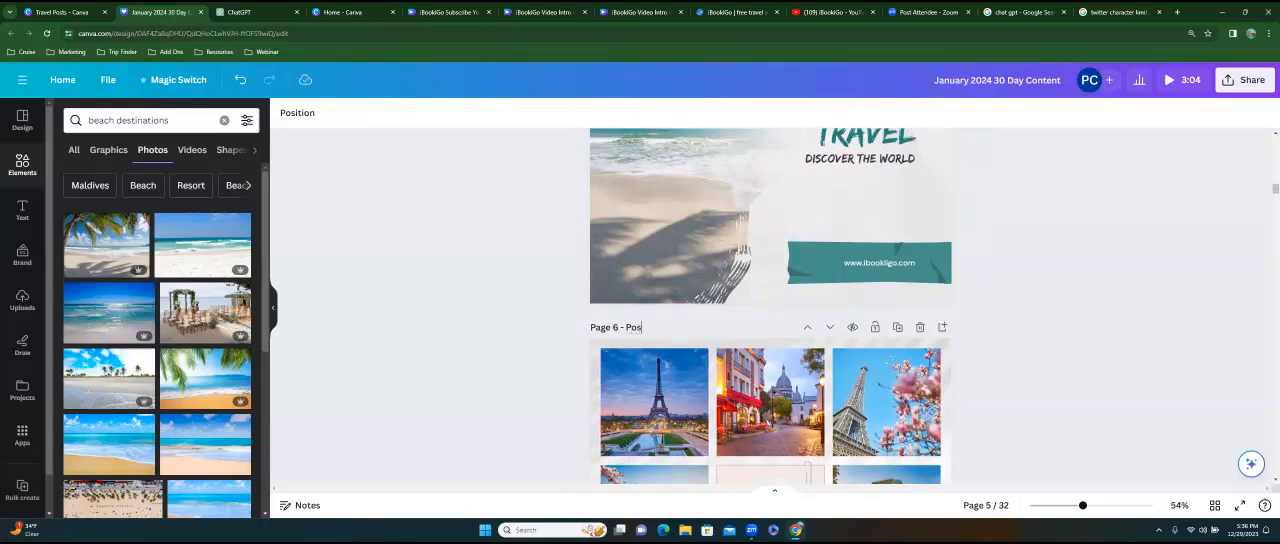
key(Tab)
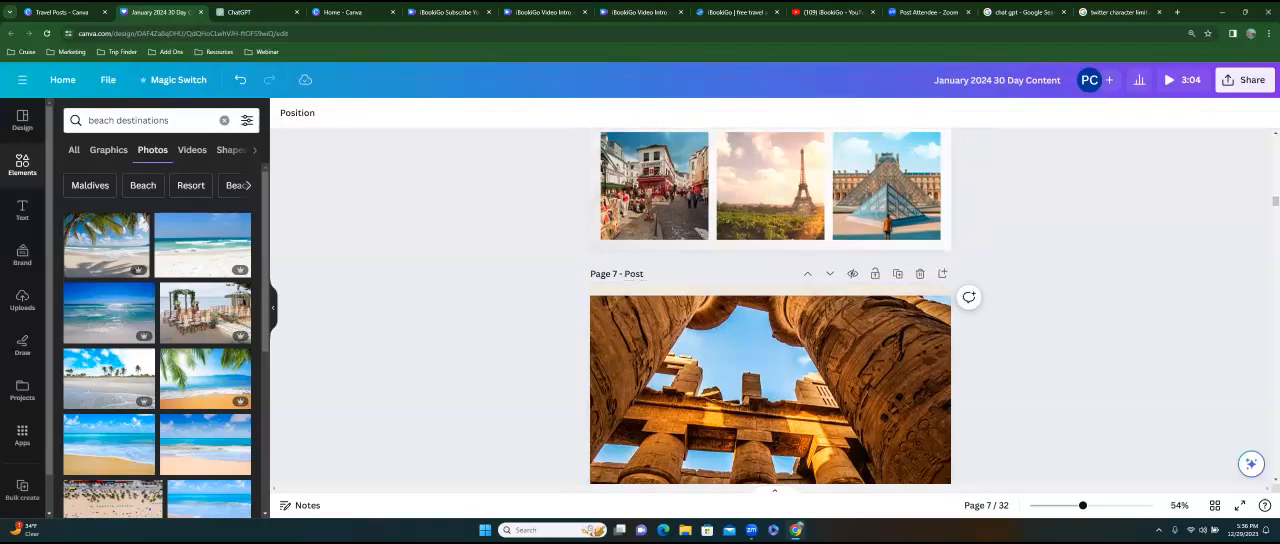
Title page 7 "Post 6" and page 8 "Post 7".
scroll(770, 306, up, 4)
scroll(770, 306, down, 4)
text(6)
key(Tab)
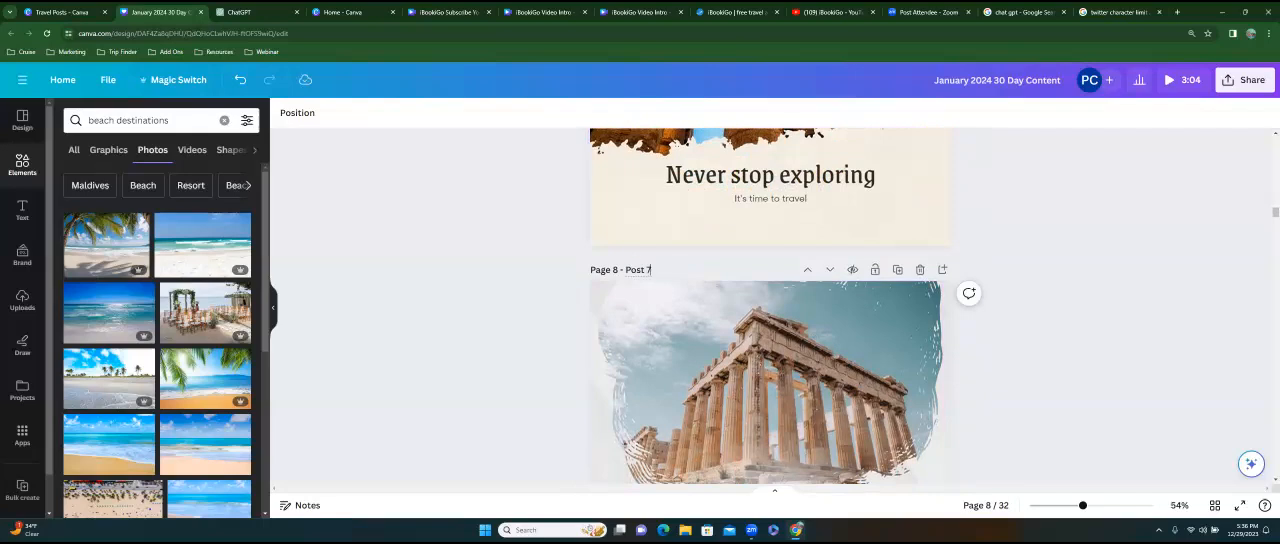
Check the notes of pages 6, 7 and 8 for their captions.
scroll(770, 306, down, 3)
scroll(770, 306, up, 5)
scroll(618, 210, up, 6)
click(618, 210)
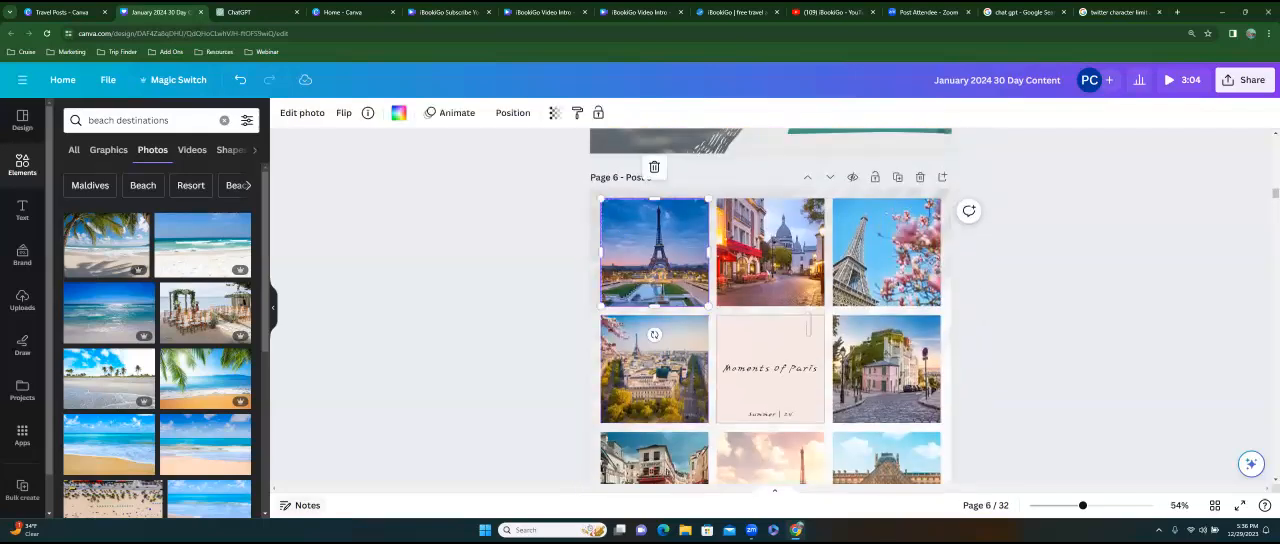
click(300, 505)
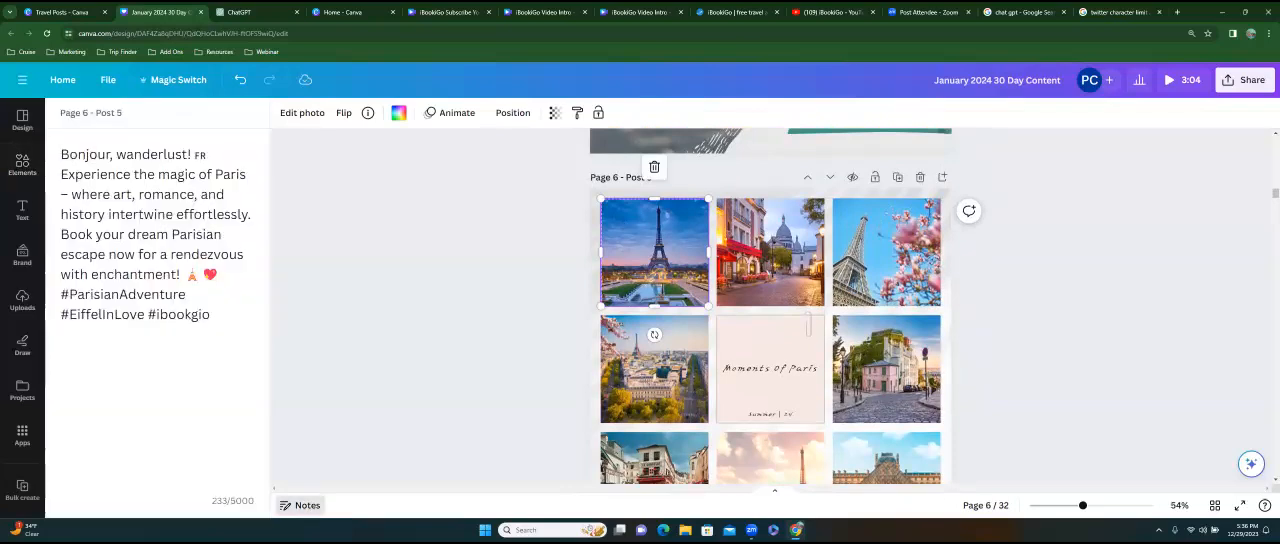
key(Escape)
scroll(770, 306, down, 5)
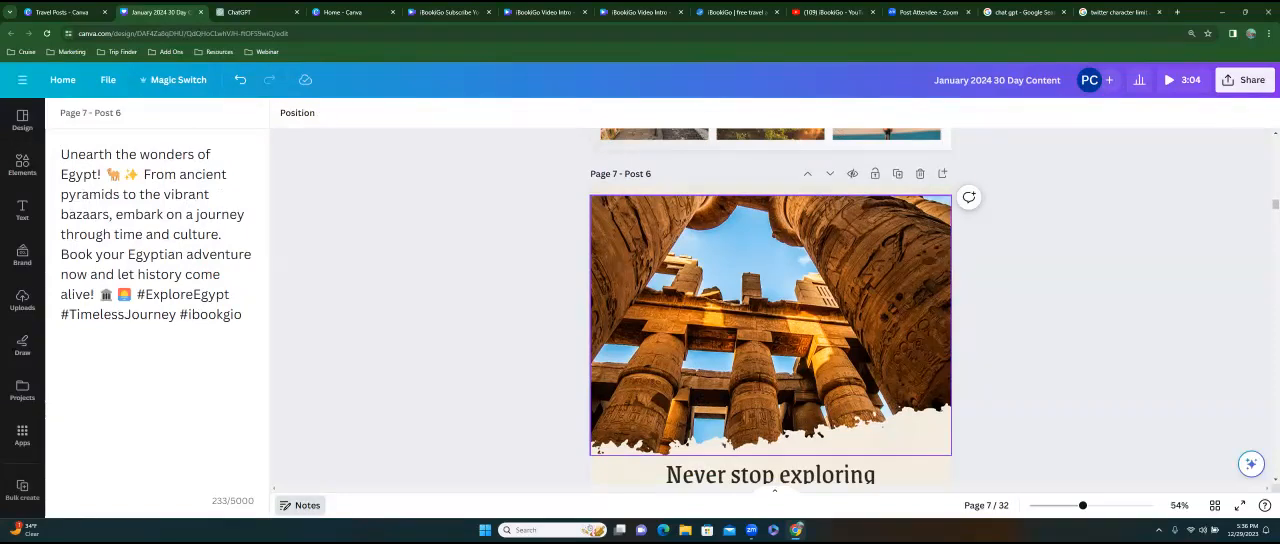
scroll(770, 306, down, 5)
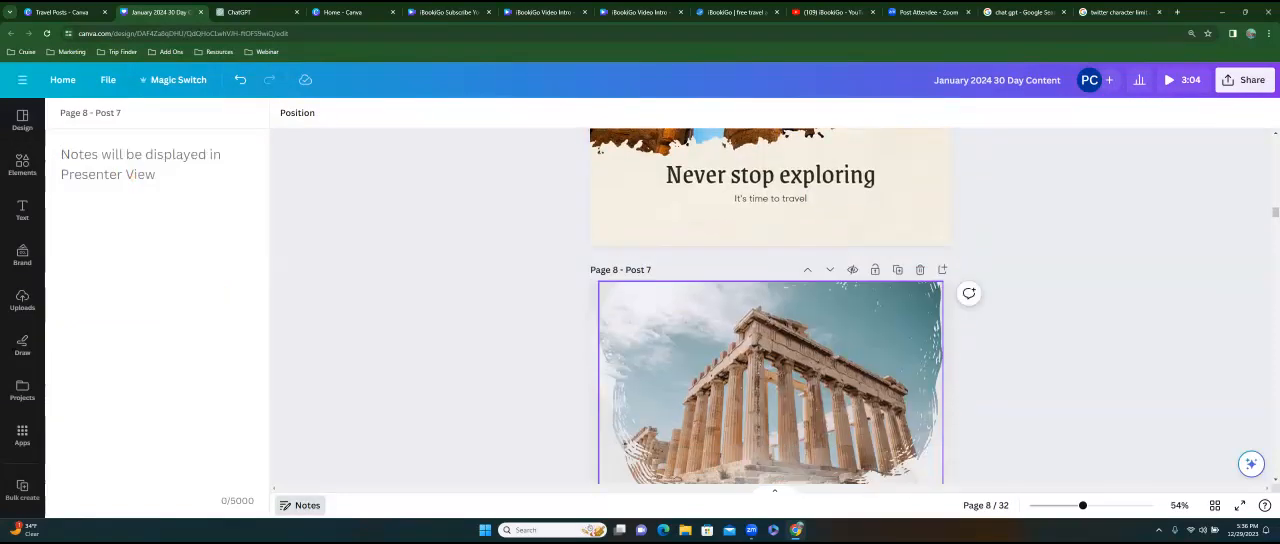
Examine page 8's Greek temple post and compare it with the Egypt post on page 7.
click(770, 370)
scroll(770, 370, down, 3)
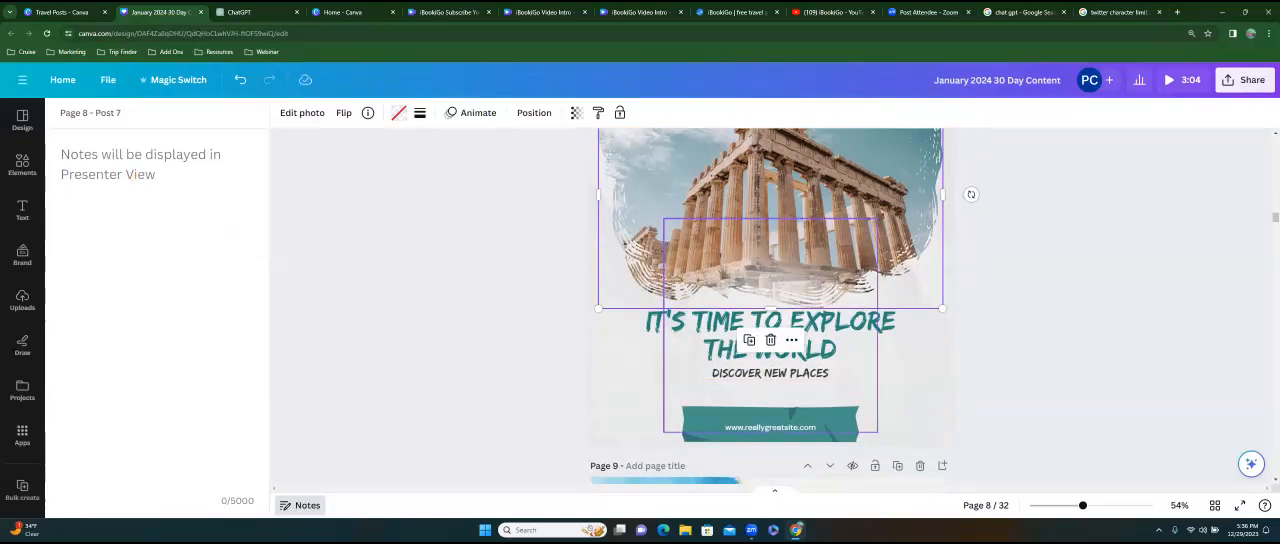
scroll(770, 392, up, 3)
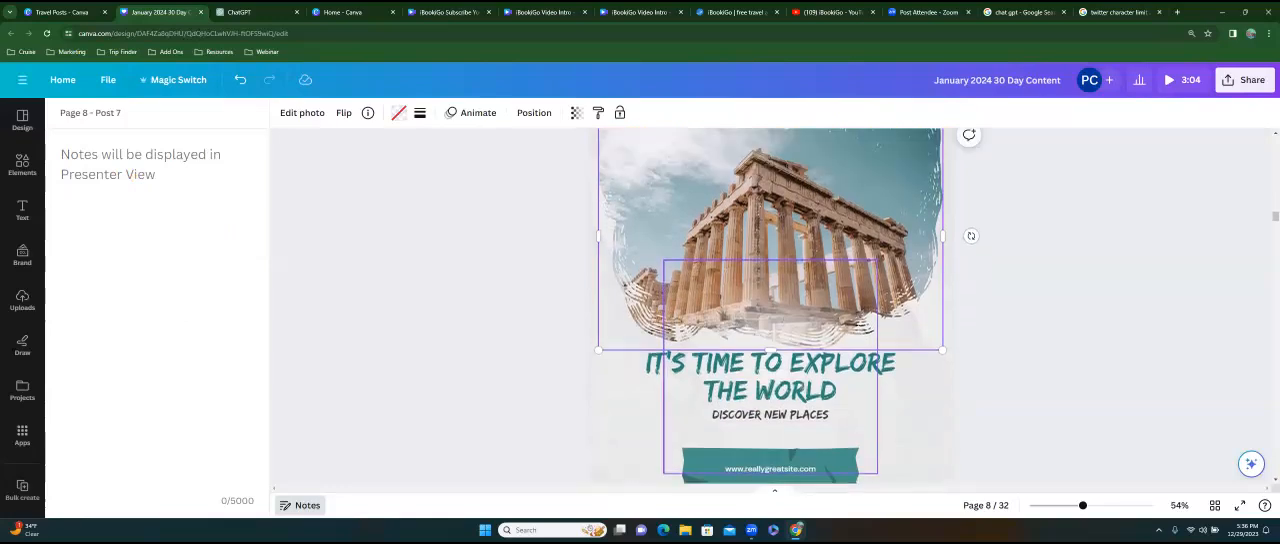
scroll(770, 392, down, 2)
scroll(770, 388, down, 1)
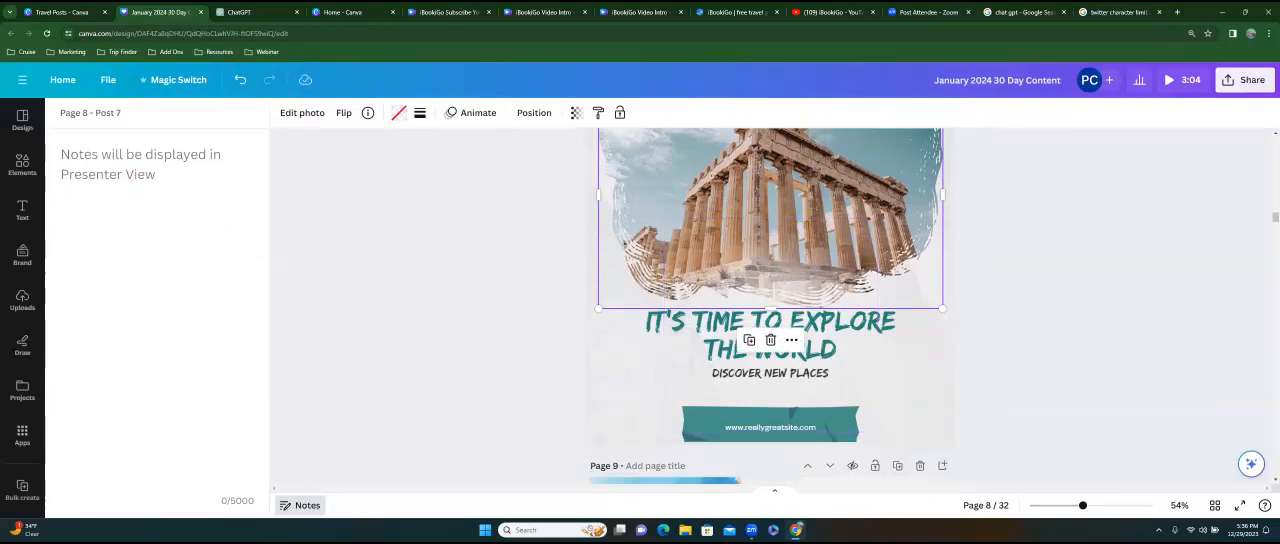
scroll(770, 300, up, 3)
scroll(770, 300, down, 2)
scroll(770, 300, up, 5)
scroll(770, 300, down, 3)
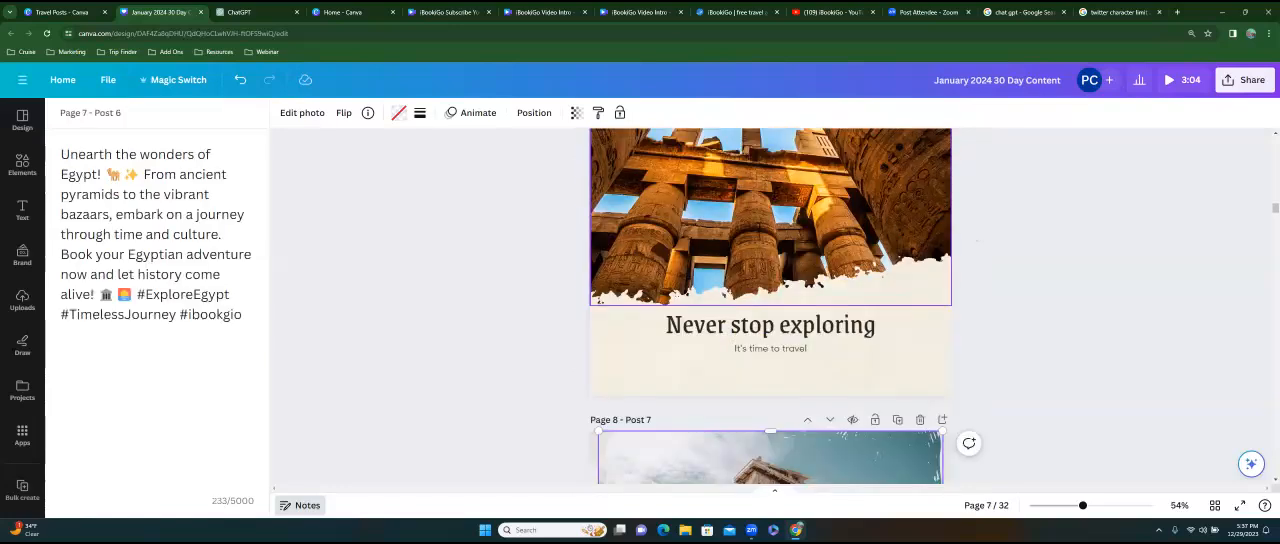
scroll(770, 300, down, 1)
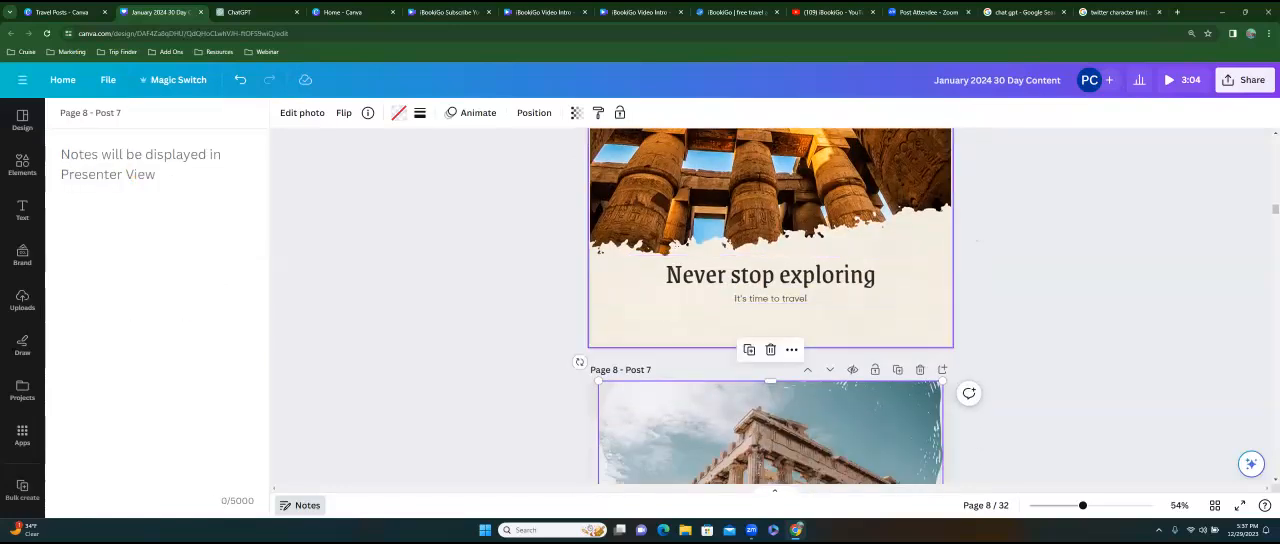
scroll(770, 300, down, 4)
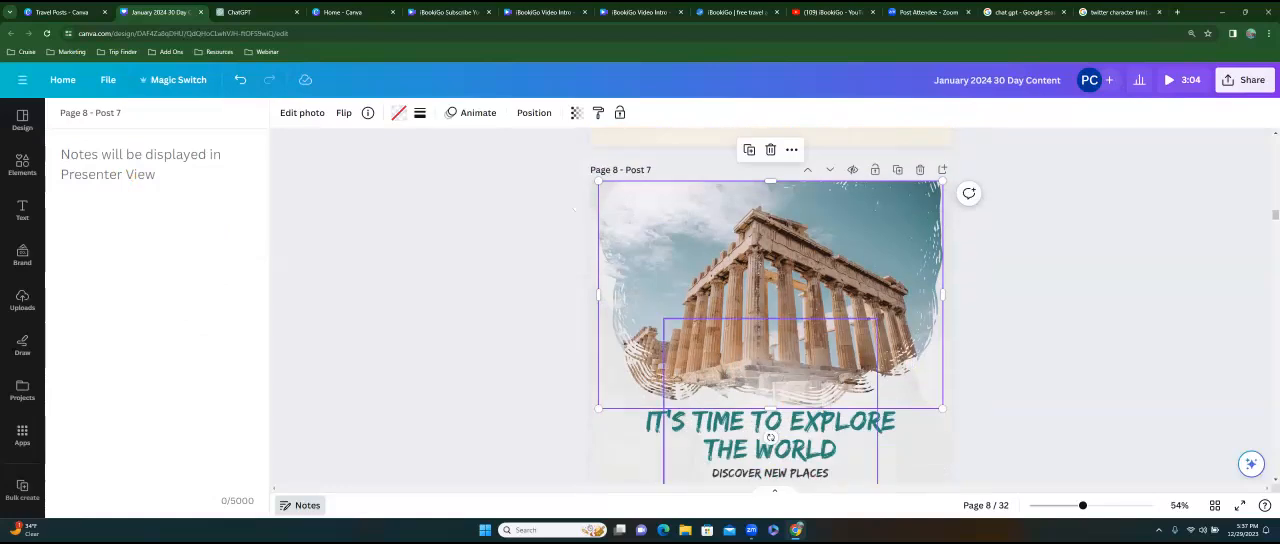
scroll(770, 300, down, 2)
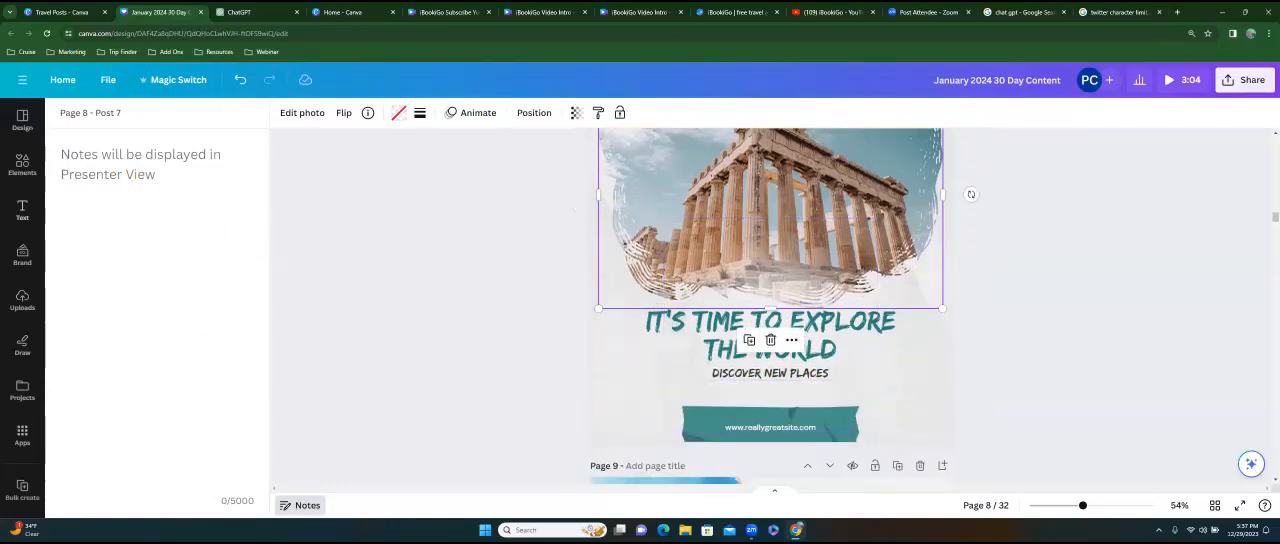
Search the uploads for "logo" and add the iBookiGo logo to page 8.
click(22, 300)
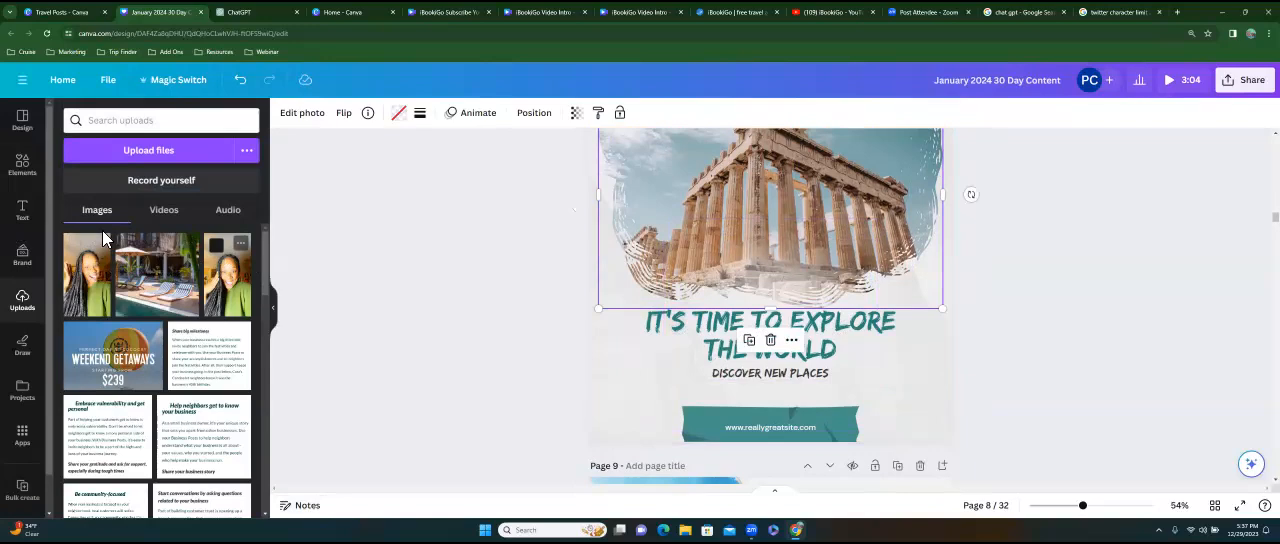
click(118, 121)
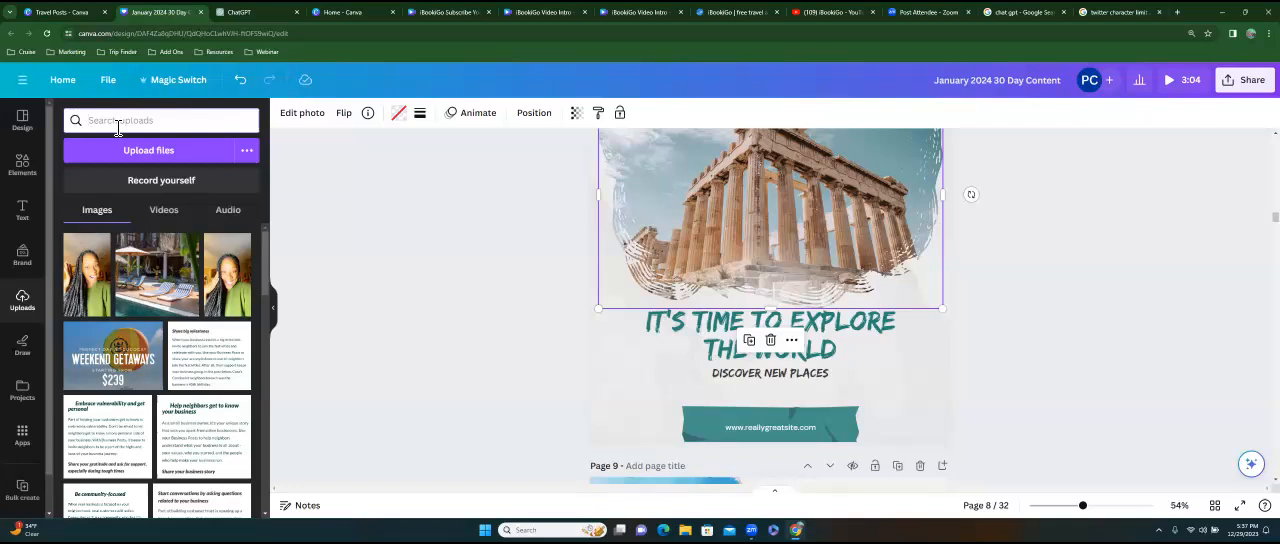
text(logo)
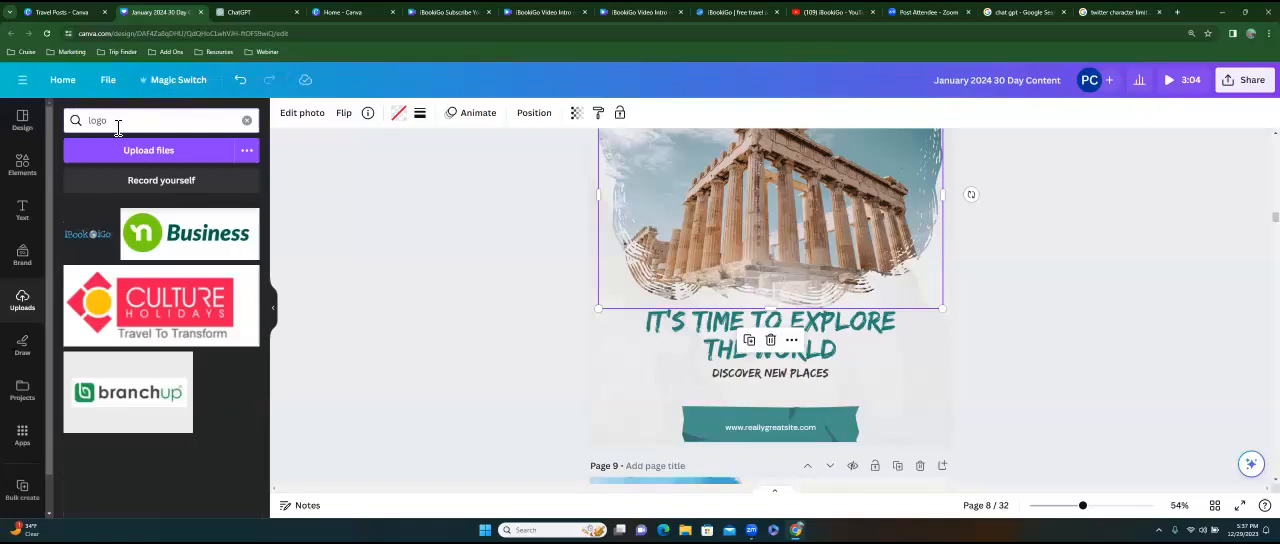
mouse_move(104, 230)
click(247, 221)
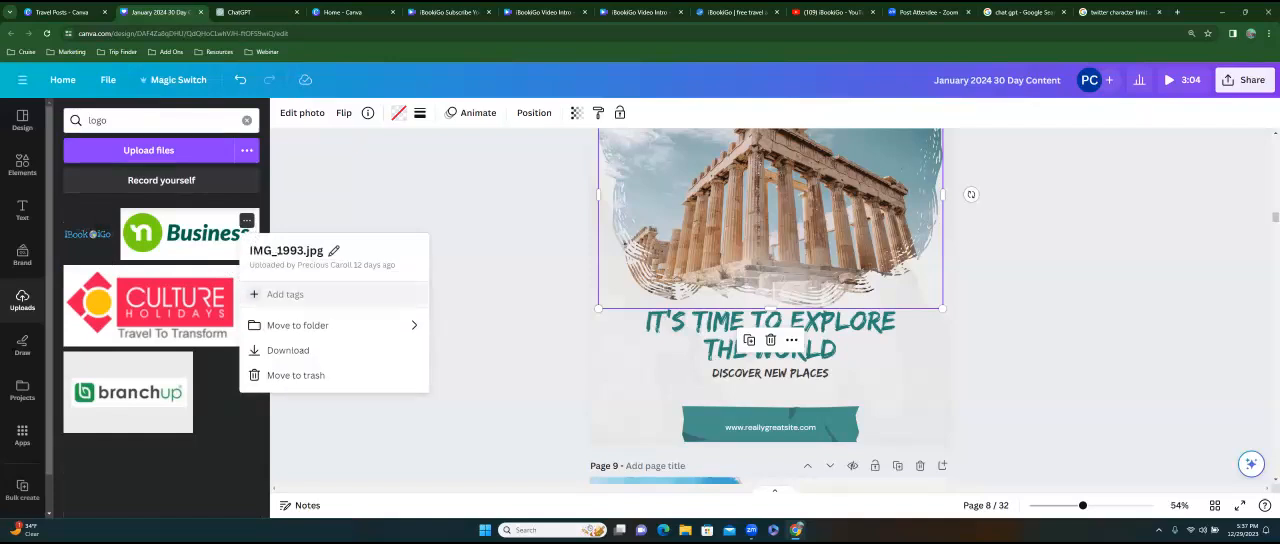
click(96, 232)
click(103, 221)
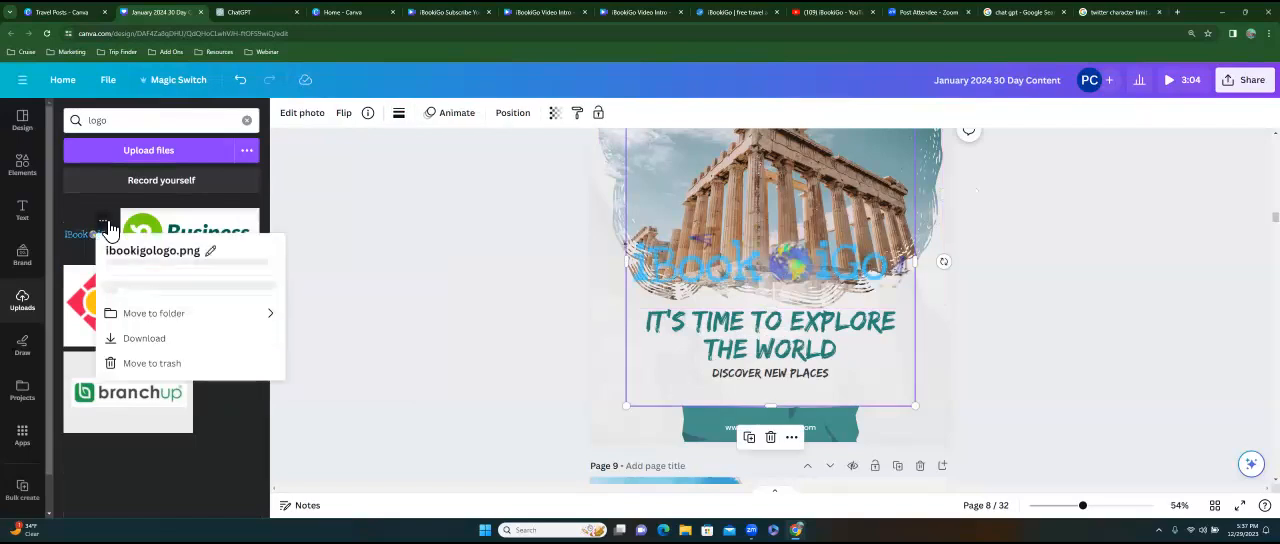
click(978, 189)
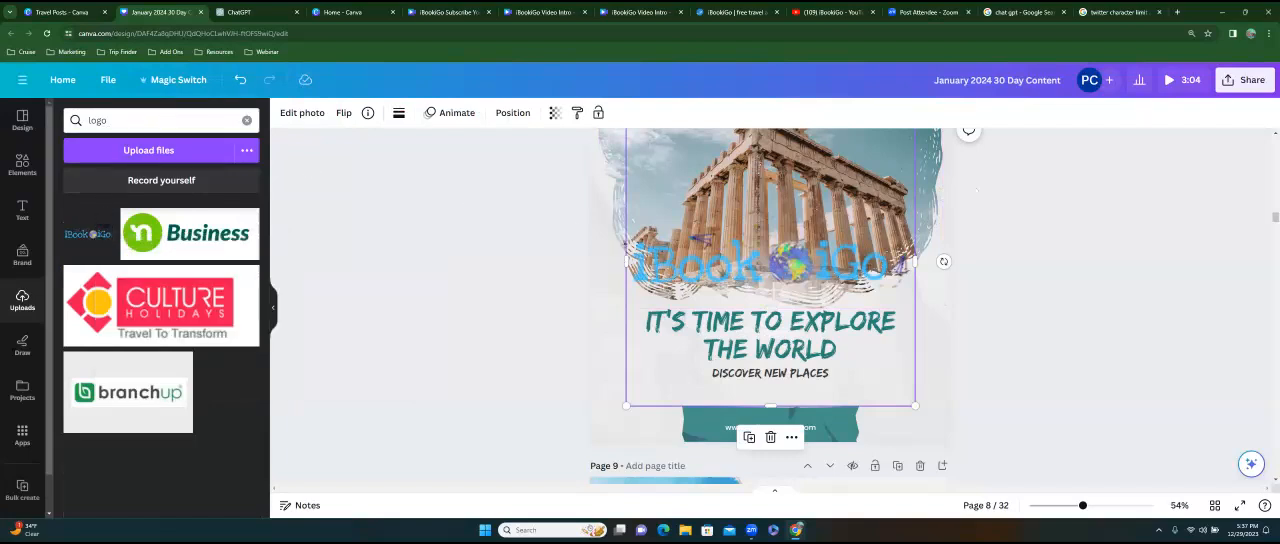
Shrink the iBookiGo logo, place it between page 8's subtitle and the website banner, and copy it.
drag(626, 405, 771, 380)
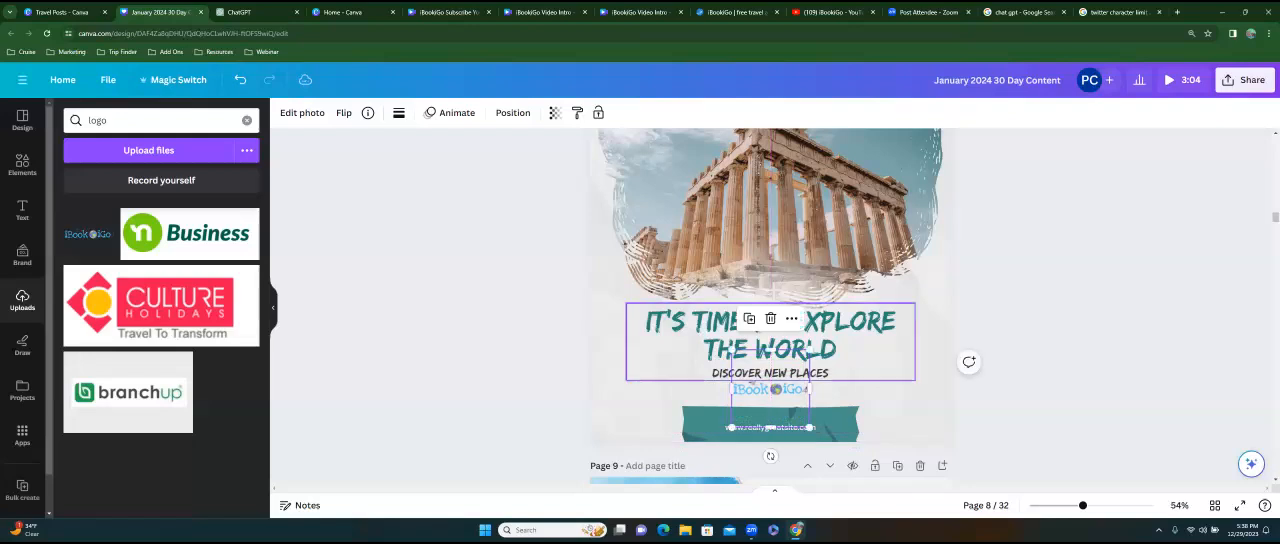
right_click(762, 388)
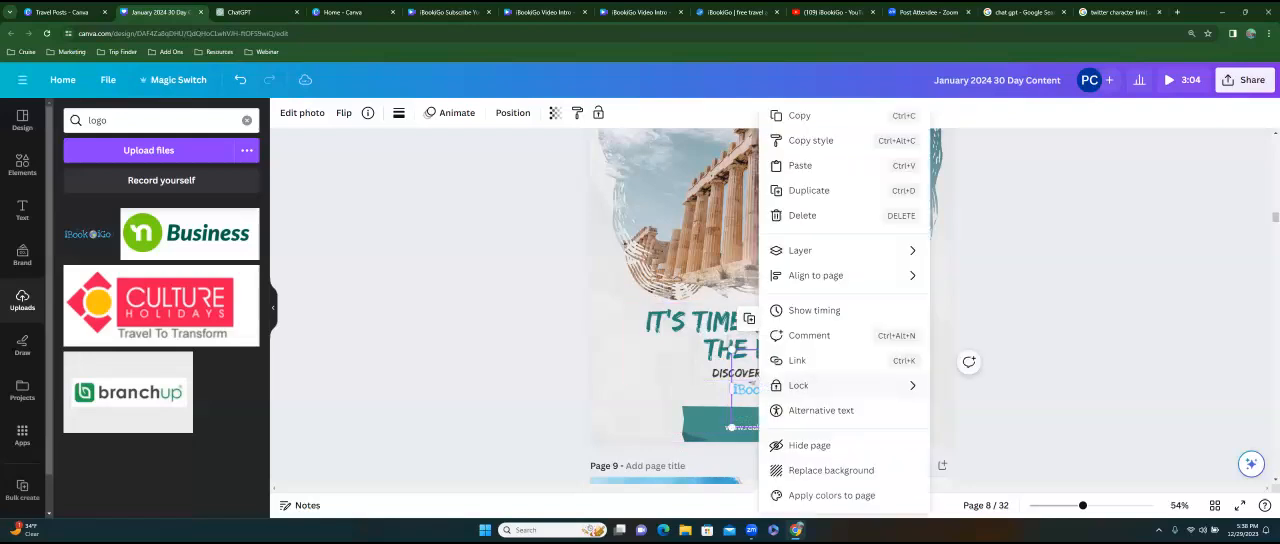
mouse_move(840, 385)
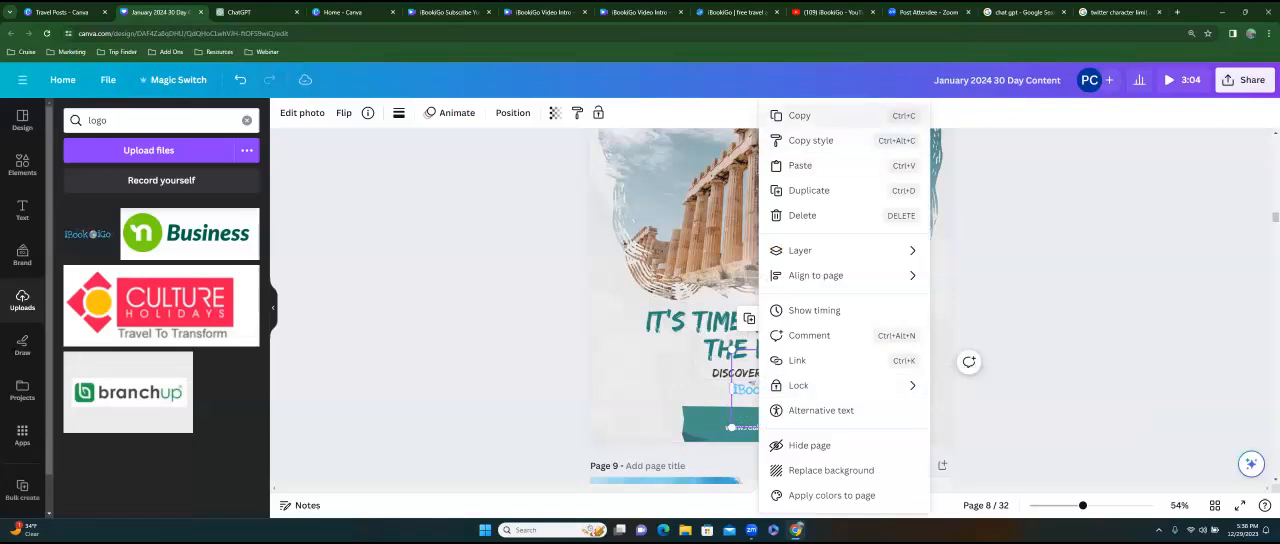
click(815, 116)
Paste the copied iBookiGo logo onto page 2's "3 Tips" post and reposition it.
scroll(775, 345, up, 2)
scroll(775, 345, up, 8)
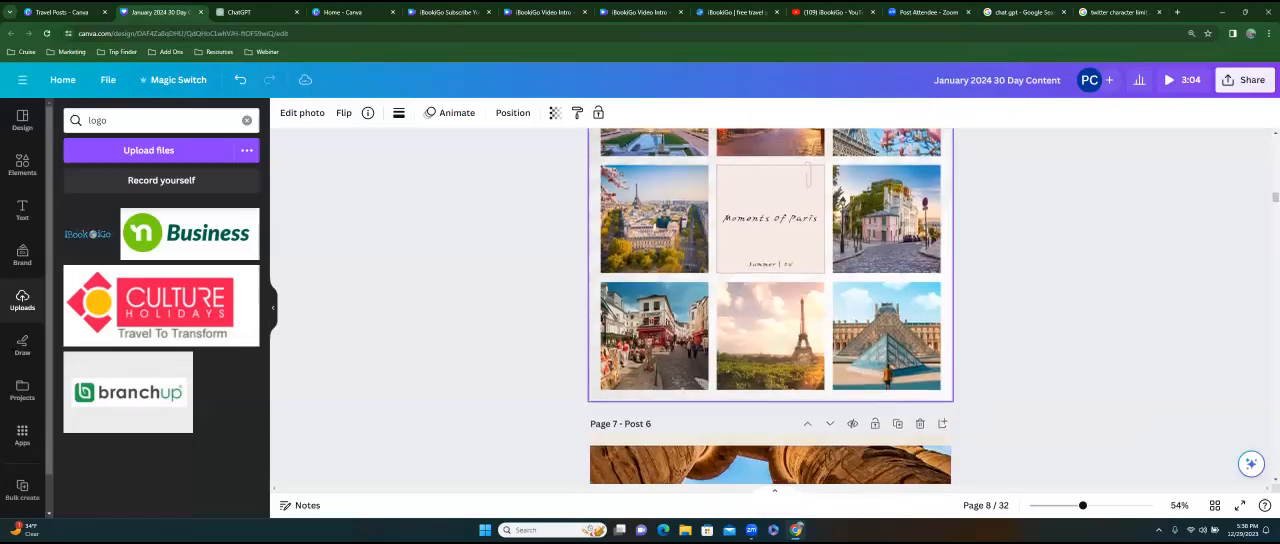
scroll(770, 306, up, 10)
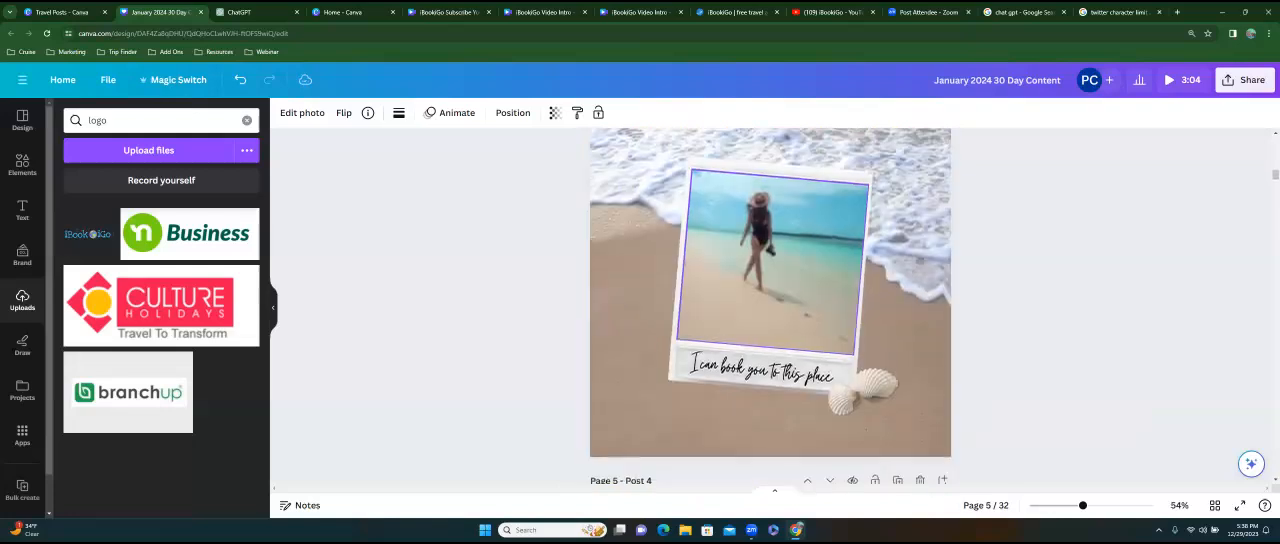
scroll(770, 345, up, 4)
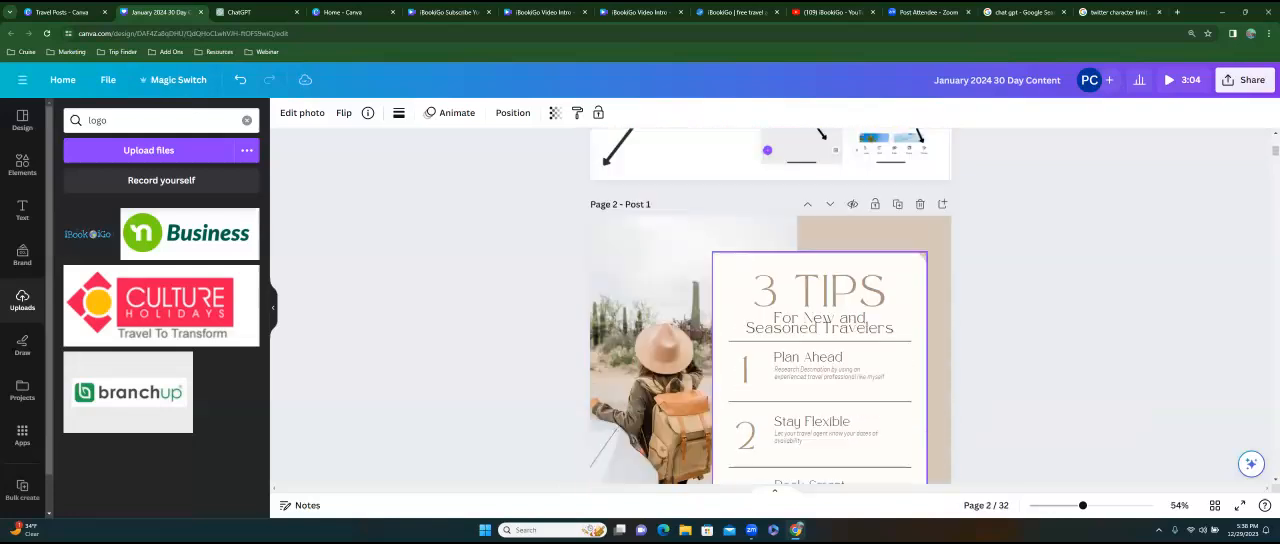
click(846, 322)
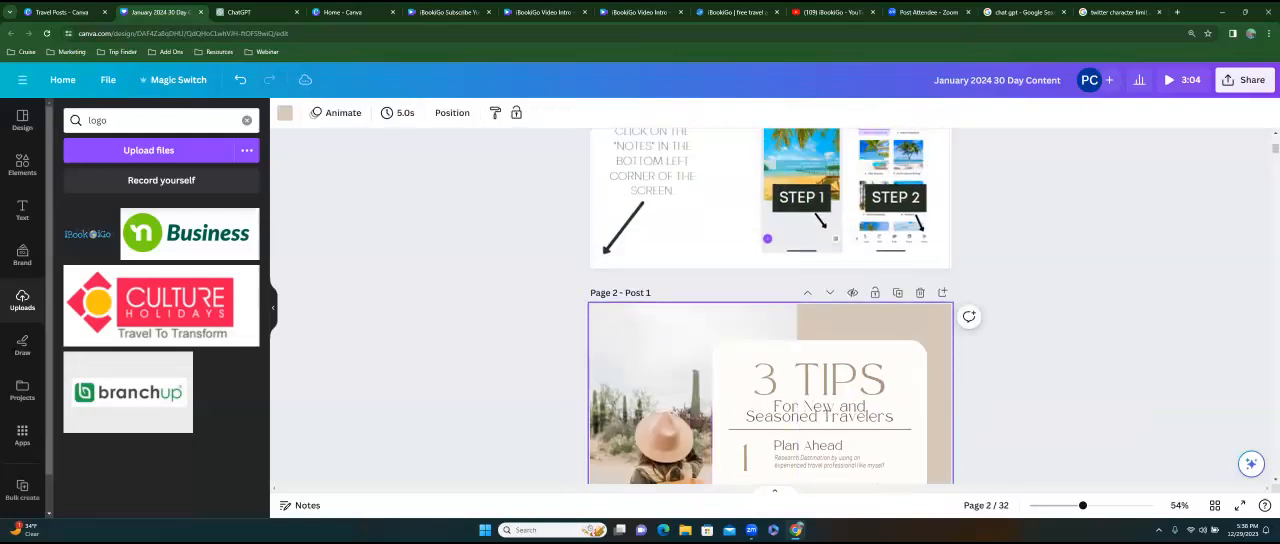
right_click(846, 322)
click(887, 375)
drag(774, 290, 818, 351)
Paste the copied iBookiGo logo onto page 3's "feeling beachy" post.
scroll(818, 351, down, 5)
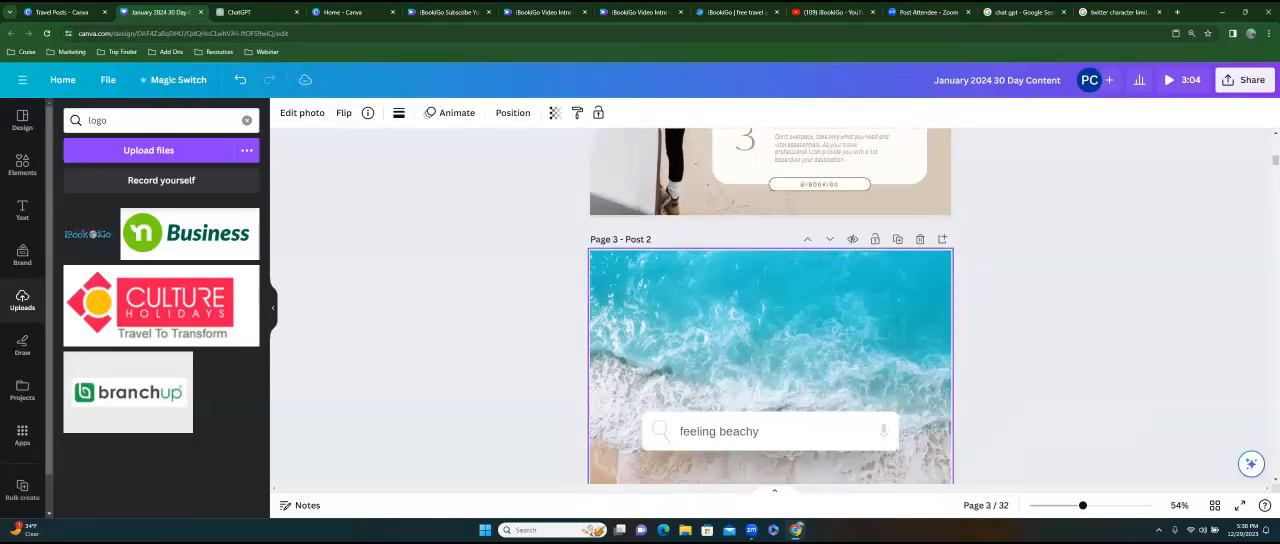
right_click(757, 263)
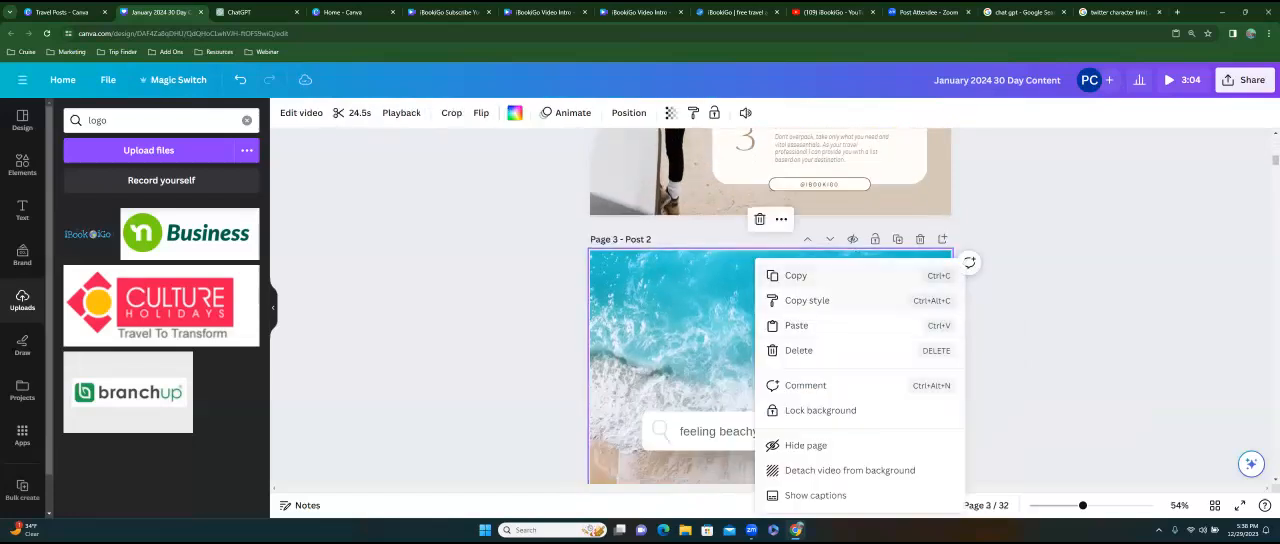
click(796, 325)
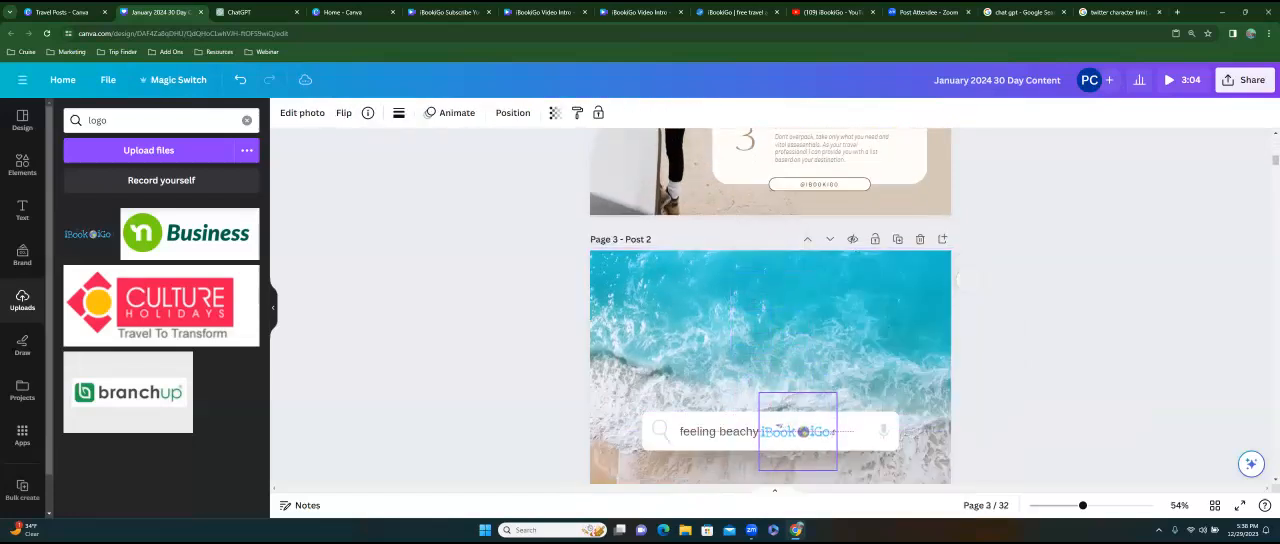
Move the pasted iBookiGo logo into page 3's search bar, between the "feeling beachy" text and the microphone.
drag(810, 431, 823, 231)
click(1000, 290)
Paste the copied iBookiGo logo onto page 4's polaroid beach post and place it on the sand in the lower-left corner.
scroll(840, 420, down, 4)
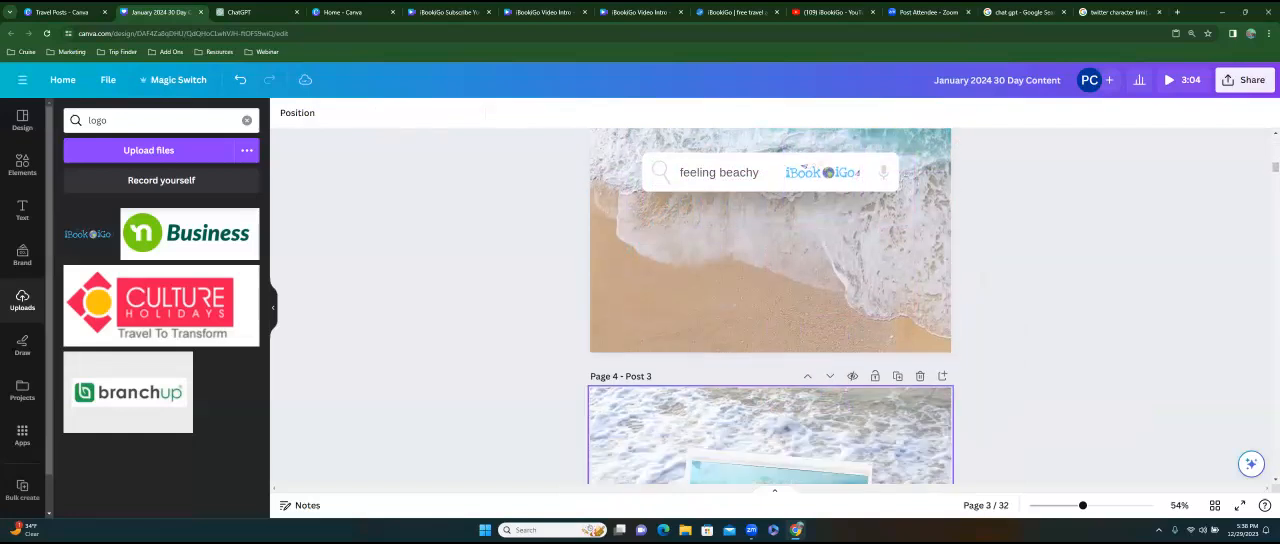
click(640, 258)
right_click(640, 258)
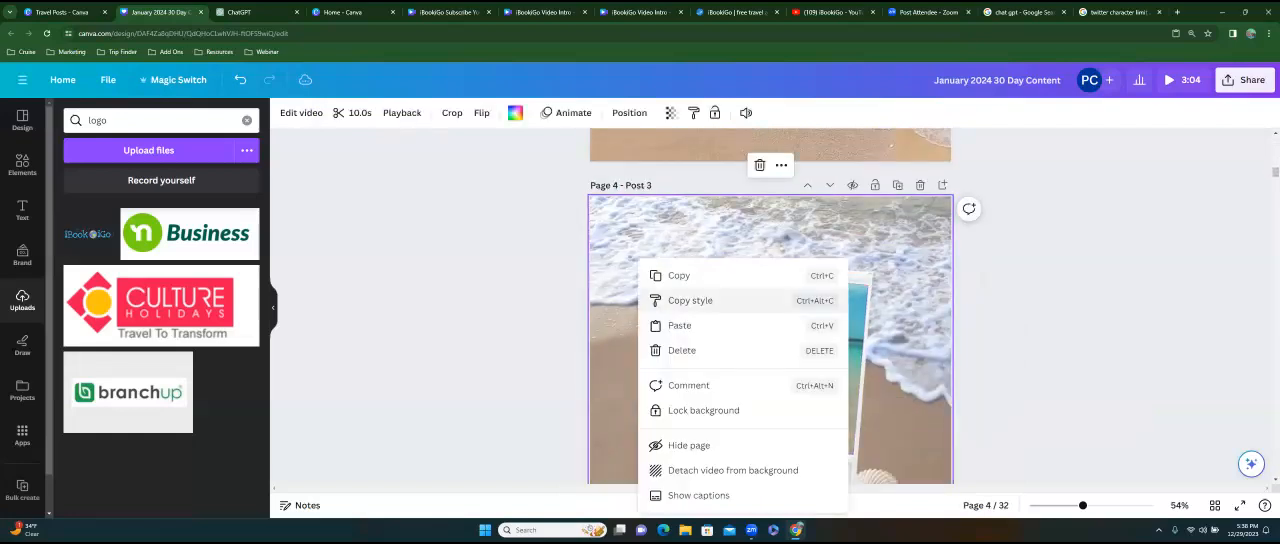
click(700, 325)
scroll(760, 350, down, 2)
drag(770, 354, 647, 387)
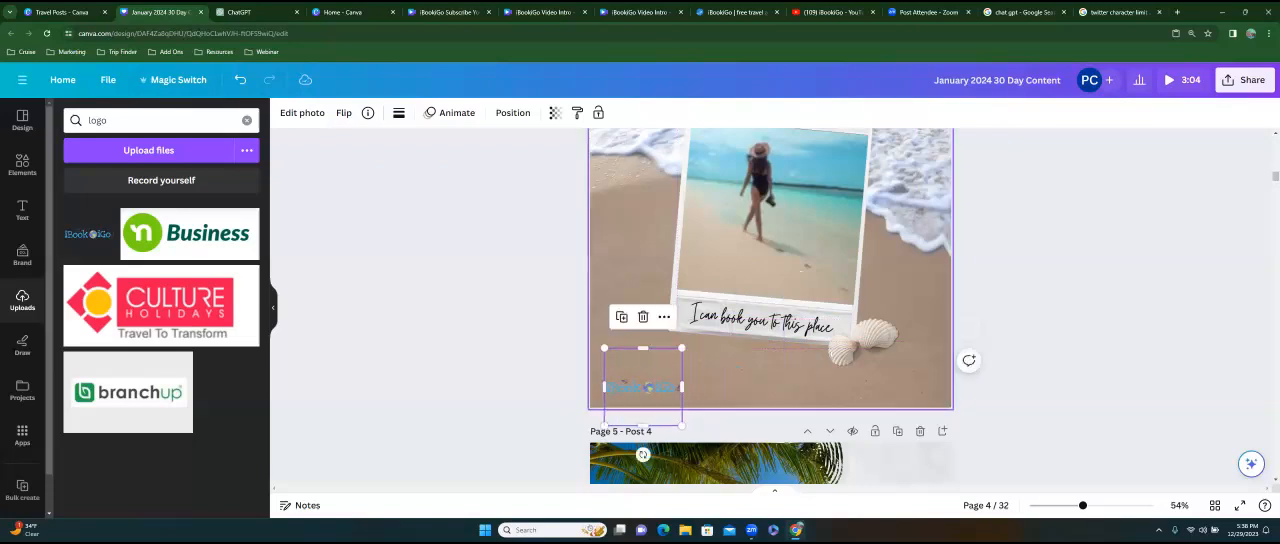
Paste the iBookiGo logo onto page 5's "It's Time to Travel" post and place it just below "Discover the World".
scroll(770, 330, down, 4)
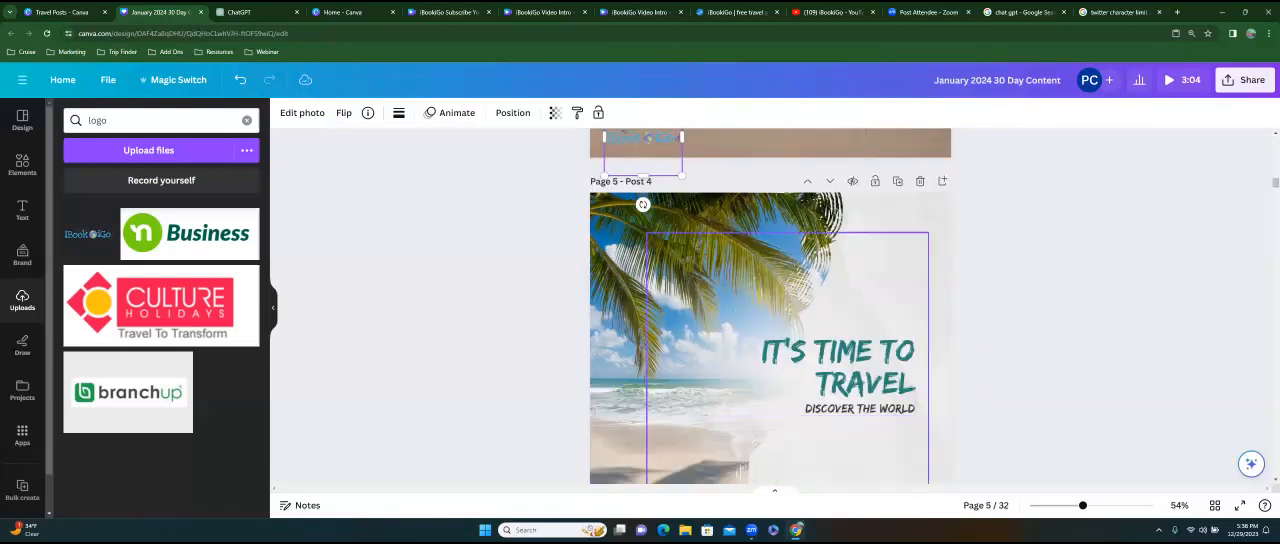
click(628, 300)
right_click(928, 232)
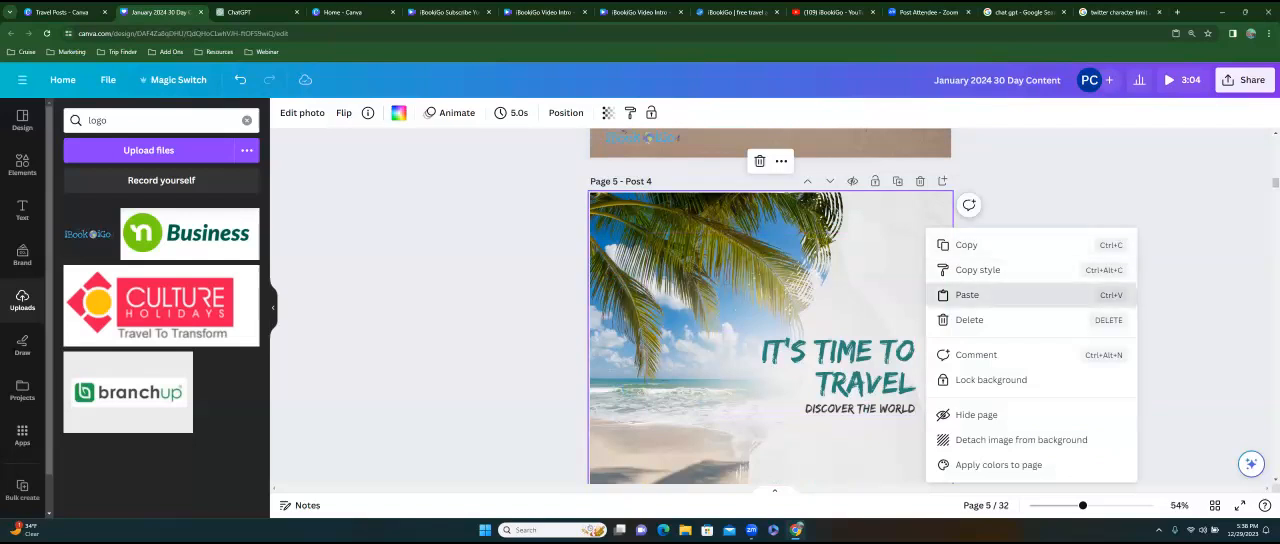
click(965, 294)
scroll(770, 470, down, 3)
drag(777, 282, 854, 233)
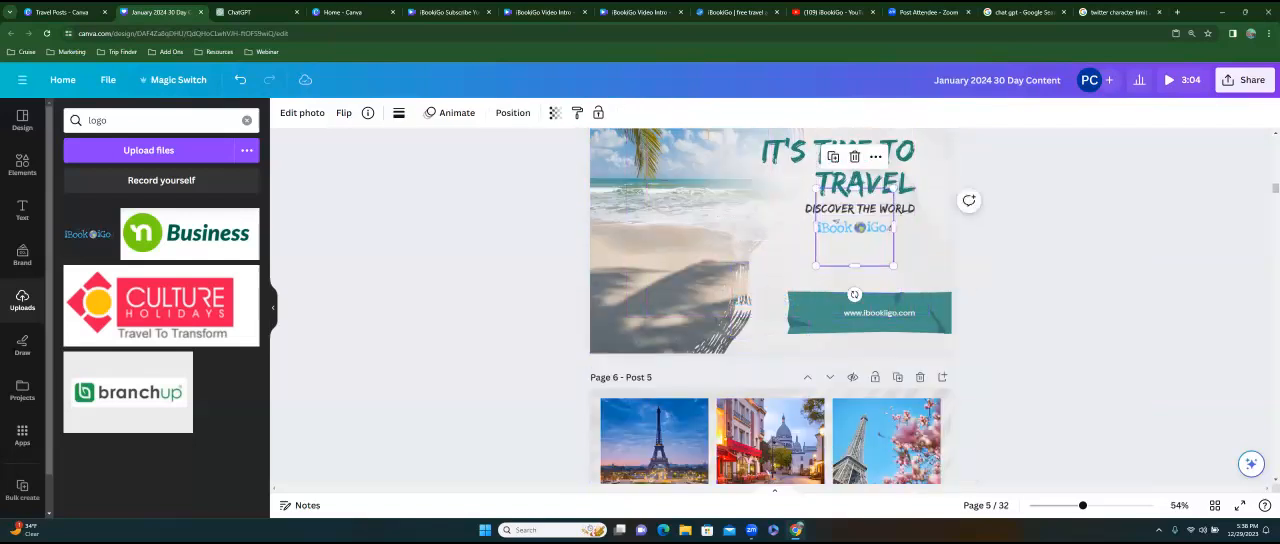
Paste the iBookiGo logo onto page 6's Paris collage and place it above "Moments of Paris" in the centre tile.
scroll(770, 306, down, 5)
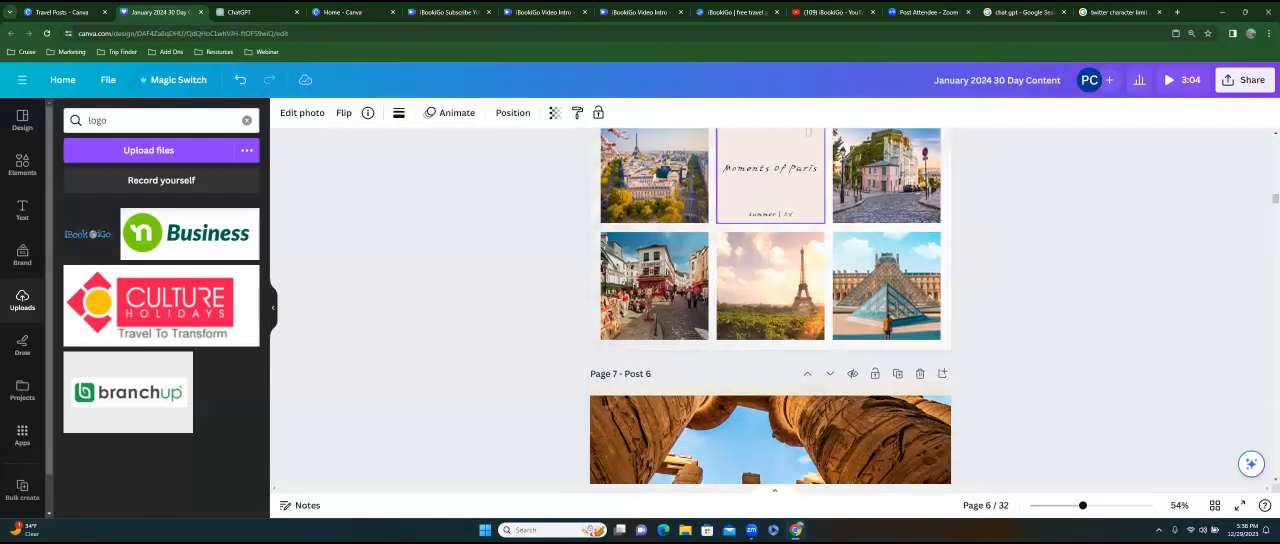
right_click(757, 188)
click(820, 191)
drag(769, 296, 769, 150)
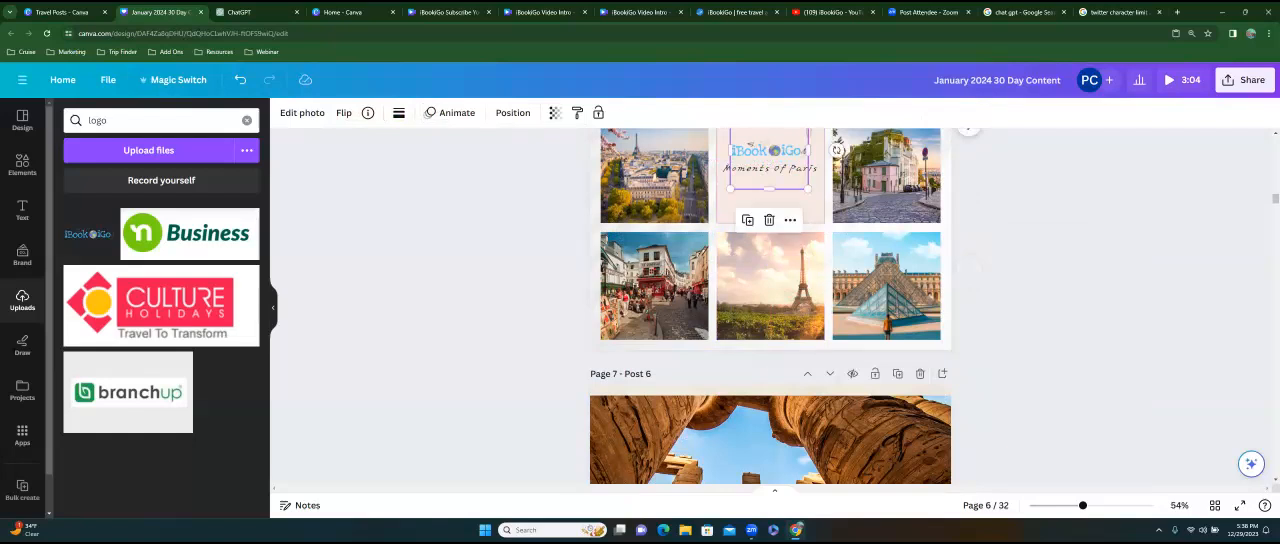
Paste the iBookiGo logo onto page 7's "Never stop exploring" post and place it below "It's time to travel".
scroll(770, 300, down, 4)
scroll(770, 300, down, 1)
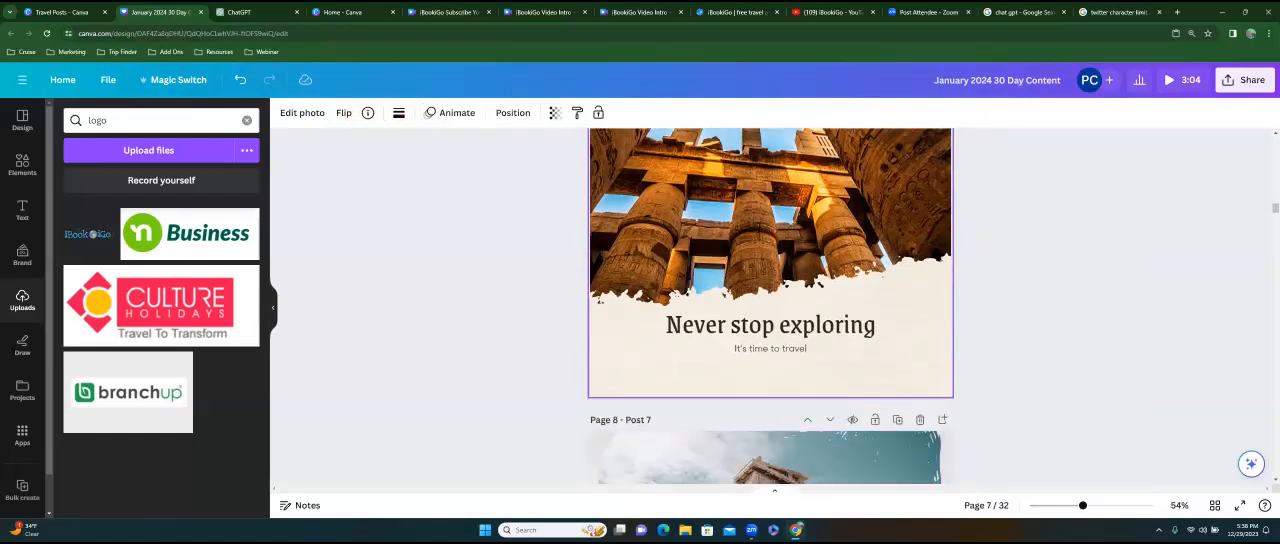
right_click(751, 256)
click(790, 322)
drag(770, 343, 770, 369)
scroll(770, 306, down, 3)
scroll(770, 306, down, 2)
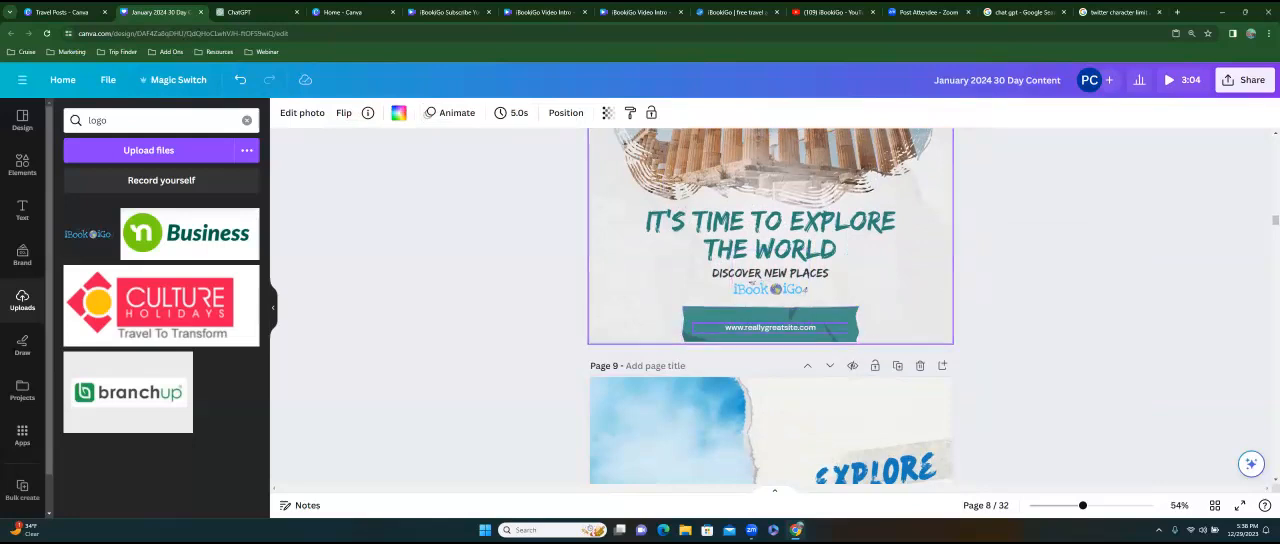
click(770, 327)
click(770, 327)
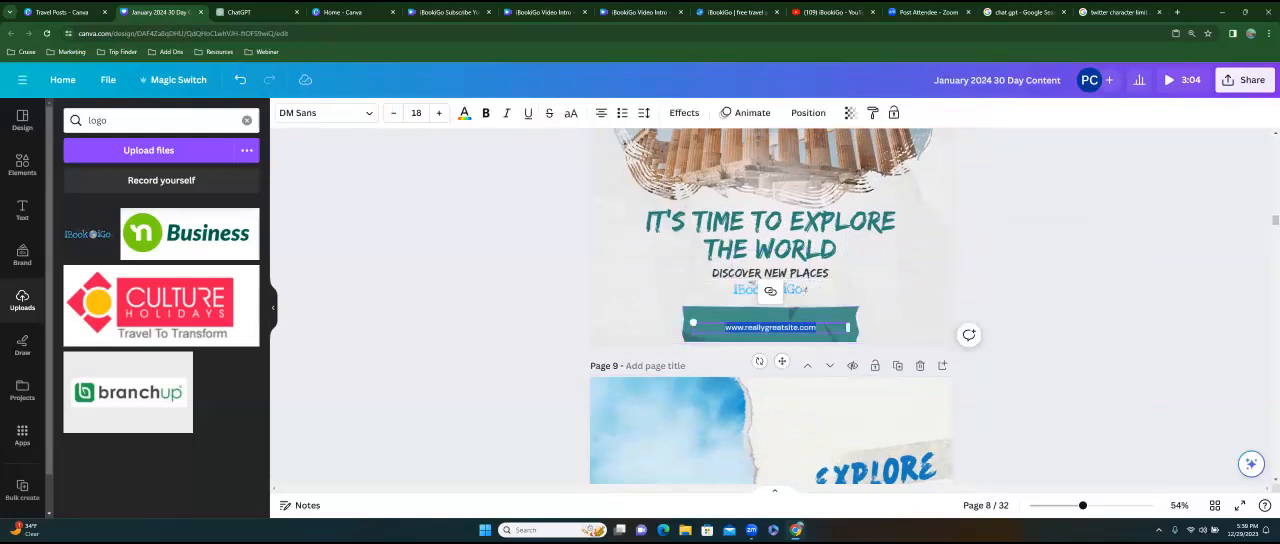
text(www.ibookigo.com)
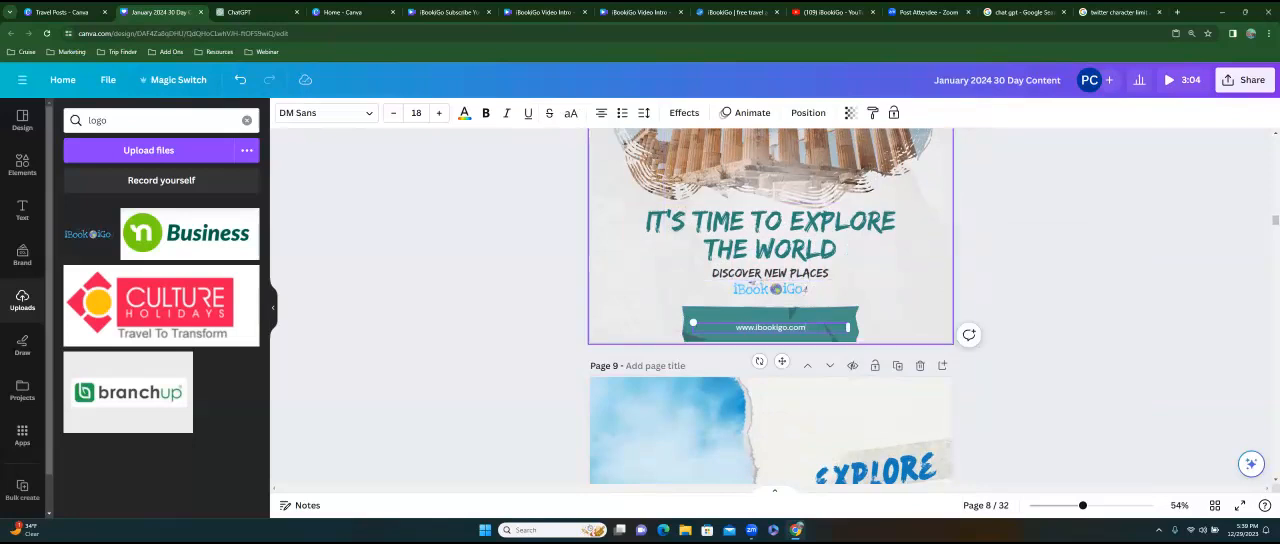
click(640, 288)
Switch to ChatGPT and resubmit the Egypt vacation caption prompt with "rome" as the destination.
scroll(660, 265, up, 2)
click(660, 267)
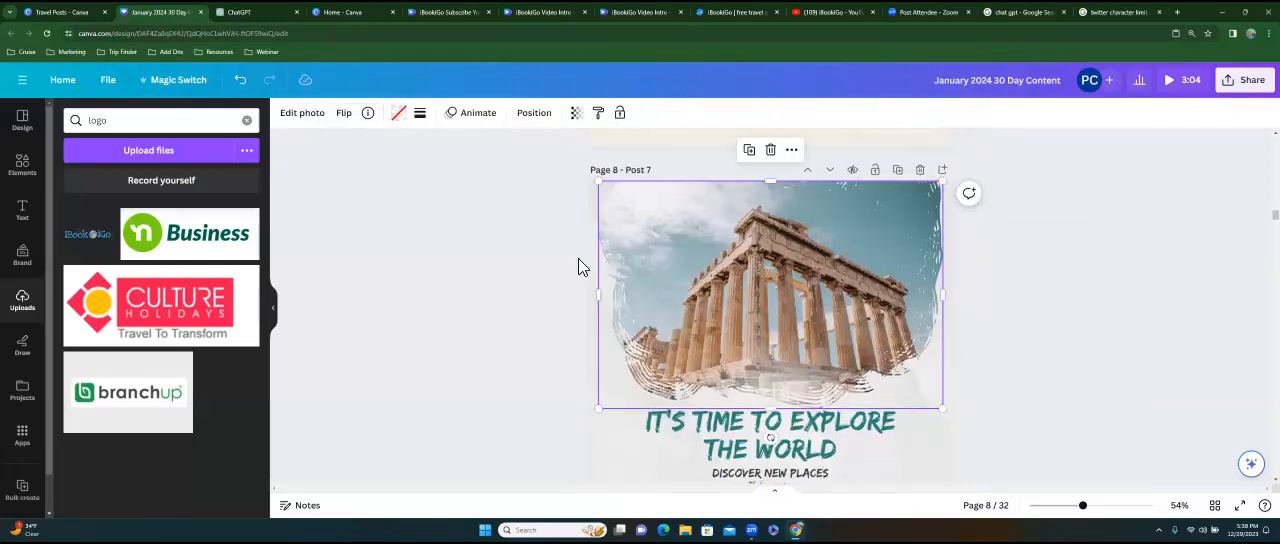
click(255, 12)
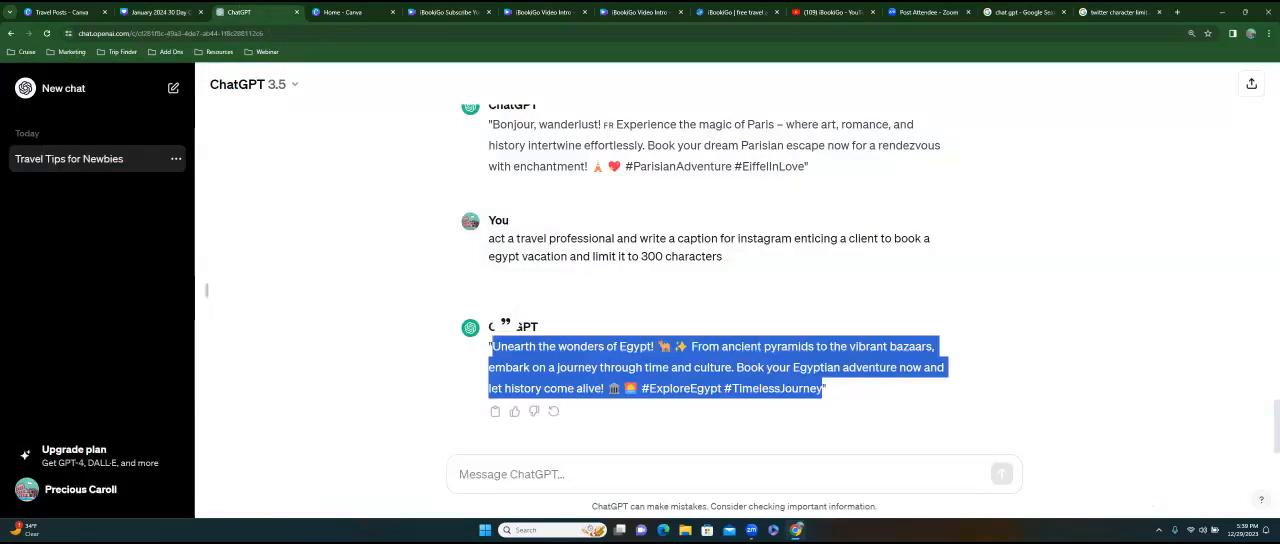
double_click(493, 240)
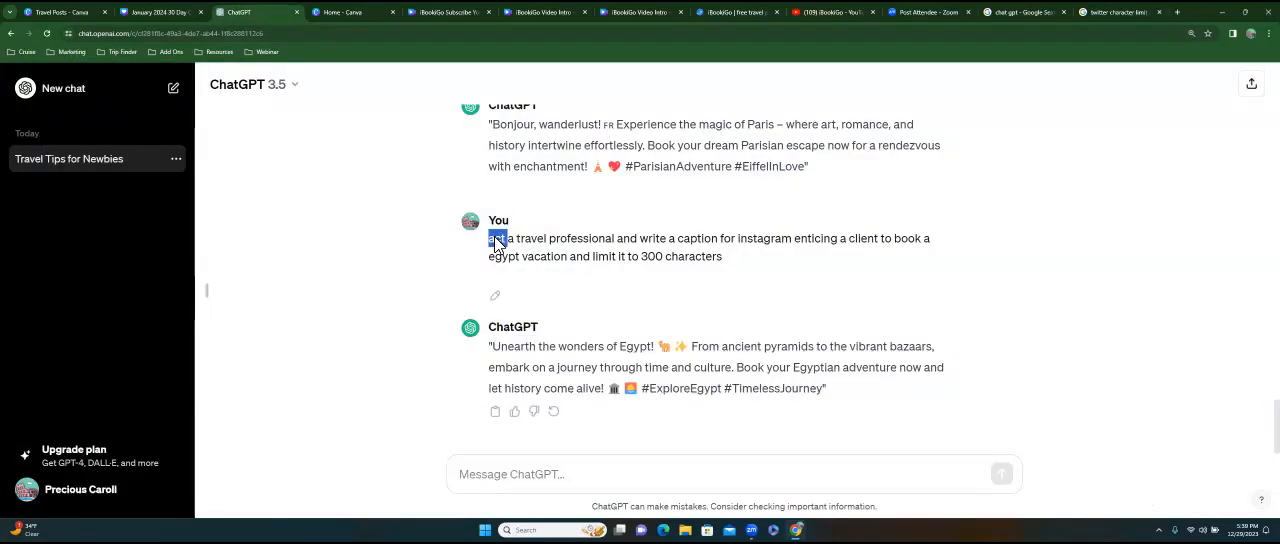
triple_click(631, 254)
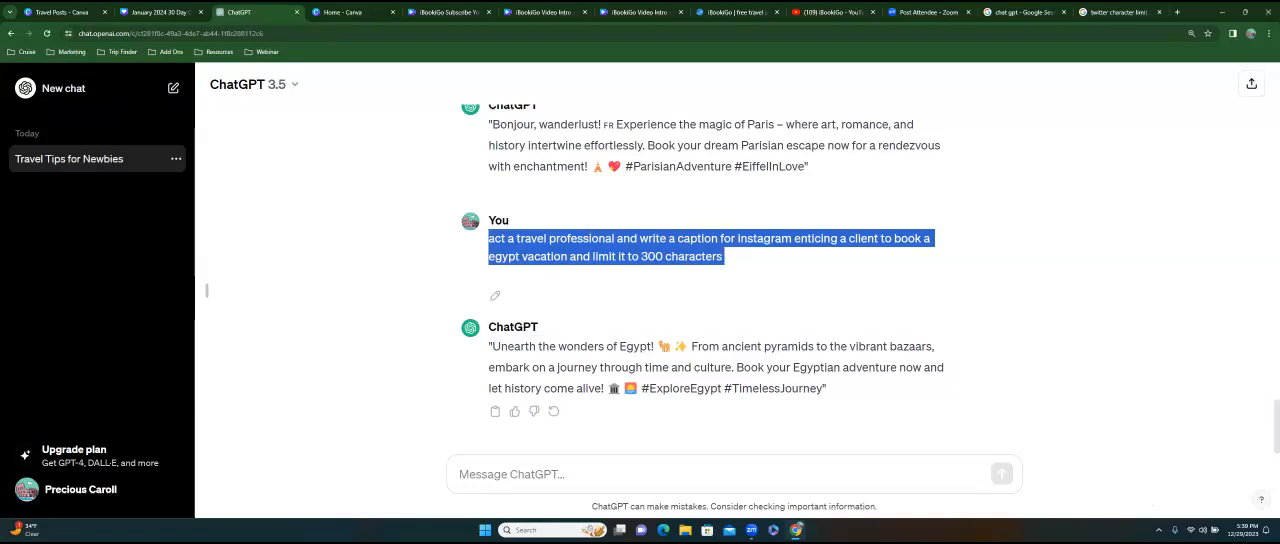
click(512, 474)
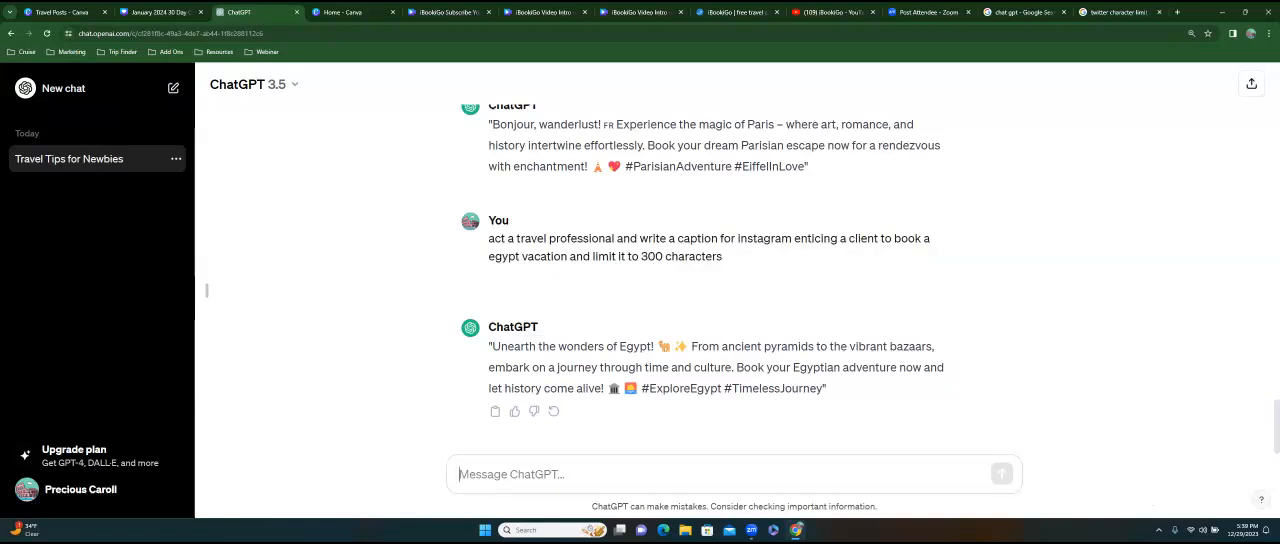
key(ctrl+v)
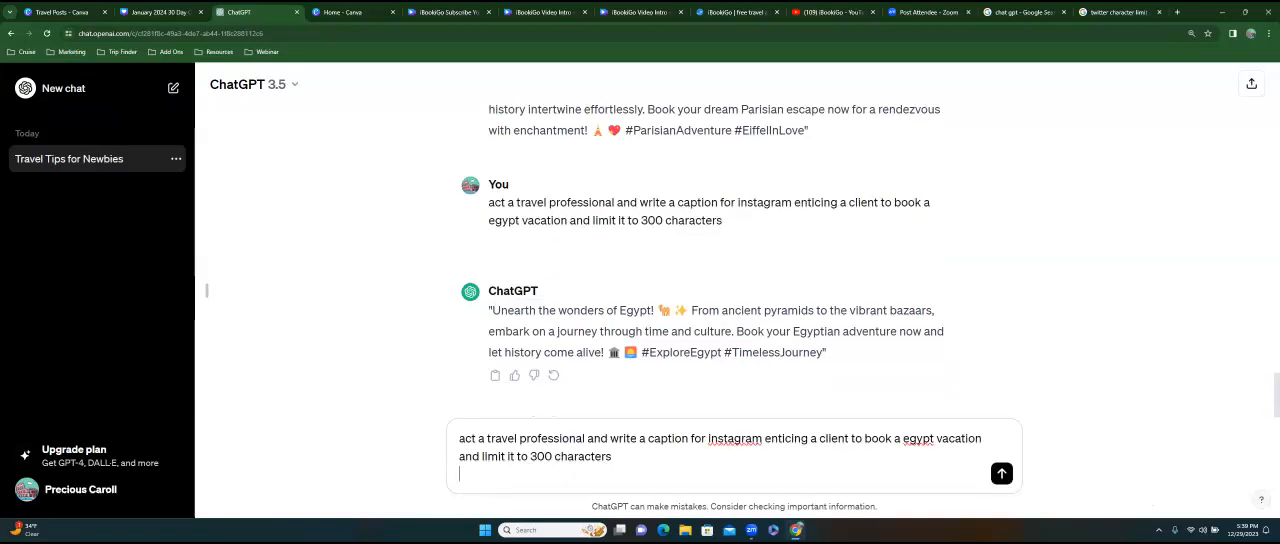
drag(902, 438, 934, 438)
text(rome)
key(Return)
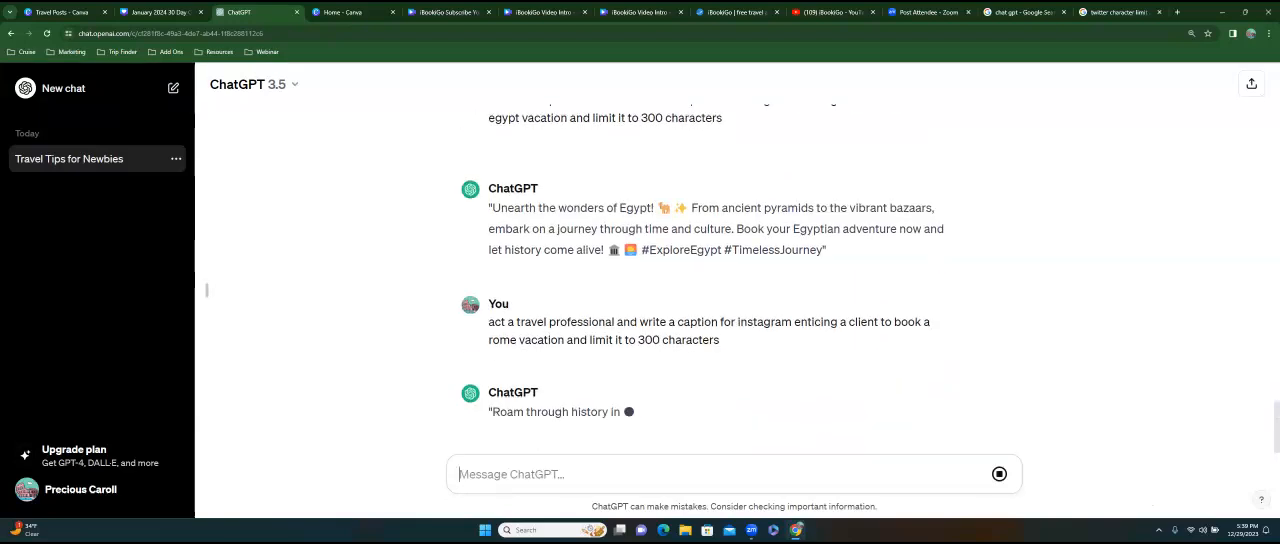
Copy the Rome caption into the notes of page 8 in Canva and append the hashtag #ibookgio.
drag(492, 346, 829, 389)
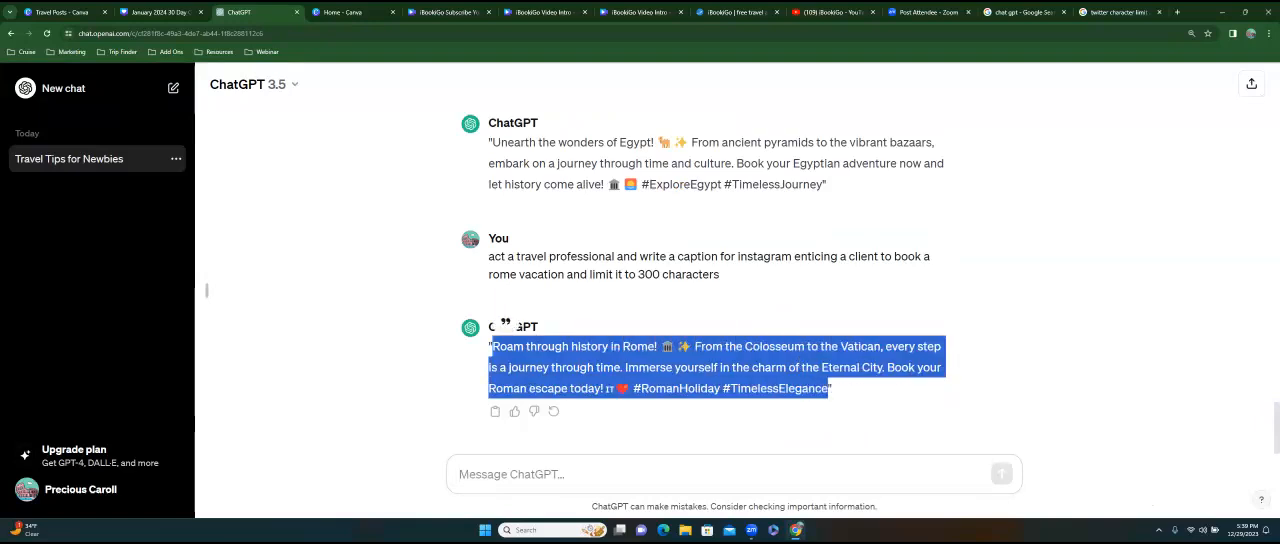
right_click(686, 370)
click(740, 382)
click(160, 14)
click(300, 505)
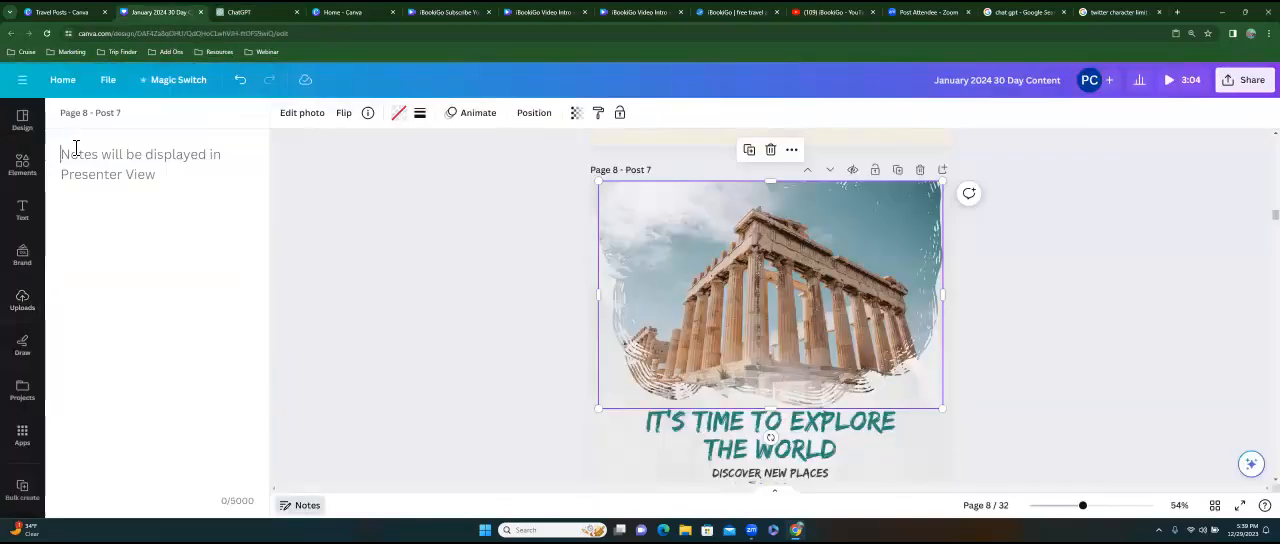
key(ctrl+v)
text(#ibookgio)
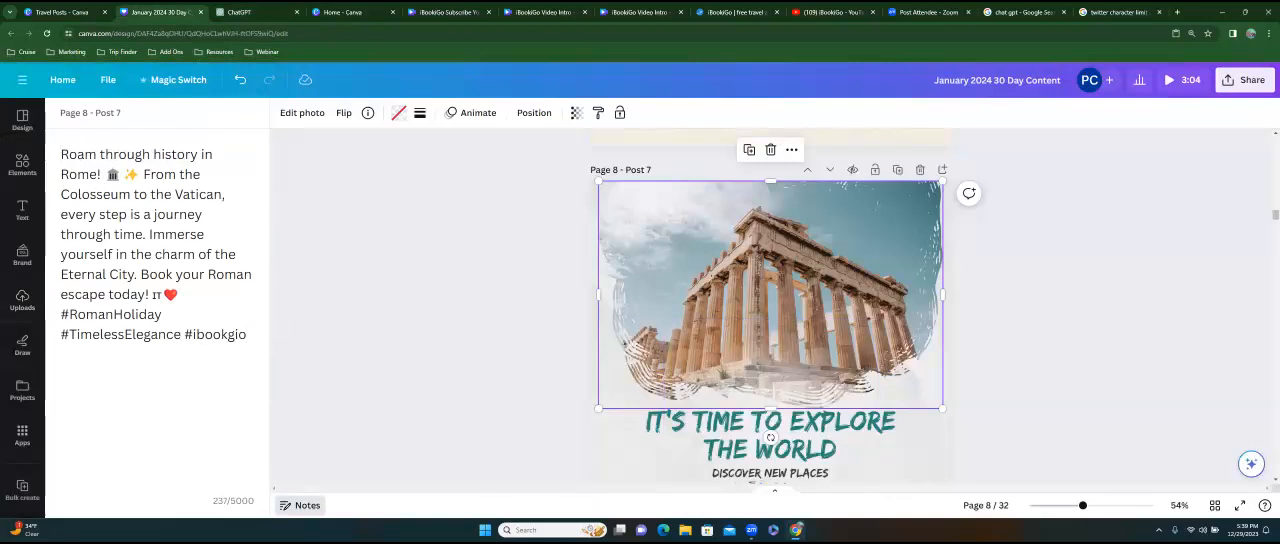
click(300, 505)
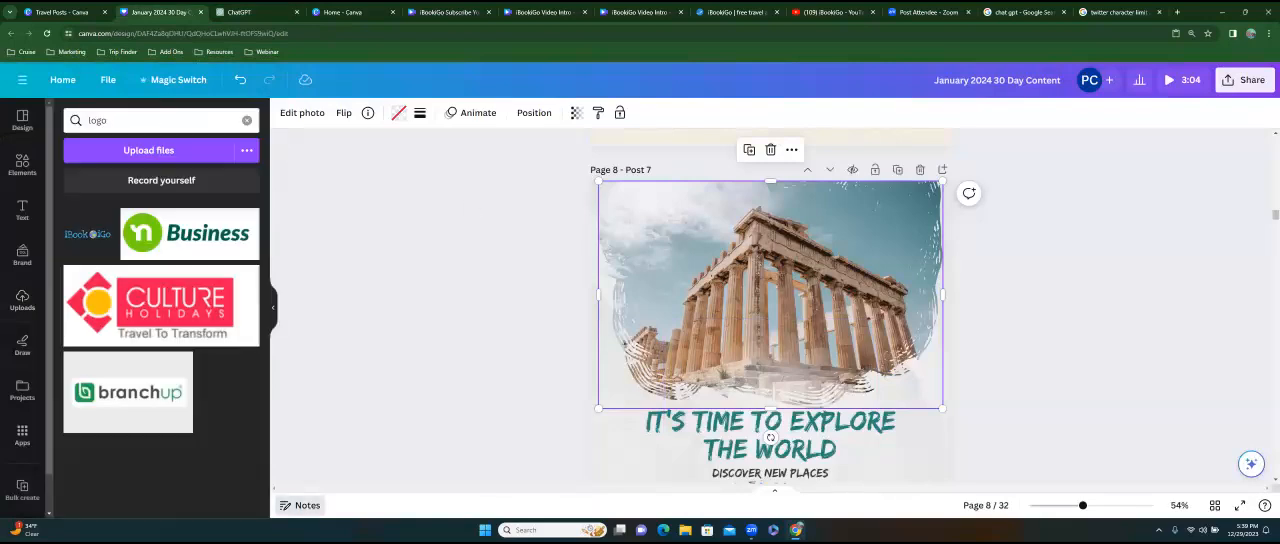
Search the element photos for "rome destinations" and replace page 8's temple picture with the daytime Colosseum photo.
double_click(97, 125)
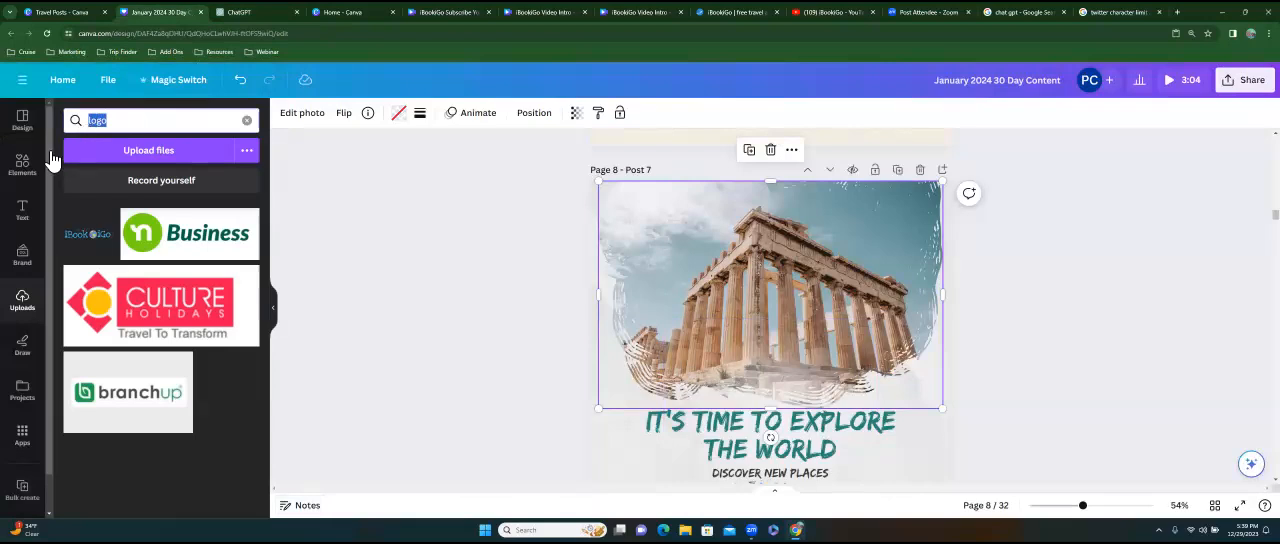
click(22, 165)
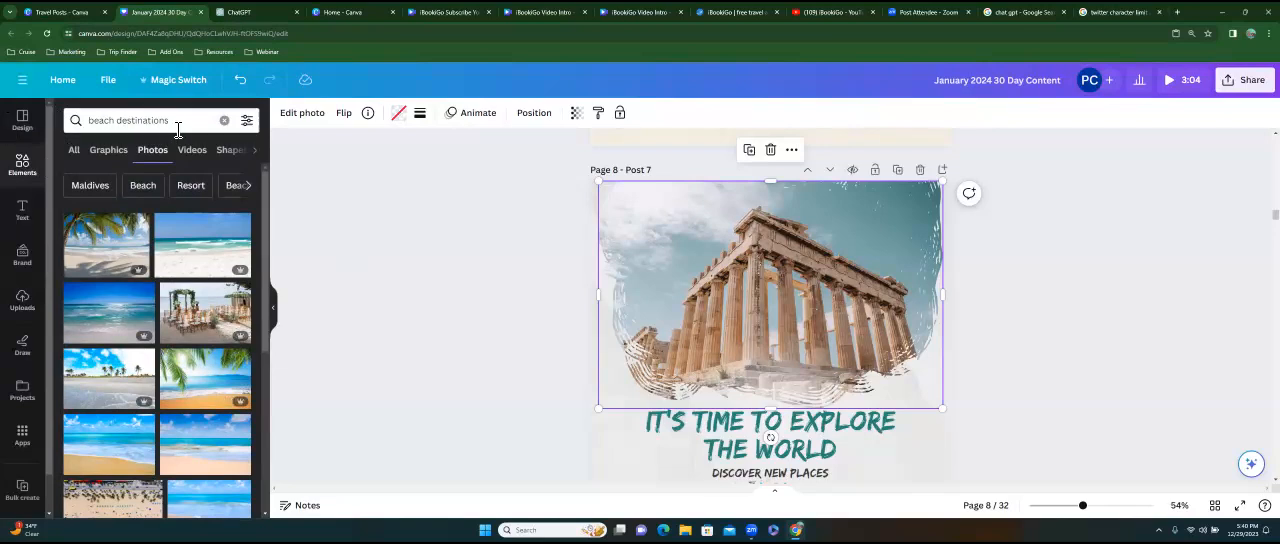
drag(177, 124, 86, 126)
text(rome destinations)
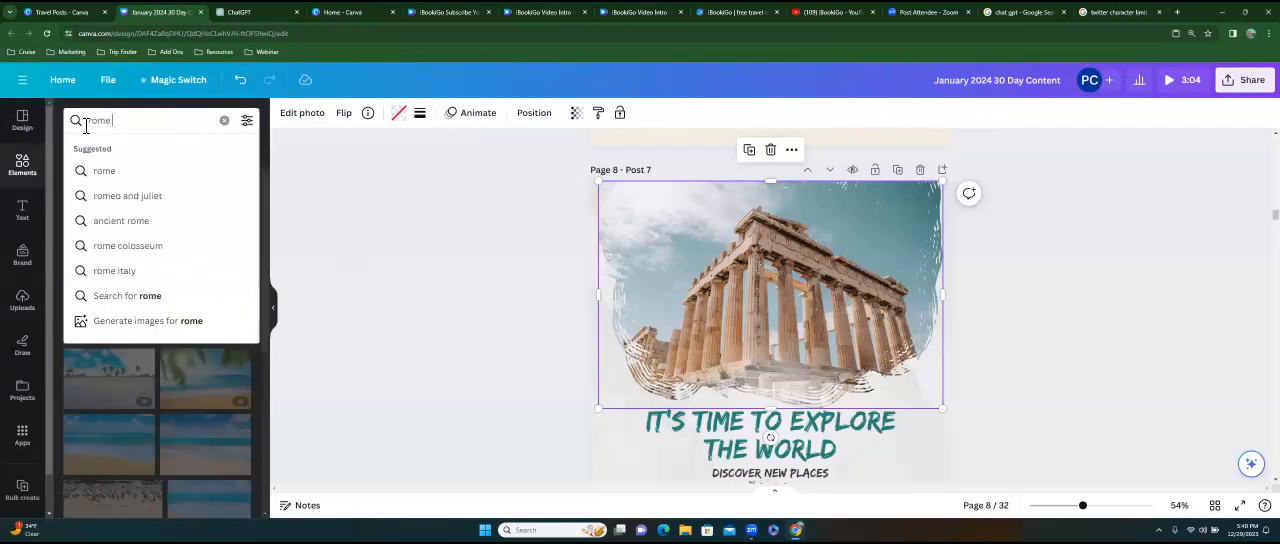
key(Return)
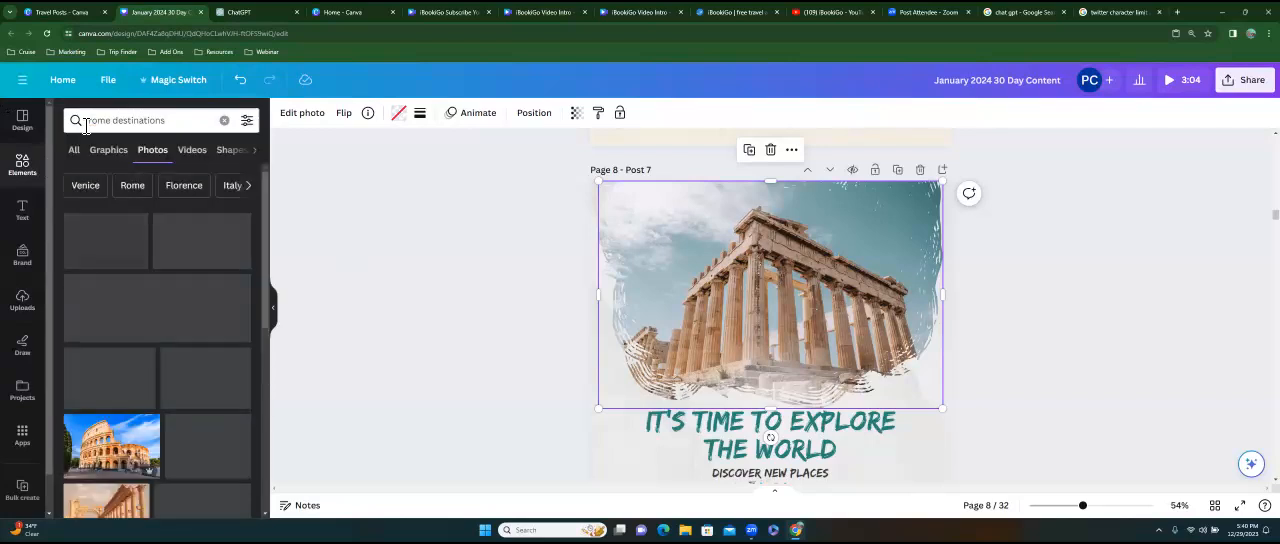
click(204, 254)
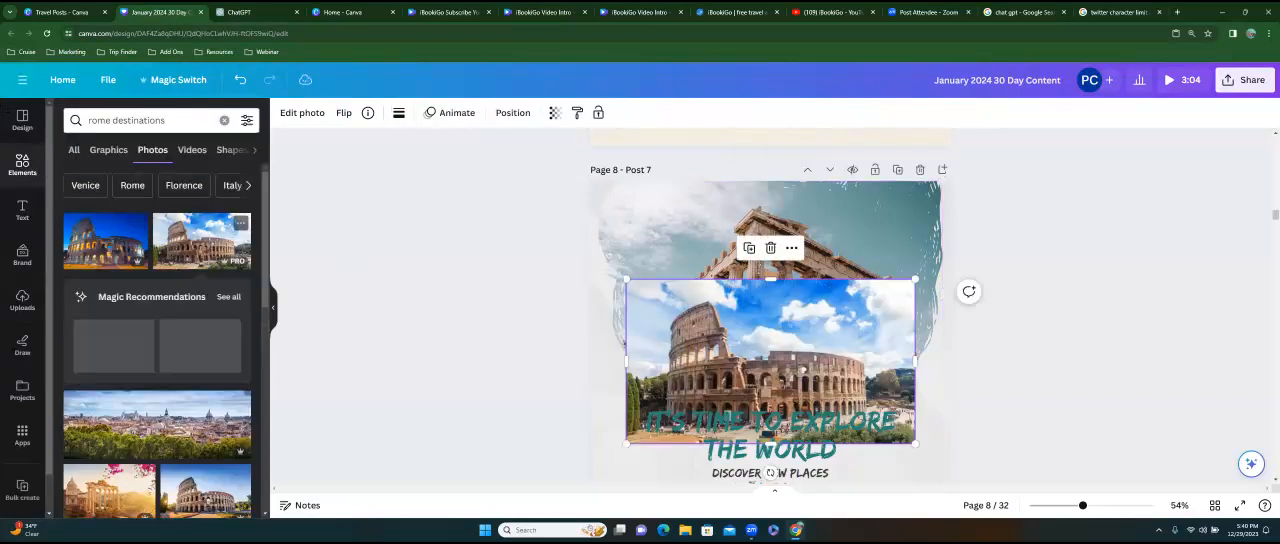
drag(802, 370, 822, 290)
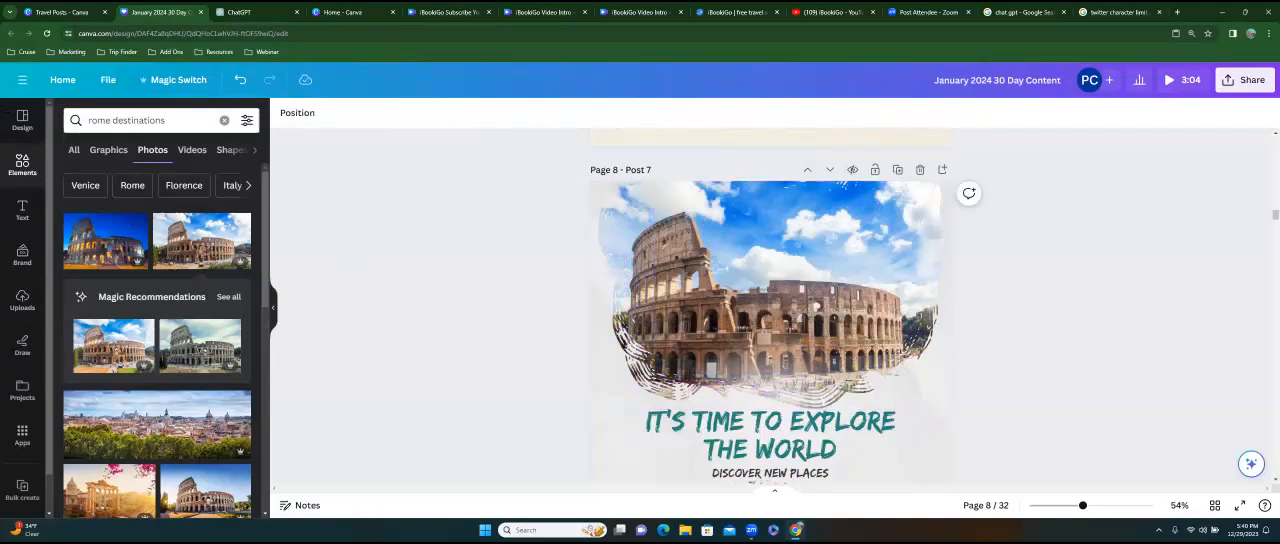
Review page 8's finished post and open its notes to check the Rome caption.
scroll(770, 306, down, 5)
scroll(770, 306, up, 5)
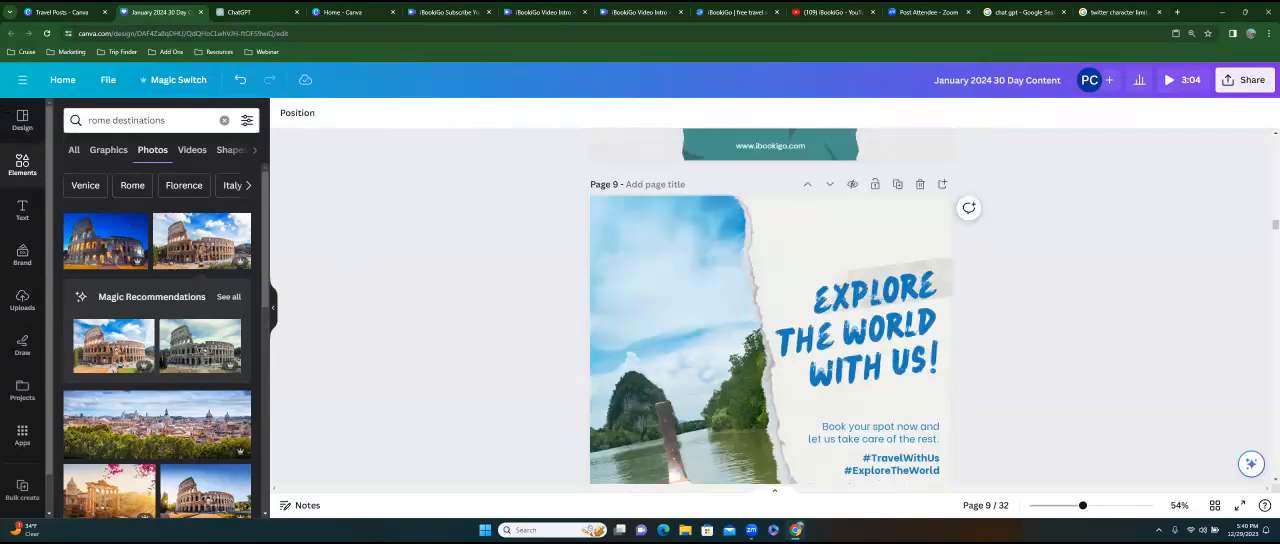
click(622, 440)
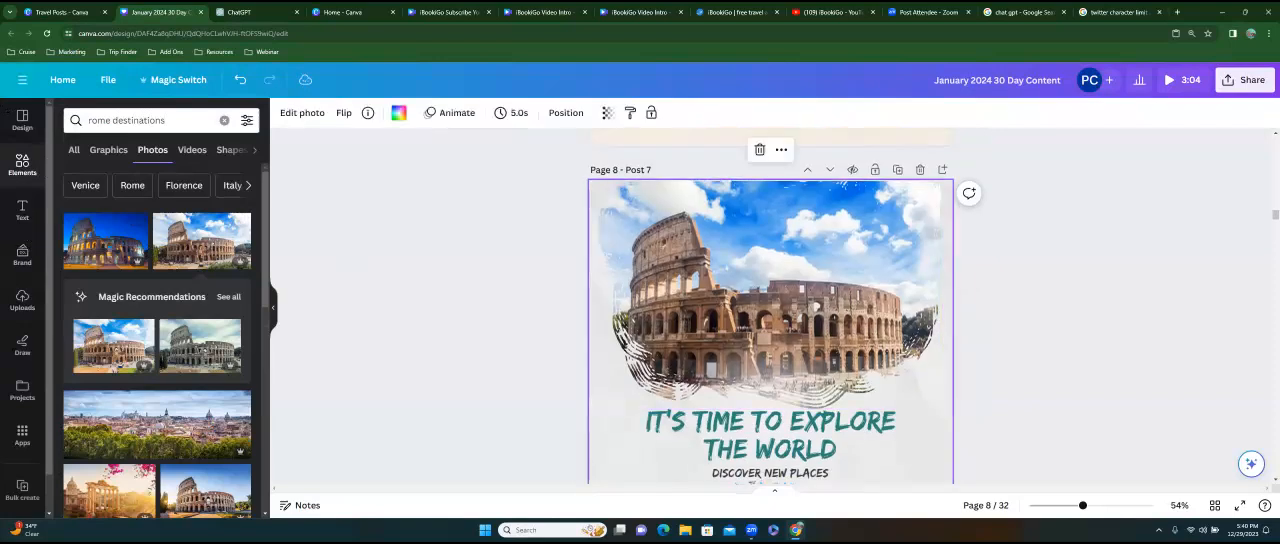
click(301, 506)
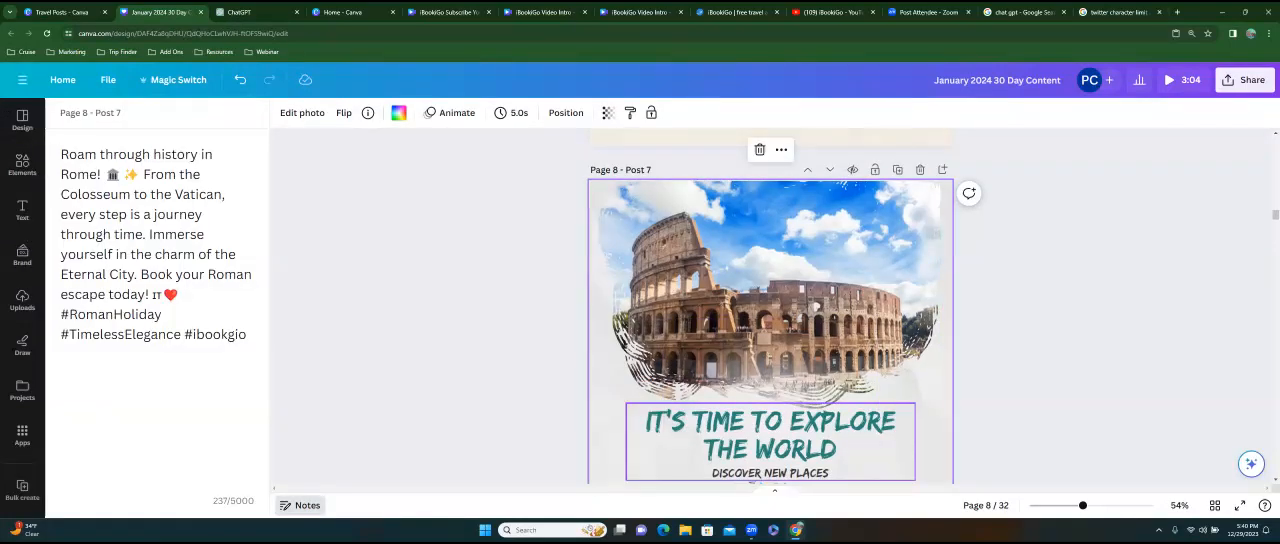
Go to page 9, then switch to ChatGPT and copy the Rome vacation caption prompt into a new message.
scroll(770, 306, down, 5)
scroll(770, 306, down, 1)
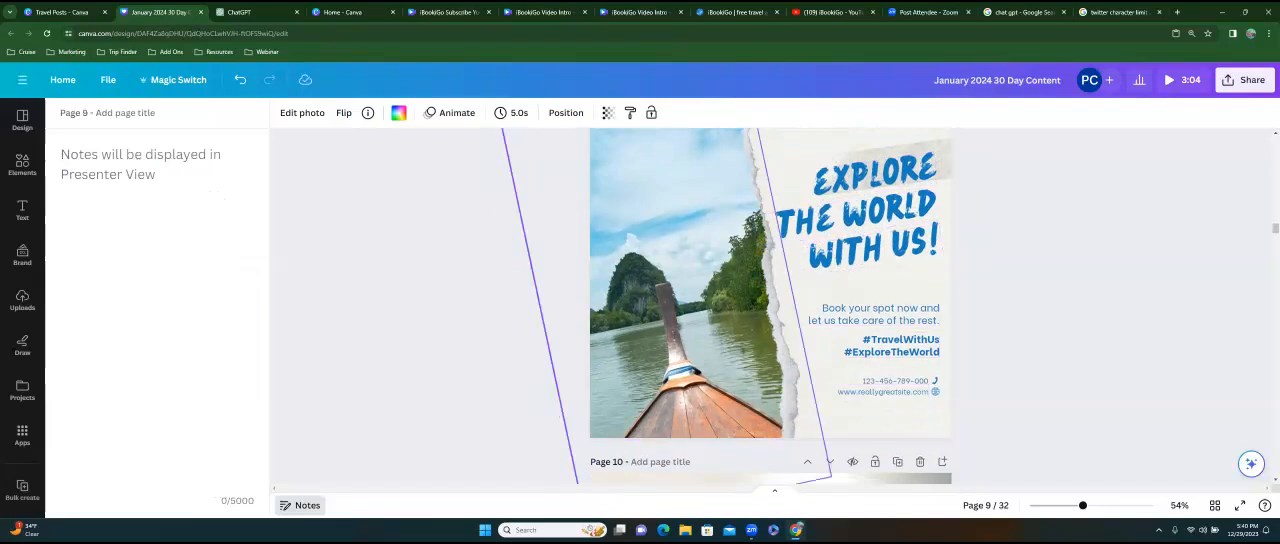
click(690, 300)
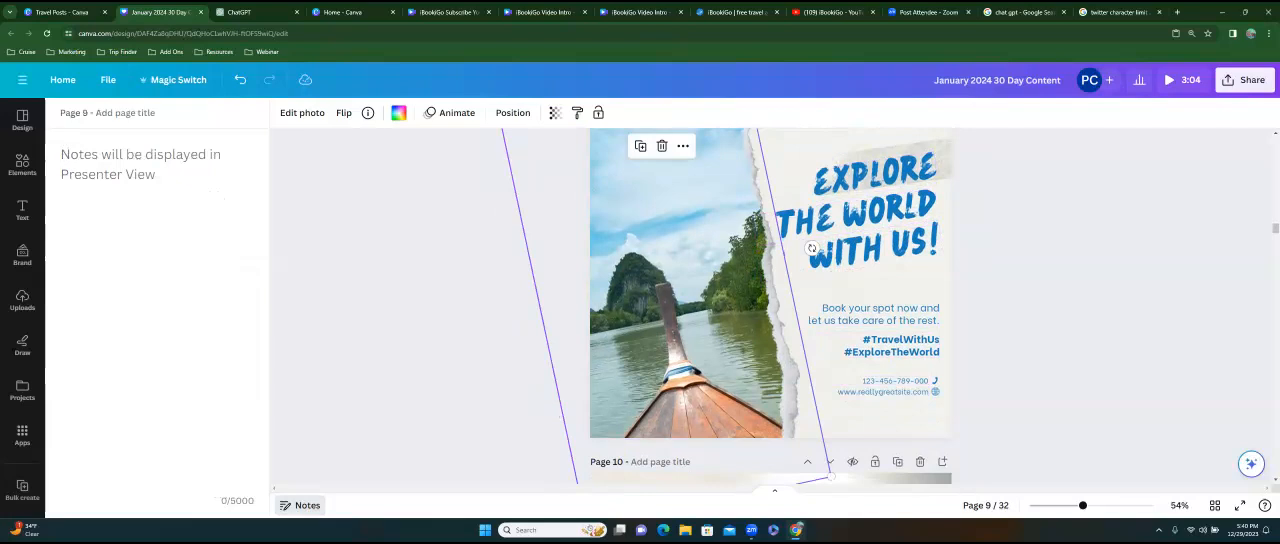
click(242, 14)
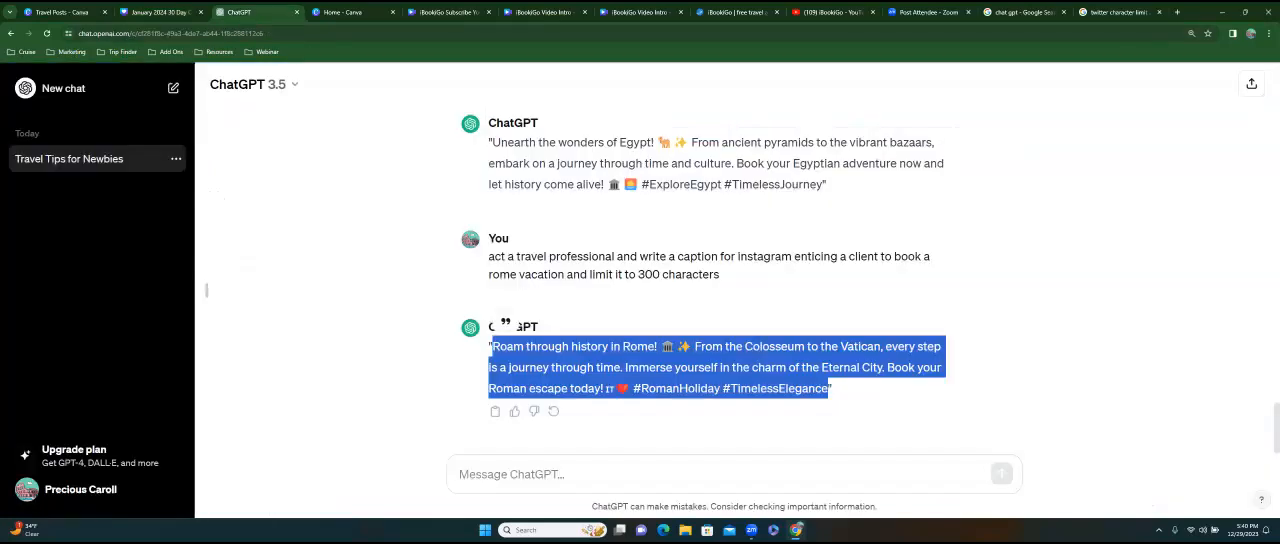
drag(489, 257, 720, 275)
right_click(689, 263)
click(707, 270)
click(512, 475)
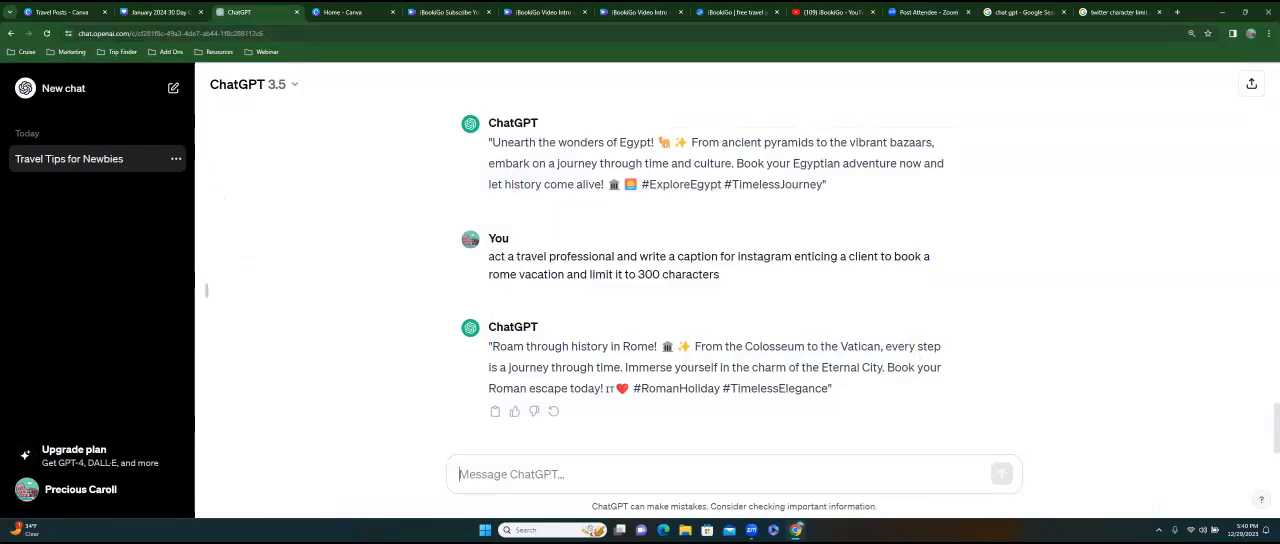
key(ctrl+v)
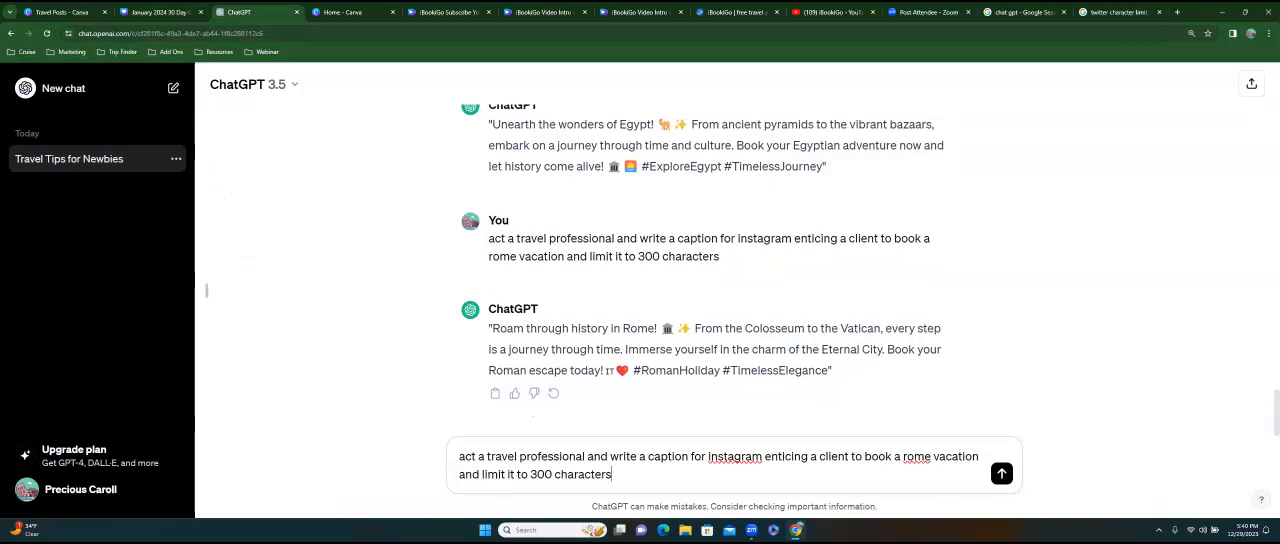
Replace "book a rome vacation" in the prompt with "explore the world", keep "and limit it to 300 characters", and submit it.
drag(864, 456, 980, 456)
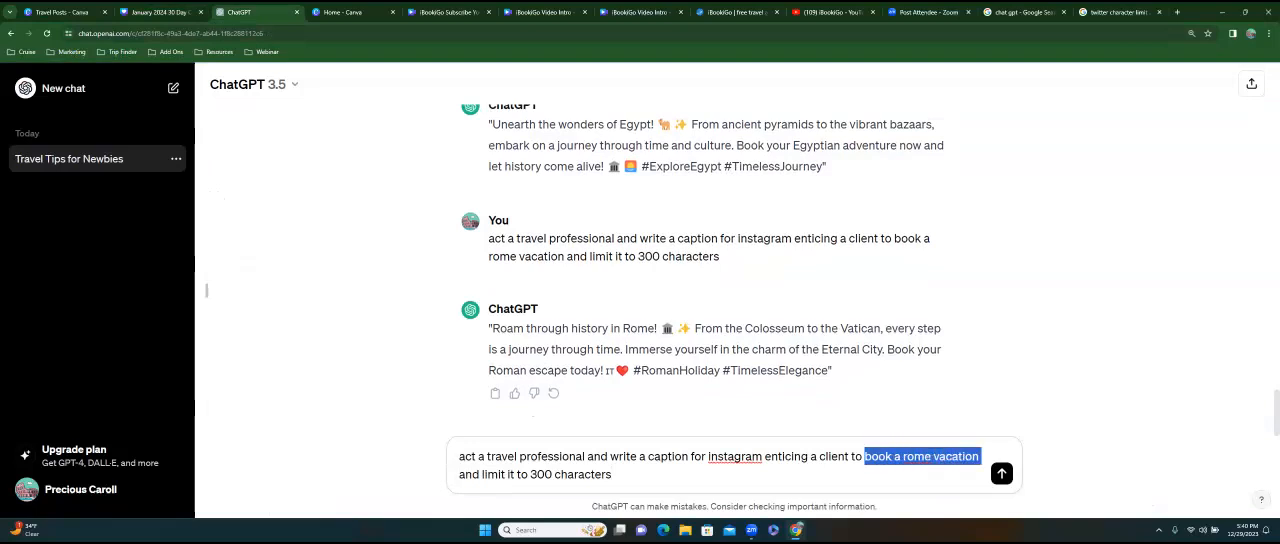
text(exp)
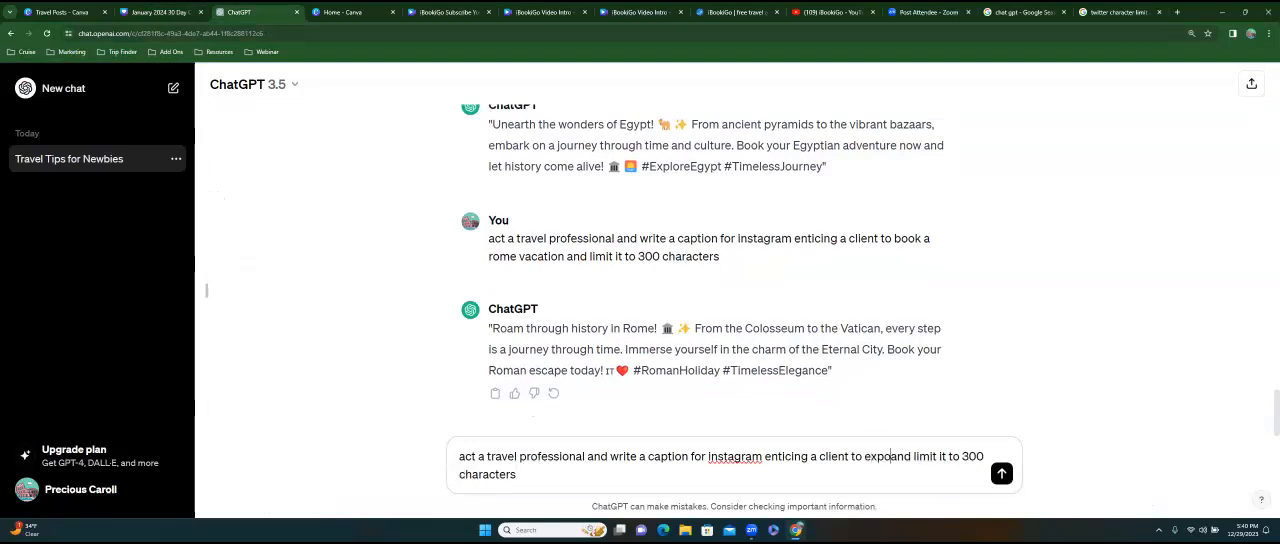
text(lore the world)
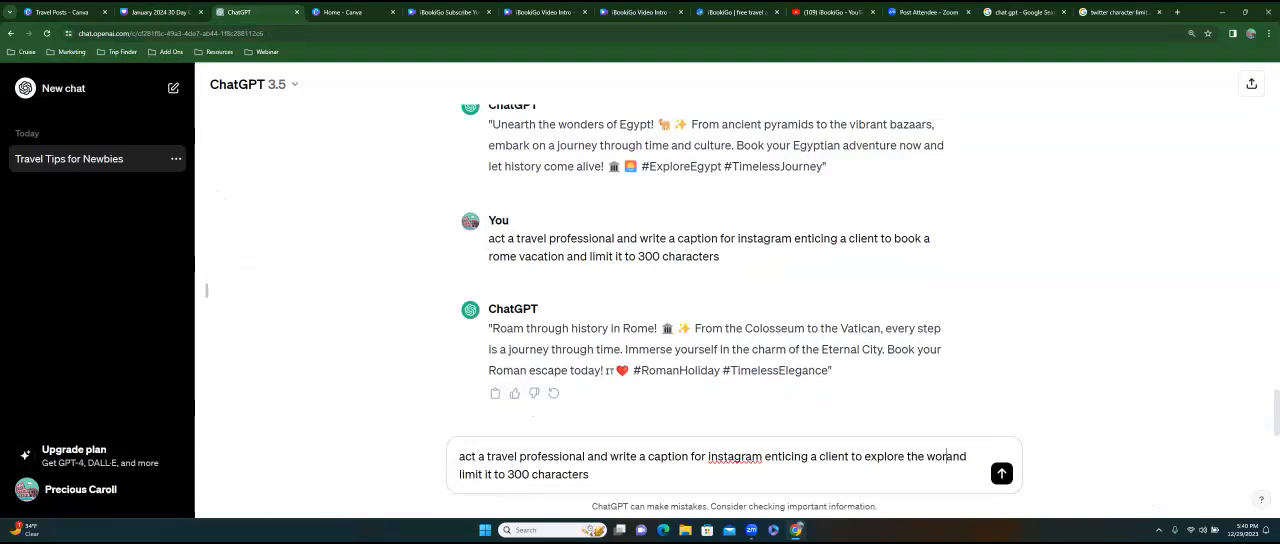
key(Delete)
key(Delete)
key(Delete)
key(Delete)
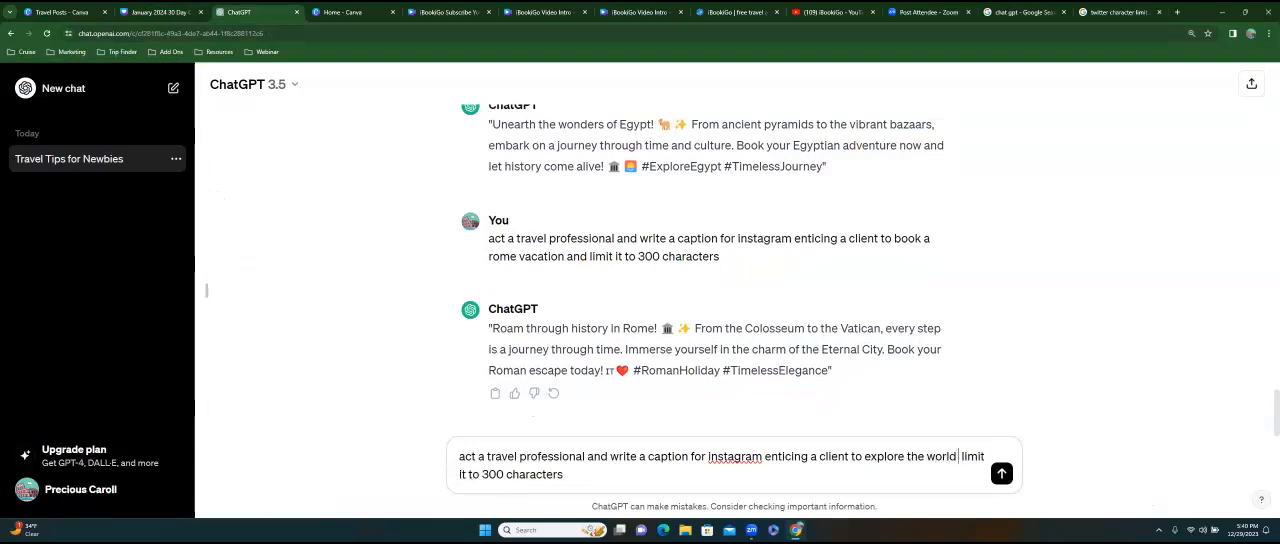
text(and)
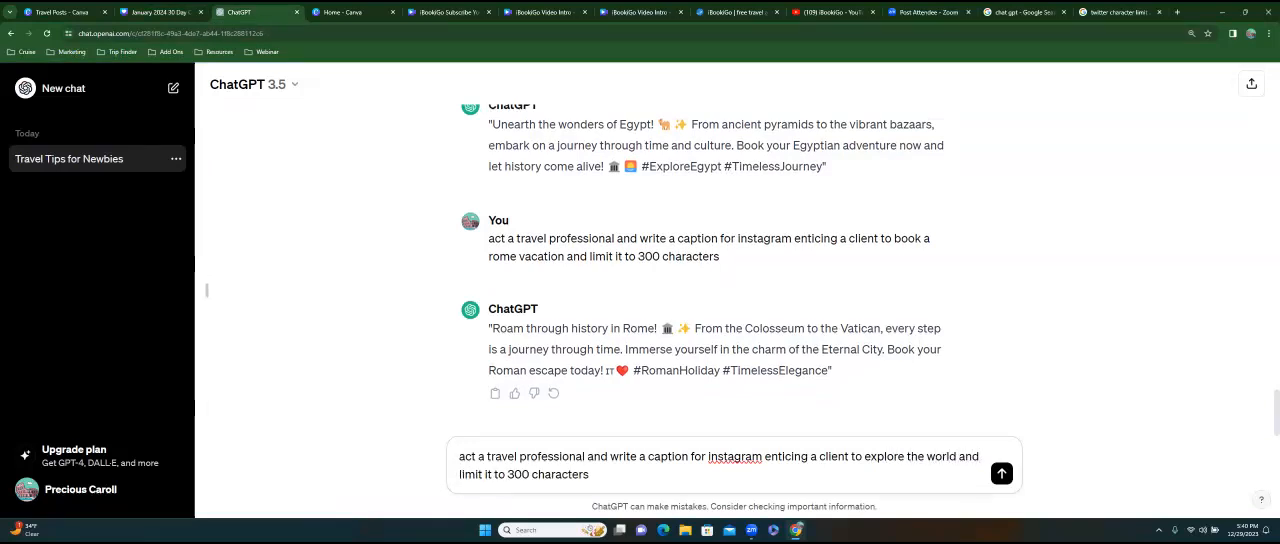
key(Return)
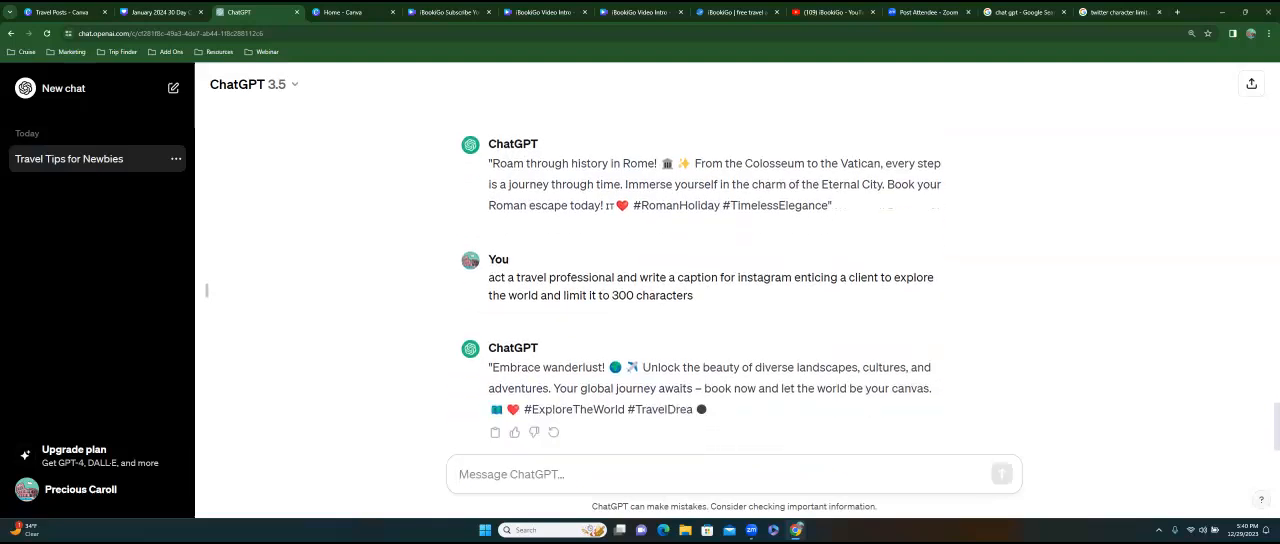
Copy the "Embrace wanderlust!" caption into the notes of page 9 in Canva and append the hashtag #ibookigo.
drag(492, 346, 652, 367)
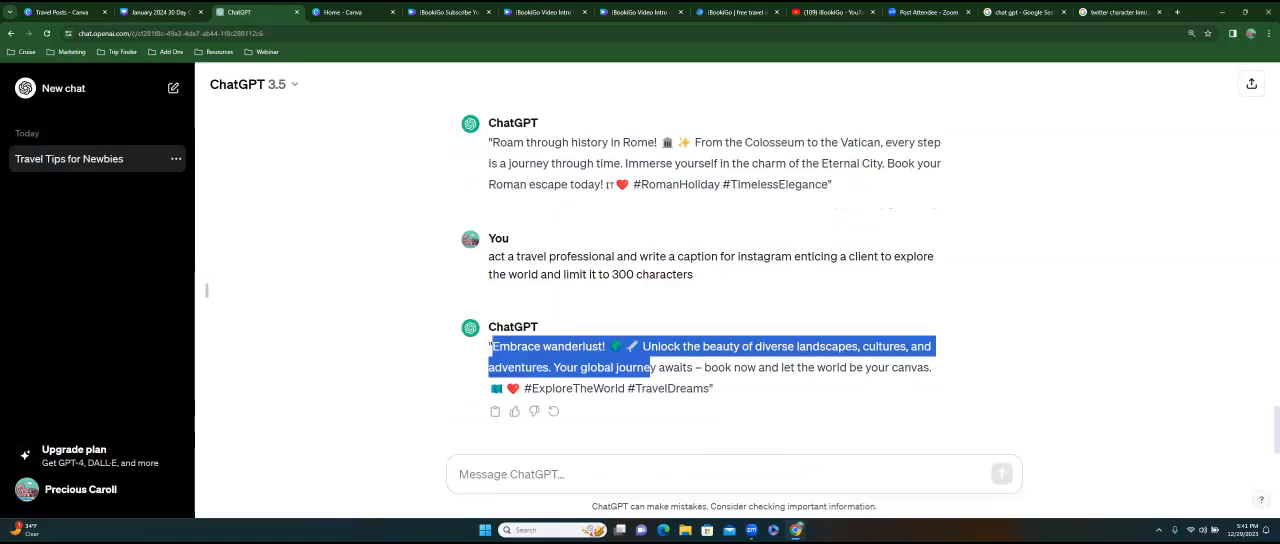
drag(652, 367, 711, 389)
right_click(618, 374)
click(650, 384)
click(166, 12)
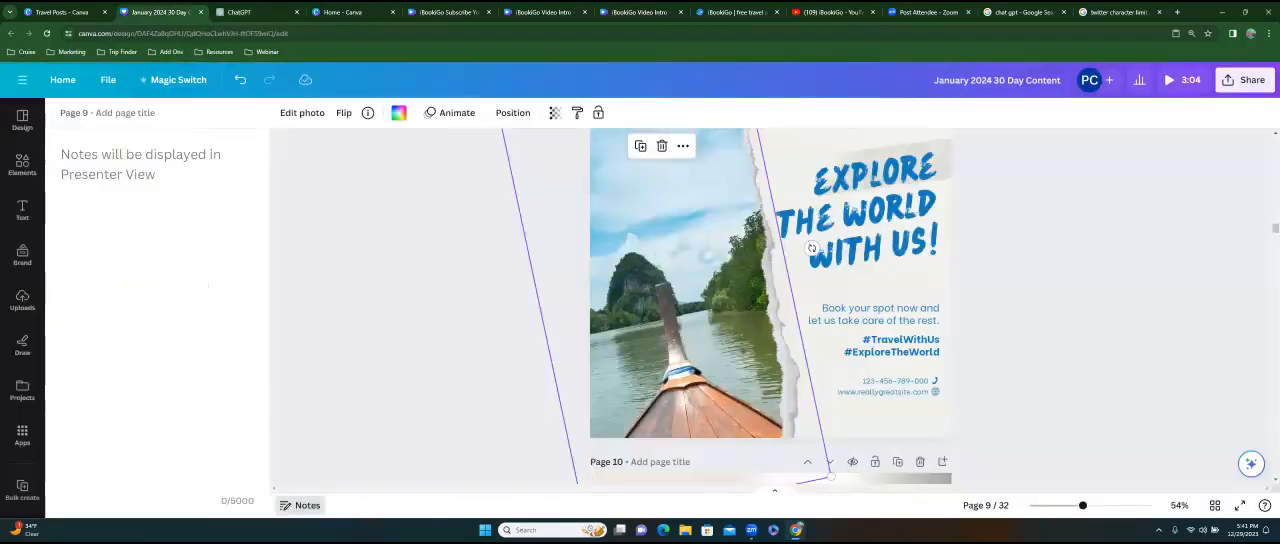
click(112, 160)
key(ctrl+v)
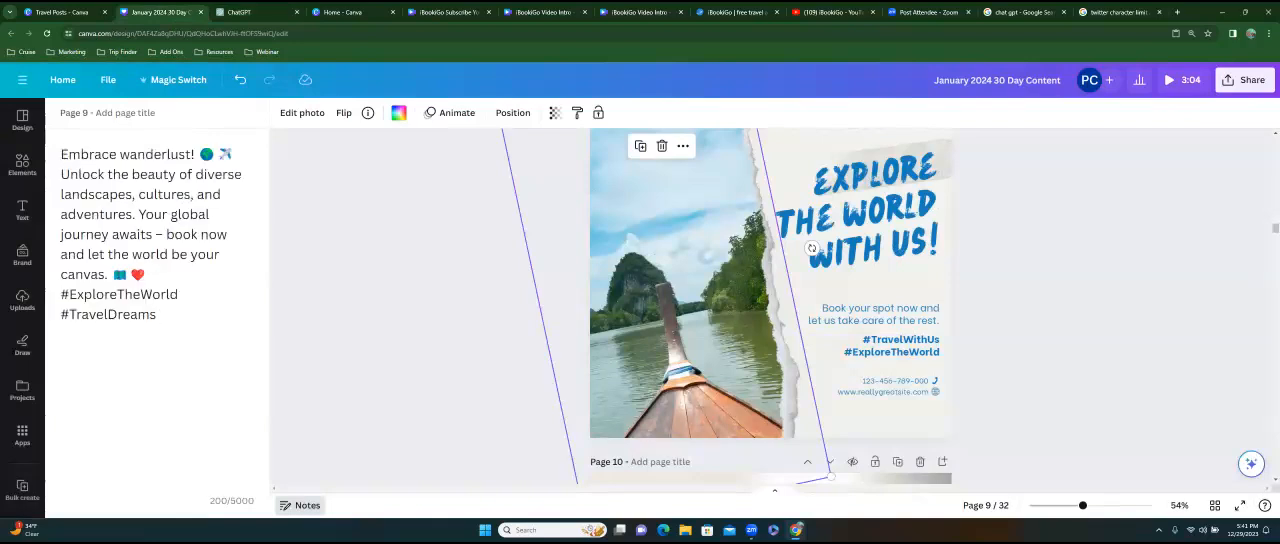
text(#ibookigo)
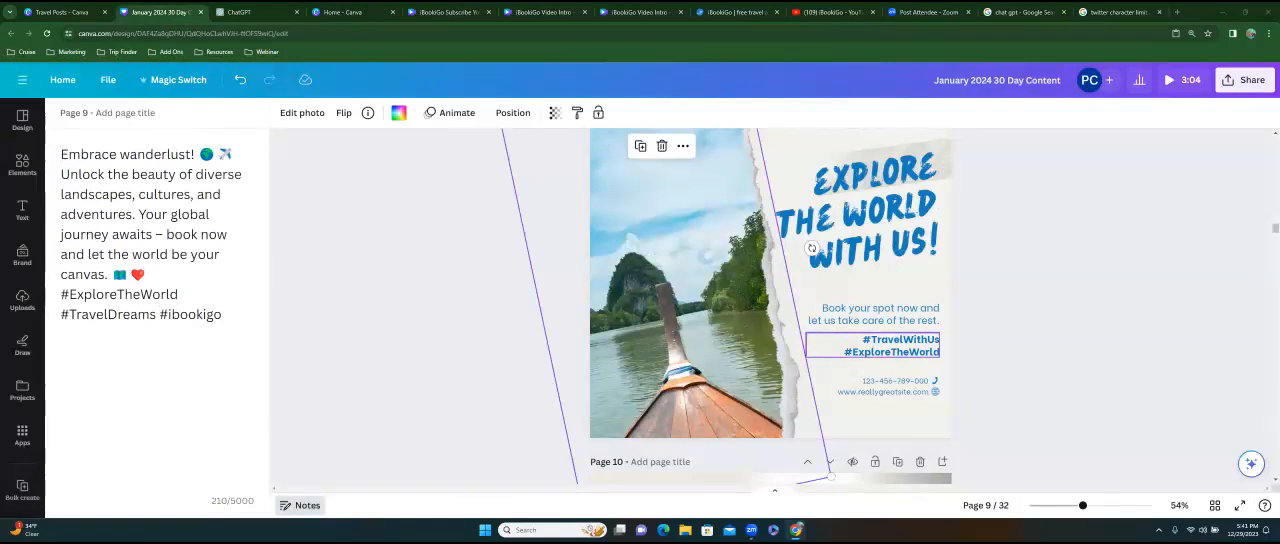
Try rewording the first two lines of page 9's headline as "BOOK YOUR" and "NEXT".
scroll(770, 306, up, 4)
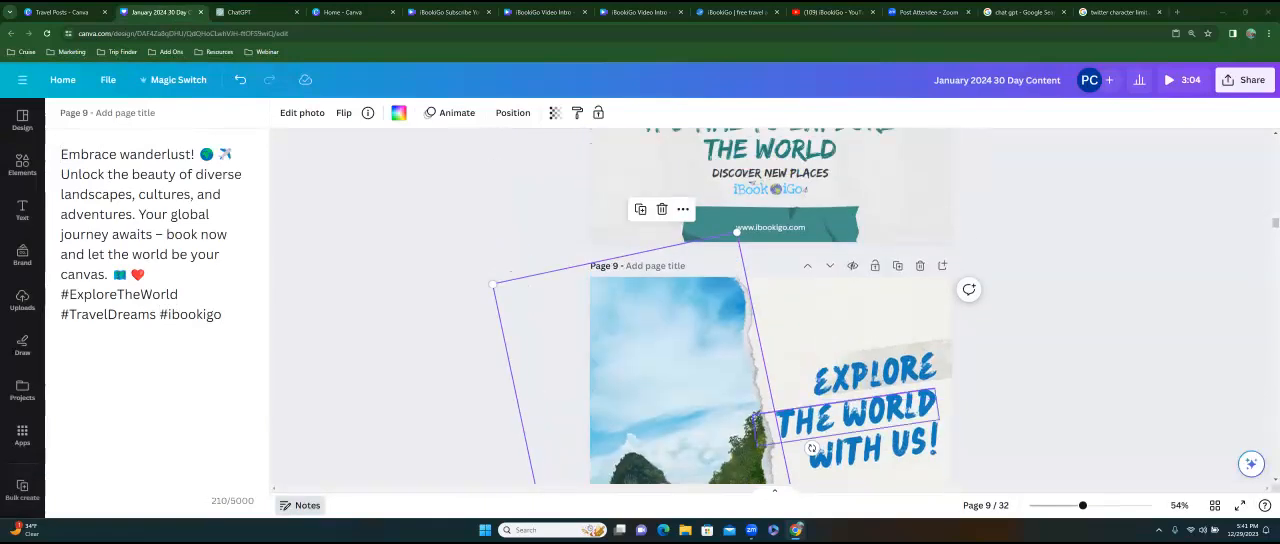
scroll(736, 306, down, 1)
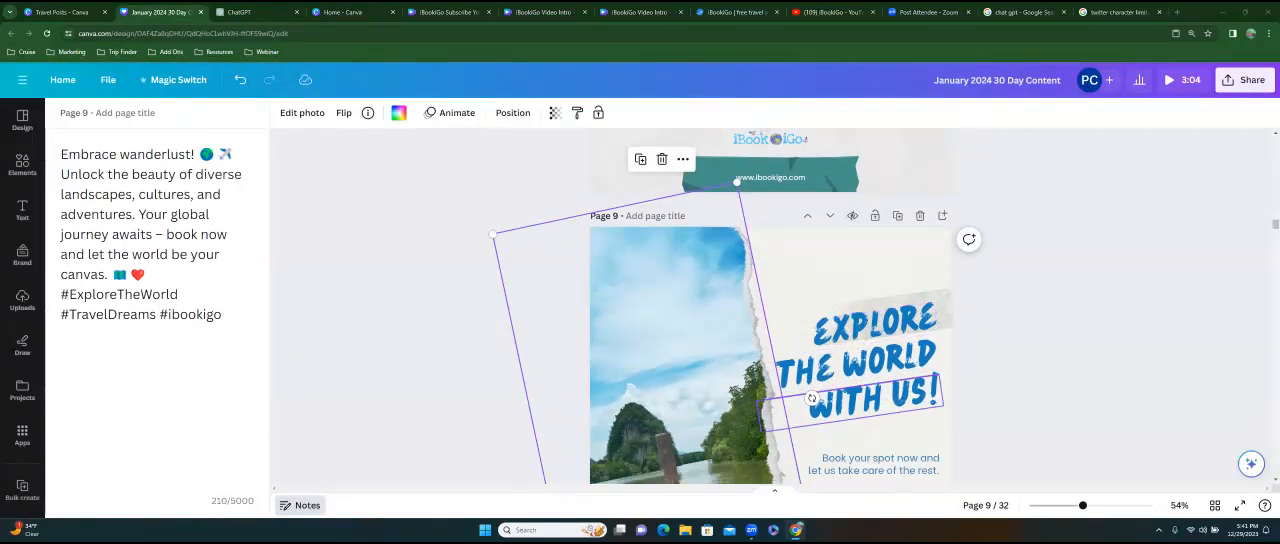
double_click(877, 326)
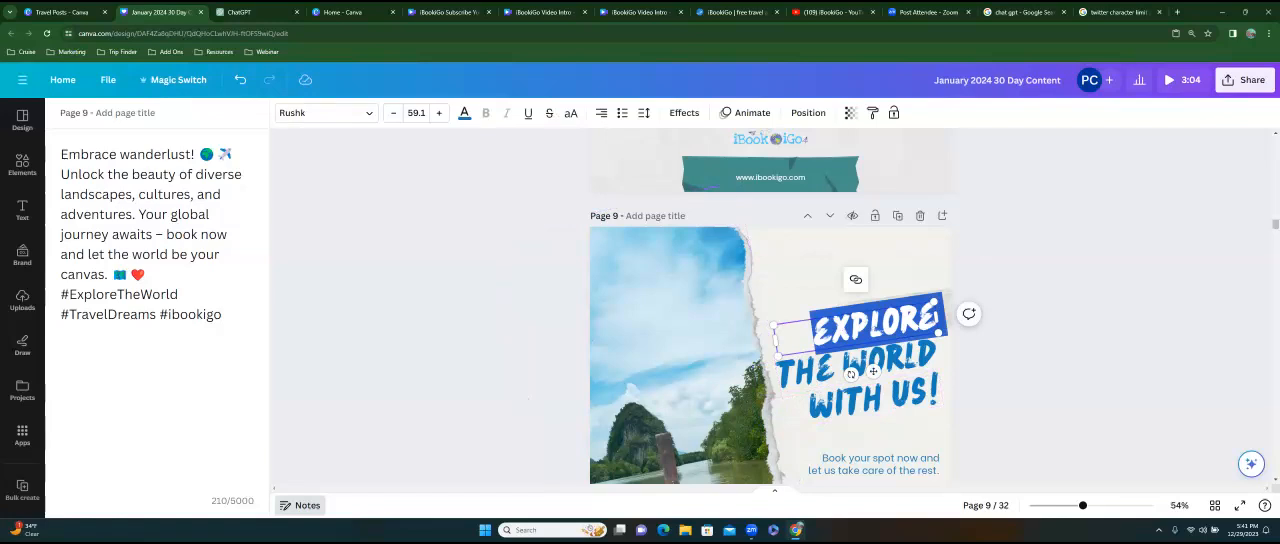
text(BOOK YOUR)
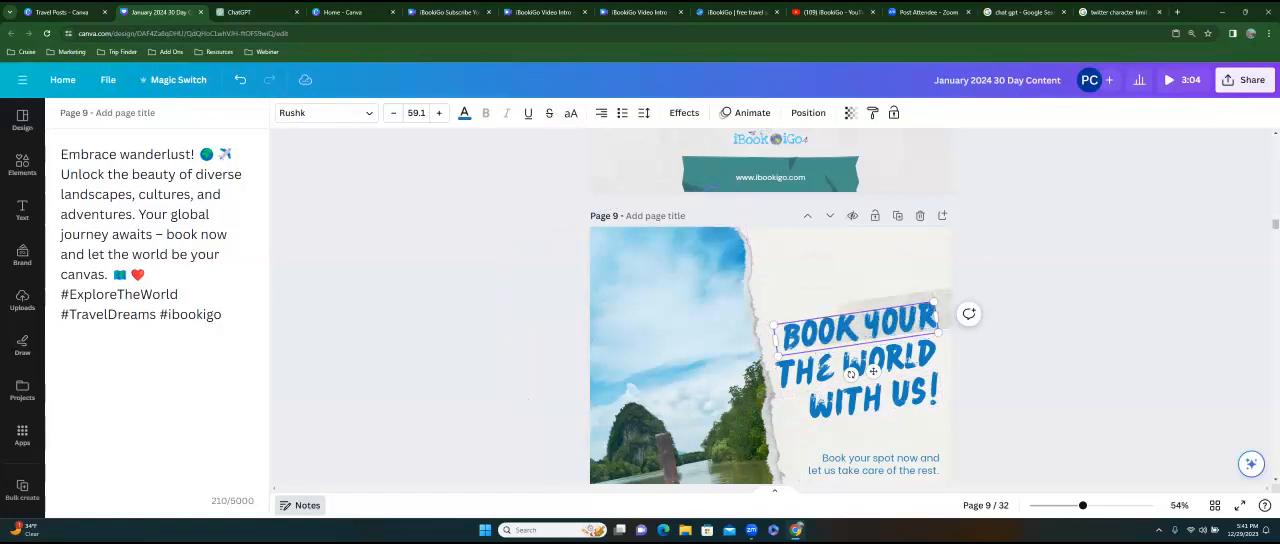
double_click(858, 362)
text(NEXT)
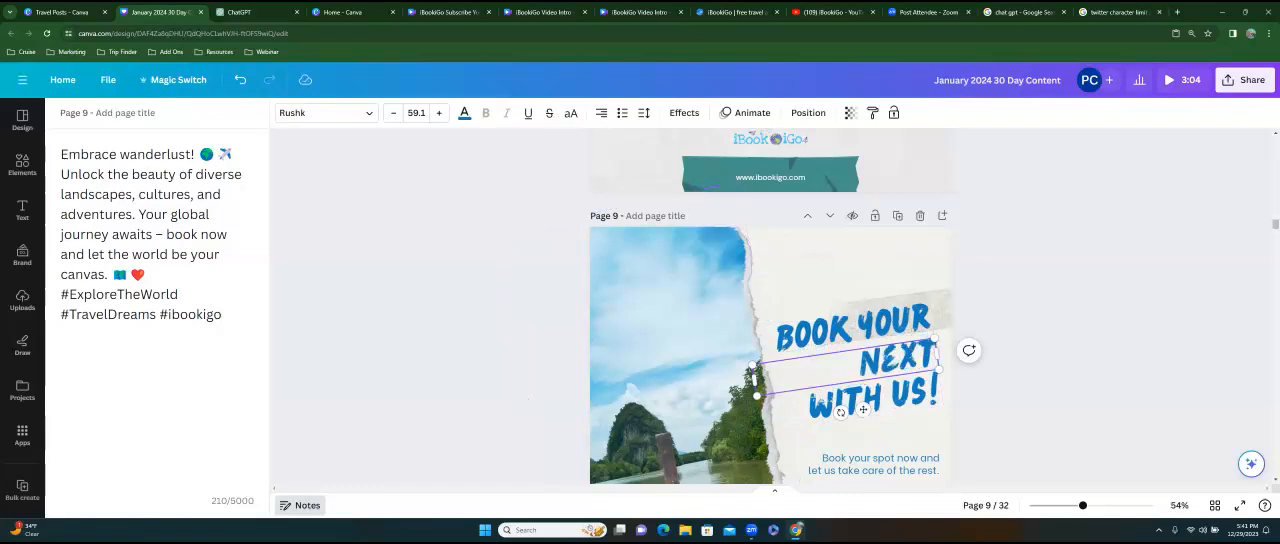
Clear the second headline line on page 9 and rewrite the first as "LET'S CHECK ISH OFF YOUR BUCKET LIST".
key(BackSpace)
key(BackSpace)
key(BackSpace)
key(BackSpace)
click(858, 328)
text(LETS)
key(BackSpace)
key(BackSpace)
key(BackSpace)
key(BackSpace)
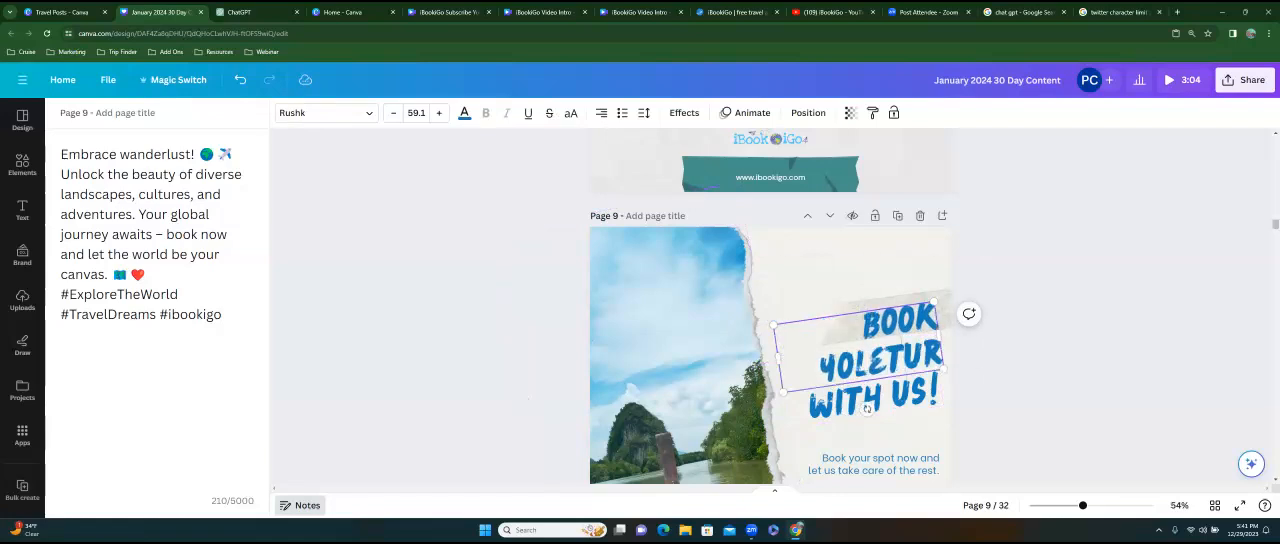
key(BackSpace)
key(BackSpace)
key(BackSpace)
key(BackSpace)
key(BackSpace)
key(BackSpace)
key(BackSpace)
key(BackSpace)
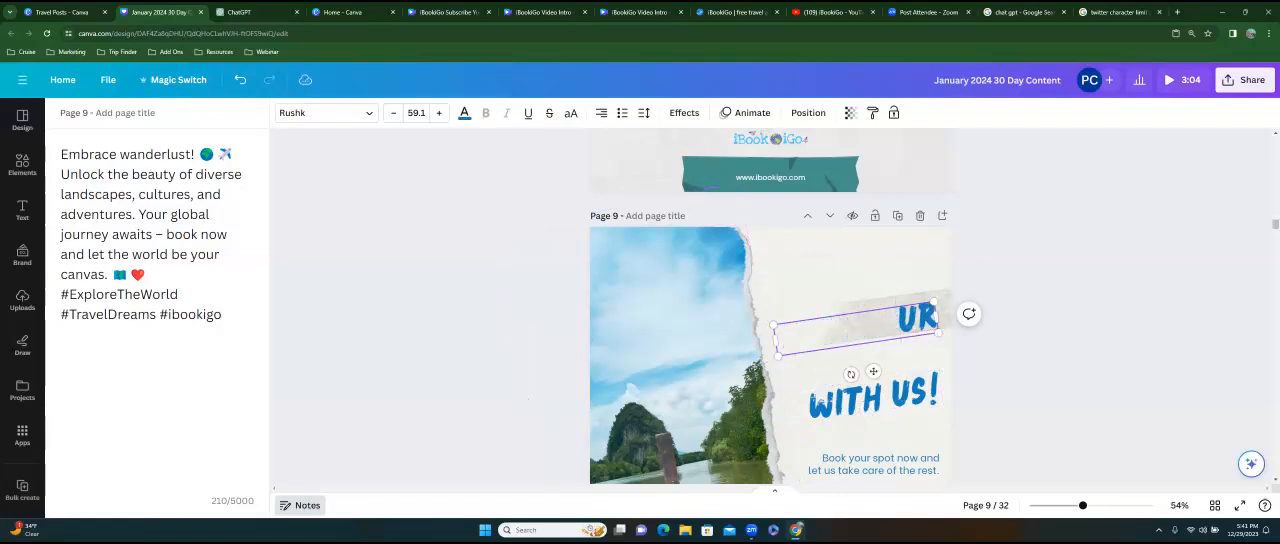
key(BackSpace)
text(LET)
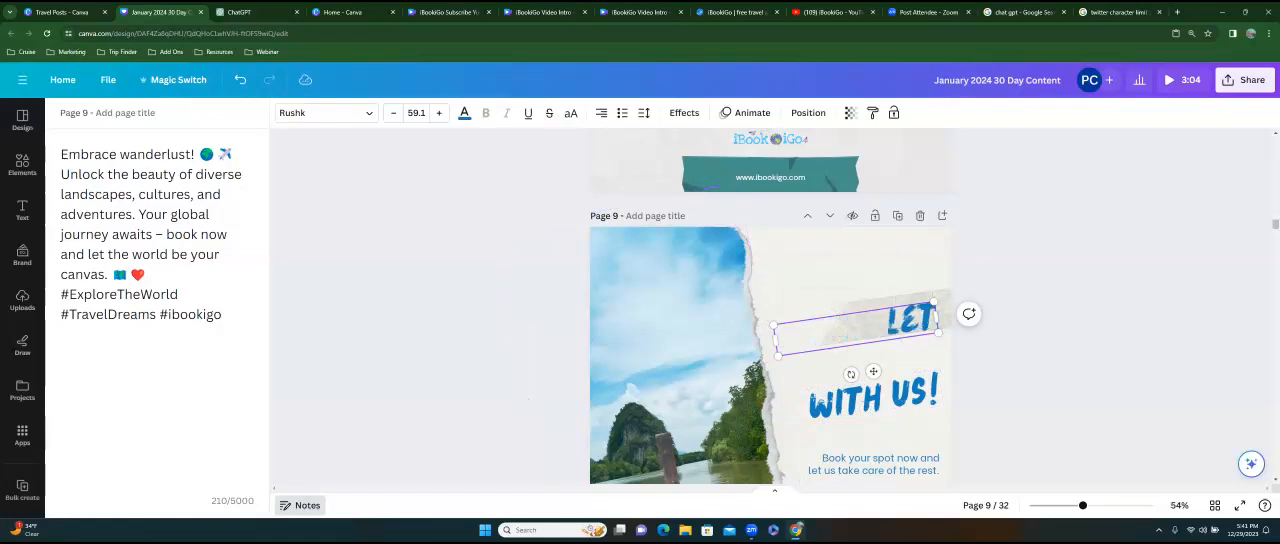
text('S CHECK)
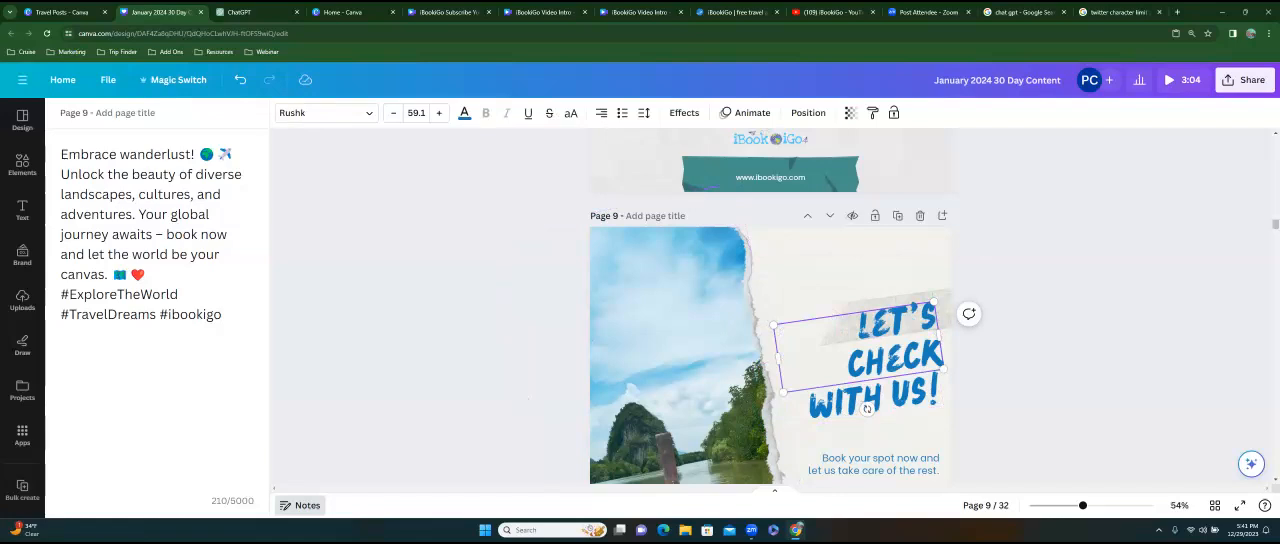
text( ISH OF)
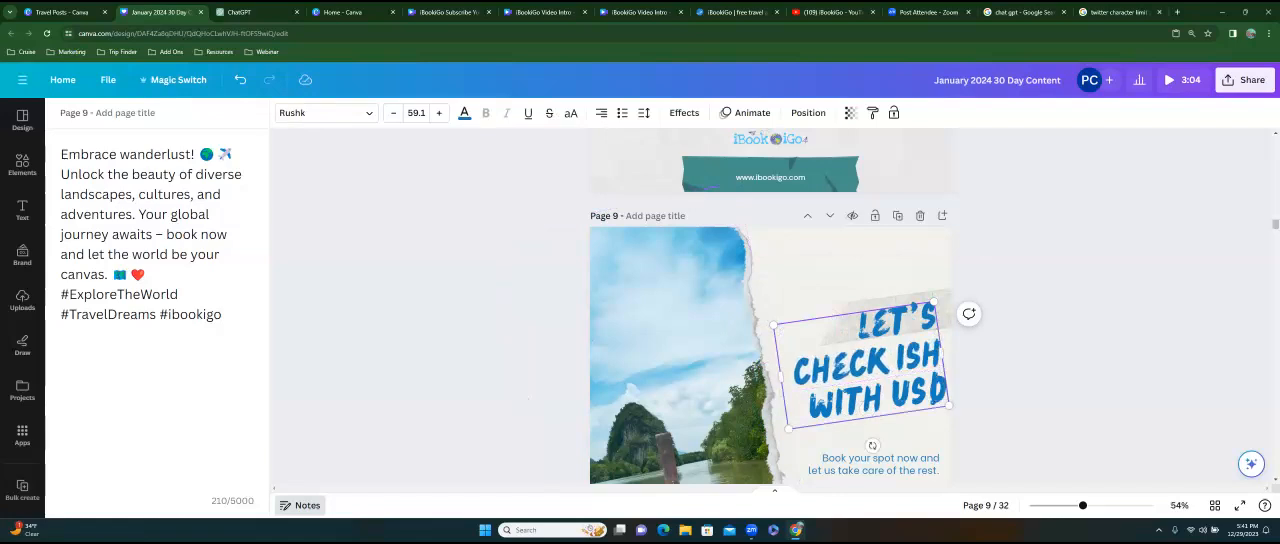
text(F YOUR BU)
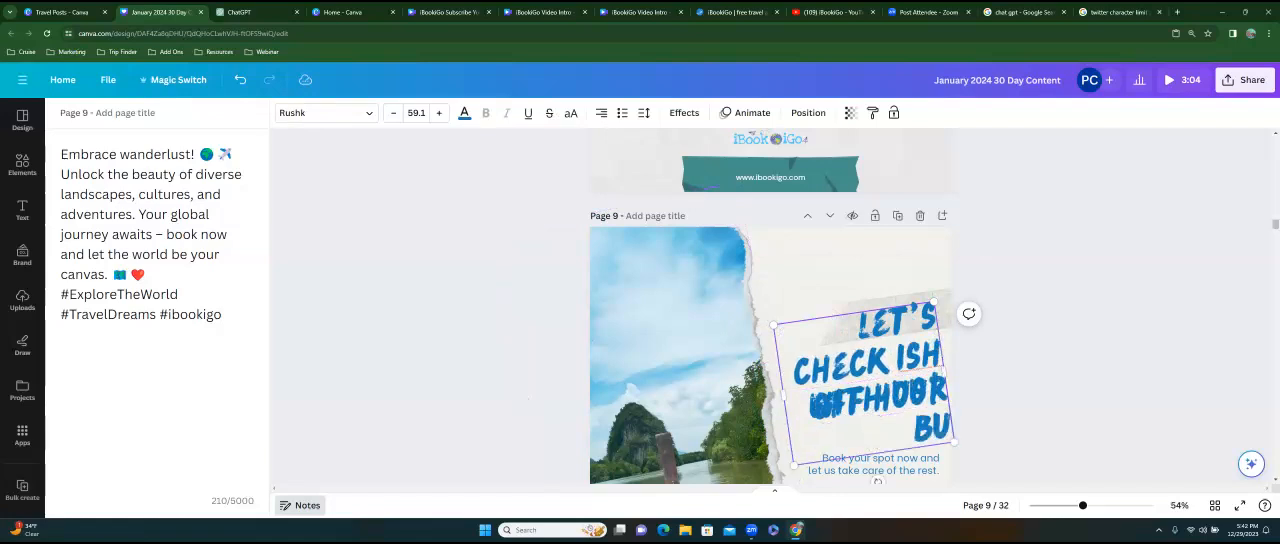
text(CKET LIST)
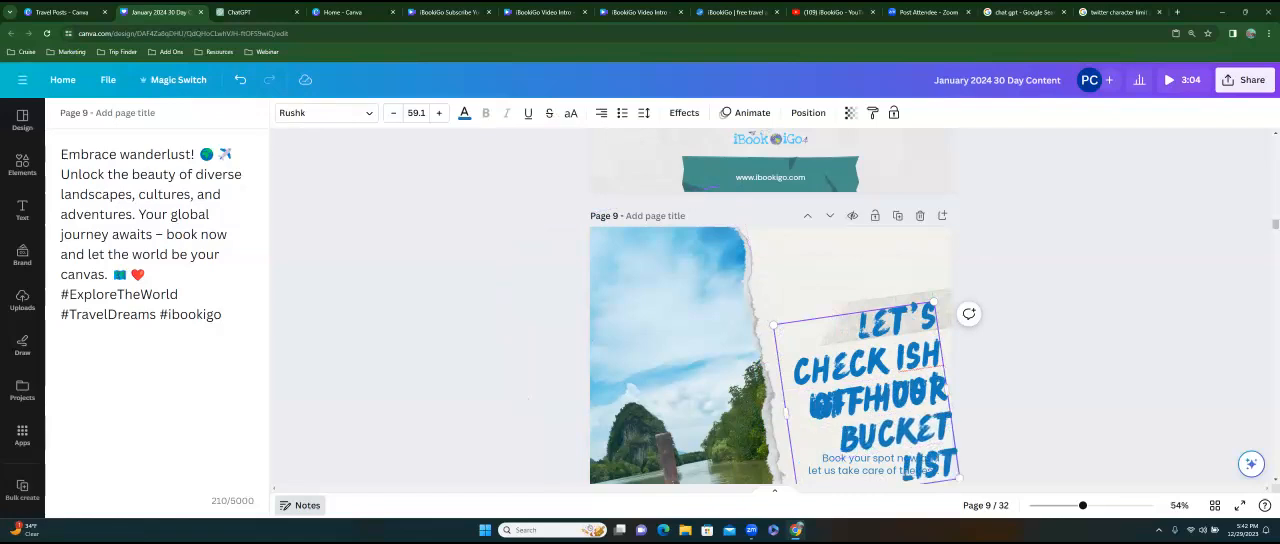
Move the new headline higher on page 9 and delete the overlapping "WITH US!" line.
click(803, 275)
drag(872, 372, 830, 330)
click(820, 400)
key(Delete)
Replace the "Book your spot now" text below the headline with "Reach our for a quote on your next adventure".
scroll(840, 340, down, 1)
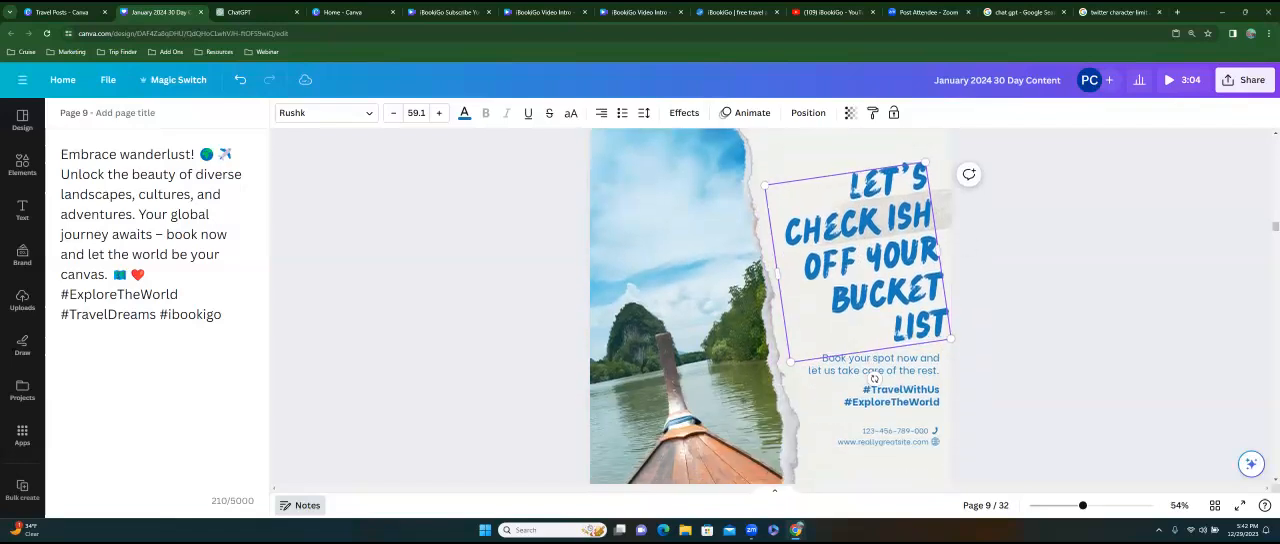
click(873, 365)
double_click(873, 365)
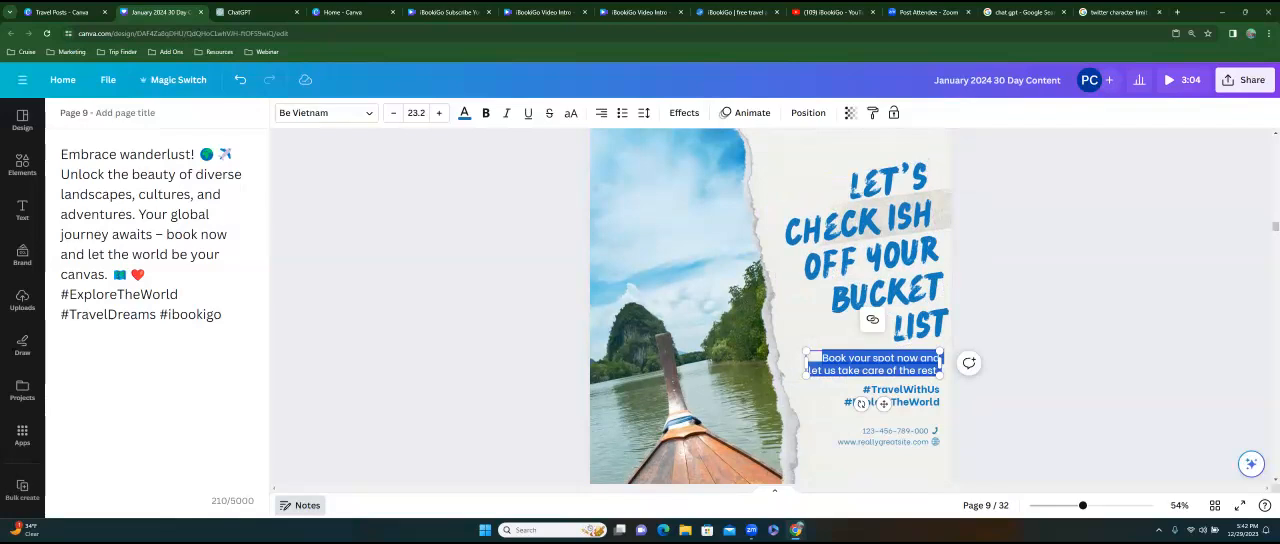
text(Reach our fol)
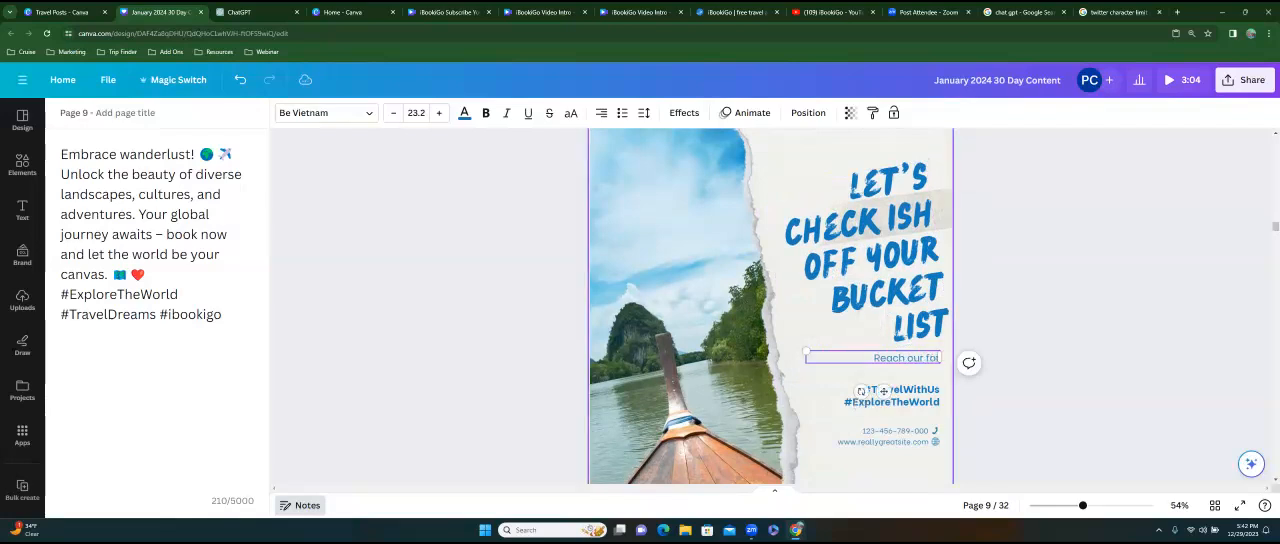
key(BackSpace)
text(r a quote on your next adventure)
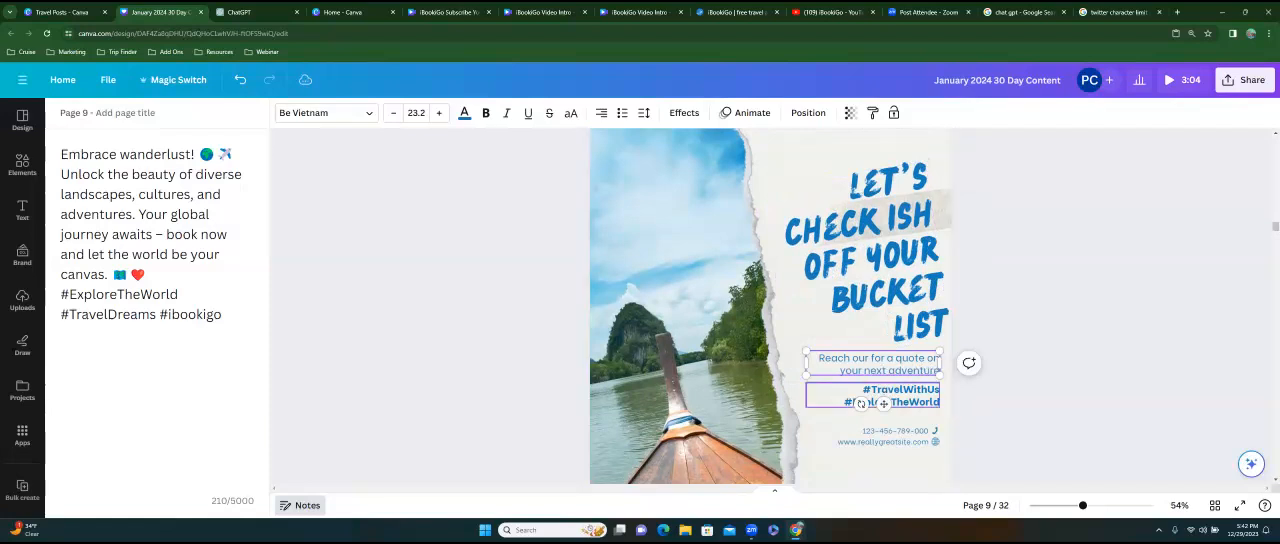
Replace the two hashtags below the quote line on page 9 with "#WhyWait #Bucklist".
double_click(884, 396)
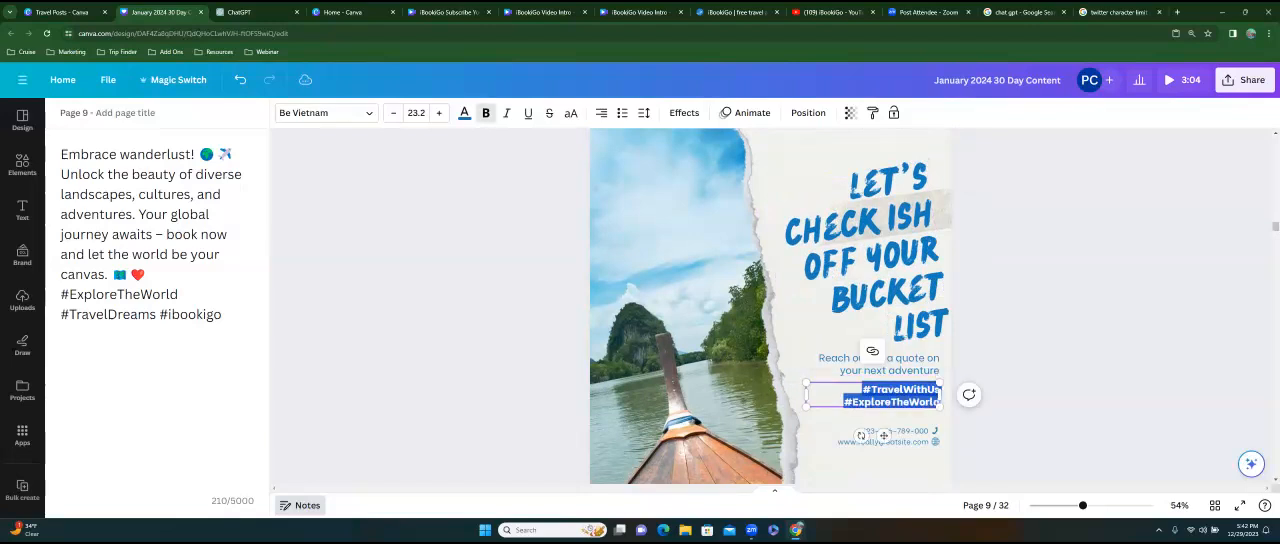
click(871, 390)
drag(871, 390, 940, 390)
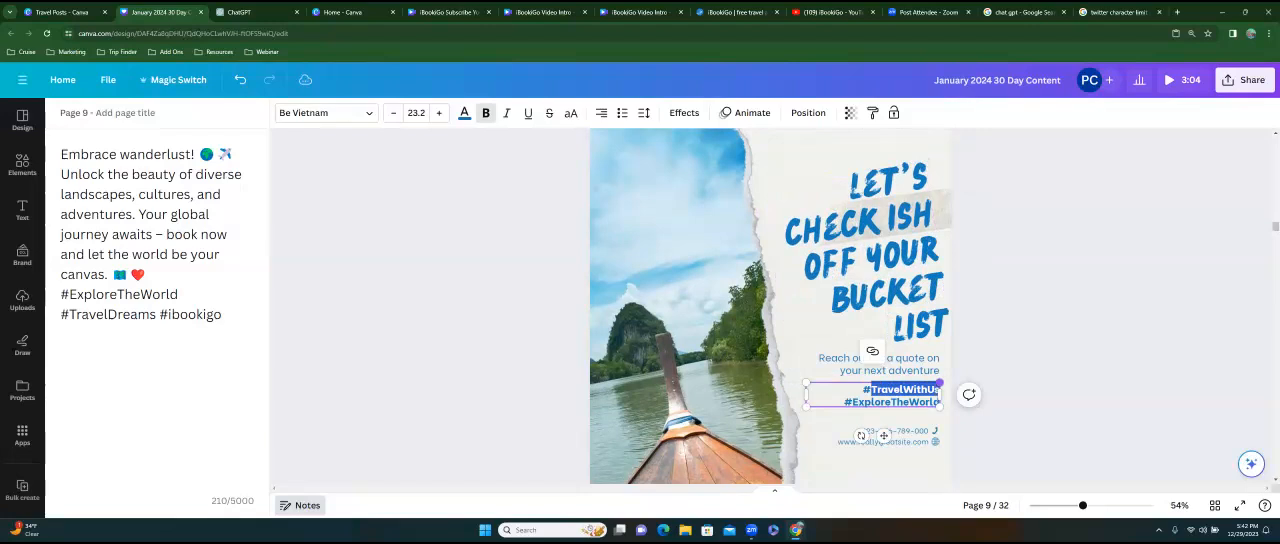
text(WhyWait)
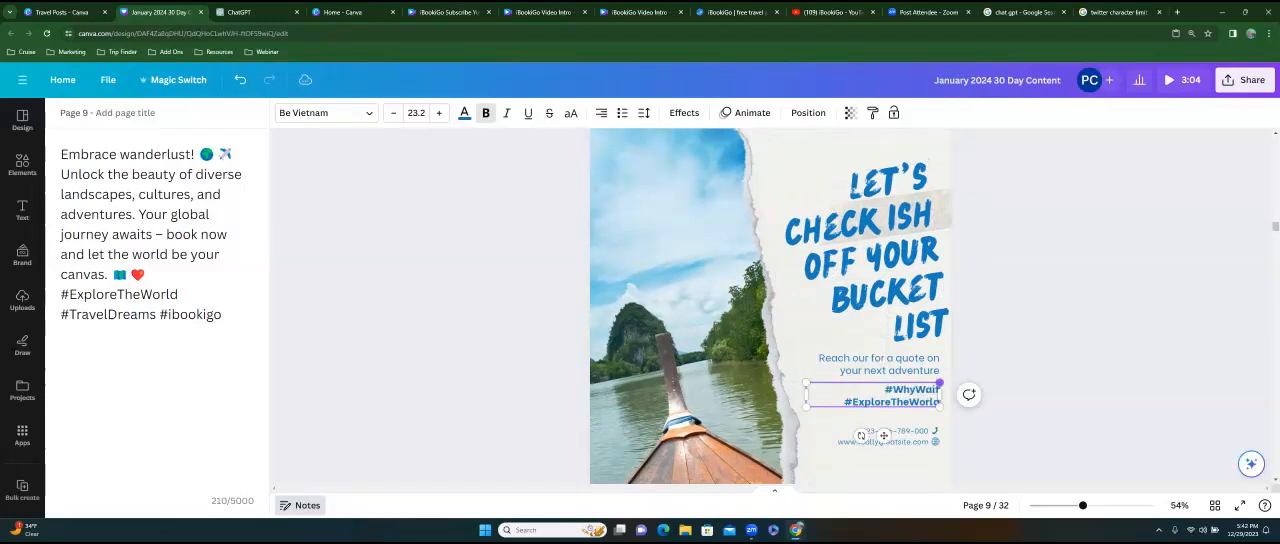
drag(852, 401, 940, 401)
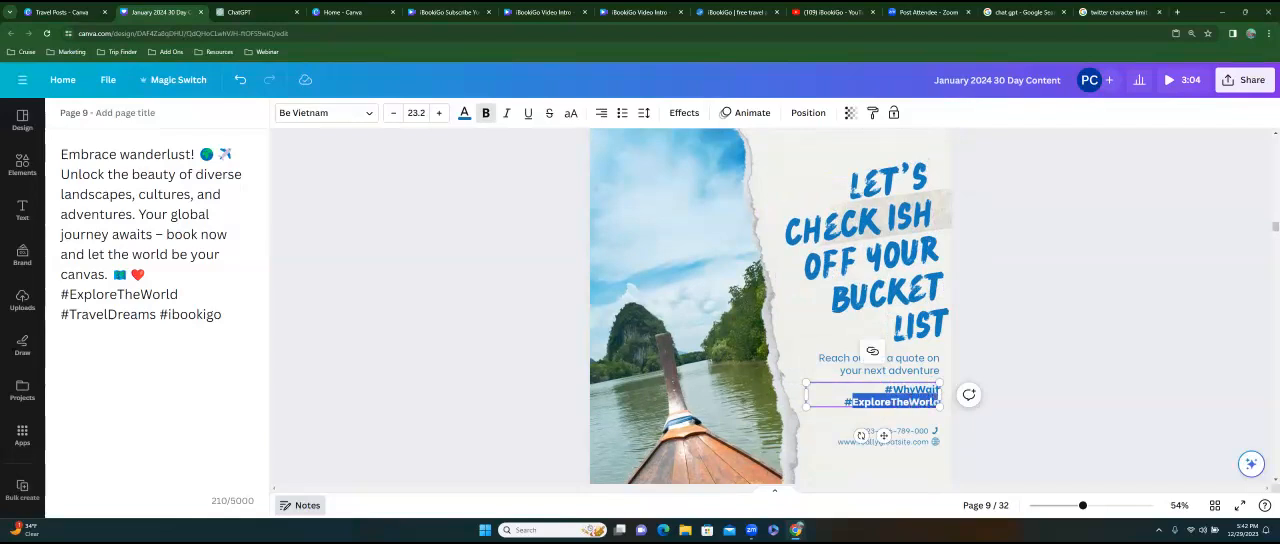
text(Bucklist)
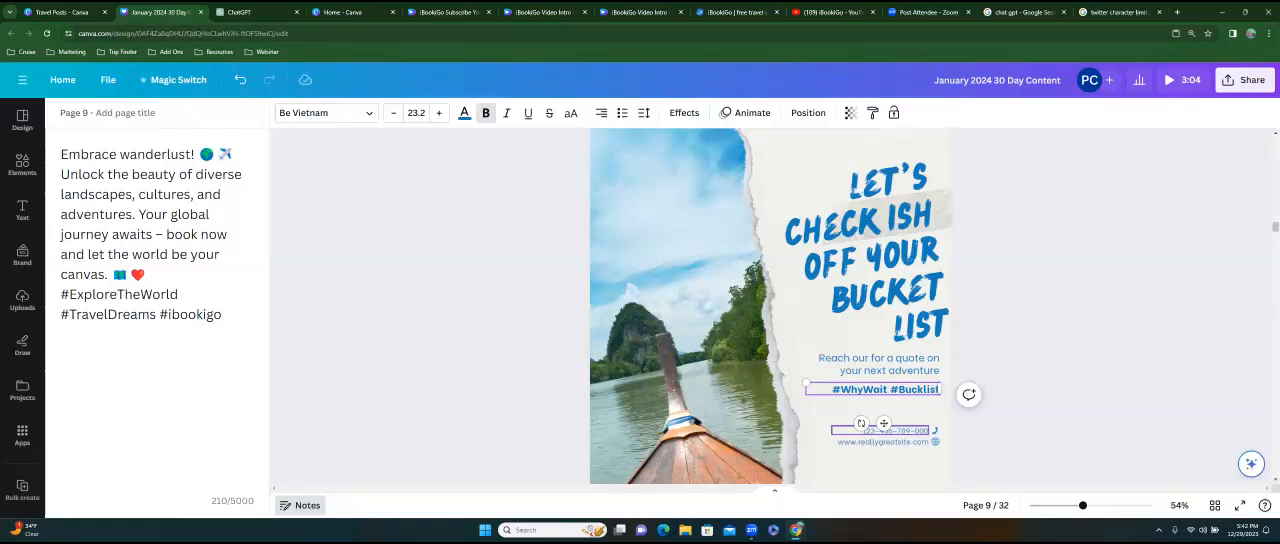
click(908, 431)
double_click(908, 431)
key(BackSpace)
double_click(833, 441)
text(www.ibookgo)
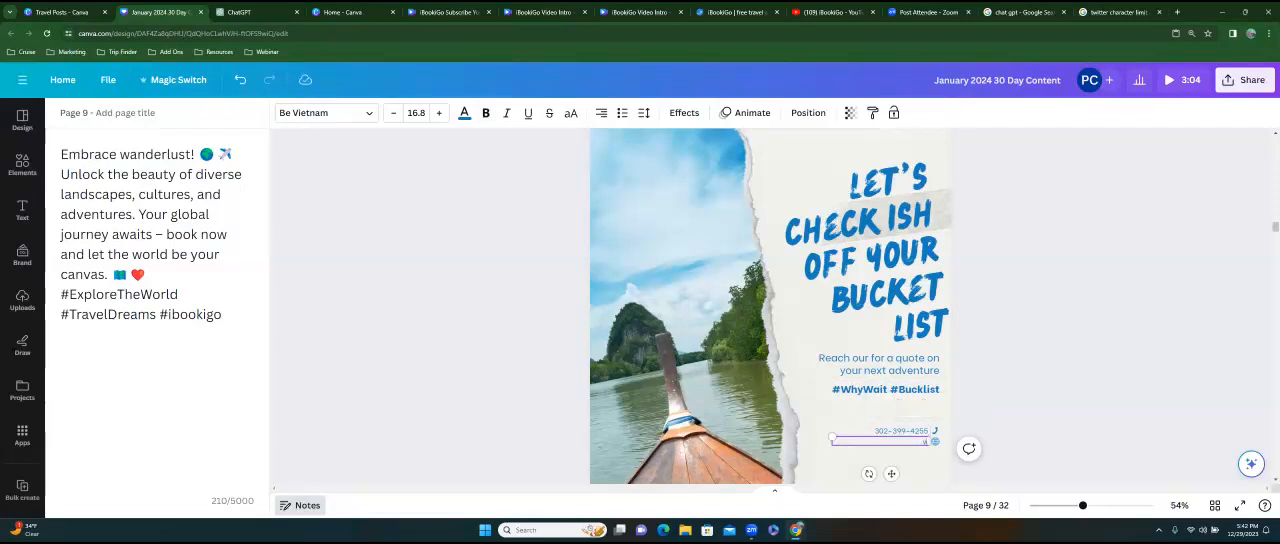
text(.com)
click(816, 456)
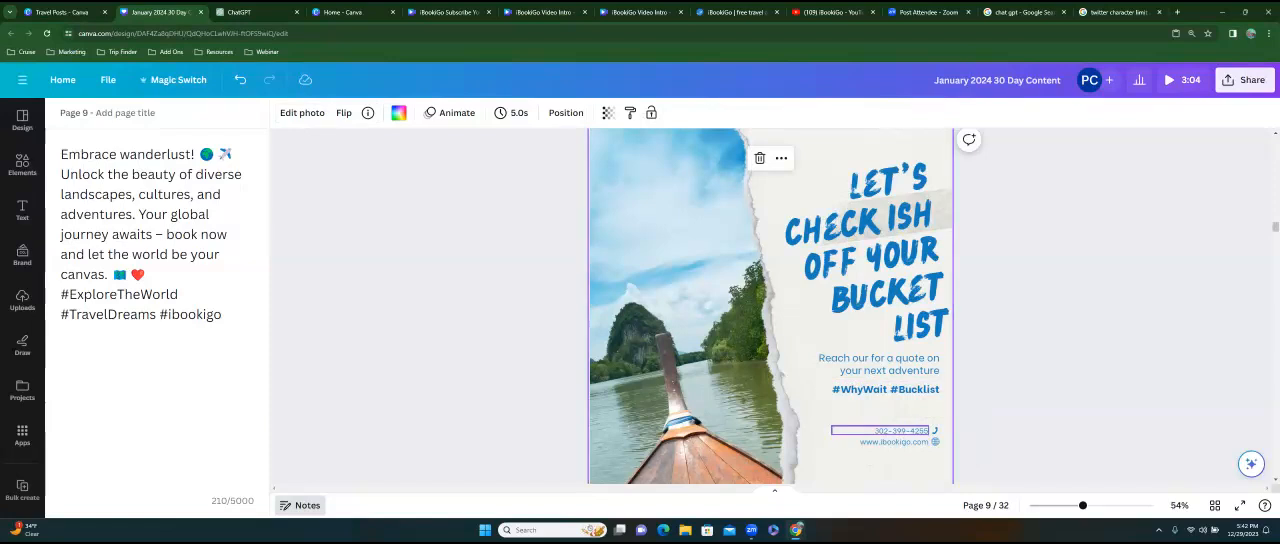
Enlarge the phone number and website lines to about size 26 and move the website slightly lower.
click(880, 430)
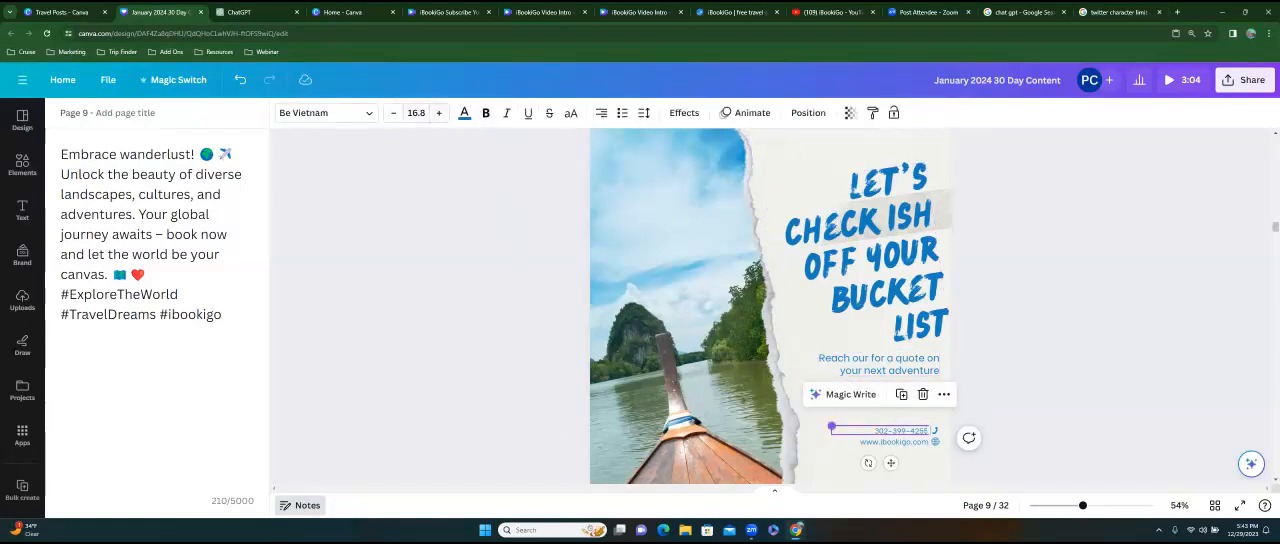
drag(831, 426, 765, 419)
click(880, 441)
drag(832, 437, 778, 432)
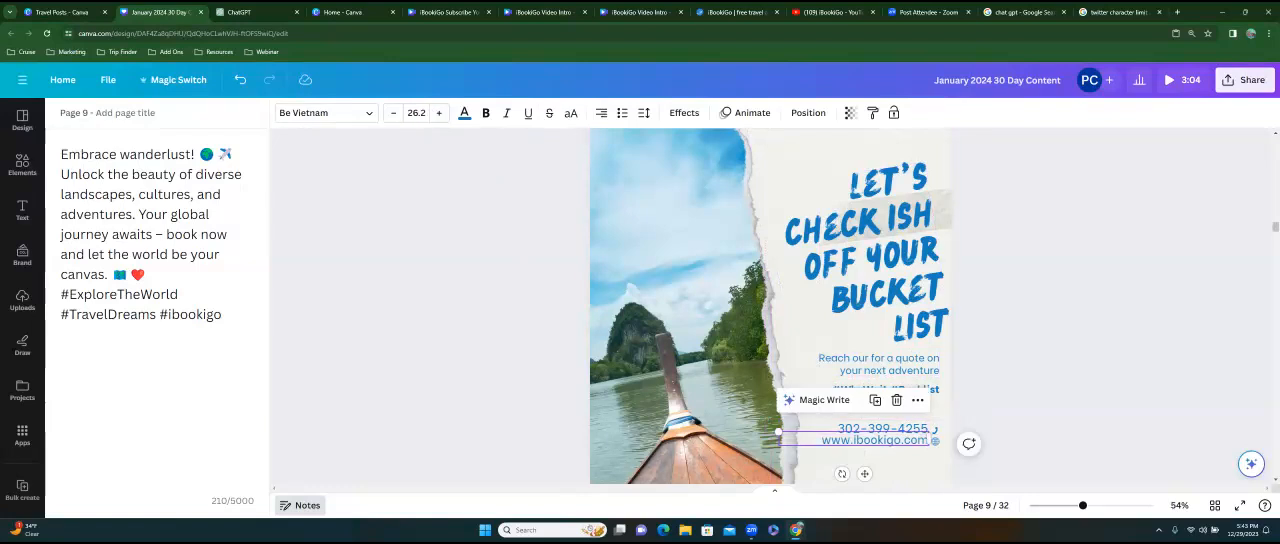
drag(880, 441, 879, 447)
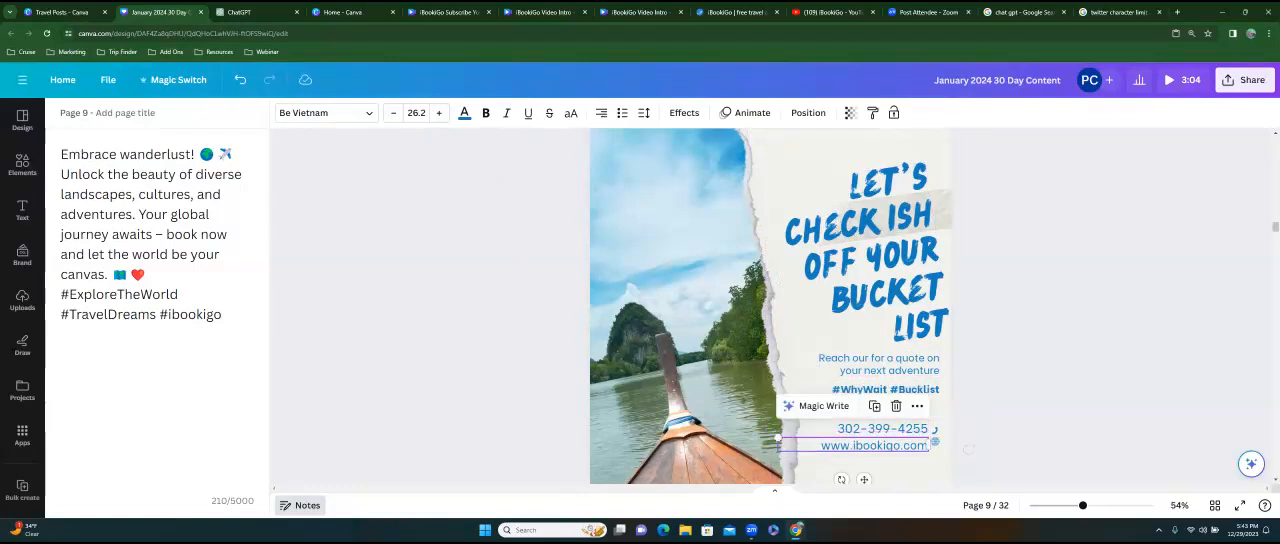
Enlarge the globe and phone icons and align each one, together with the phone number, beside its contact line.
click(934, 441)
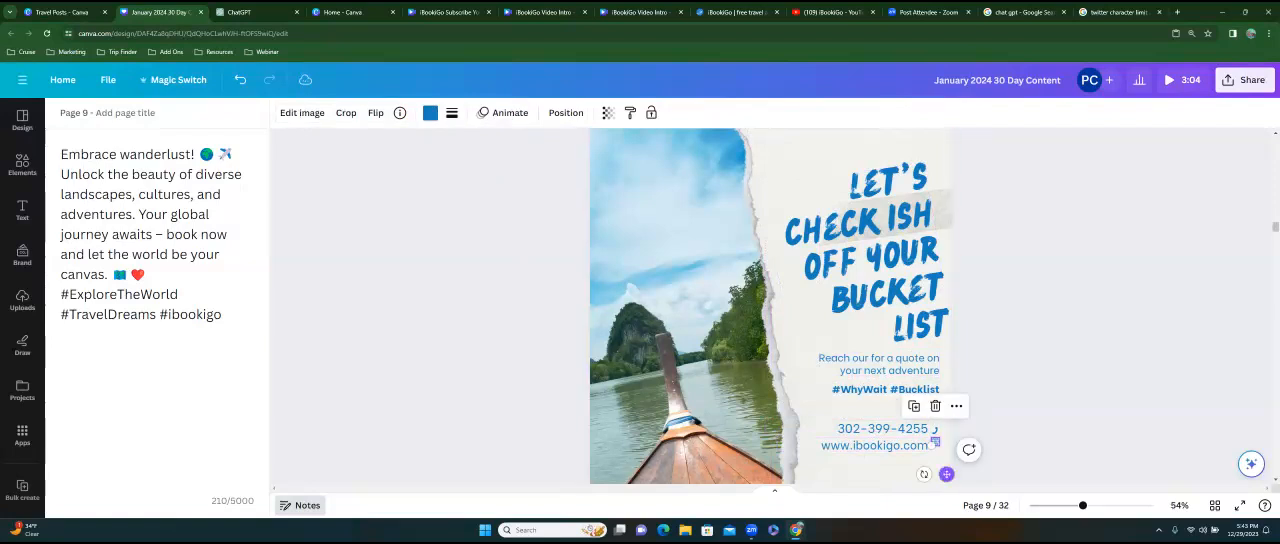
mouse_move(946, 474)
mouse_down()
mouse_move(928, 453)
mouse_move(919, 463)
mouse_move(979, 460)
mouse_move(934, 452)
mouse_move(949, 480)
mouse_up()
click(935, 430)
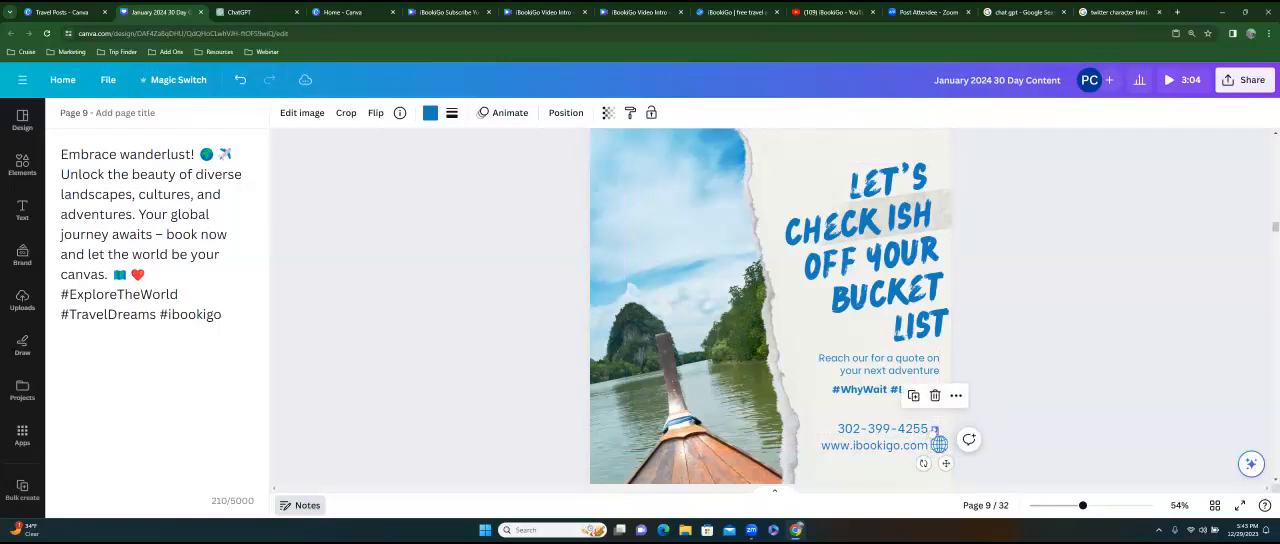
drag(933, 432, 886, 425)
click(896, 468)
click(884, 429)
click(858, 469)
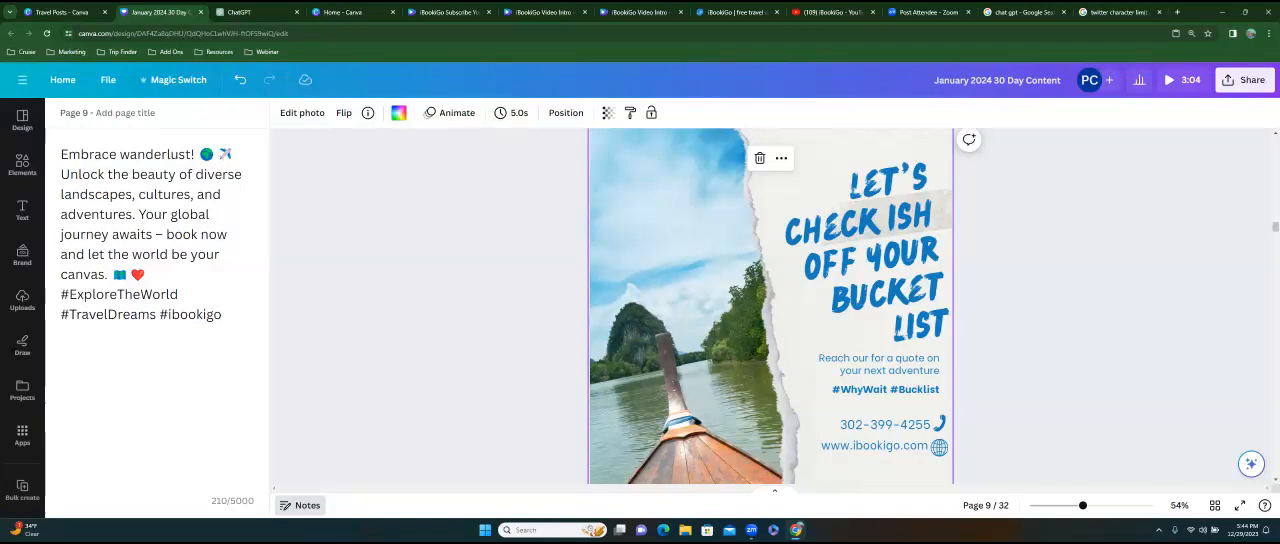
key(Escape)
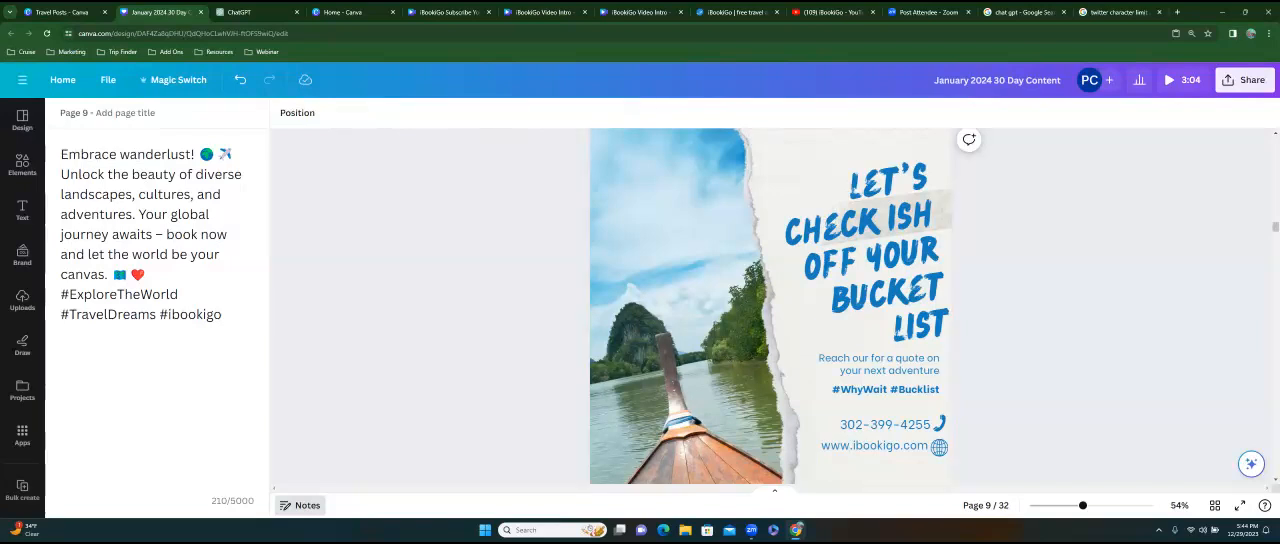
Start scheduling the design as a social post and pick January 12, 2024 as the date.
click(1245, 79)
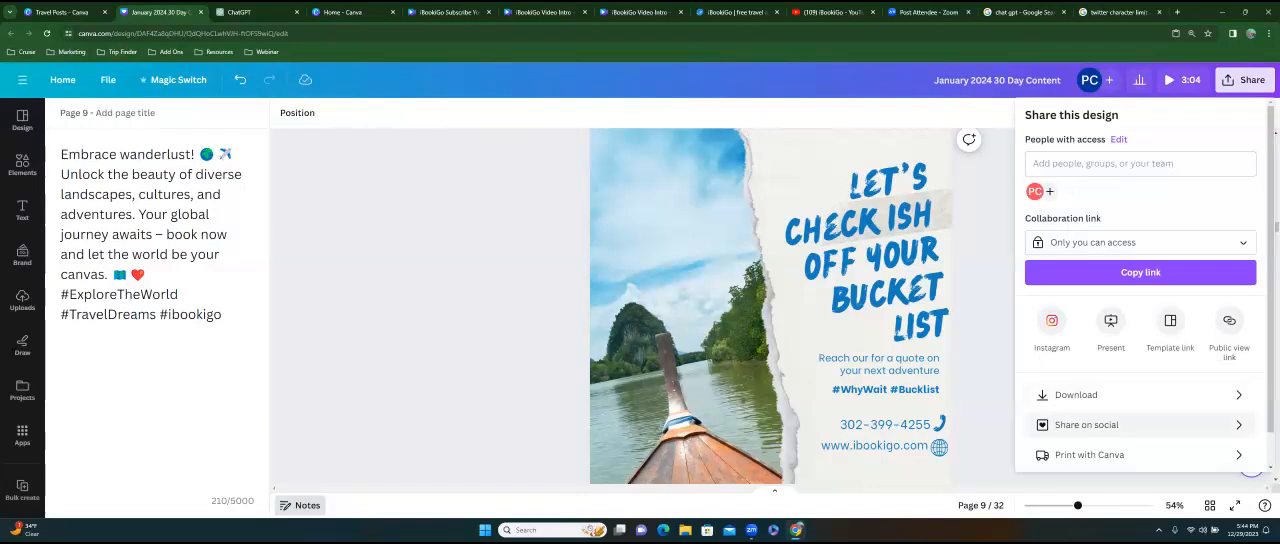
click(1086, 424)
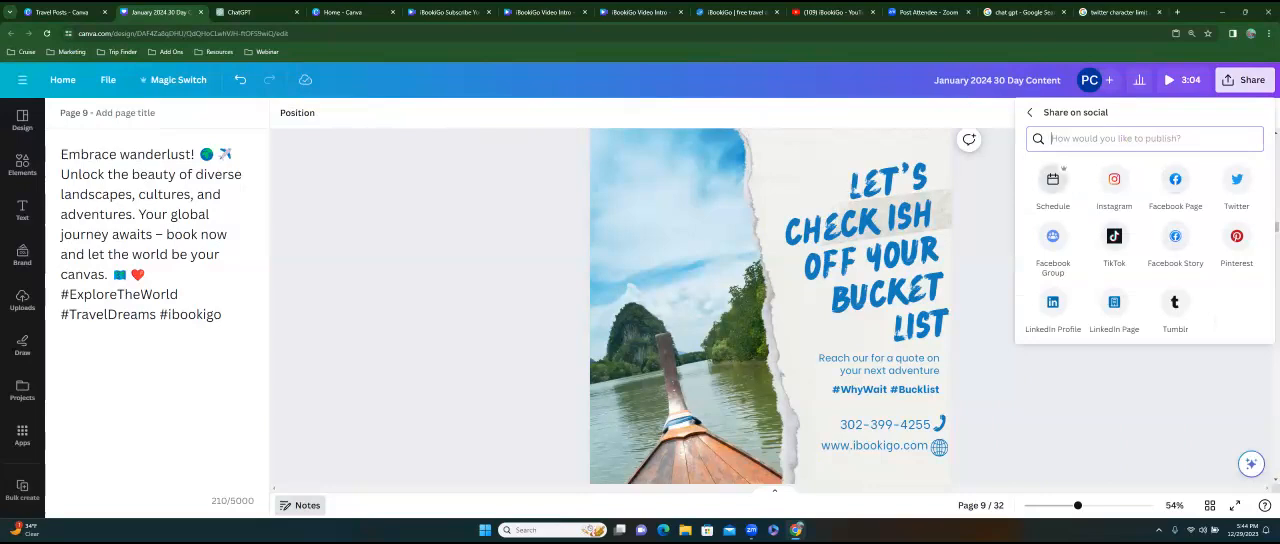
click(1058, 176)
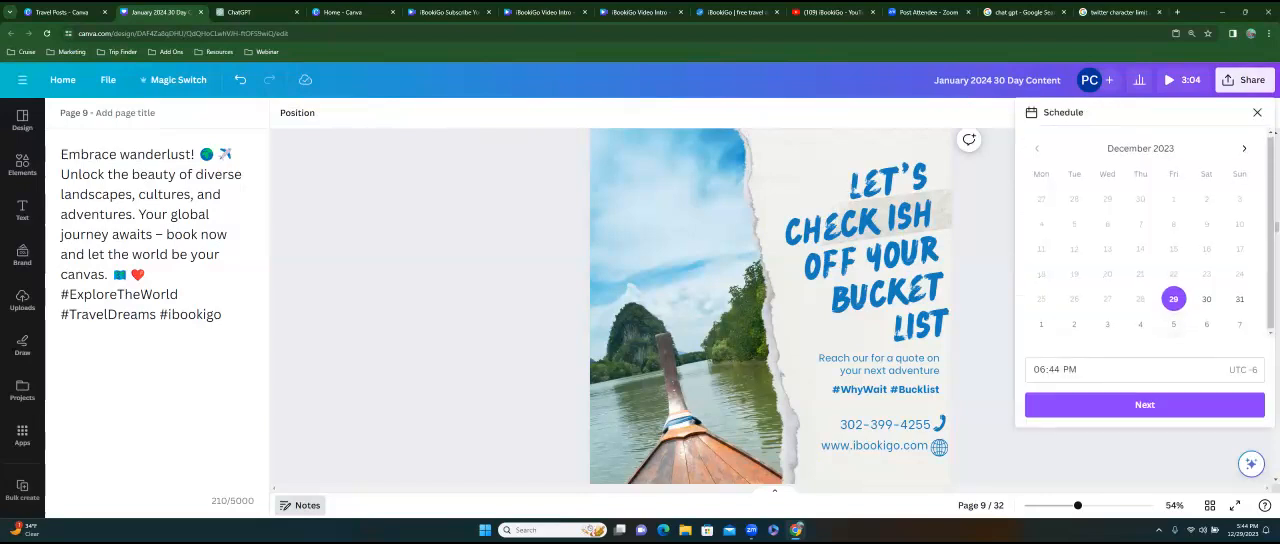
click(1244, 148)
click(1173, 224)
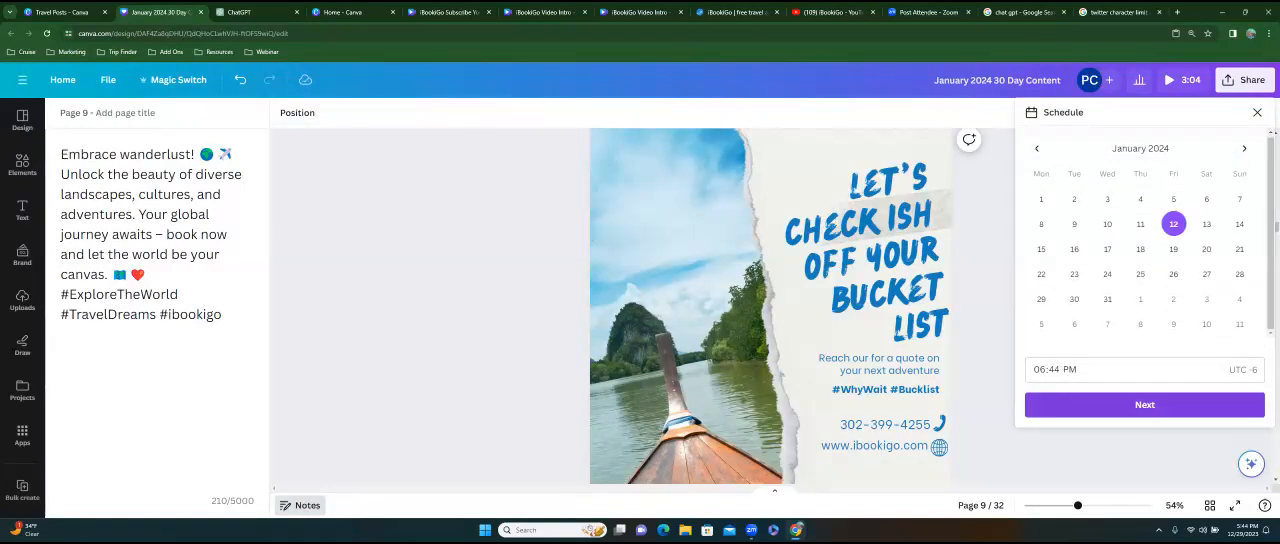
Examine the channel choices and the date and time settings for the scheduled post, leaving without scheduling it.
click(1144, 404)
click(1144, 190)
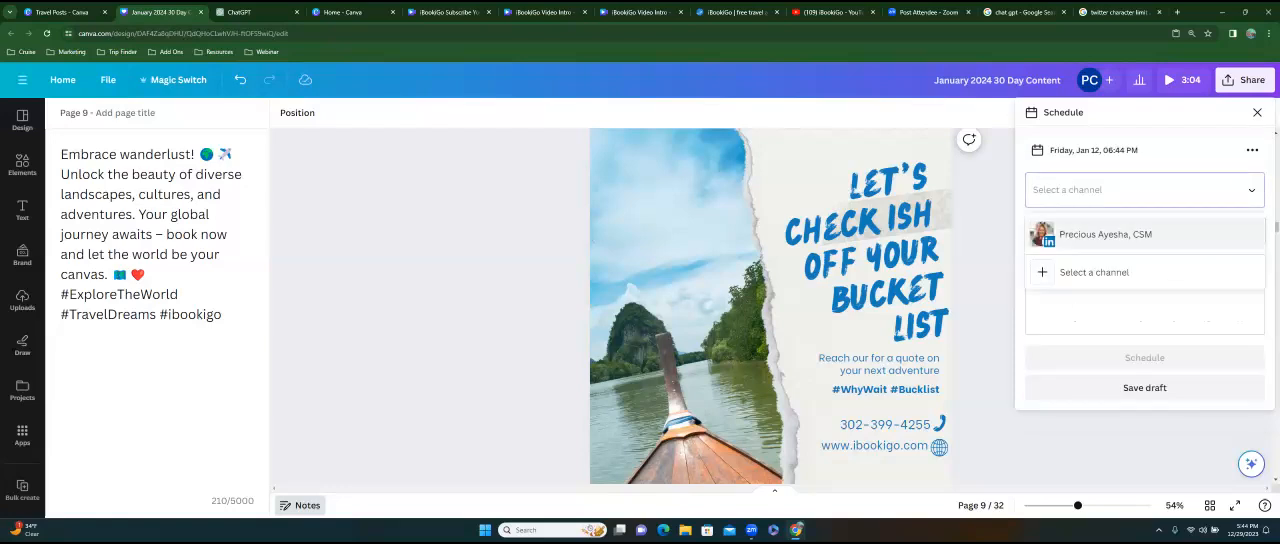
click(1092, 150)
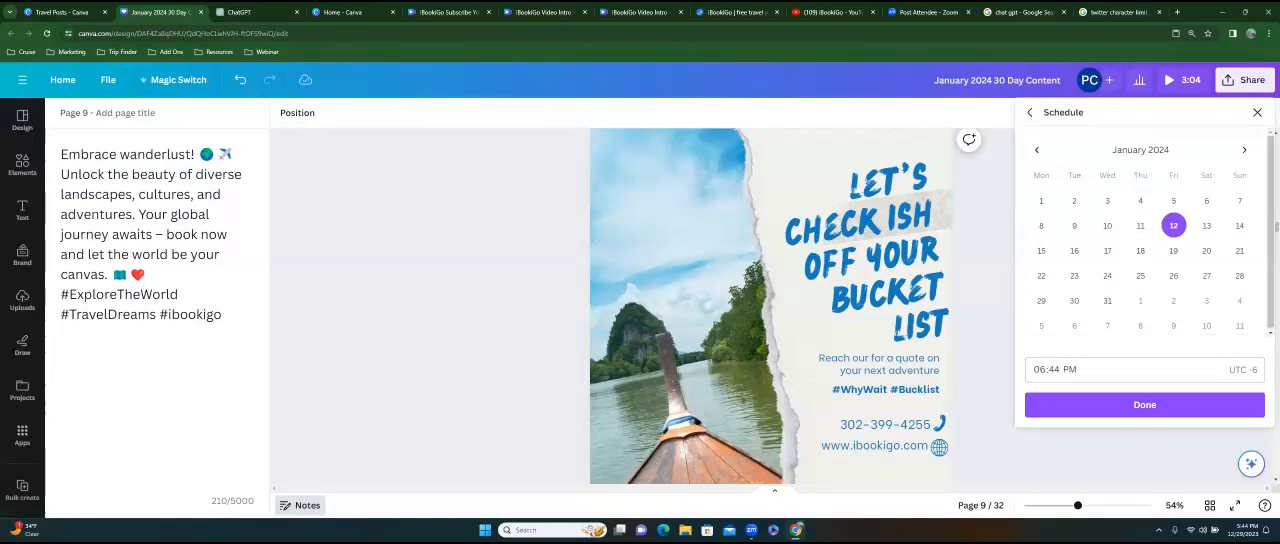
click(1144, 404)
scroll(770, 306, down, 3)
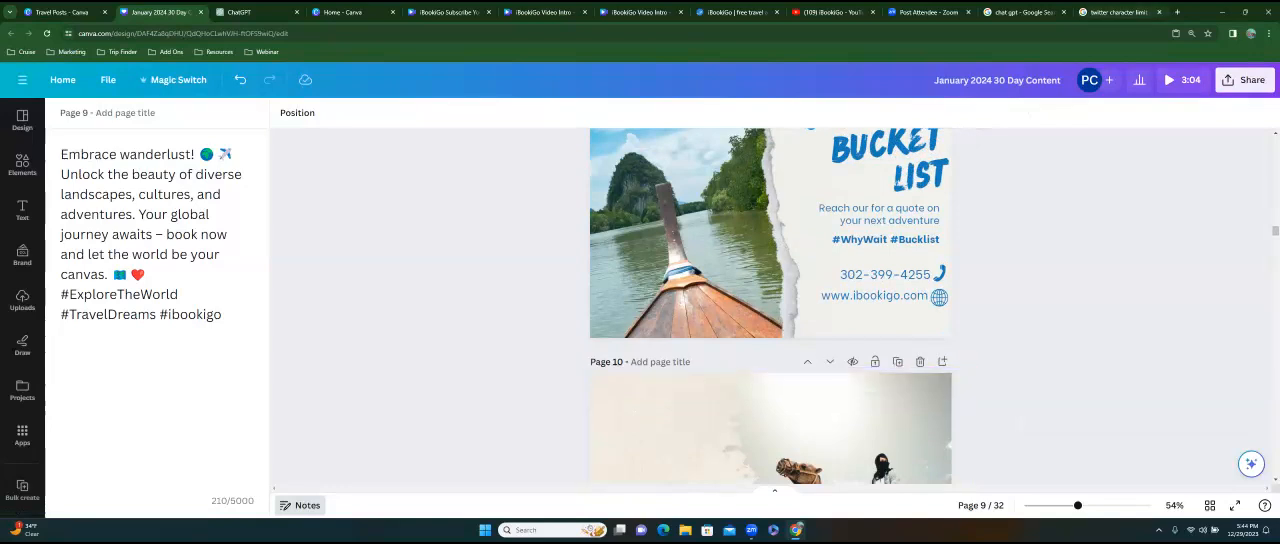
Switch to the Google results page, search the web for "app sumo" and open the AppSumo website.
click(1118, 12)
click(640, 33)
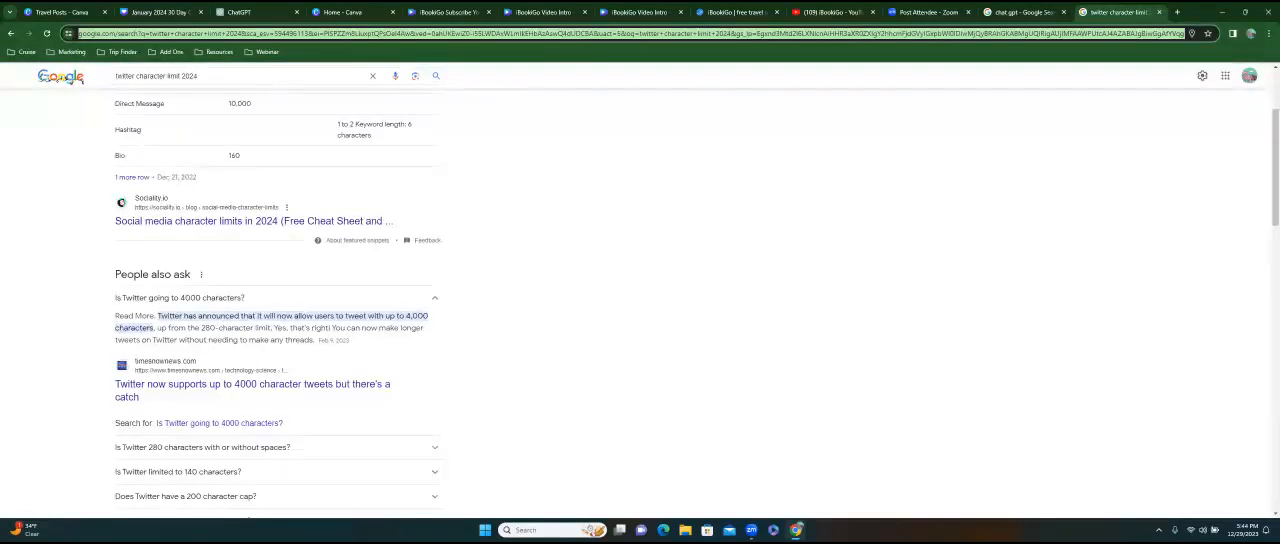
text(app)
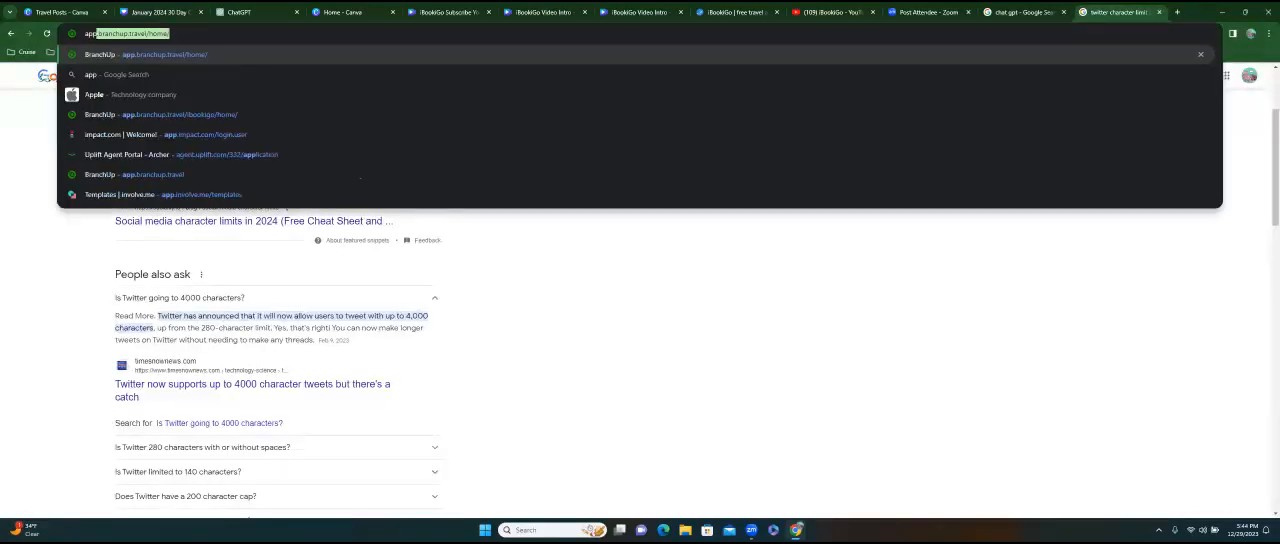
text(sumo.)
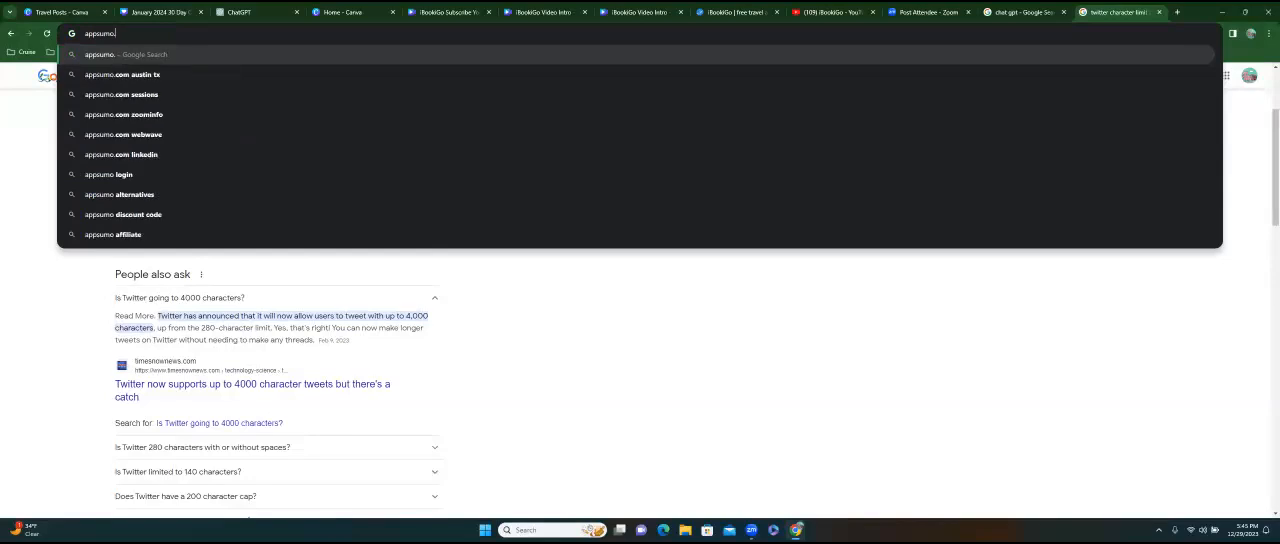
key(BackSpace)
key(BackSpace)
key(BackSpace)
key(BackSpace)
text(sumo)
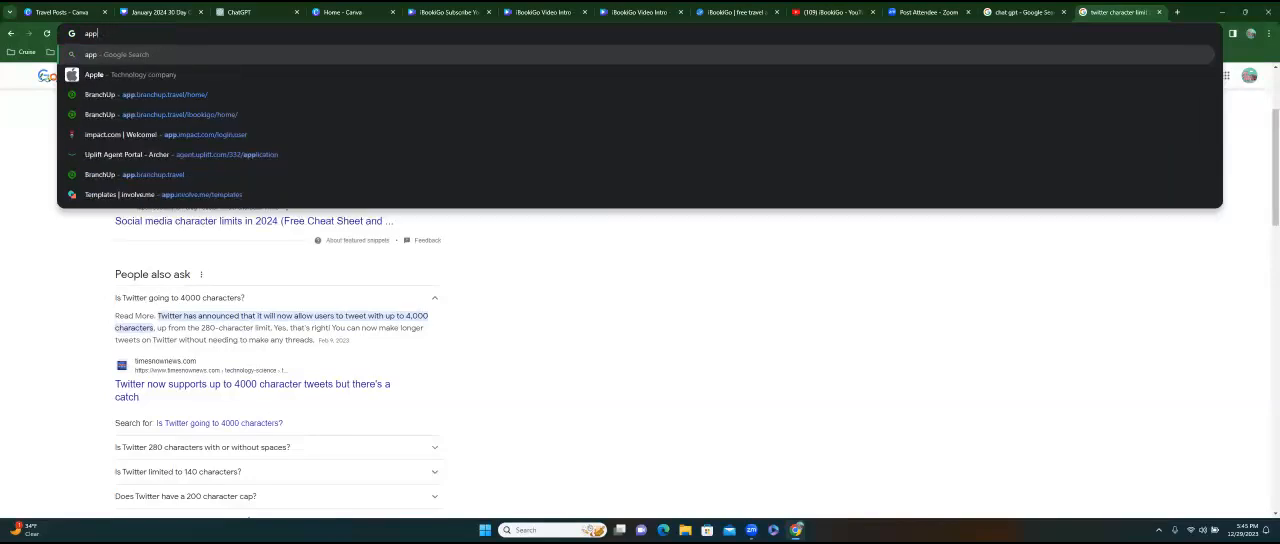
key(Return)
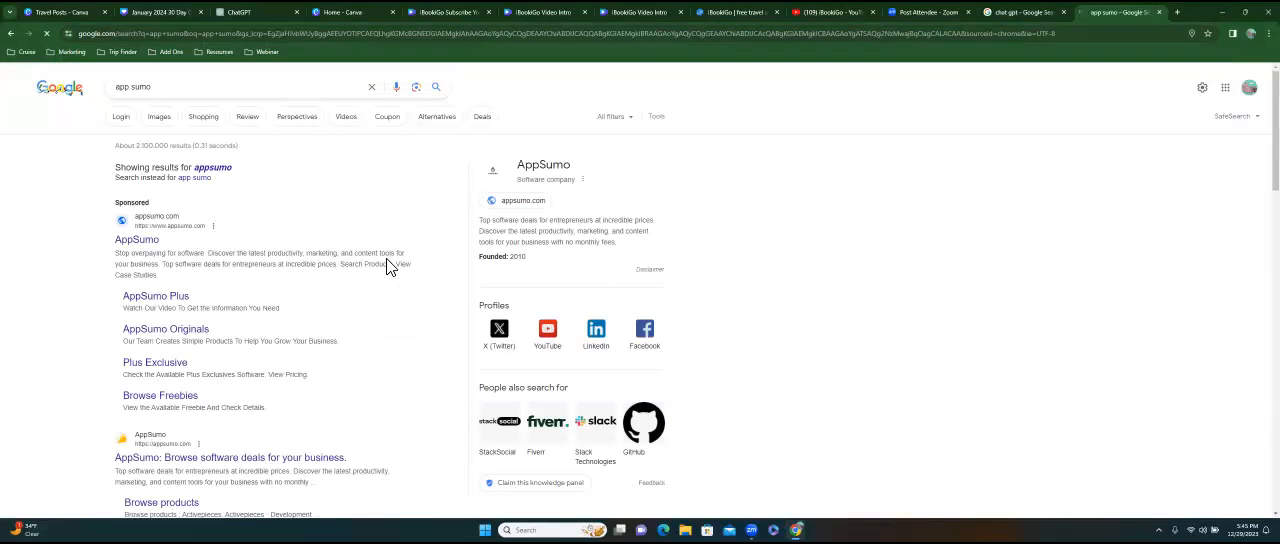
click(151, 245)
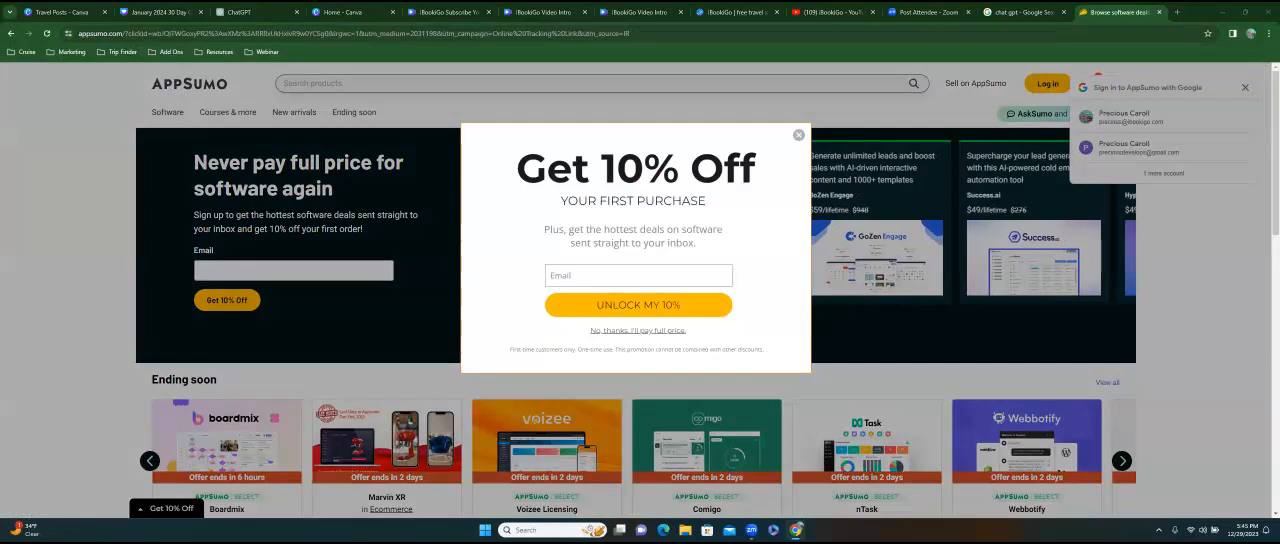
Dismiss the 10% discount offer and search AppSumo's products for "canva".
click(799, 134)
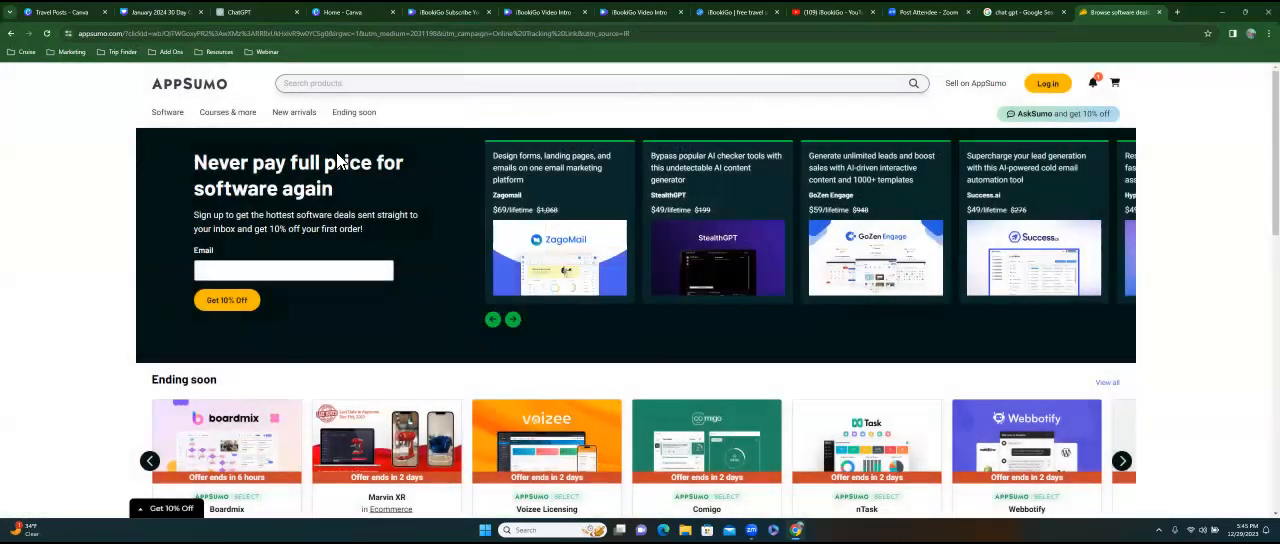
click(358, 91)
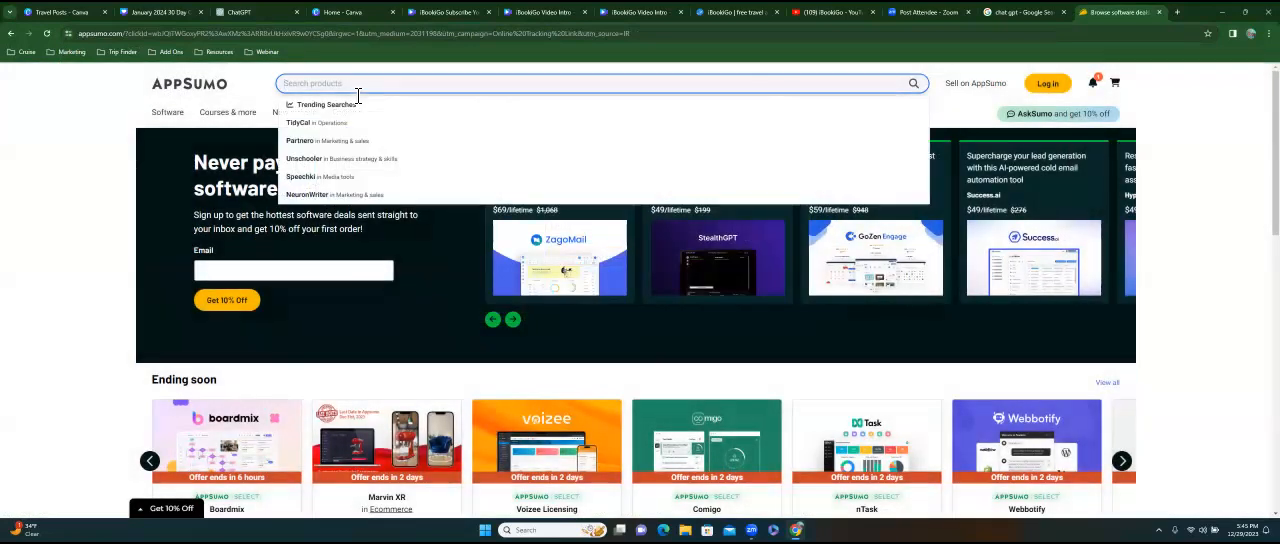
text(canva)
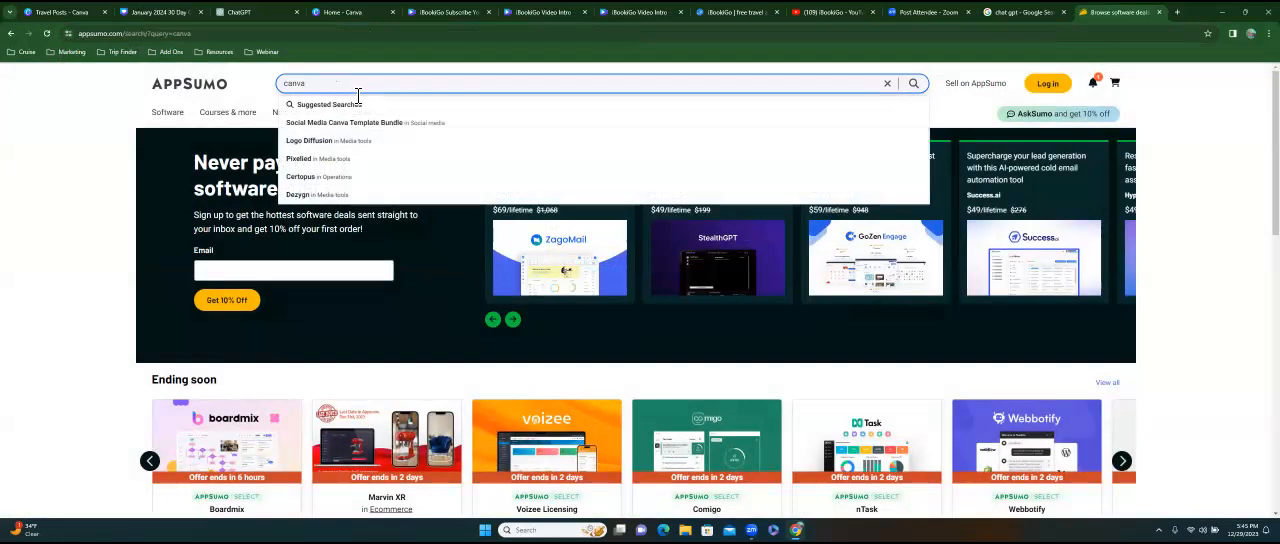
key(Return)
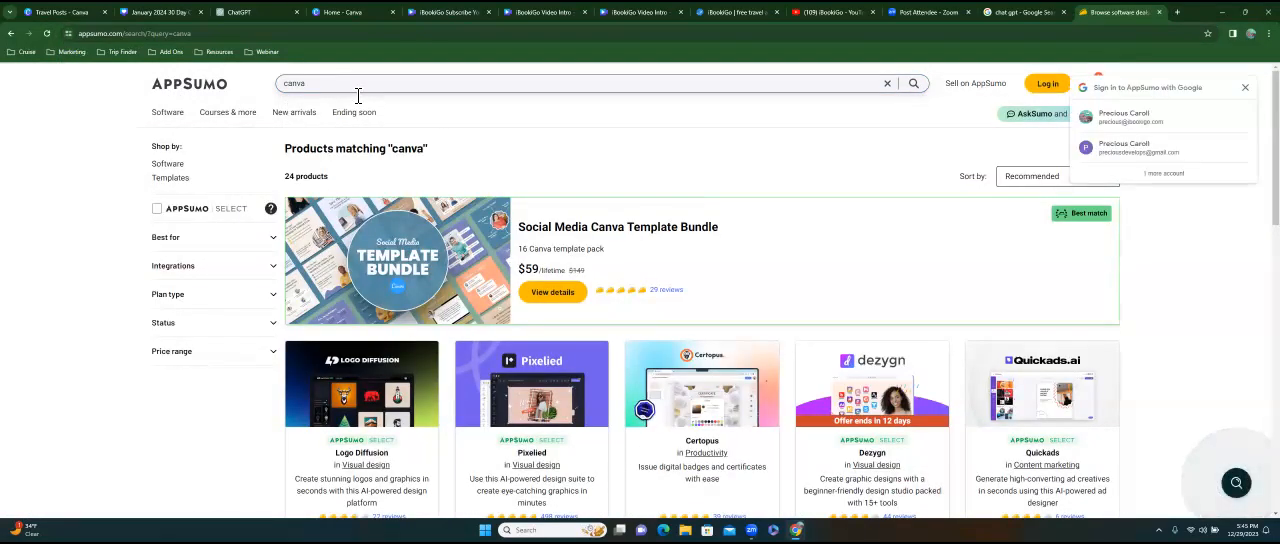
Search AppSumo's products for "Sociamonials" instead.
double_click(320, 90)
key(BackSpace)
text(Sociamonials)
key(Return)
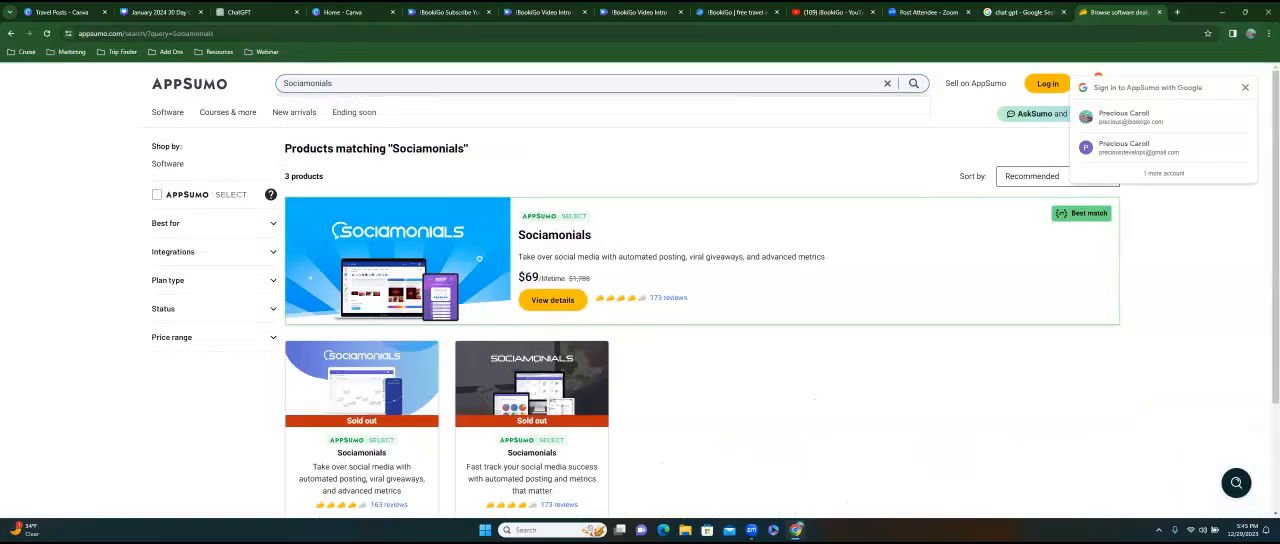
Search the web for "sociamonials" in a new browser tab and open the Sociamonials Pricing page.
click(1177, 12)
text(s)
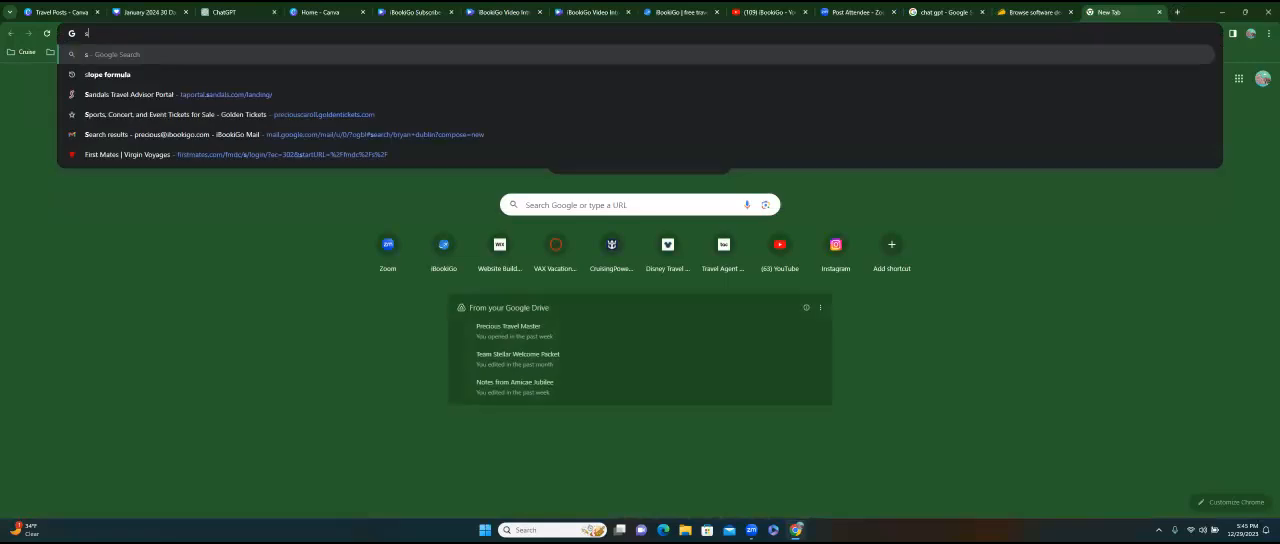
text(ociamon)
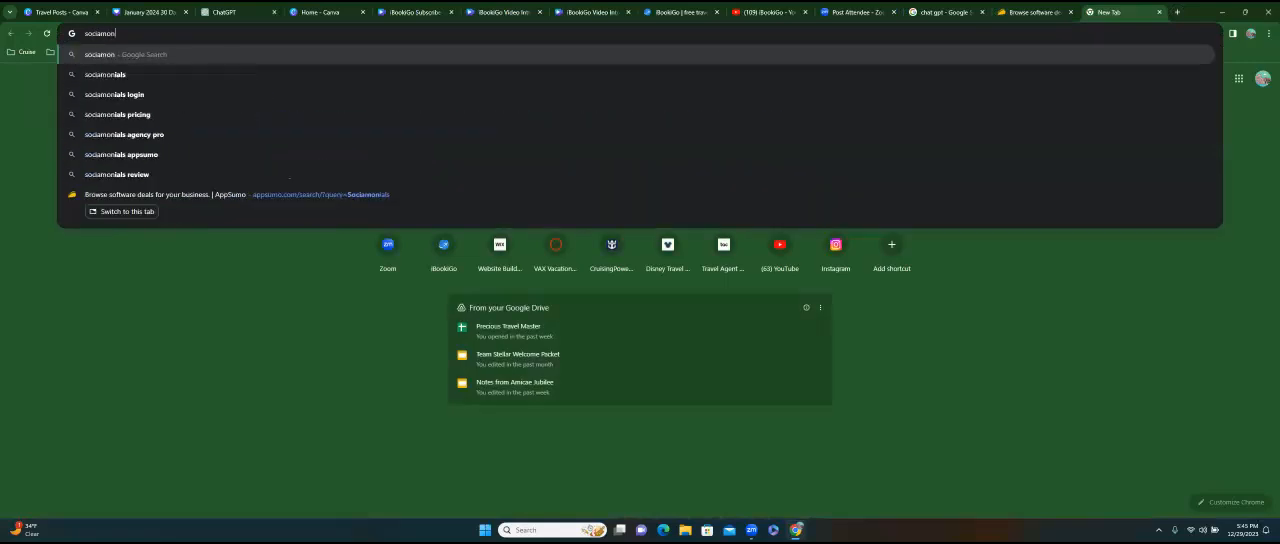
text(ials)
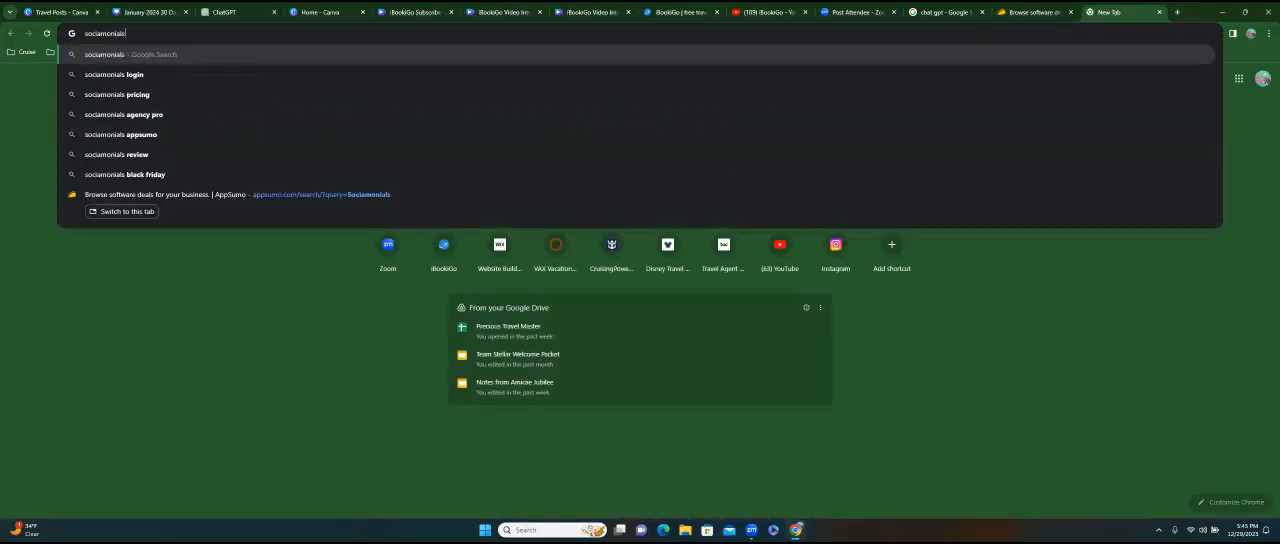
key(Return)
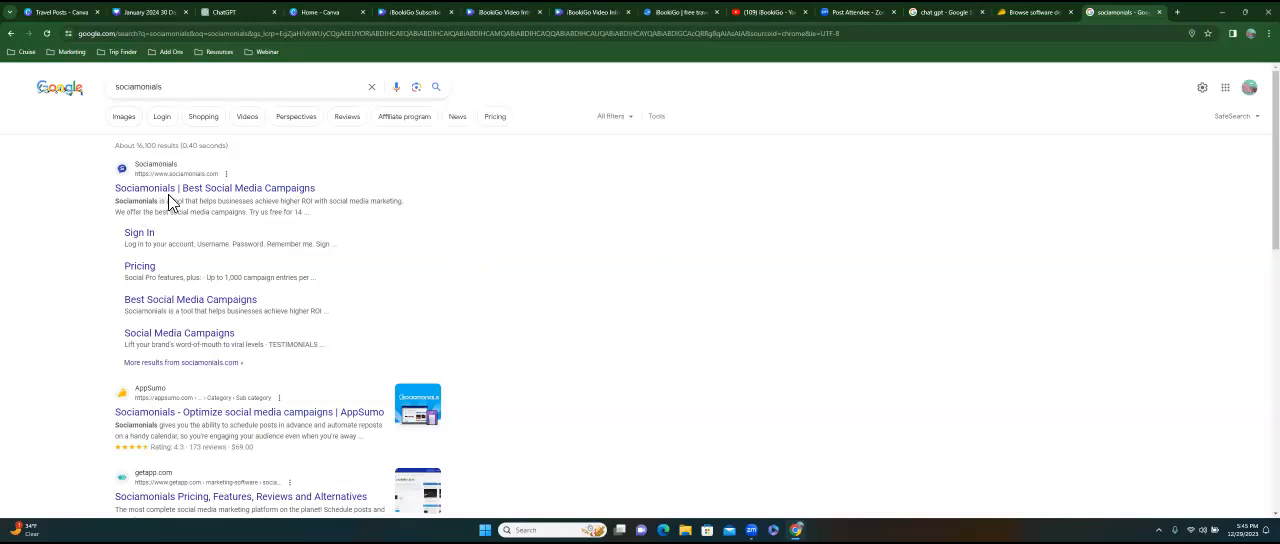
click(150, 266)
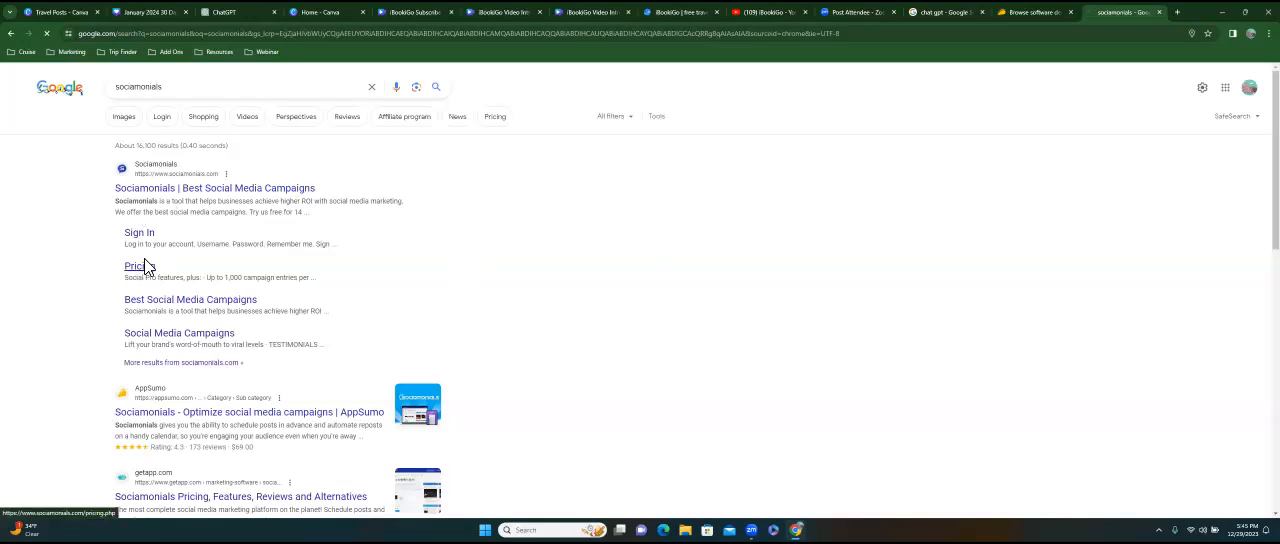
Switch the Sociamonials prices to monthly billing and compare the Social Pro plan's price and features with the Social and Campaigns plan.
scroll(620, 270, down, 2)
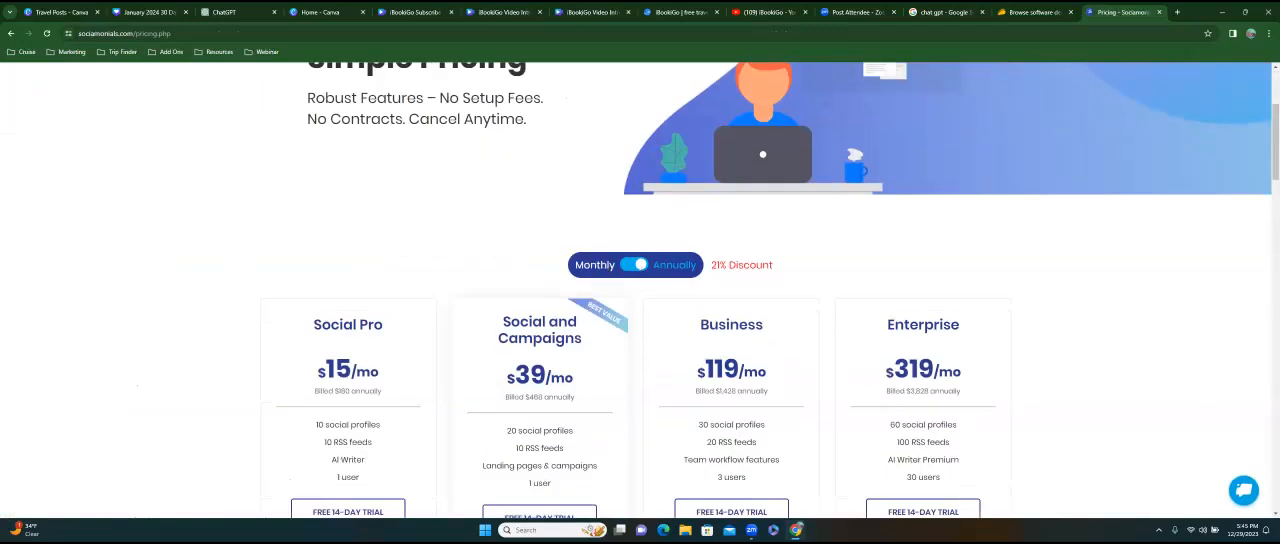
click(634, 266)
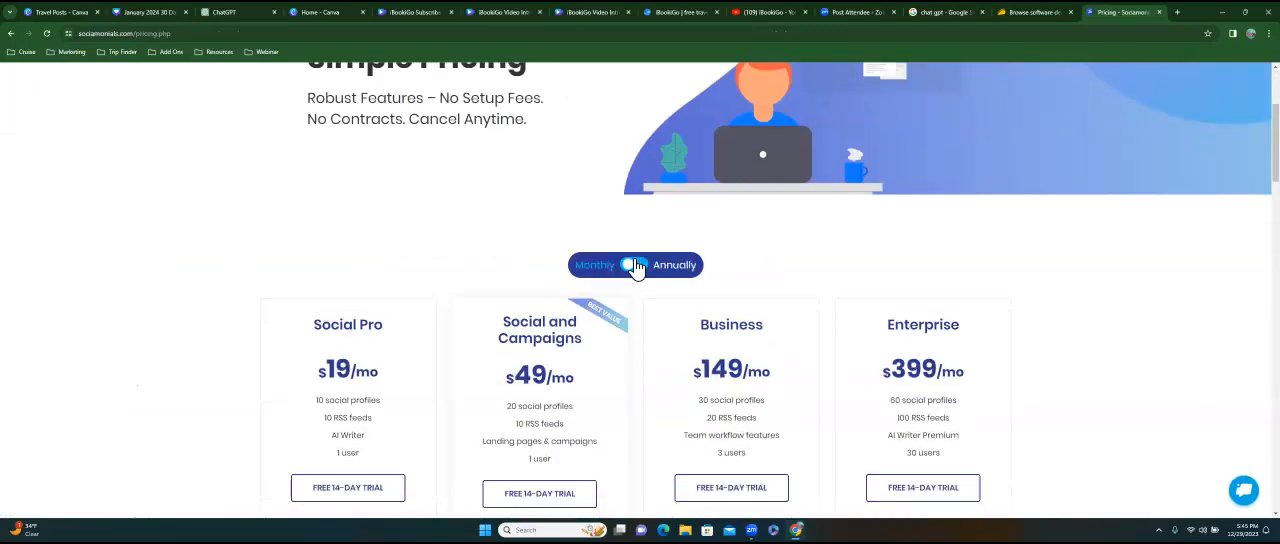
scroll(347, 270, down, 1)
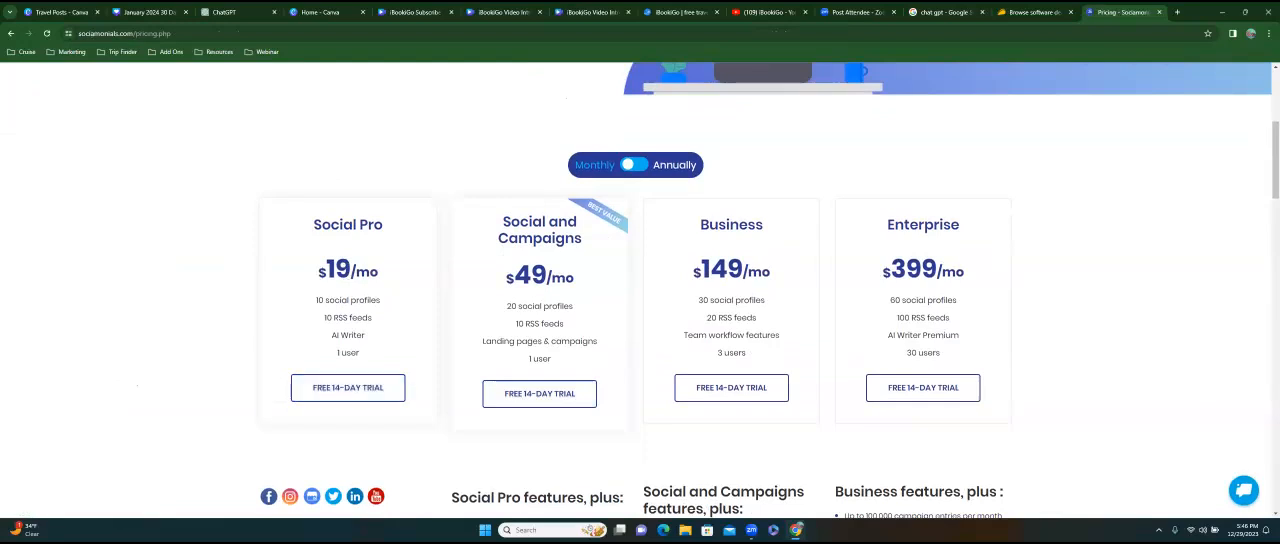
drag(316, 300, 380, 300)
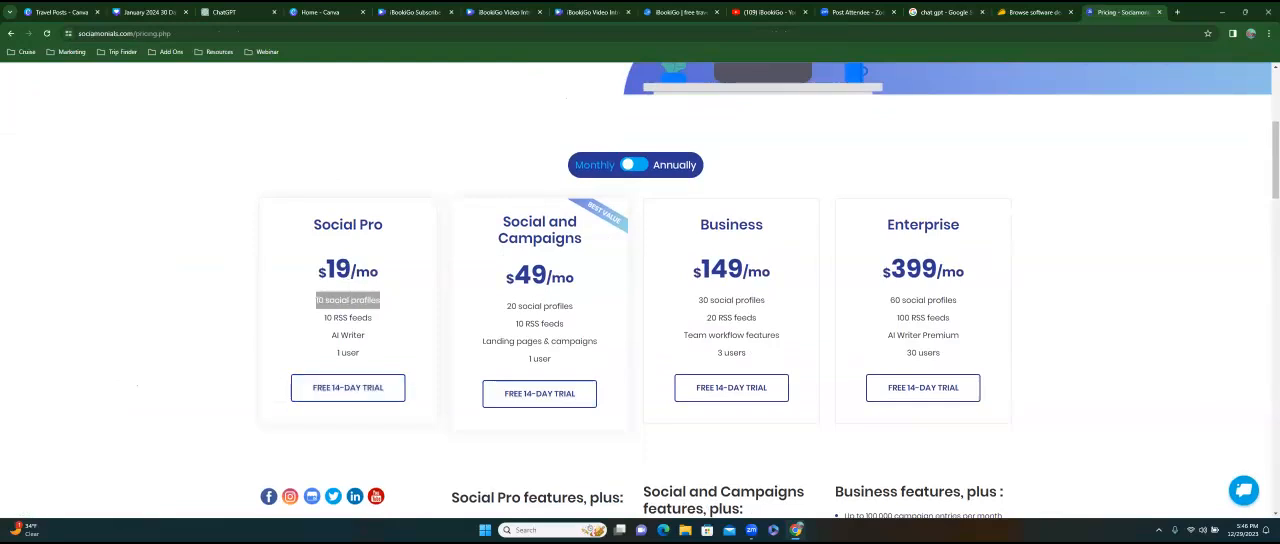
drag(324, 317, 359, 352)
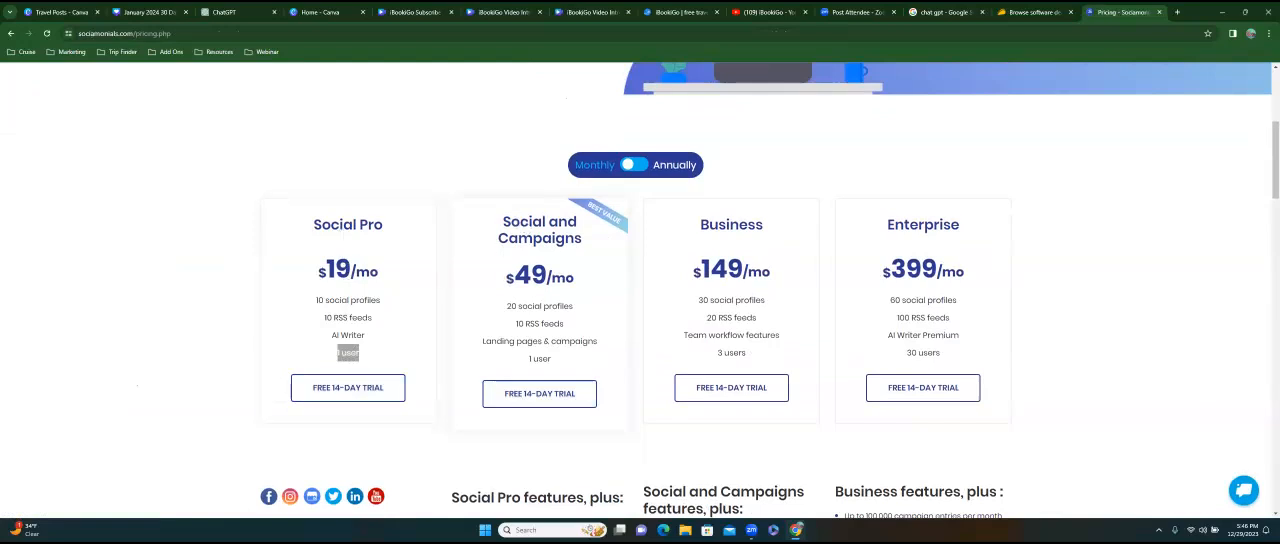
drag(507, 272, 574, 272)
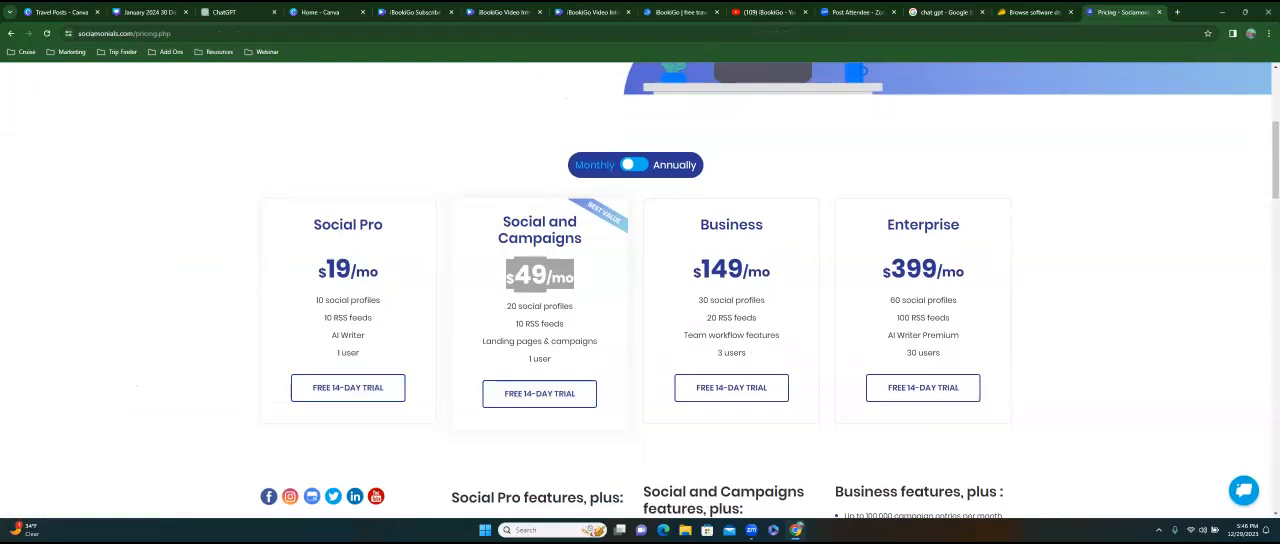
scroll(450, 220, down, 2)
scroll(404, 218, up, 2)
drag(314, 224, 360, 355)
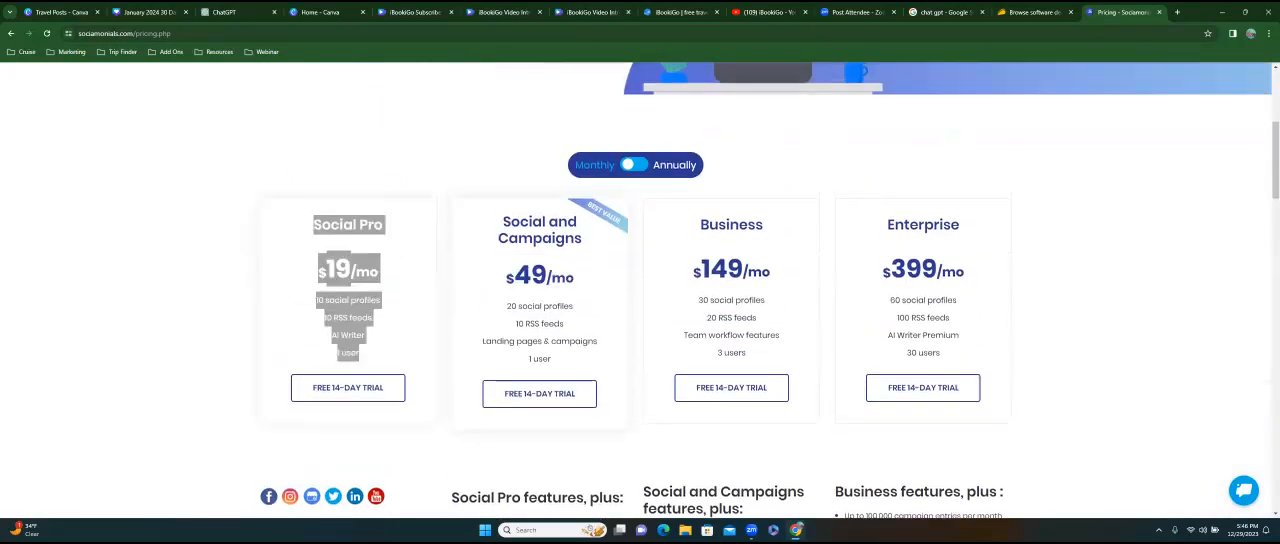
click(384, 350)
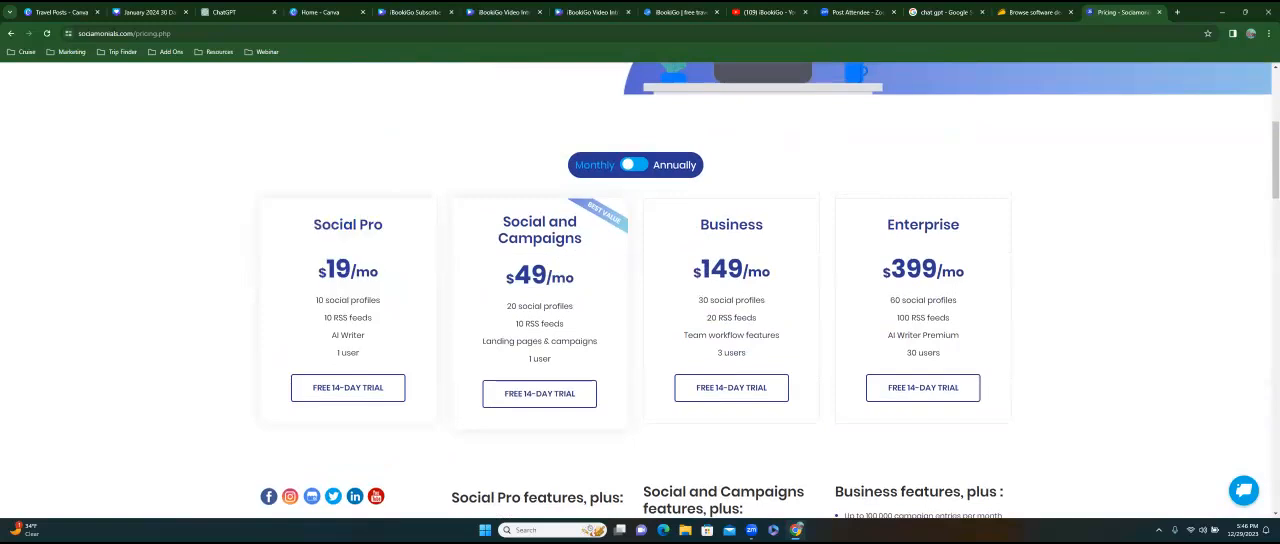
scroll(384, 350, up, 4)
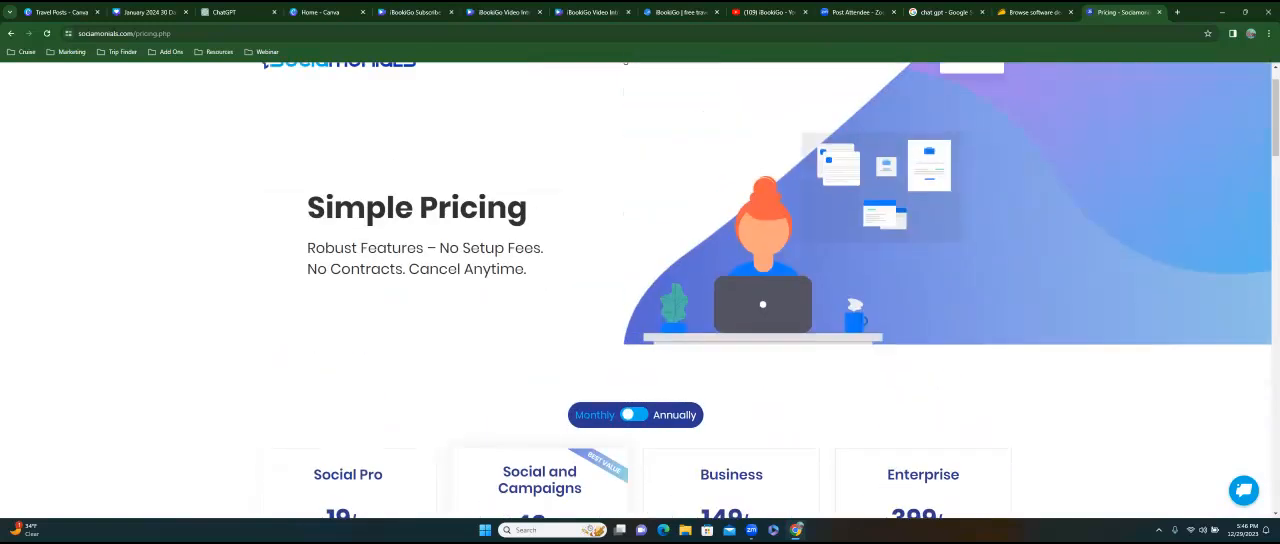
scroll(640, 300, up, 1)
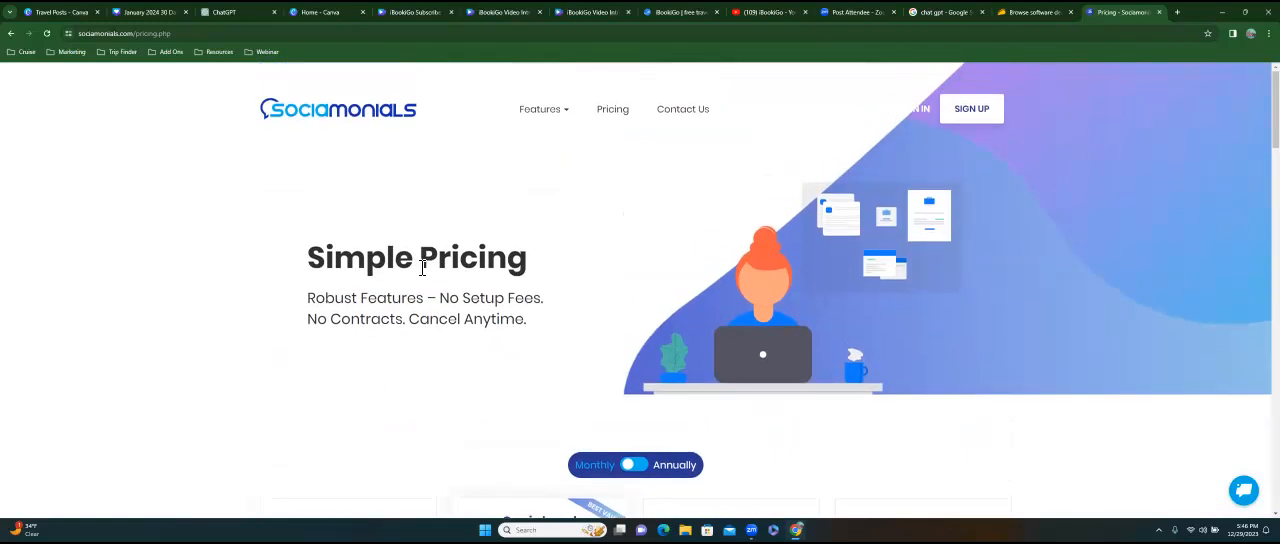
Return to the AppSumo results, open the Sociamonials deal's details and check its plan choices.
click(1030, 12)
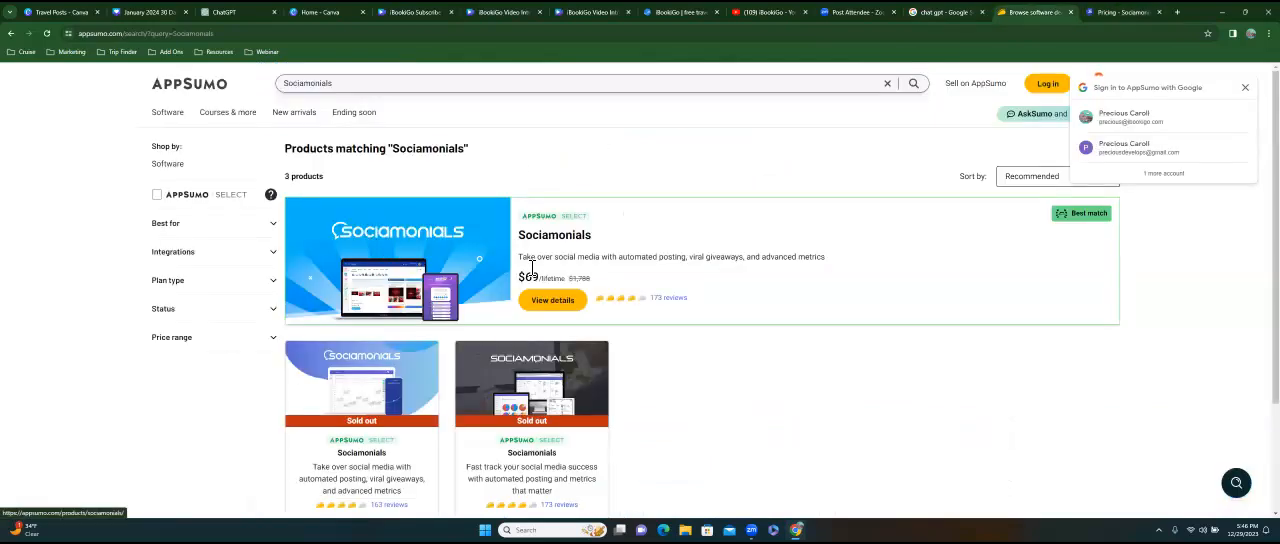
drag(519, 275, 548, 273)
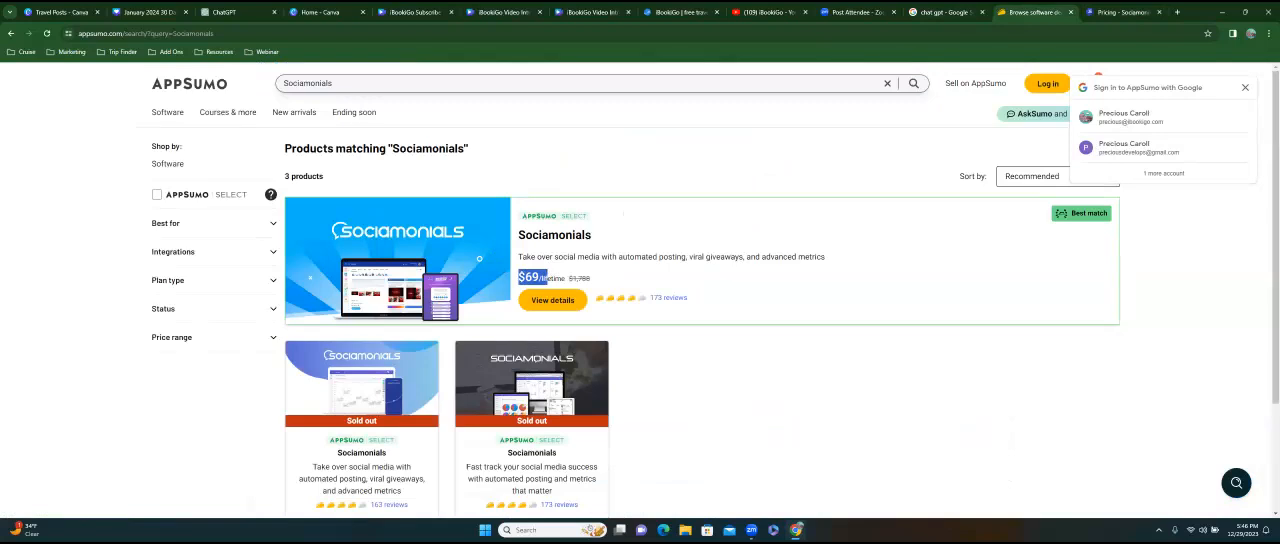
click(552, 300)
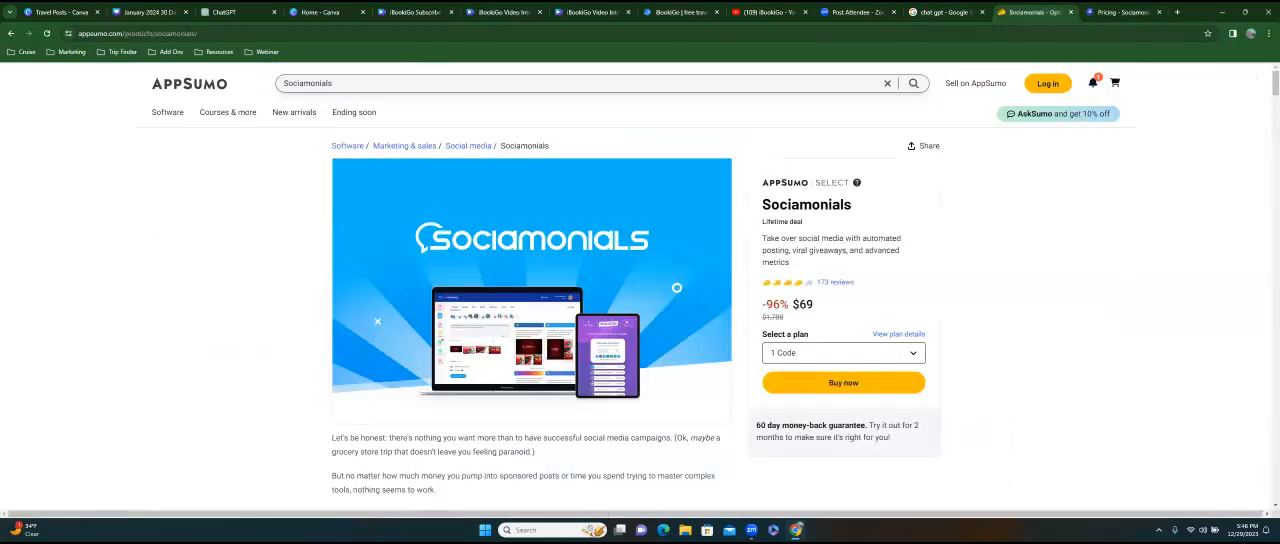
click(844, 353)
click(844, 353)
Search AppSumo's products for "postly" and look through the matching deals.
key(ctrl+l)
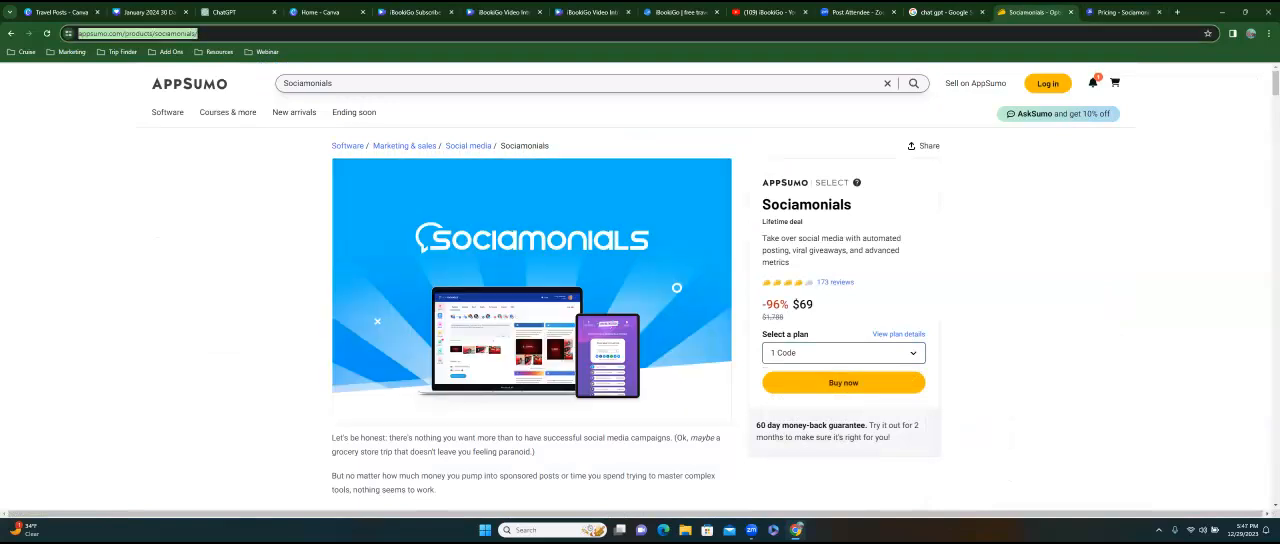
click(358, 80)
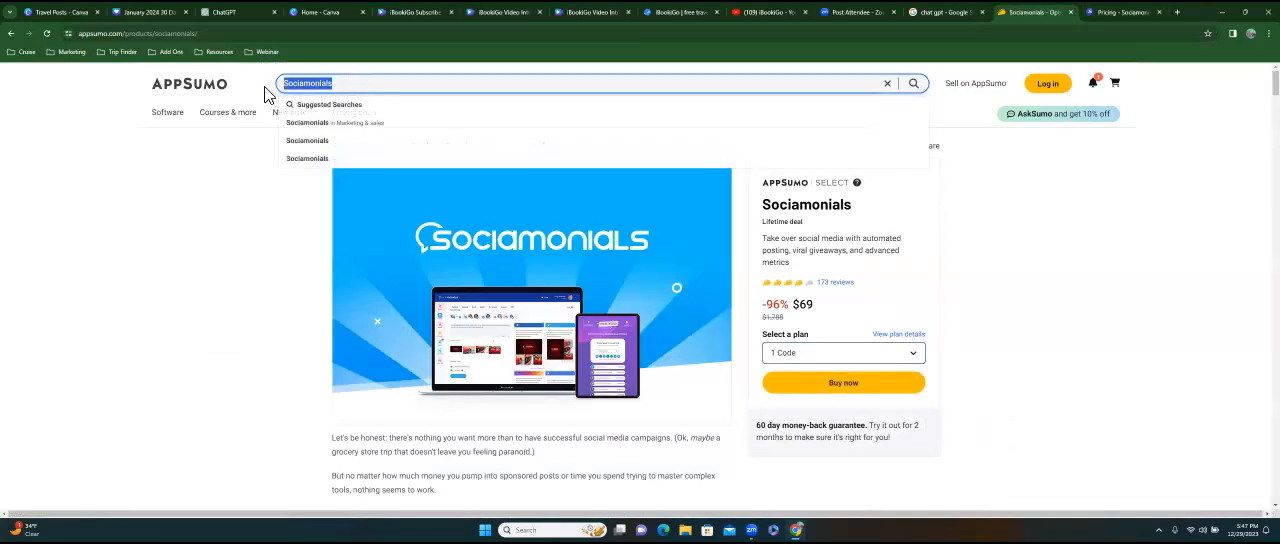
text(postly)
key(Return)
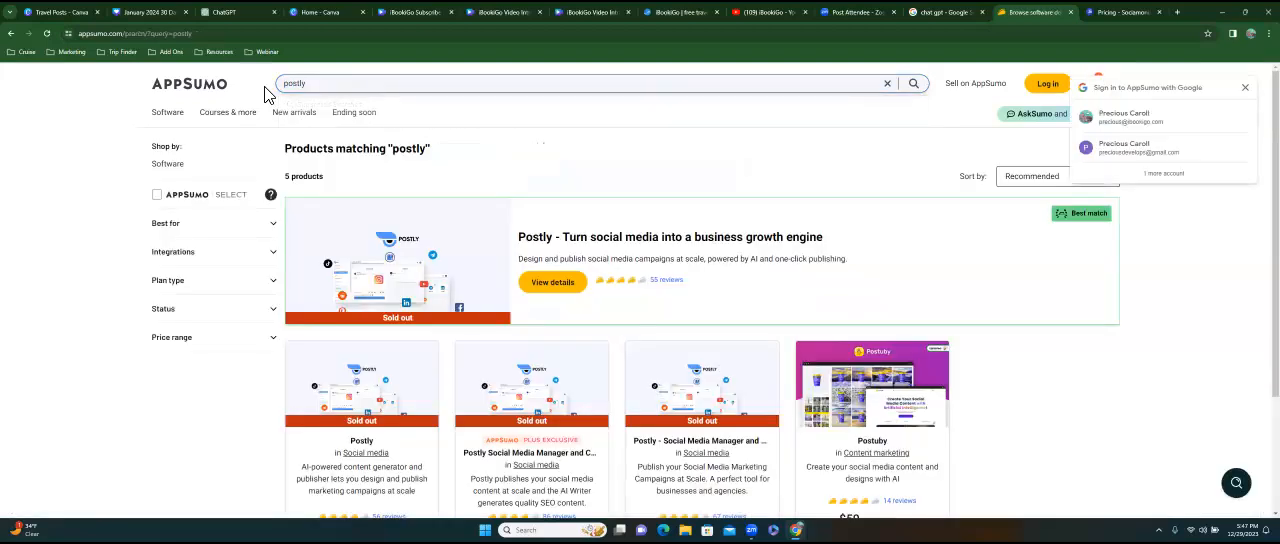
scroll(530, 360, down, 2)
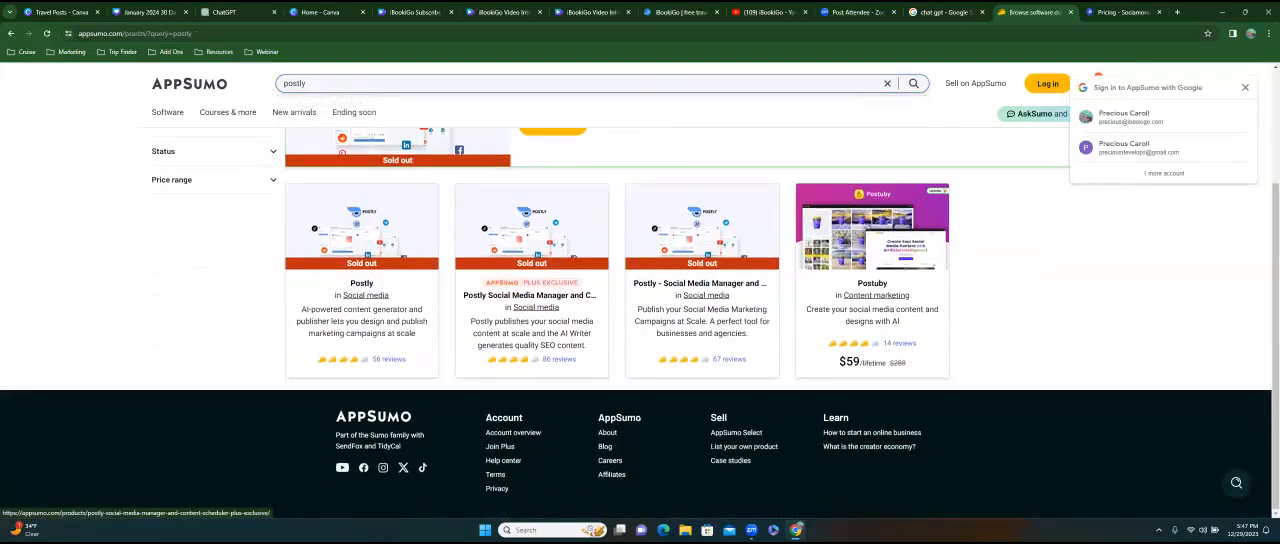
scroll(530, 360, up, 2)
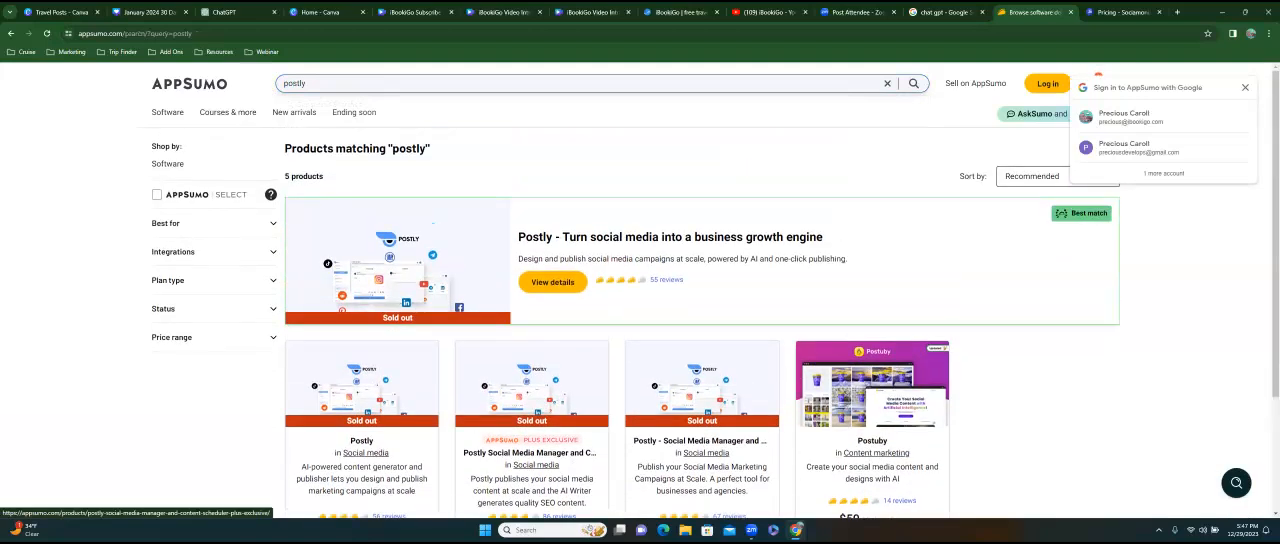
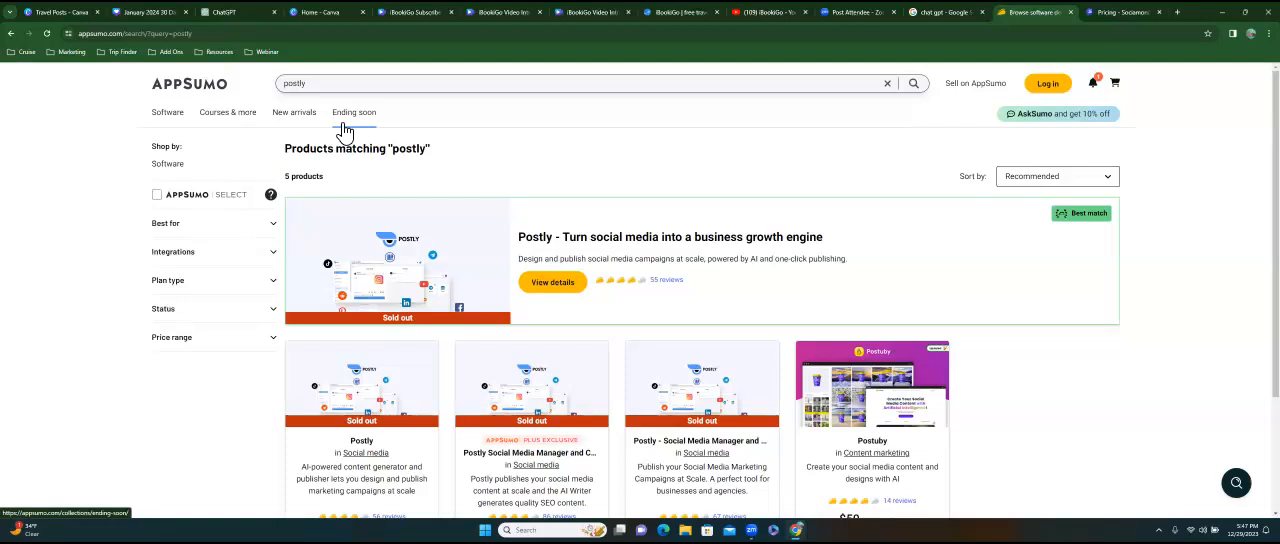
Load branchup.com in the Sociamonials tab and log in to the BranchUp account.
click(1125, 12)
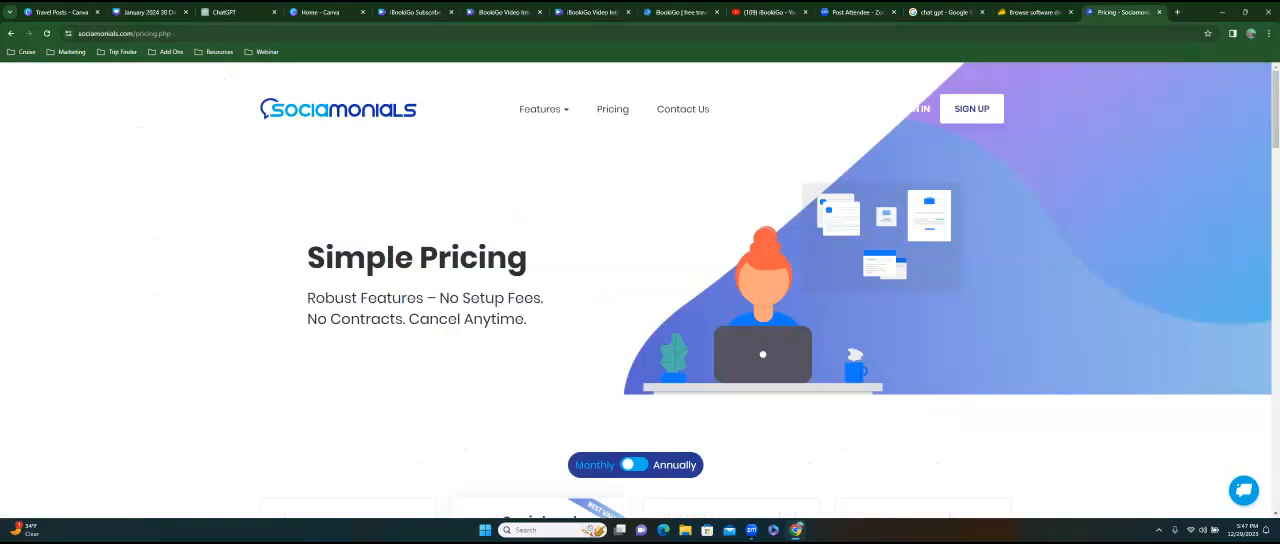
key(ctrl+l)
text(branchup.com)
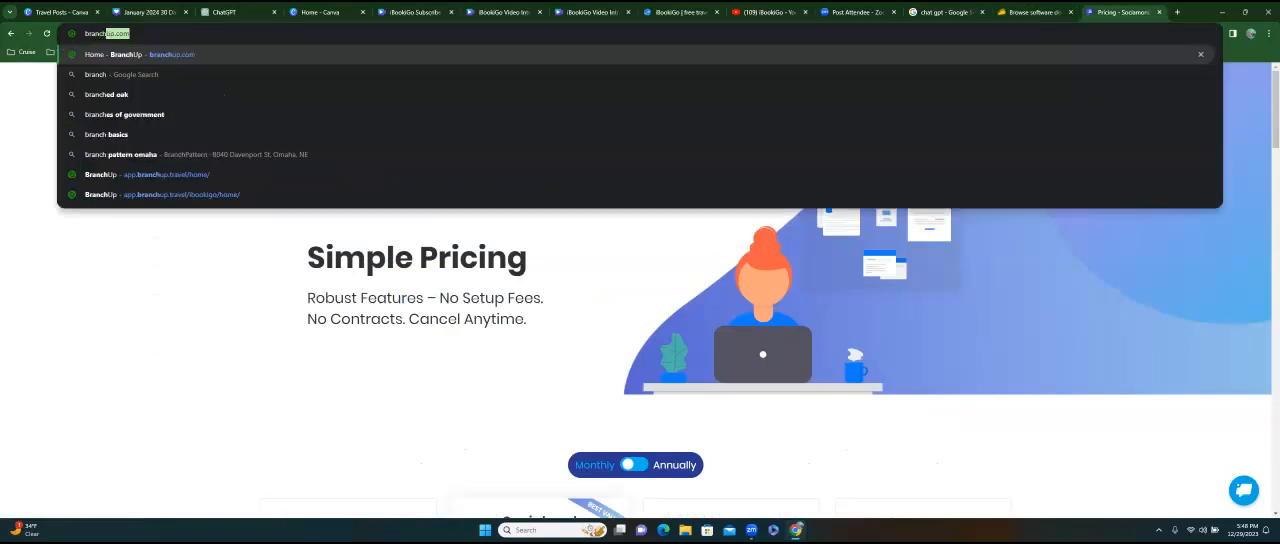
key(Return)
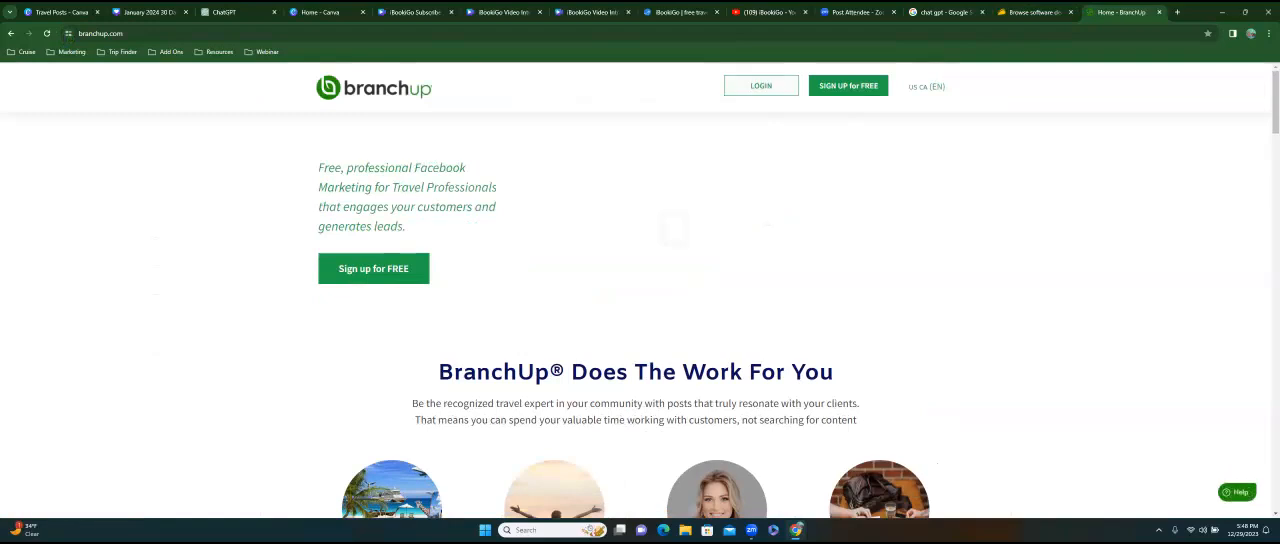
click(761, 86)
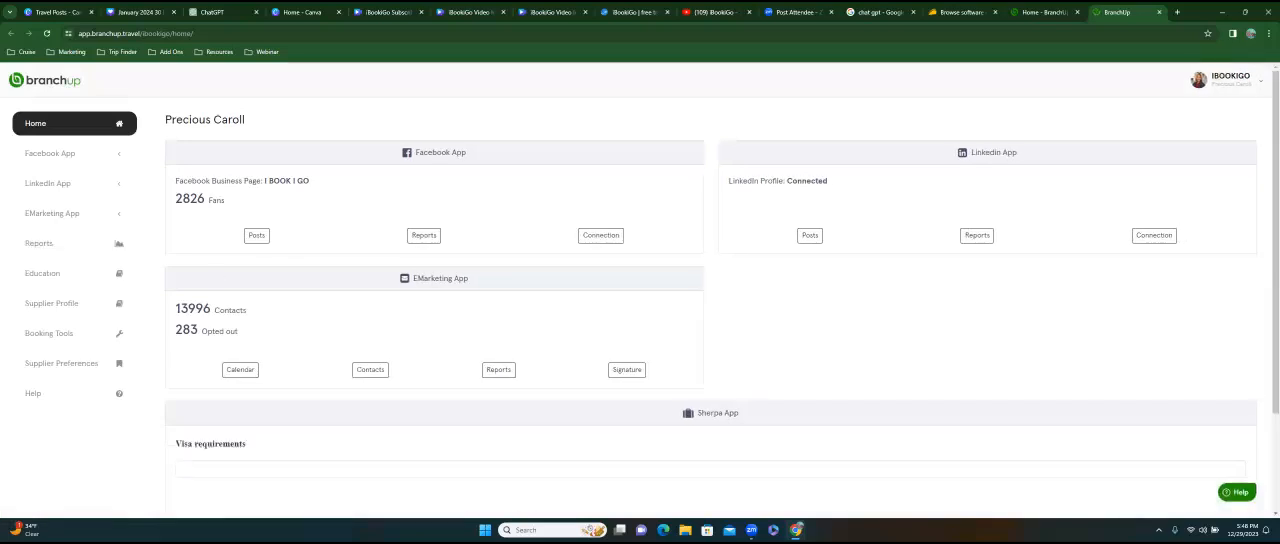
Highlight the contacts and opted-out counts of the EMarketing App on the BranchUp home page.
drag(175, 309, 247, 311)
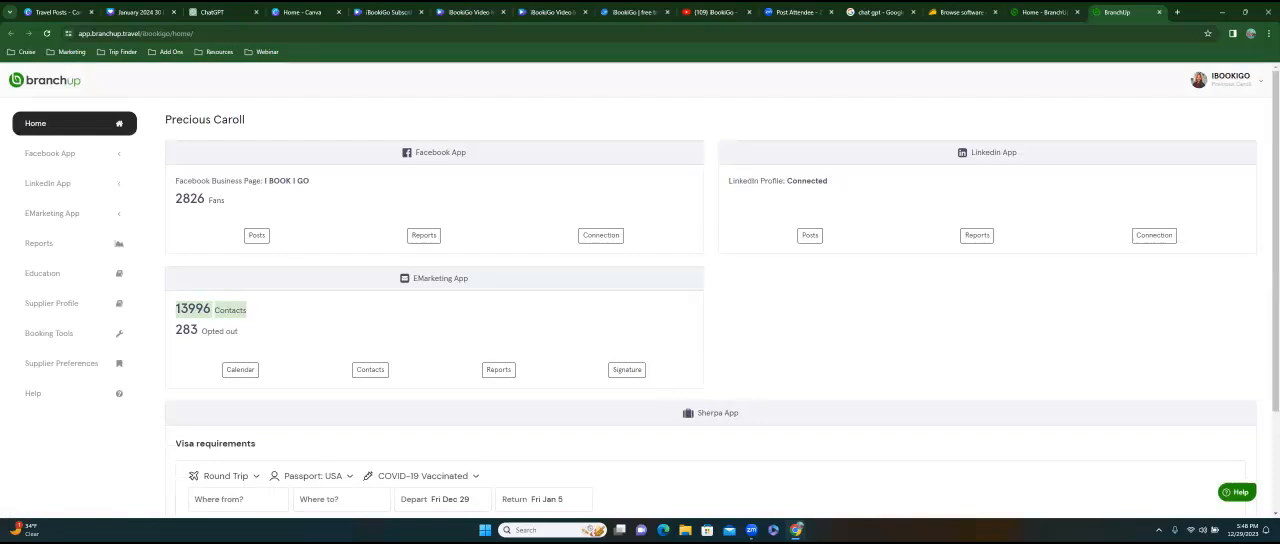
click(252, 312)
drag(175, 329, 238, 331)
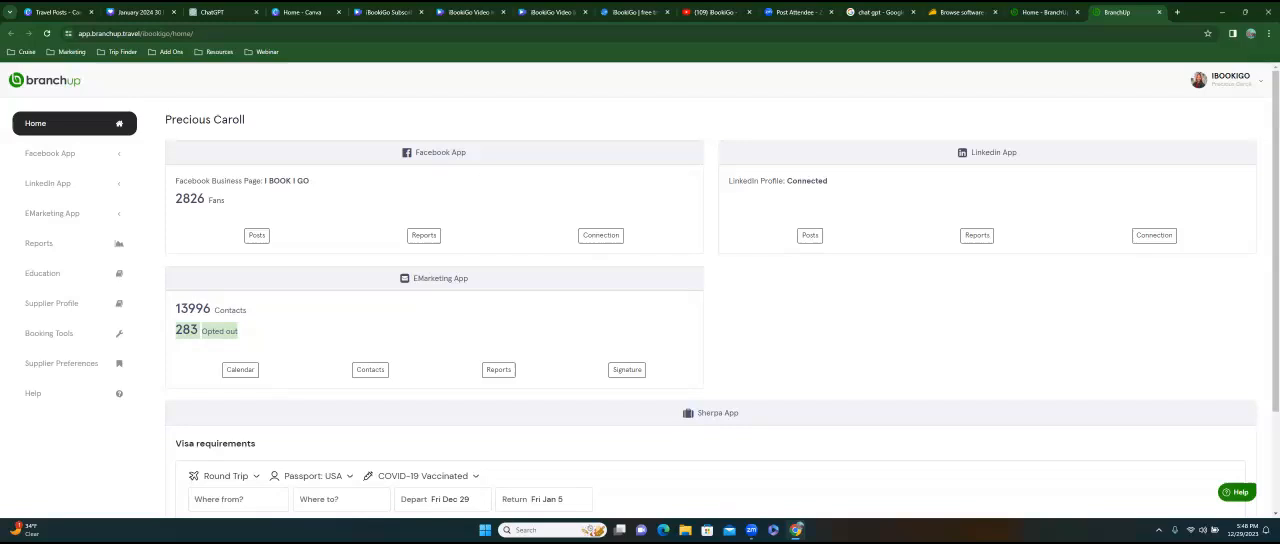
Open the Facebook App's posting schedule in BranchUp and look through the upcoming posts.
click(68, 157)
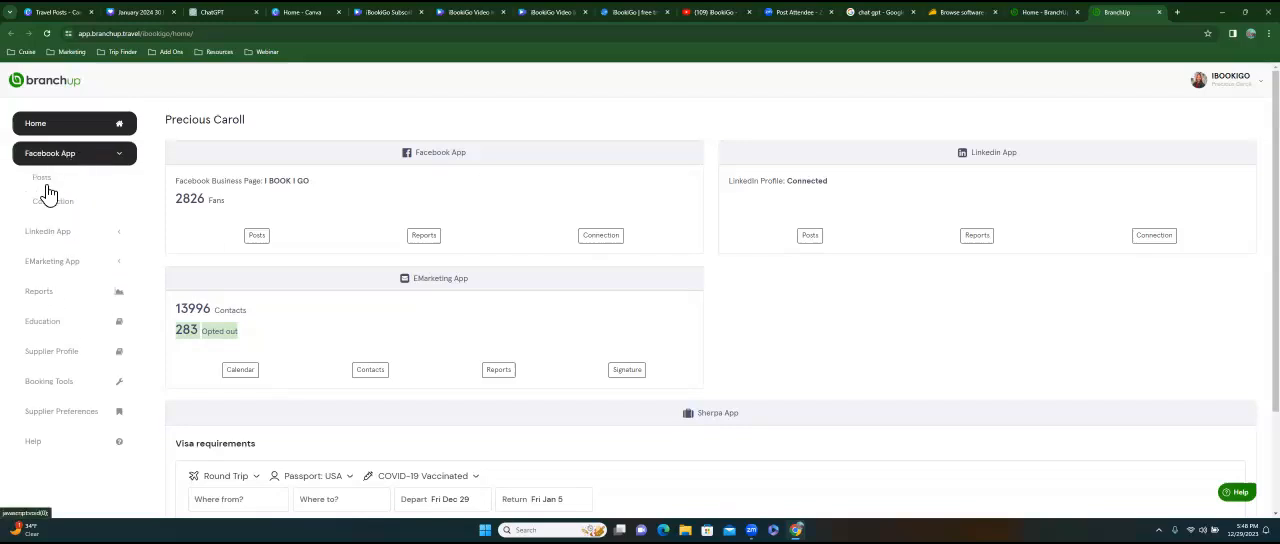
click(46, 186)
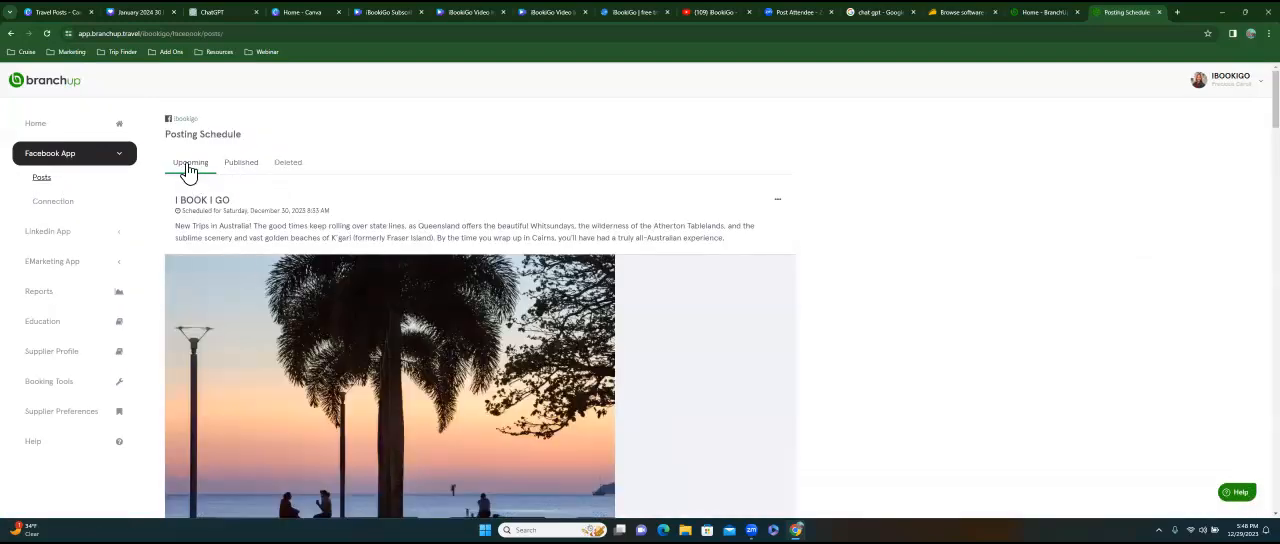
scroll(270, 270, down, 3)
scroll(480, 308, down, 4)
scroll(236, 187, down, 3)
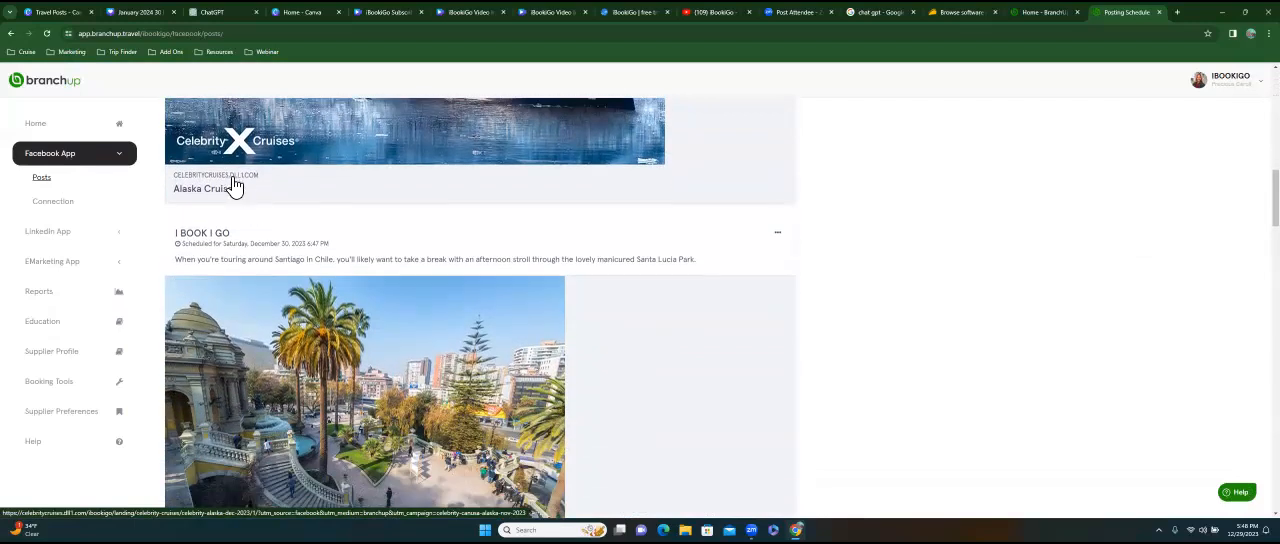
Open the Alaska Cruises link in the Celebrity Cruises post and look through the landing page down to the featured cruises.
click(222, 190)
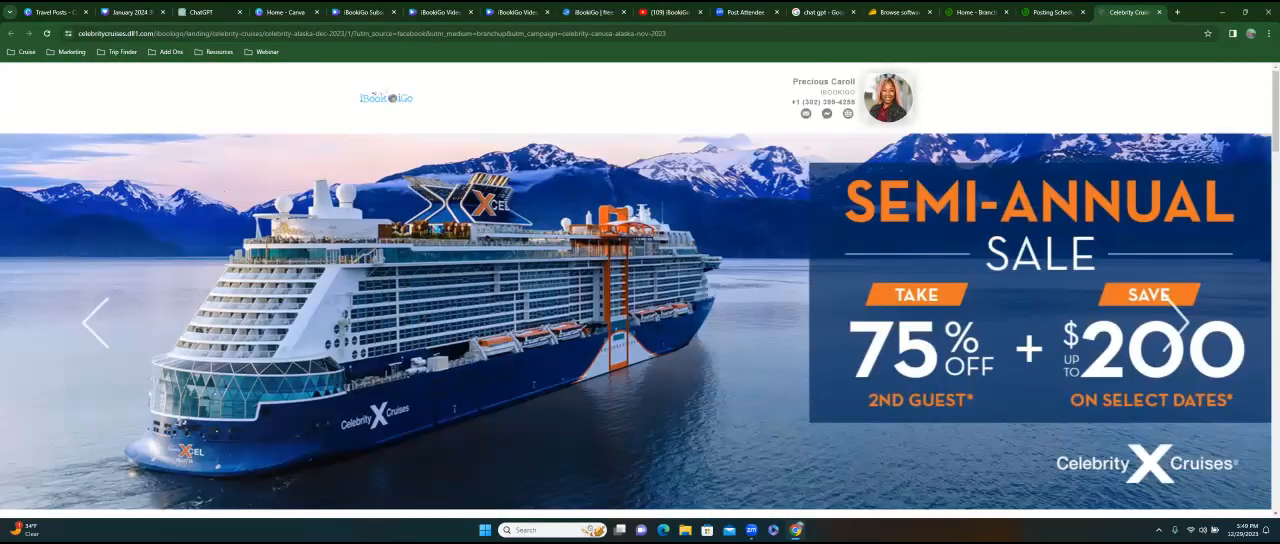
scroll(640, 290, down, 5)
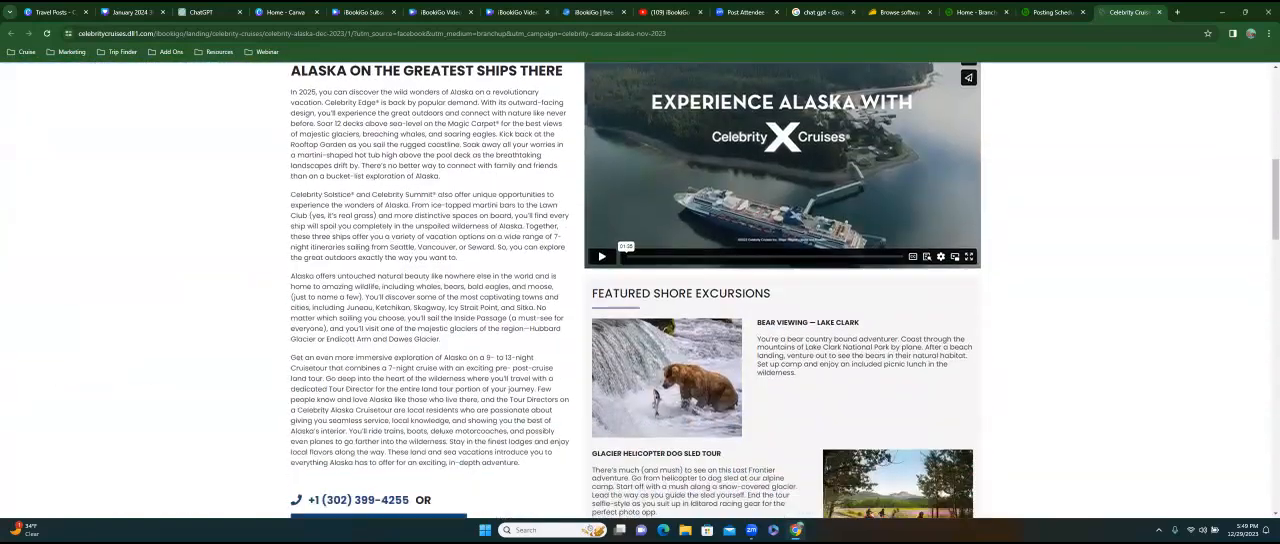
scroll(640, 290, down, 6)
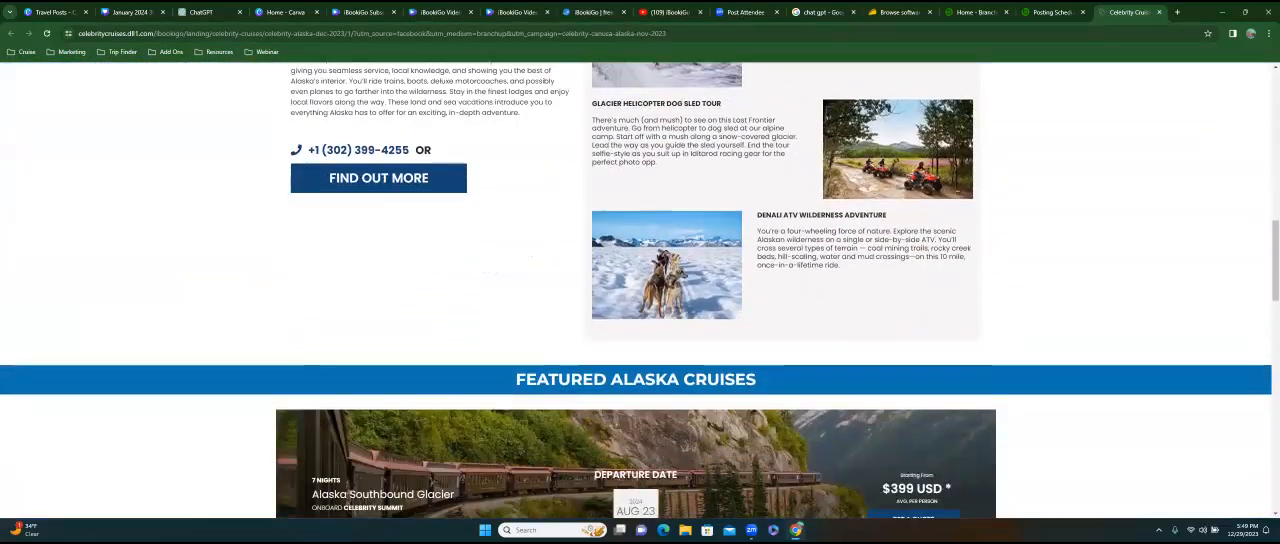
scroll(640, 290, down, 4)
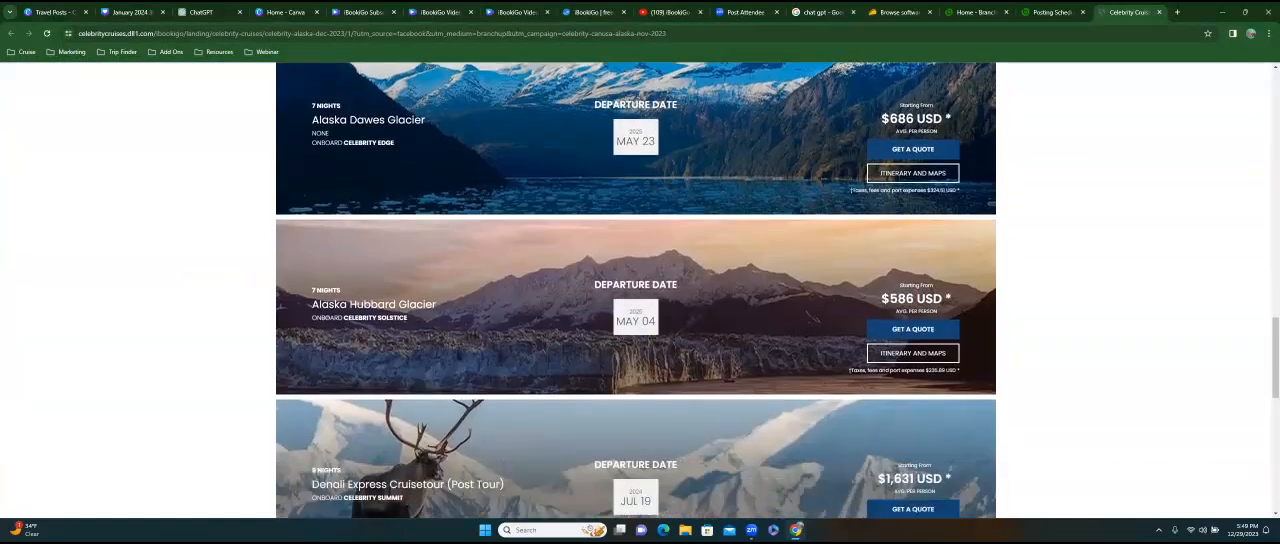
scroll(640, 290, up, 2)
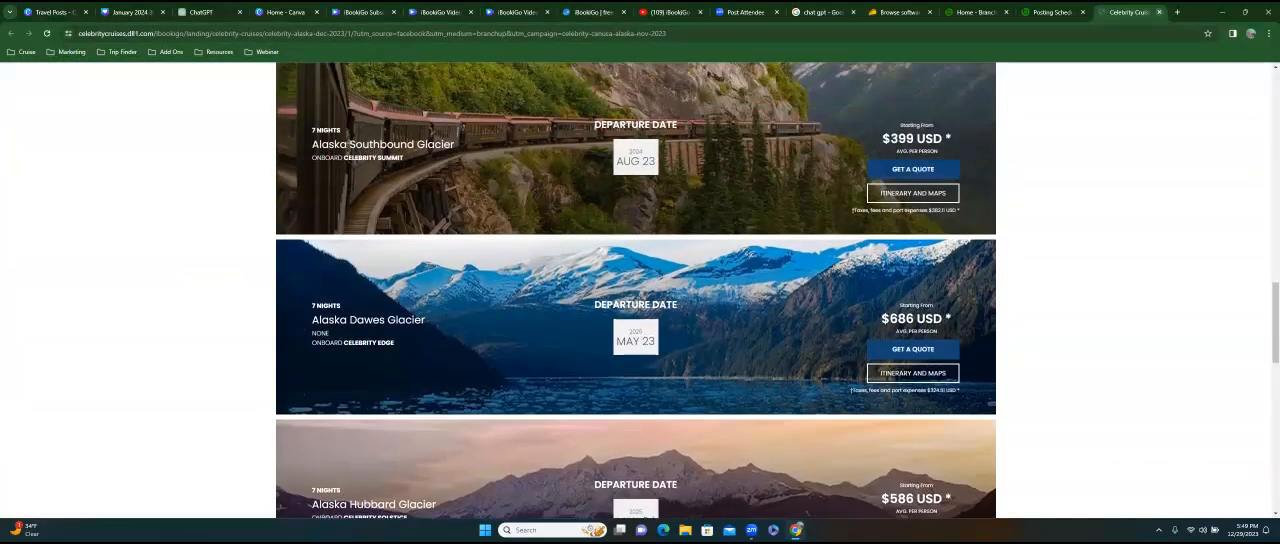
Close the Celebrity Cruises, BranchUp, AppSumo, ChatGPT search and Zoom tabs to get back to the iBookiGo YouTube channel.
click(1159, 12)
click(1159, 12)
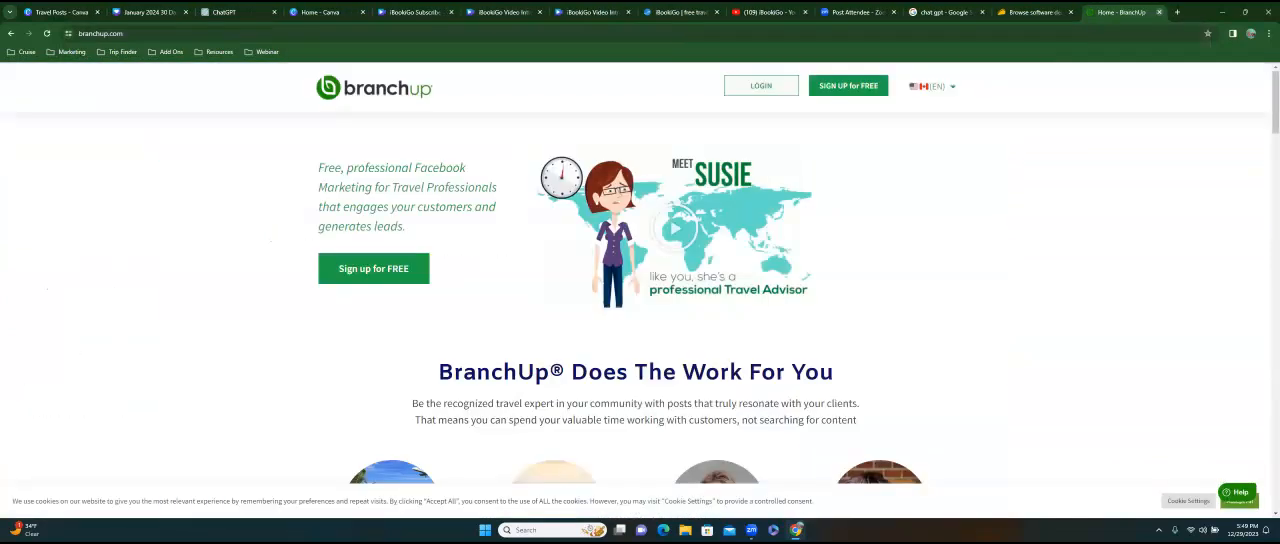
click(1159, 12)
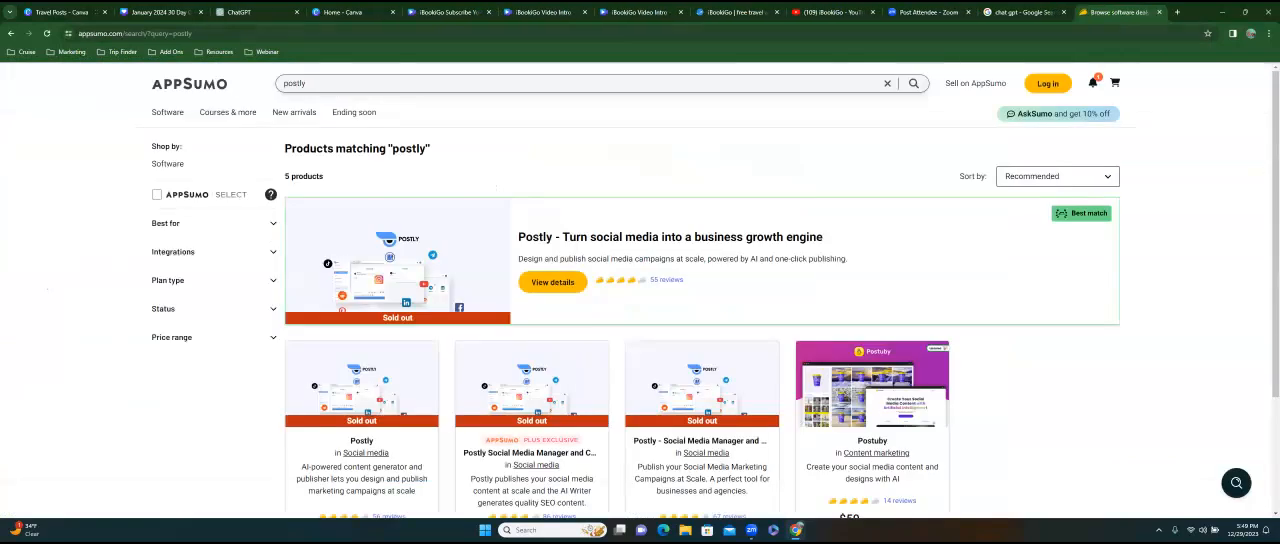
click(1159, 12)
click(1159, 12)
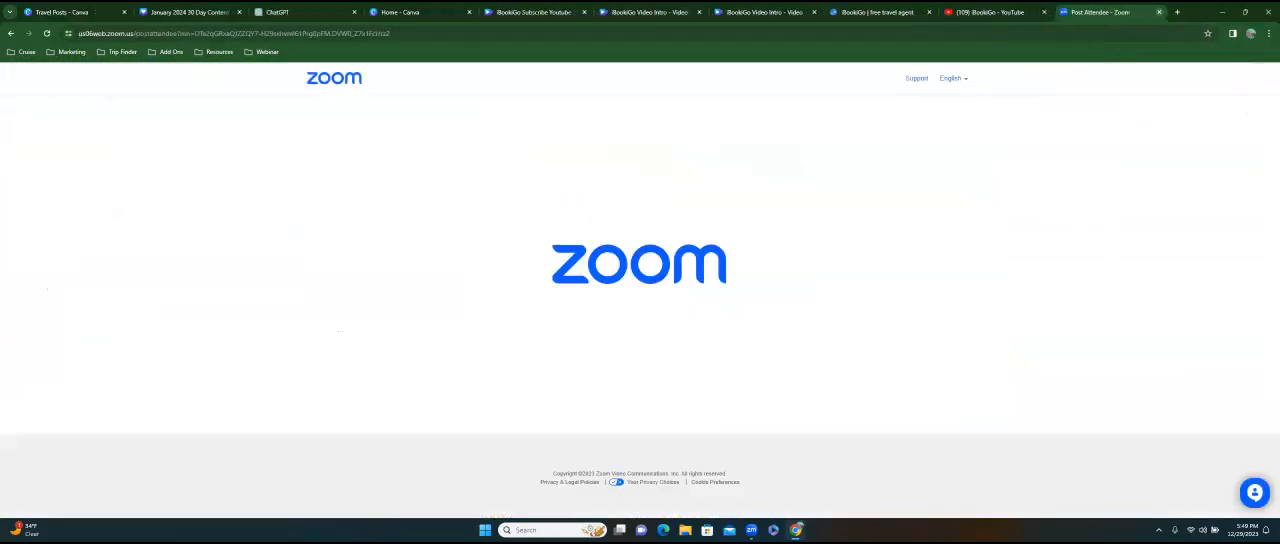
click(1159, 12)
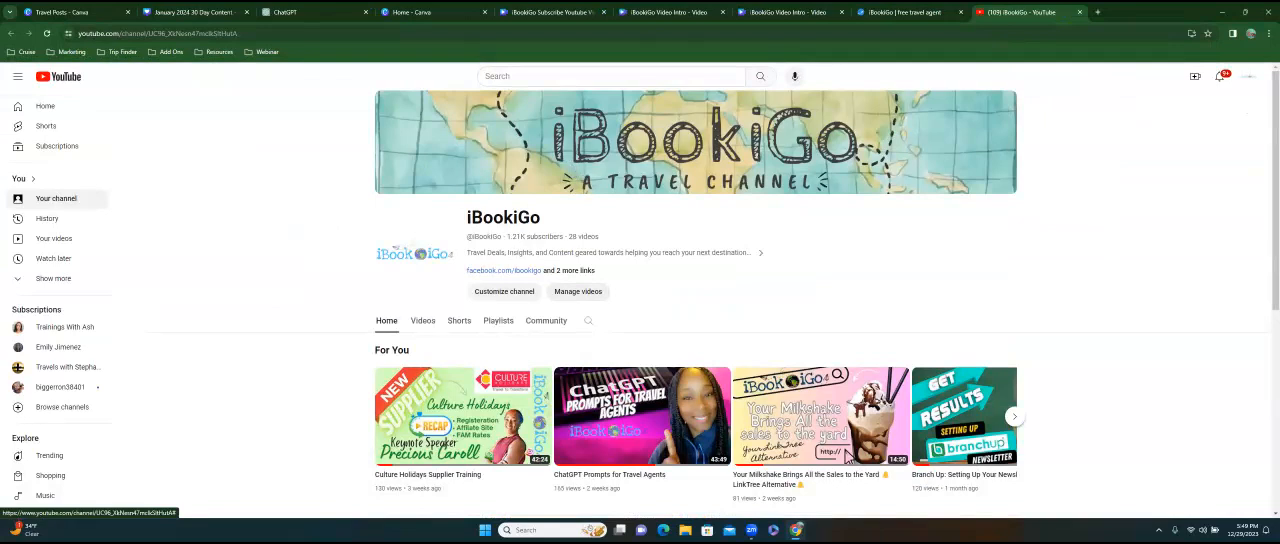
Copy the iBookiGo channel's share link from its About details and close the YouTube tab.
click(578, 270)
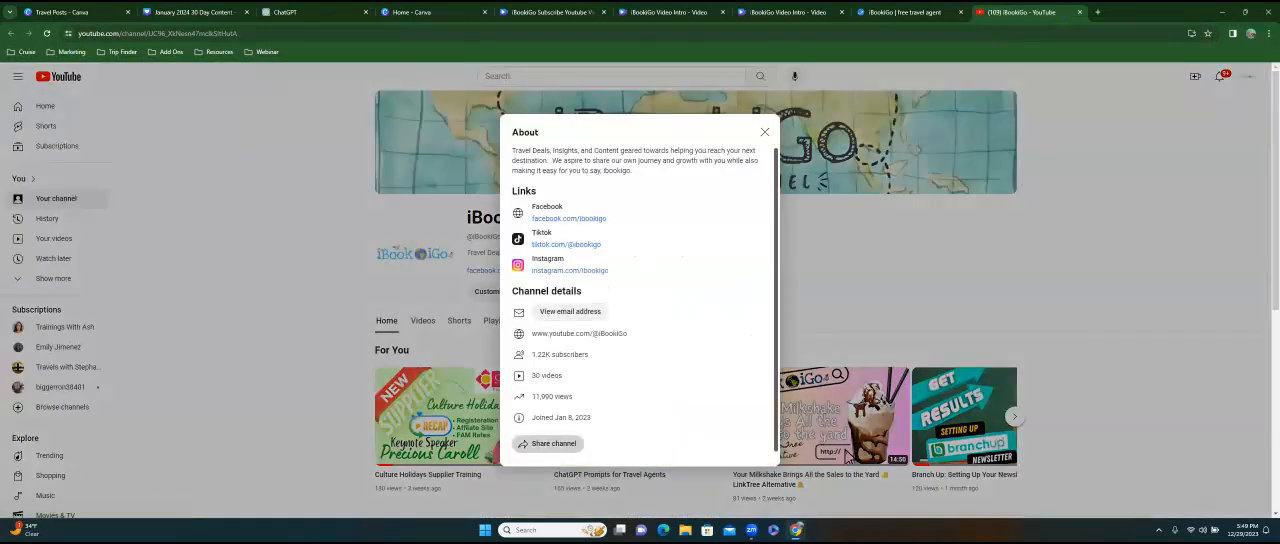
click(550, 443)
click(541, 465)
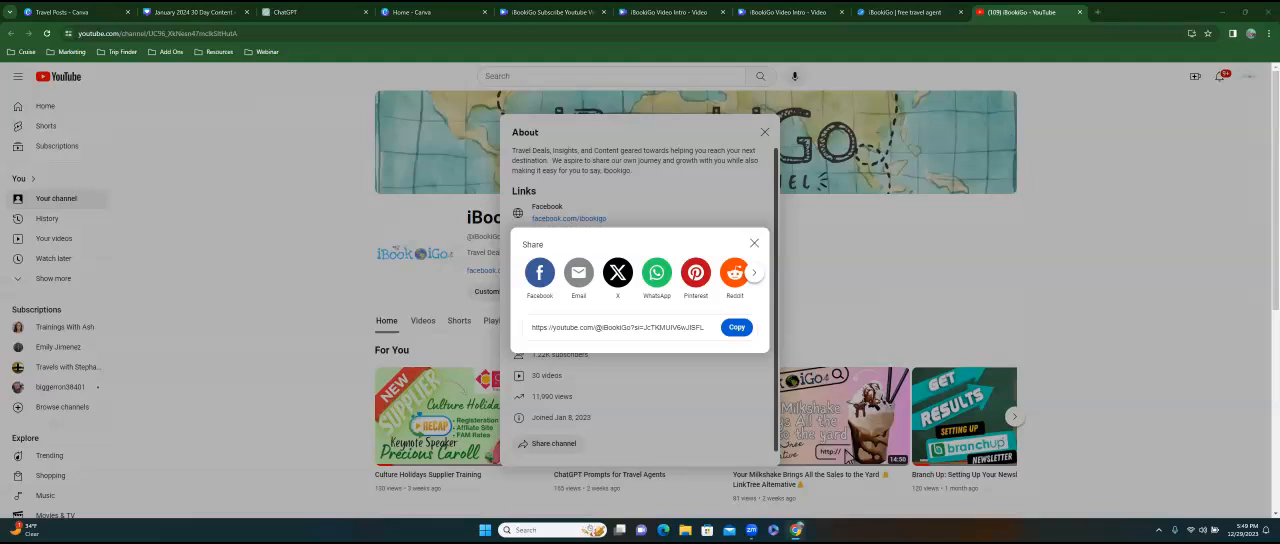
click(736, 327)
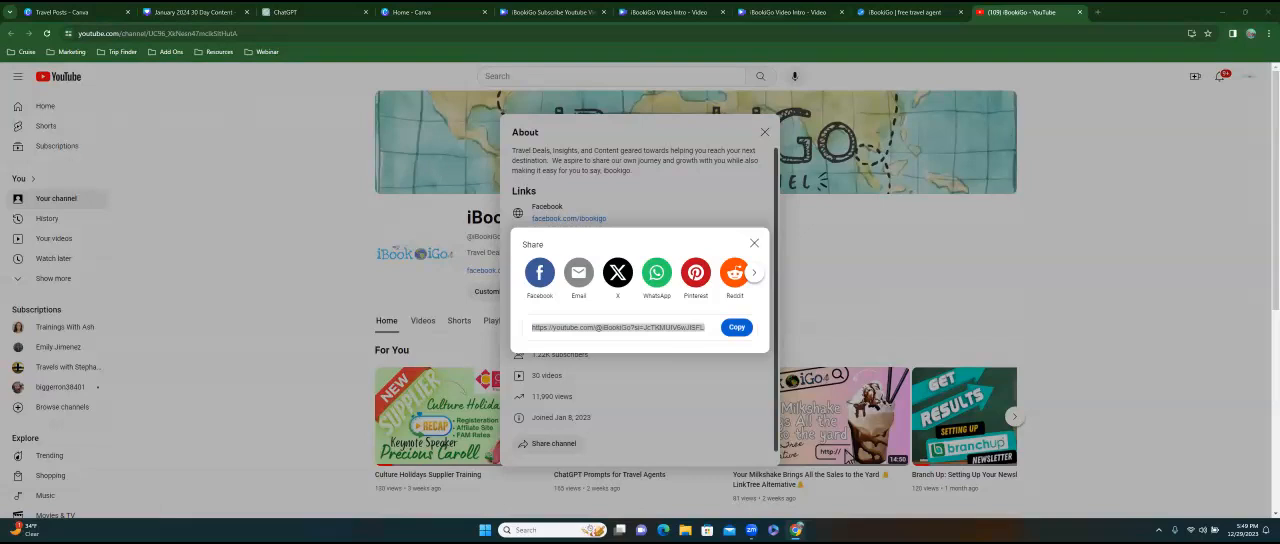
key(ctrl+w)
In the January 2024 30 Day Content design, replace page 10's camel photo with a sunset skyline photo found by searching elements for "dubai".
click(174, 14)
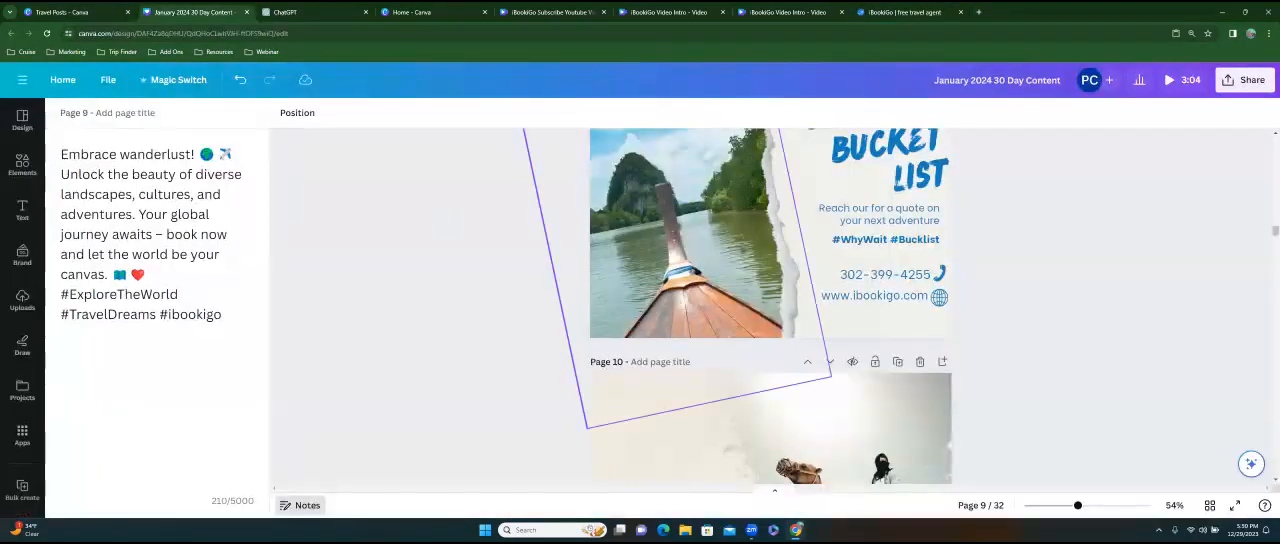
scroll(770, 300, down, 5)
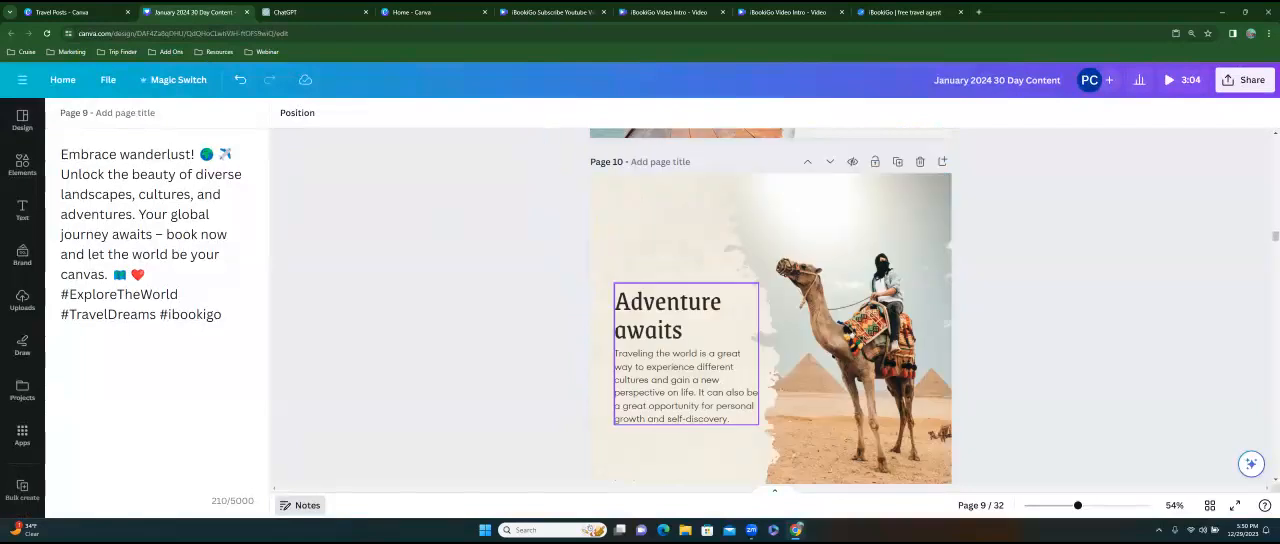
scroll(770, 300, up, 2)
click(850, 325)
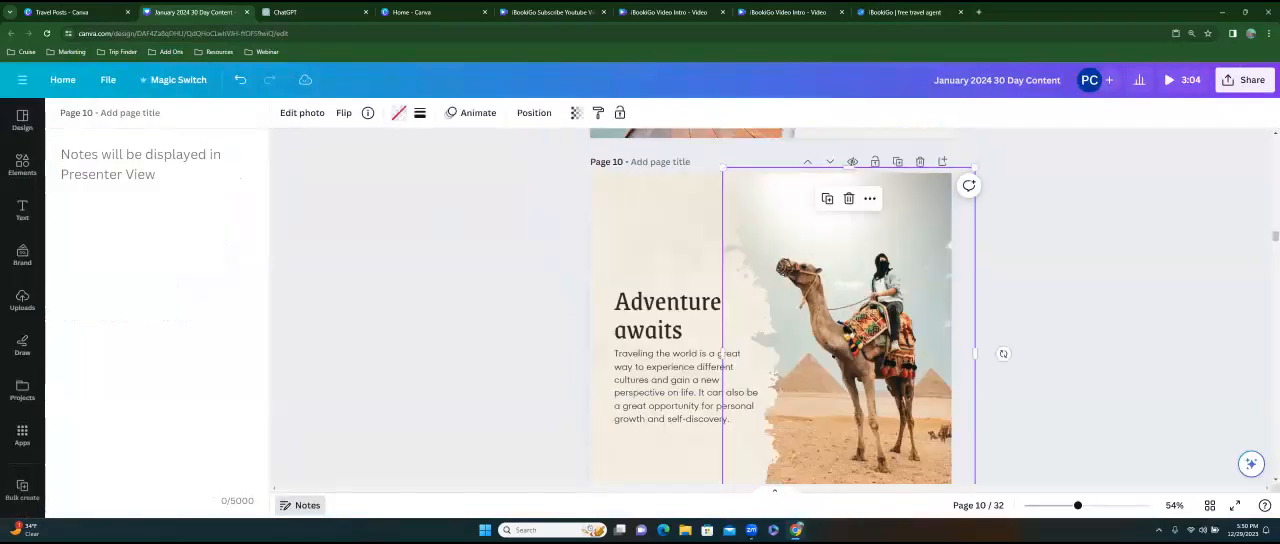
click(24, 170)
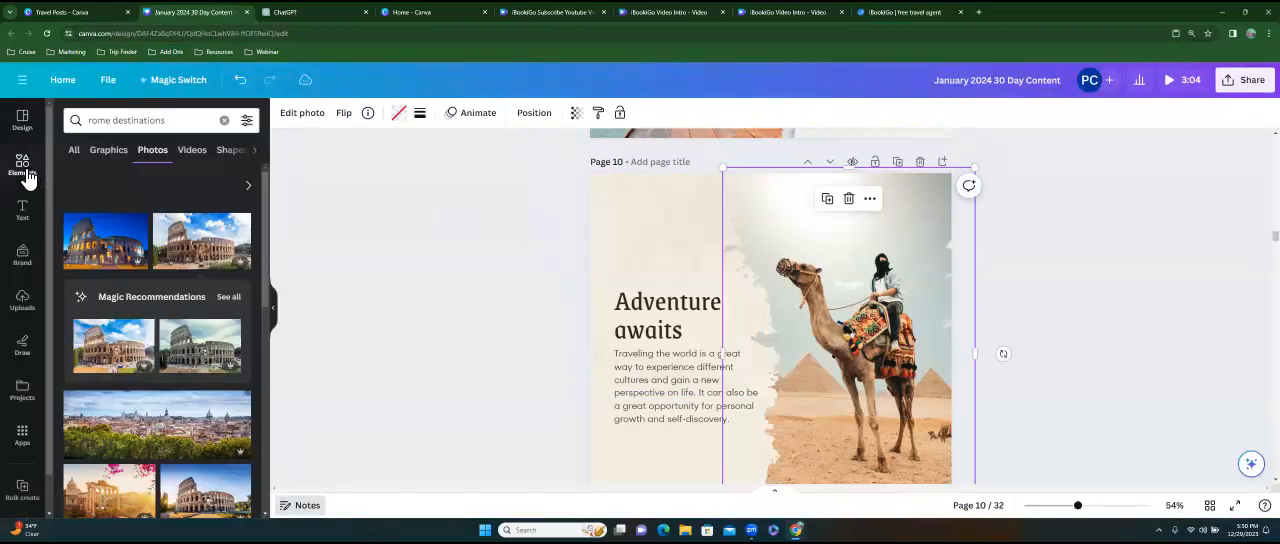
click(140, 121)
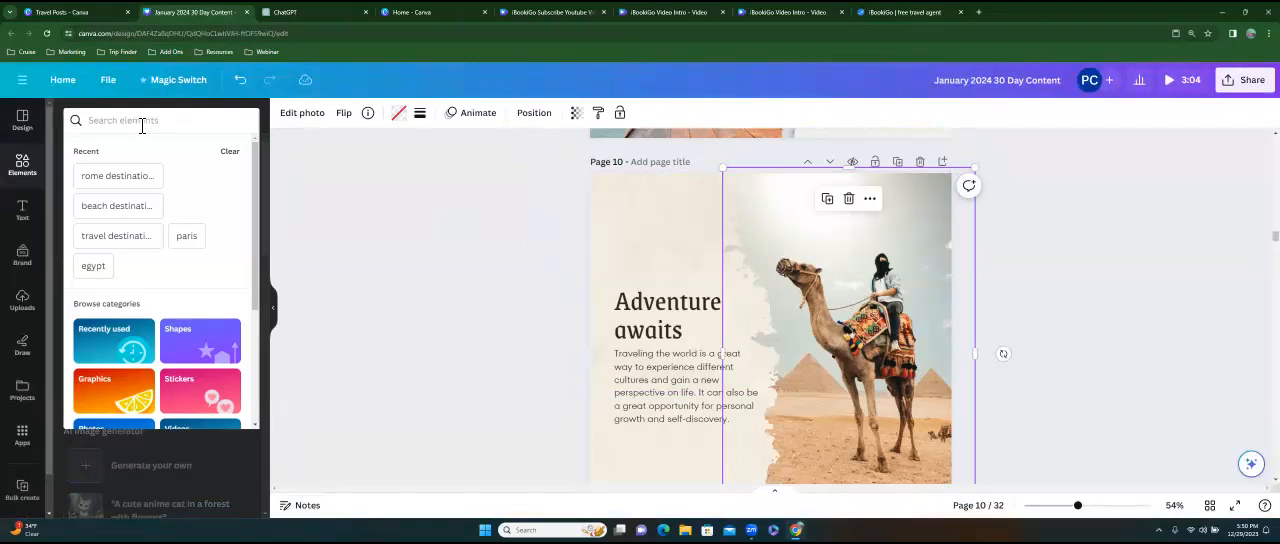
text(dubai)
key(Return)
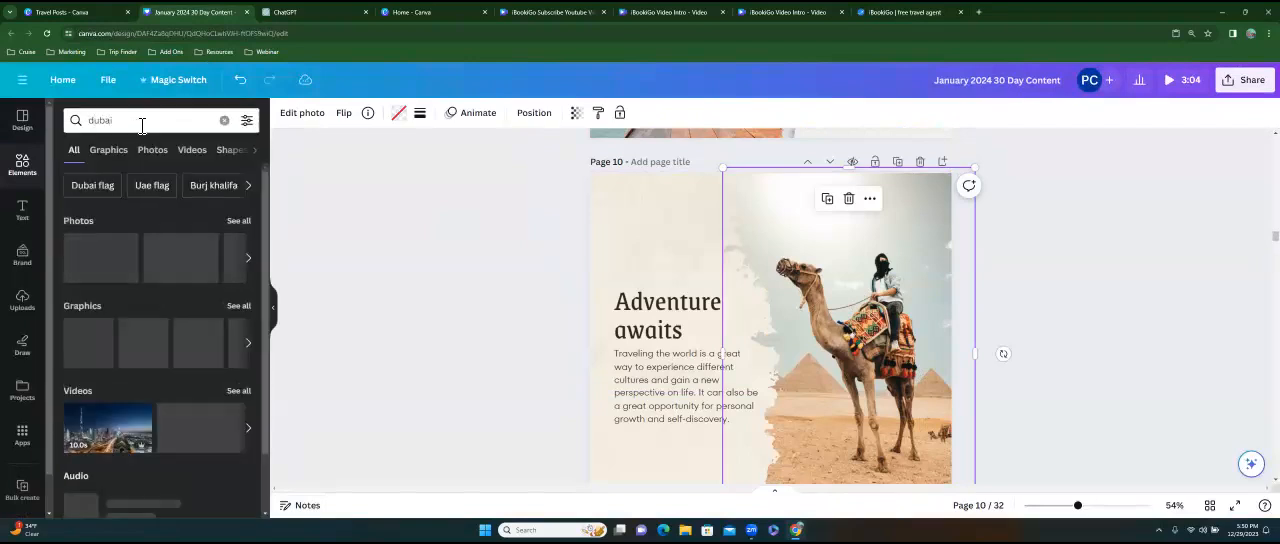
drag(180, 262, 880, 350)
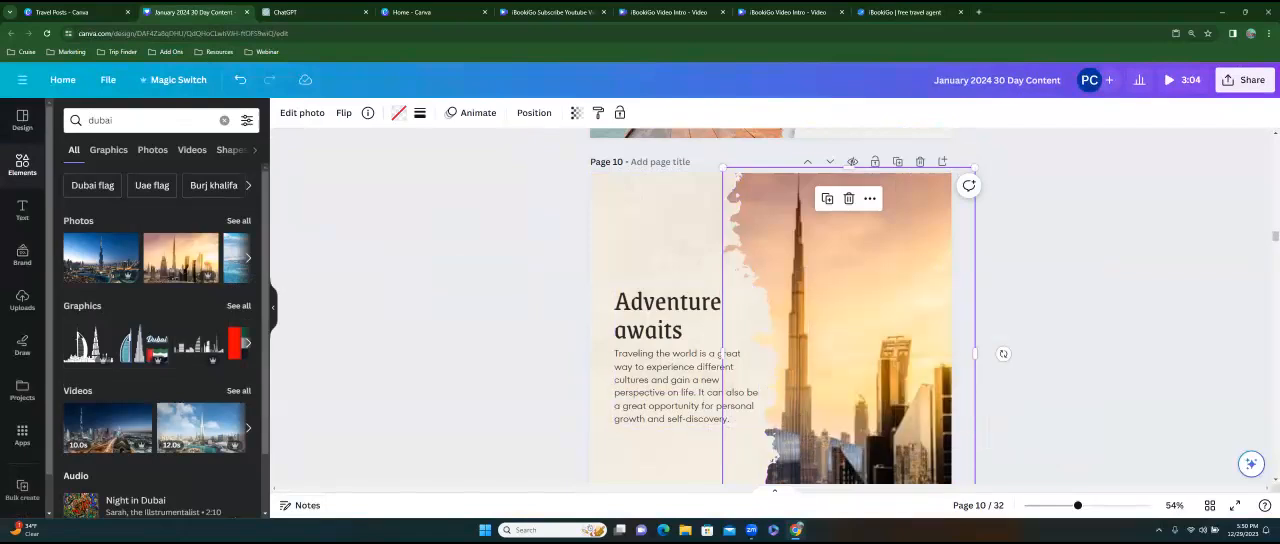
scroll(690, 375, down, 6)
scroll(690, 375, up, 4)
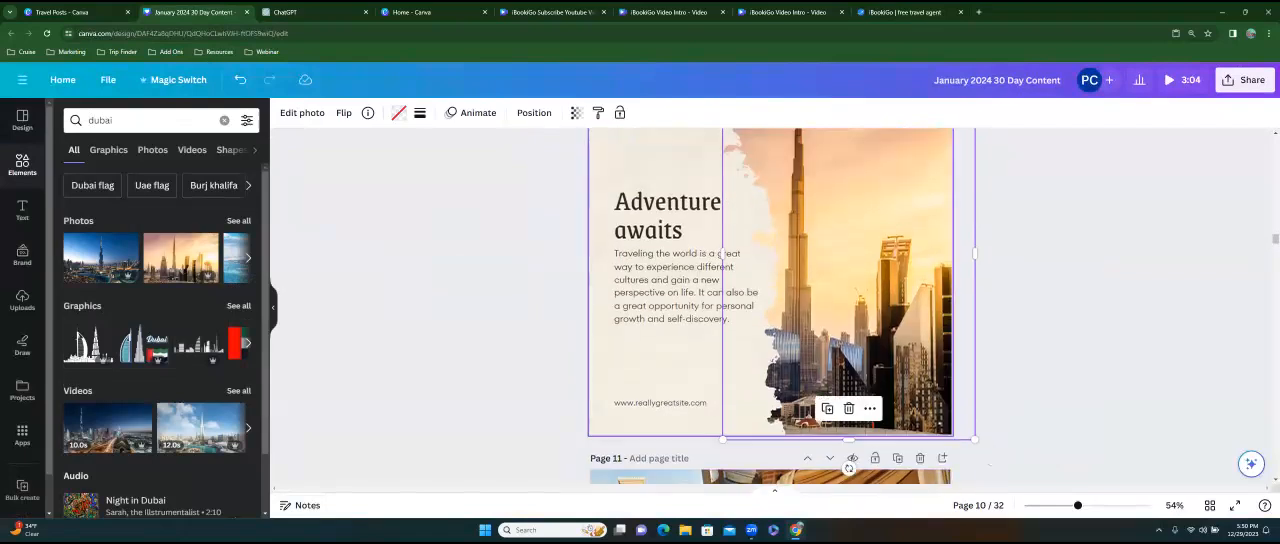
double_click(676, 403)
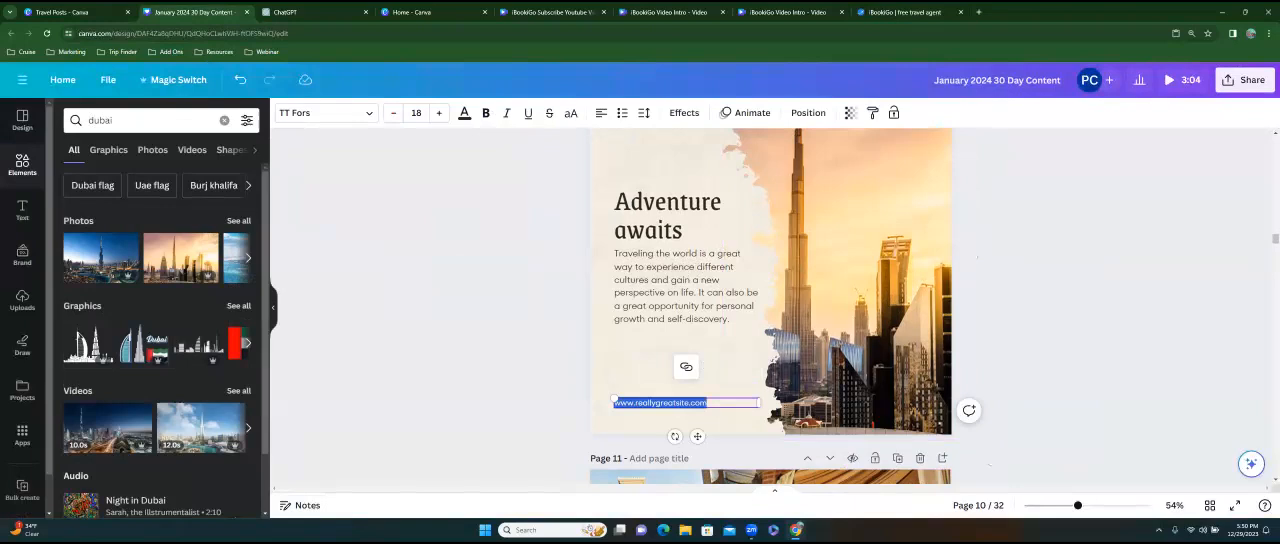
text(www.ibookgo)
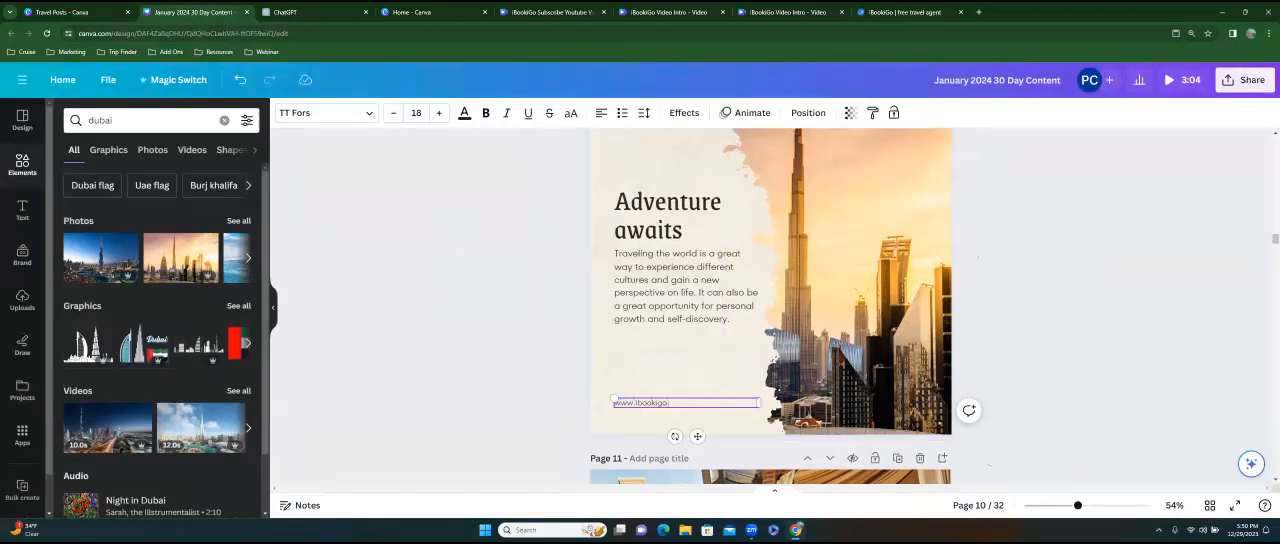
Change the page 10 heading to "Dubai awaits".
click(686, 287)
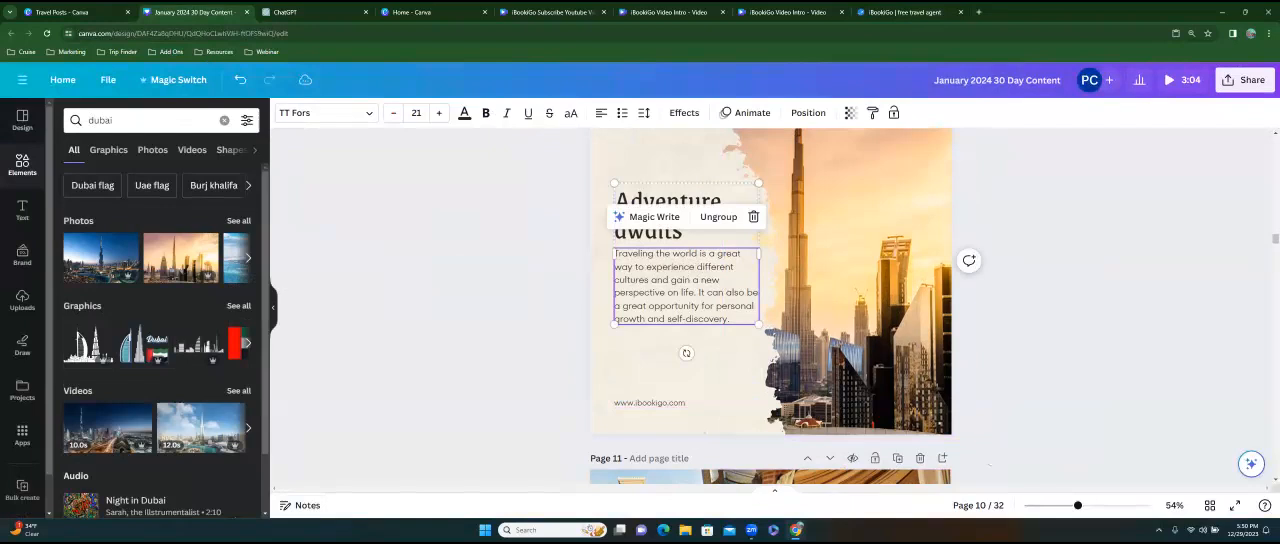
click(630, 238)
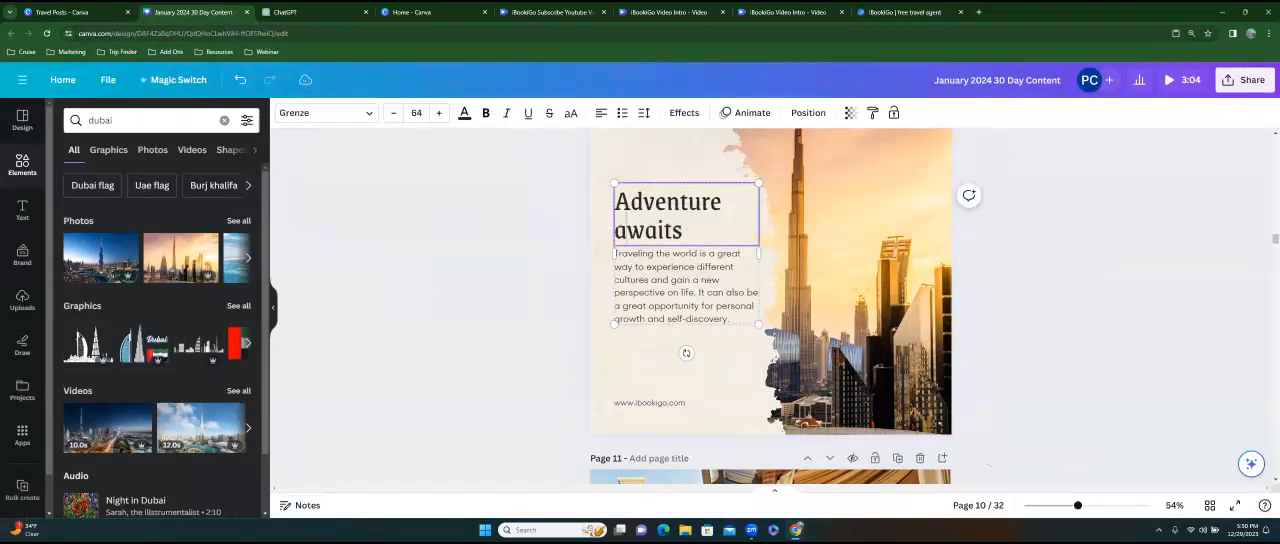
drag(722, 203, 622, 206)
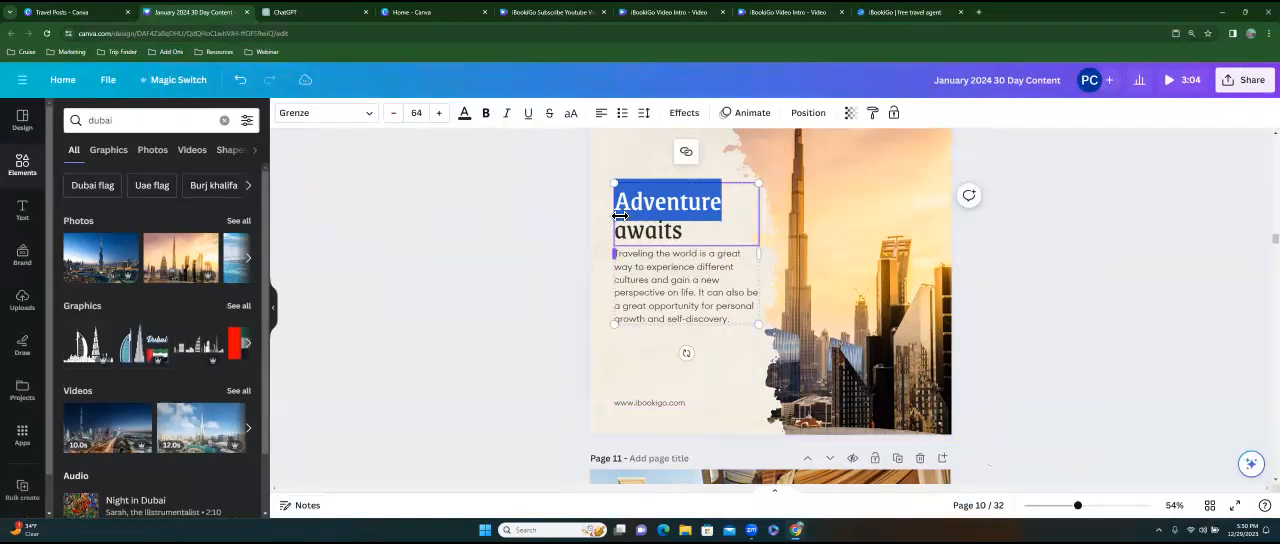
text(Dubai)
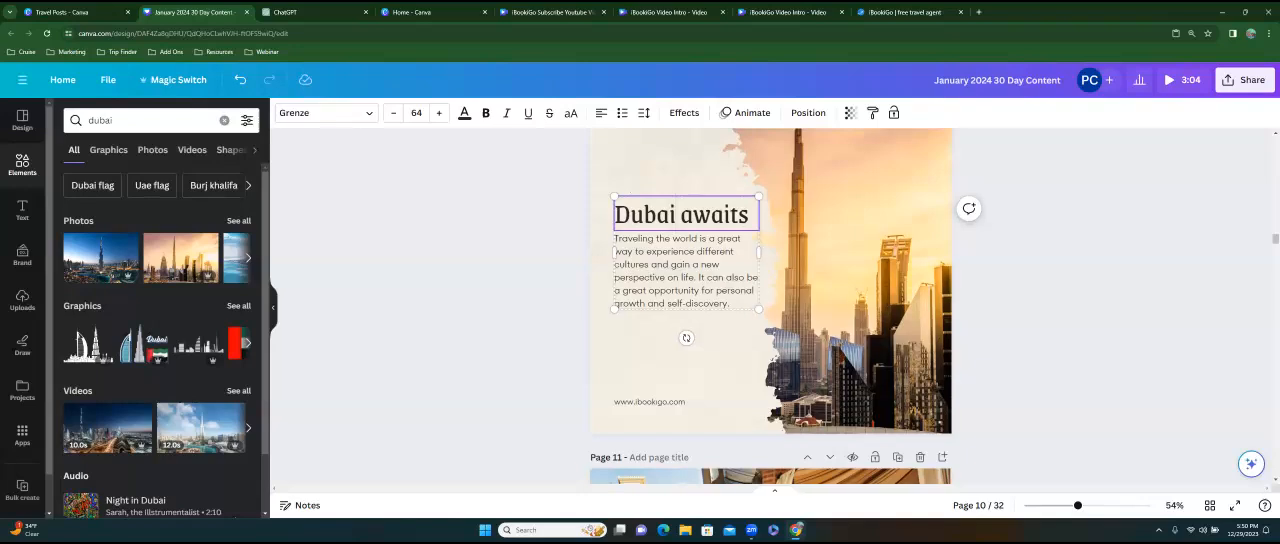
Open the notes for page 10 of the January 2024 30 Day Content design.
scroll(770, 306, down, 1)
click(688, 315)
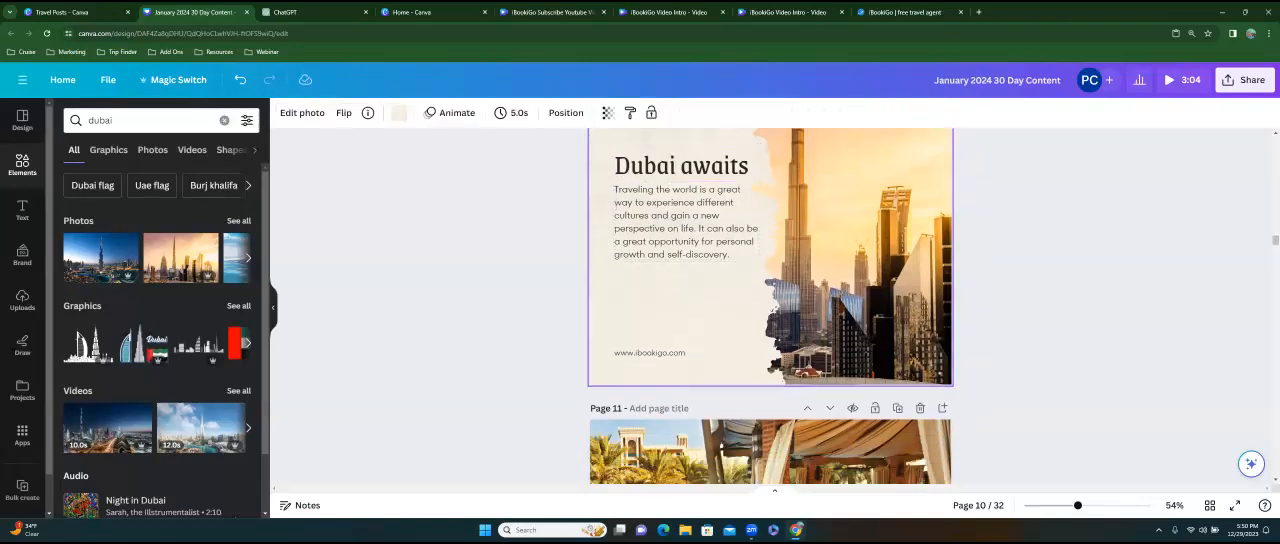
click(300, 505)
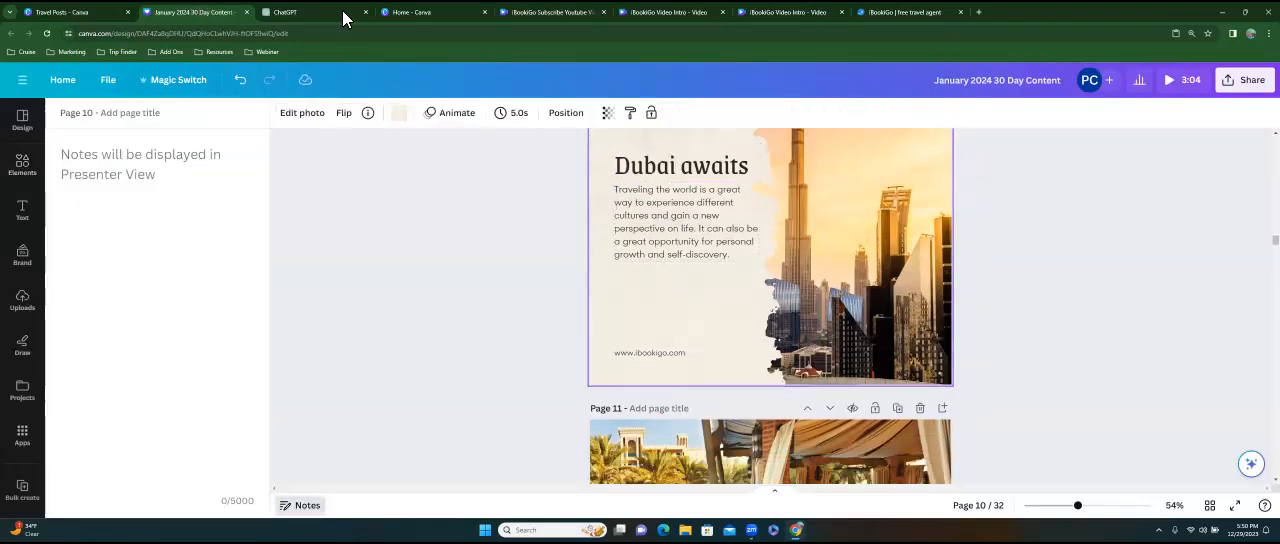
In ChatGPT, reuse the previous Instagram caption prompt, replacing "explore the world" with "take a dubai vacation", and submit it.
click(318, 12)
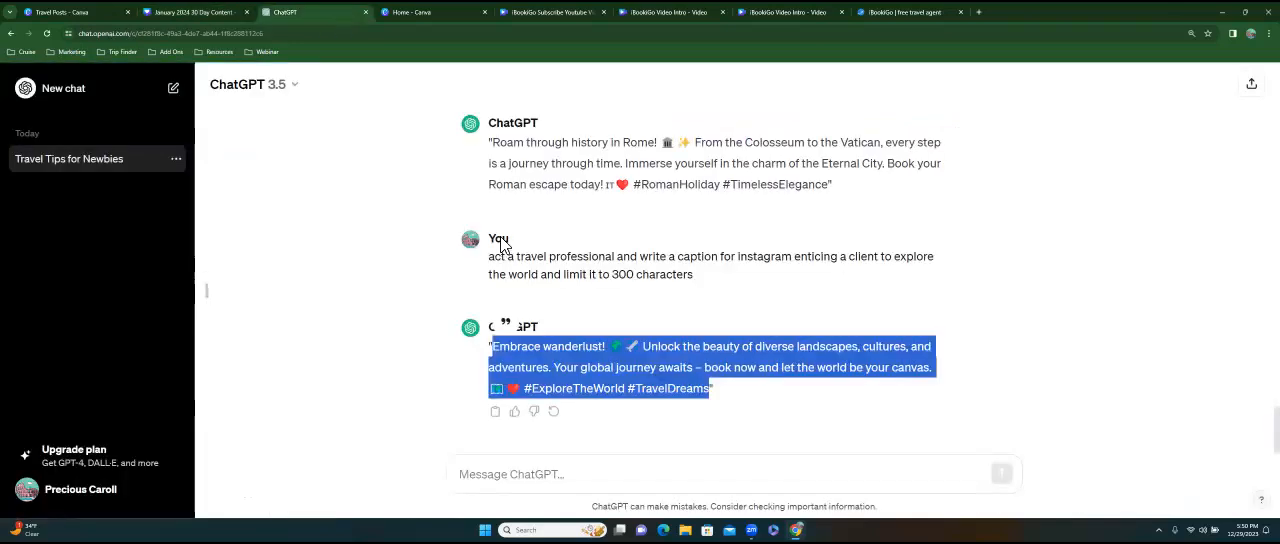
drag(490, 262, 694, 274)
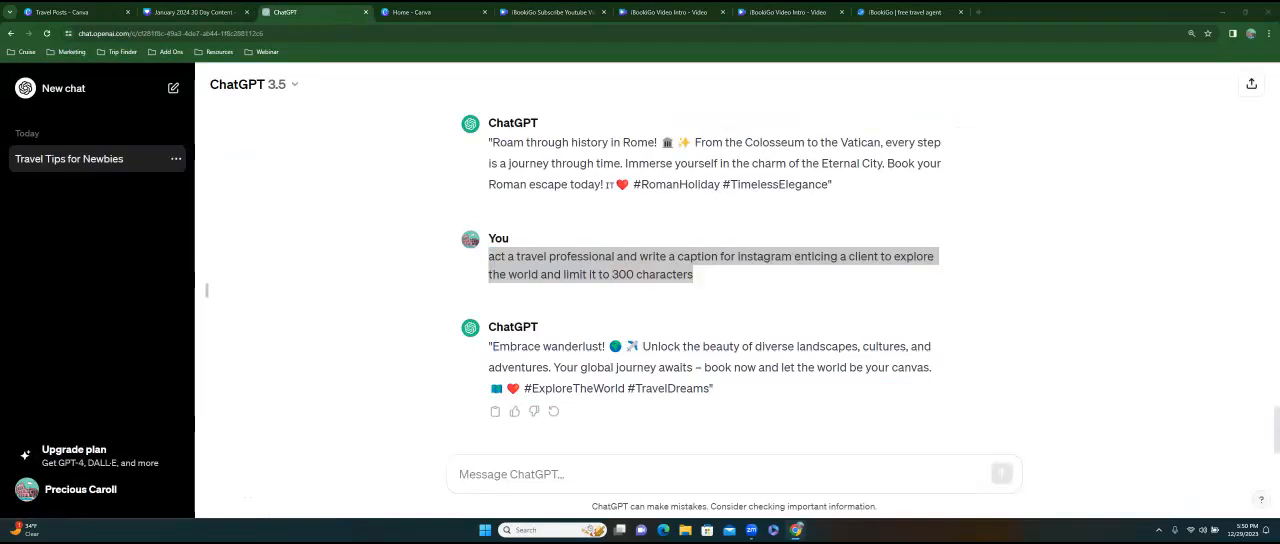
click(512, 474)
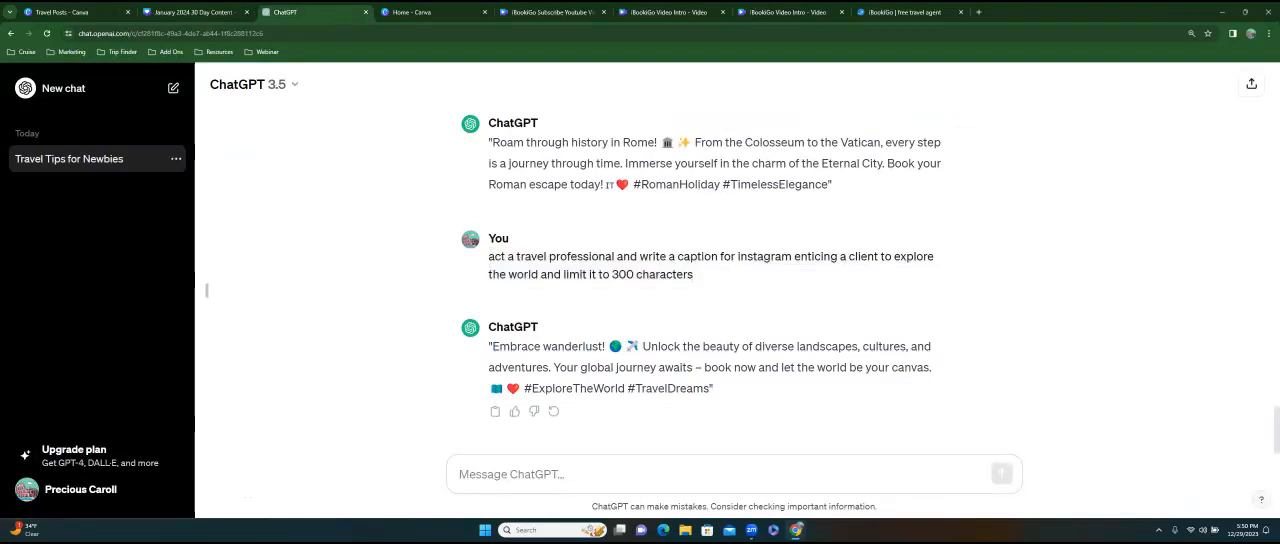
key(ctrl+v)
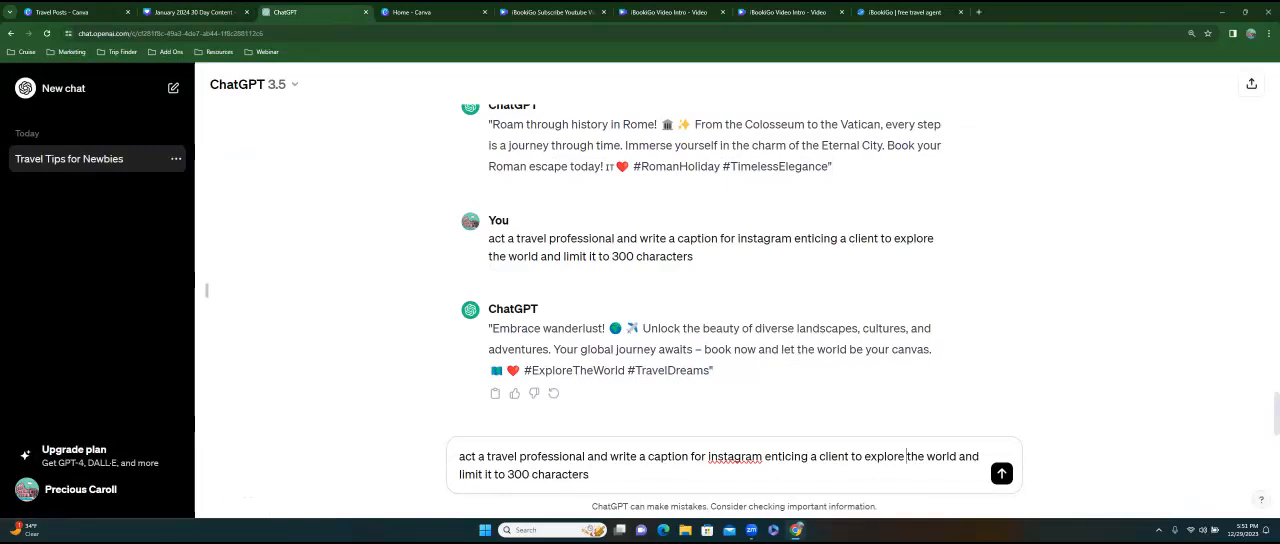
drag(864, 456, 958, 456)
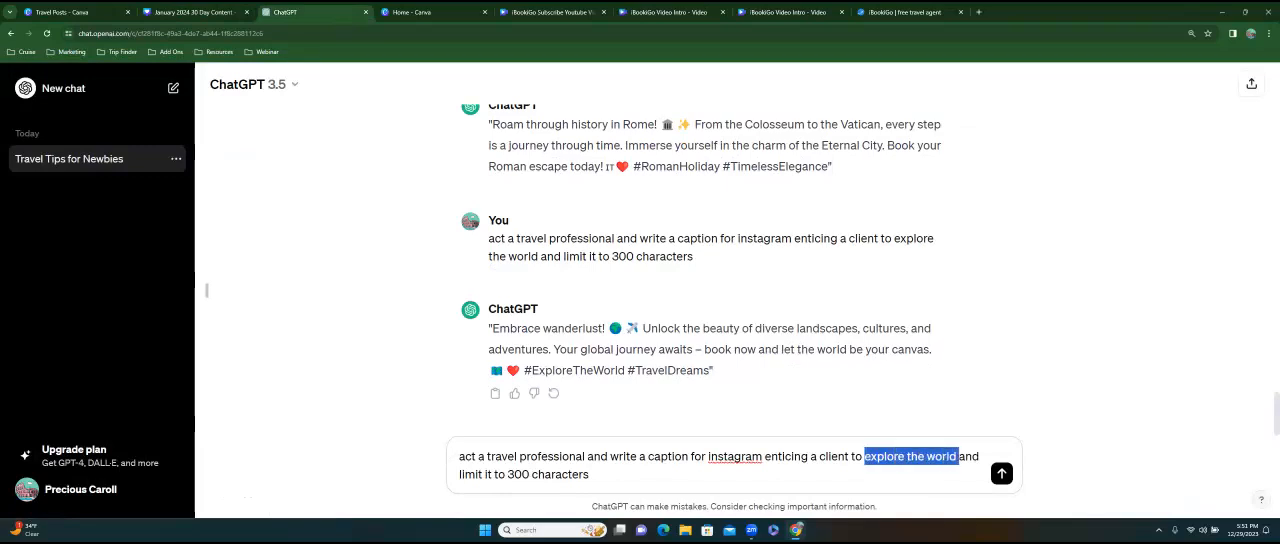
text(take a dubai vacation)
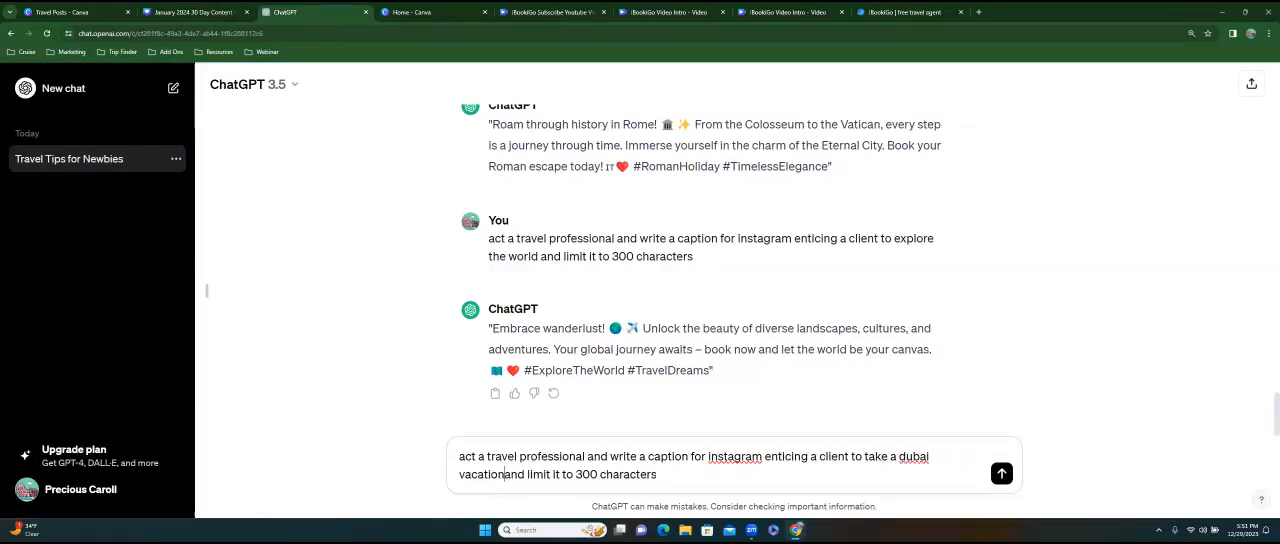
key(Return)
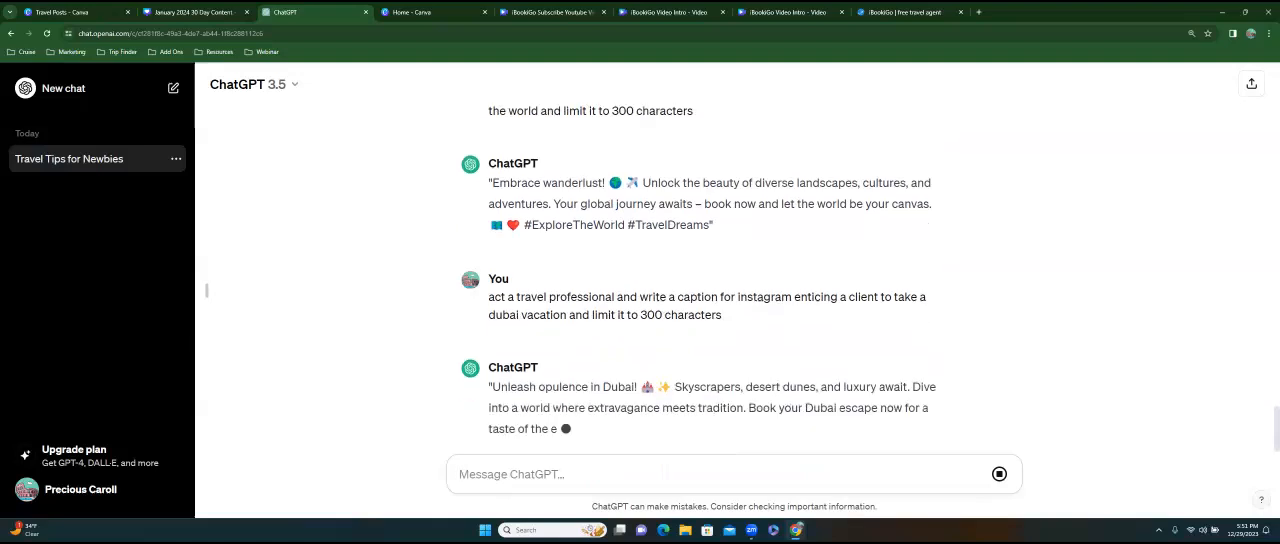
Copy the generated Dubai caption into page 10's notes in Canva and add the hashtag #ibookgio at the end.
drag(491, 346, 851, 388)
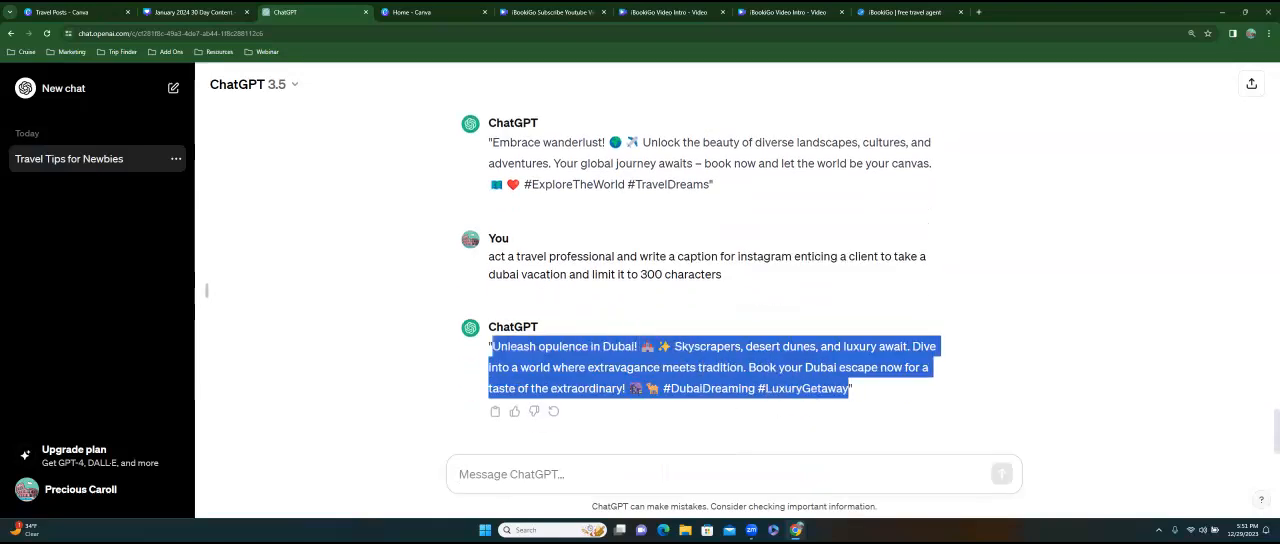
click(205, 13)
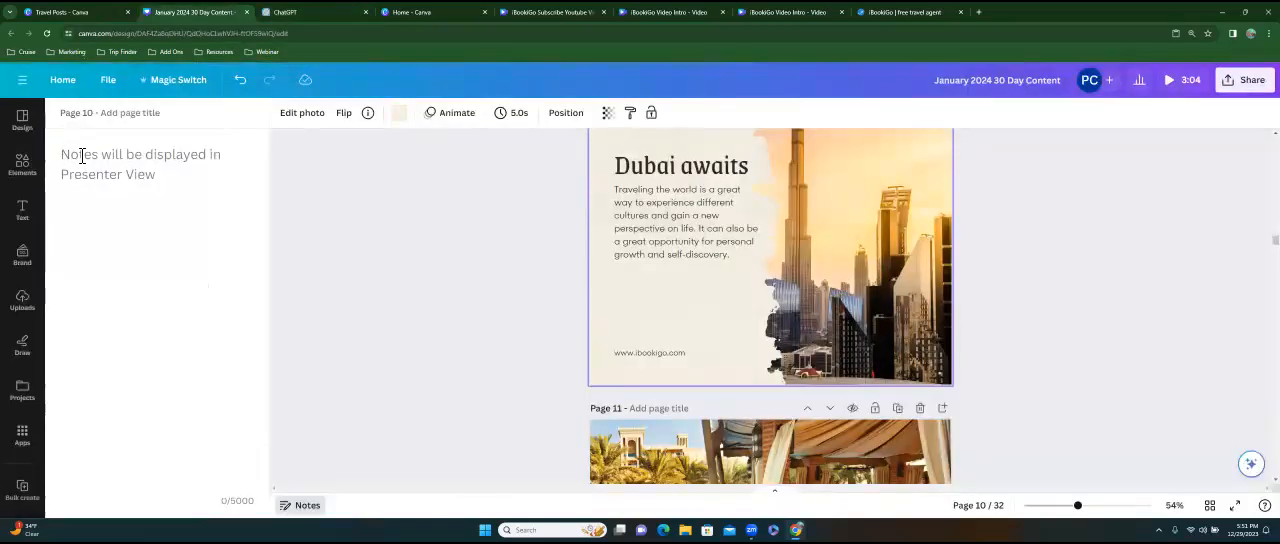
key(ctrl+v)
text(#ibookgio)
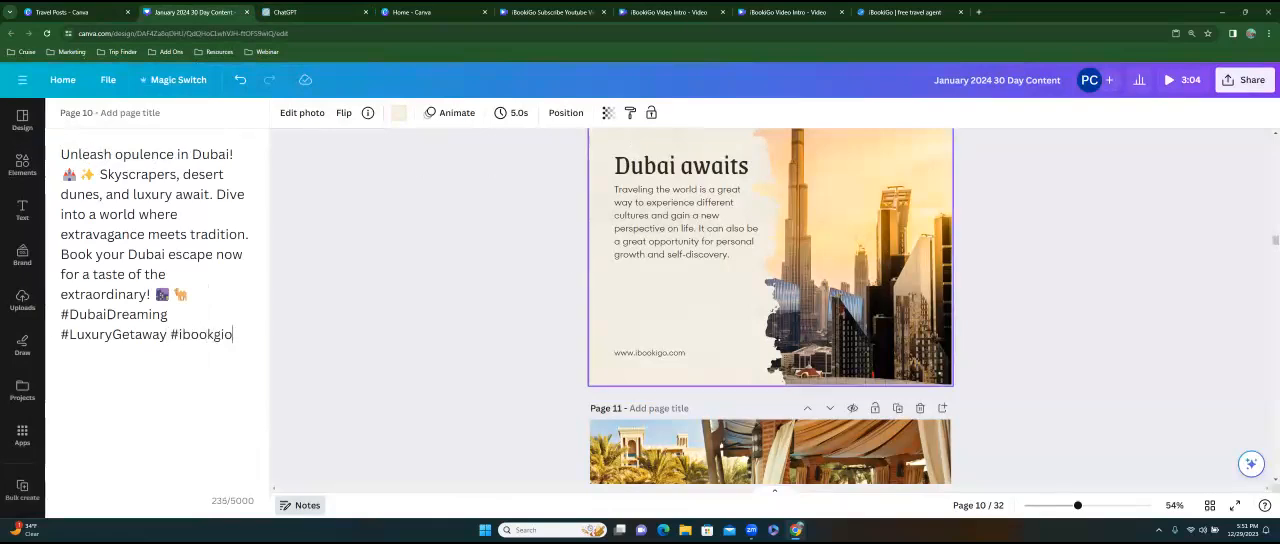
scroll(712, 390, down, 5)
scroll(712, 390, down, 3)
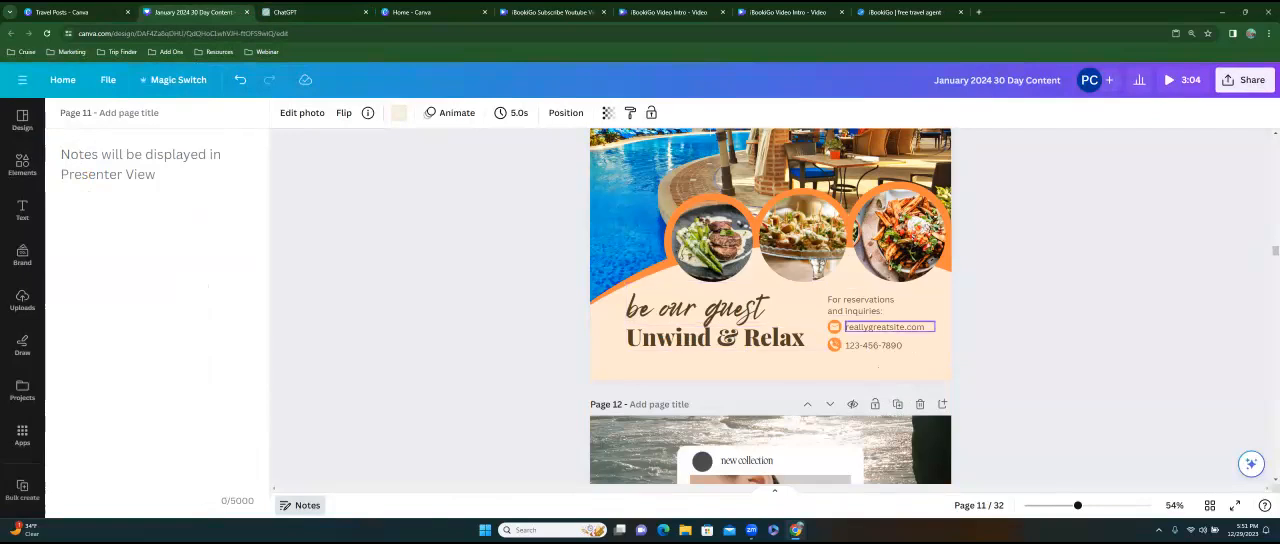
double_click(886, 327)
text(www.ibookigo.com)
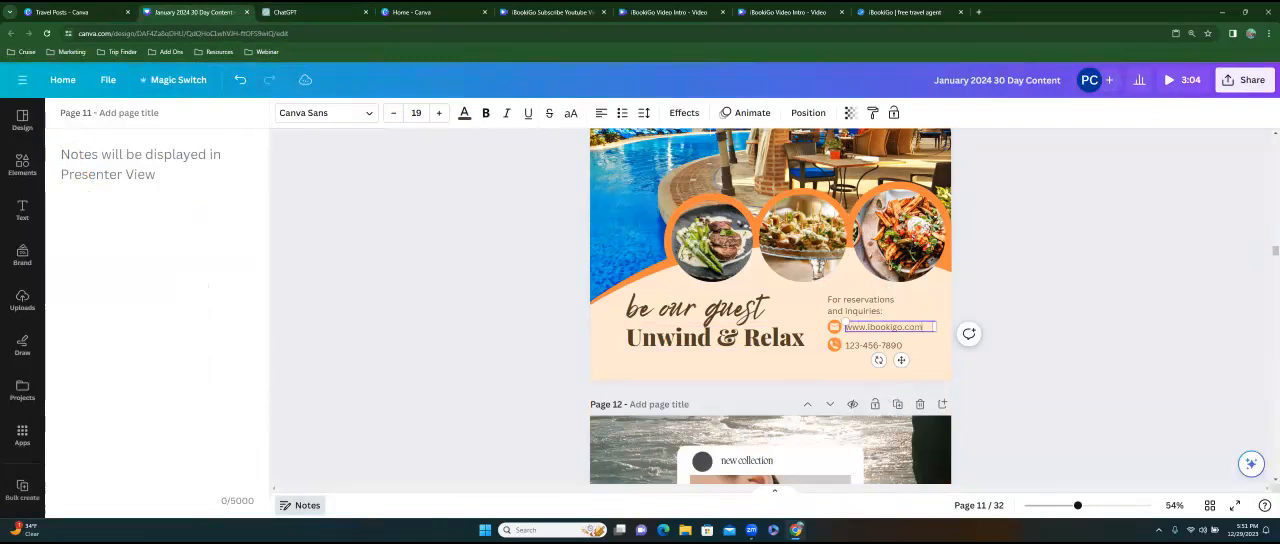
double_click(873, 345)
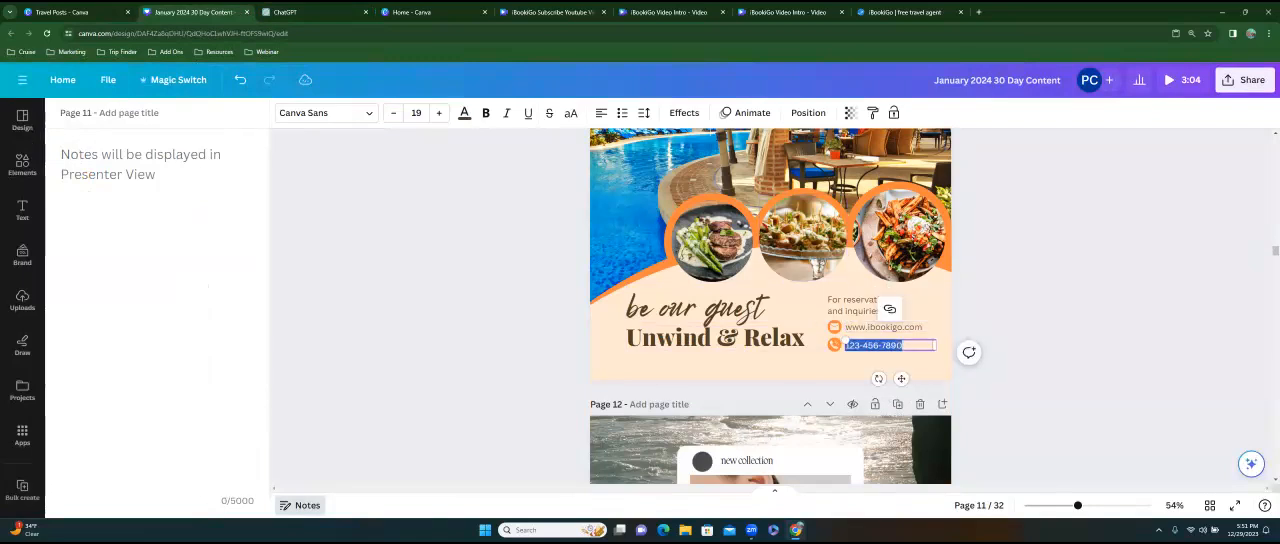
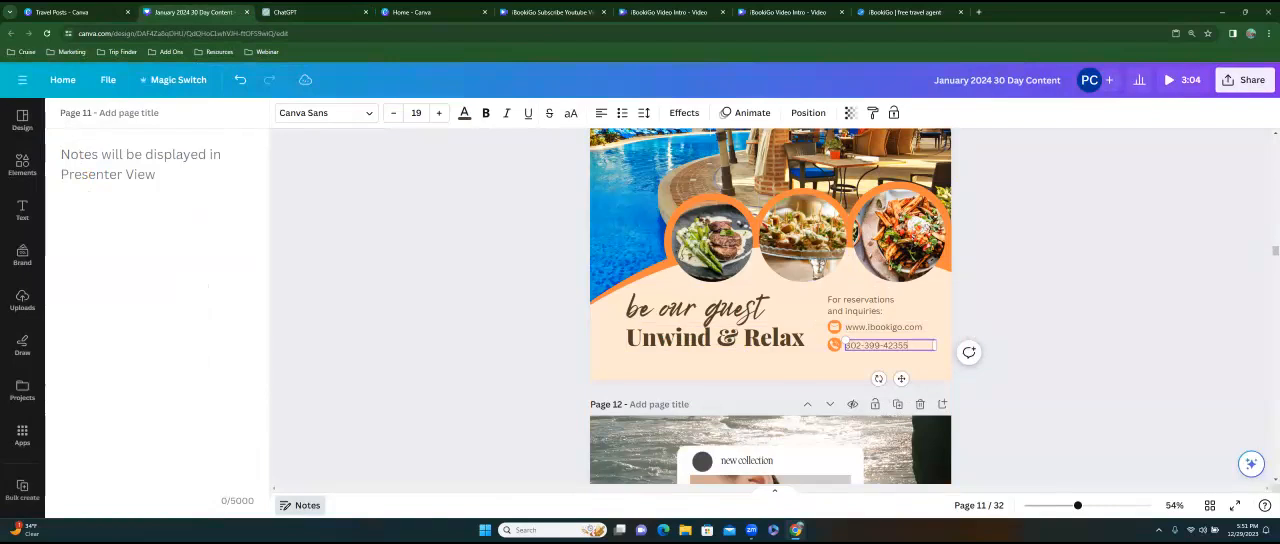
Set the font of the "be our guest" text on page 11 to Homemade Apple.
scroll(770, 335, up, 1)
click(741, 352)
click(367, 119)
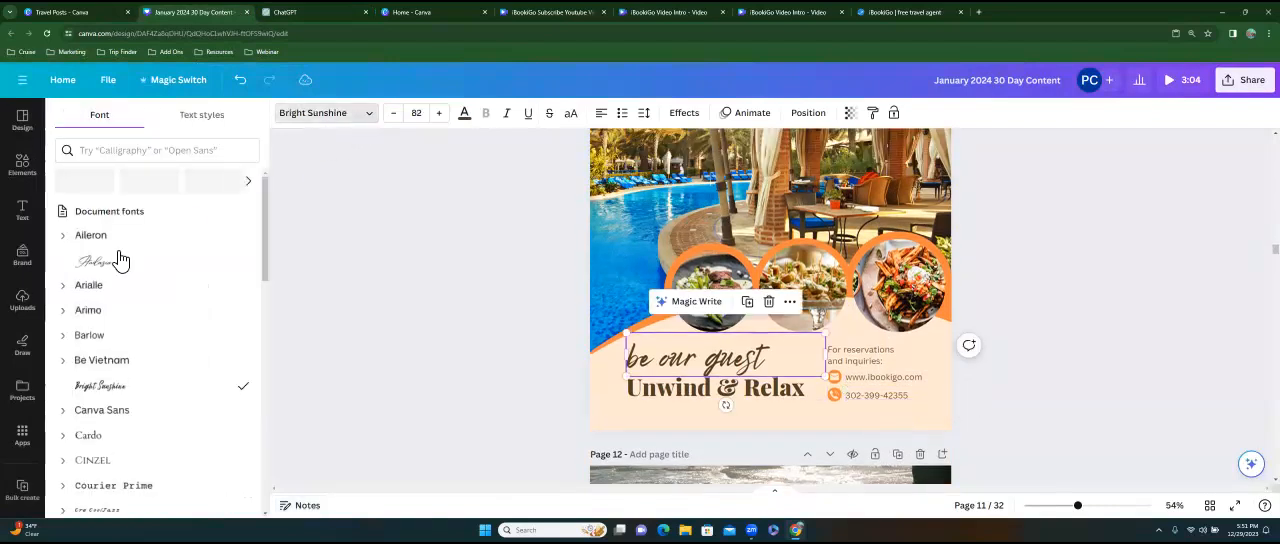
click(112, 156)
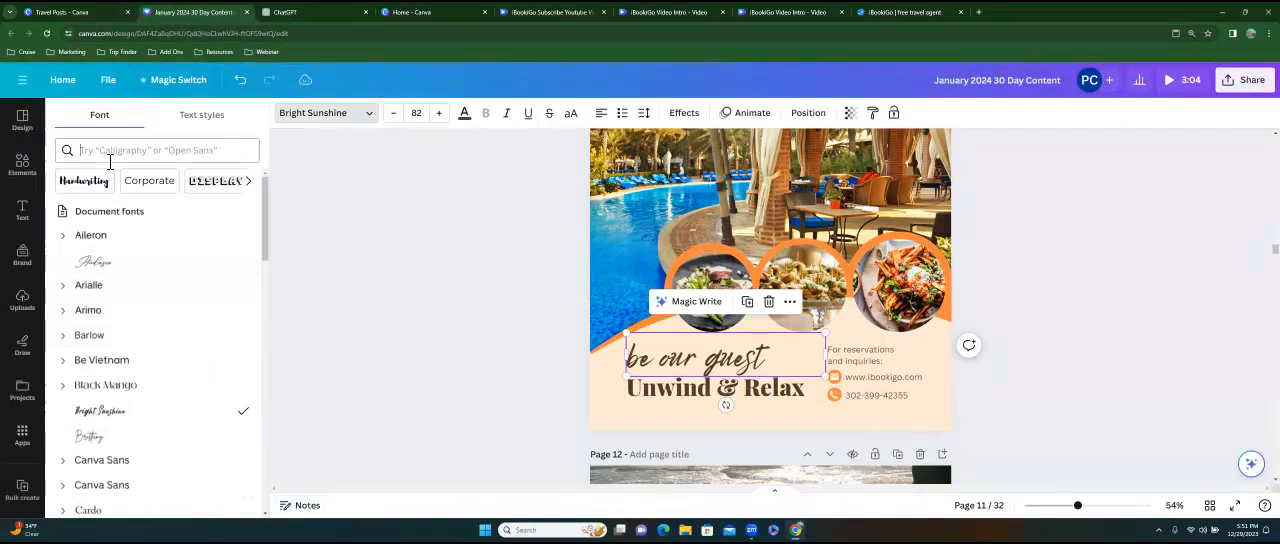
text(home)
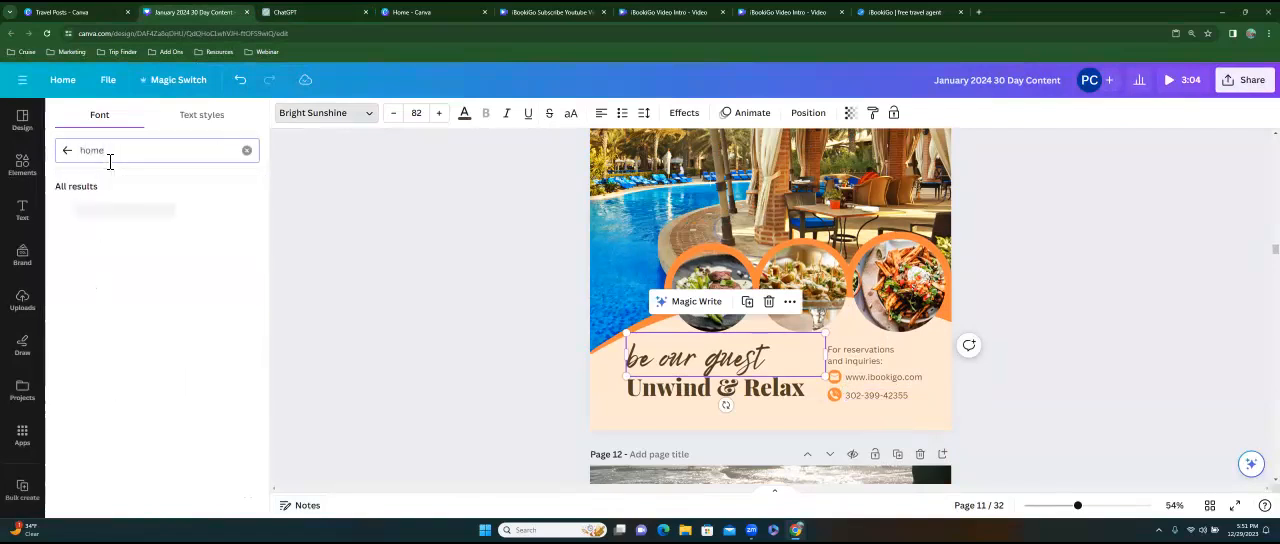
click(88, 221)
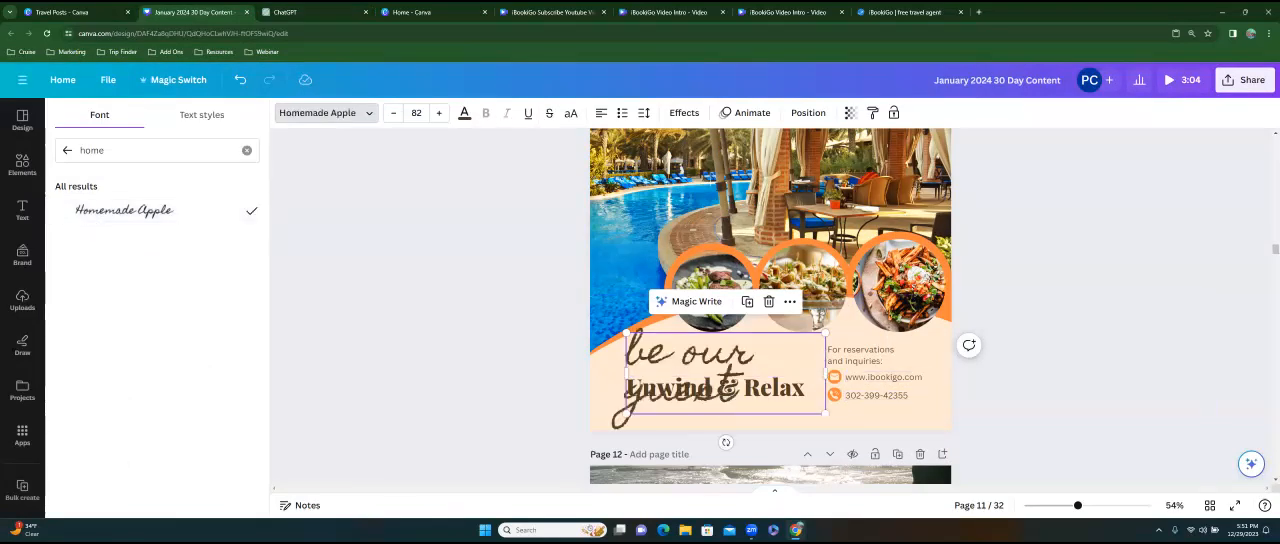
Fit "be our guest" on one line, shrink it to font size 67.5, and place it above "Unwind & Relax", clear of the contact details.
drag(826, 373, 915, 355)
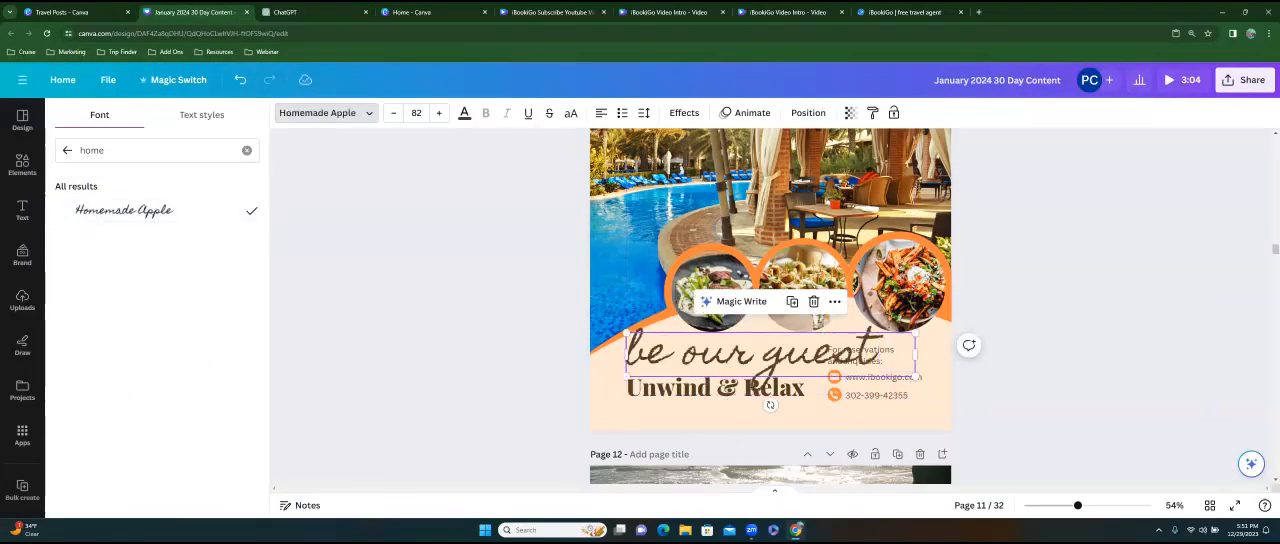
drag(626, 333, 677, 342)
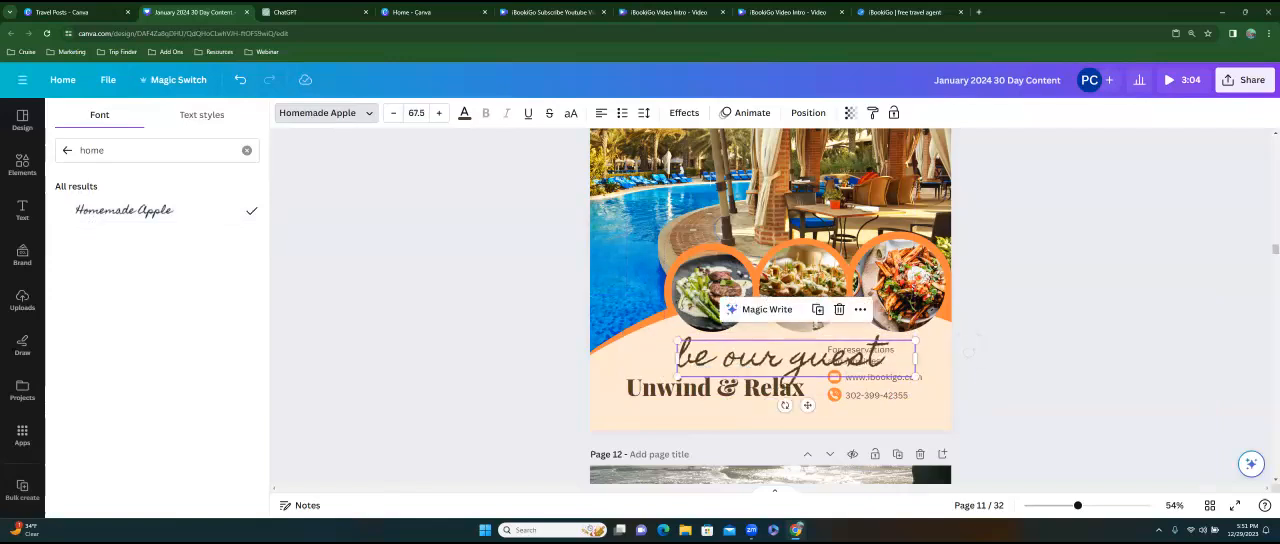
drag(807, 404, 705, 393)
Change the "Unwind & Relax" text to the Apricots handwriting font and center it better beneath "be our guest".
click(727, 386)
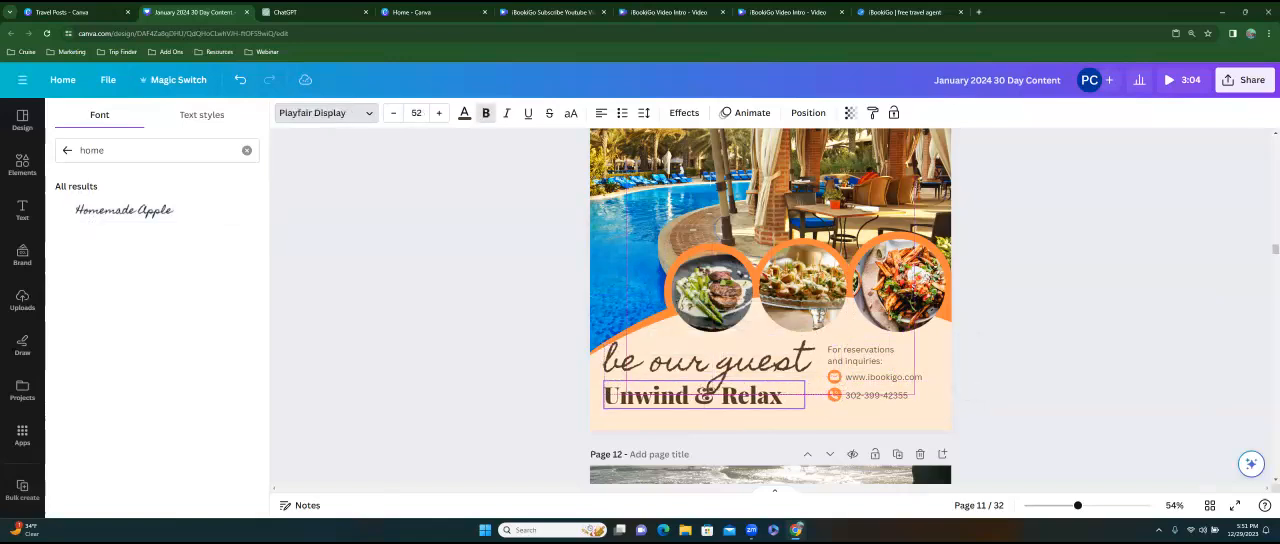
click(246, 150)
click(94, 184)
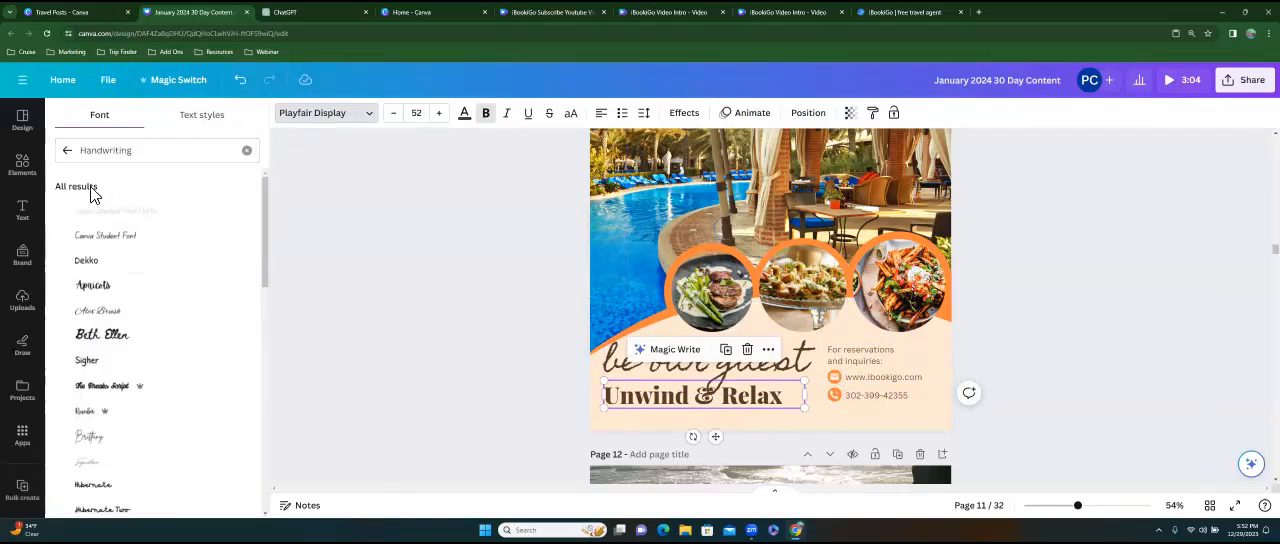
click(115, 238)
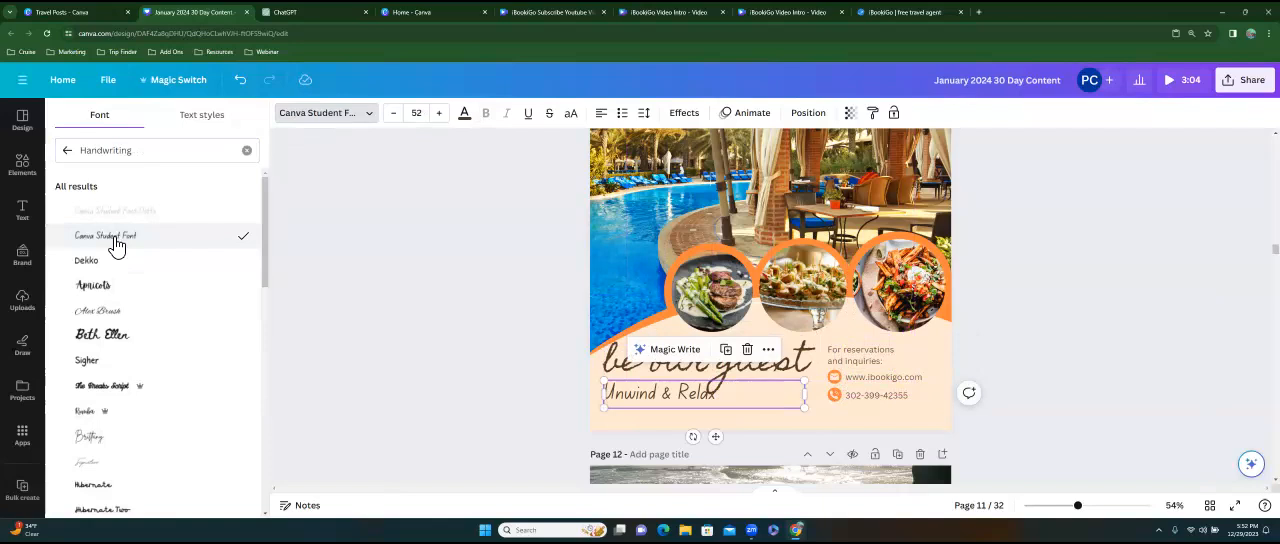
click(93, 286)
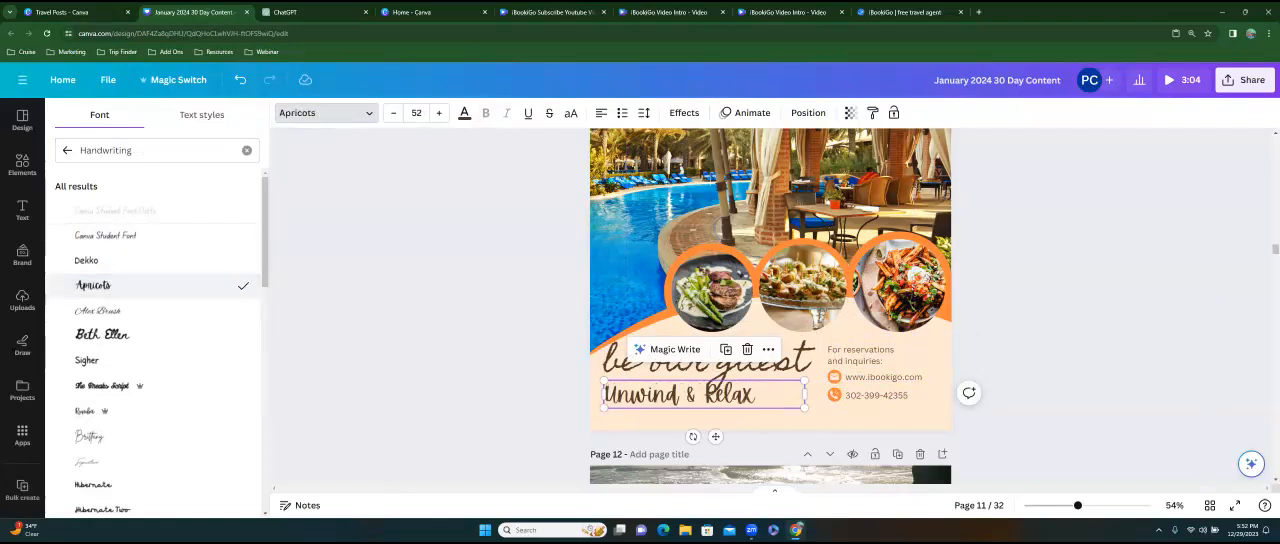
drag(692, 395, 700, 396)
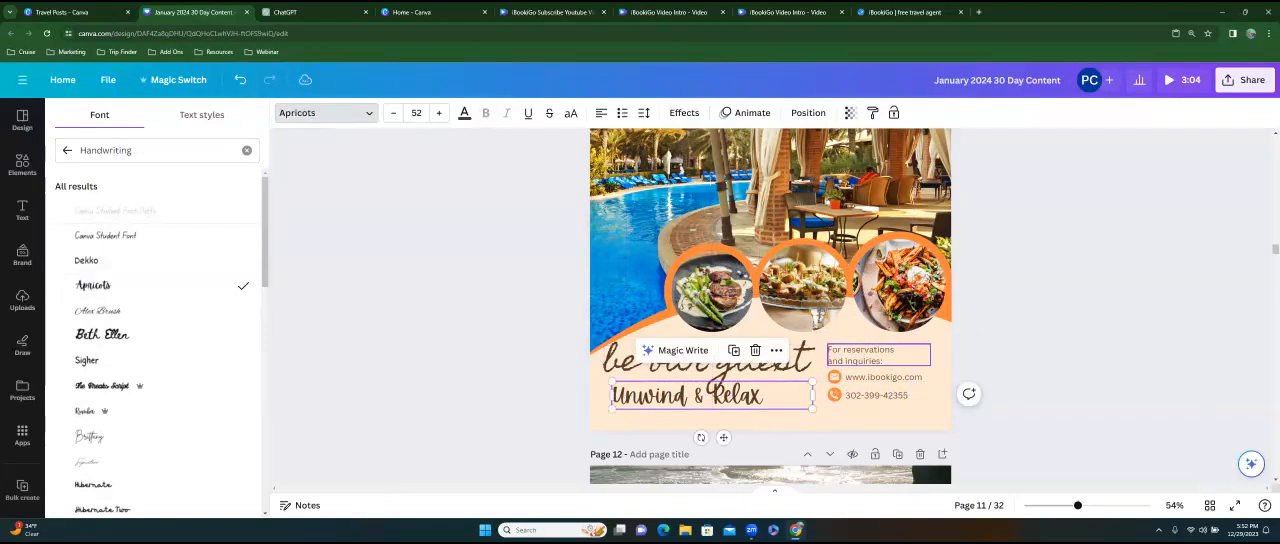
Reword the "For reservations and inquiries:" text on page 11 to "For Booking Details".
double_click(868, 356)
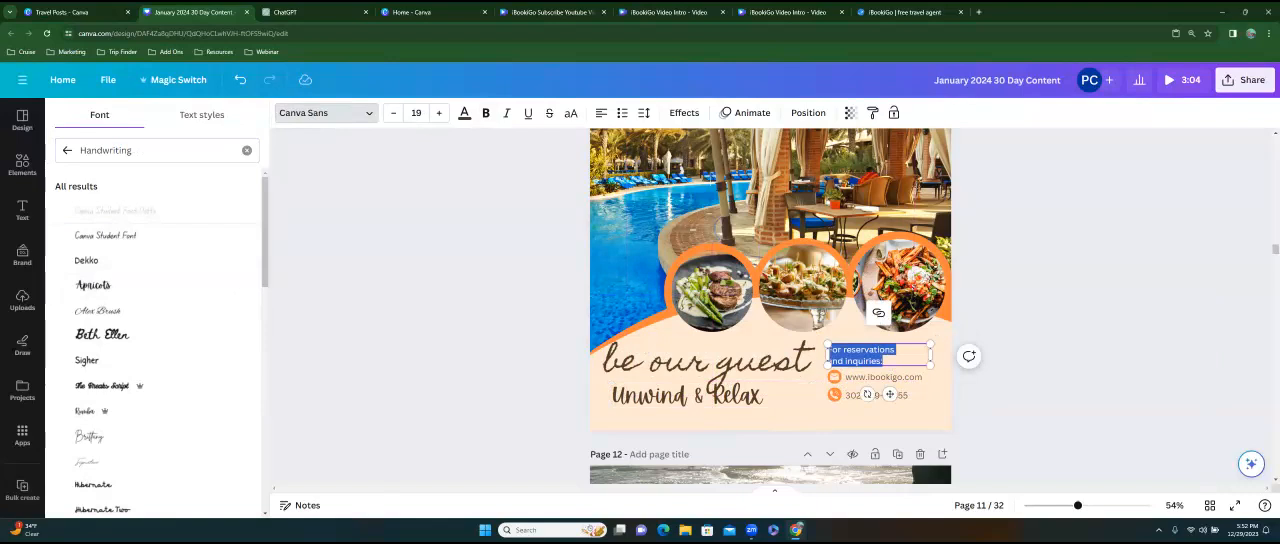
click(874, 350)
drag(884, 361, 843, 351)
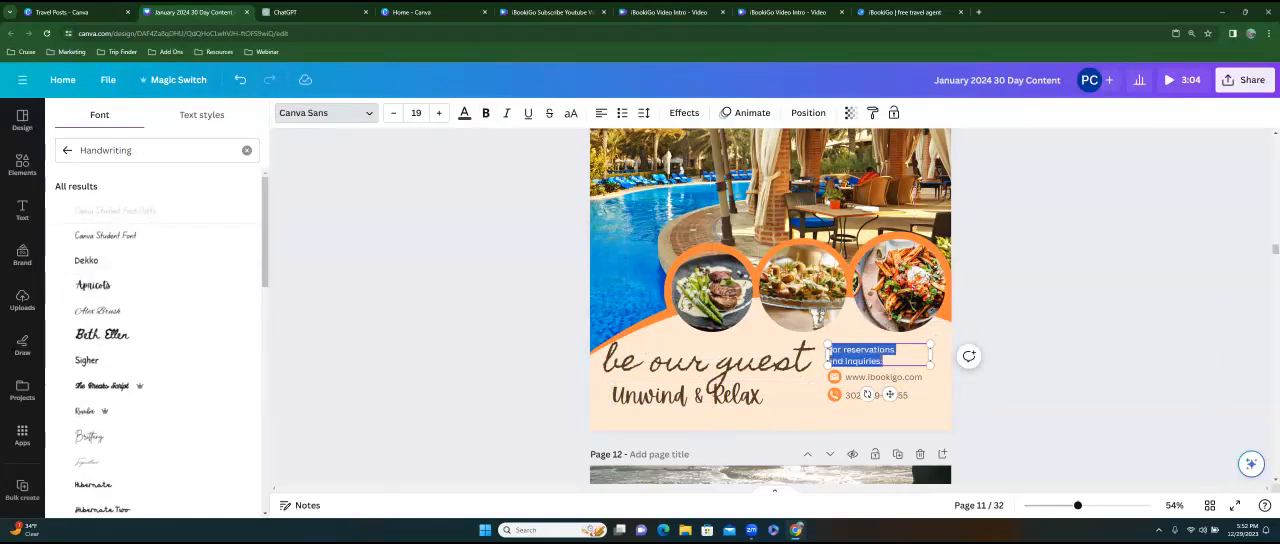
key(BackSpace)
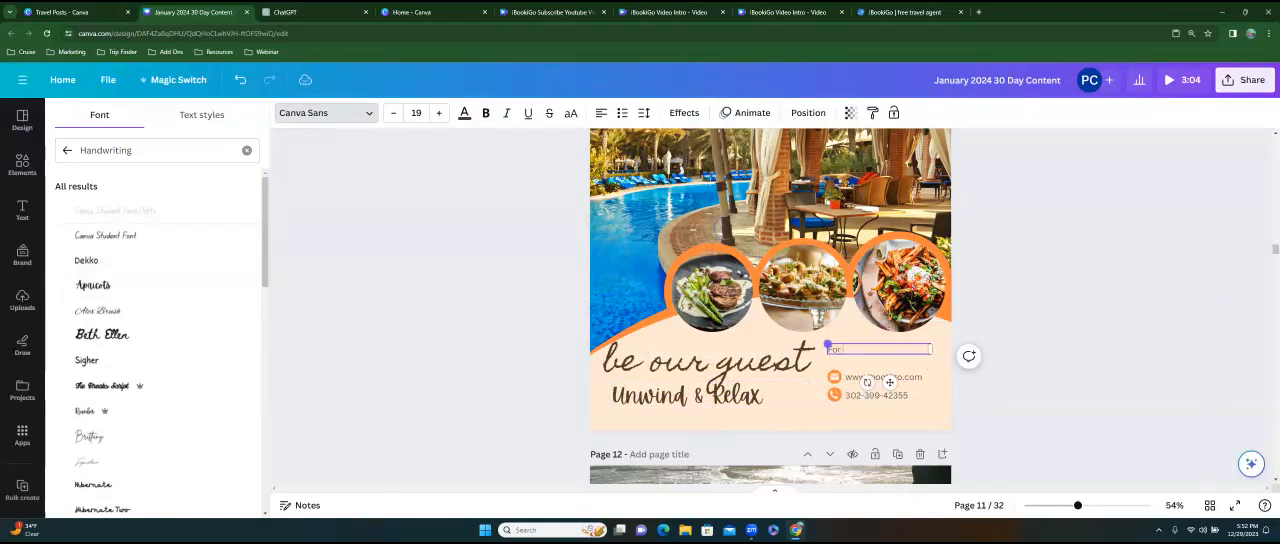
text(Booking Details)
click(888, 381)
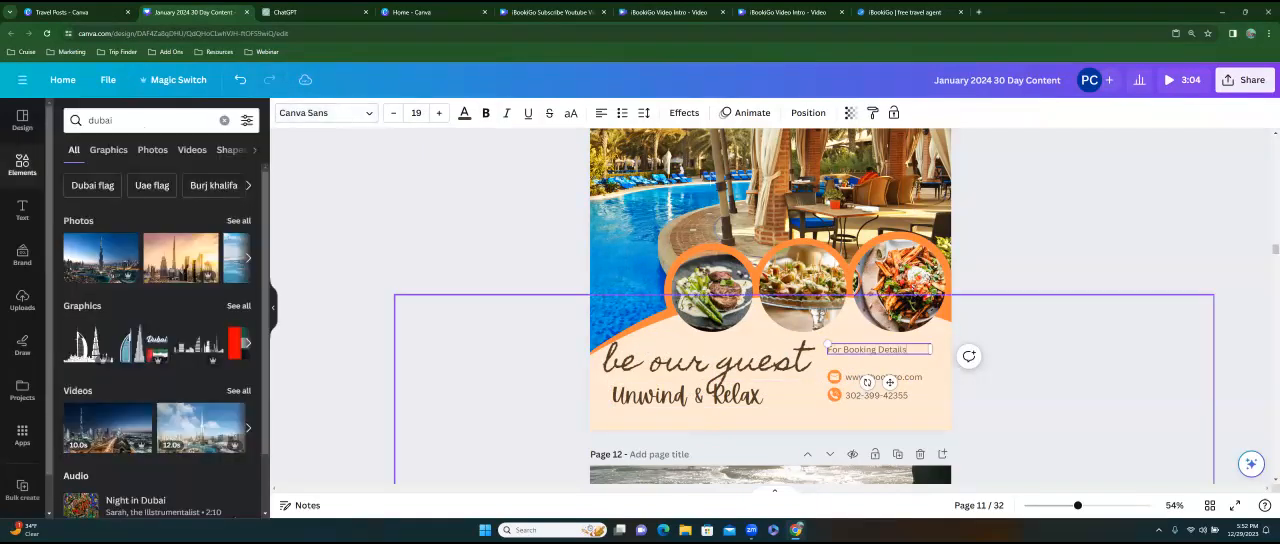
click(1010, 370)
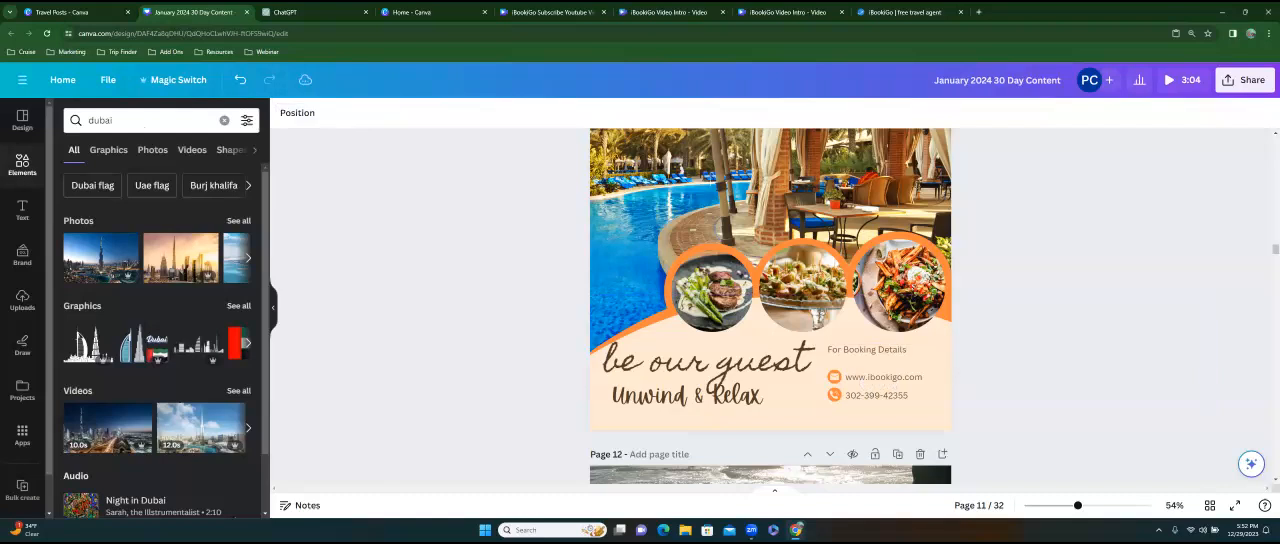
Move the "For Booking Details" text slightly closer to the website line on page 11.
click(882, 364)
click(868, 350)
drag(868, 350, 872, 357)
click(1010, 370)
scroll(1010, 370, up, 4)
scroll(1010, 370, down, 3)
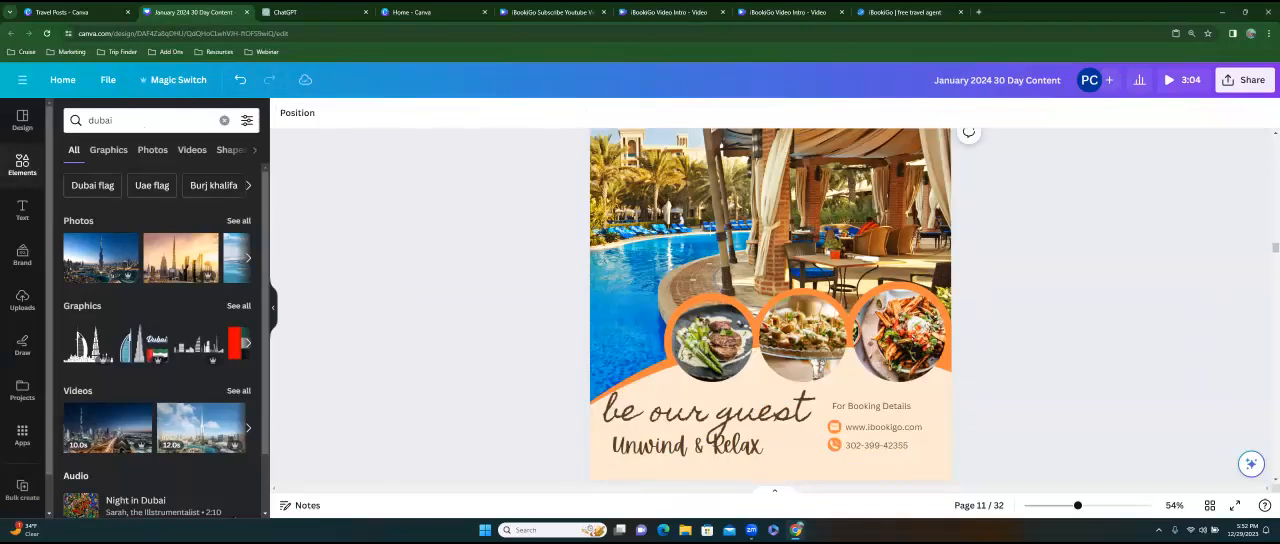
click(768, 222)
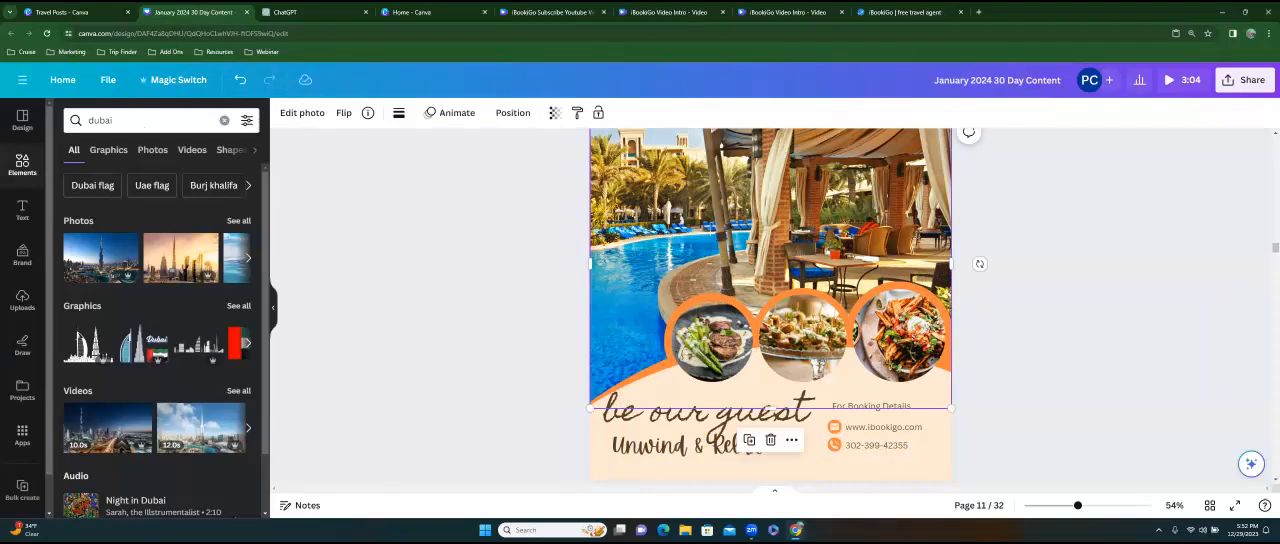
scroll(770, 300, down, 4)
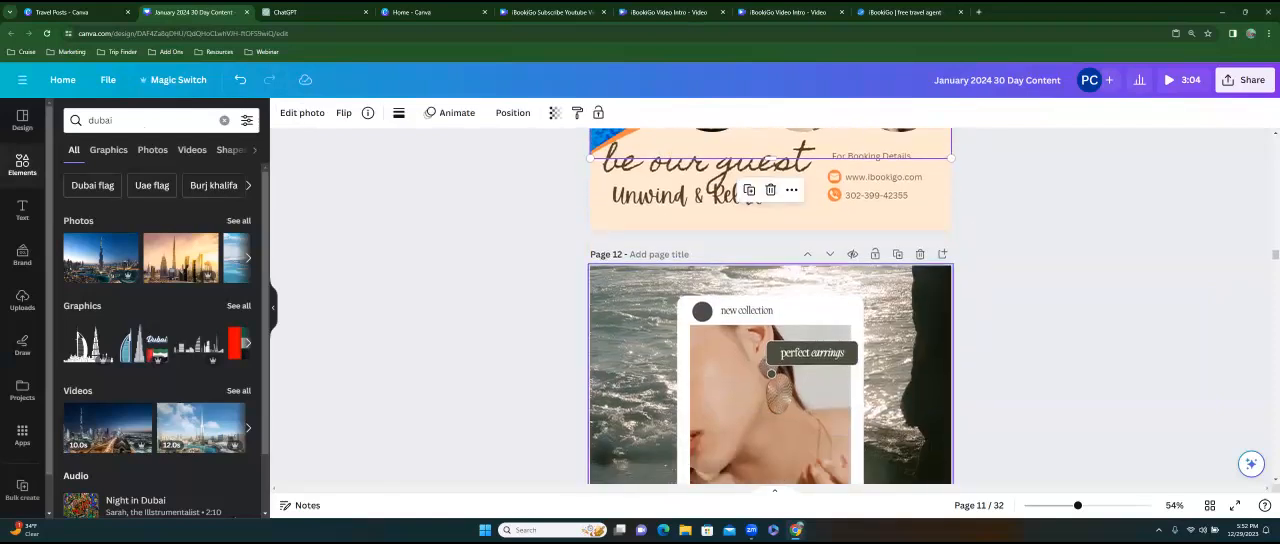
click(624, 214)
scroll(605, 200, up, 2)
click(617, 154)
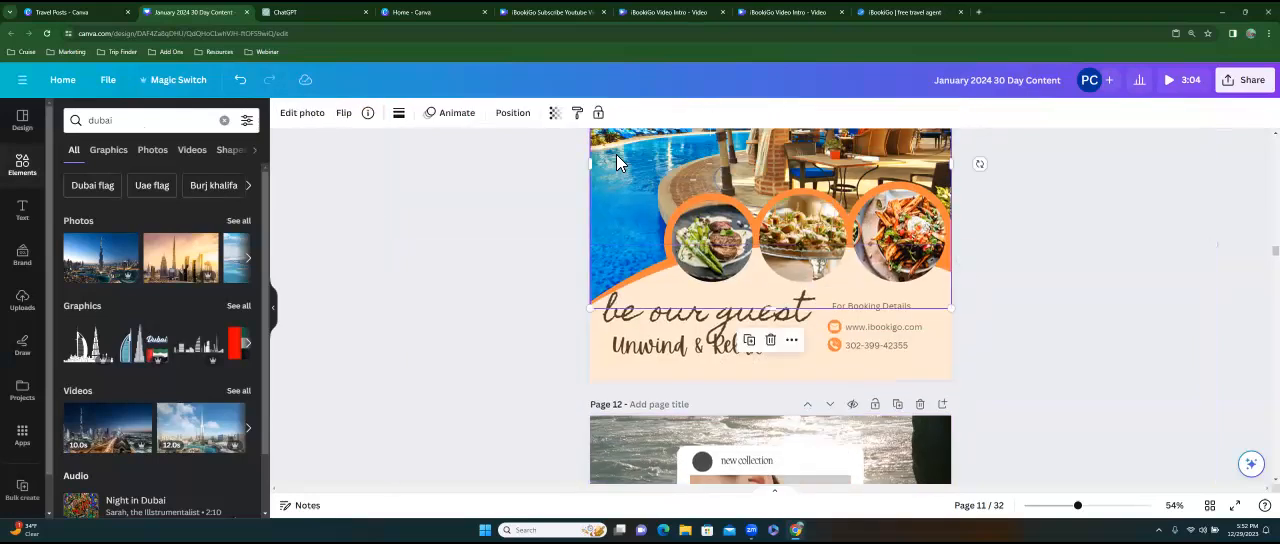
click(665, 368)
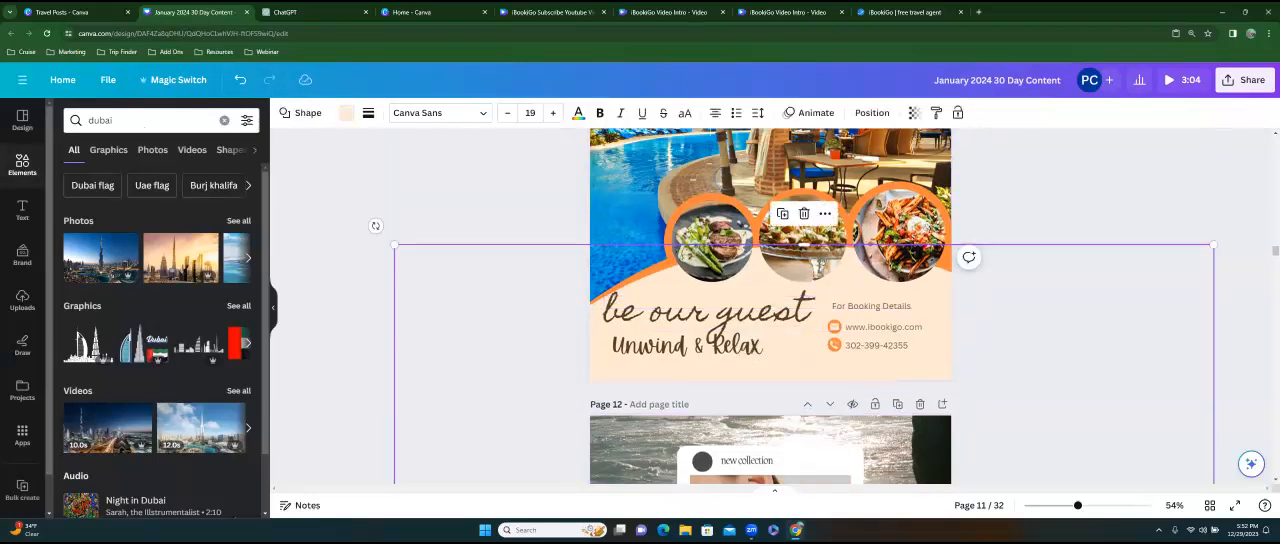
mouse_move(477, 321)
mouse_down()
mouse_move(477, 269)
mouse_move(476, 468)
mouse_move(465, 396)
mouse_move(466, 313)
mouse_move(481, 475)
mouse_move(468, 464)
mouse_move(466, 319)
mouse_up()
click(374, 220)
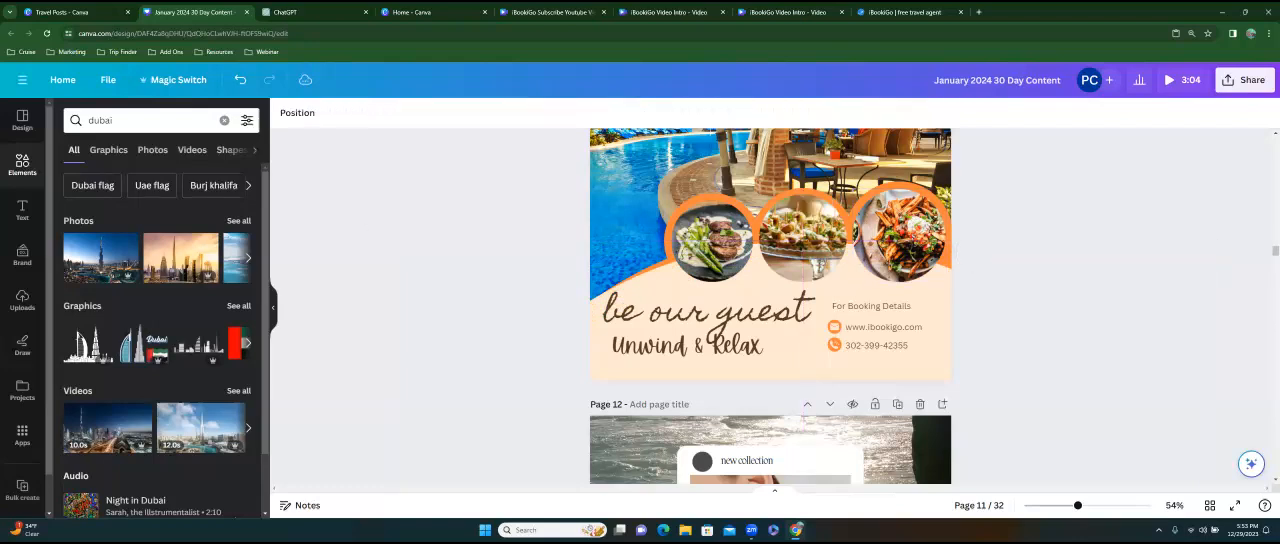
Review page 11 and the remaining template pages through page 21, and return to the Post 1 page near the beginning.
scroll(770, 306, up, 3)
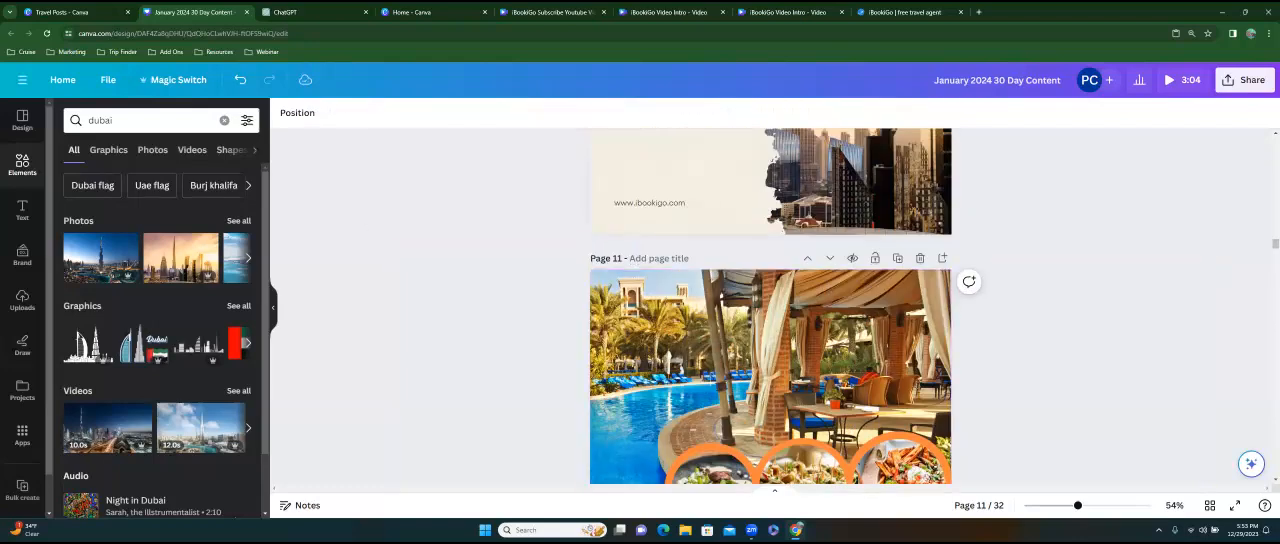
scroll(770, 306, up, 6)
scroll(770, 306, down, 11)
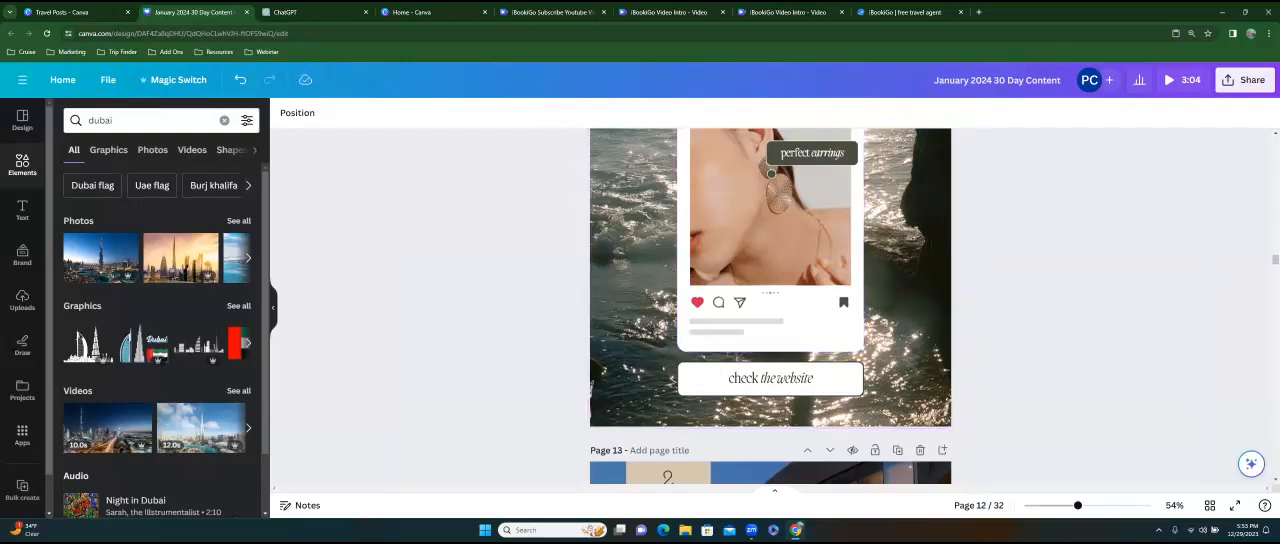
scroll(770, 306, down, 15)
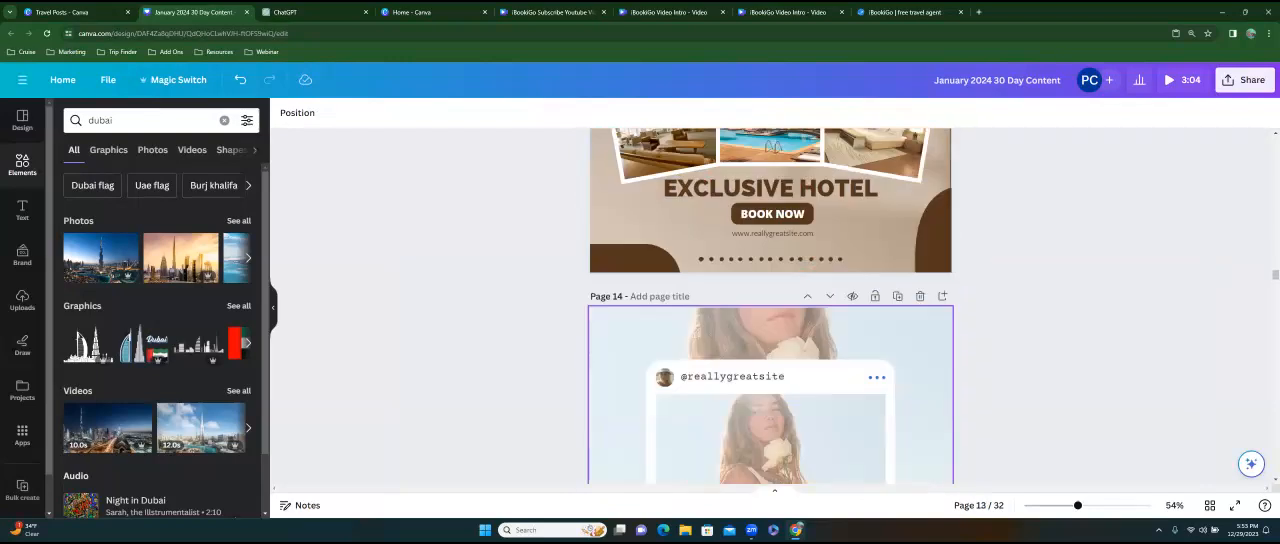
scroll(770, 306, down, 10)
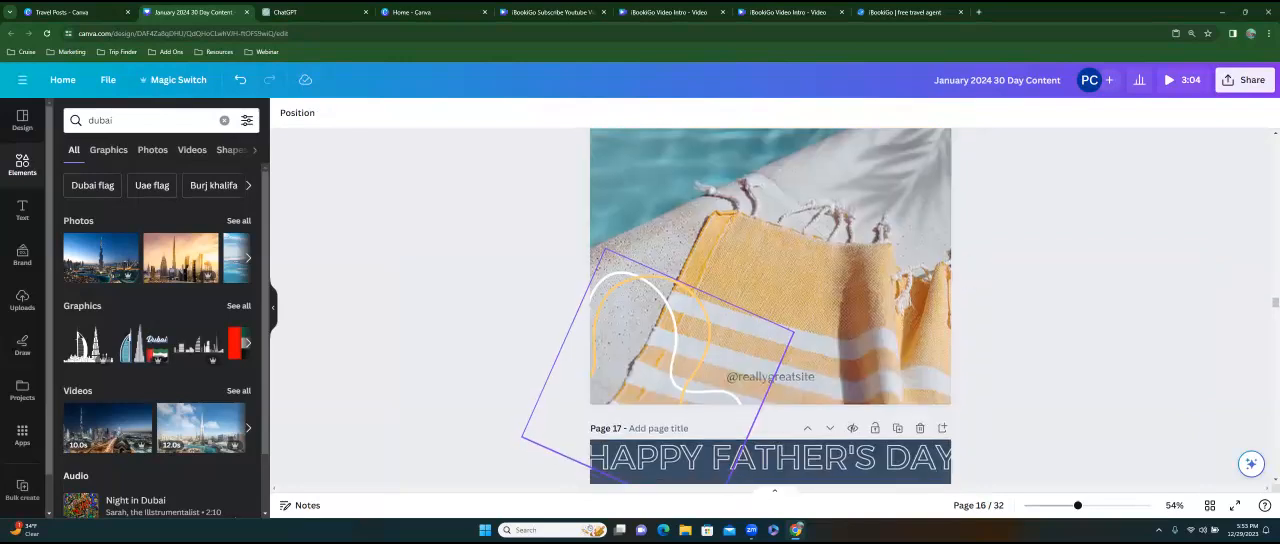
scroll(770, 306, down, 10)
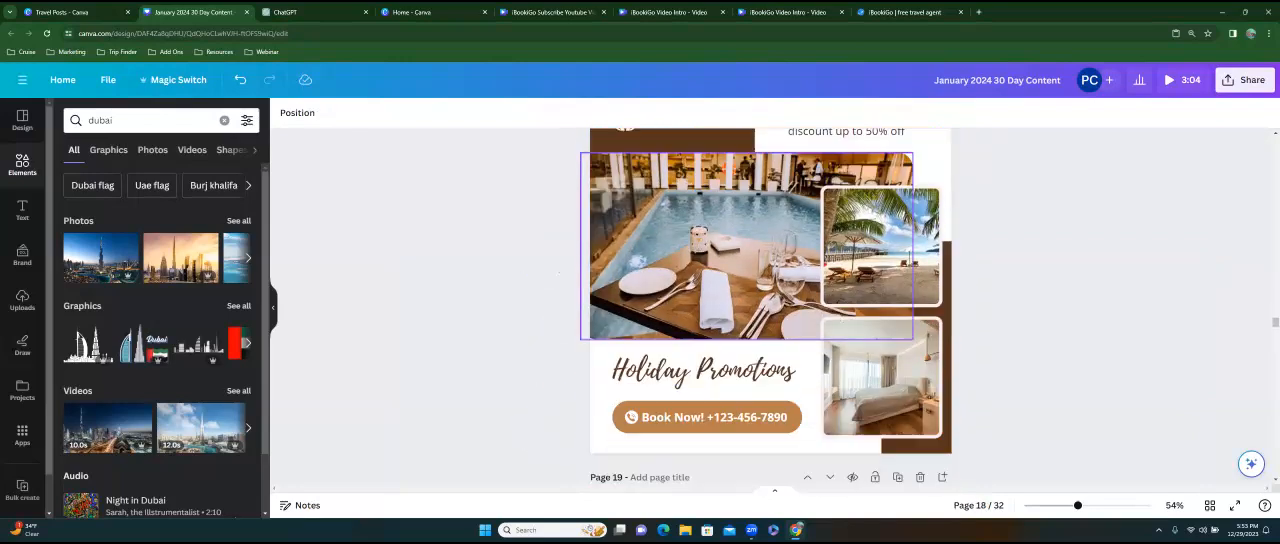
scroll(770, 306, down, 5)
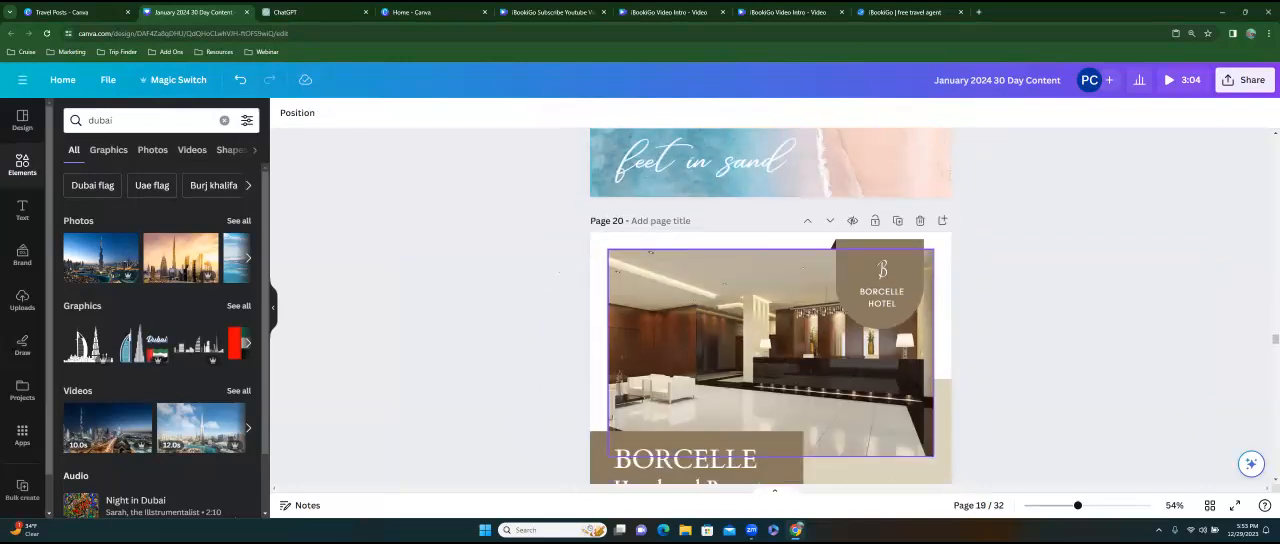
scroll(869, 379, down, 5)
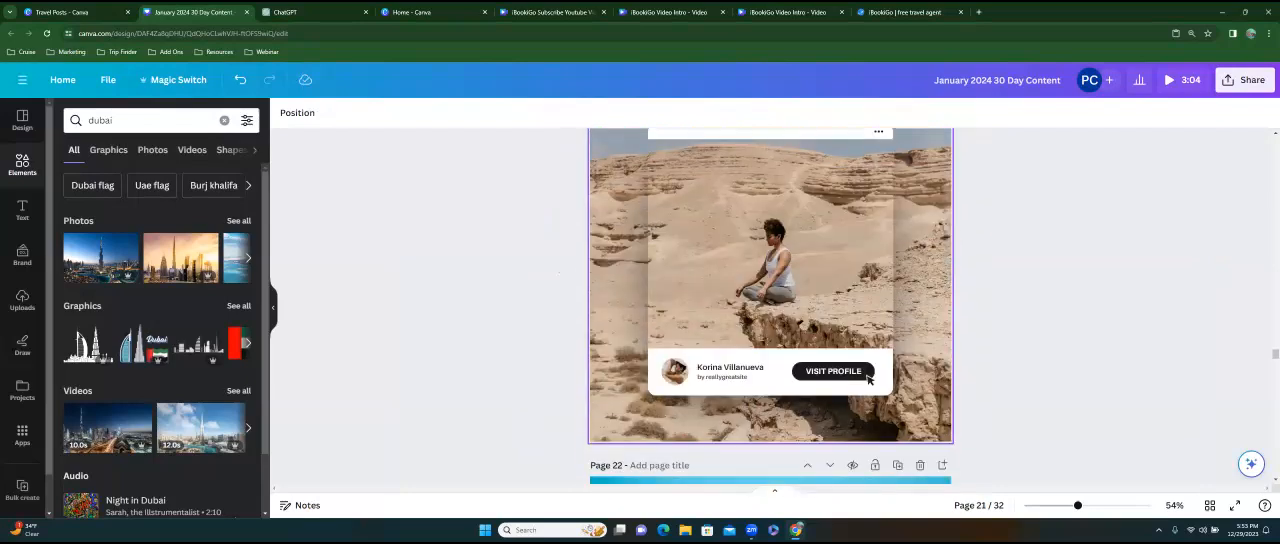
scroll(869, 379, up, 5)
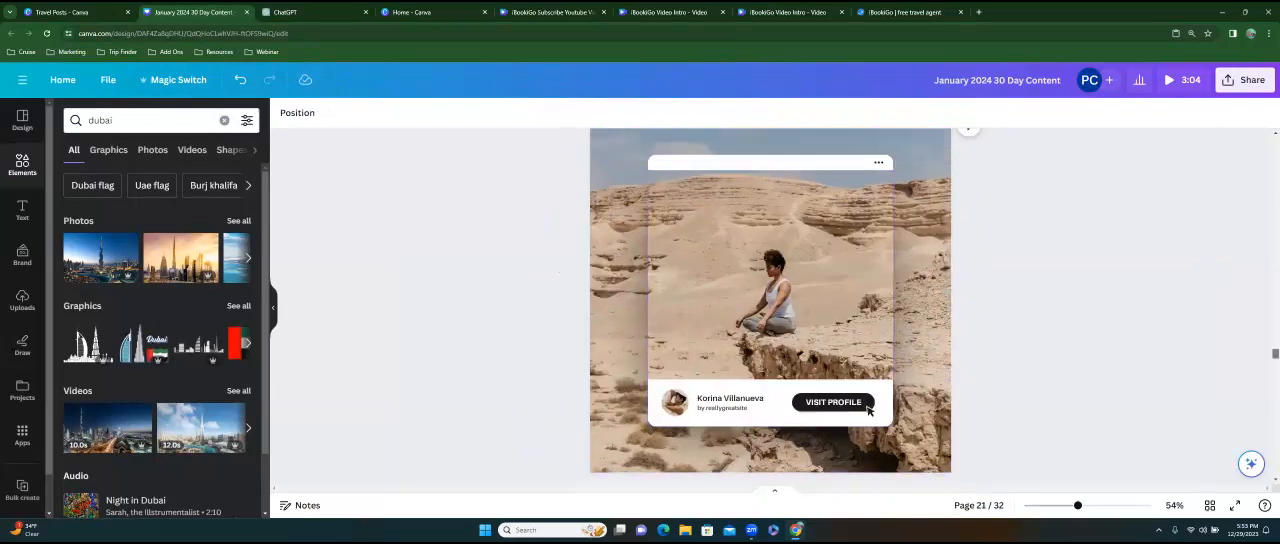
drag(1275, 276, 1275, 141)
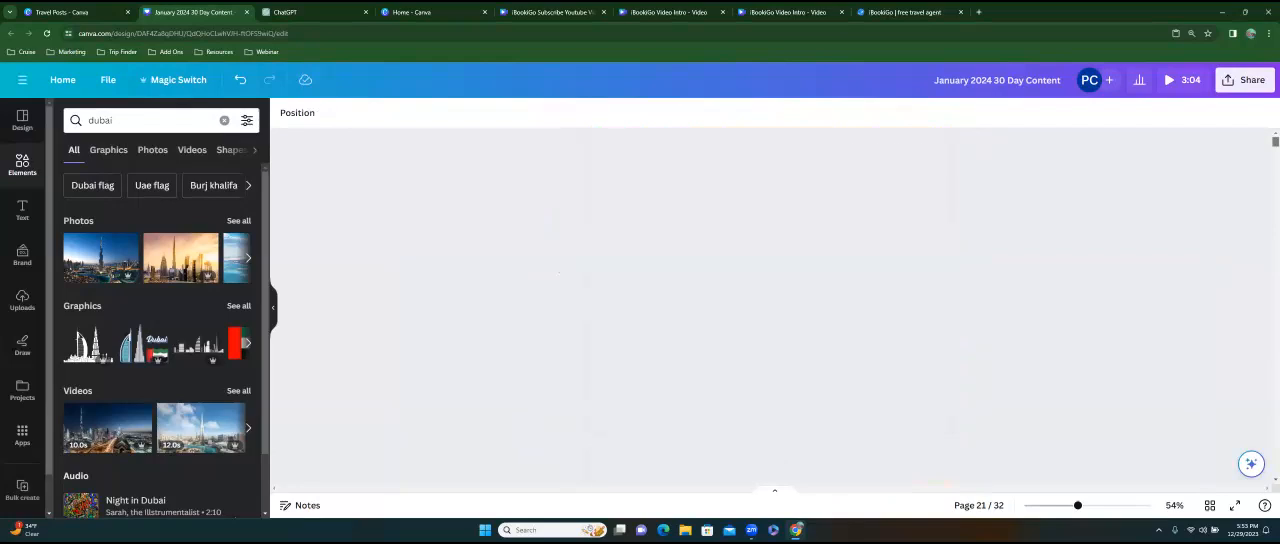
scroll(770, 306, down, 5)
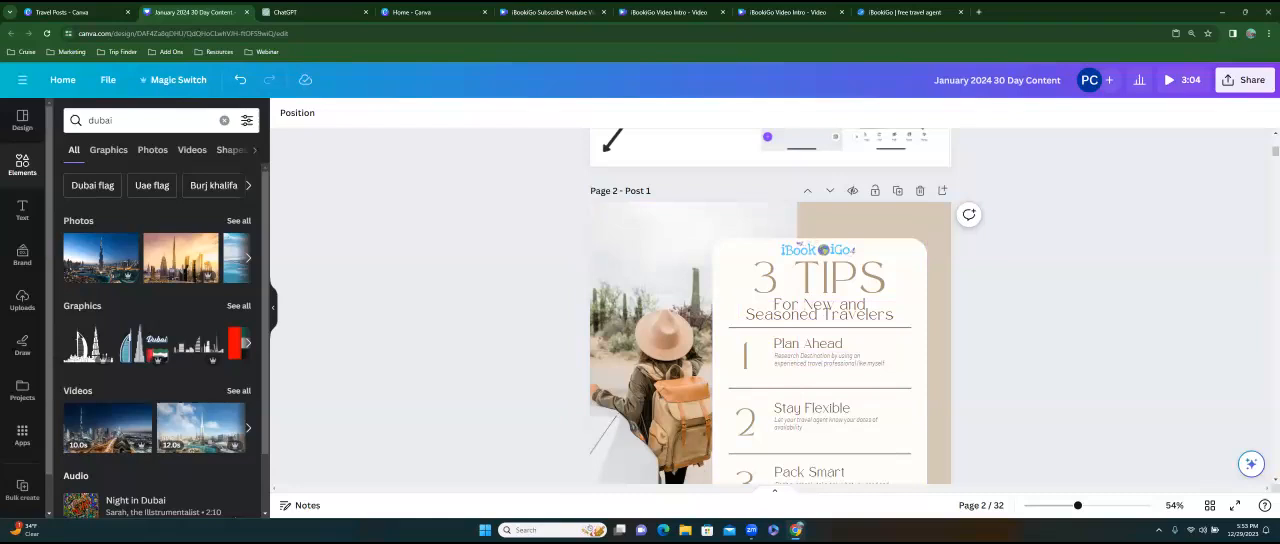
Switch to the iBookiGo Subscribe Youtube video design and play its preview.
click(548, 16)
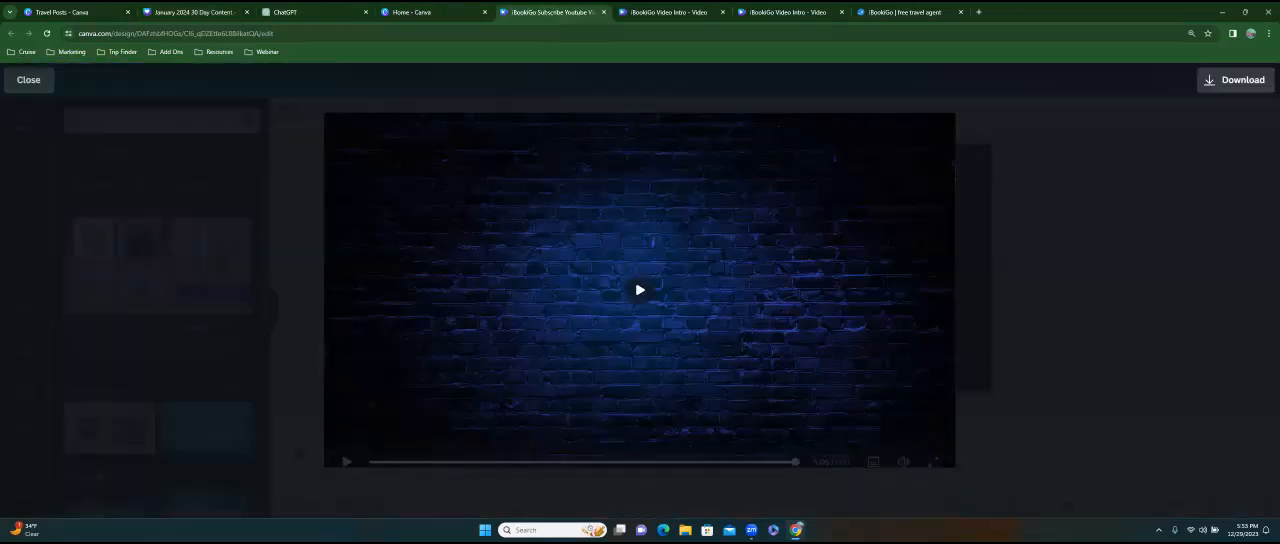
click(640, 290)
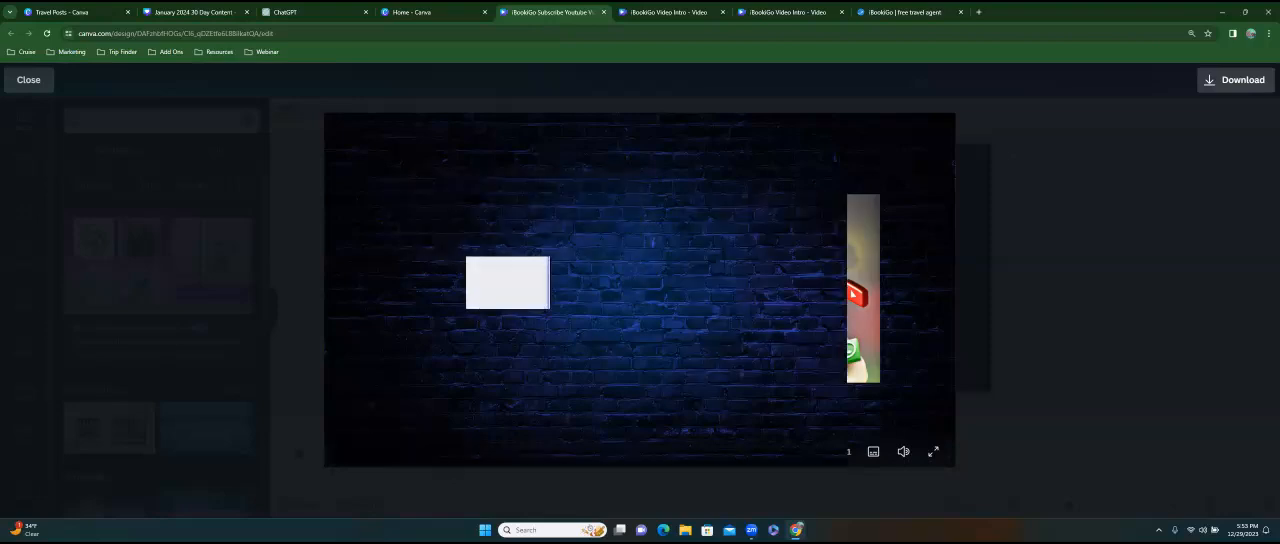